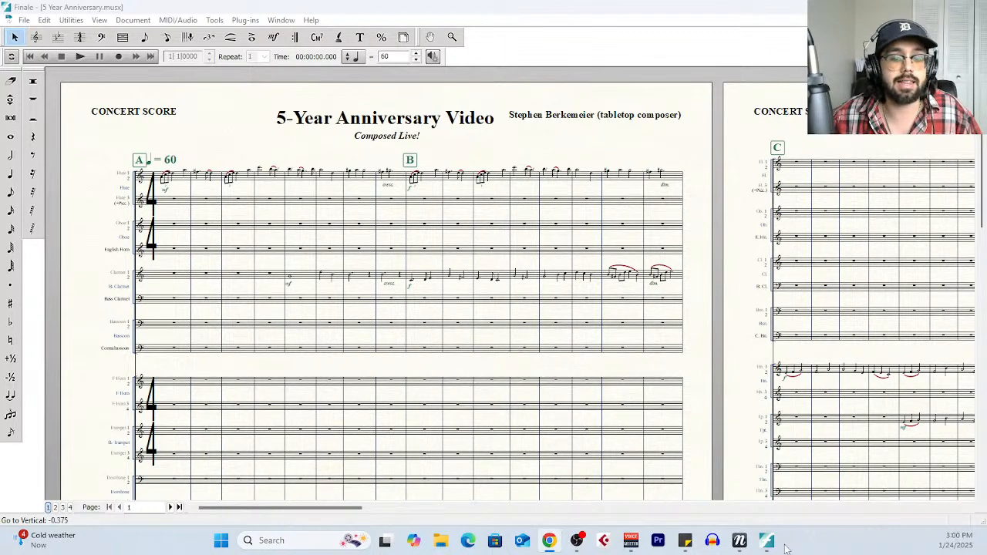
Bring up the NotePerformer Playback Engines window to view the Cine Series for Musio page
click(742, 542)
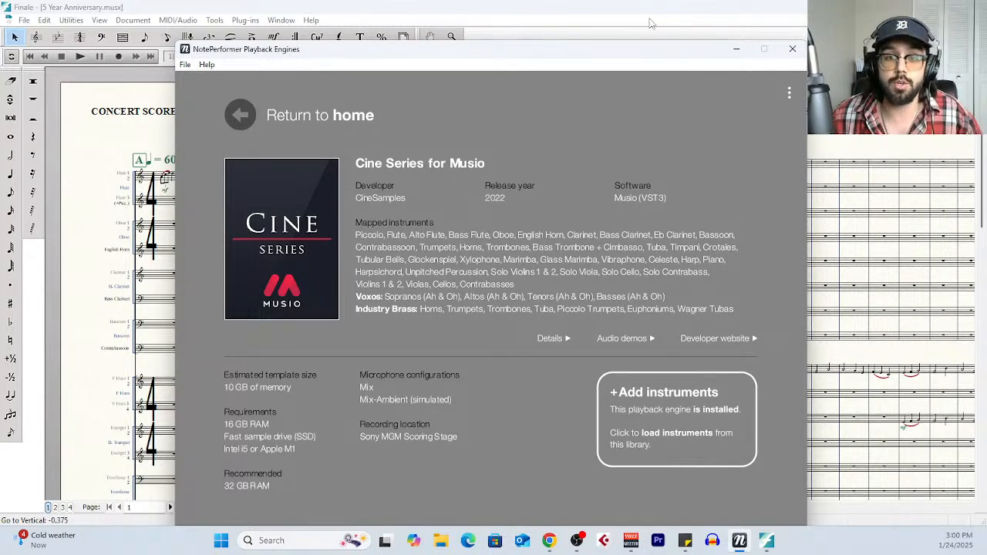
click(718, 17)
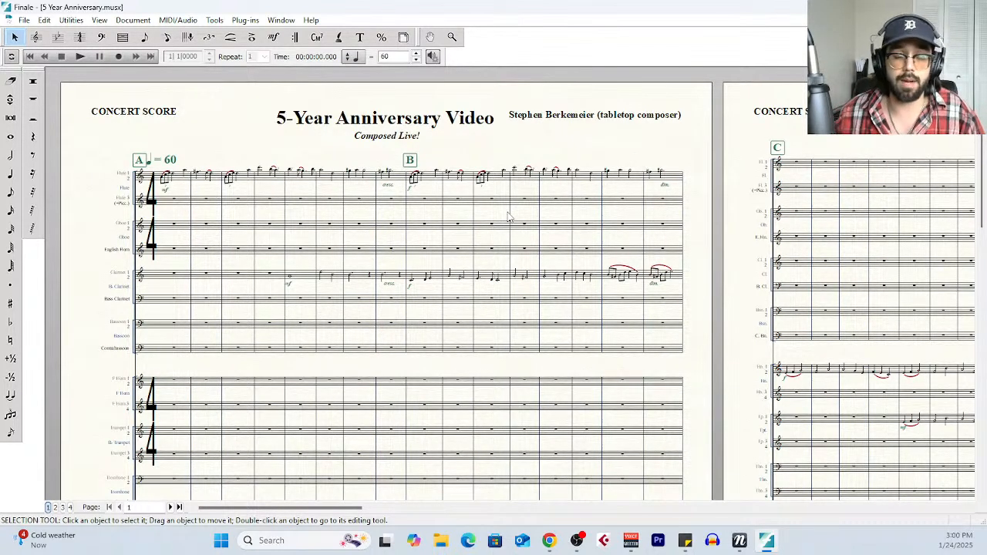
click(734, 540)
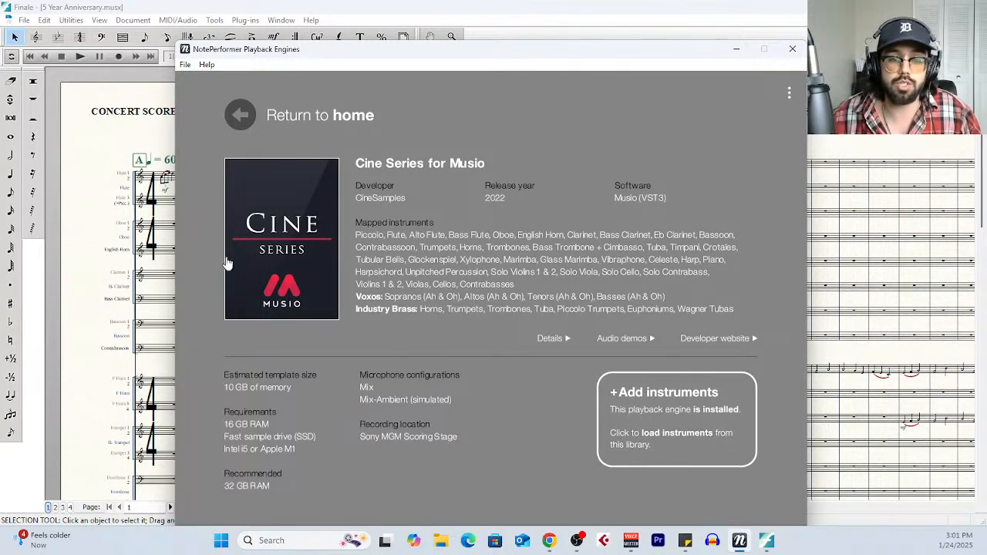
Search the computer for Musio and launch the Musio app
click(324, 542)
text(msuio)
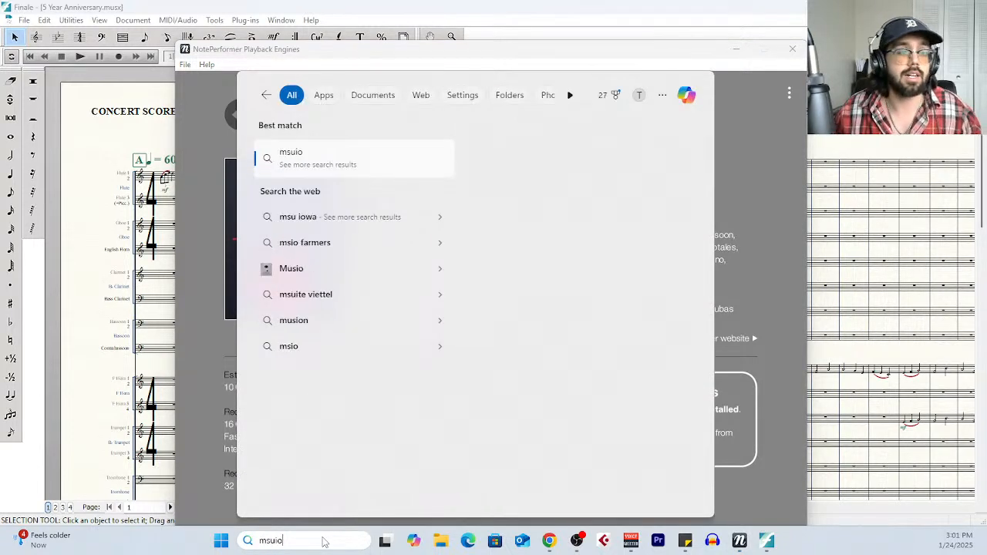
key(BackSpace)
key(BackSpace)
key(BackSpace)
key(BackSpace)
text(usio)
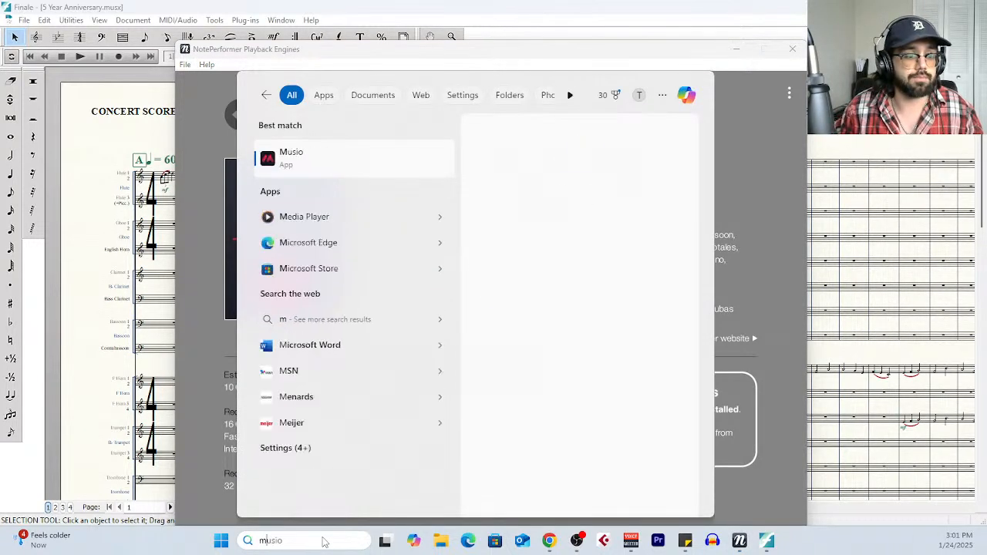
click(364, 160)
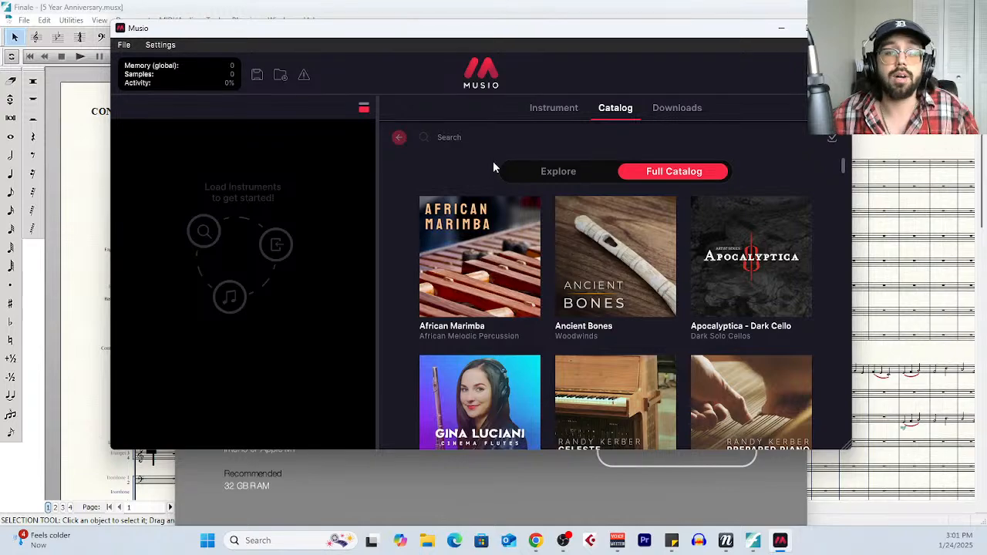
Browse Musio's full instrument catalog from African Marimba through Wurly, and close the app
scroll(656, 359, down, 15)
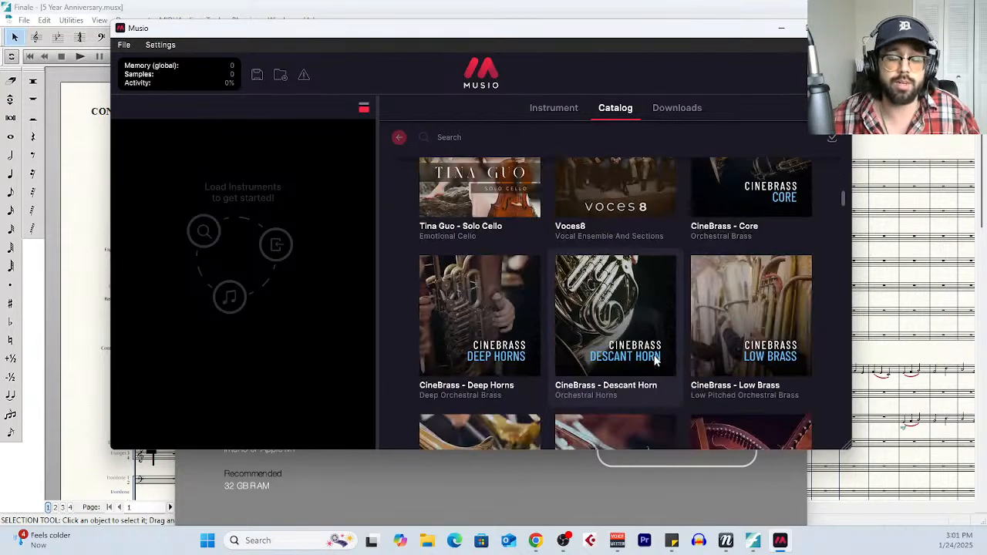
scroll(654, 356, up, 15)
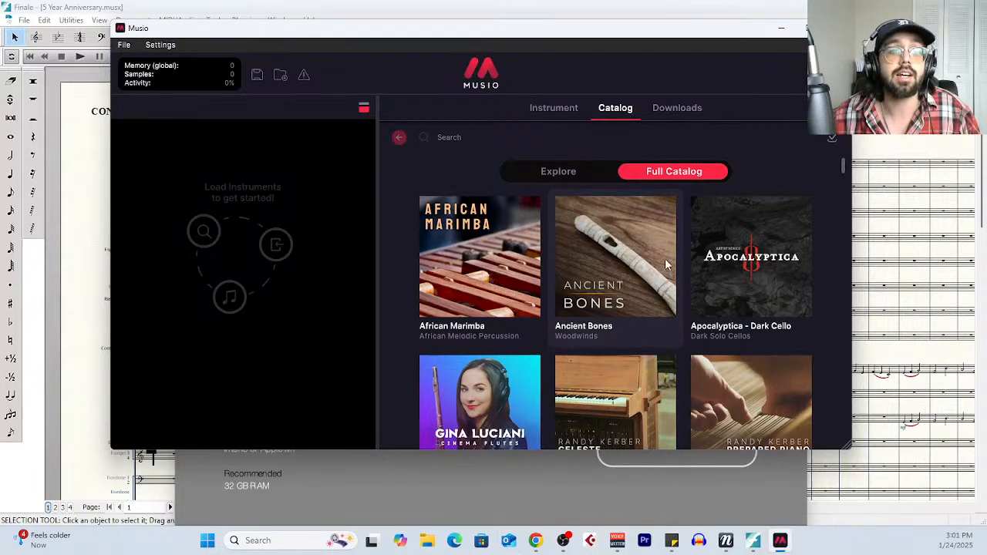
scroll(665, 258, down, 12)
scroll(665, 258, down, 15)
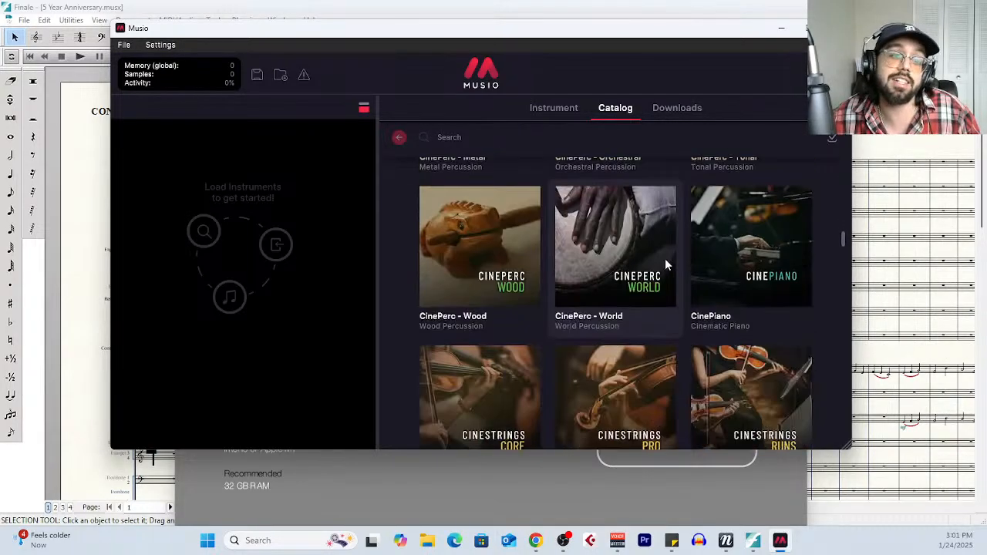
scroll(665, 259, down, 15)
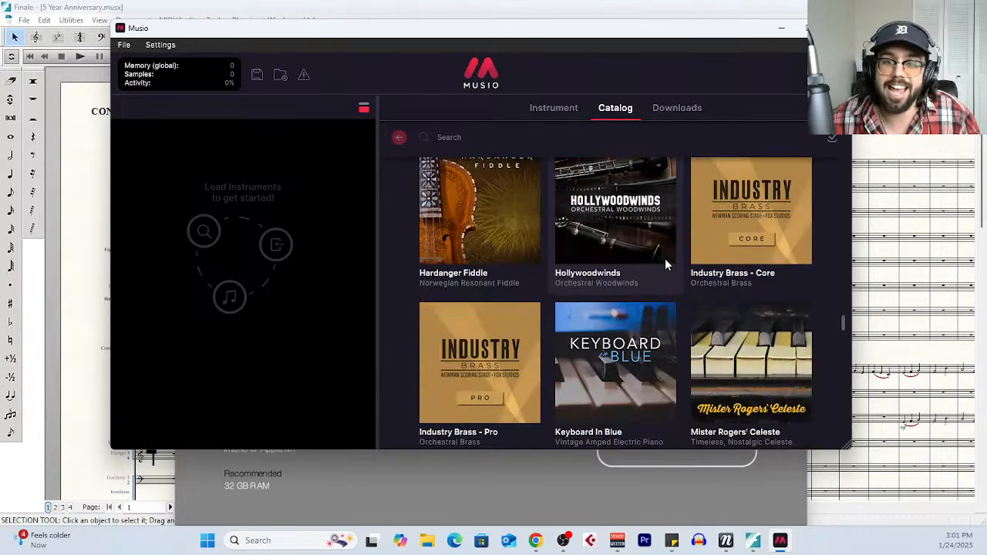
scroll(665, 258, down, 10)
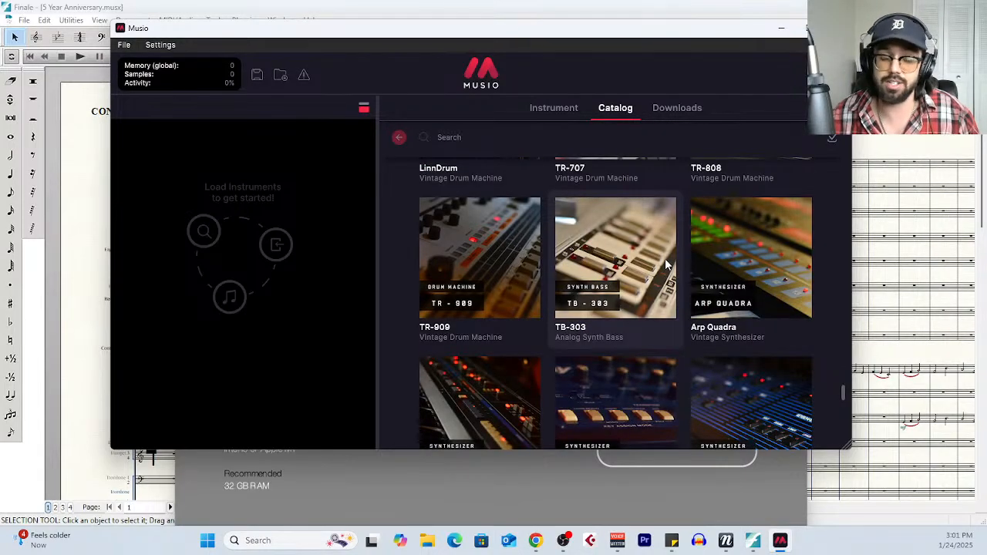
scroll(665, 258, down, 6)
scroll(665, 258, down, 2)
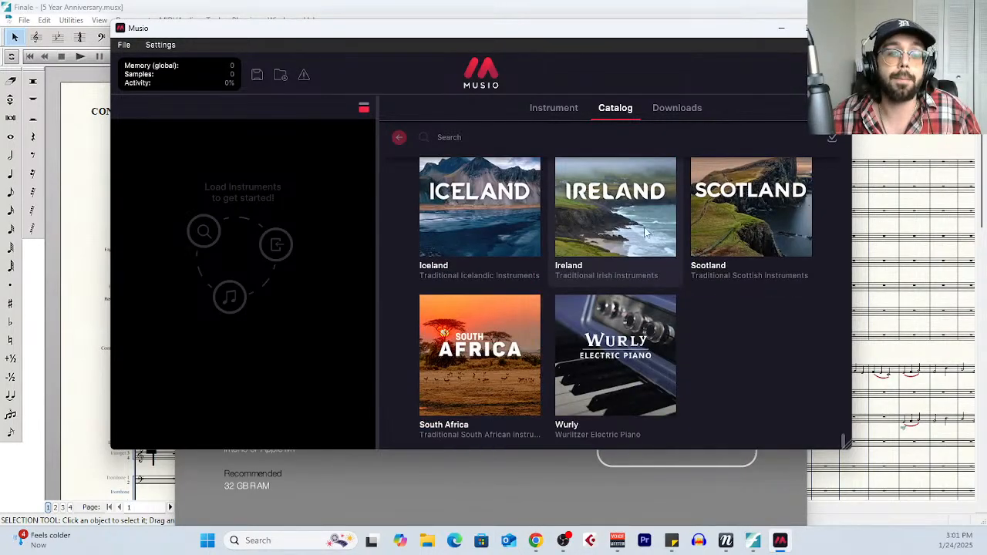
scroll(606, 261, up, 8)
scroll(606, 261, up, 15)
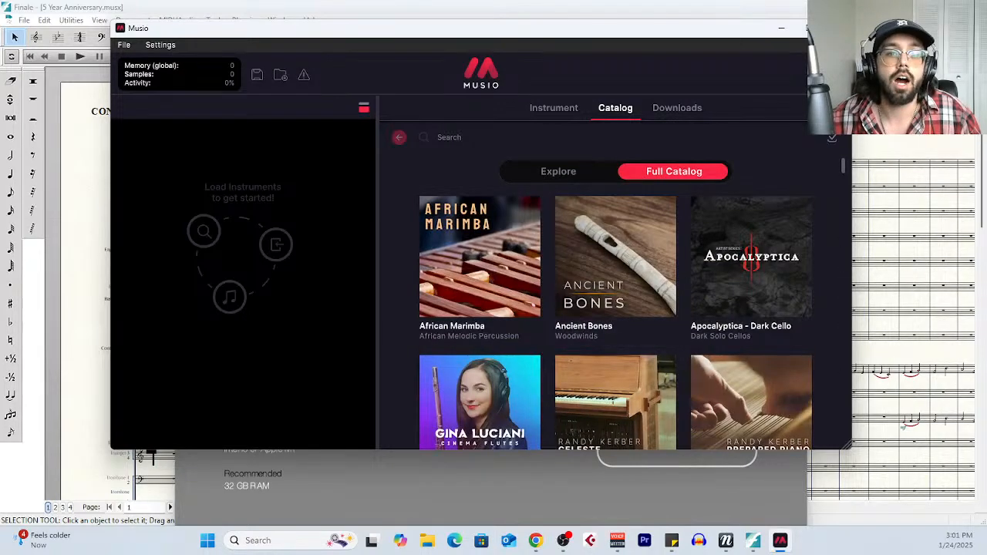
key(alt+F4)
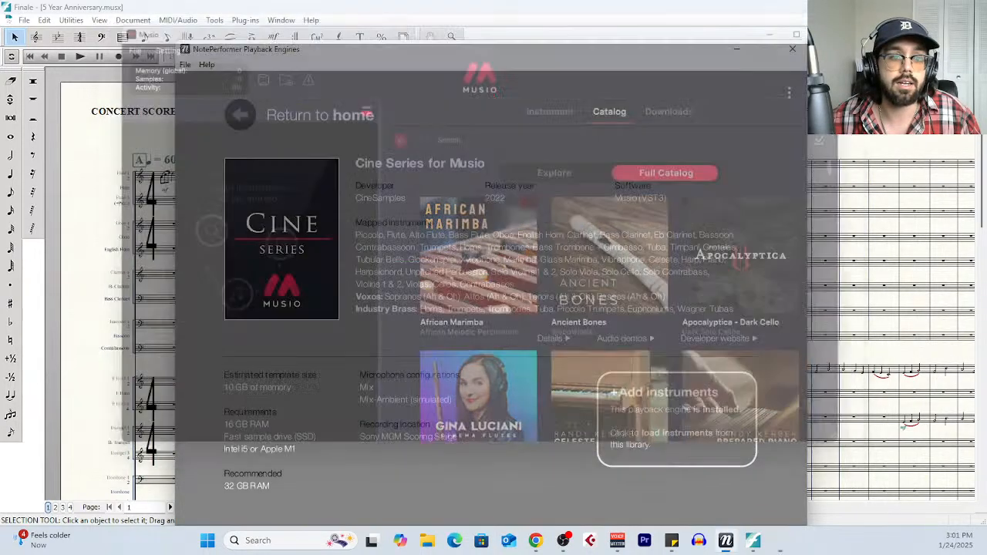
Revisit the Cine Series for Musio page in NotePerformer Playback Engines and minimize that window to return to the Finale score
key(alt+F4)
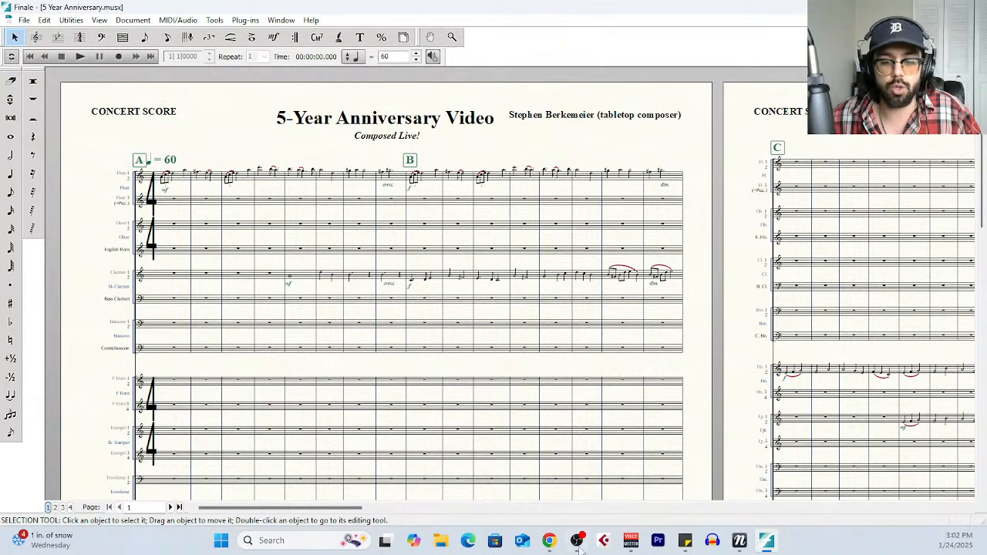
click(740, 540)
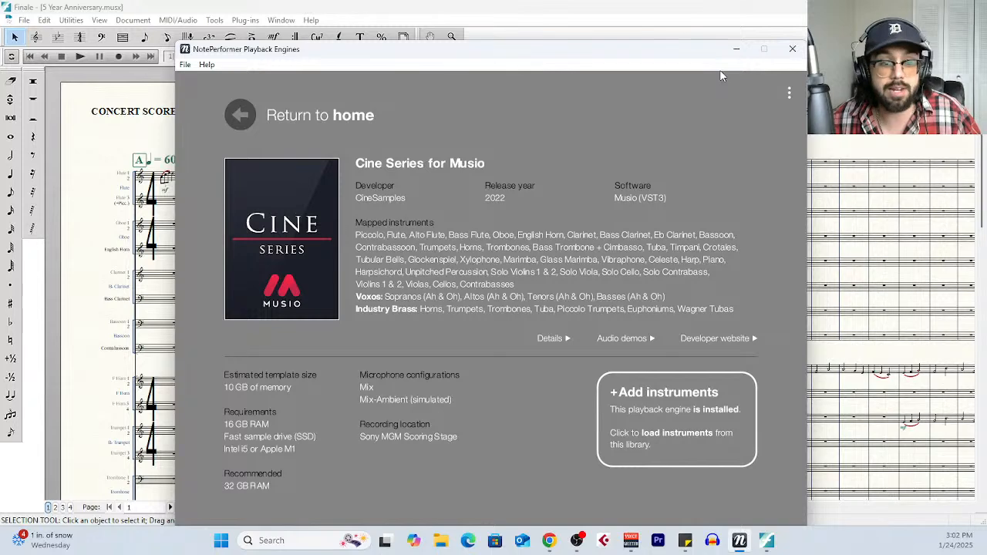
click(736, 48)
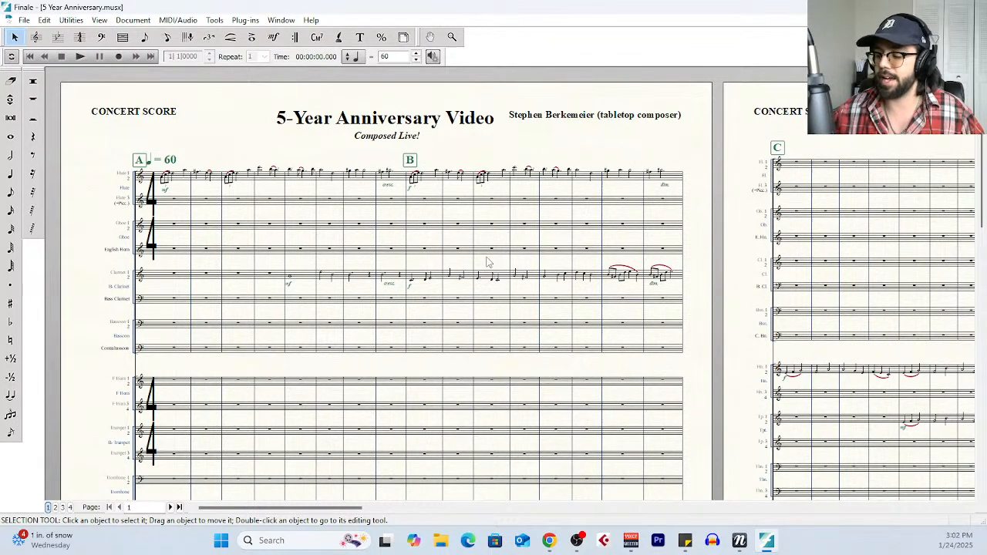
Switch the 5 Year Anniversary score from Page View to Scroll View
mouse_move(51, 540)
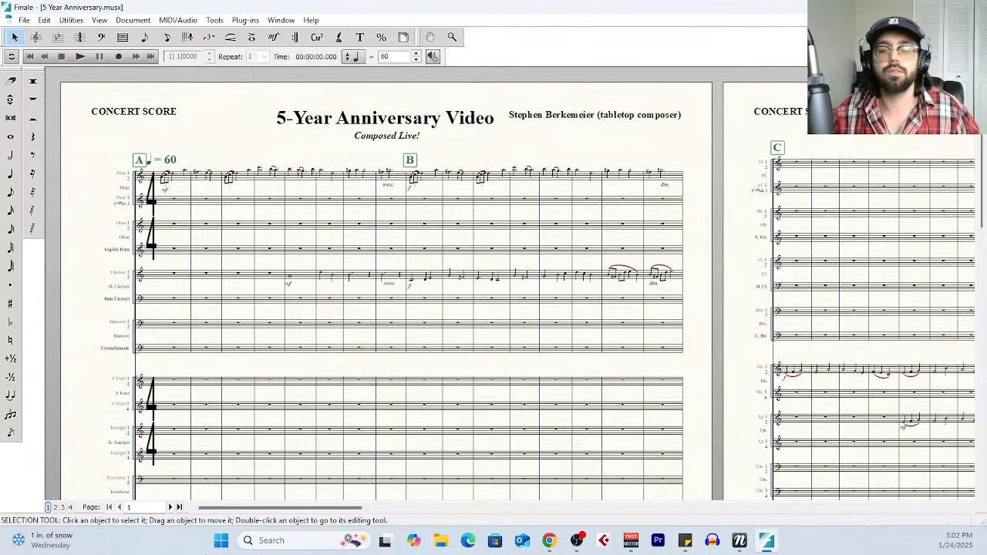
click(100, 20)
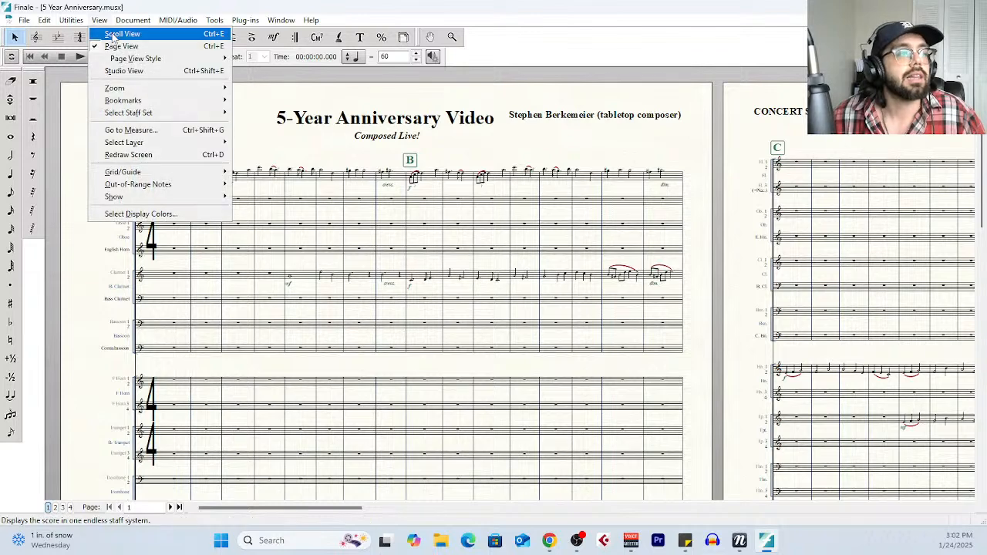
click(123, 31)
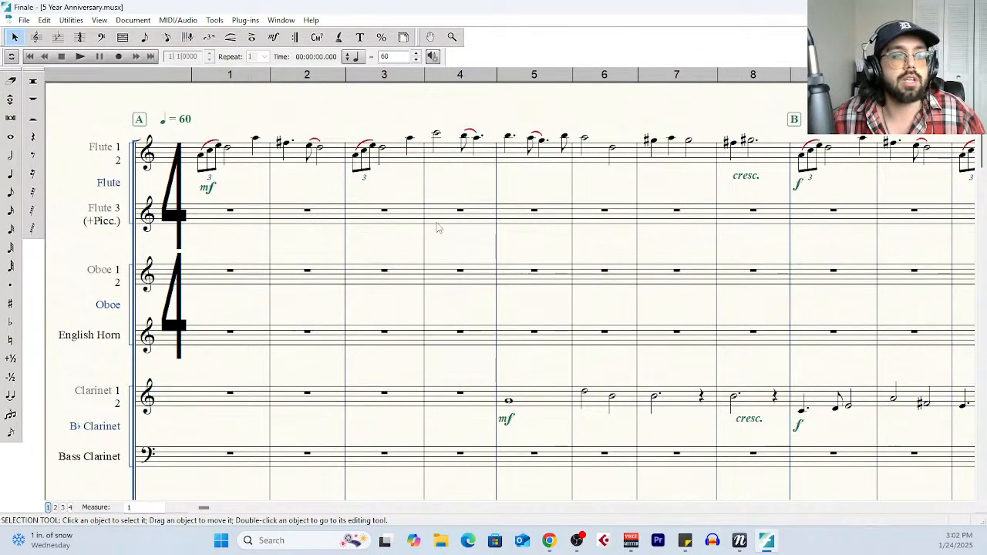
Solo the Flute 1 2 staff in the ScoreManager's instrument list and play back the score's opening measures
click(281, 20)
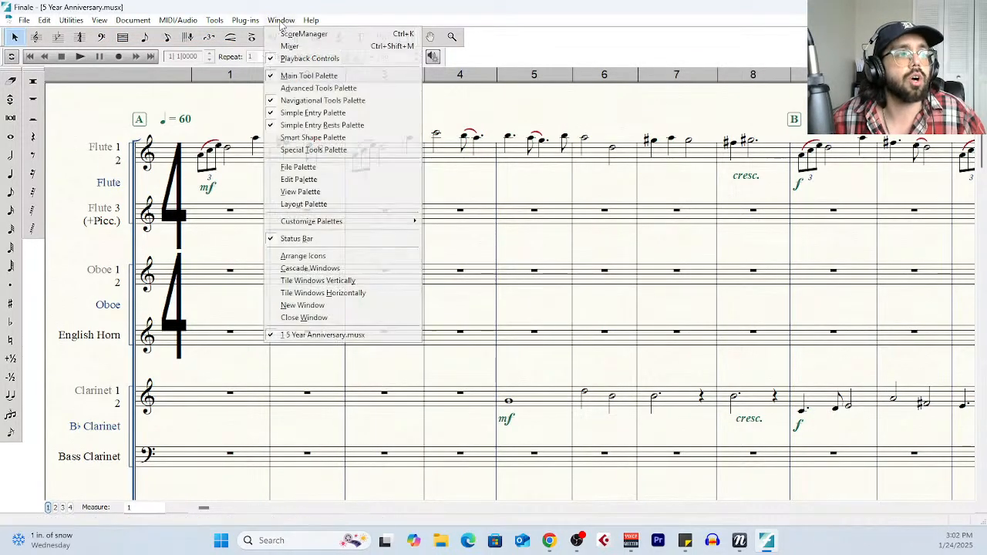
click(308, 32)
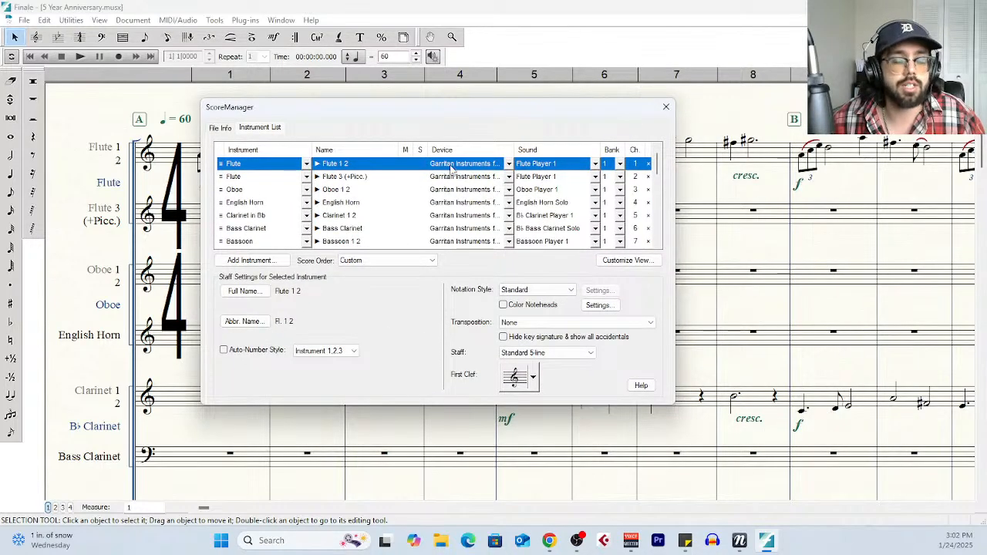
click(666, 107)
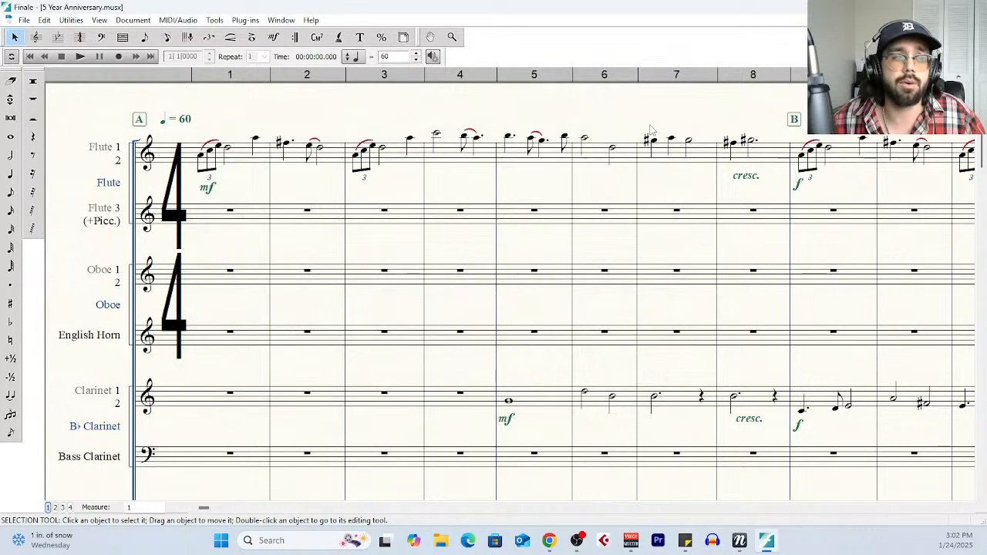
click(291, 21)
click(297, 31)
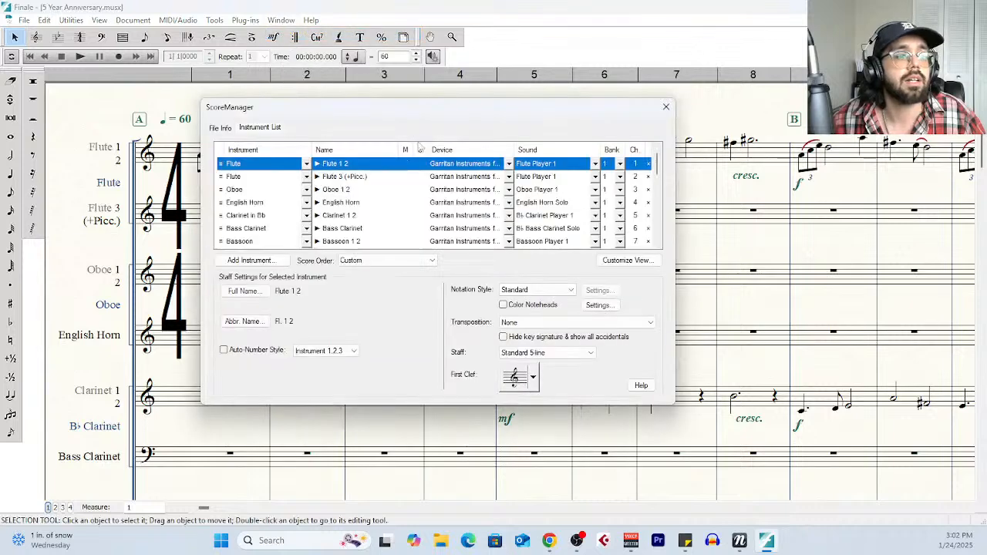
click(666, 107)
click(80, 56)
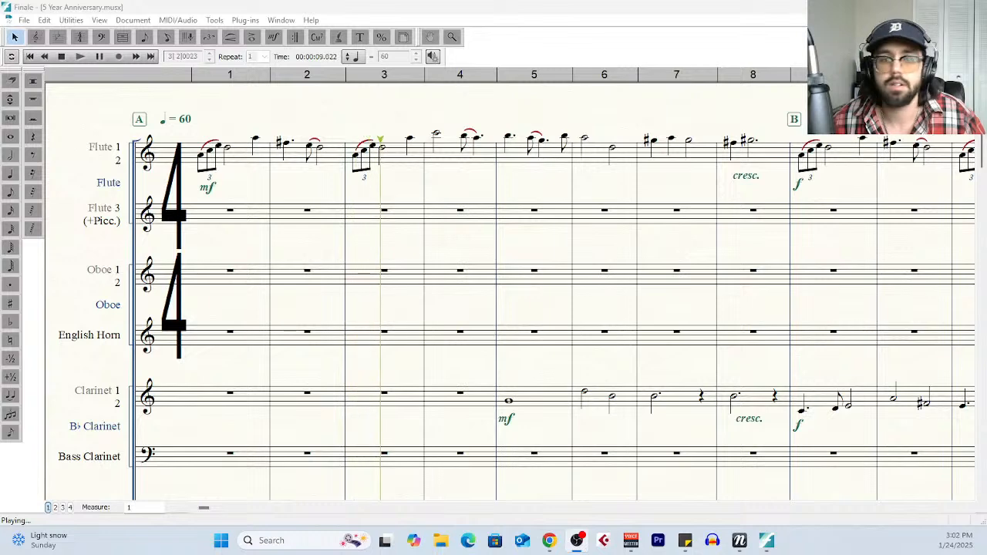
click(61, 57)
Set the VST master volume to 97 and play back the opening measures again
click(178, 20)
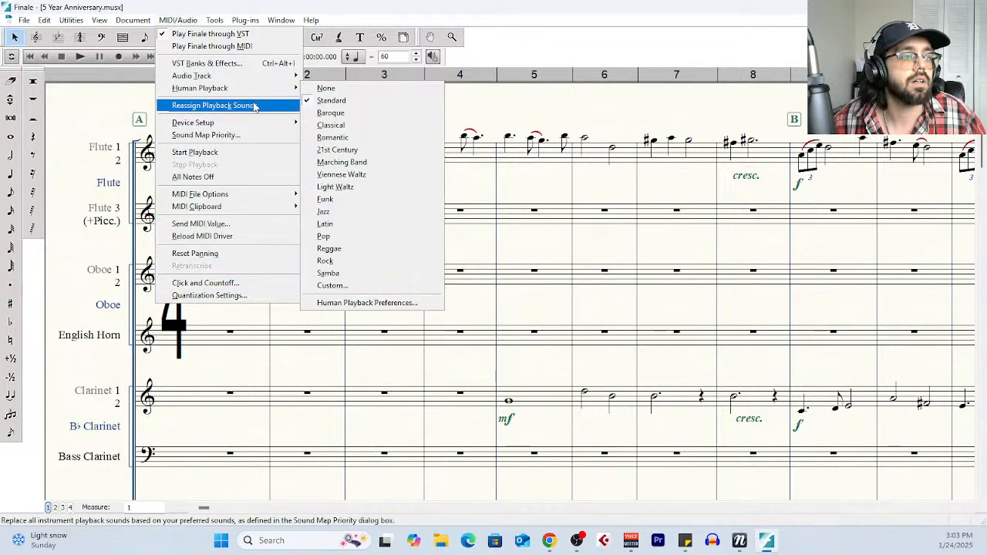
click(255, 64)
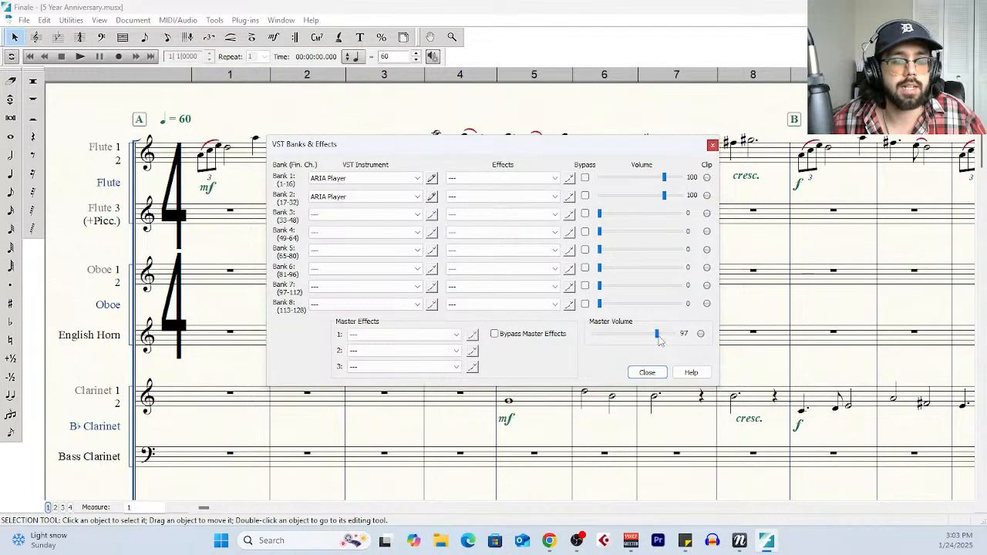
click(647, 372)
click(81, 57)
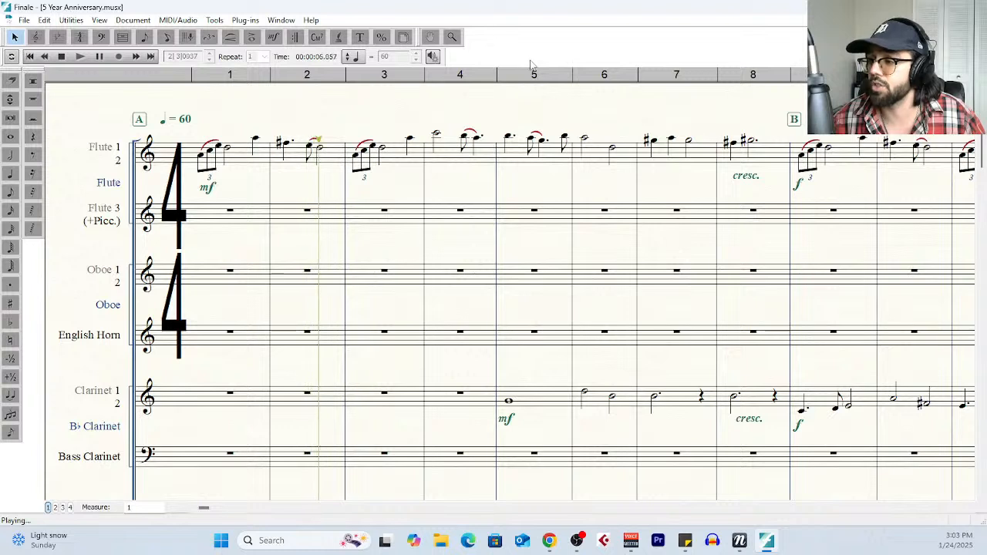
click(62, 57)
Review the Flute 1 2 solo setting and the playback devices in the ScoreManager's instrument list
click(281, 20)
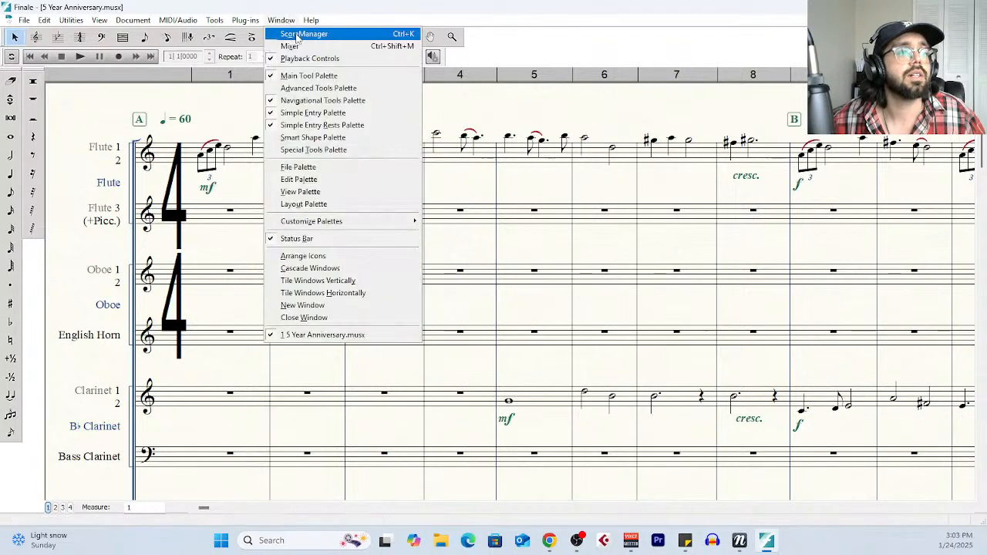
click(299, 33)
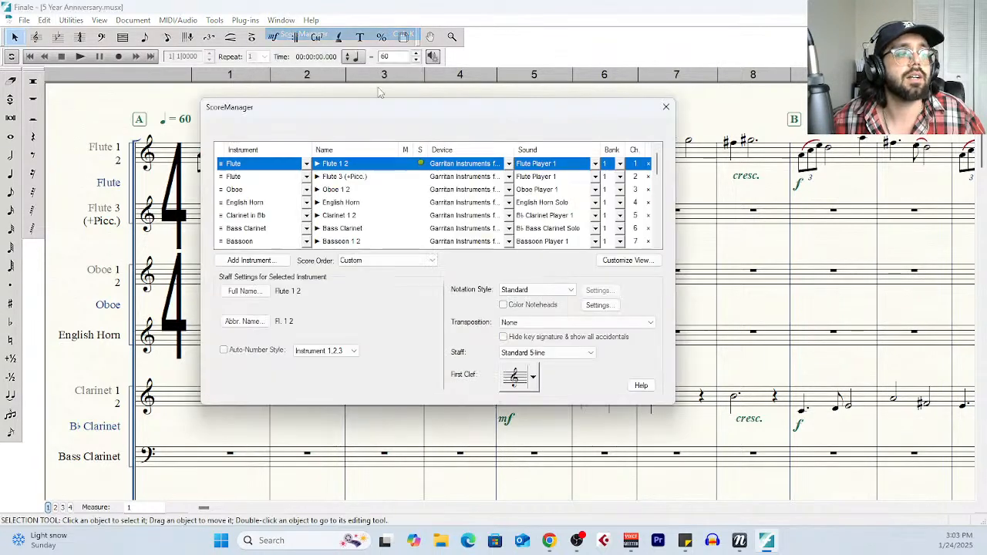
click(666, 107)
Raise the VST master volume to 150 and play back the score from measure 1 into measure 9
click(177, 20)
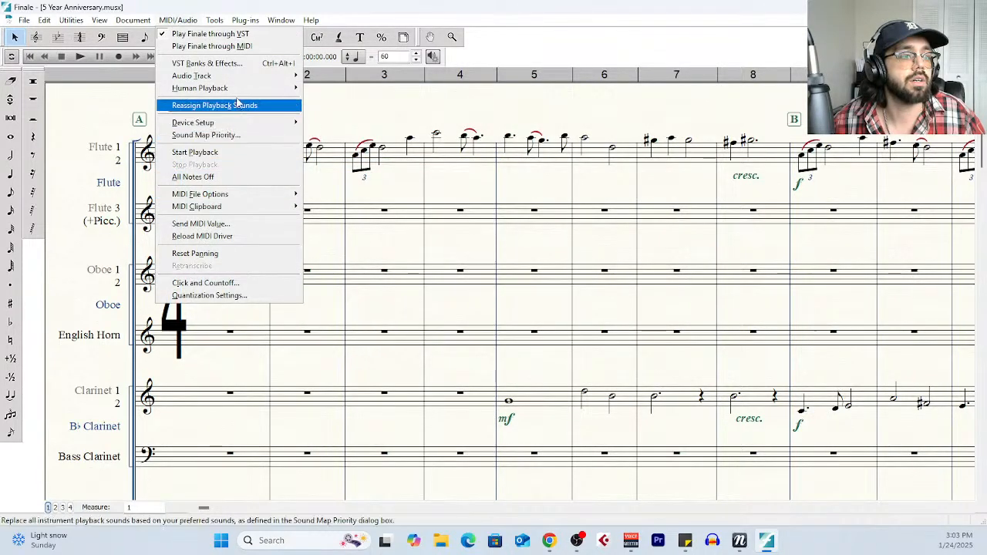
click(242, 65)
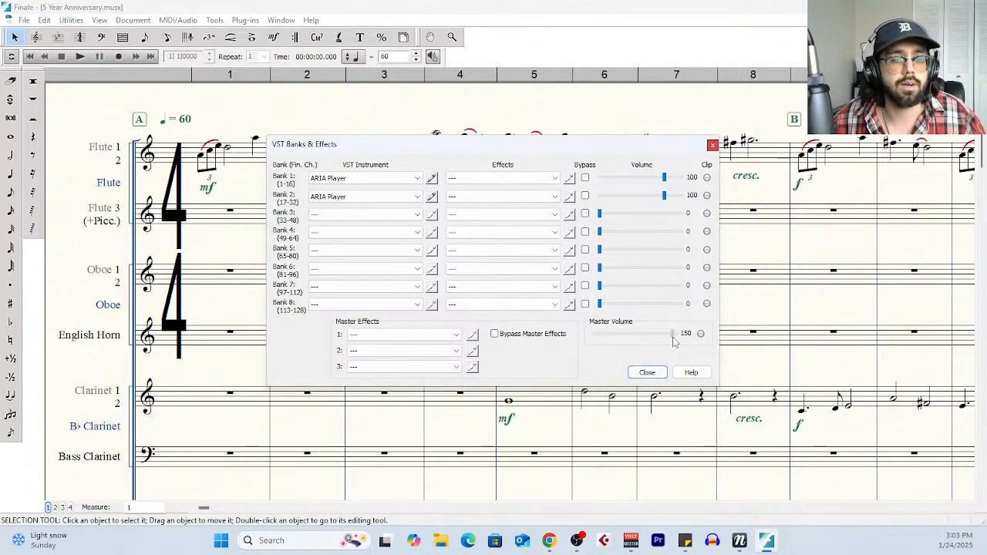
click(647, 372)
click(80, 57)
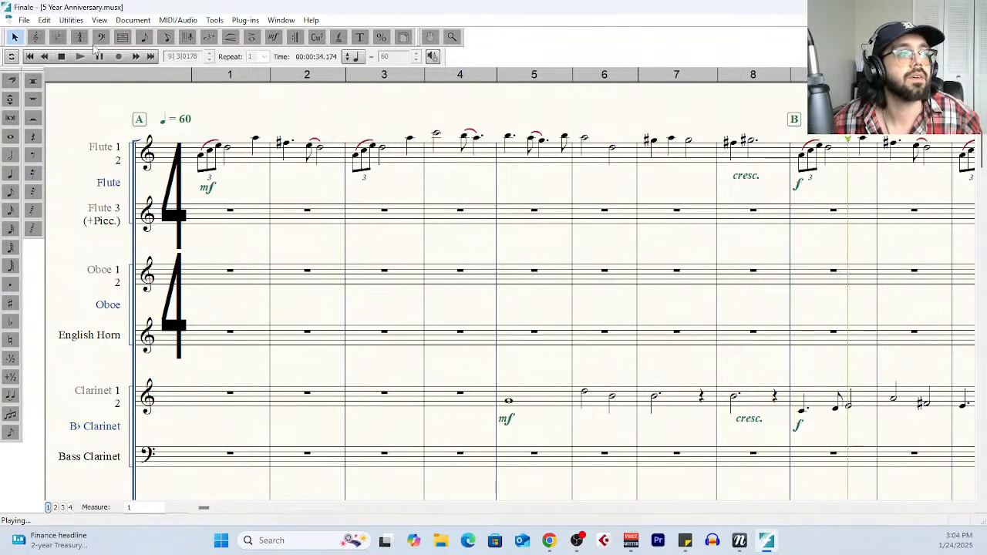
click(62, 57)
click(177, 20)
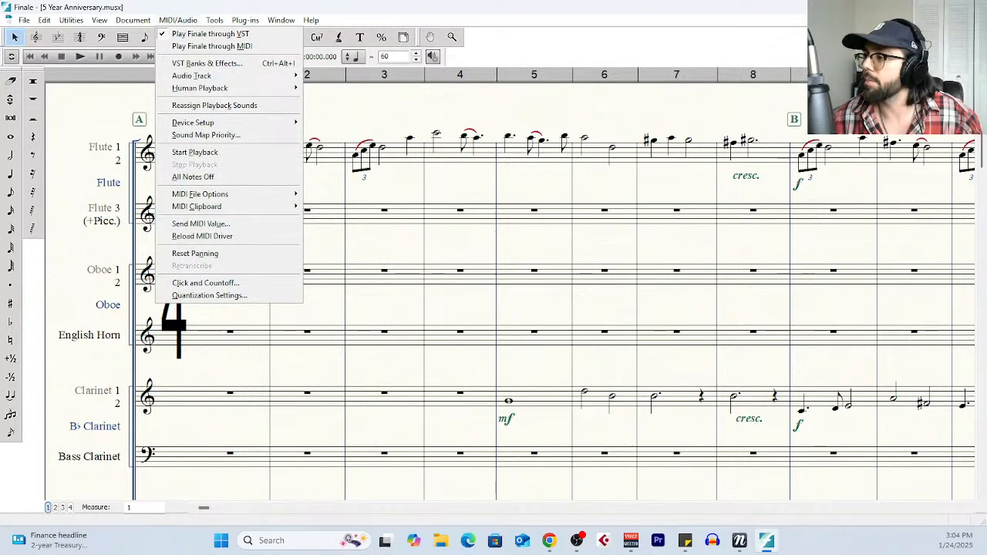
click(14, 38)
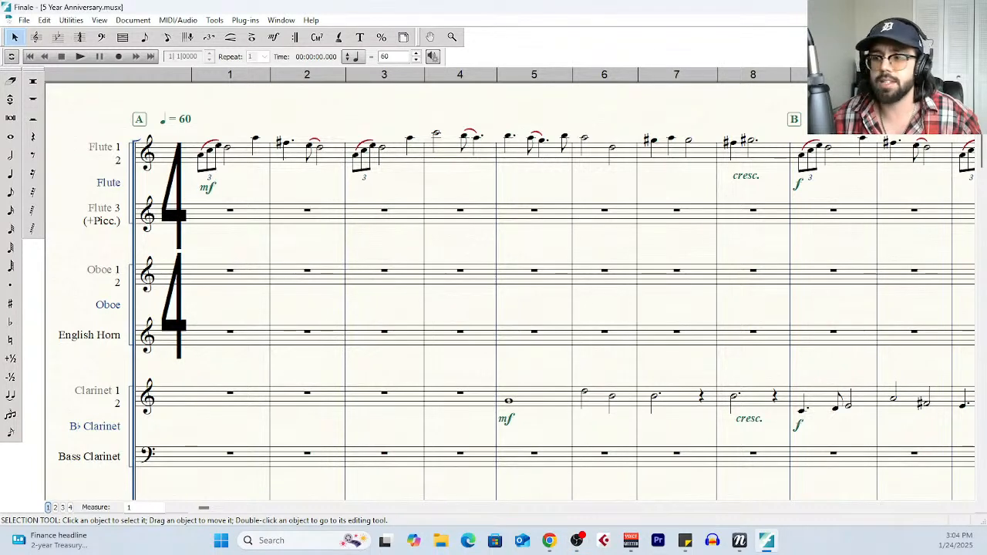
Set the VST Bank 1 volume to 190 and the master volume to 189
click(179, 20)
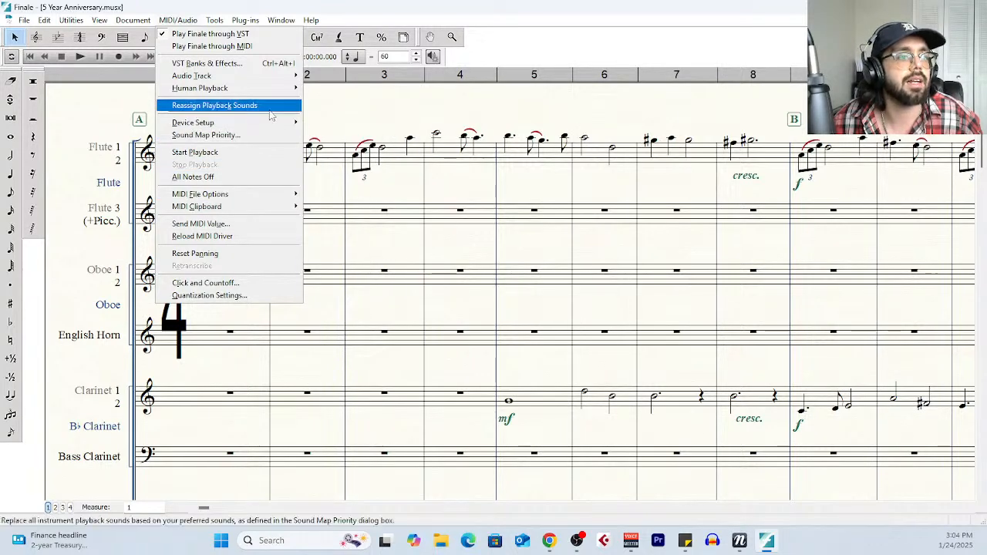
click(261, 63)
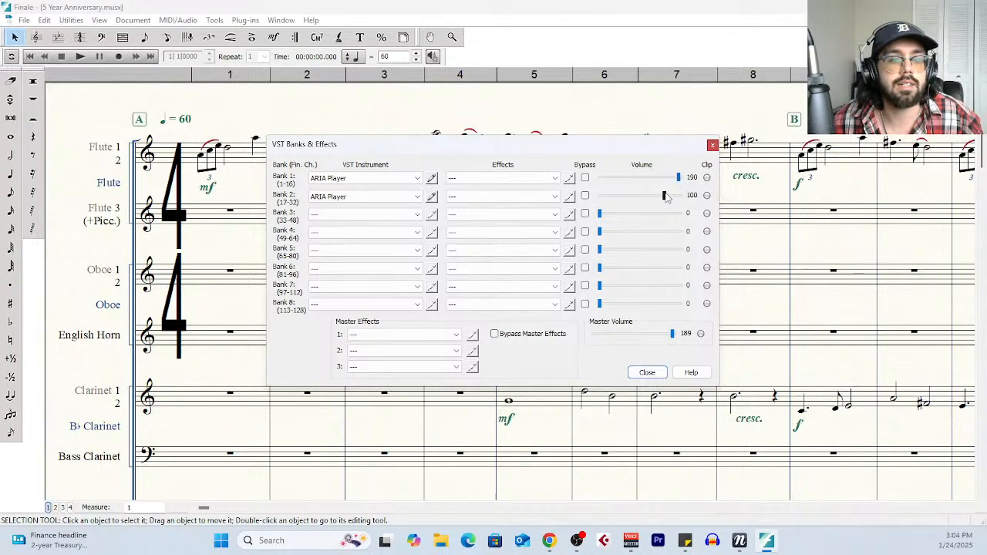
click(712, 146)
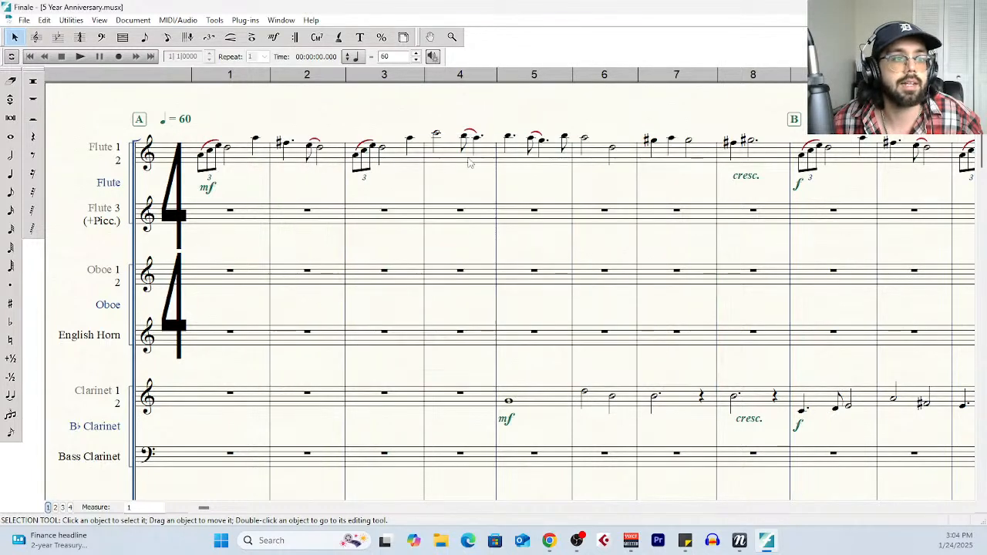
Play back the score into measure 8 while resetting the gain of Voicemeeter's virtual input to 0 dB
click(78, 58)
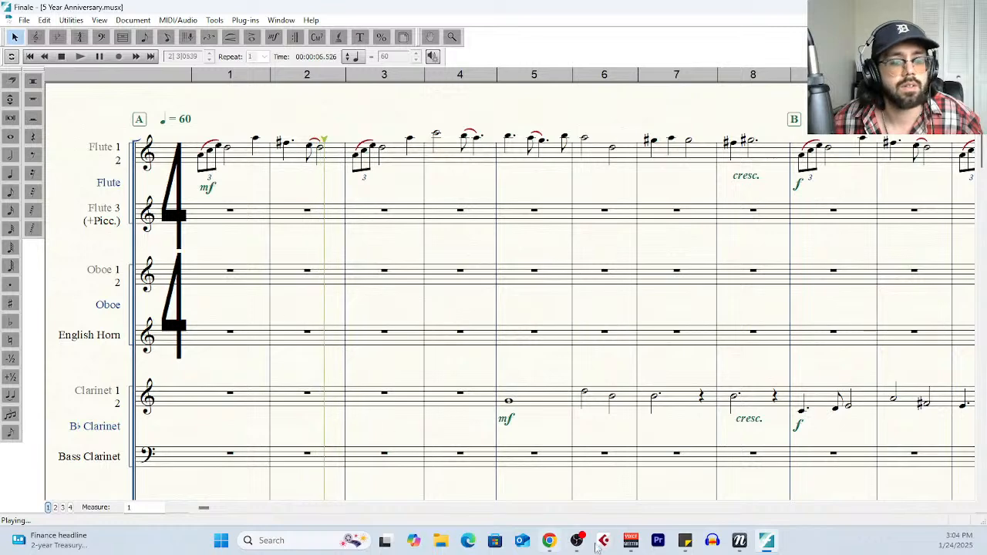
click(631, 540)
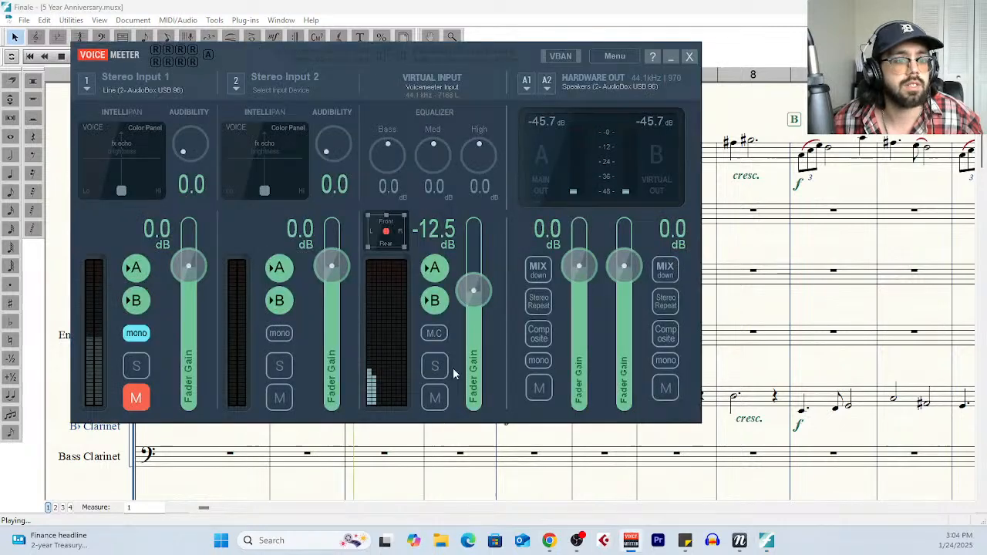
double_click(478, 287)
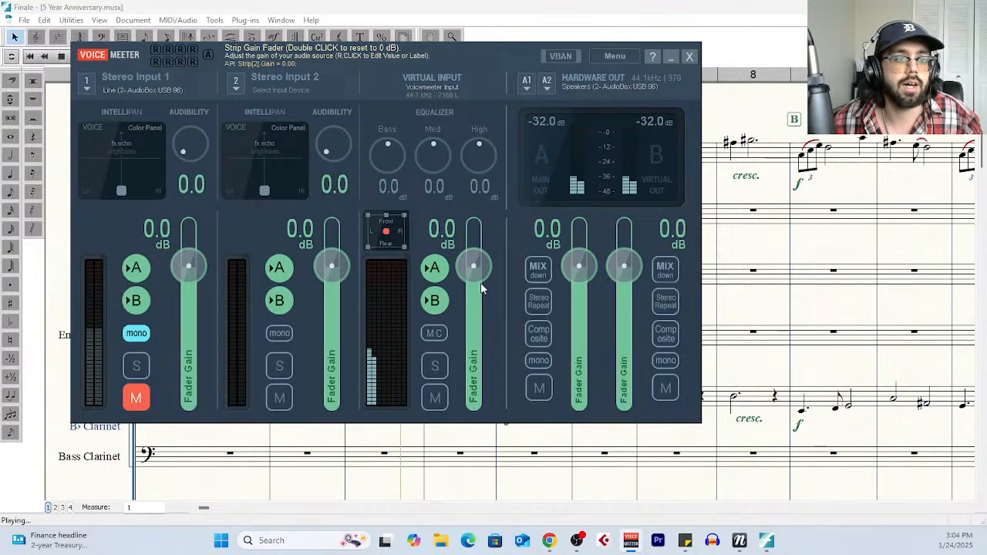
click(670, 60)
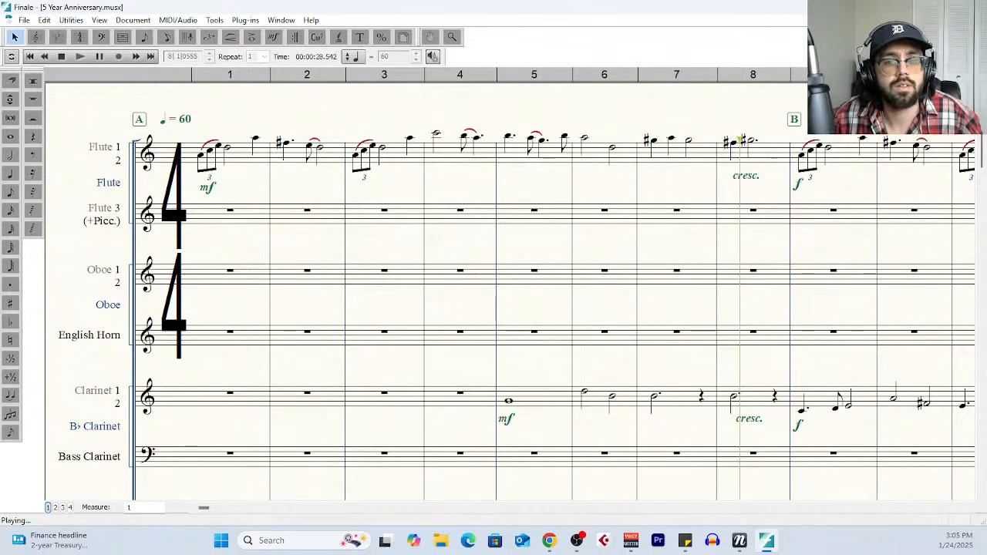
click(61, 56)
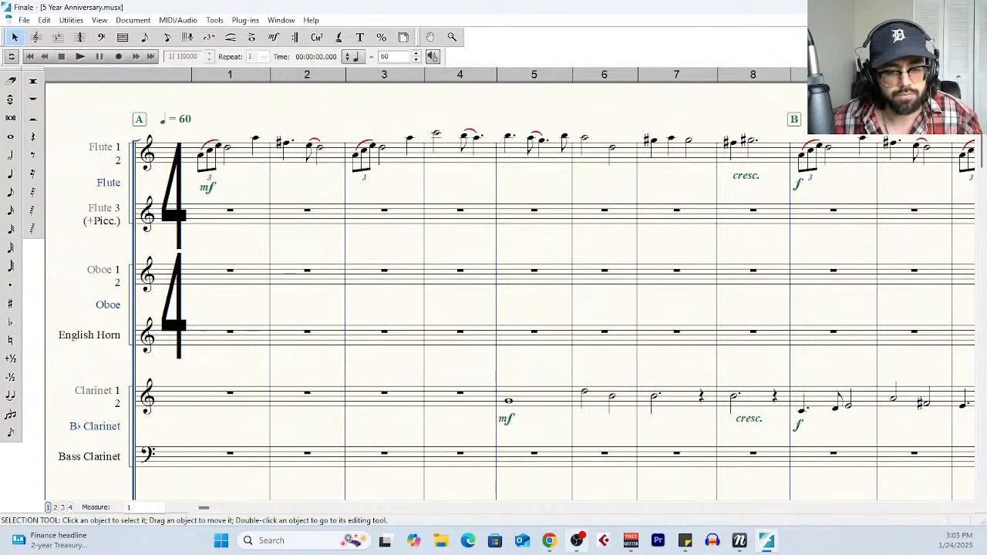
Switch to NotePerformer Playback Engines and open the list of instruments that can be added from the Cine Series for Musio
click(766, 541)
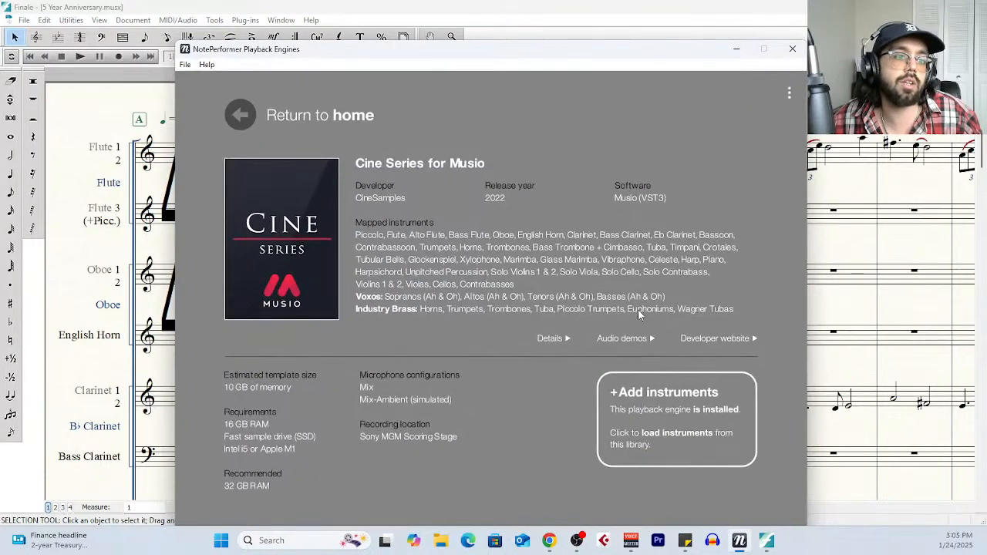
click(692, 449)
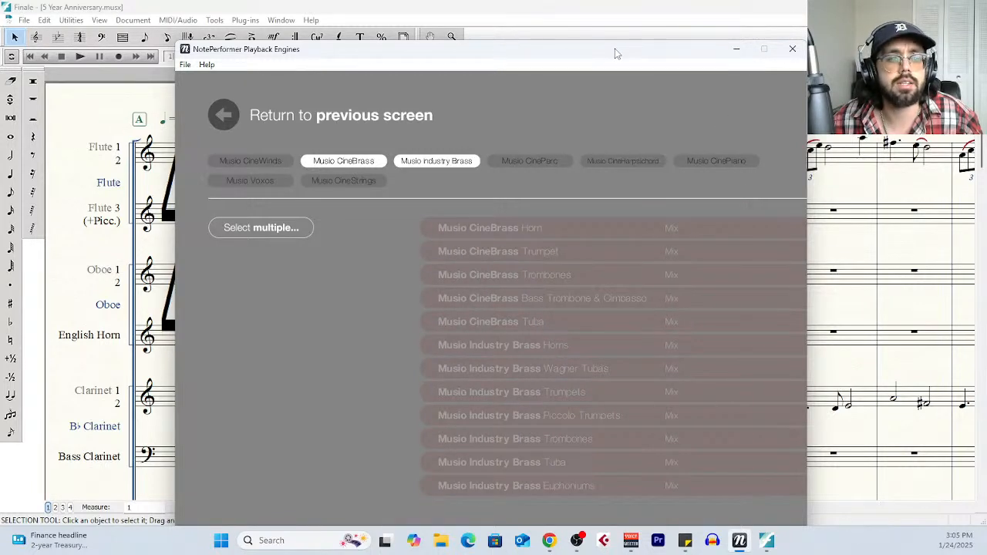
click(737, 49)
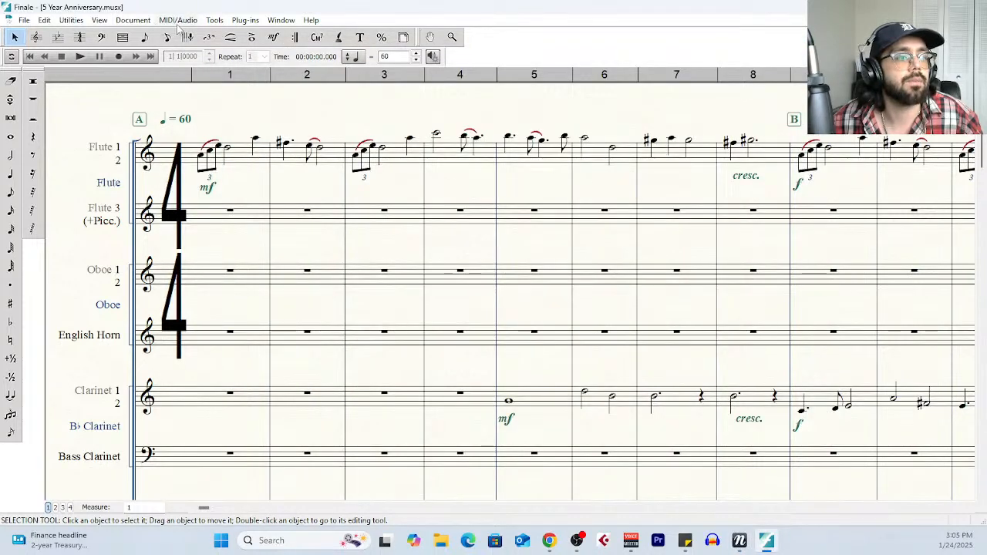
Solo Clarinet 1 2 alongside Flute 1 2 in the ScoreManager and play back the score from measure 1
click(289, 22)
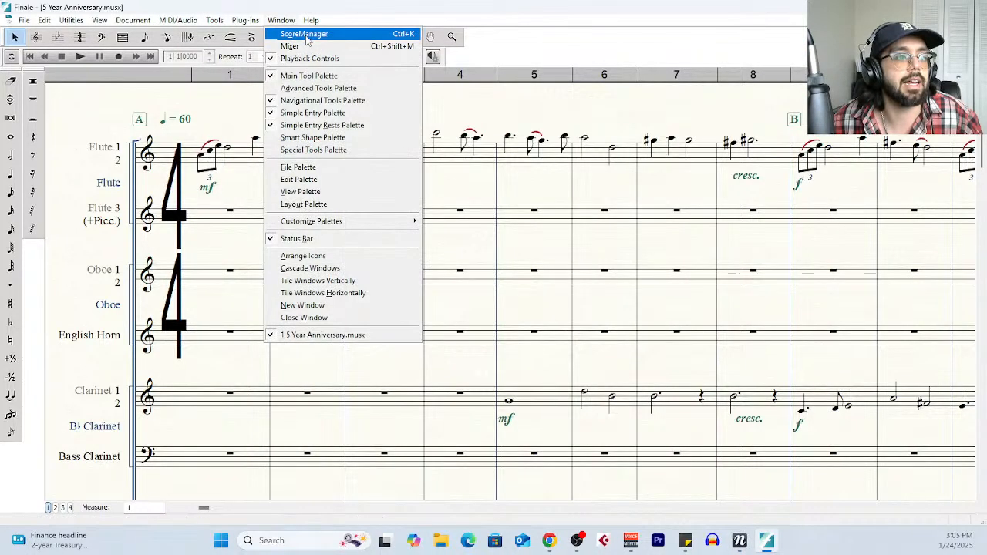
click(297, 31)
click(420, 164)
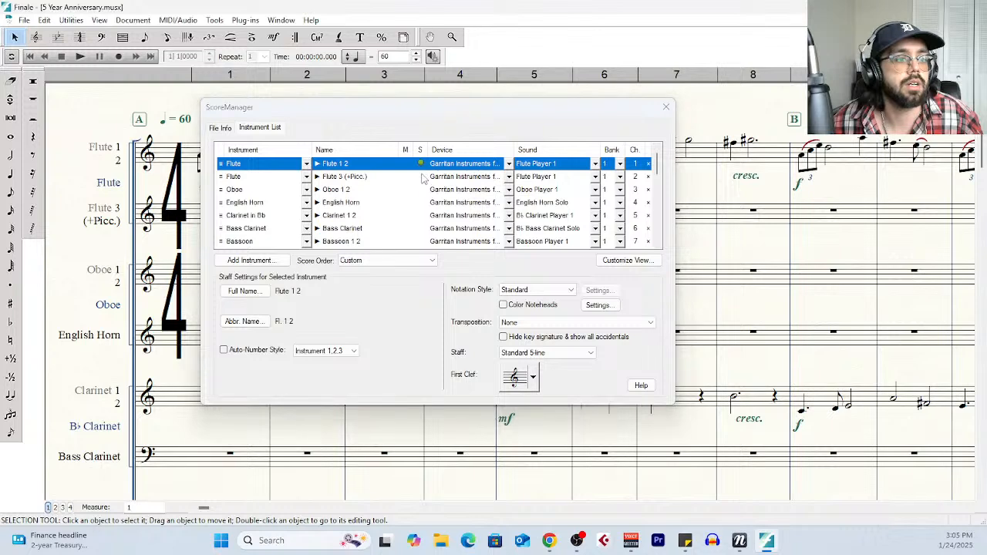
click(420, 216)
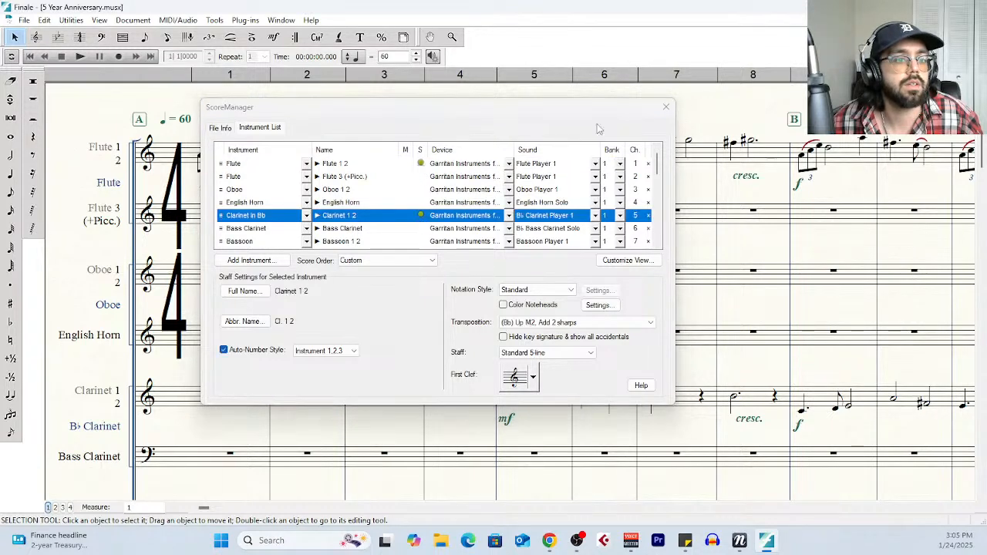
click(665, 108)
click(79, 57)
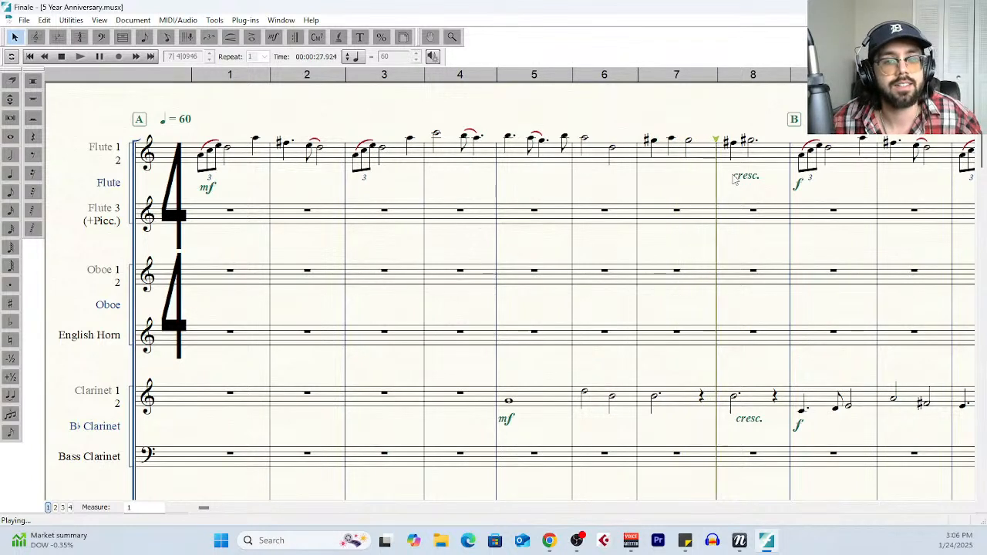
click(62, 57)
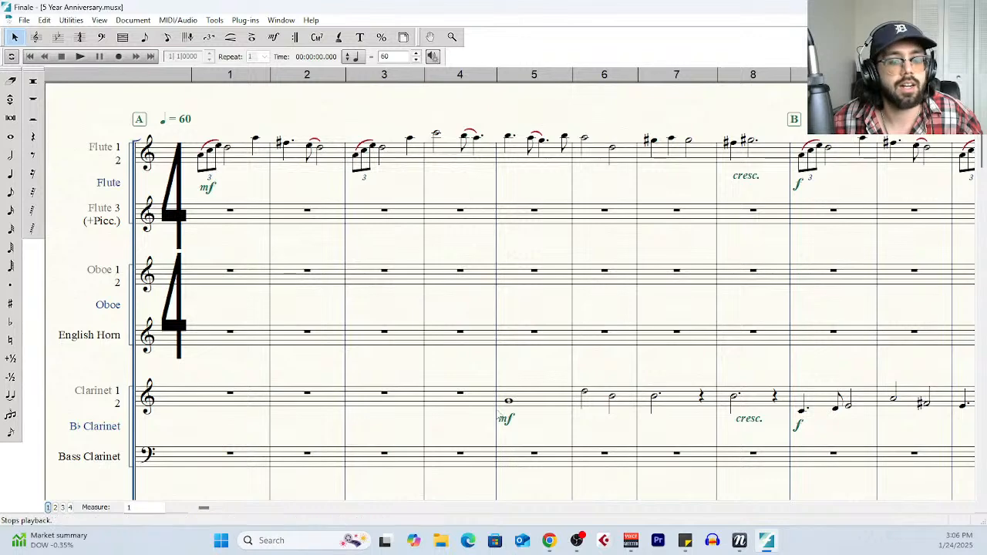
Add the Musio CineWinds Flute and Clarinet to the template in NotePerformer Playback Engines
click(733, 542)
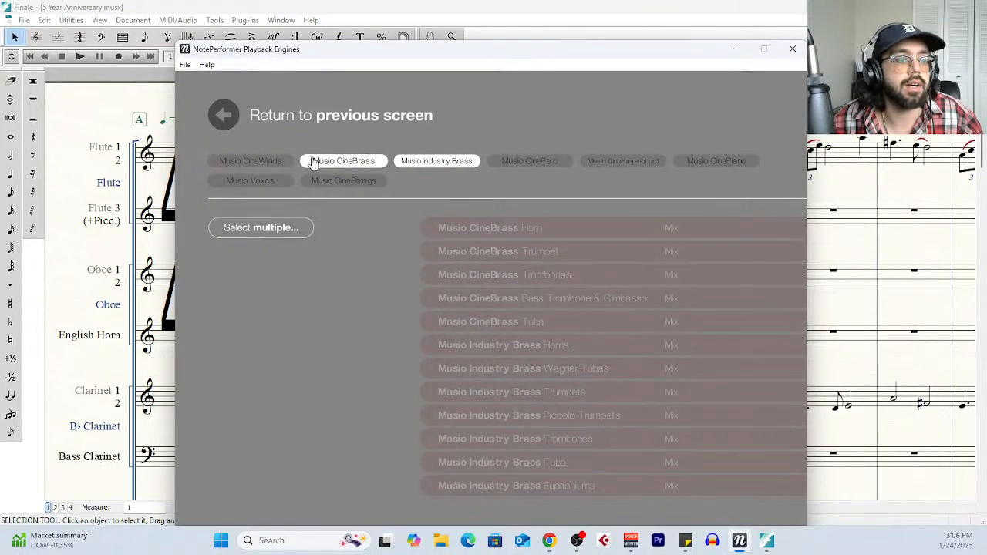
click(272, 163)
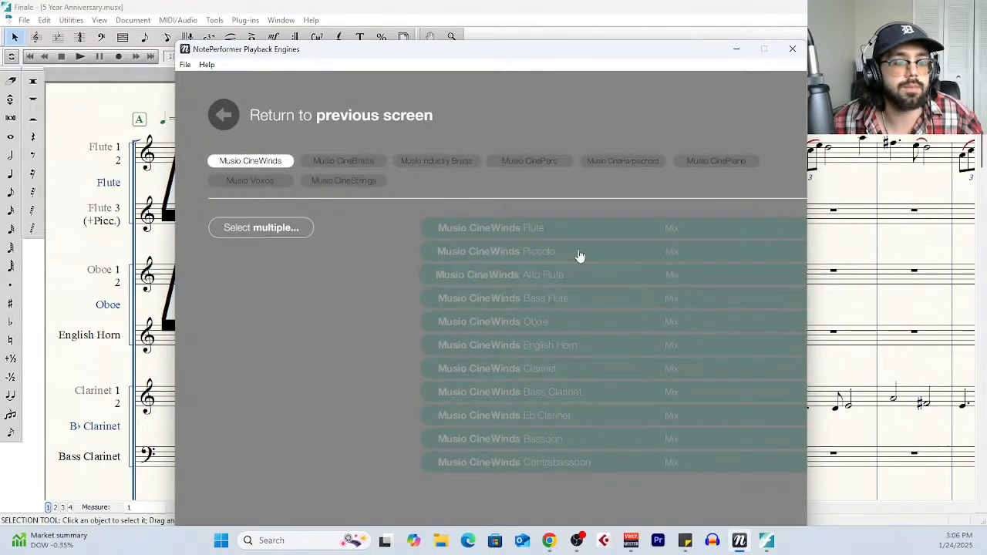
click(617, 229)
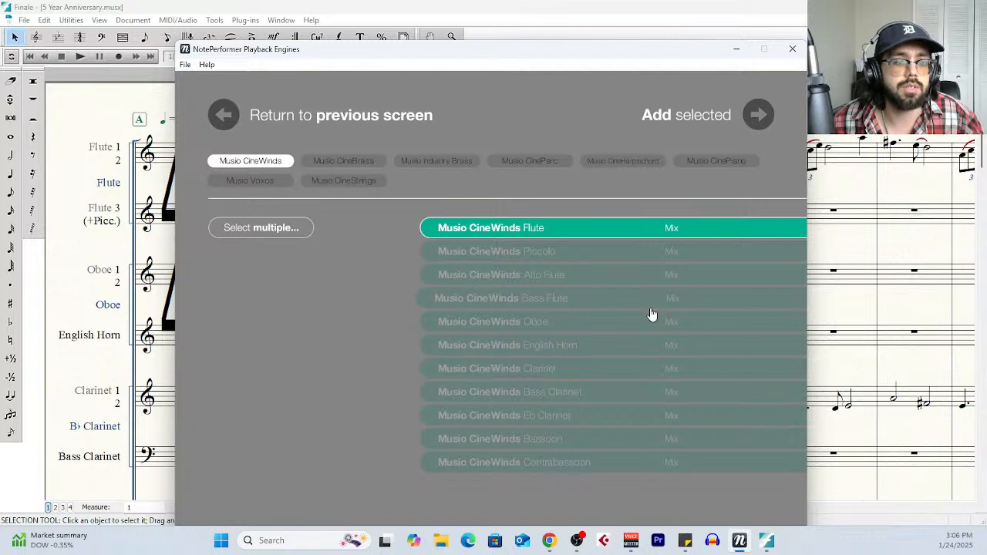
click(270, 230)
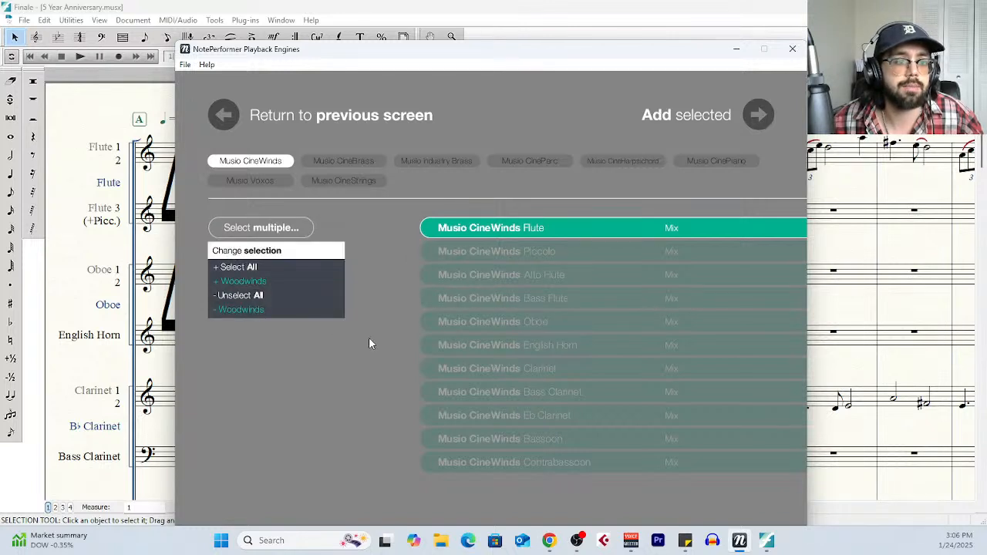
click(326, 368)
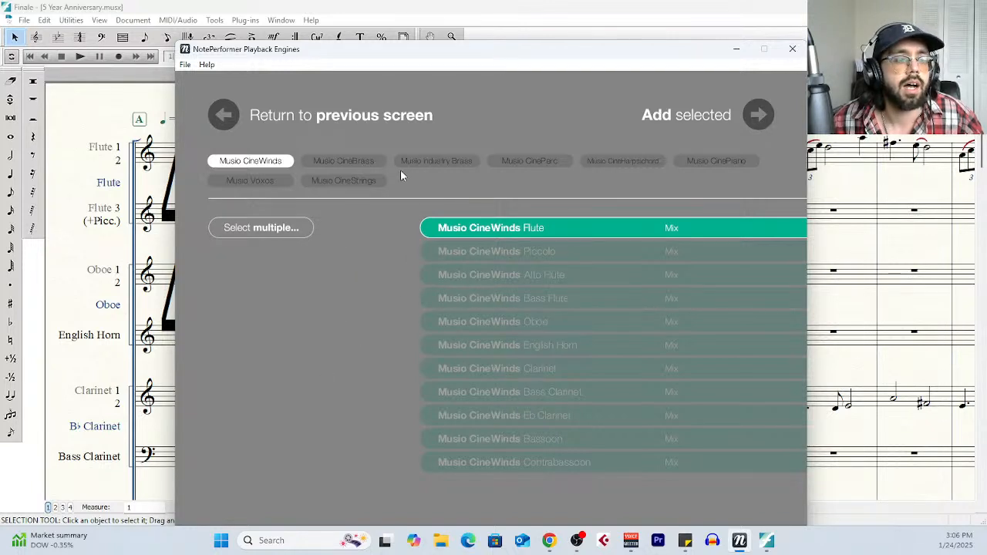
click(582, 374)
click(758, 115)
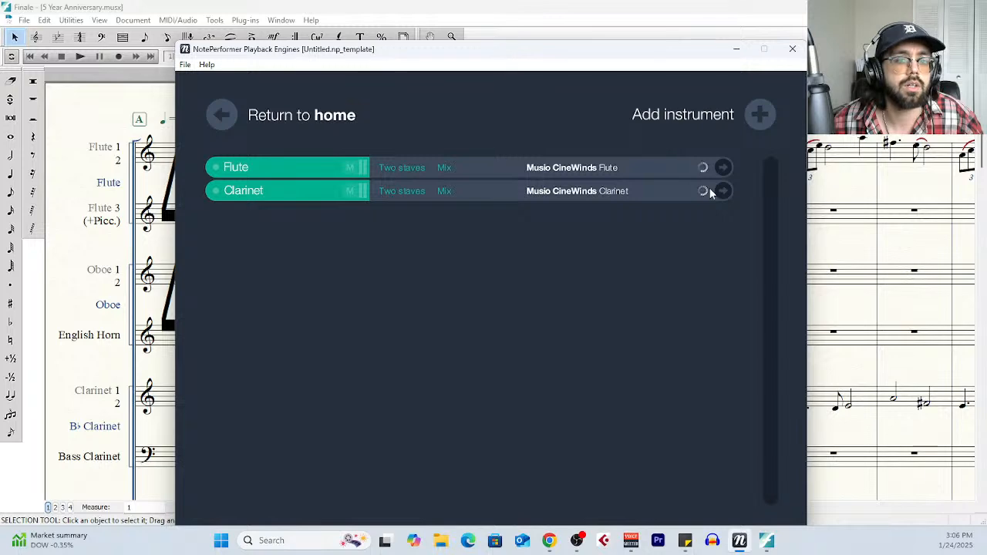
click(736, 49)
Assign the NotePerformer device to the Flute 1 2 and Clarinet 1 2 staves in the ScoreManager's instrument list
click(281, 22)
click(291, 35)
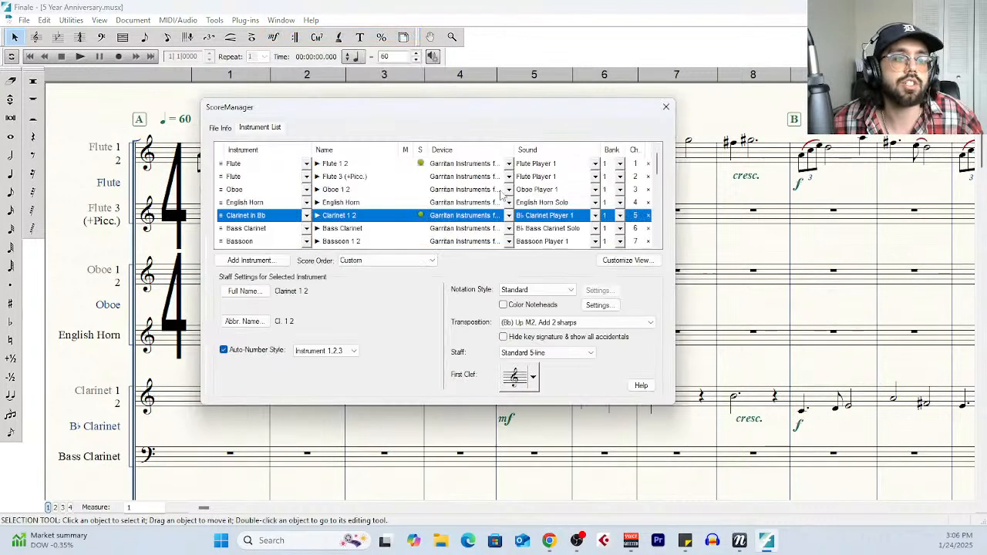
click(478, 169)
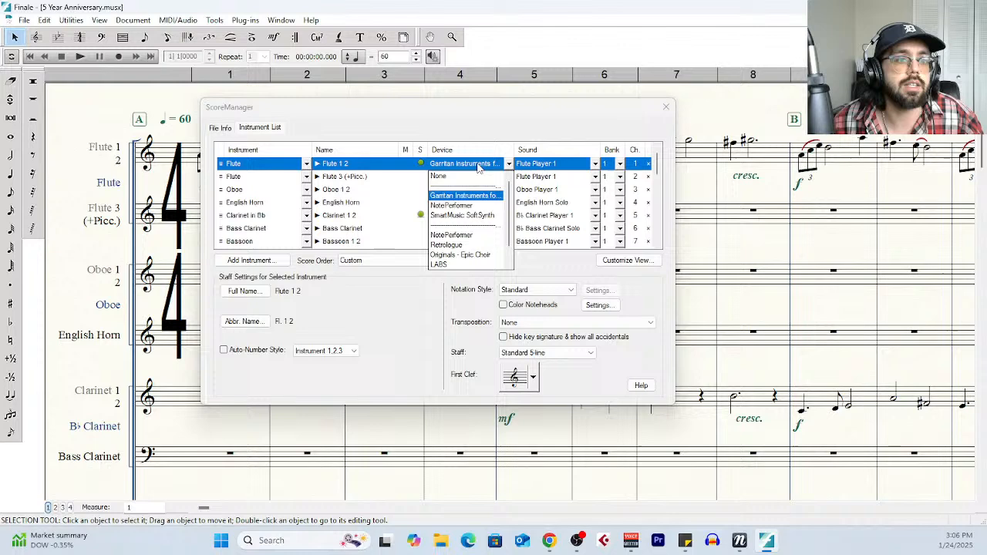
click(476, 205)
click(477, 217)
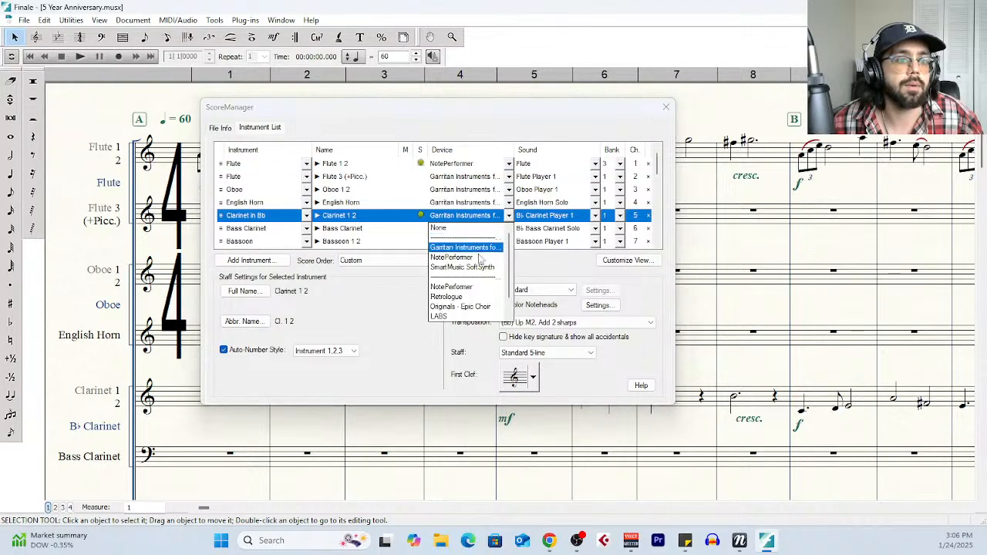
click(472, 257)
click(665, 108)
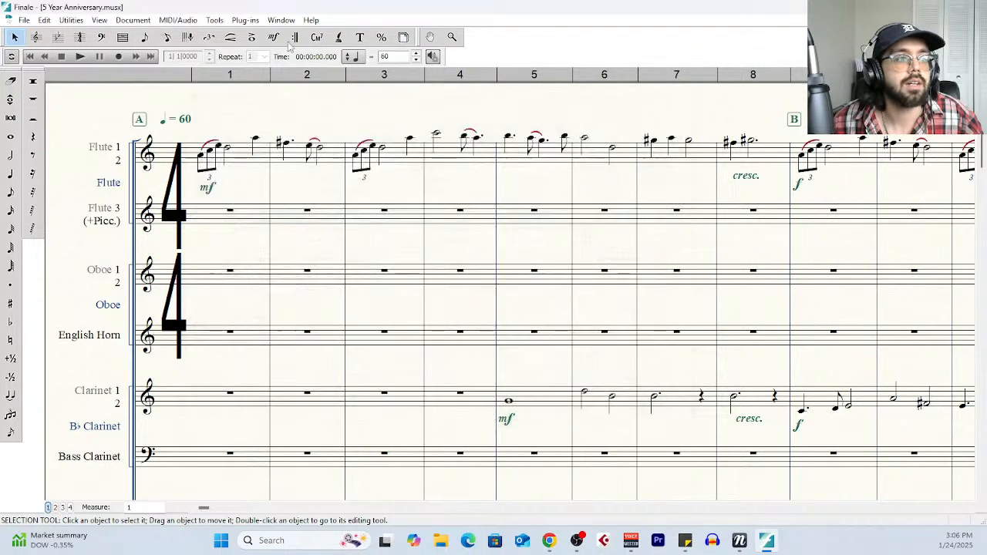
Reassign the playback sounds of the whole document according to the sound map priority
click(178, 20)
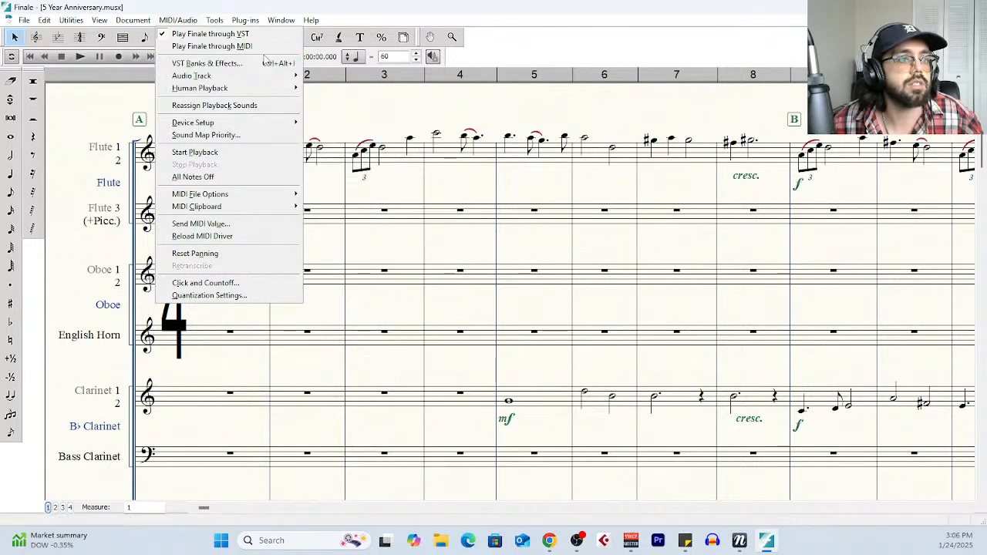
click(255, 107)
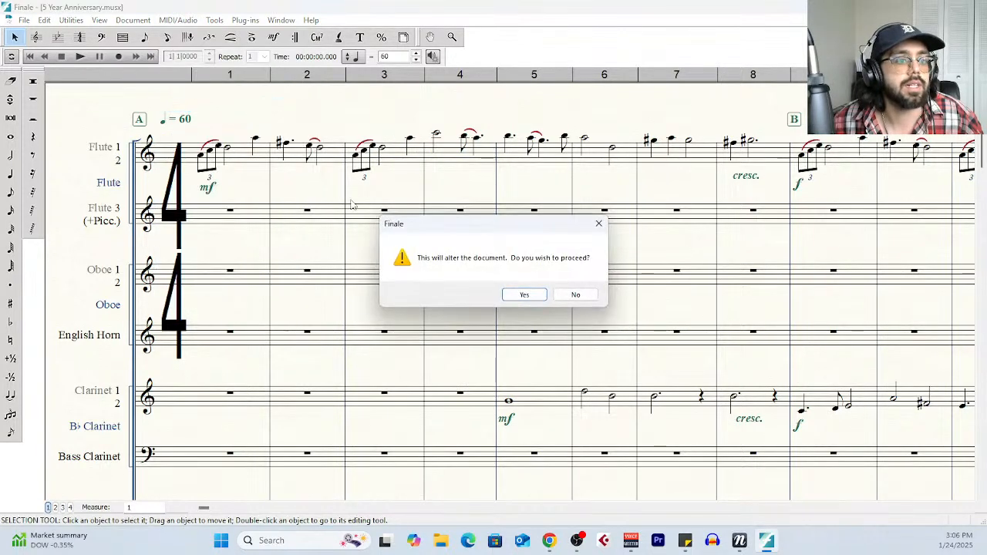
click(543, 300)
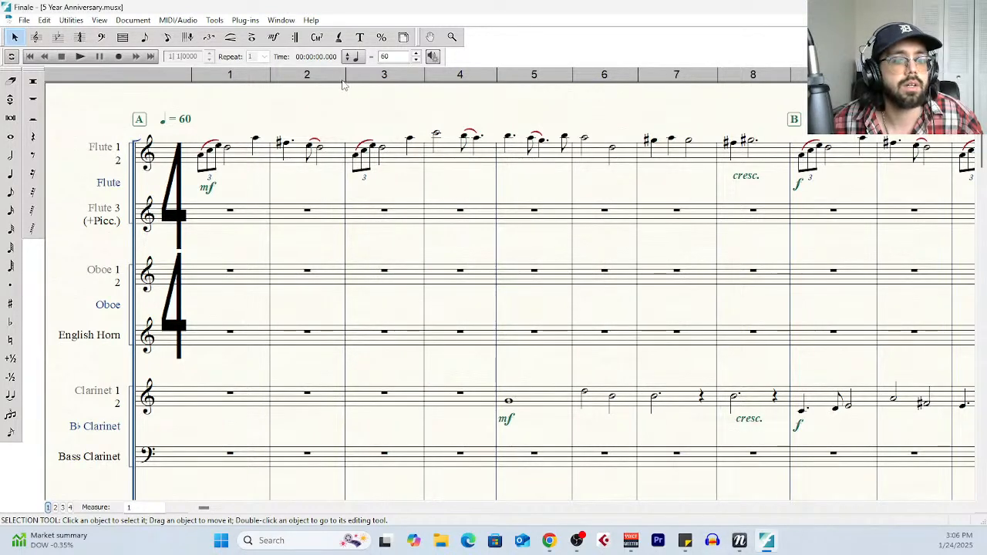
Set the playback device of Flute 1 2 and Clarinet 1 2 back to NotePerformer in the ScoreManager
click(281, 20)
click(301, 33)
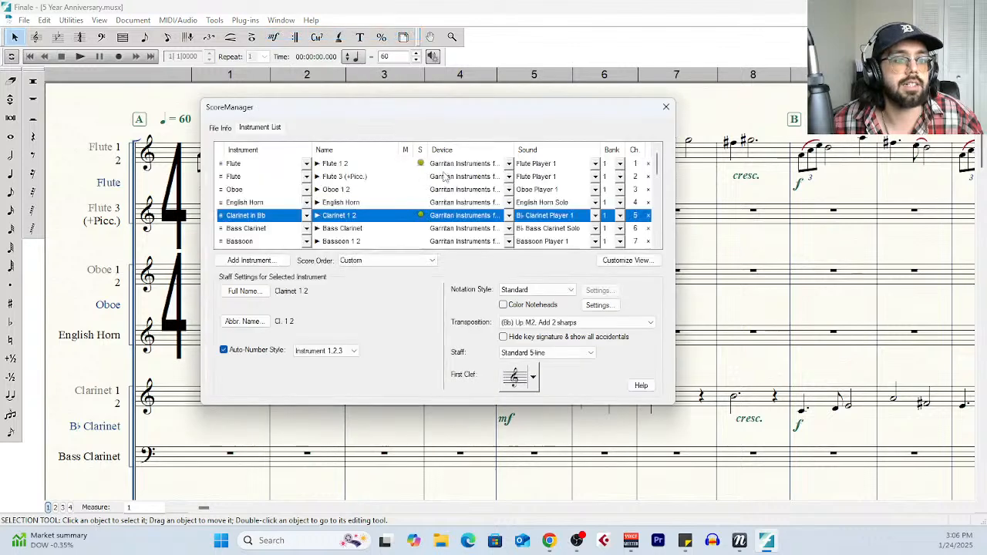
click(463, 163)
click(451, 205)
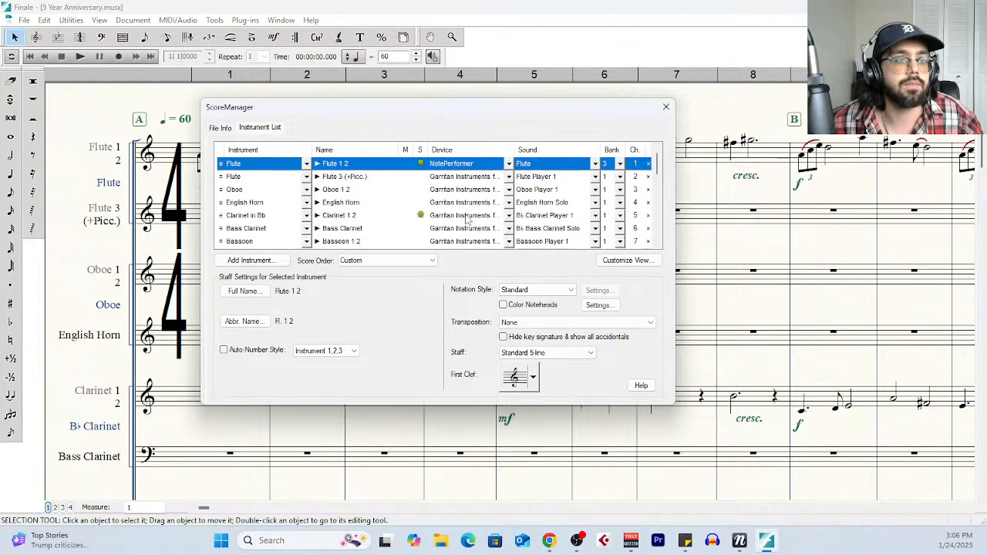
click(465, 216)
click(451, 257)
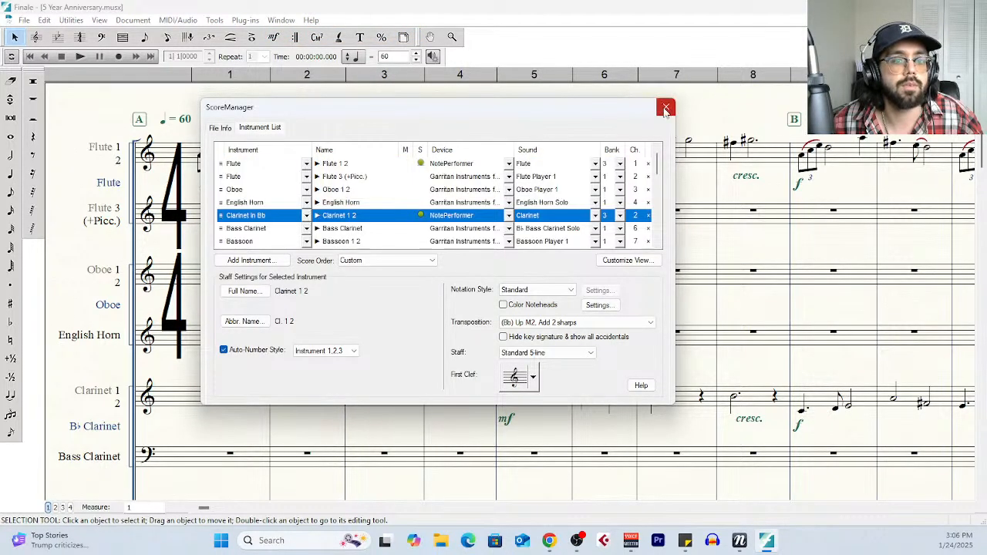
click(666, 107)
Check the loaded instruments in NotePerformer Playback Engines, keeping it running, and play back the Finale score from measure 1 into measure 9
click(762, 540)
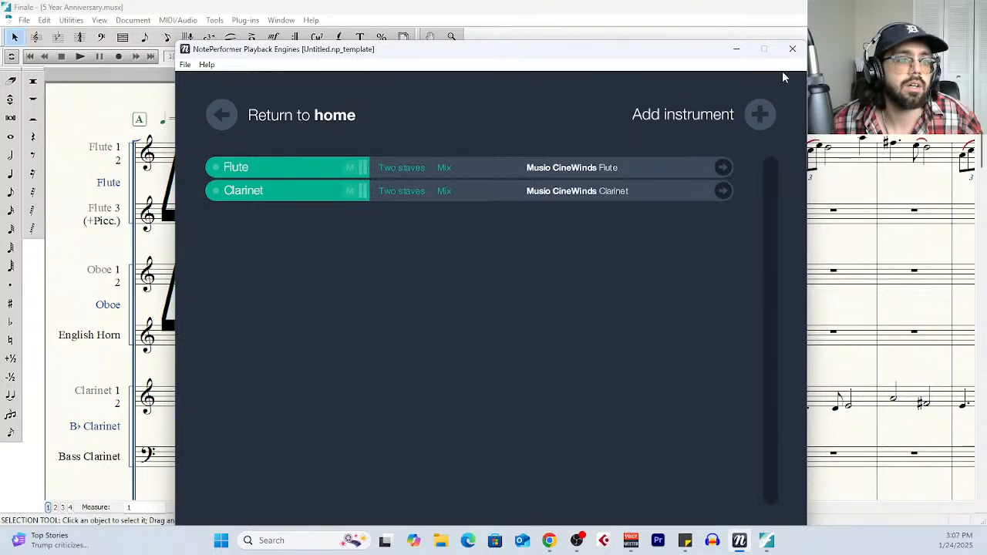
click(793, 49)
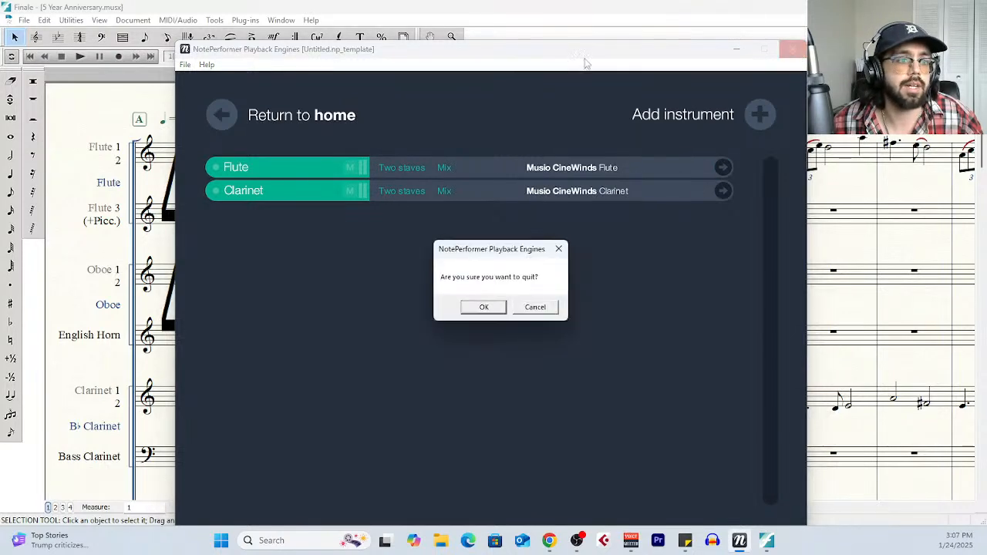
click(536, 307)
click(737, 50)
click(81, 57)
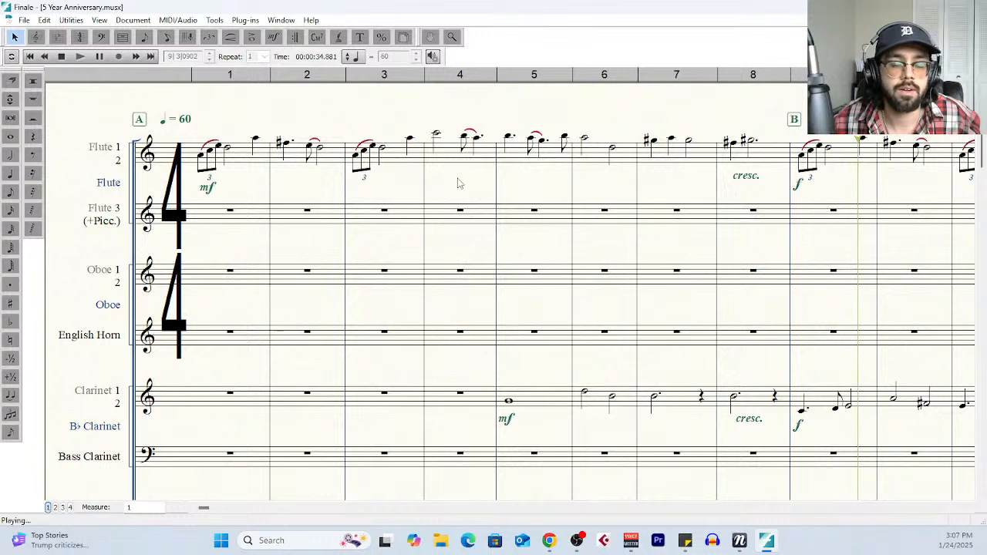
Stop the score playback and open the add-instruments list of Cine Series for Musio in NotePerformer Playback Engines
click(62, 60)
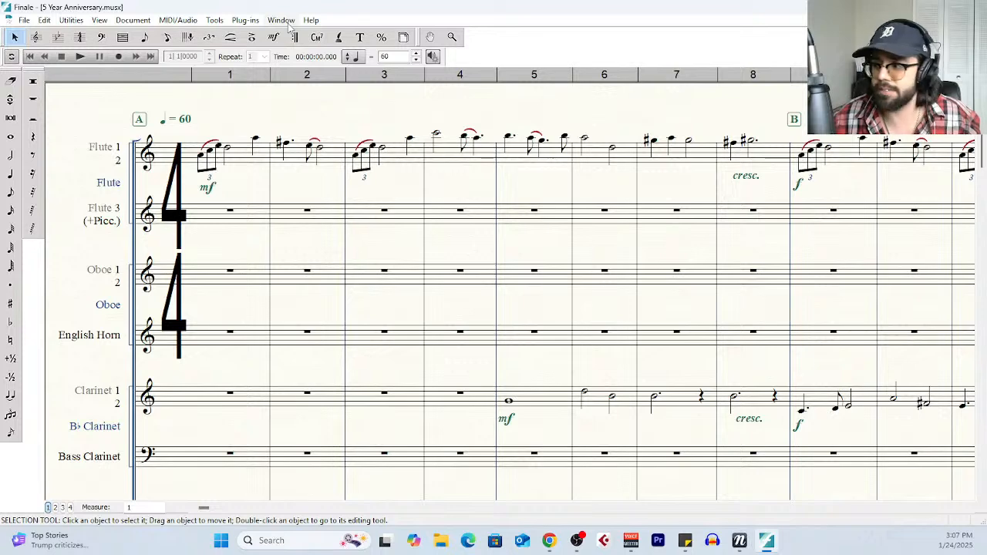
click(740, 541)
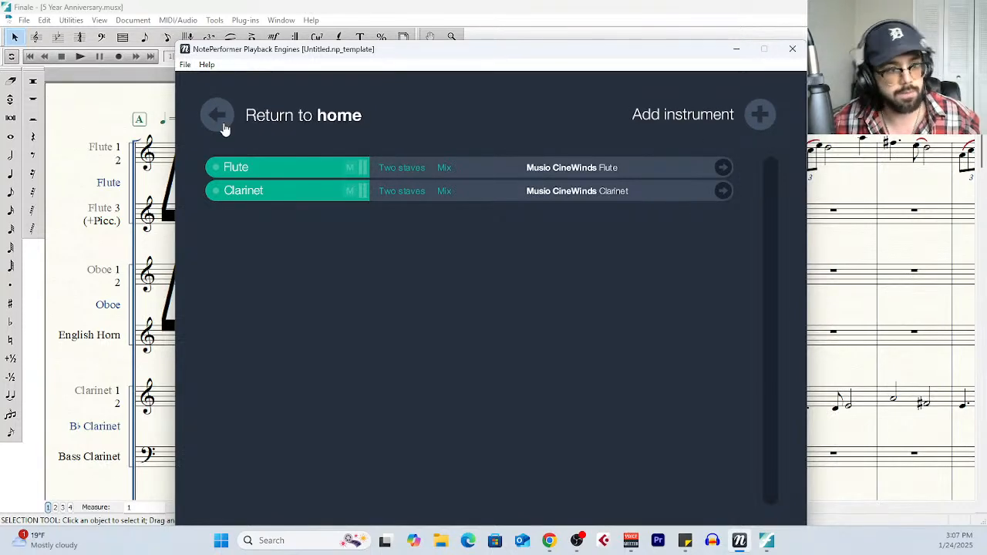
drag(403, 50, 525, 81)
click(300, 153)
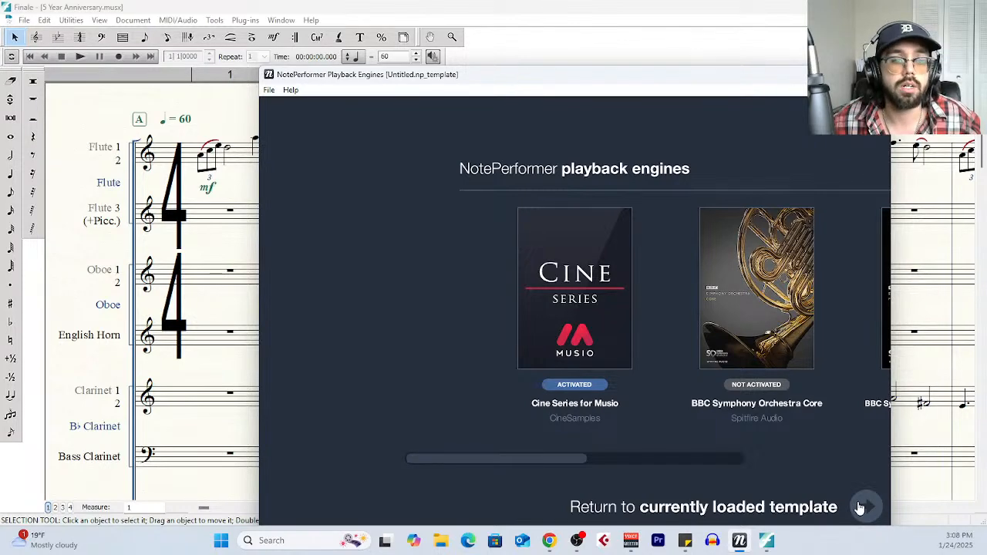
click(572, 337)
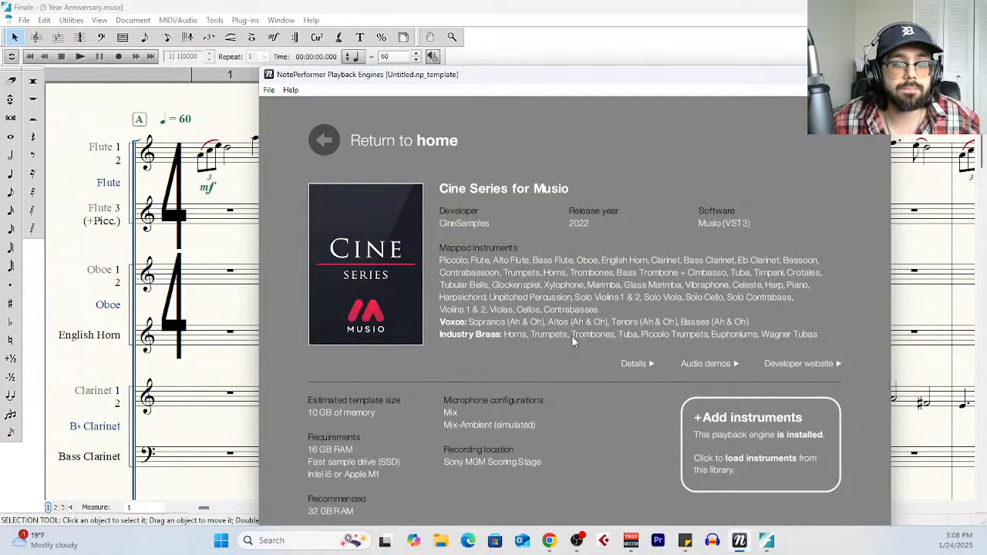
click(737, 418)
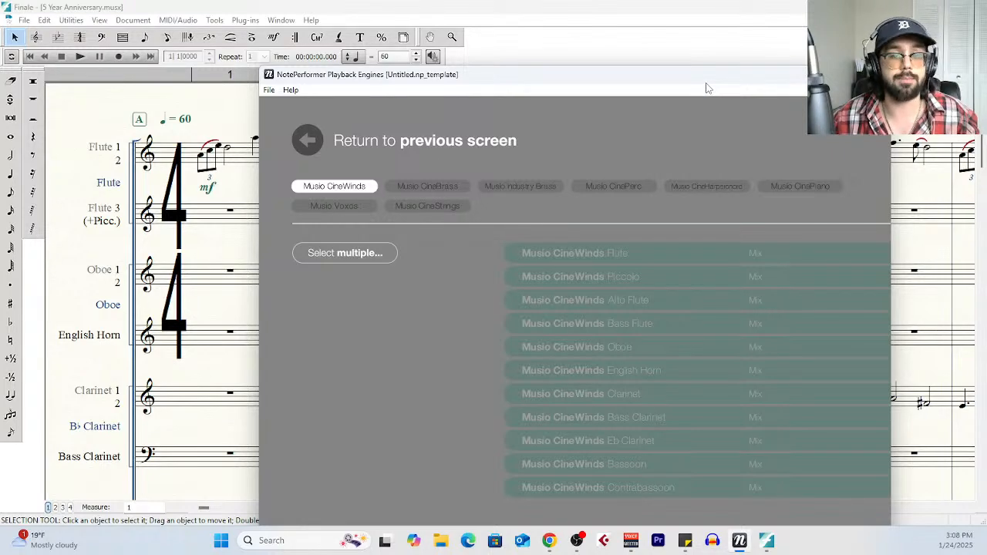
Switch to Finale and review the score's instruments in the ScoreManager's instrument list
drag(706, 87, 573, 250)
click(279, 20)
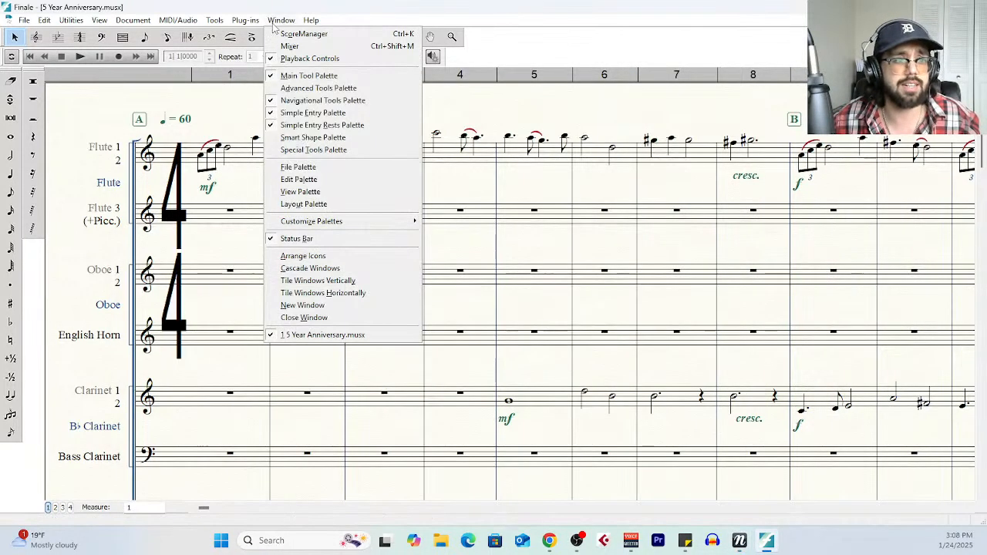
click(303, 32)
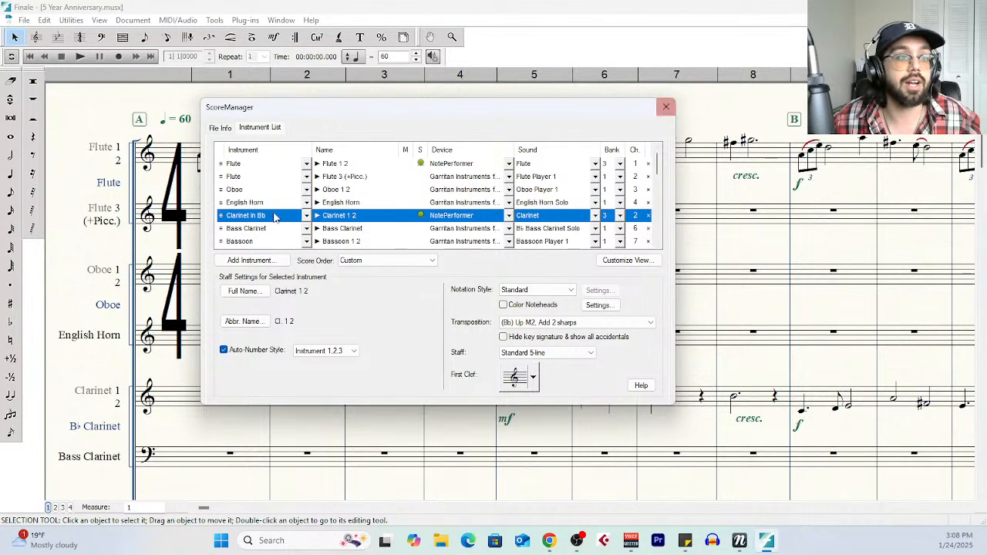
scroll(275, 218, down, 2)
scroll(284, 176, up, 2)
drag(295, 111, 166, 48)
Select the CineWinds Flute, Piccolo, Oboe, English Horn, Clarinet, Bass Clarinet, Bassoon and Contrabassoon in NotePerformer Playback Engines
click(739, 542)
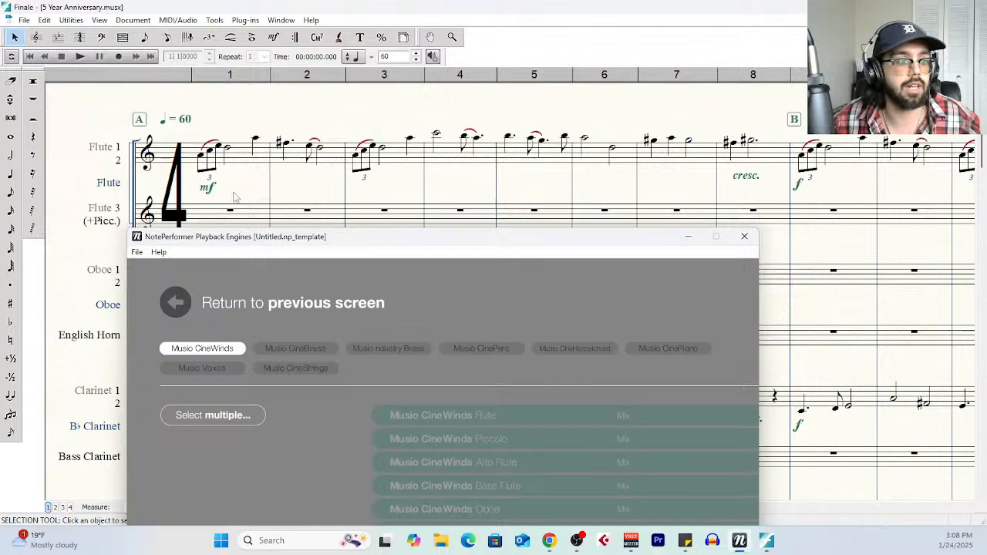
drag(282, 244, 467, 43)
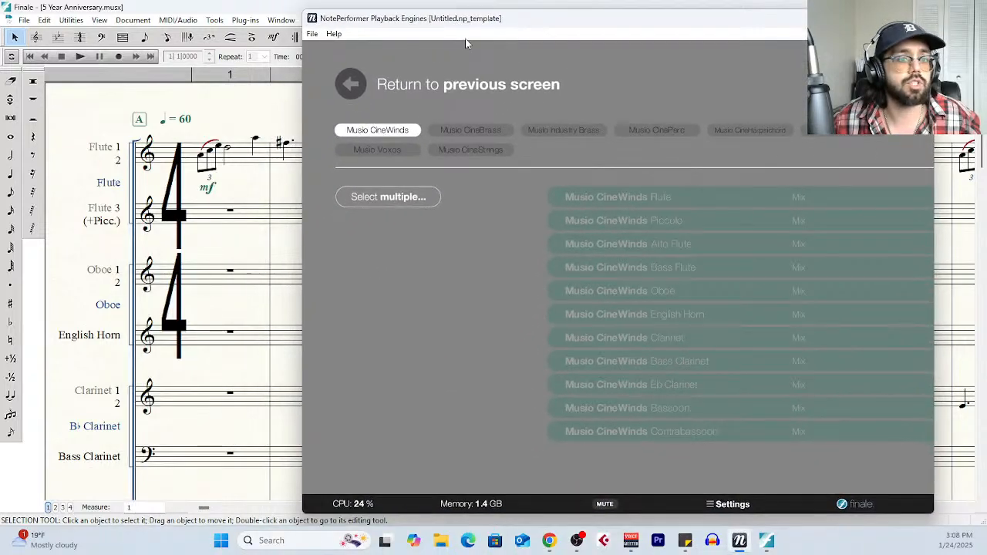
click(615, 203)
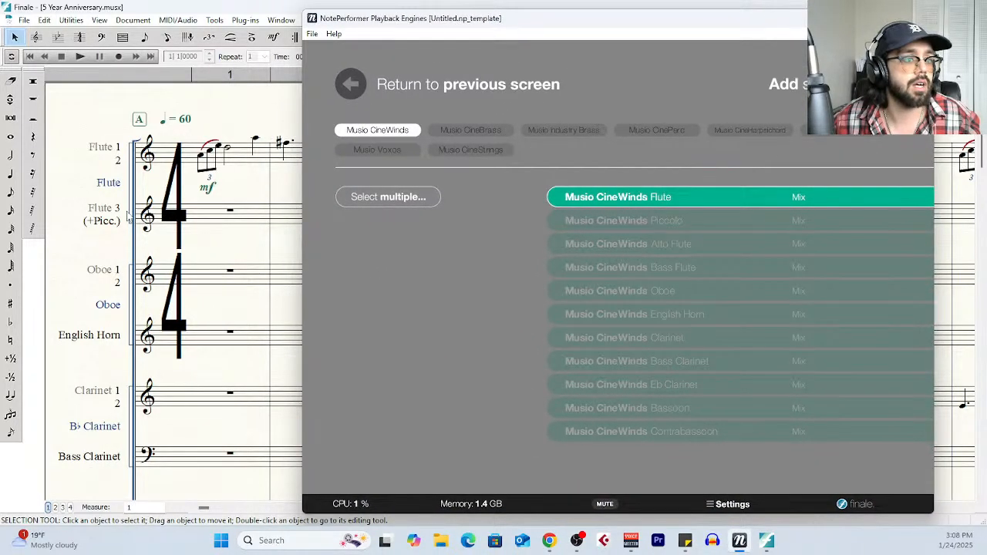
click(629, 222)
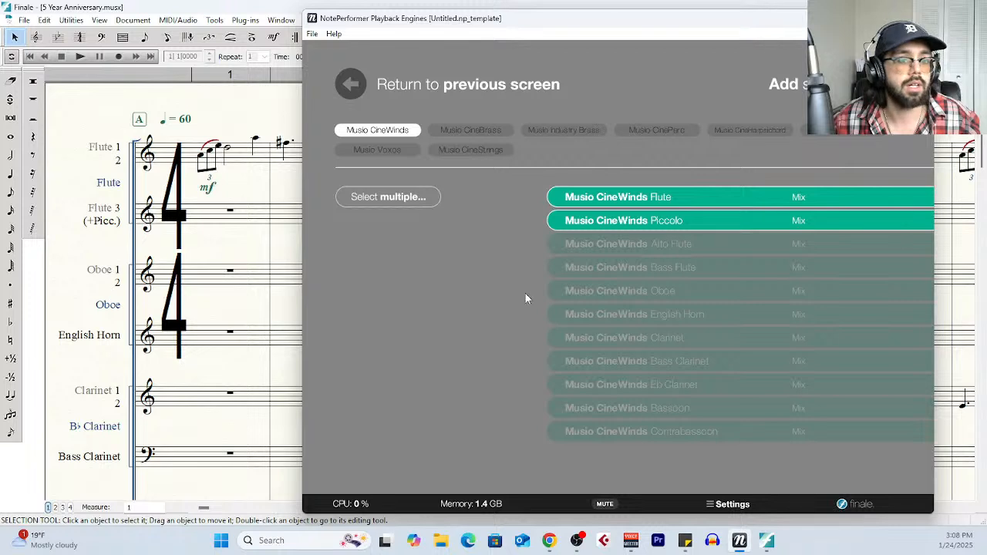
click(640, 292)
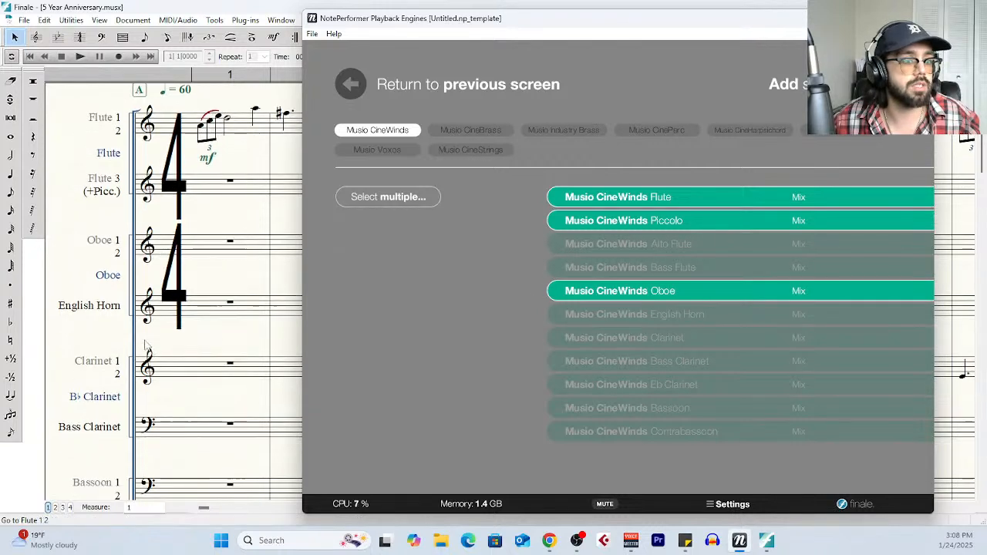
click(631, 322)
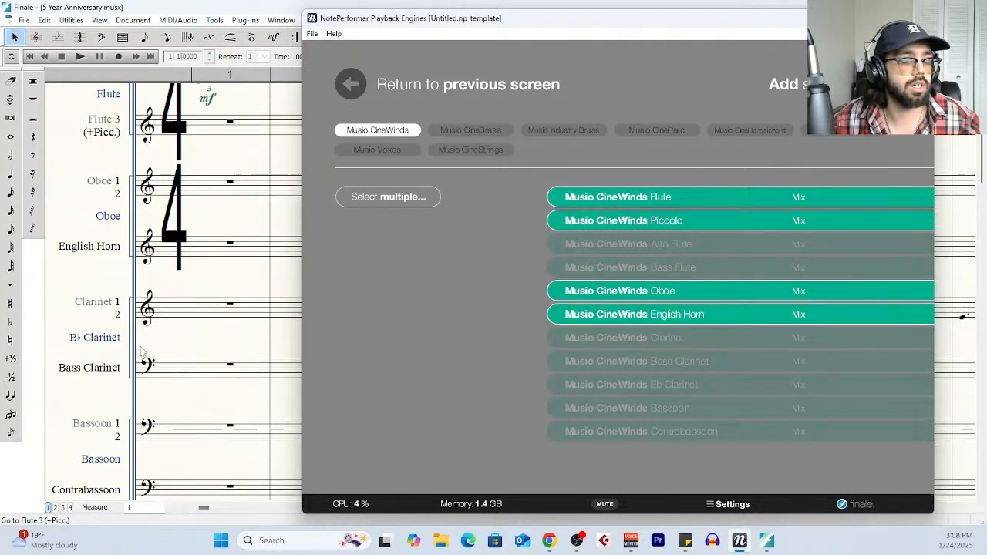
click(616, 345)
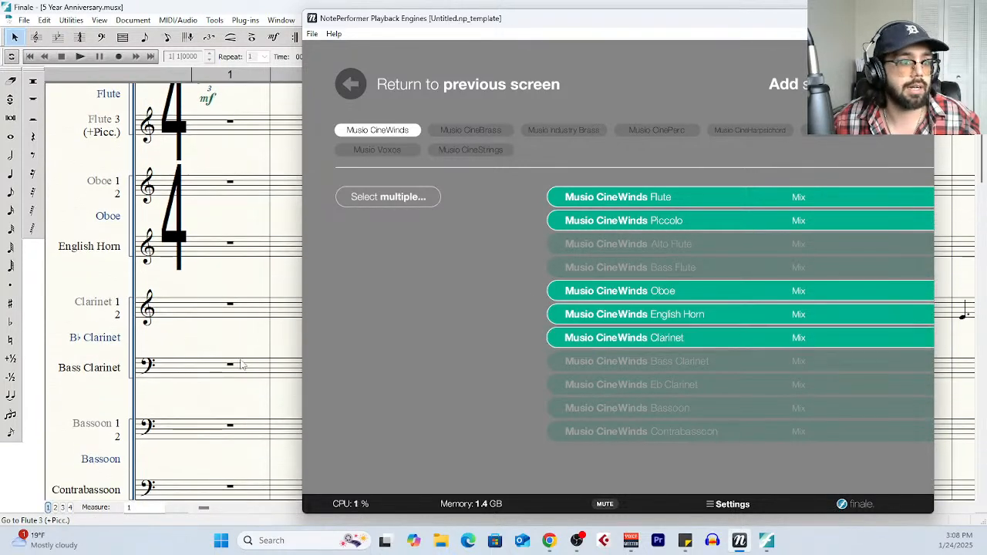
click(650, 367)
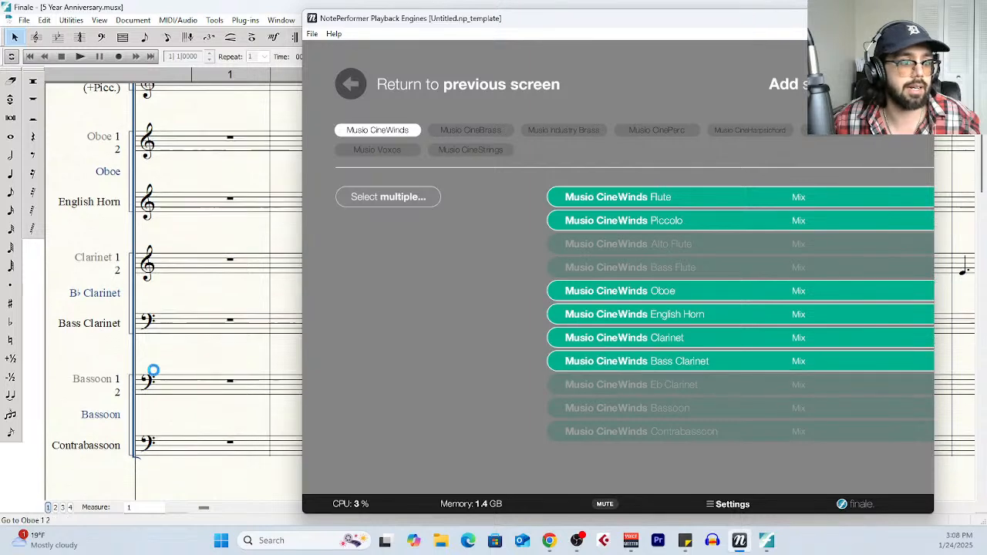
click(665, 414)
click(669, 433)
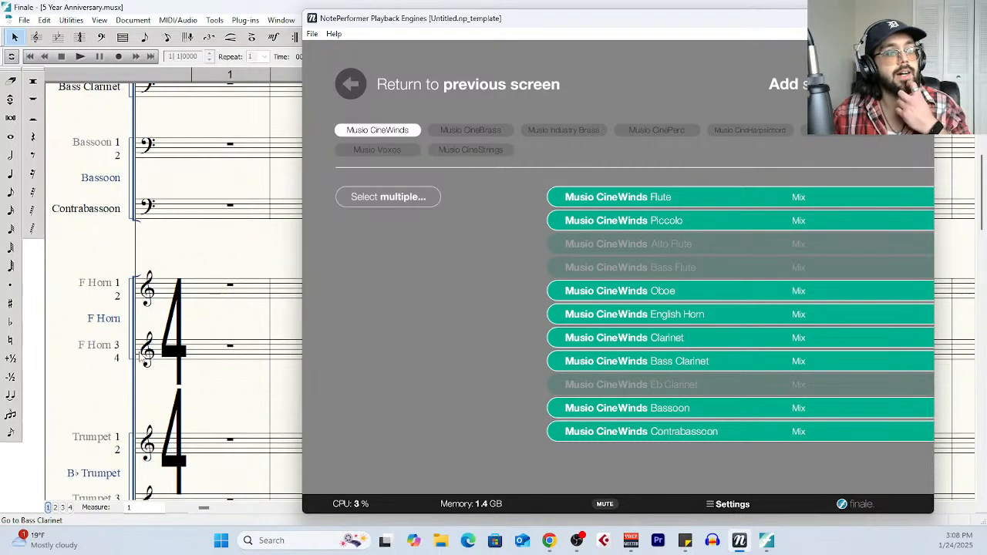
Show the Musio CineBrass and Musio Industry Brass instruments in the list and hide Musio CineWinds
click(500, 131)
click(558, 131)
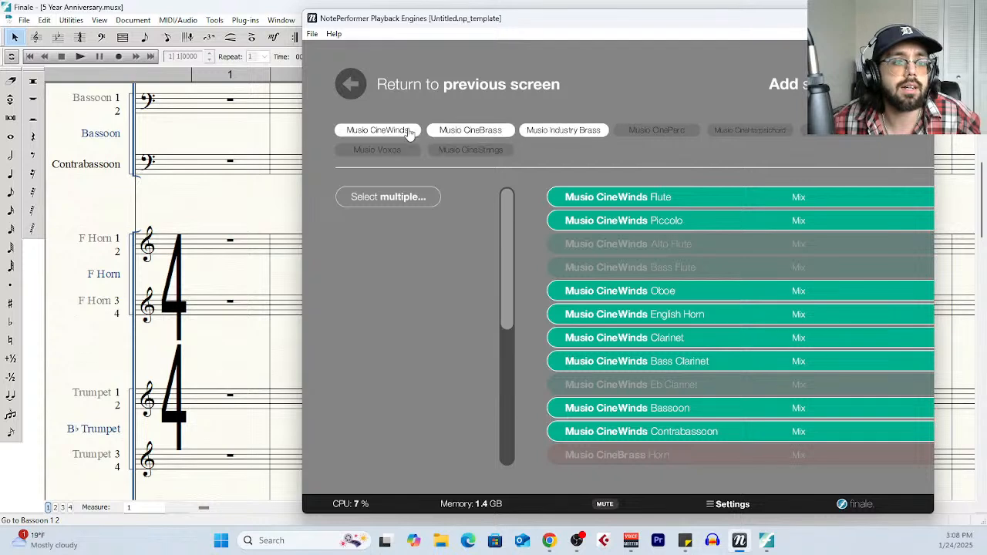
click(401, 131)
click(378, 130)
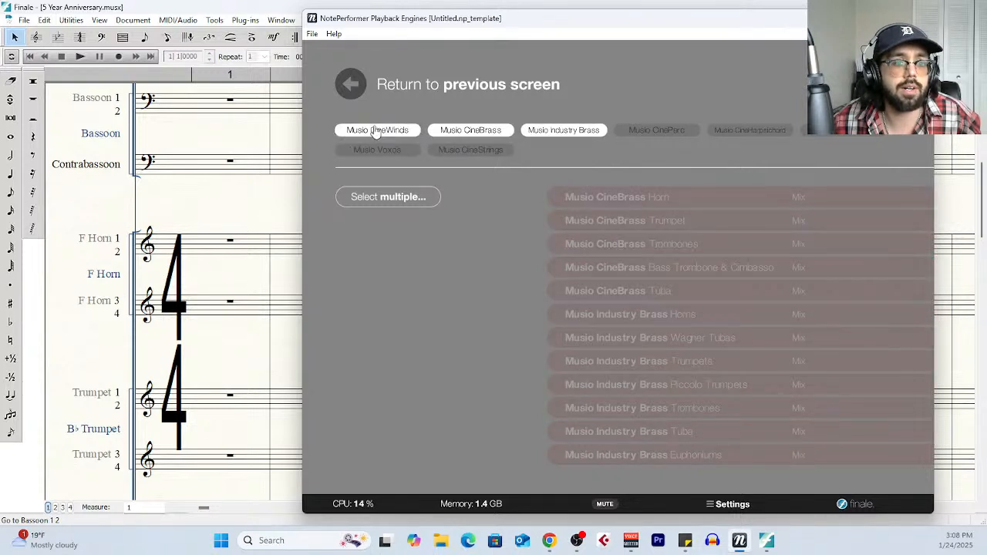
click(385, 130)
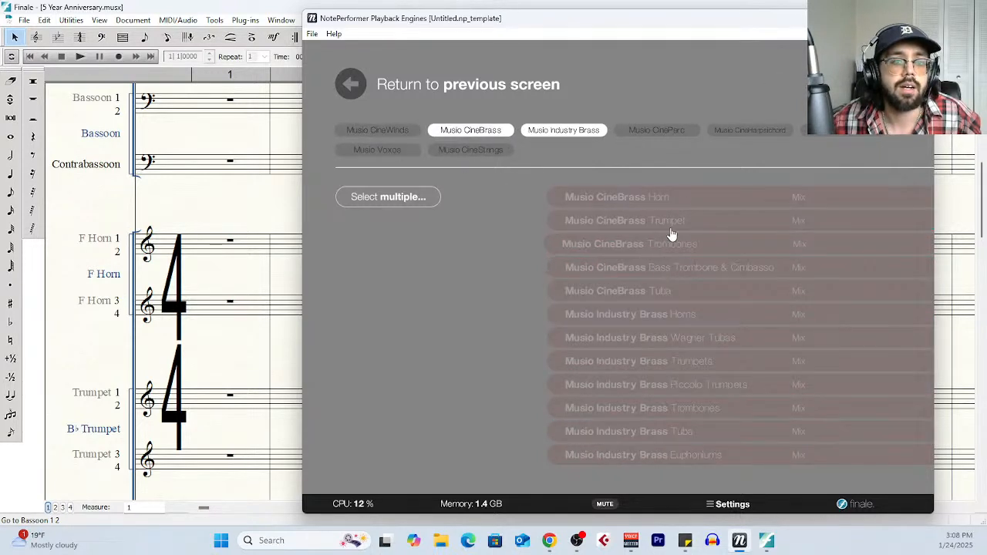
Select the CineBrass Horn, Trumpet, Trombones and Tuba to match the score's brass staves
click(671, 202)
click(673, 222)
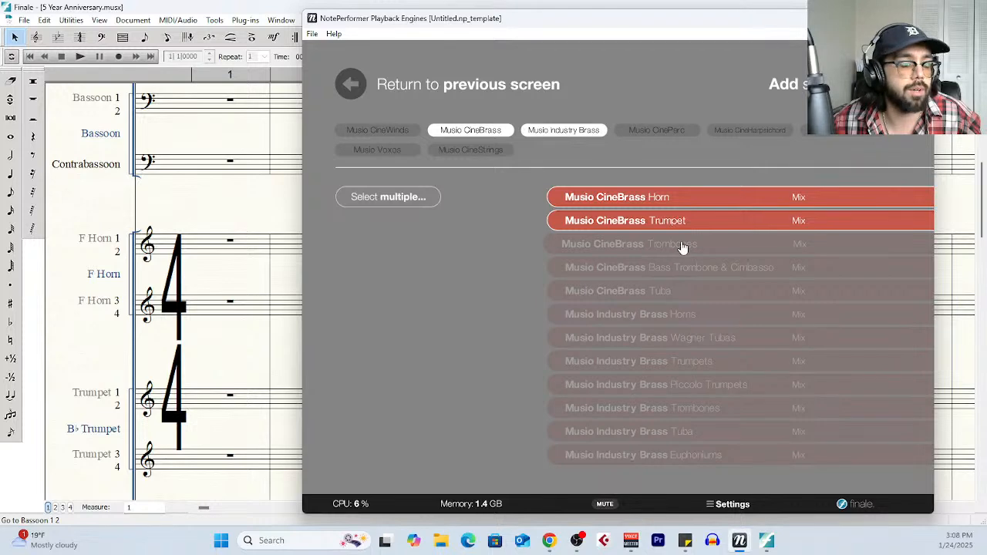
click(683, 247)
scroll(249, 419, down, 4)
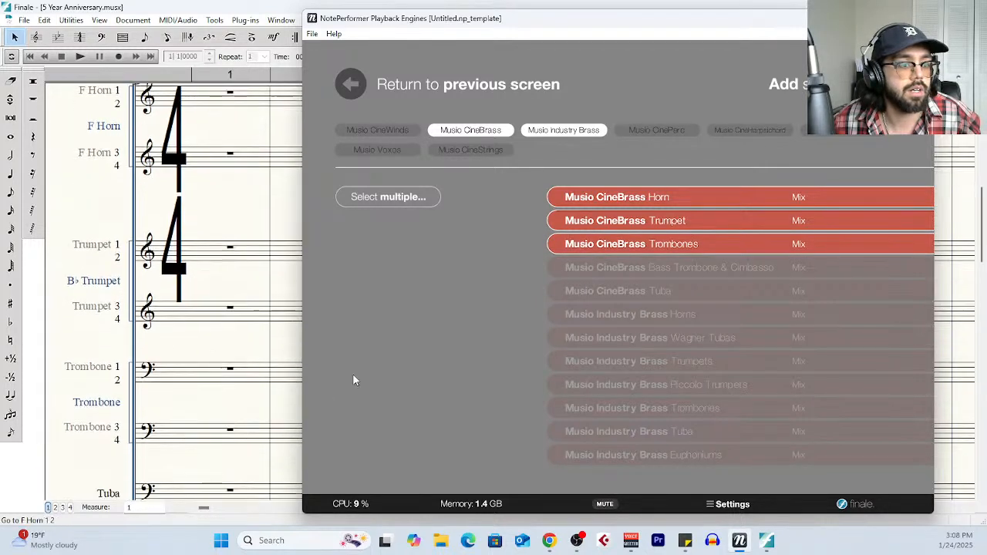
scroll(99, 394, down, 2)
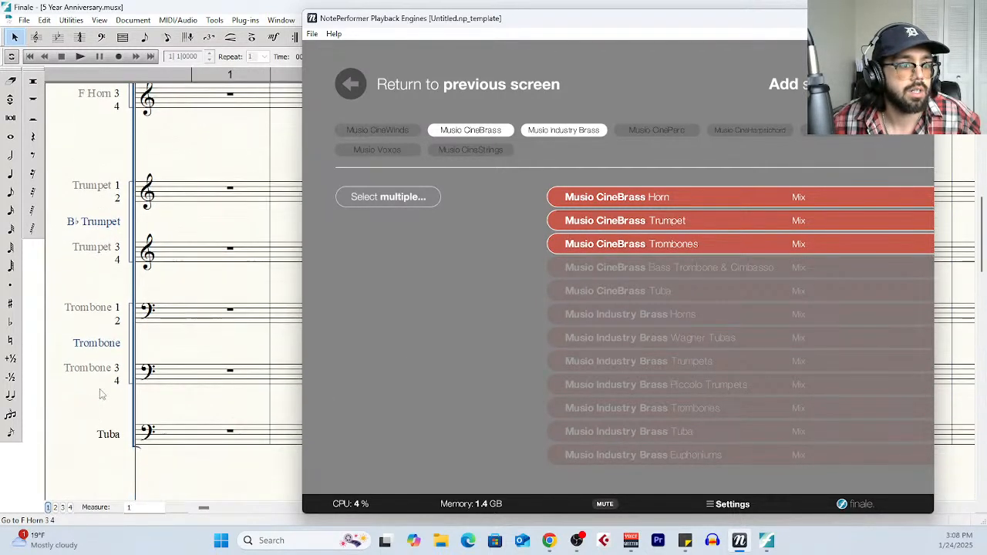
scroll(113, 374, down, 3)
click(594, 293)
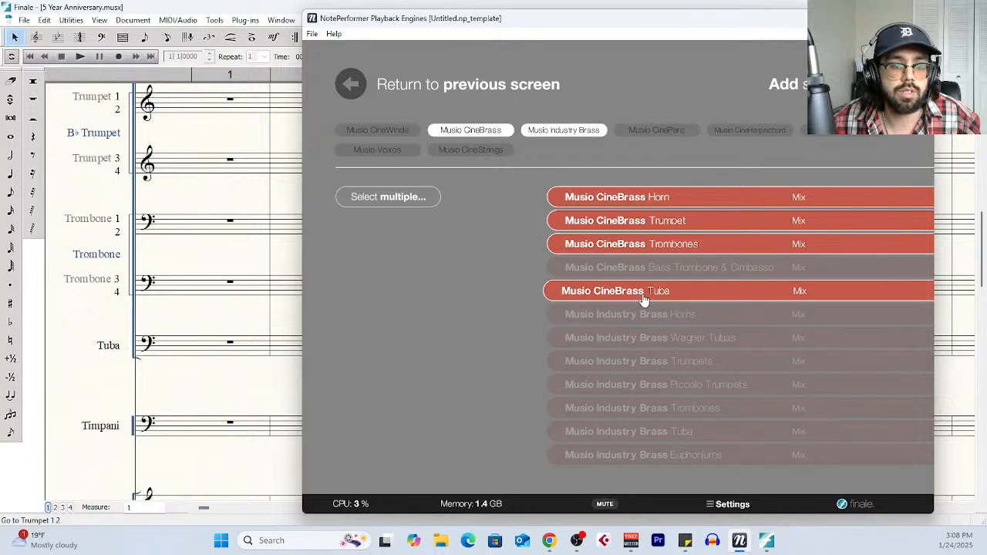
Select the Industry Brass Horns, Trumpets, Trombones and Tuba in place of the corresponding CineBrass instruments
click(717, 316)
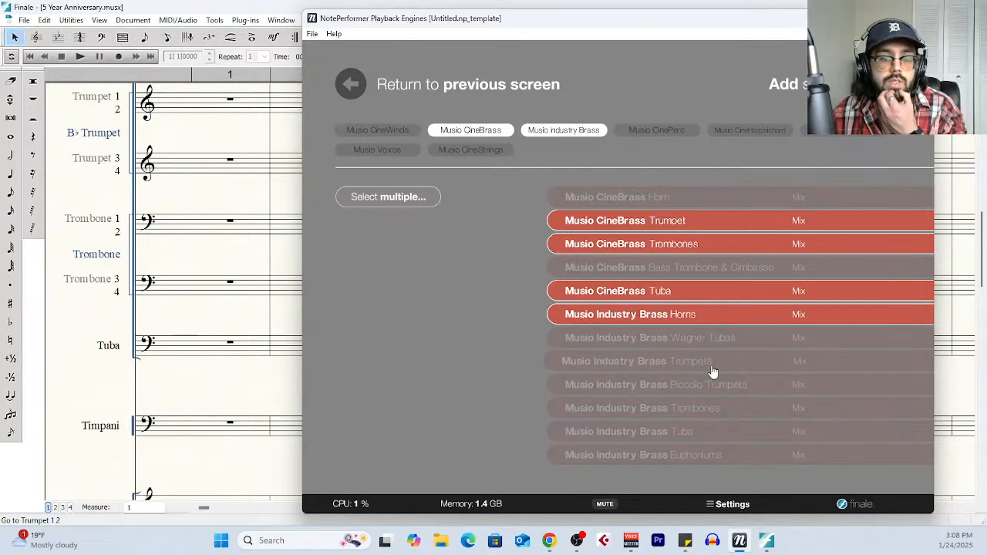
click(716, 363)
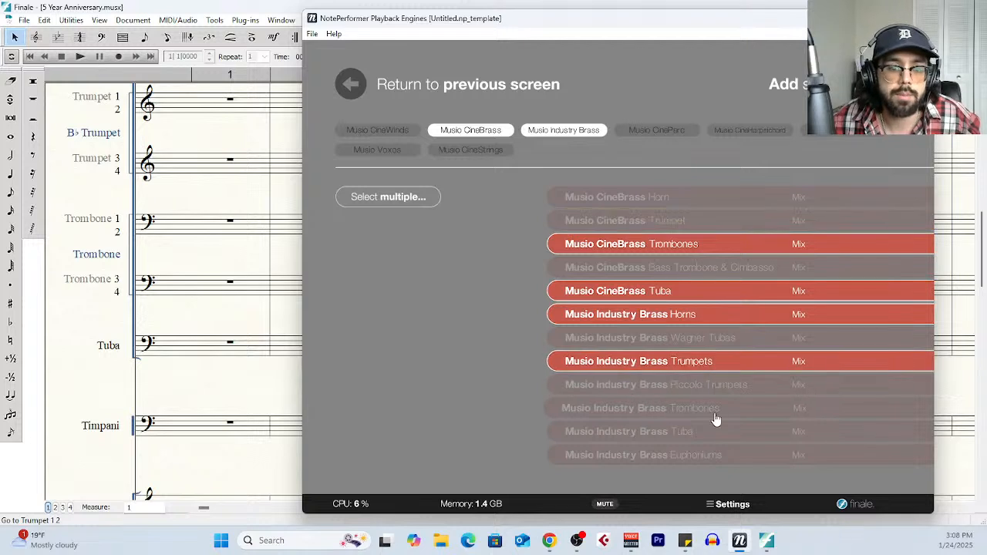
click(716, 409)
click(715, 433)
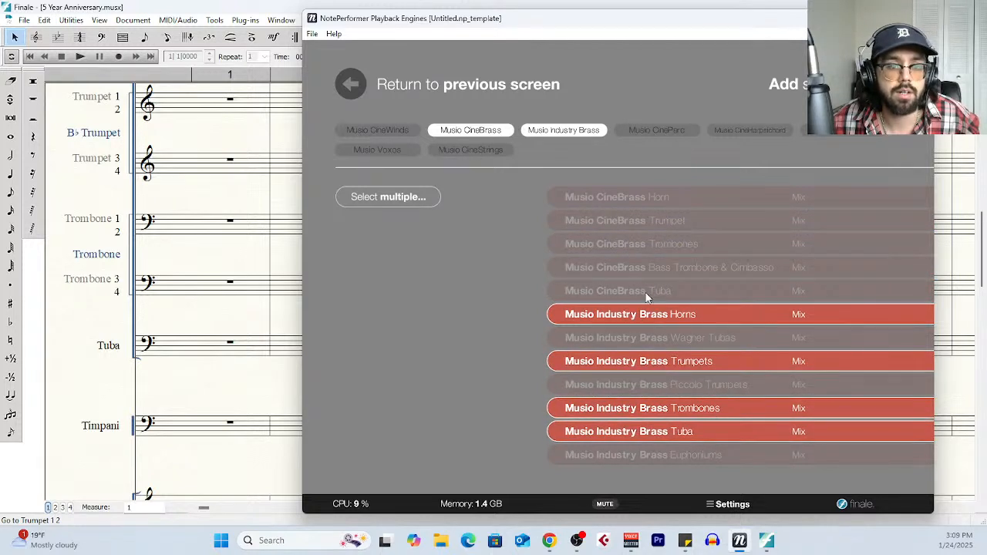
click(668, 199)
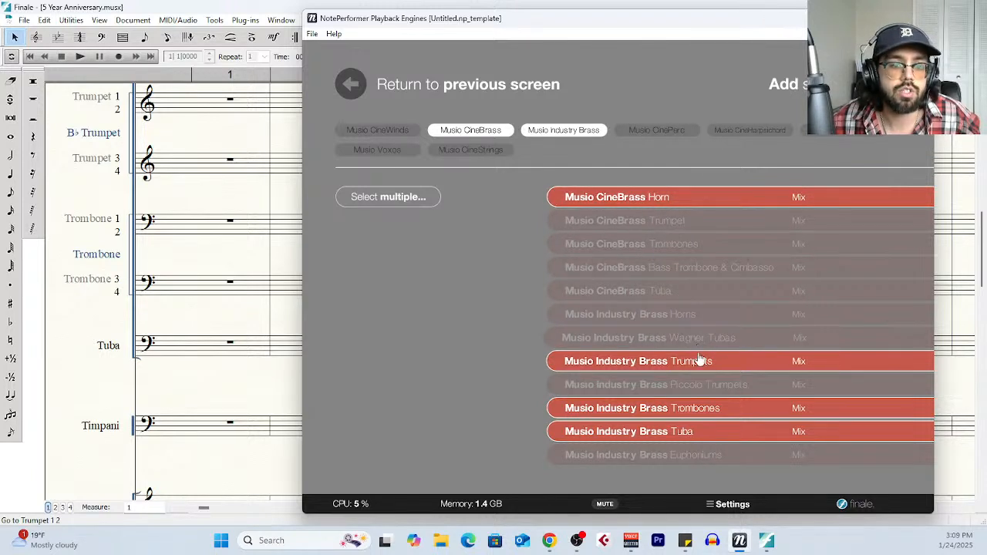
click(699, 315)
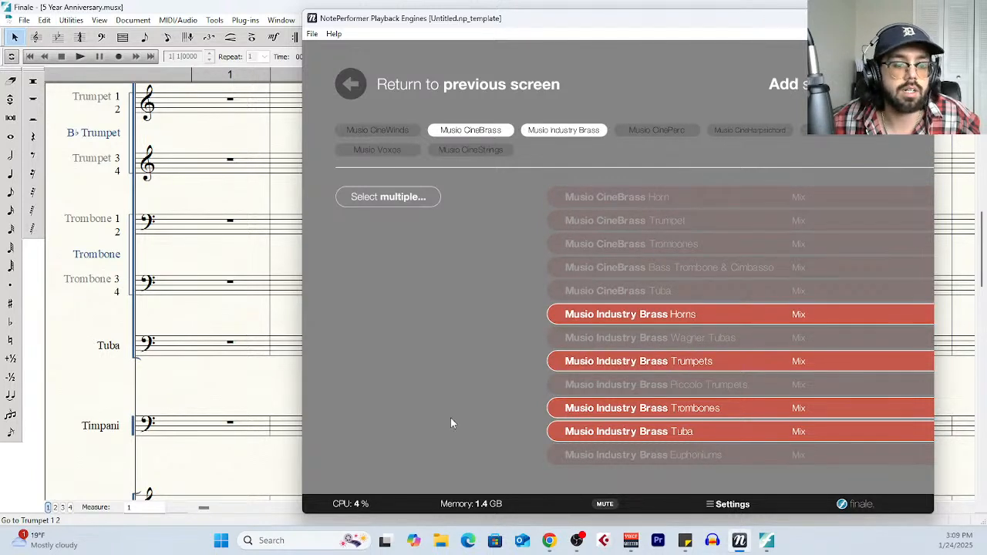
Show the Musio CinePerc instruments and select Timpani (Medium Mallets) for the score's timpani staff
scroll(128, 405, down, 5)
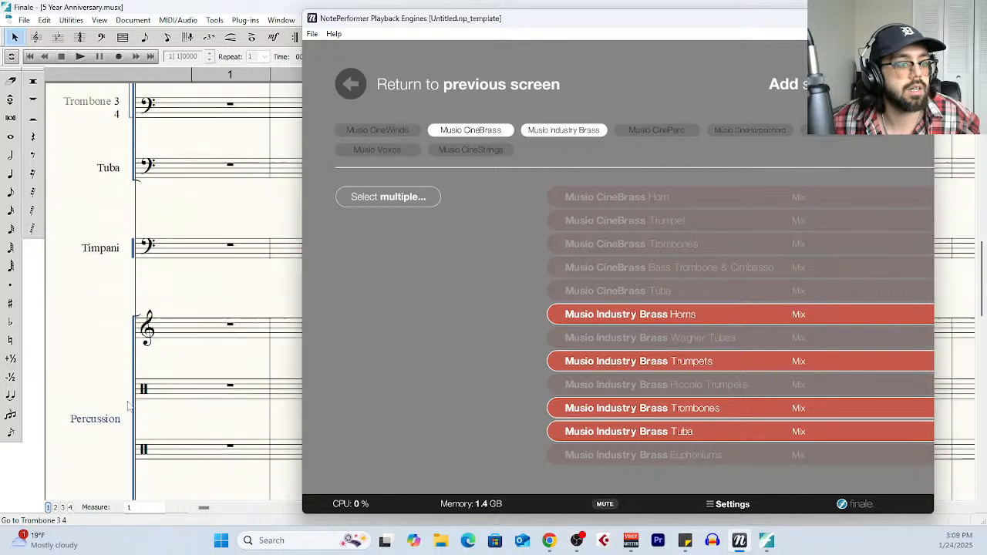
scroll(128, 405, down, 2)
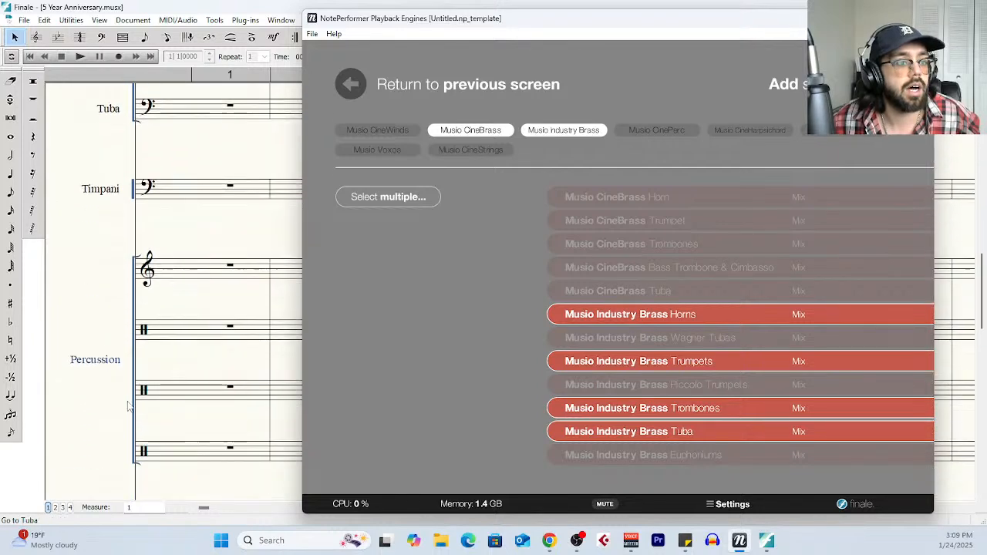
click(681, 133)
scroll(679, 378, down, 4)
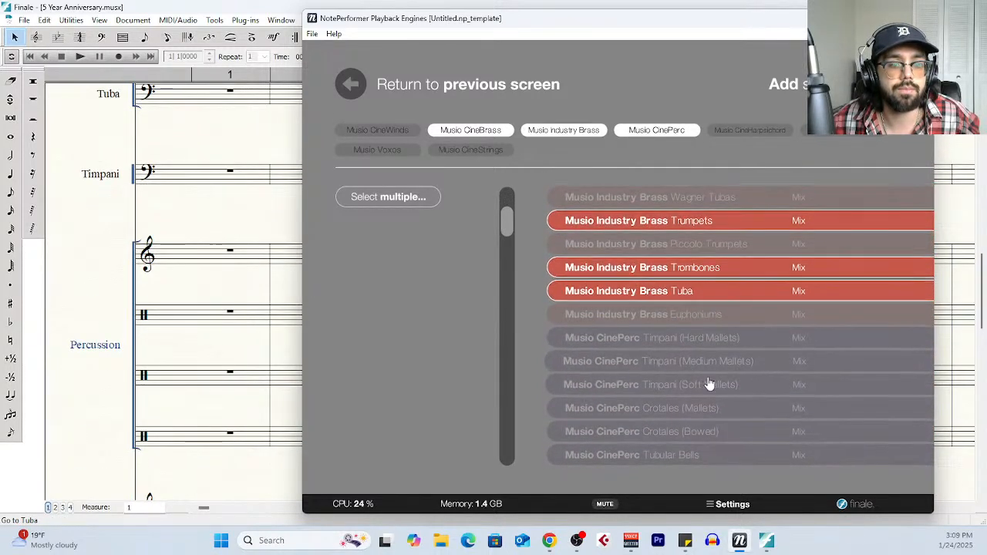
click(750, 362)
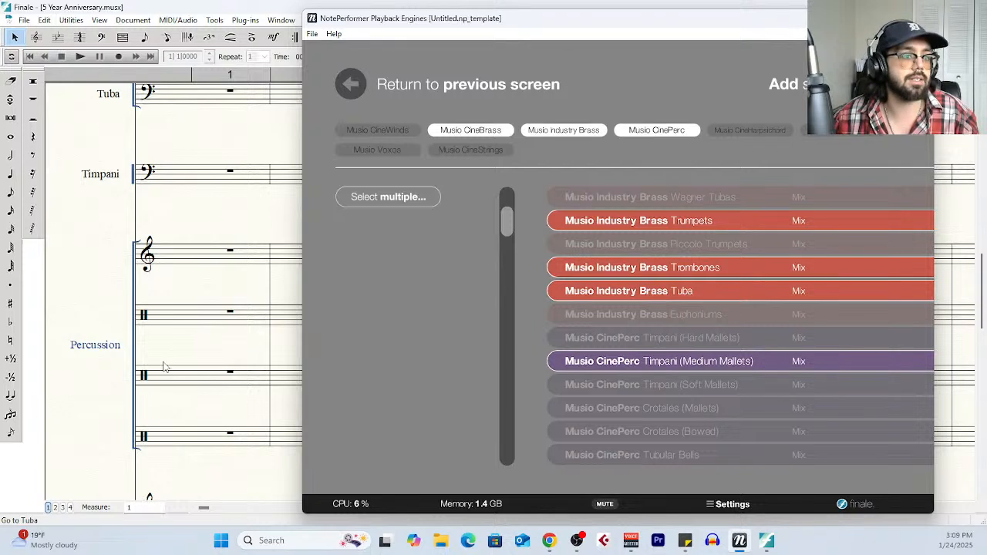
Compare the score's percussion, harp and piano staves with the available Musio CinePerc instruments
scroll(164, 367, down, 3)
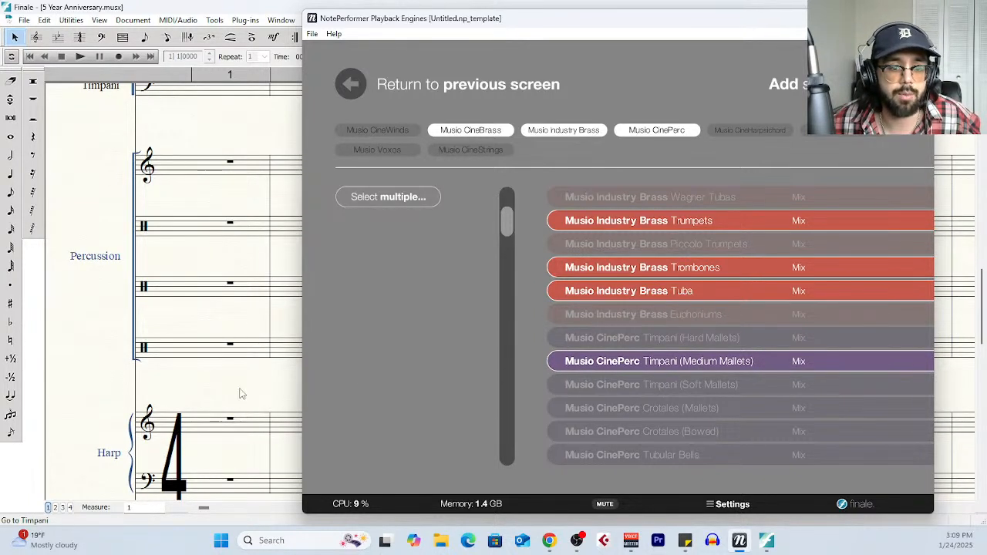
scroll(170, 305, down, 4)
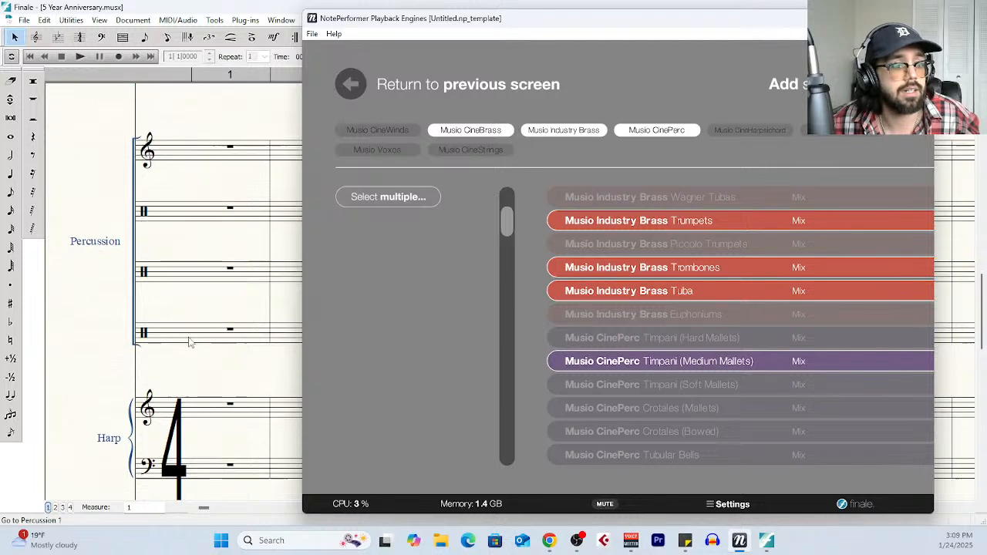
scroll(719, 426, down, 3)
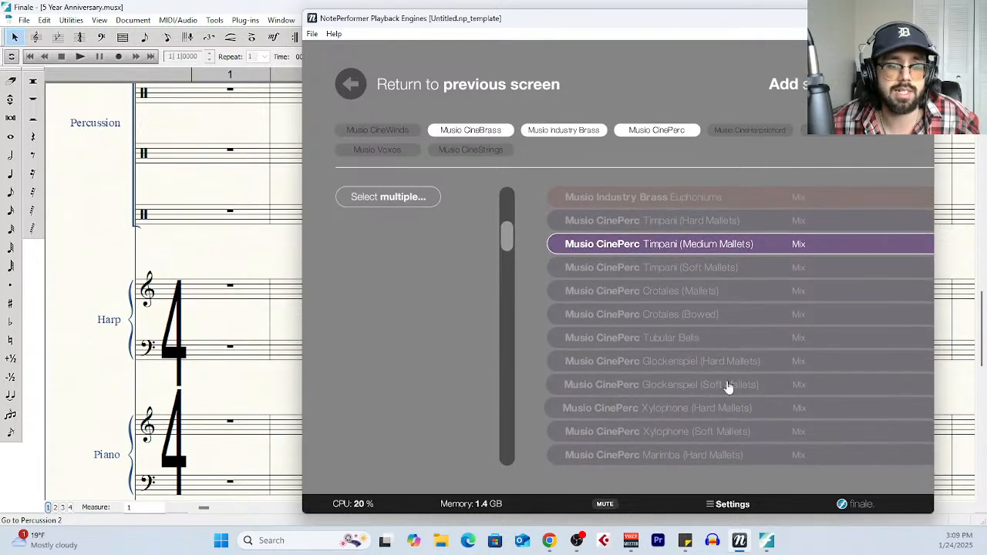
scroll(260, 334, up, 1)
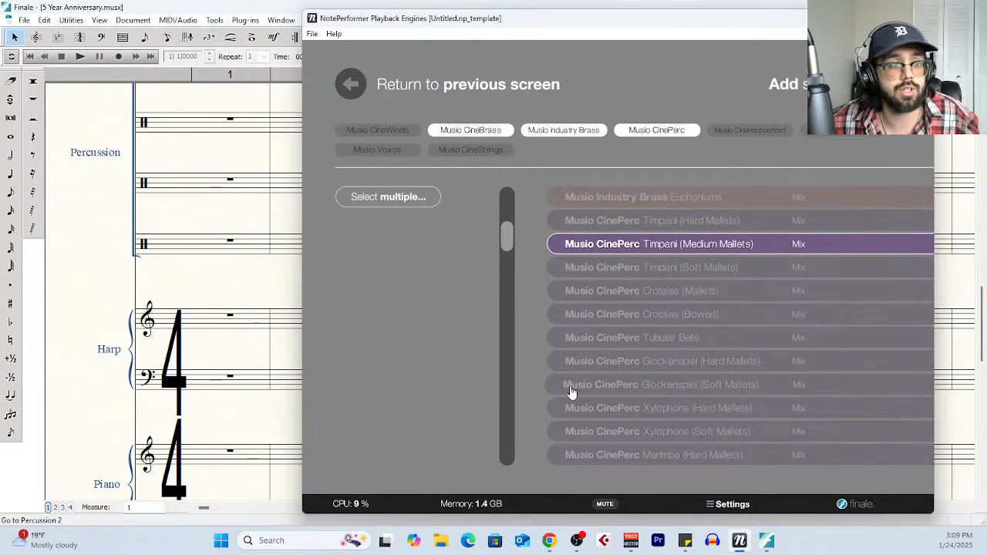
scroll(255, 441, down, 2)
scroll(741, 420, down, 3)
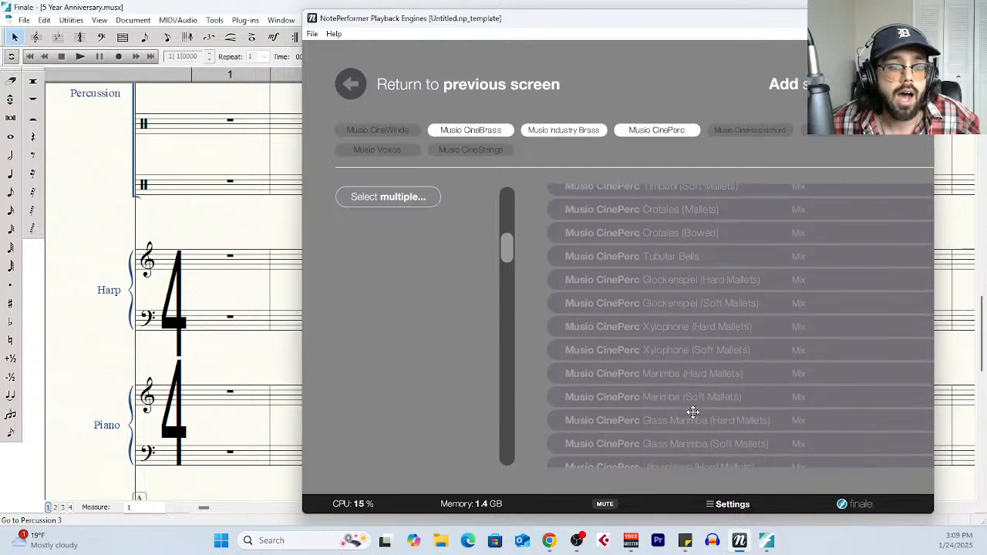
scroll(693, 411, down, 5)
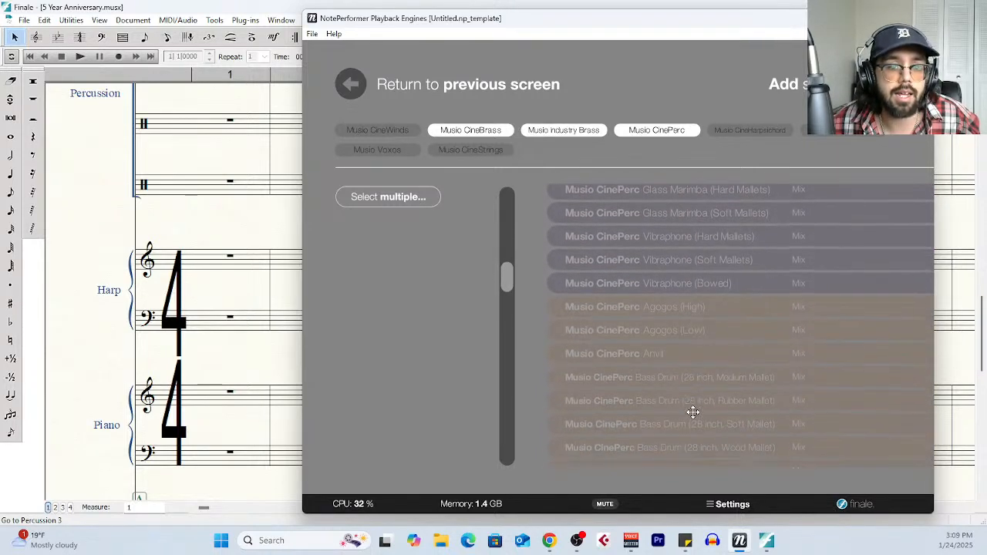
Show the Musio CineHarpsichord and CinePiano instruments and select CinePerc Harp and CinePiano Piano (Classical) for the harp and piano staves
click(781, 133)
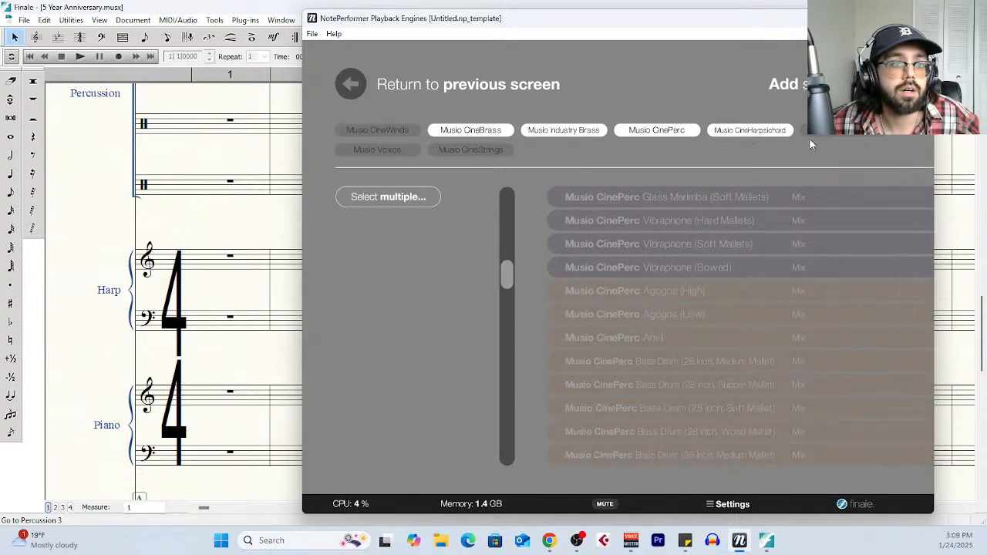
click(872, 136)
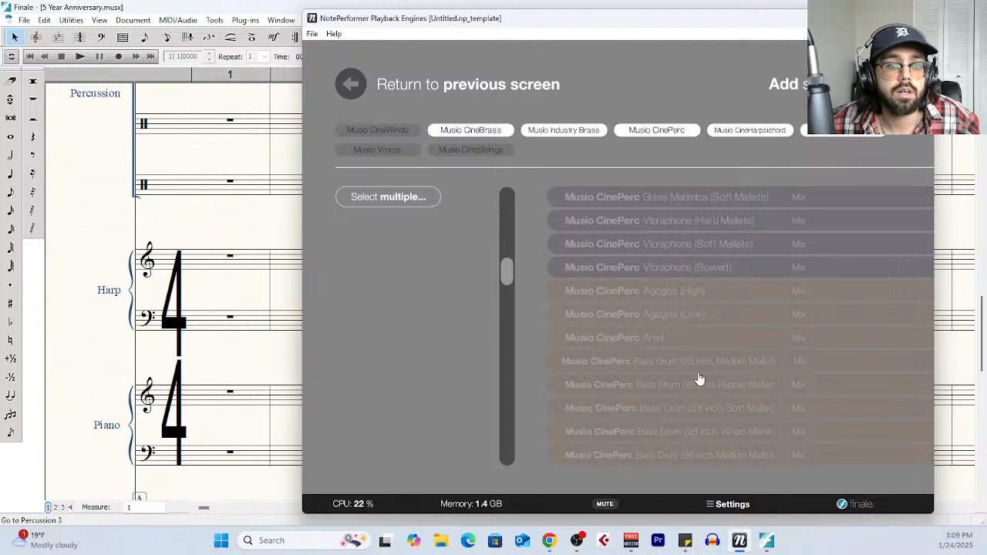
scroll(698, 377, down, 5)
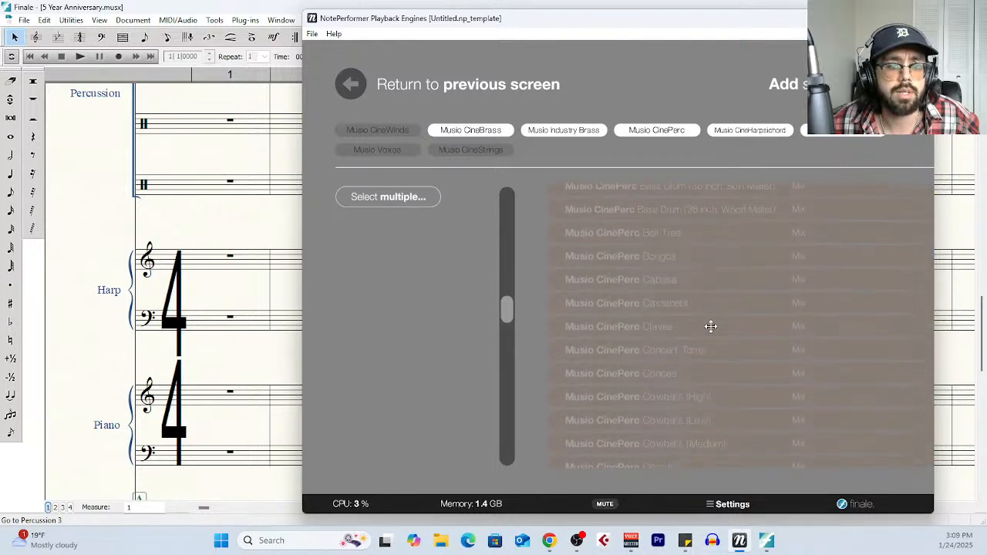
scroll(710, 326, down, 8)
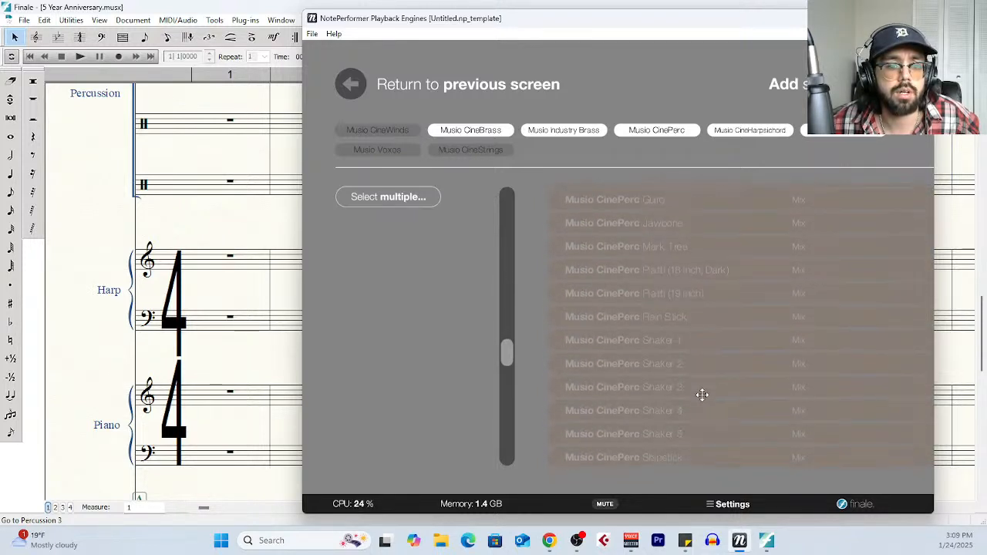
scroll(702, 395, down, 8)
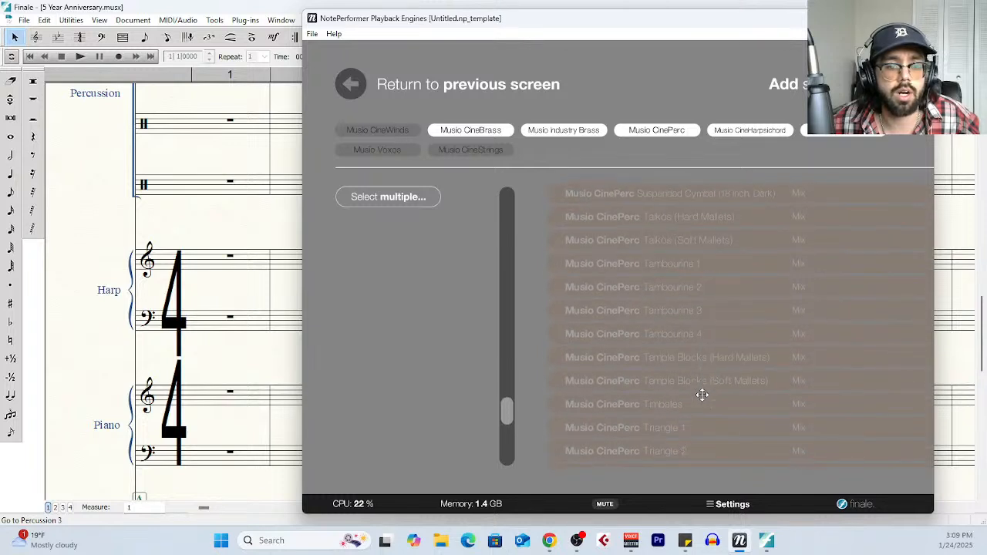
scroll(702, 395, down, 6)
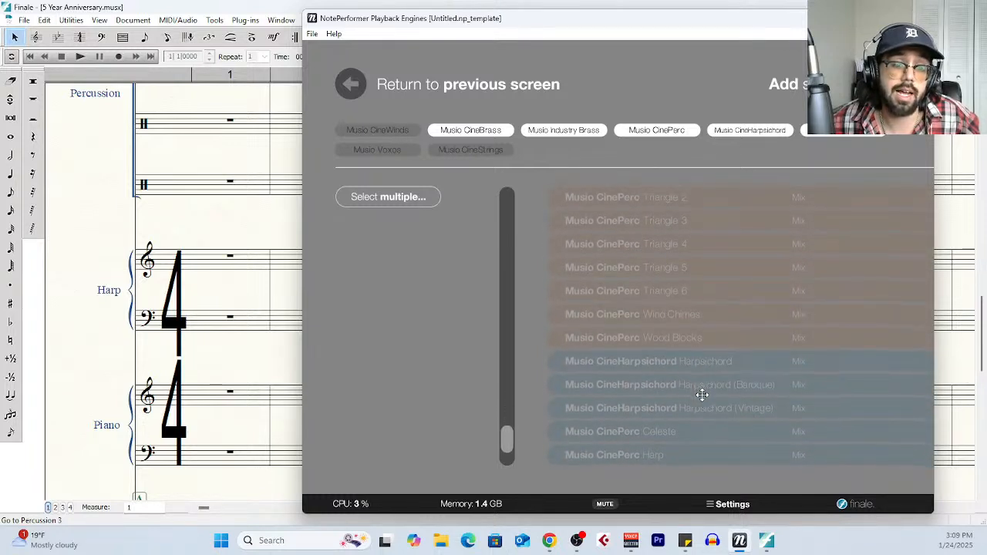
scroll(702, 395, down, 2)
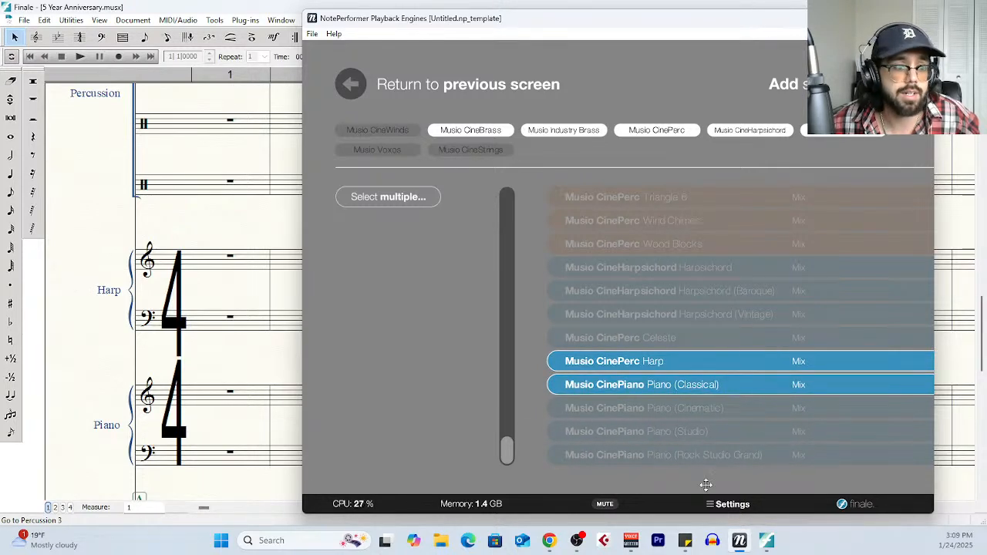
Show the Musio CineStrings instruments and select Violins 1, Violins 2, Violas, Cellos and Basses to match the score's string staves
scroll(209, 454, down, 3)
scroll(209, 453, down, 2)
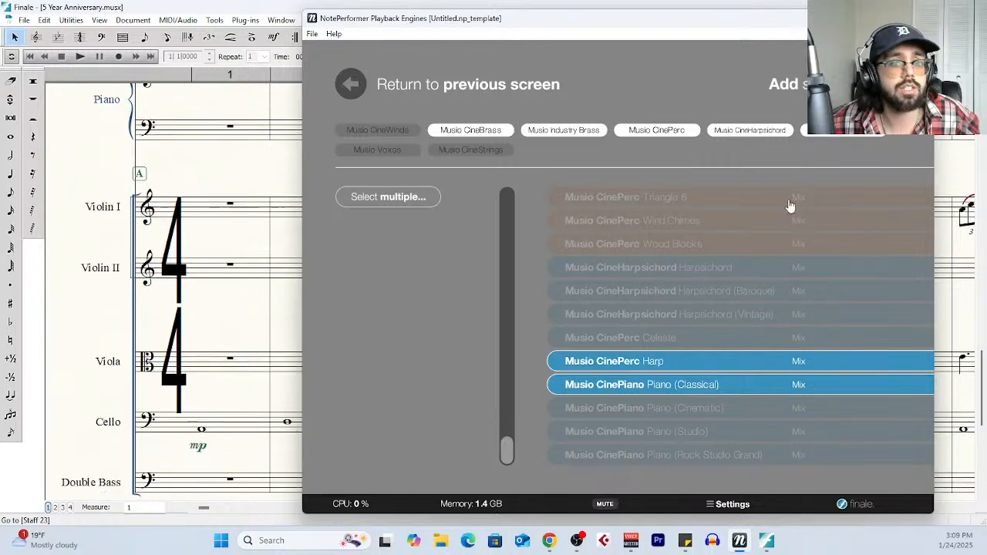
click(463, 152)
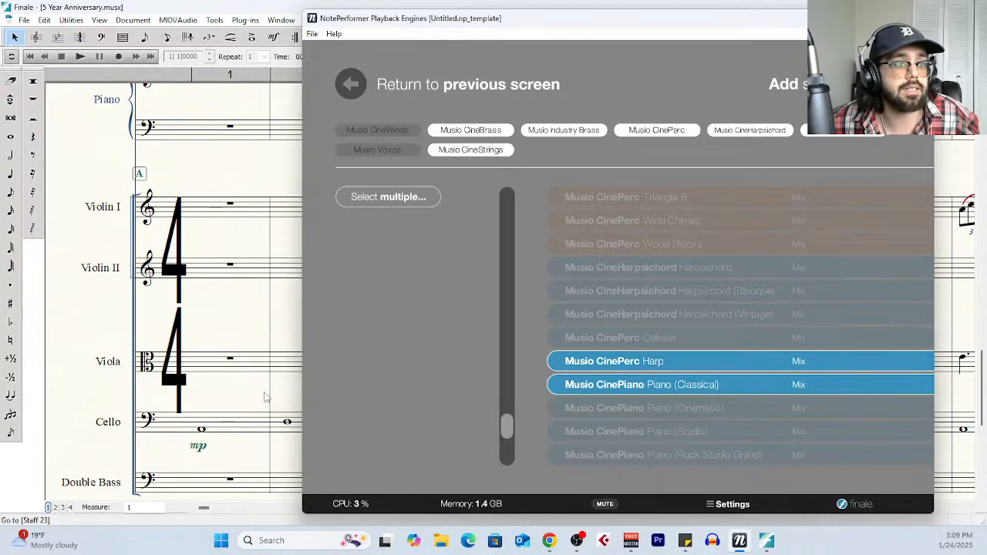
scroll(601, 438, down, 5)
click(689, 362)
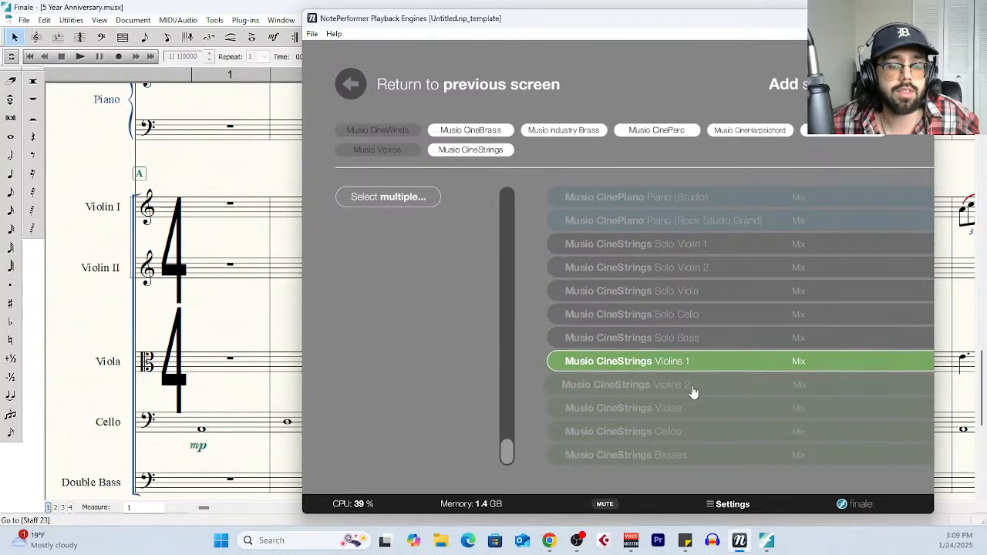
click(692, 384)
click(695, 411)
click(700, 432)
click(708, 456)
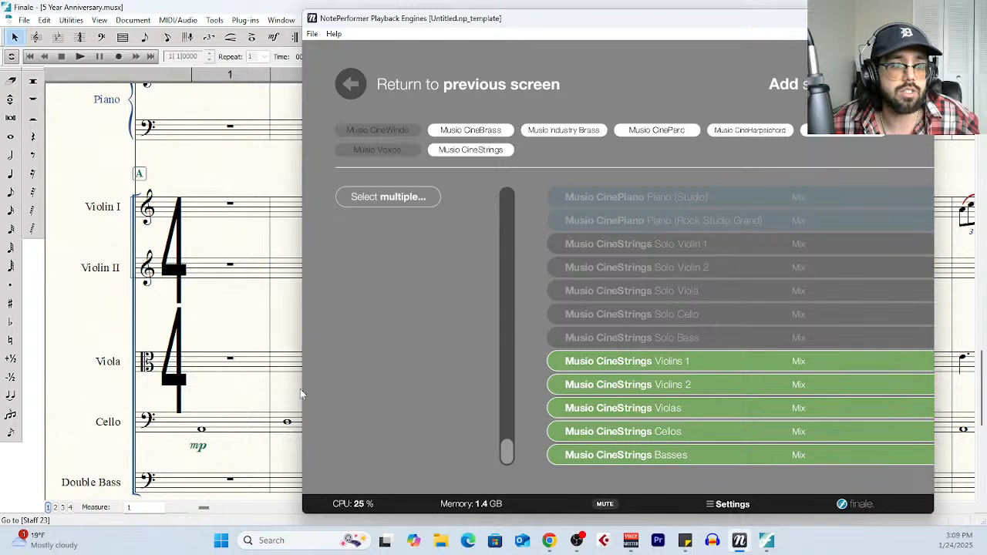
Show the Musio CineWinds instruments again and load all the selected instruments into the template
scroll(242, 404, down, 3)
scroll(243, 403, up, 5)
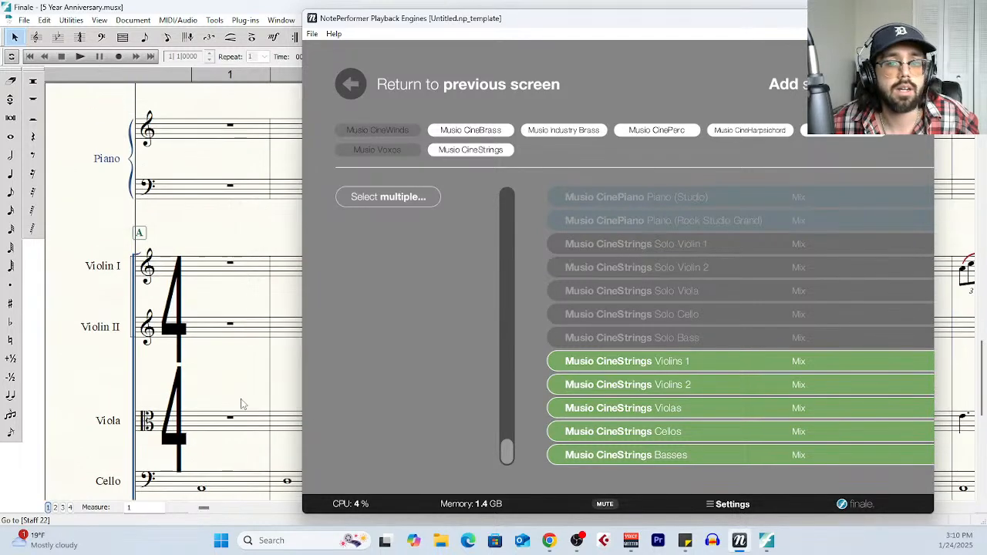
scroll(658, 375, up, 10)
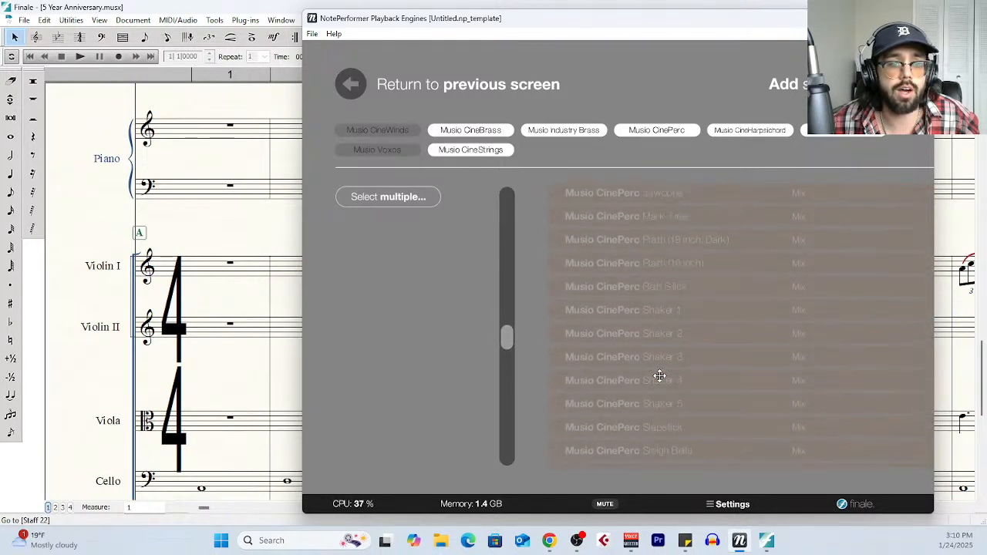
scroll(658, 375, up, 8)
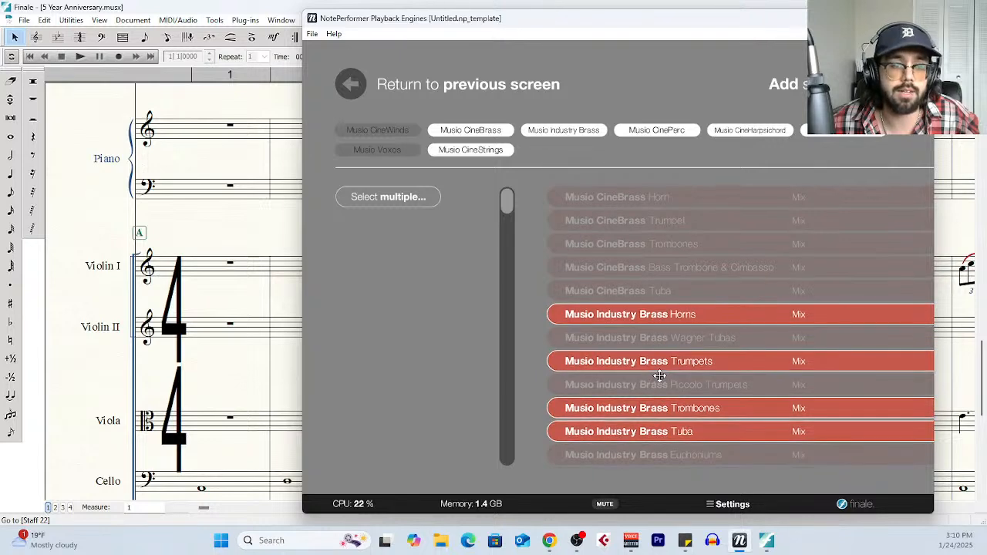
scroll(656, 341, down, 2)
scroll(657, 341, down, 3)
click(389, 131)
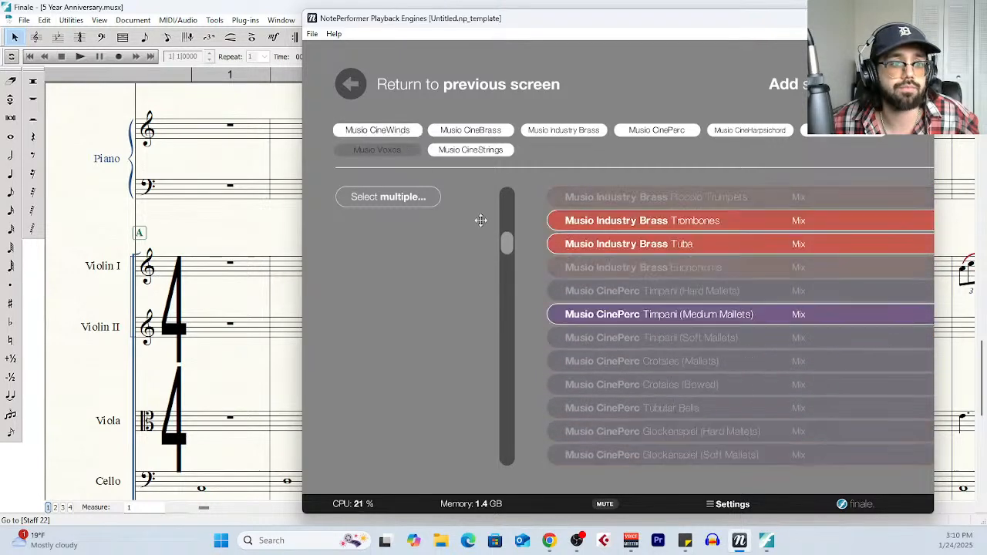
scroll(661, 314, up, 5)
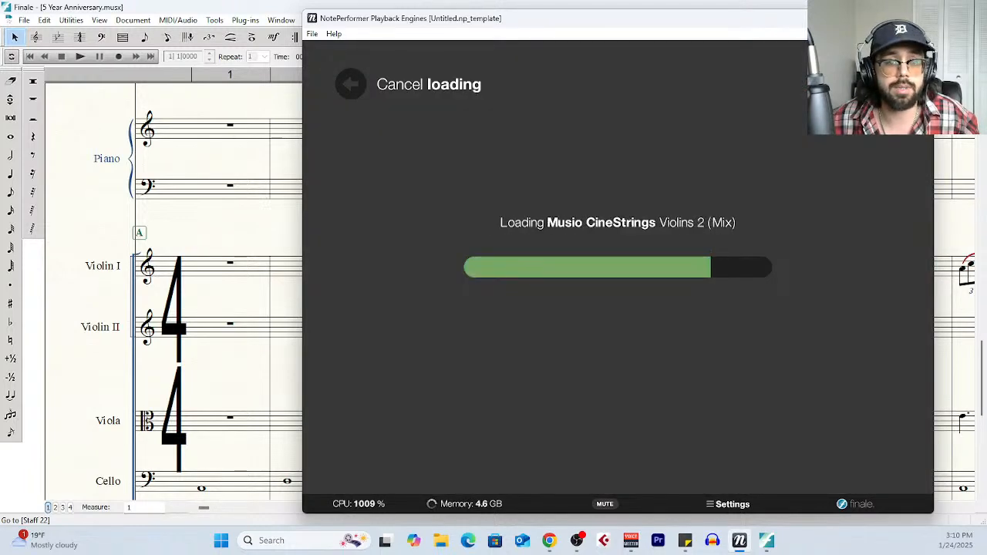
scroll(822, 340, down, 5)
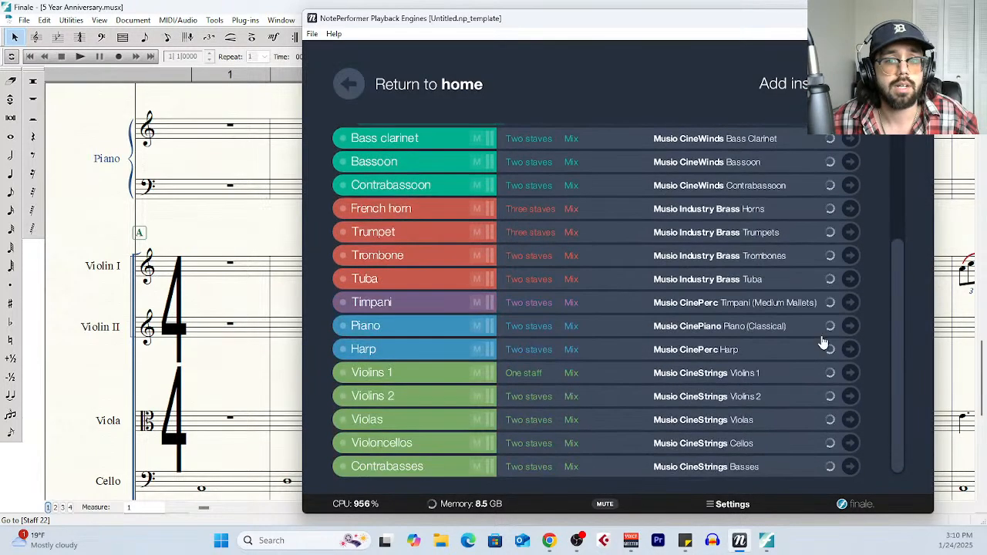
scroll(823, 340, up, 4)
scroll(529, 223, down, 4)
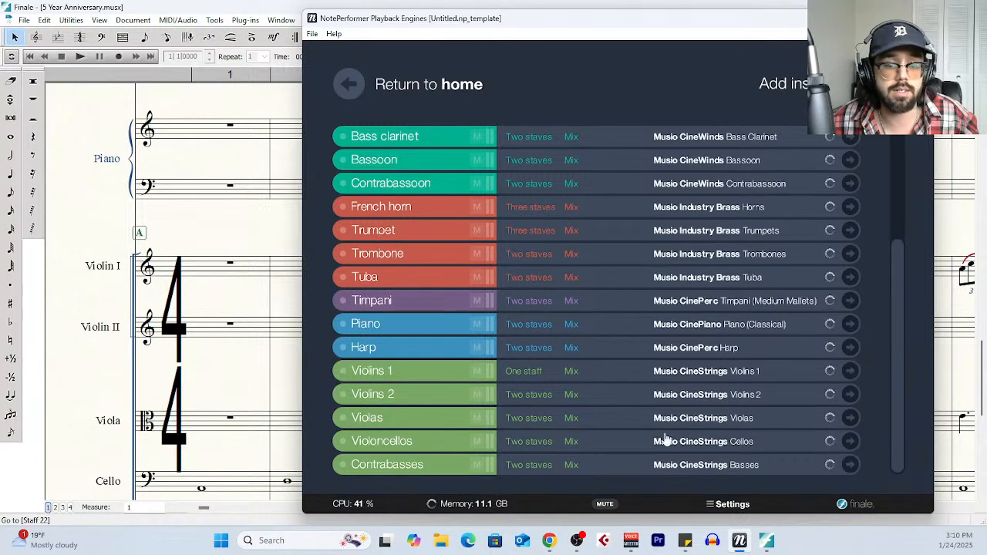
Switch to Finale and close the ScoreManager window
key(alt+Tab)
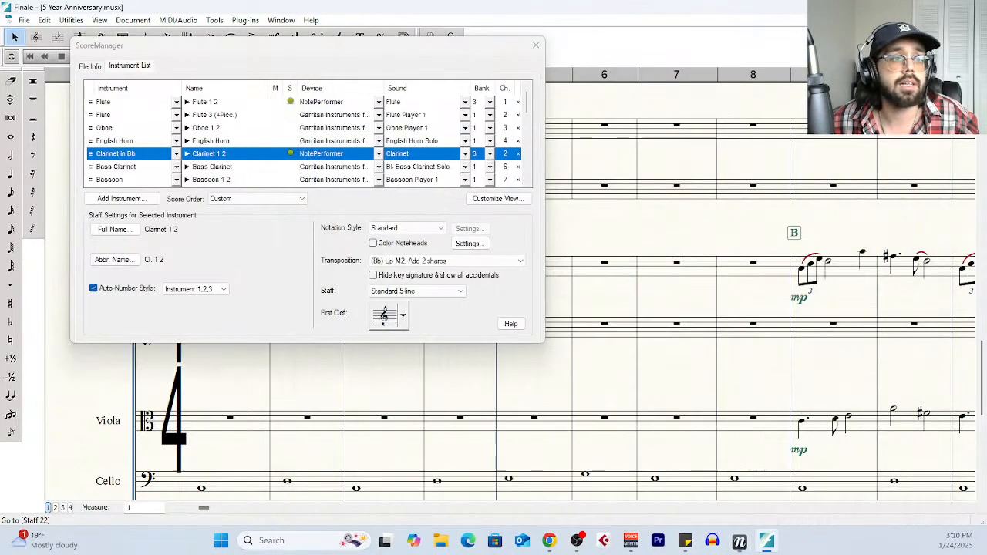
click(536, 47)
click(281, 20)
click(297, 33)
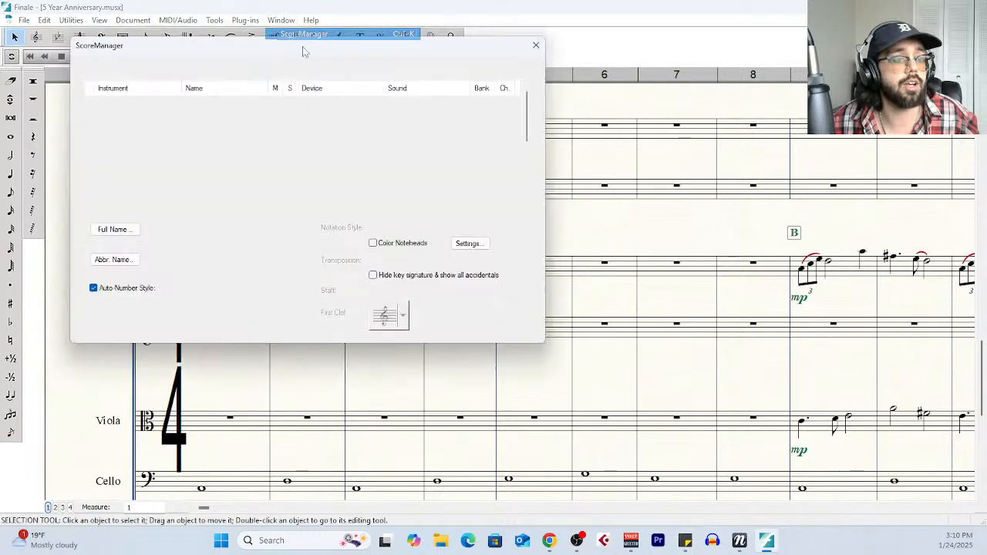
click(536, 47)
Move NotePerformer above Garritan Instruments for Finale in the Sound Map Priority order and accept it
click(178, 20)
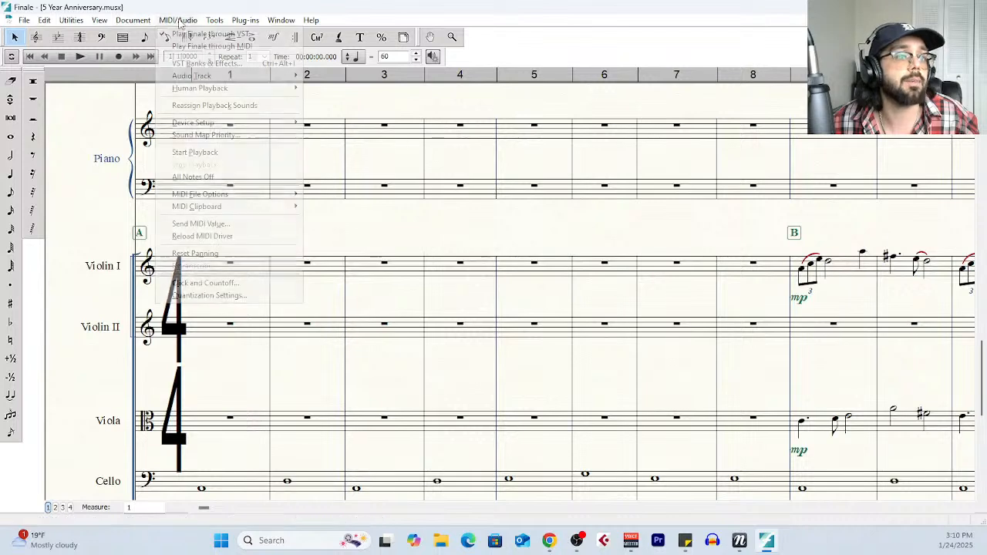
click(238, 136)
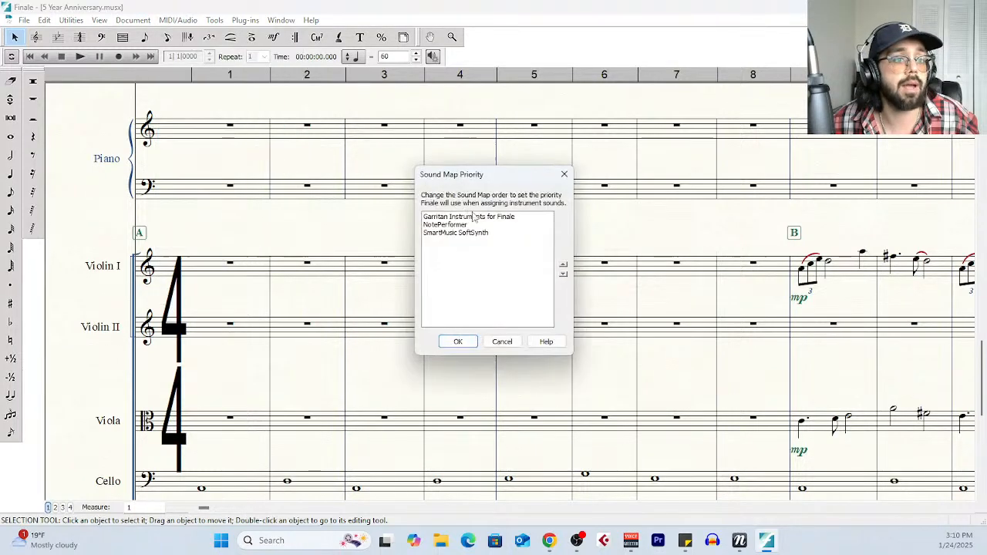
click(563, 264)
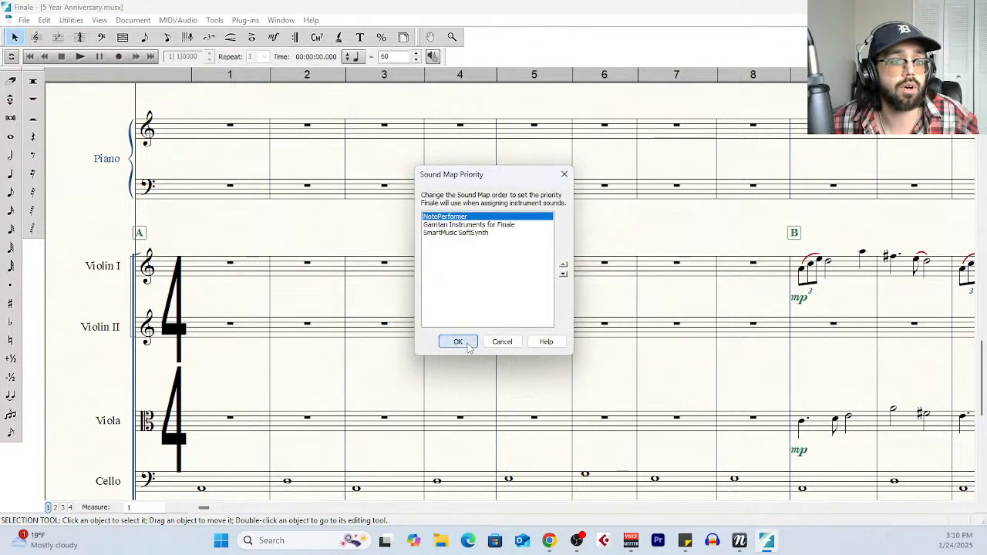
click(458, 341)
Reassign the score's playback sounds according to the new sound map order
click(177, 20)
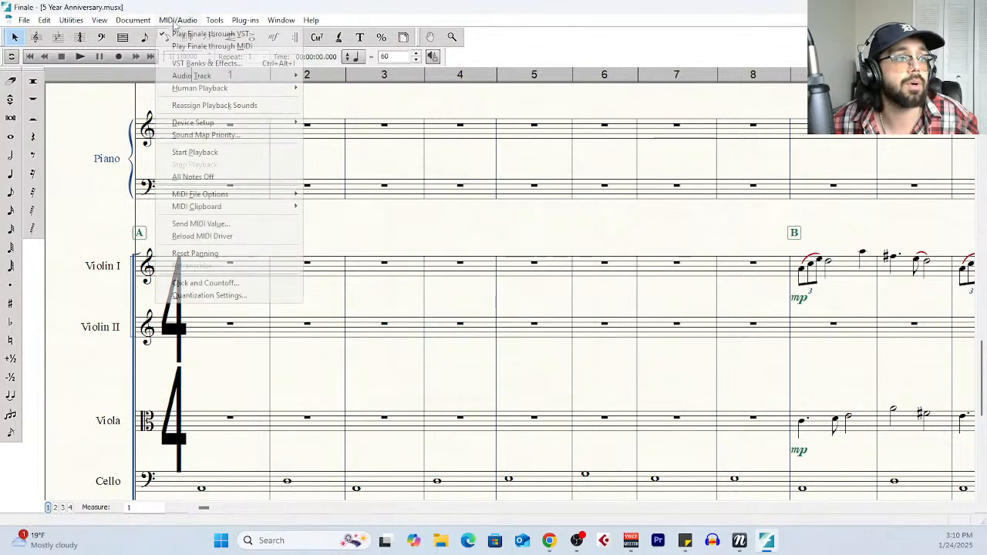
click(239, 104)
click(509, 299)
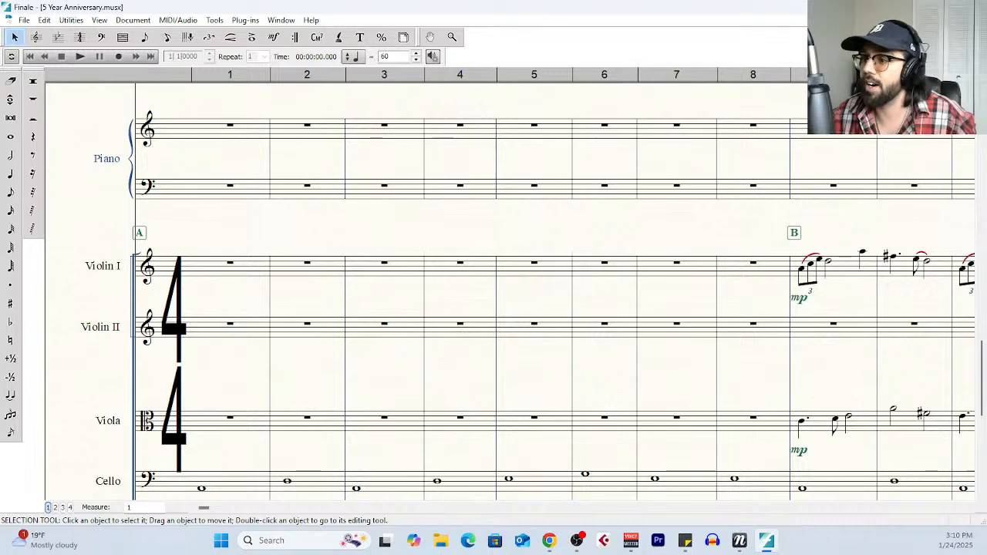
Look through the score from the strings up to the flutes and switch back to NotePerformer Playback Engines
scroll(346, 308, down, 3)
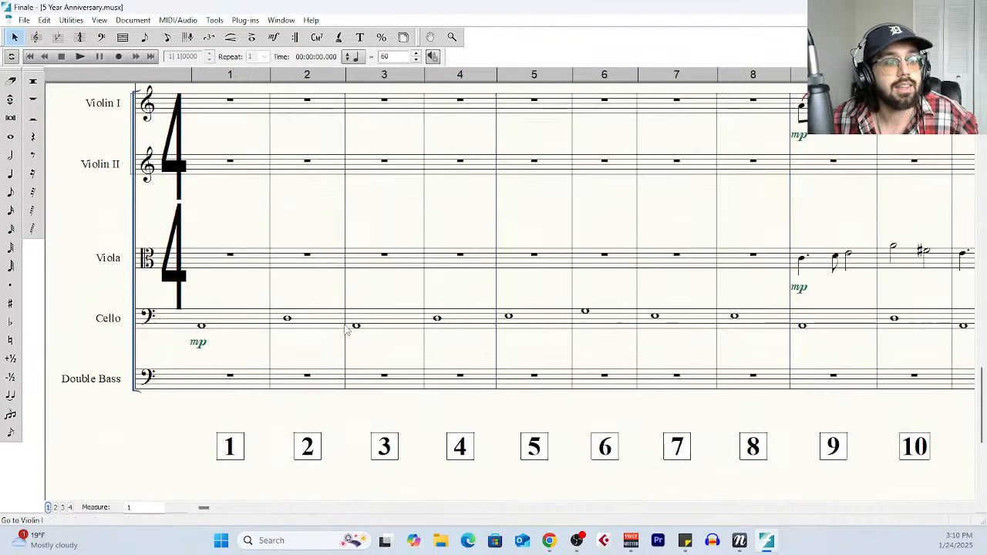
scroll(347, 330, up, 4)
scroll(464, 336, up, 10)
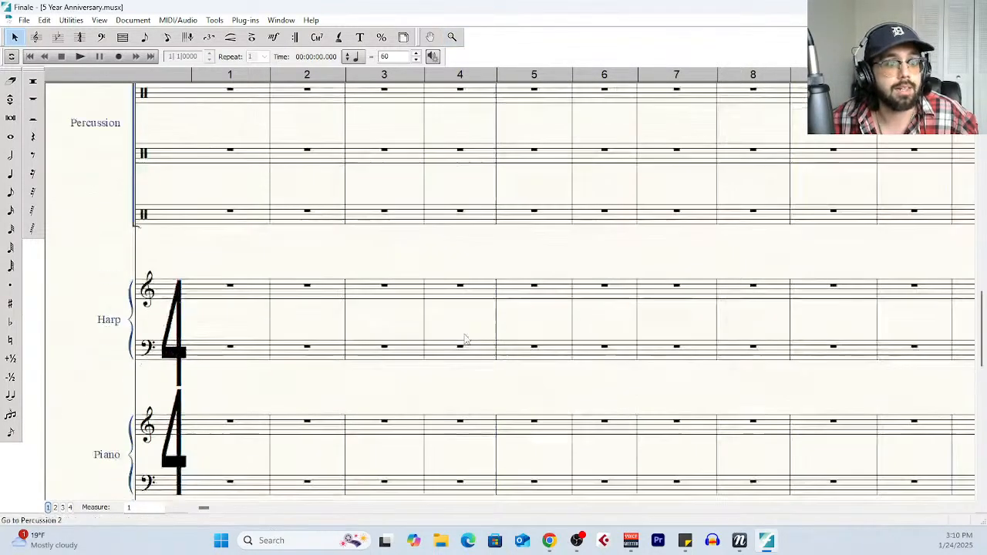
scroll(466, 339, up, 3)
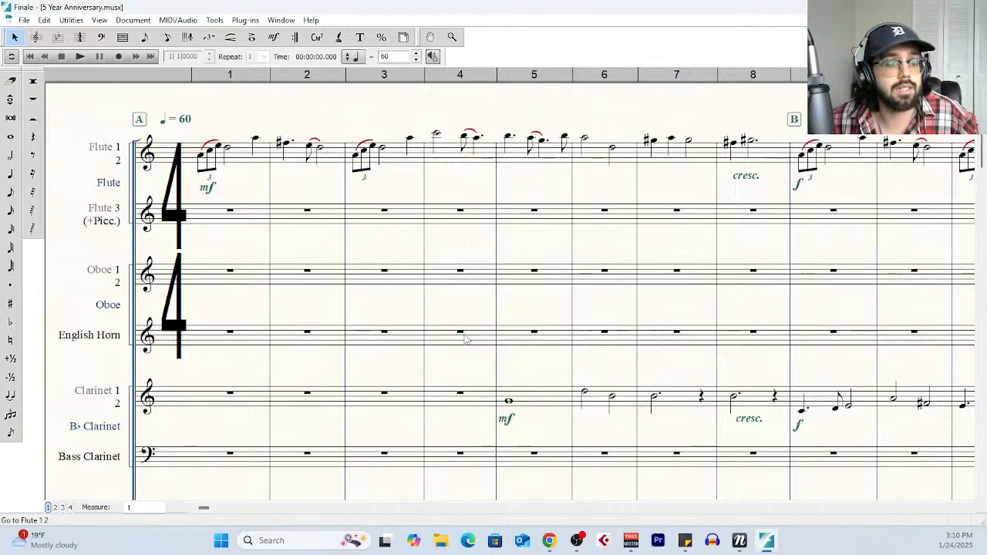
click(586, 422)
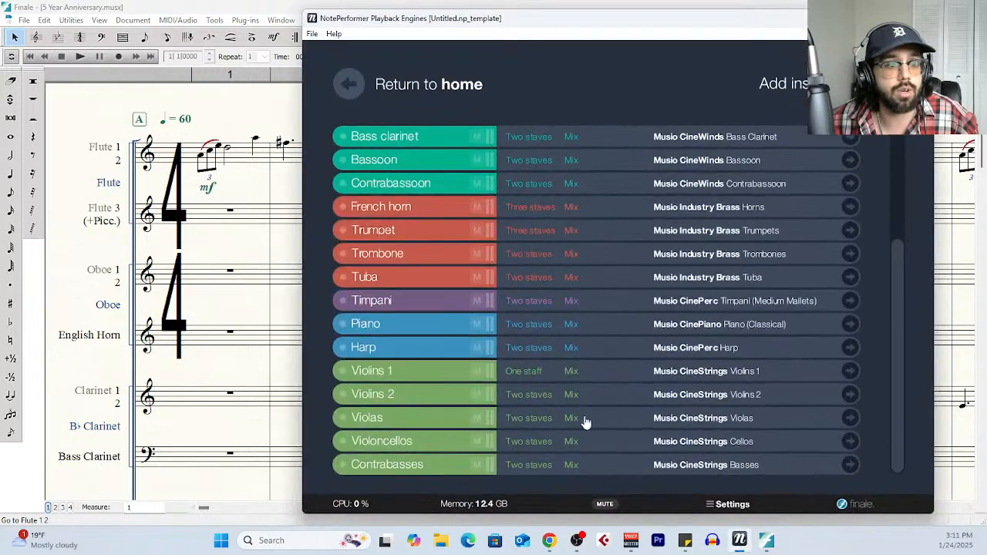
Switch from the NotePerformer template to Finale and play the opening measures of the score
scroll(722, 407, up, 5)
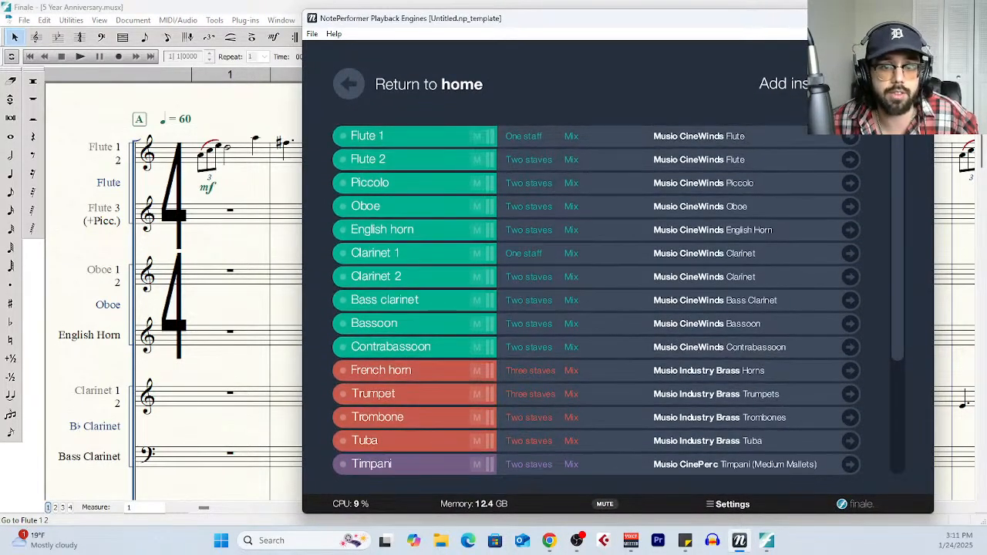
click(140, 90)
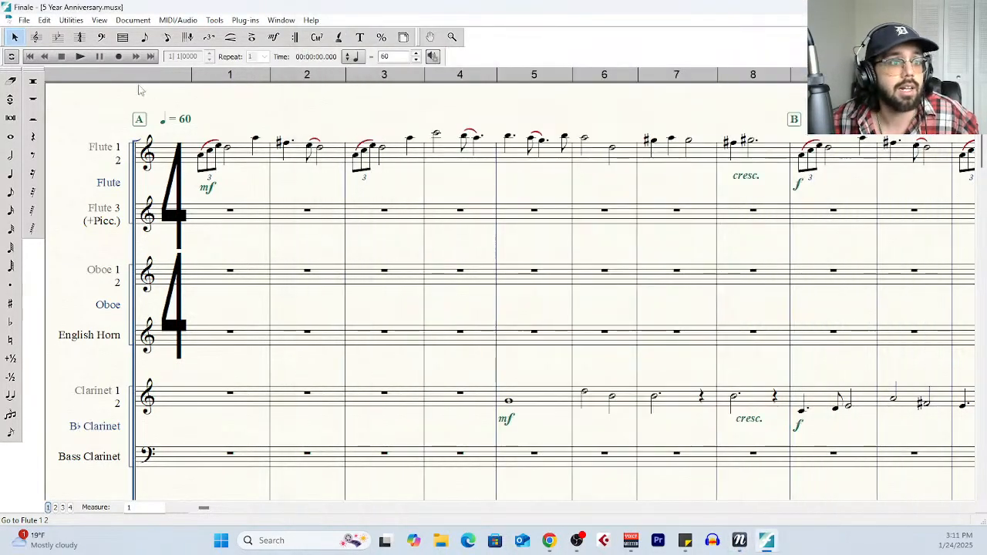
click(82, 58)
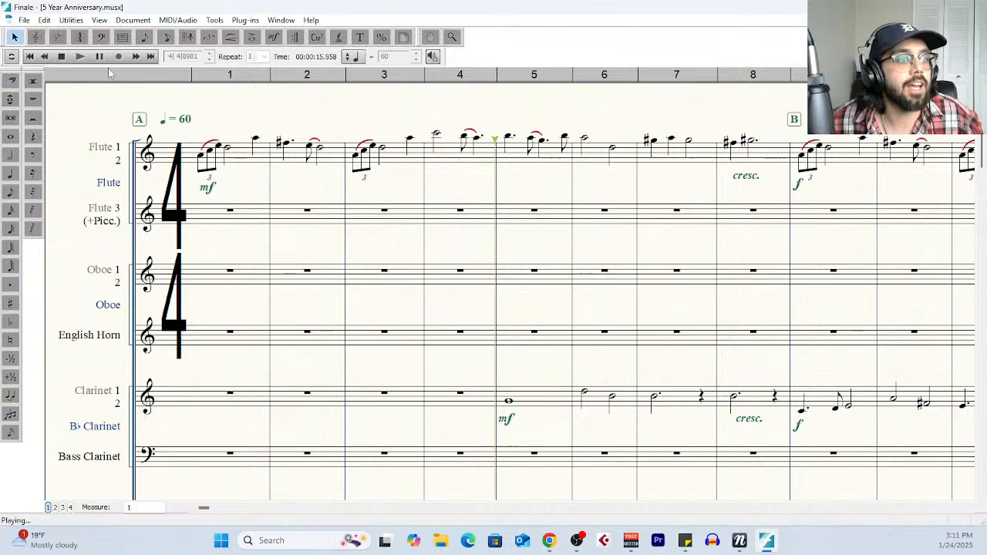
click(62, 57)
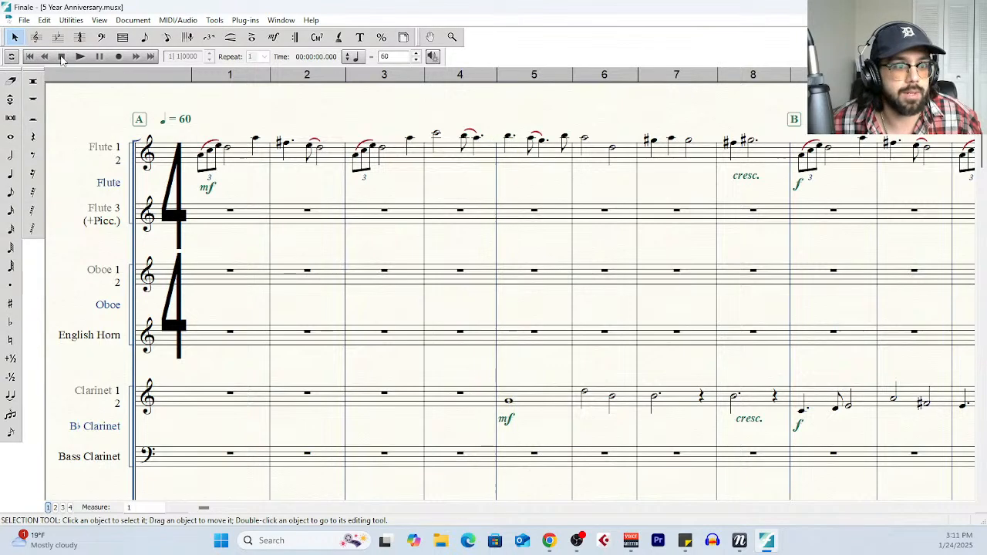
In ScoreManager, set the playback device of Flute 1 2 and Clarinet 1 2 to Garritan Instruments for Finale
click(282, 21)
click(291, 31)
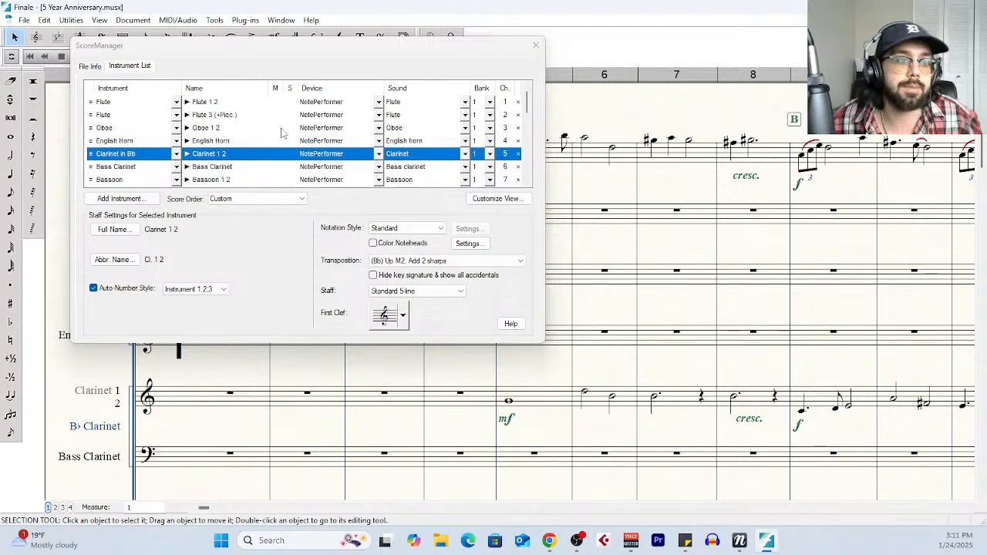
click(337, 106)
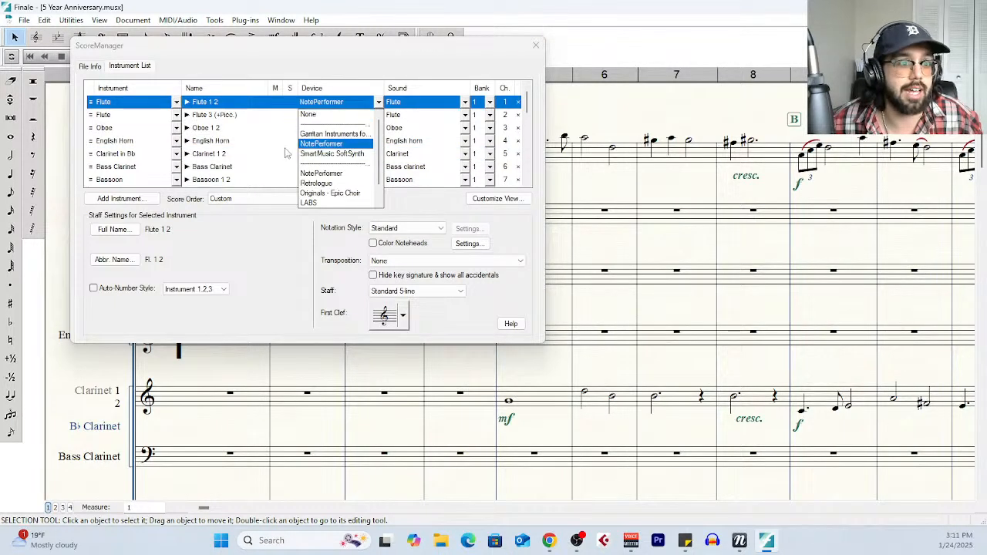
click(333, 133)
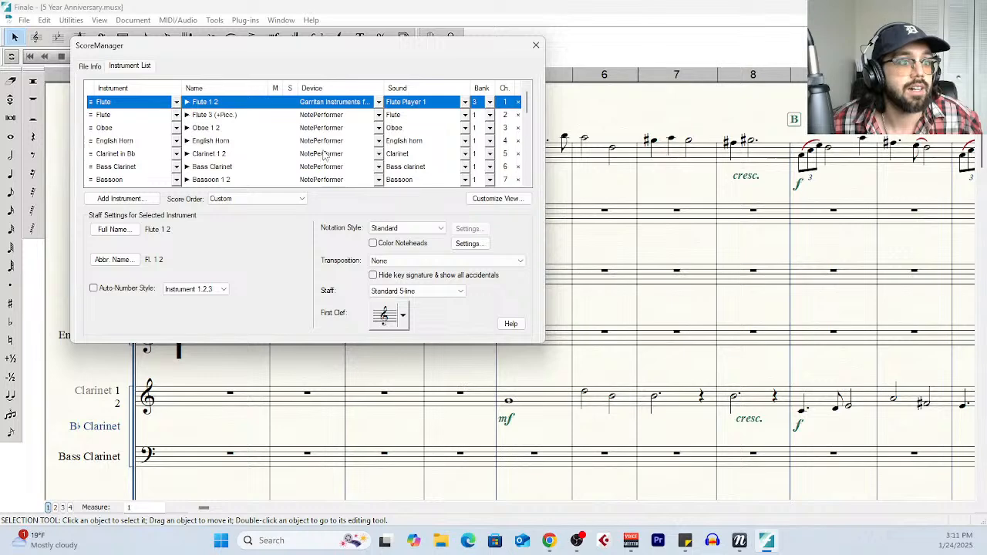
click(324, 155)
click(331, 182)
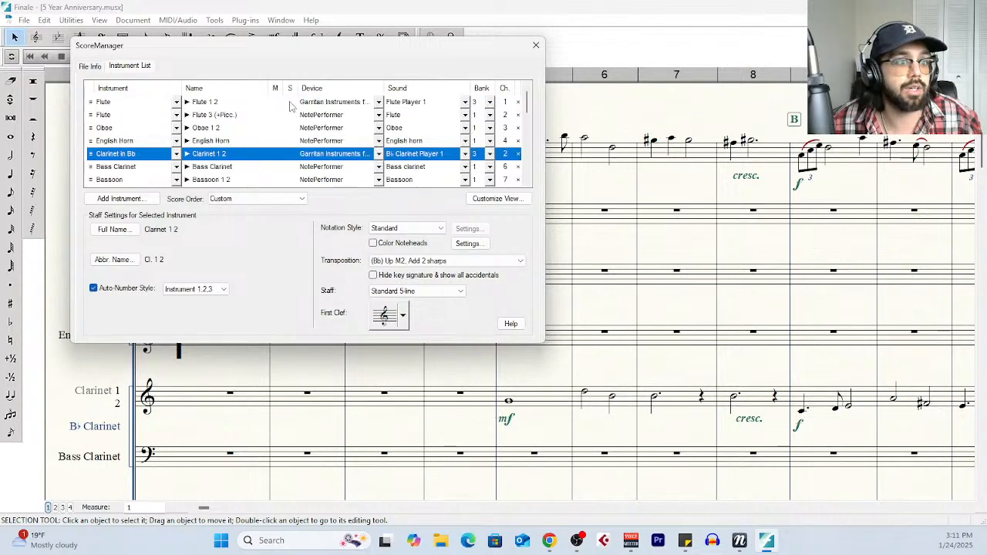
Solo Flute 1 2 and Clarinet 1 2, close ScoreManager and play the opening with the Garritan sounds
click(294, 103)
click(291, 154)
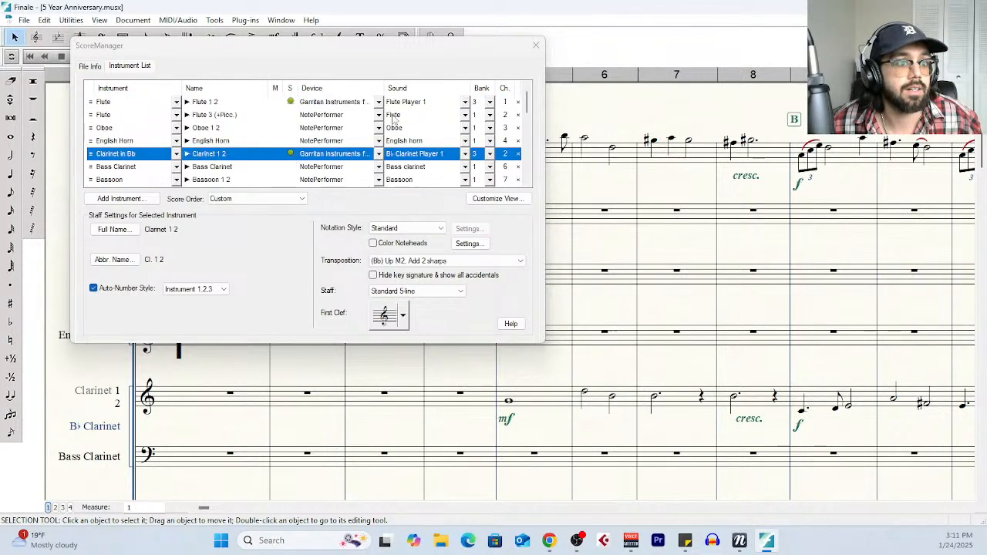
click(535, 46)
click(80, 57)
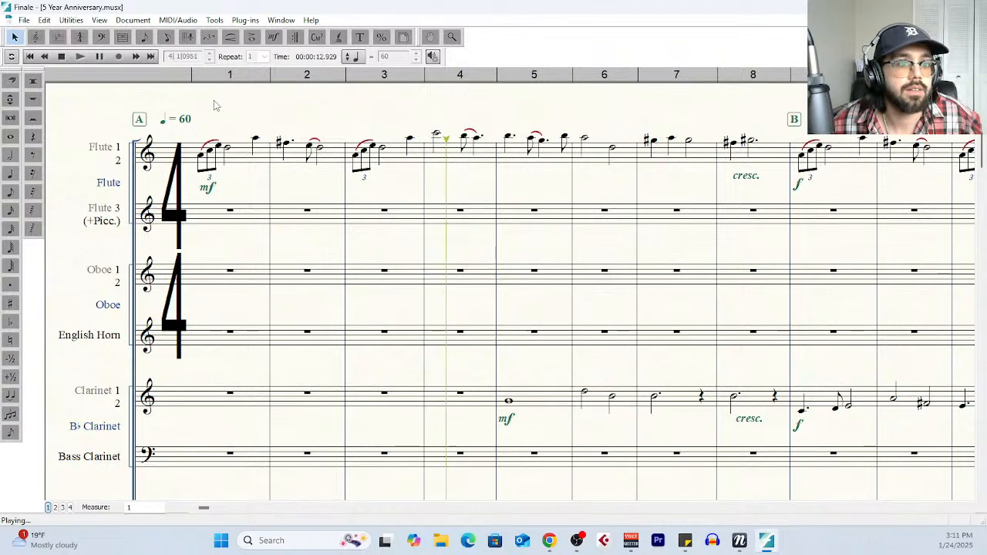
click(62, 57)
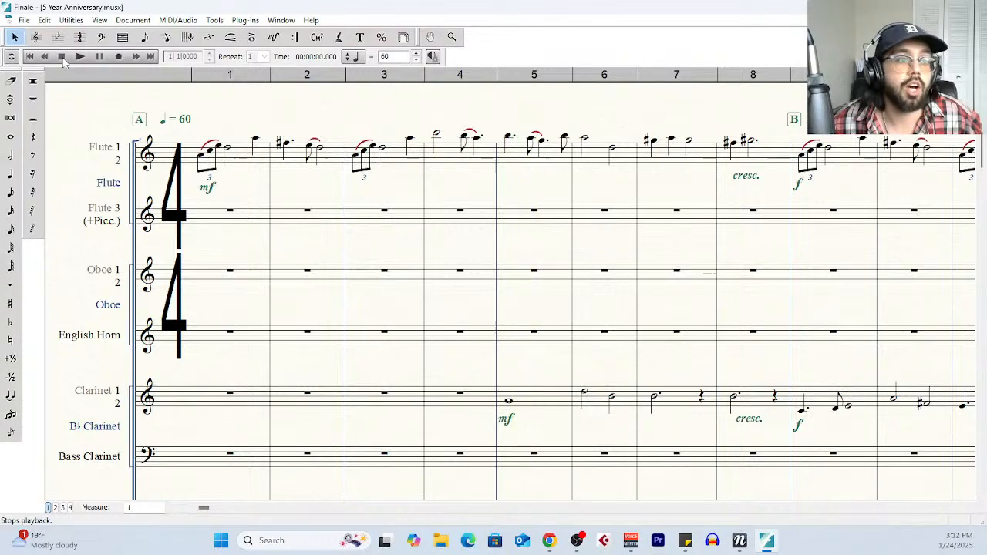
In ScoreManager, set the playback device of Flute 1 2 and Clarinet 1 2 back to NotePerformer
click(280, 20)
click(304, 34)
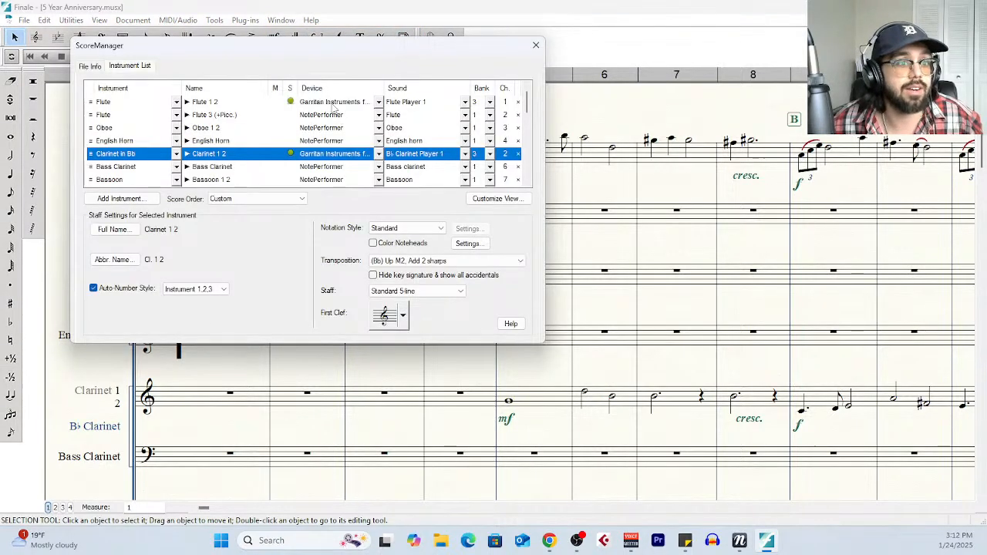
click(327, 103)
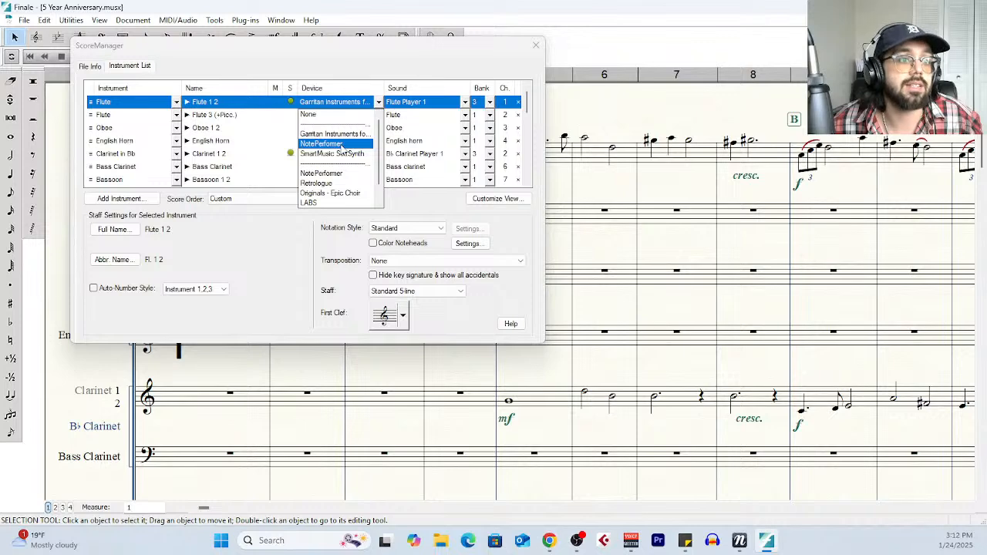
click(341, 145)
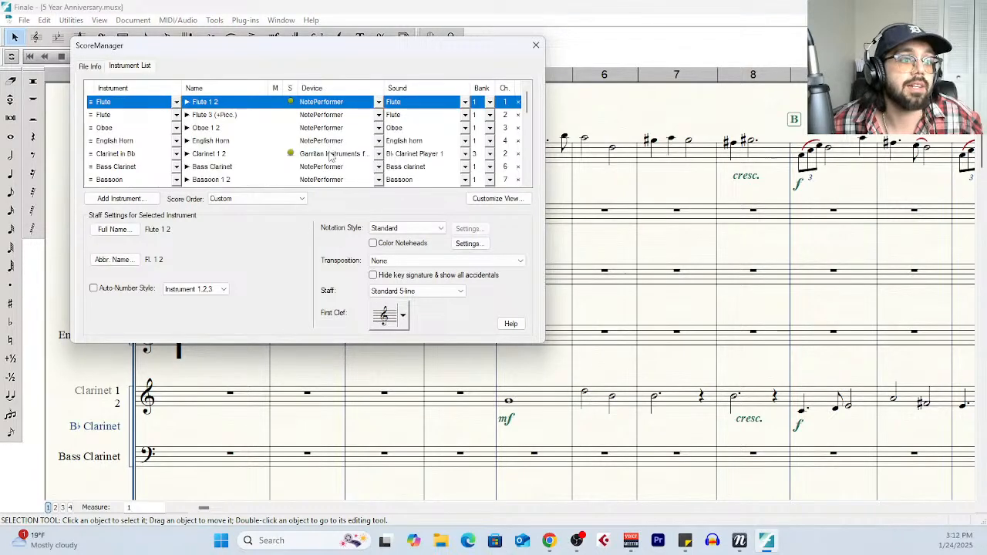
click(331, 155)
click(325, 200)
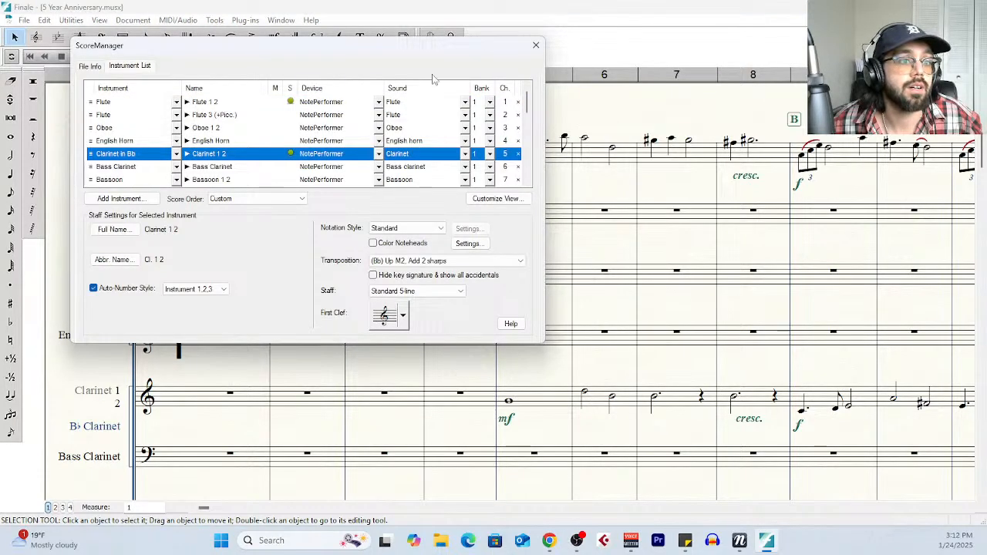
Close ScoreManager and play the soloed flute and clarinet with the NotePerformer sounds
click(535, 47)
click(80, 57)
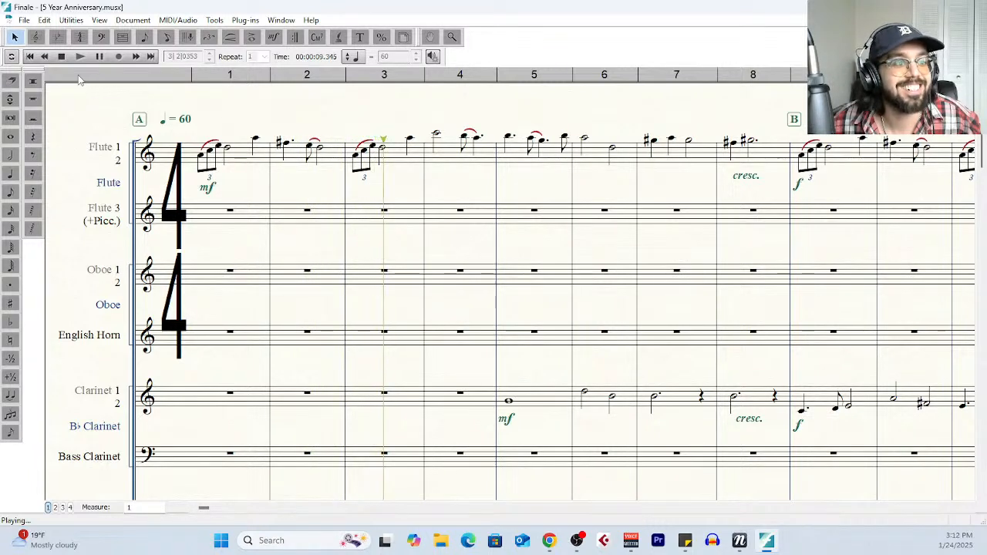
click(61, 57)
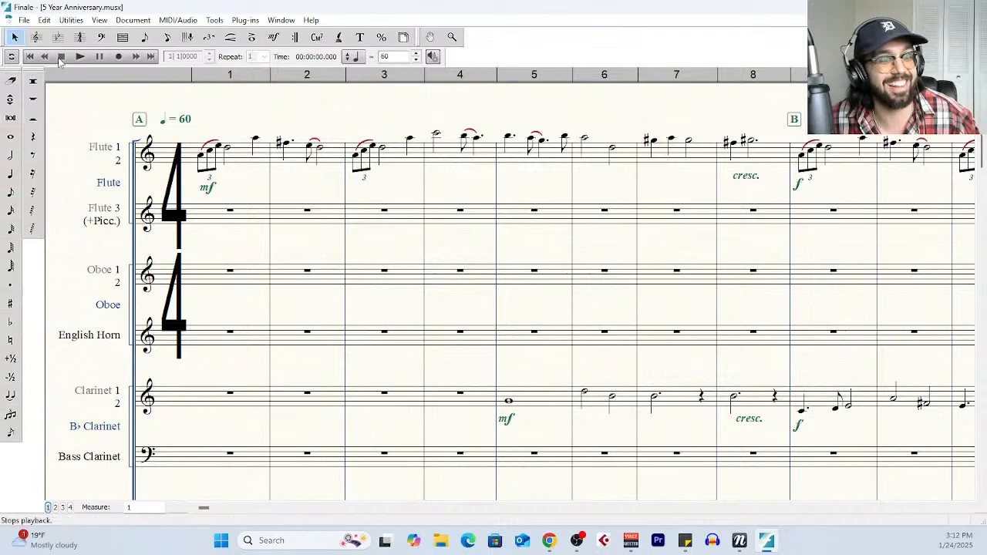
Check the bank and master volumes in VST Banks & Effects and close the dialog
click(179, 23)
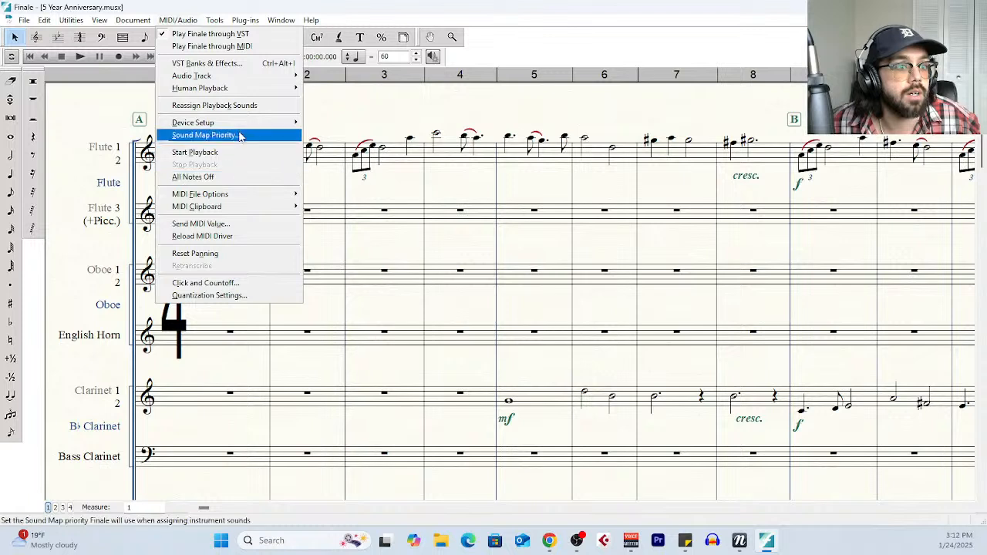
click(231, 64)
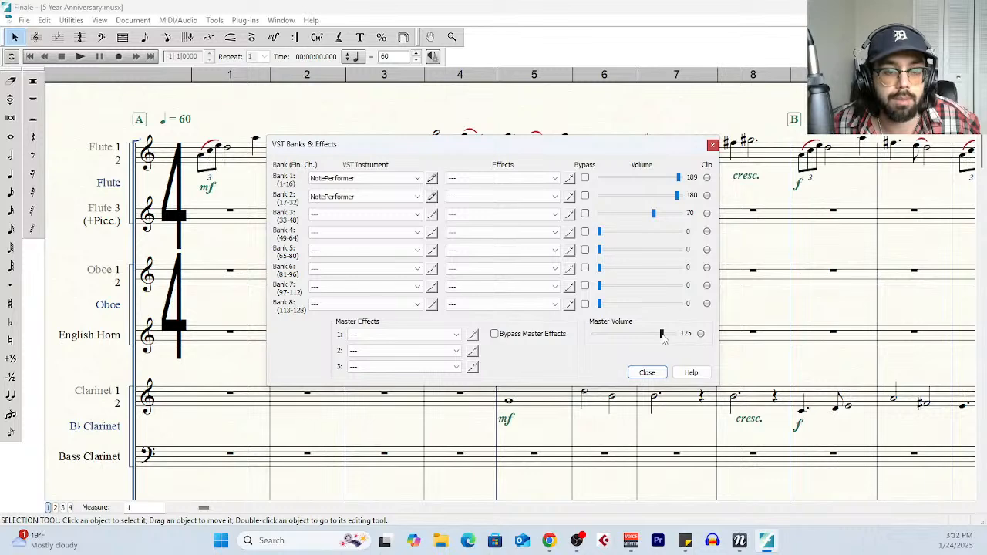
click(656, 373)
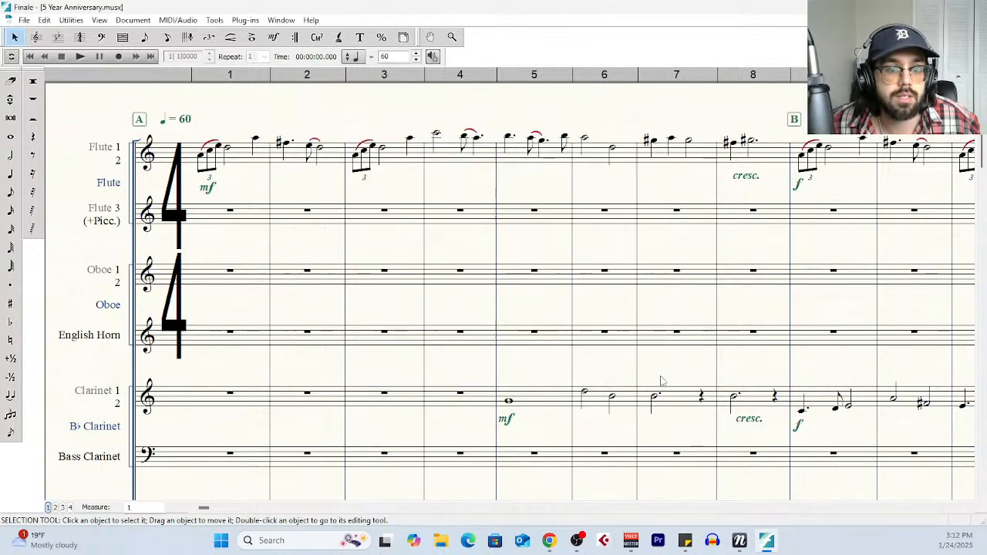
Clear the solo on Flute 1 2 and Clarinet 1 2 in ScoreManager and briefly play back the score
click(281, 20)
click(290, 31)
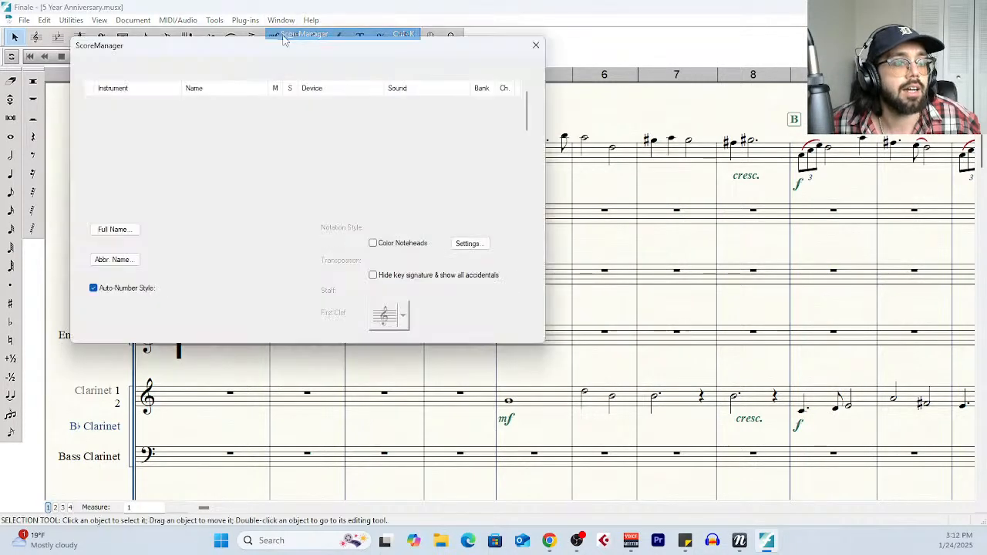
click(290, 154)
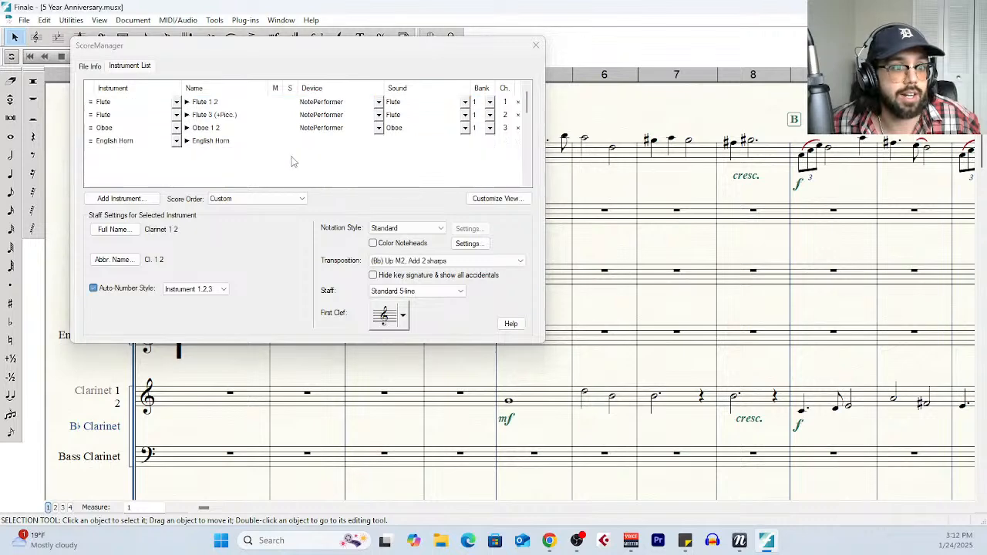
click(536, 47)
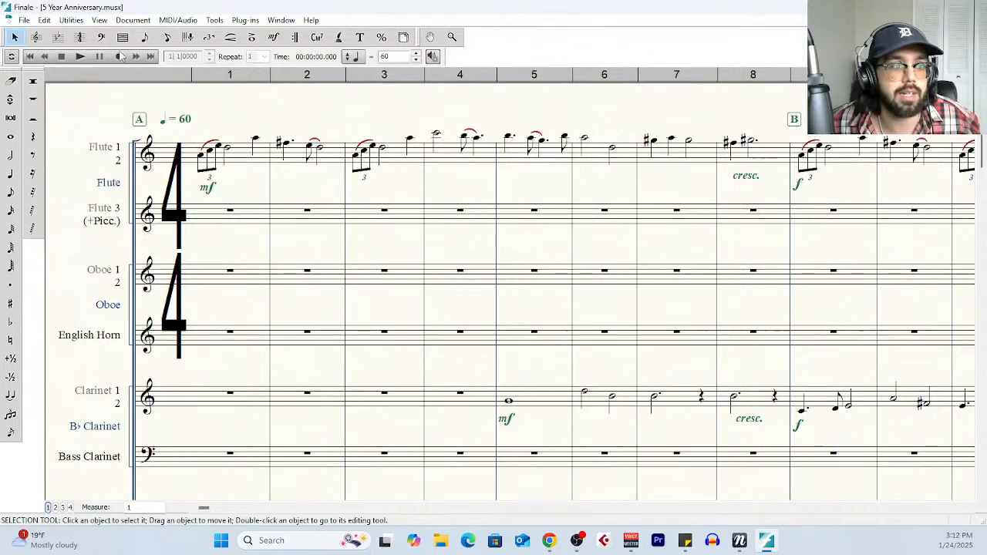
click(81, 57)
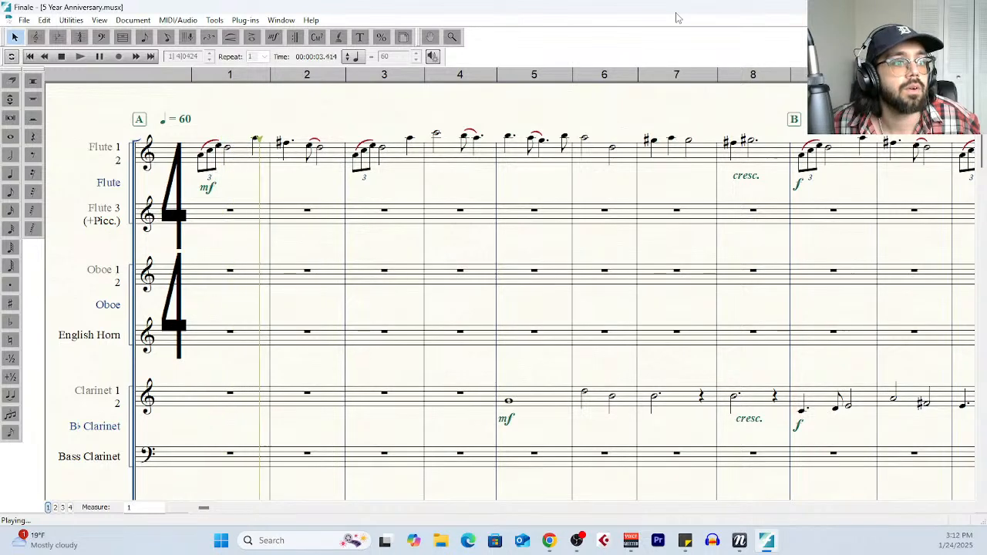
click(60, 56)
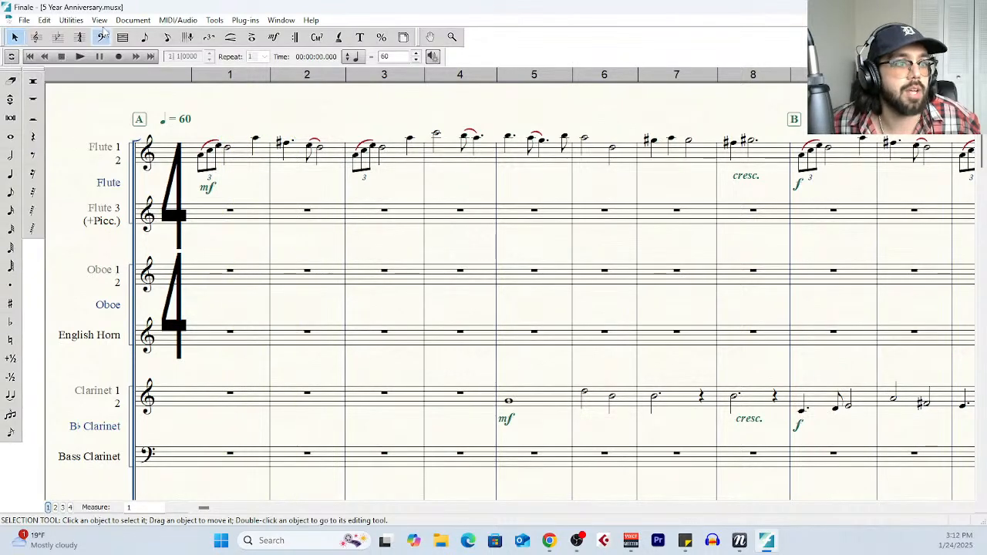
Switch the score to Page View and go to the end of its last page
click(100, 20)
click(117, 45)
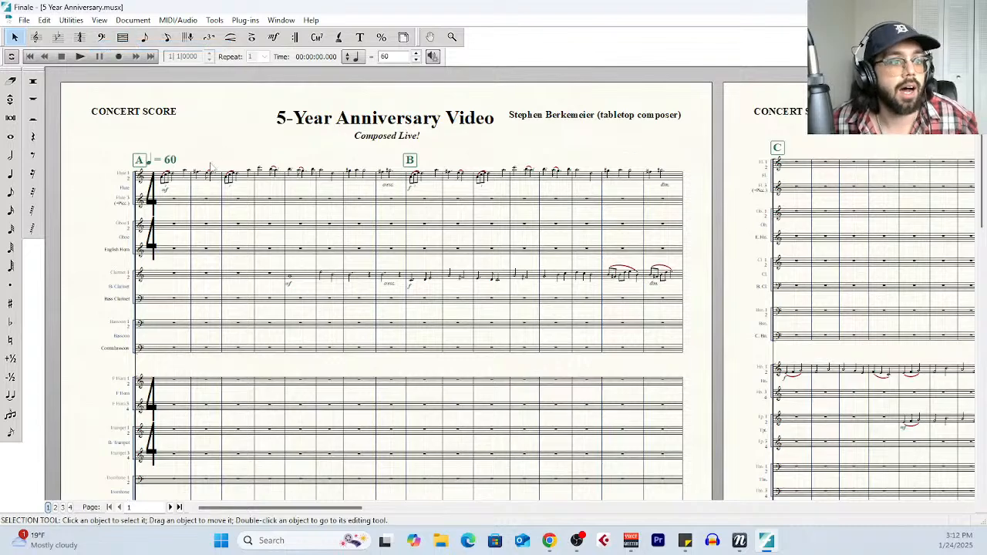
scroll(434, 330, right, 15)
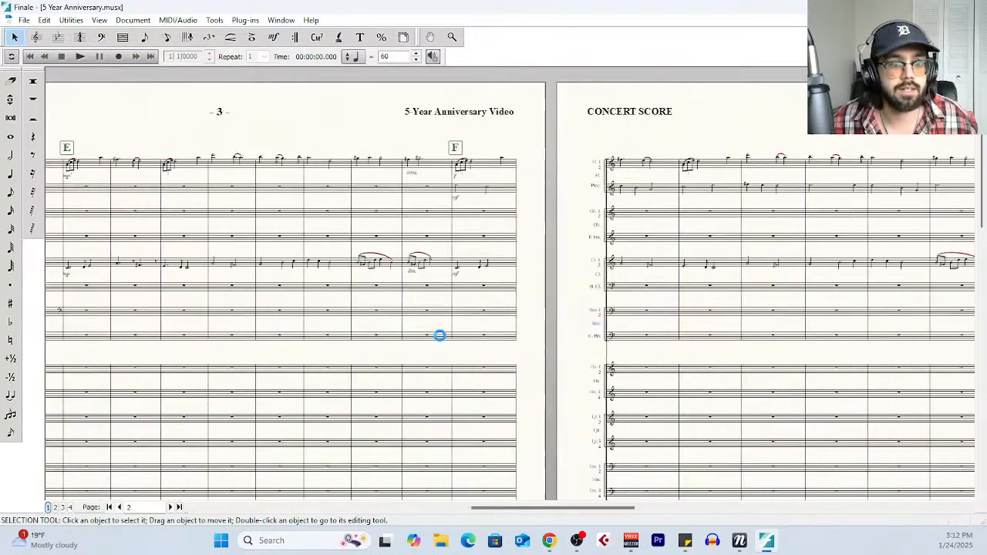
scroll(442, 342, right, 10)
scroll(432, 347, down, 10)
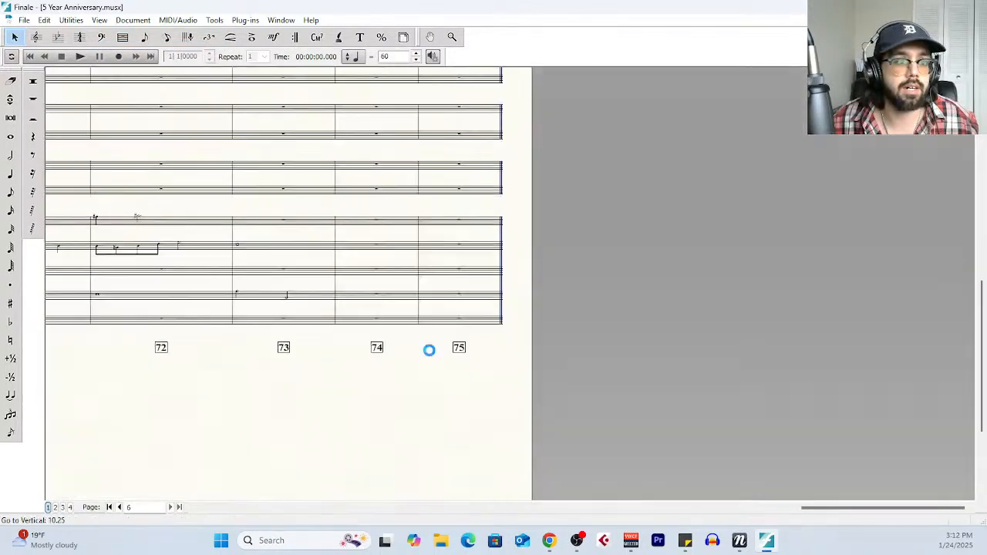
Select the whole score, lock measures 1 through 75 at 4 measures per system with Fit Measures, and return to the first page
key(ctrl+a)
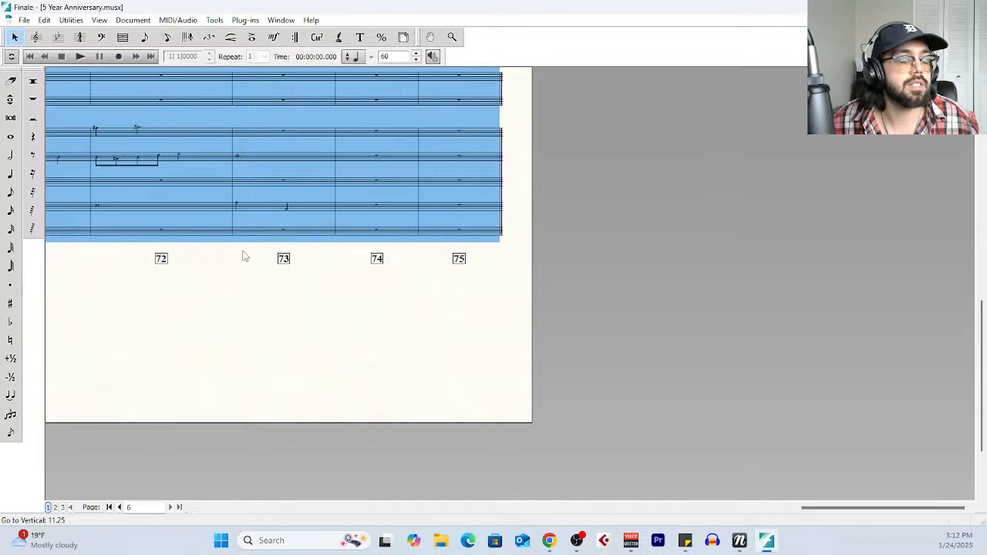
click(102, 21)
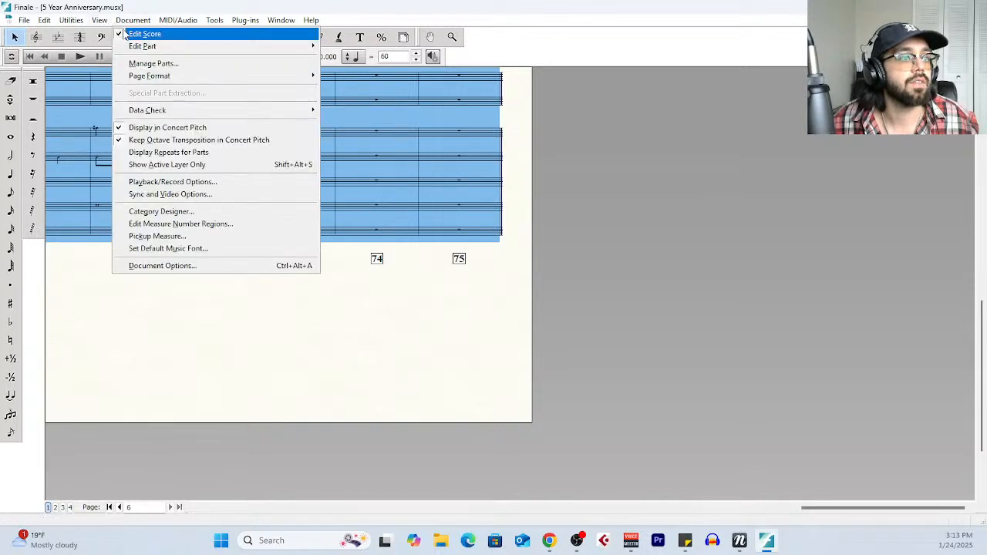
mouse_move(177, 23)
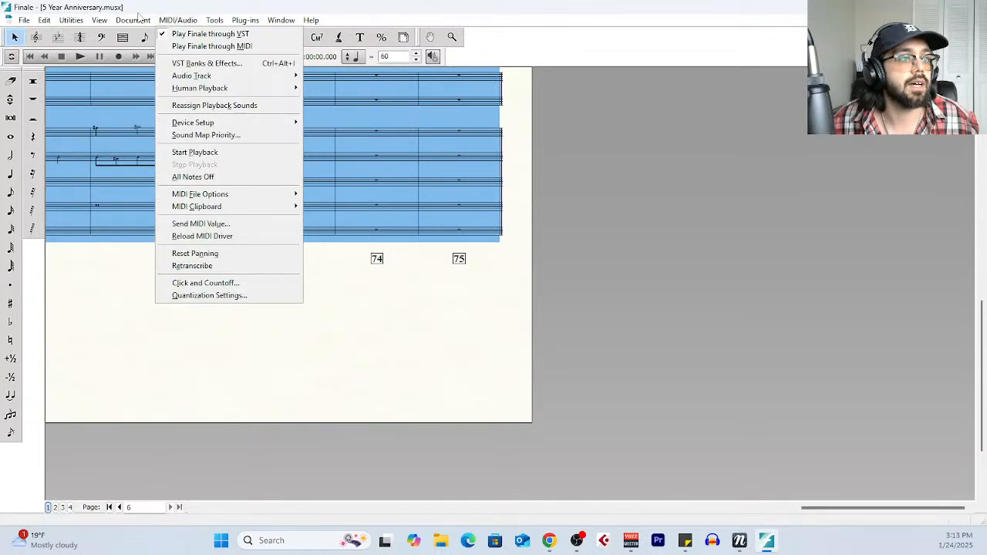
mouse_move(140, 17)
mouse_move(46, 25)
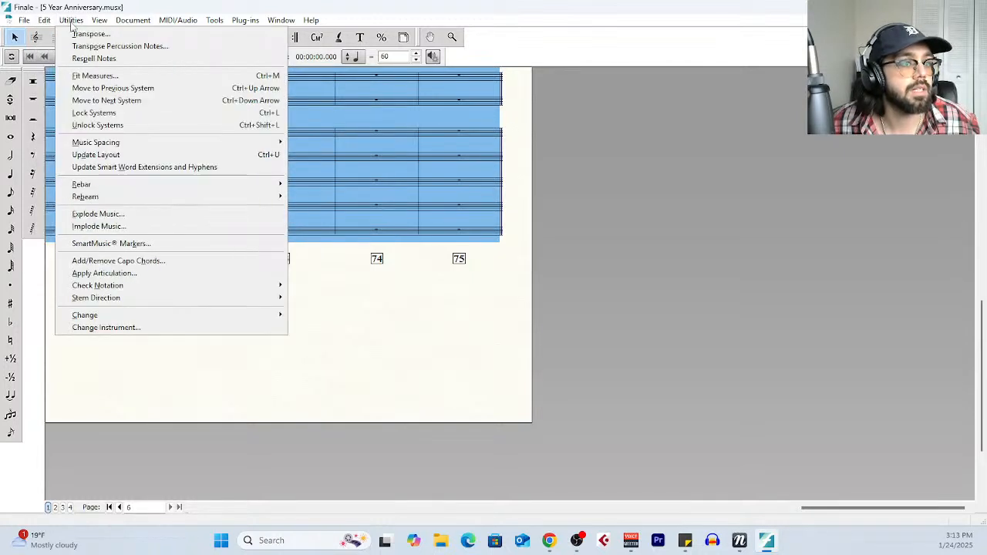
click(95, 76)
click(475, 333)
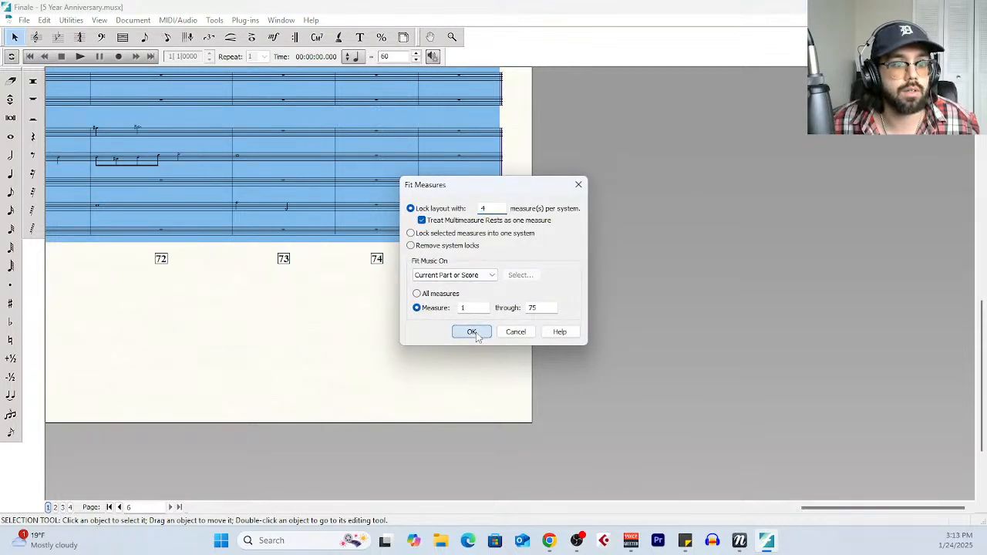
scroll(461, 311, up, 8)
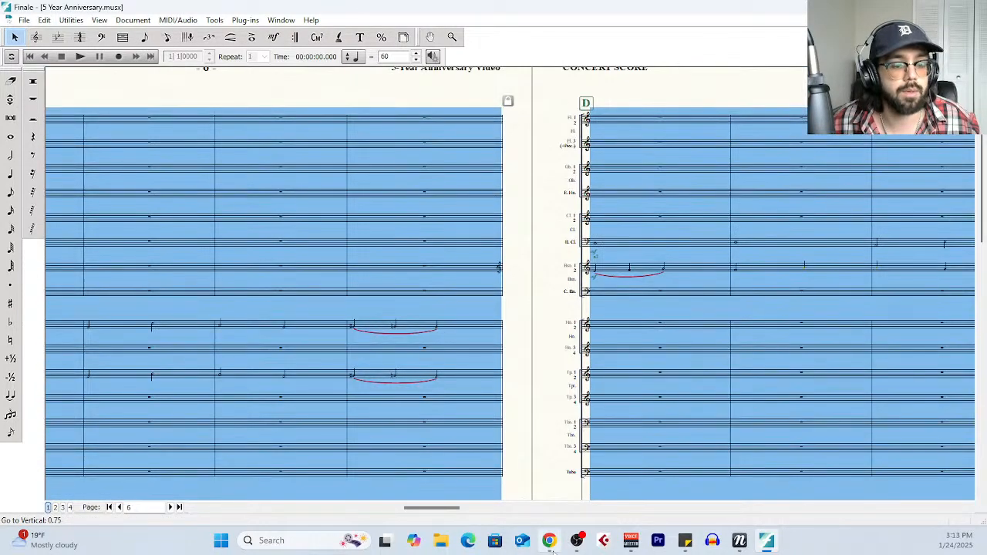
drag(453, 509, 224, 509)
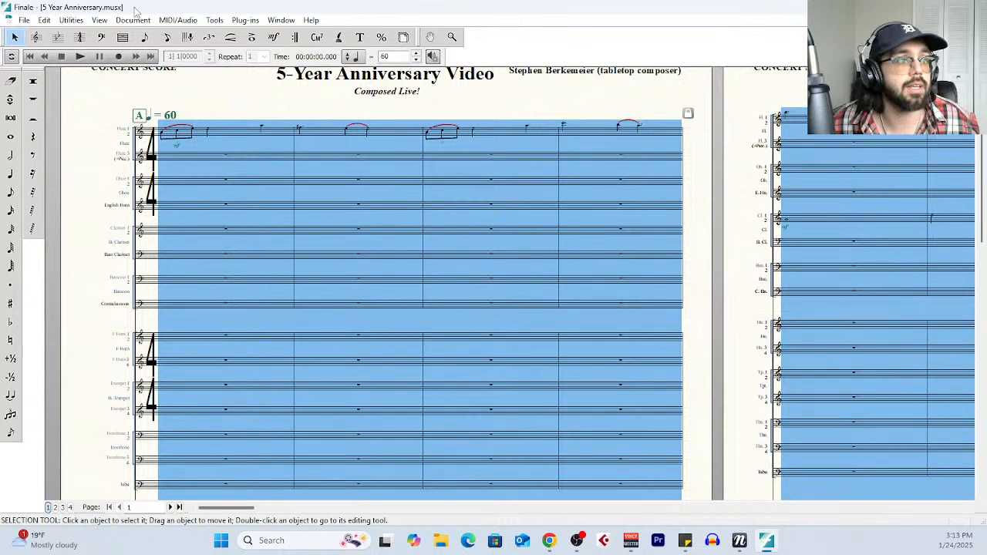
Set the page view style to Looseleaf Style: Column
click(99, 20)
mouse_move(138, 59)
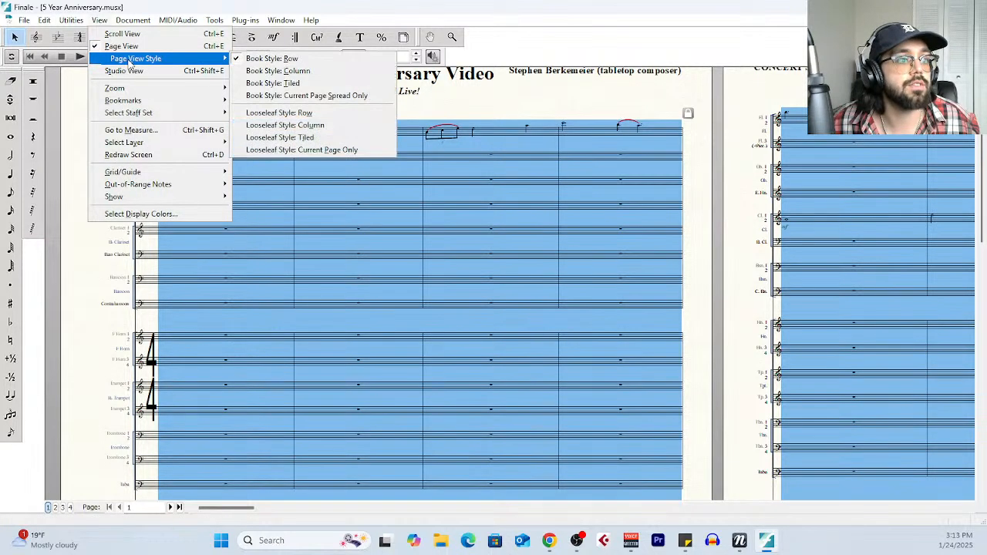
click(322, 127)
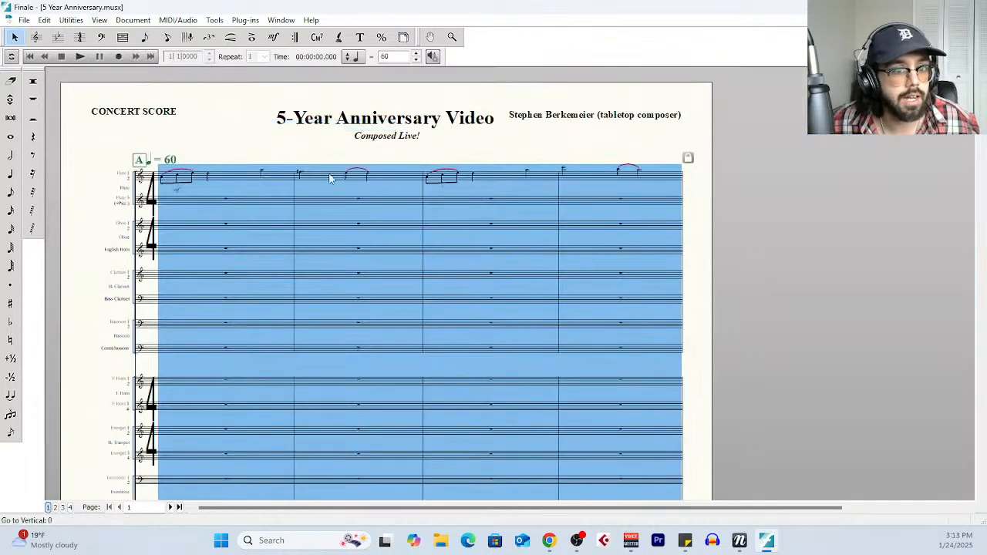
Zoom out of the score and look over the first page from the title down to the Double Bass staff
click(452, 37)
ctrl+click(419, 306)
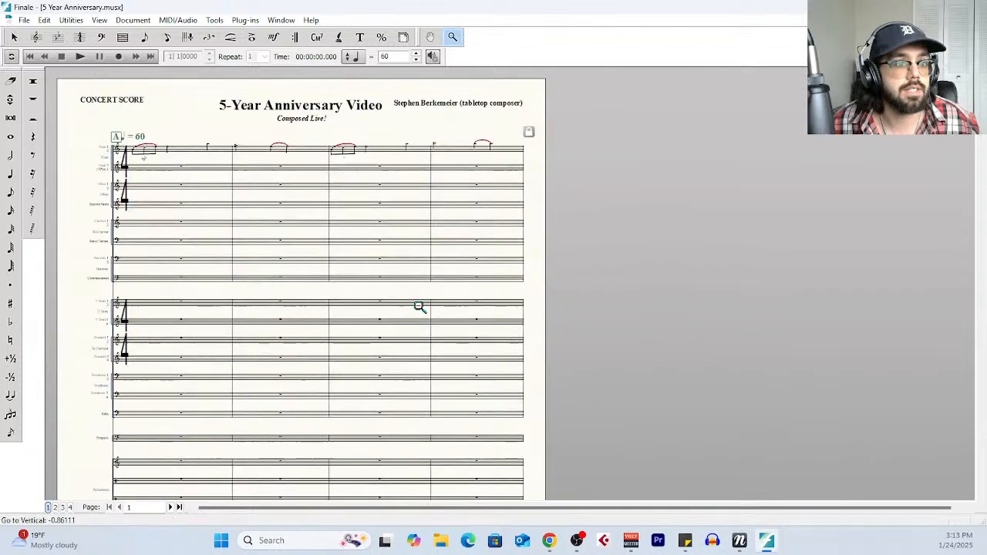
ctrl+click(328, 325)
ctrl+click(316, 322)
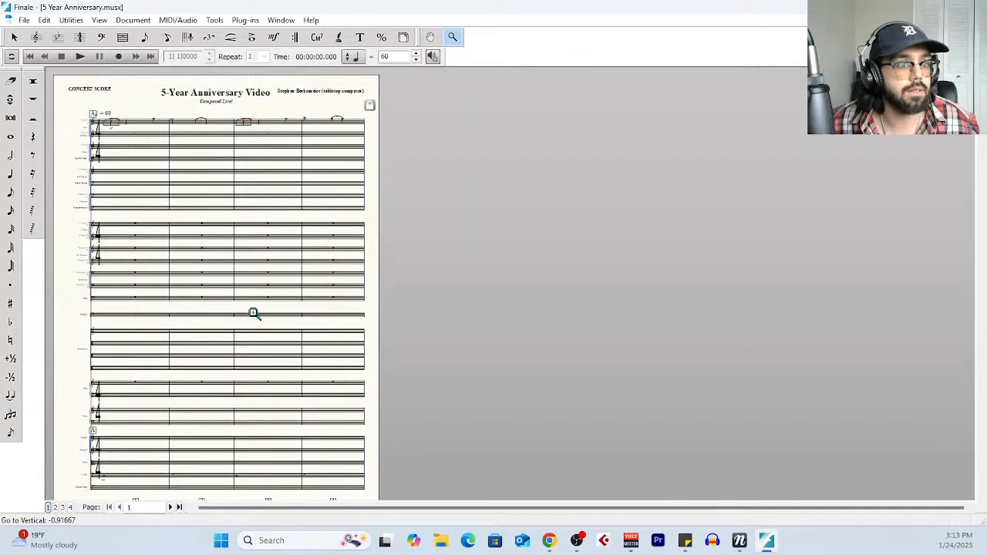
scroll(253, 313, down, 1)
scroll(215, 306, up, 1)
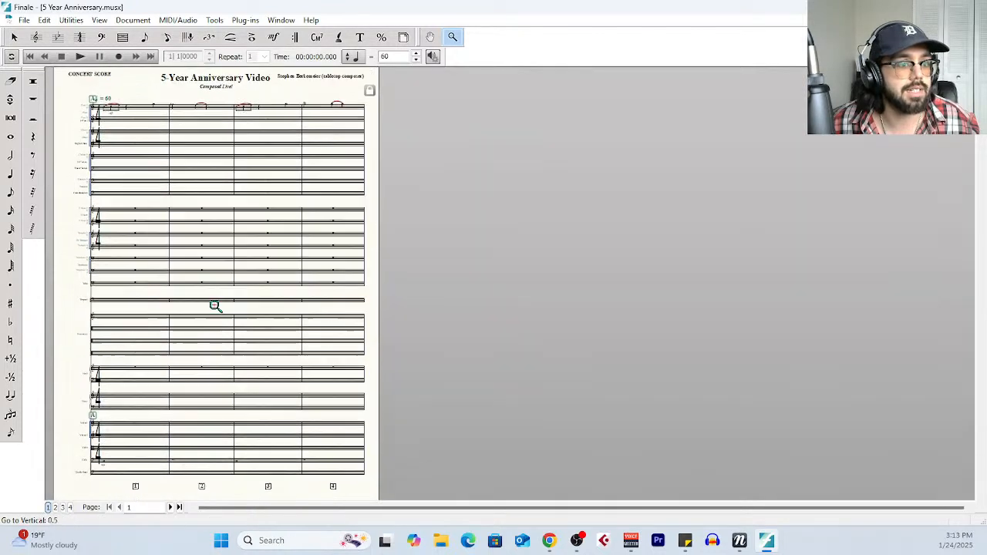
click(145, 307)
scroll(152, 306, up, 3)
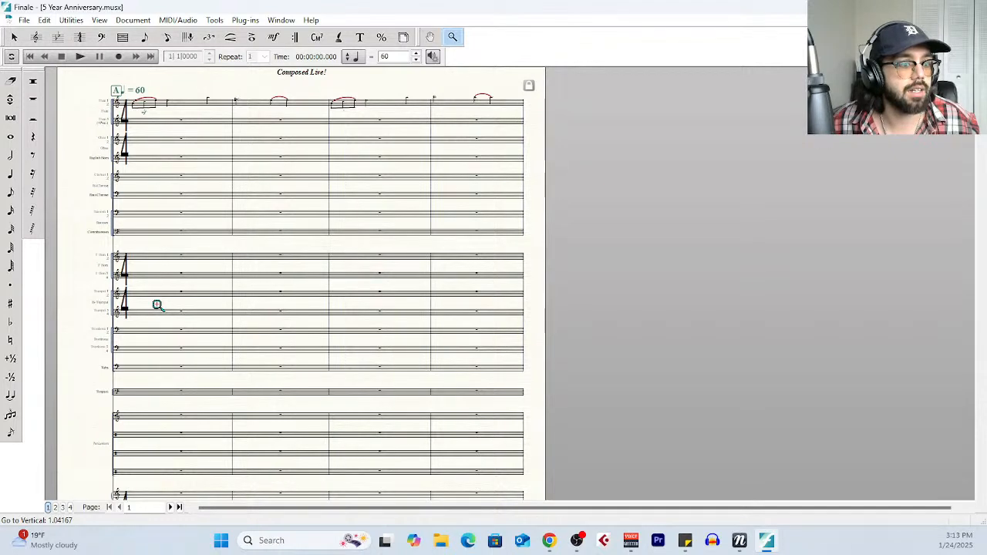
scroll(157, 305, down, 8)
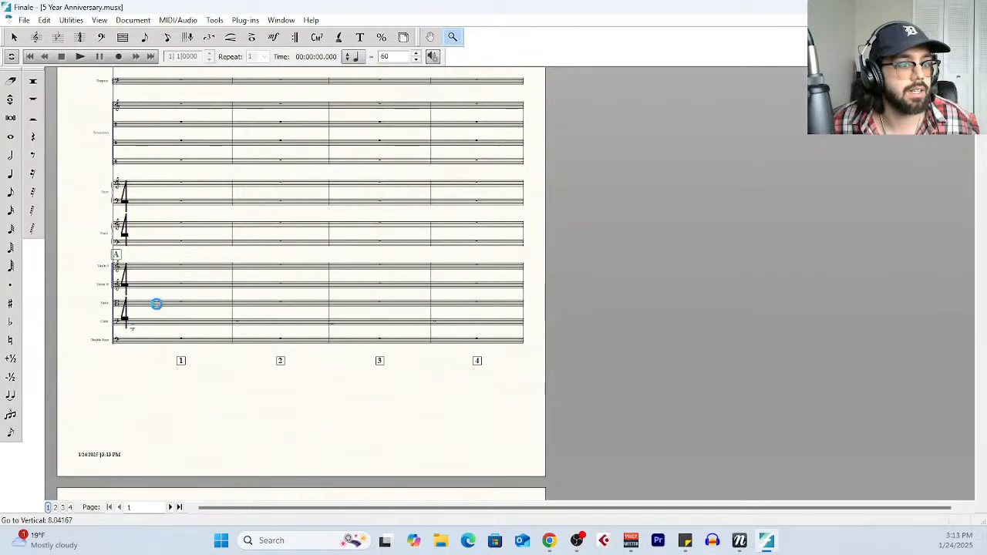
scroll(157, 305, up, 9)
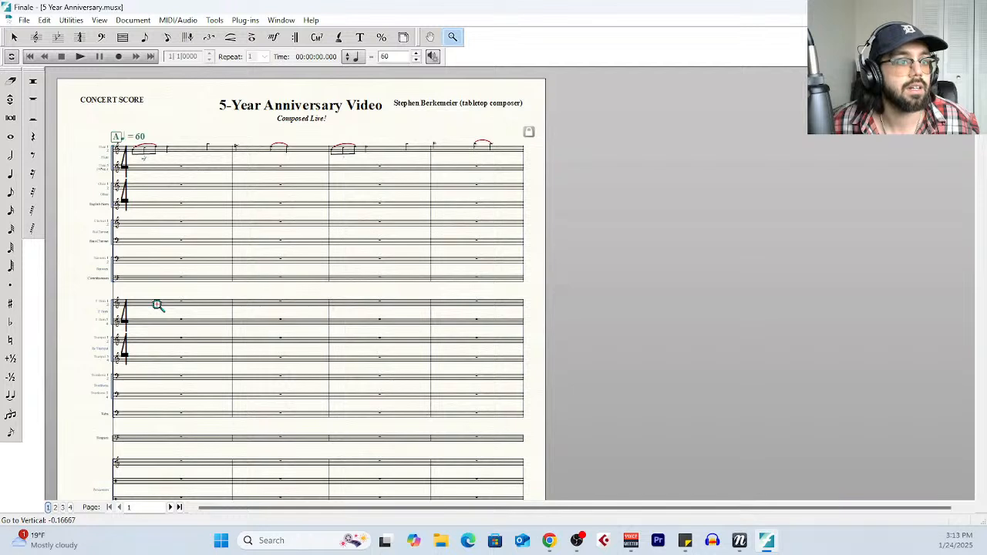
scroll(156, 305, down, 1)
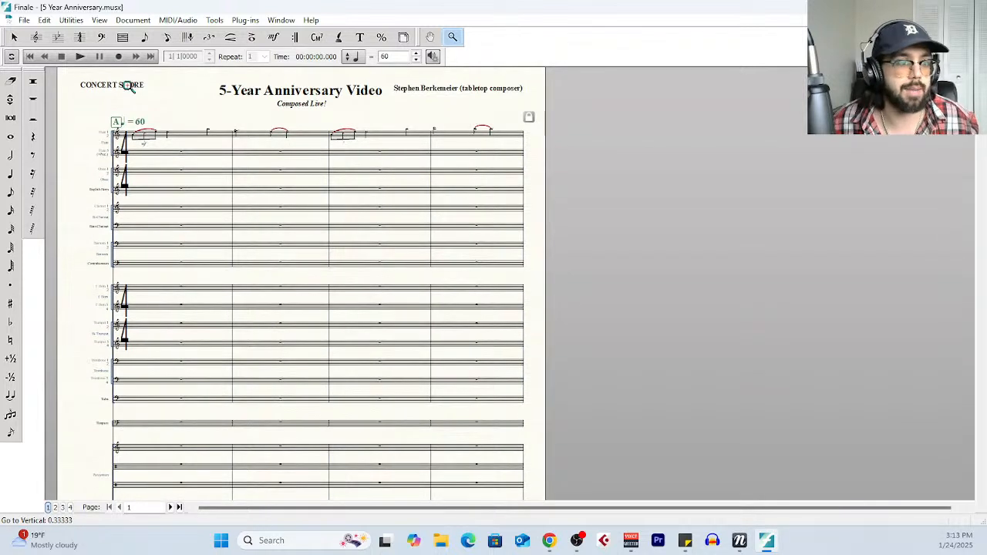
Play the score from measure 1 through to its last page, following the music, and stop playback
click(80, 57)
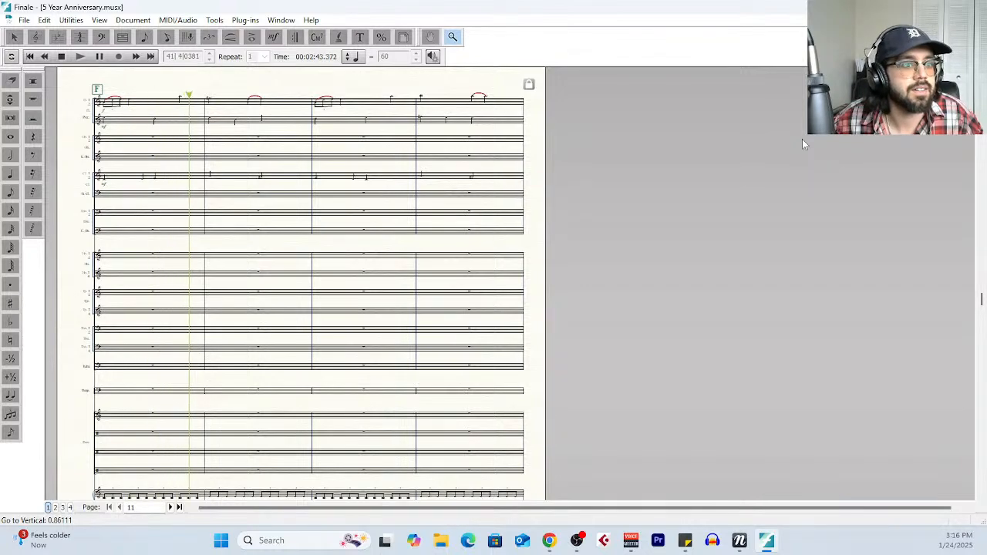
scroll(299, 324, down, 1)
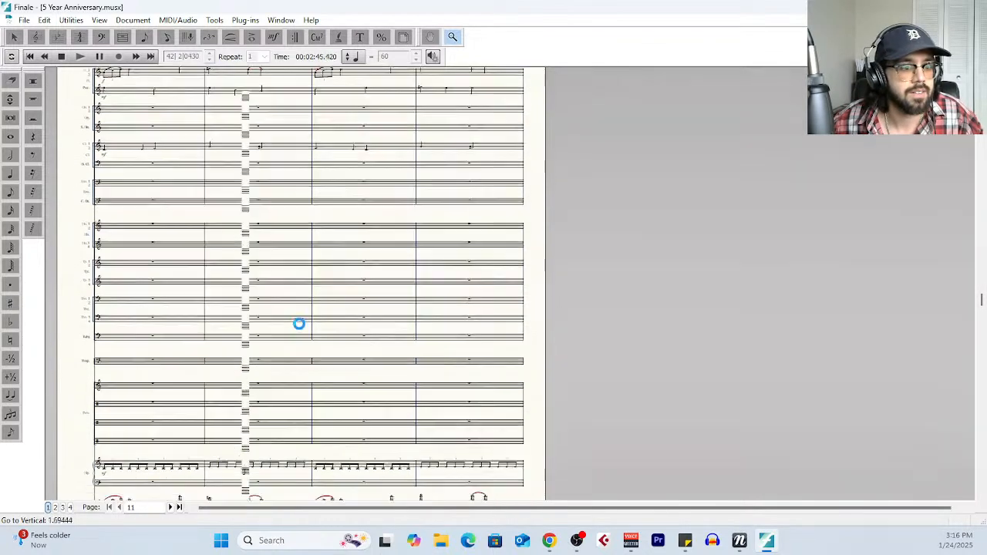
scroll(299, 324, down, 3)
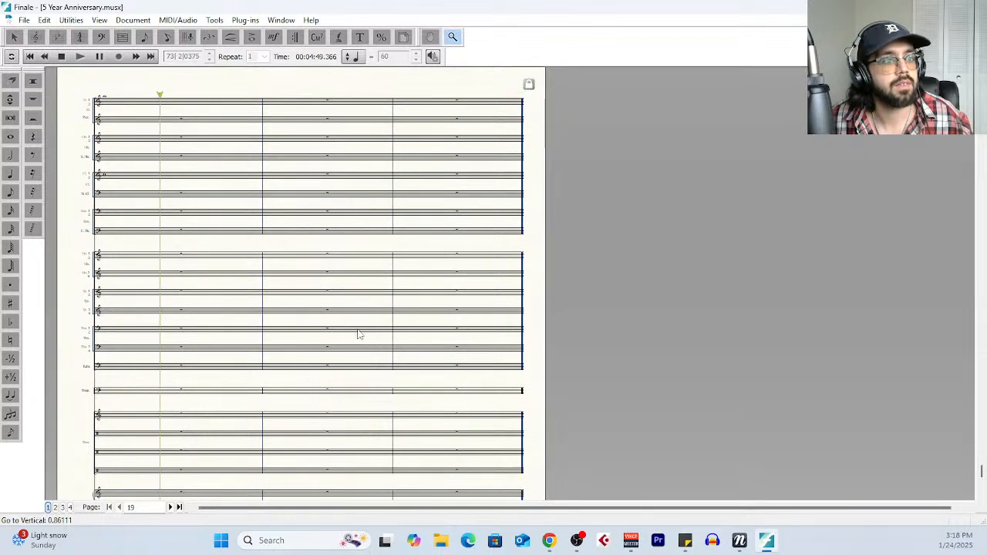
click(62, 57)
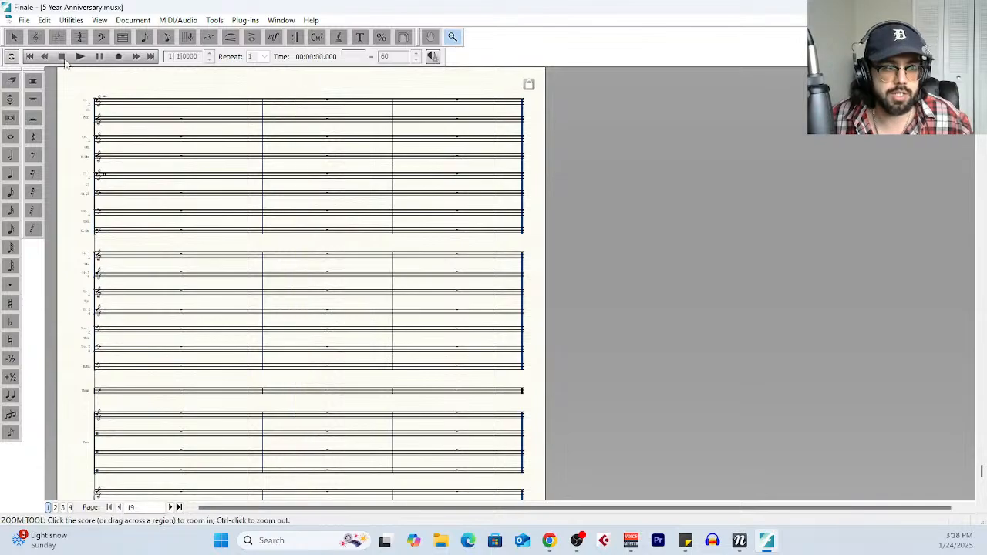
Return to the first page, look over the opening pages and briefly play the first measure
scroll(319, 408, up, 5)
scroll(325, 412, up, 15)
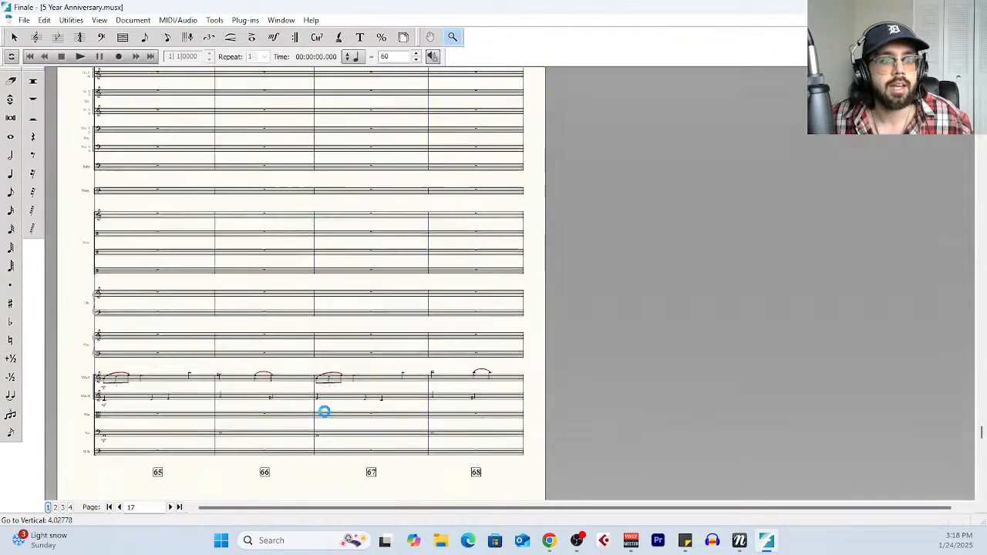
scroll(325, 413, up, 15)
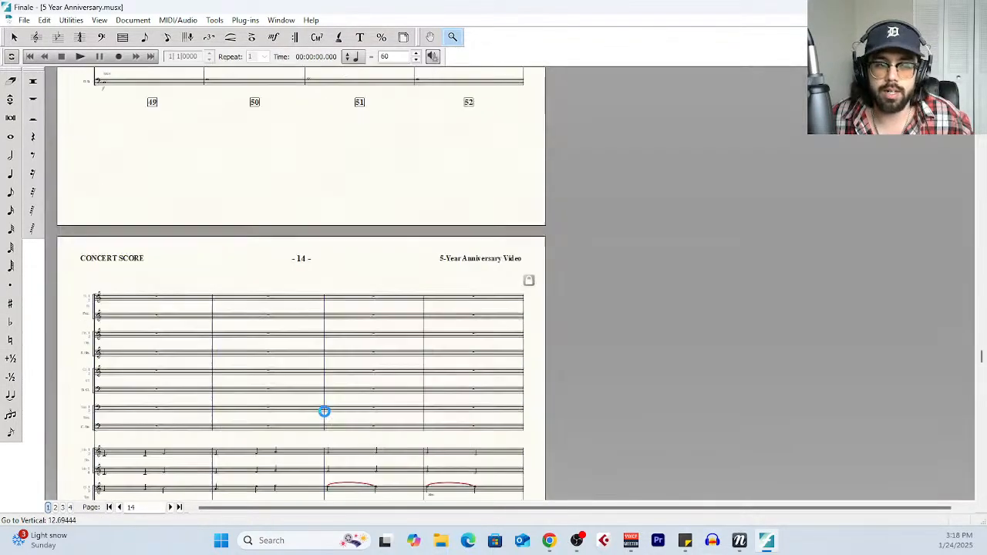
scroll(325, 413, up, 15)
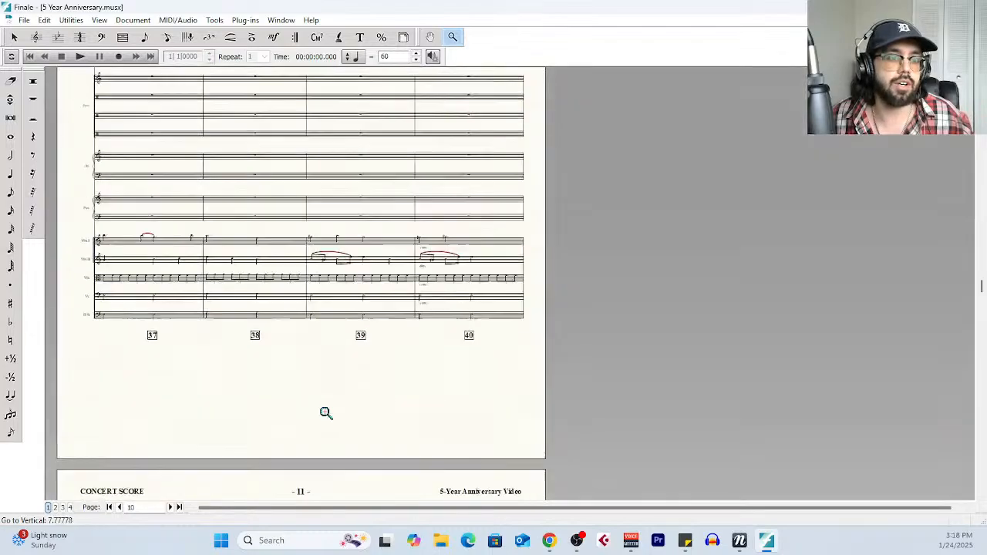
scroll(325, 413, up, 15)
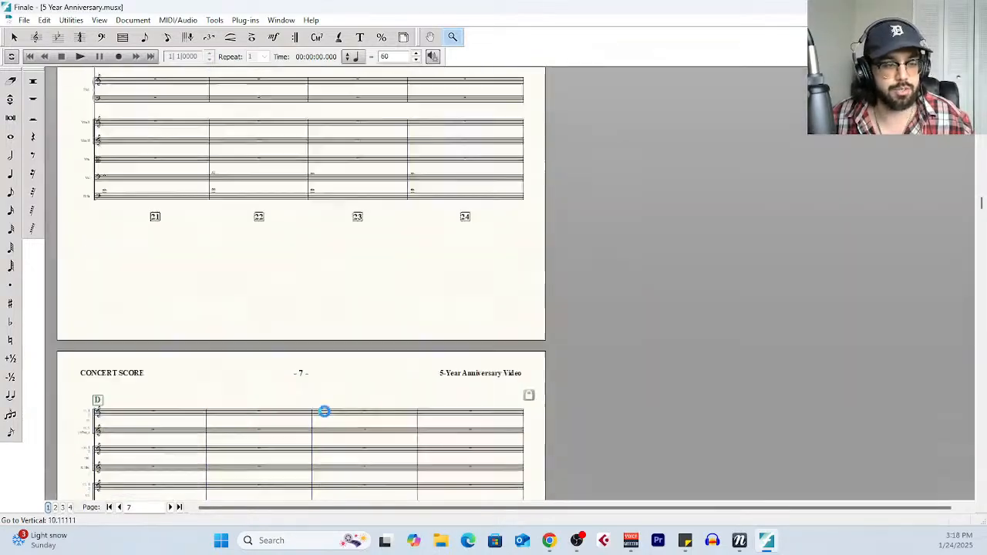
scroll(325, 412, up, 15)
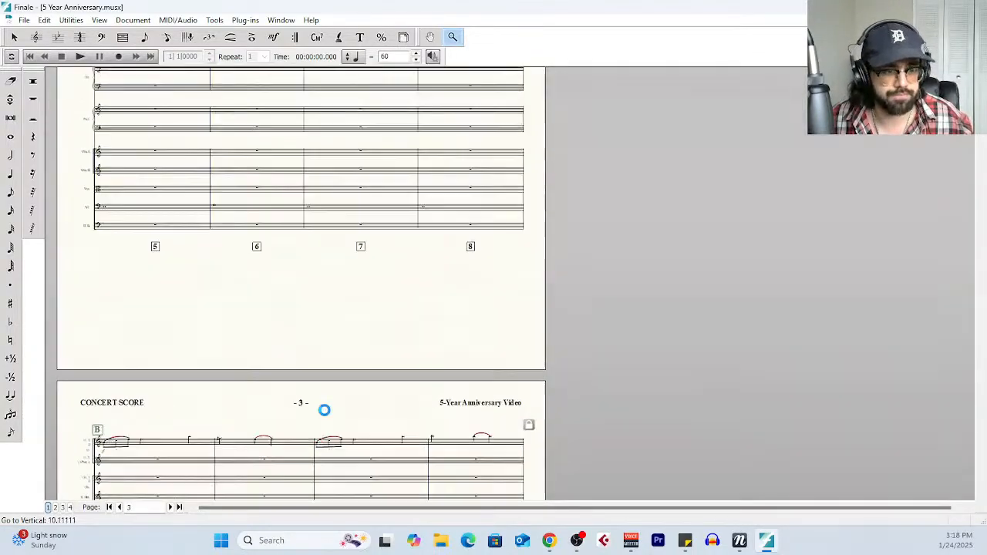
scroll(325, 411, up, 5)
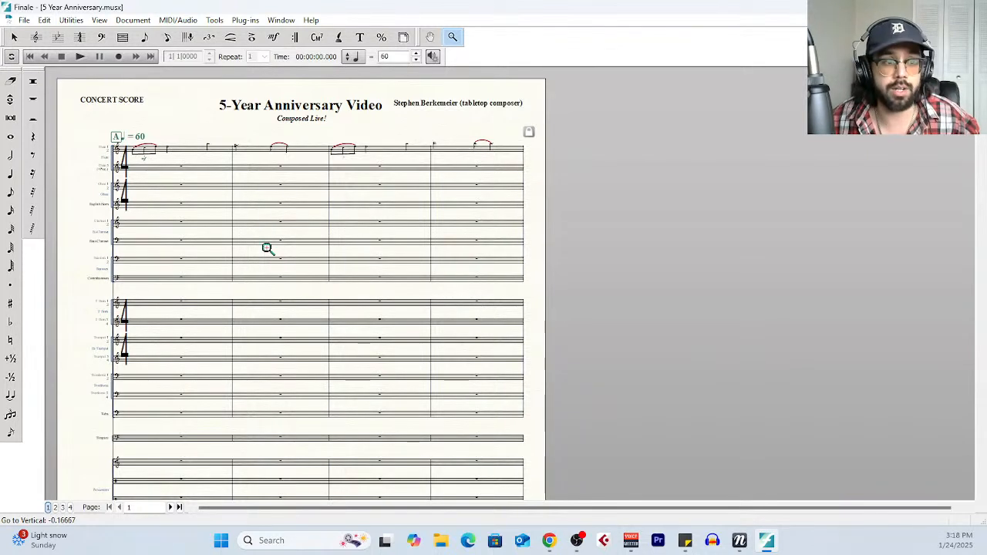
scroll(314, 207, down, 3)
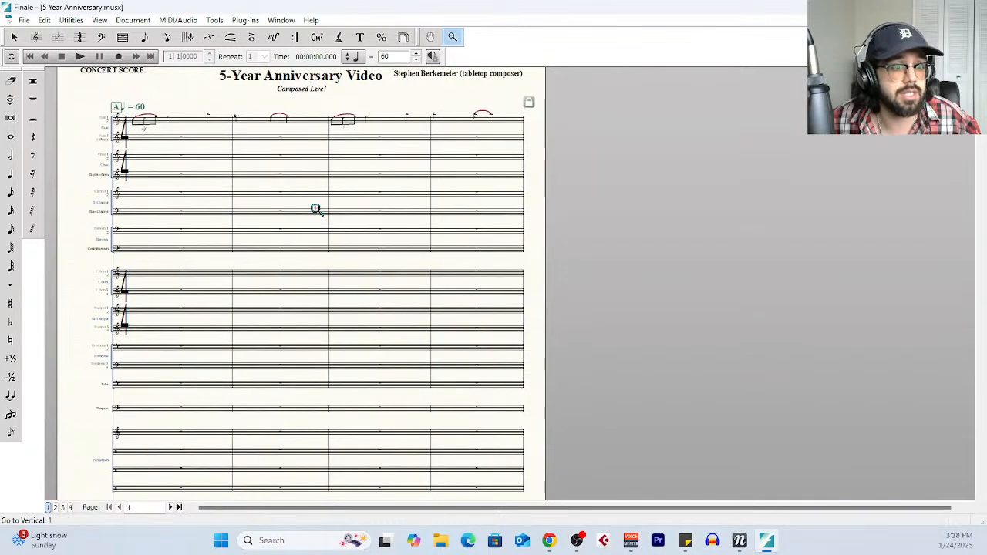
scroll(316, 212, up, 2)
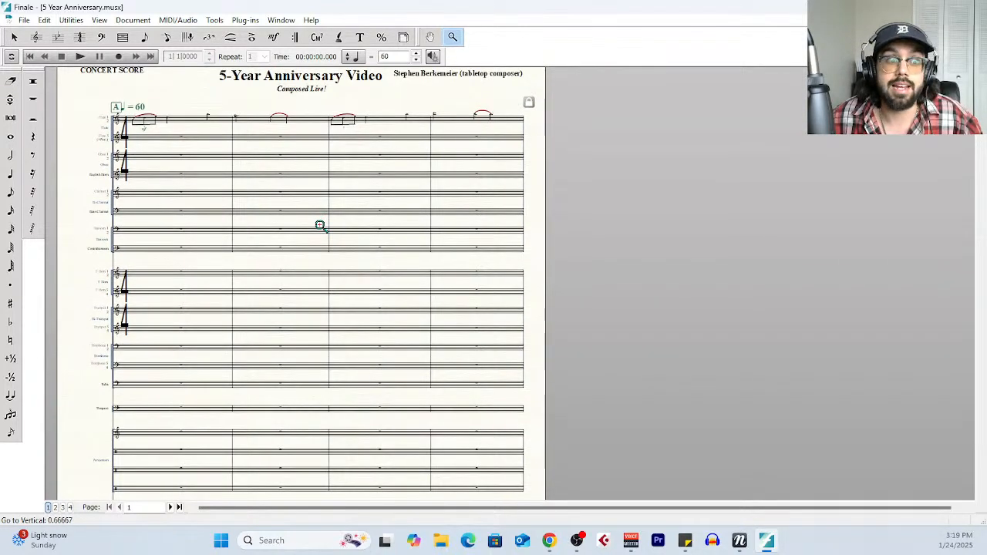
scroll(320, 225, down, 20)
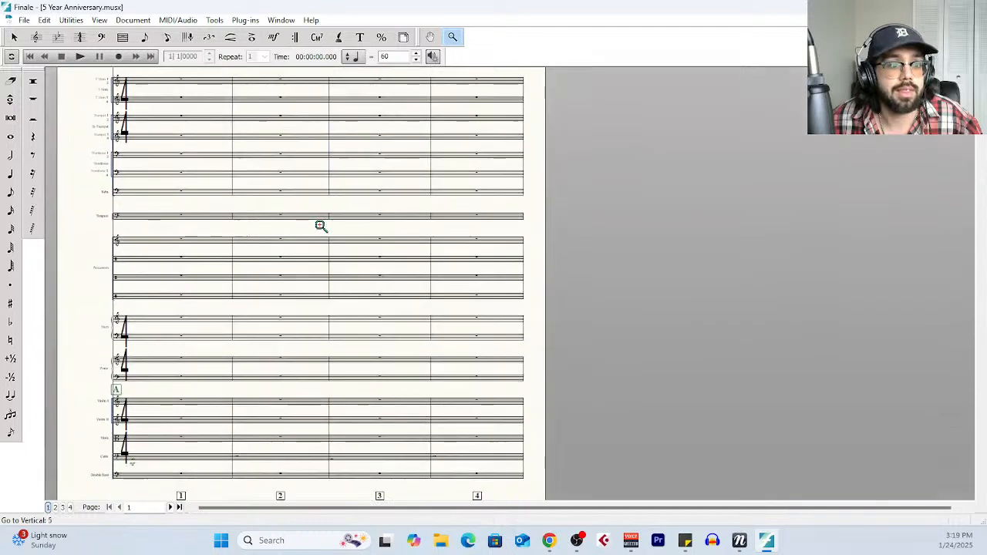
scroll(319, 225, down, 12)
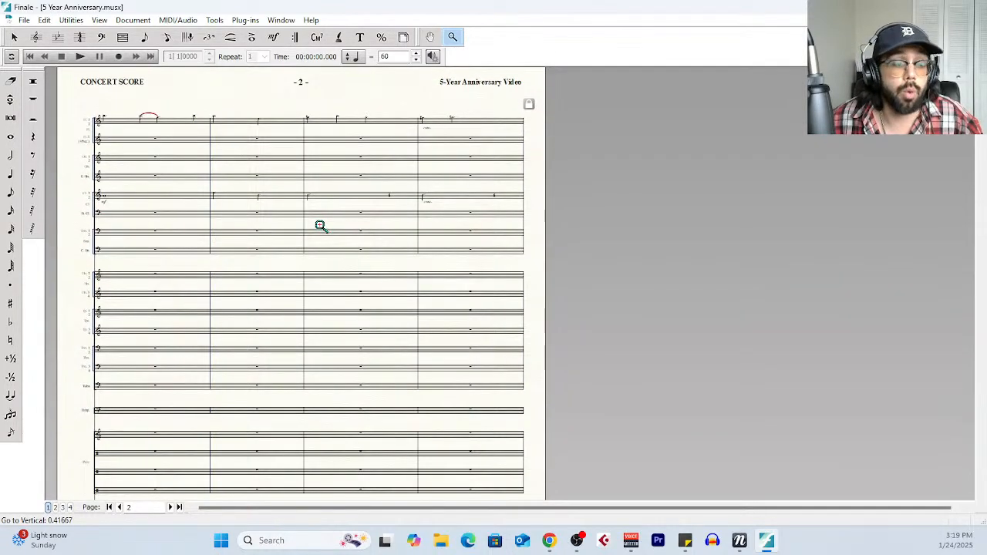
scroll(320, 225, up, 20)
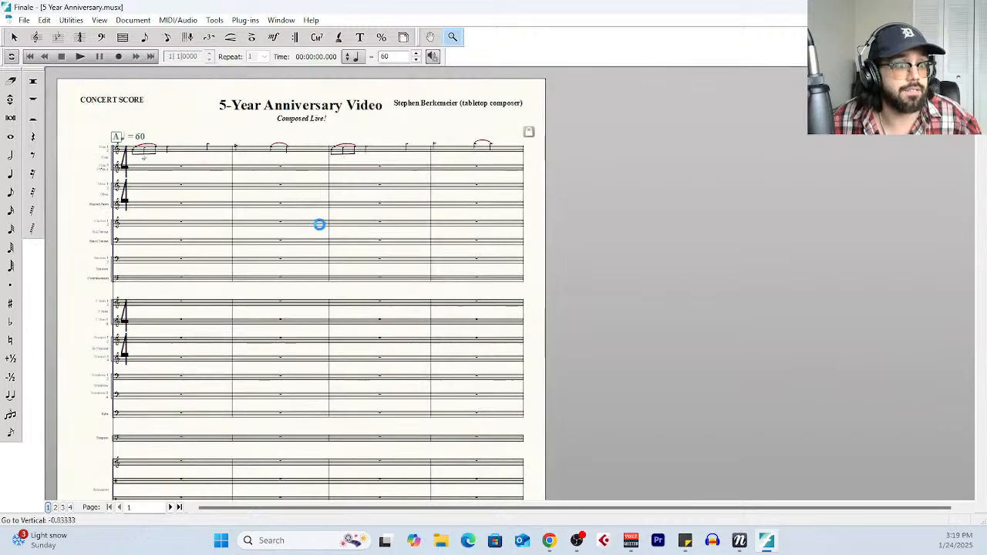
click(81, 58)
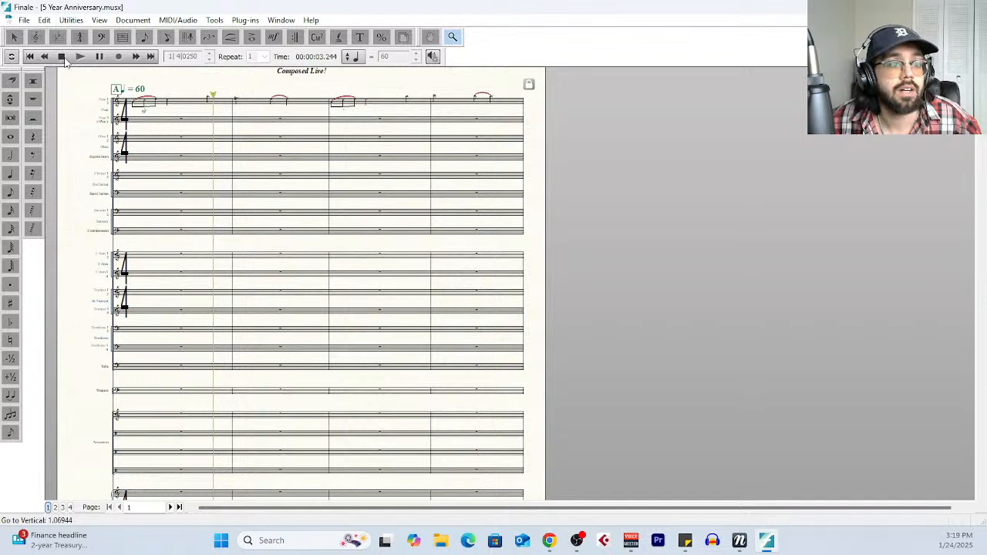
click(63, 58)
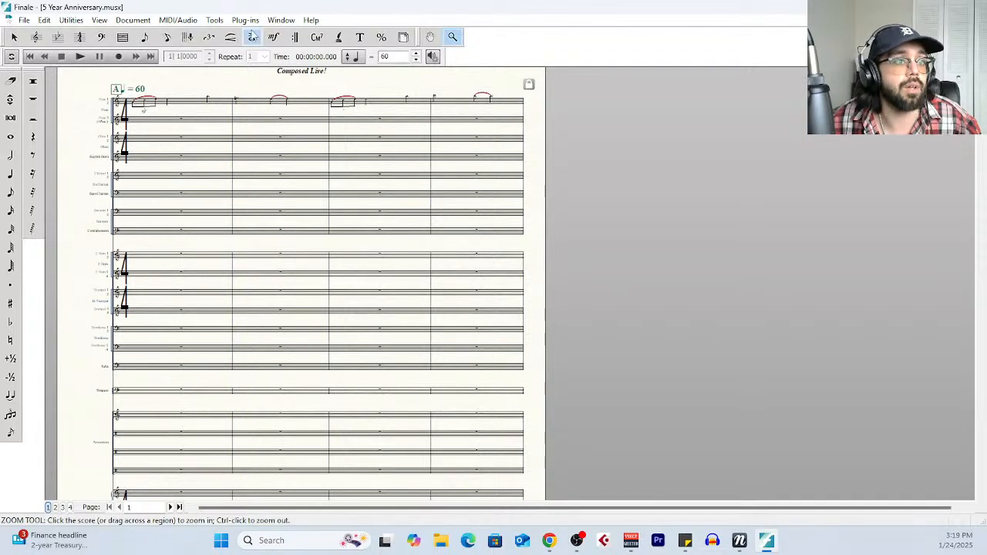
Review the devices and sounds of the percussion, harp, piano and string staves in ScoreManager and close it
click(281, 21)
click(301, 34)
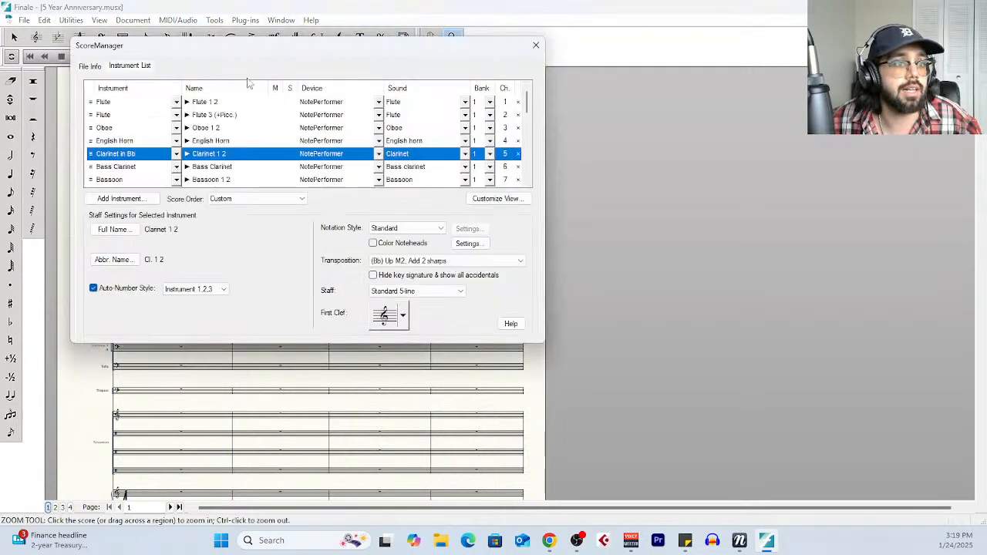
scroll(117, 166, down, 6)
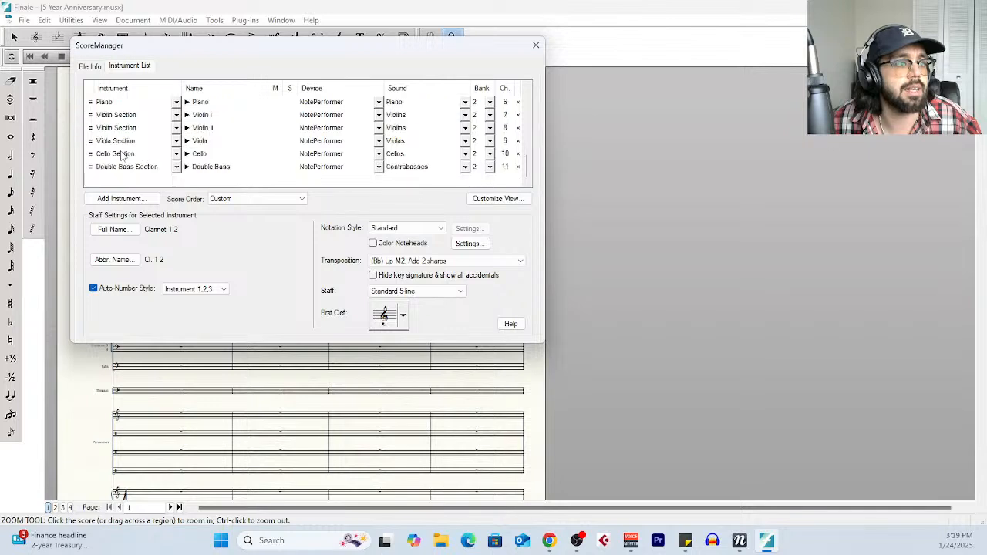
scroll(121, 156, up, 2)
scroll(109, 179, down, 1)
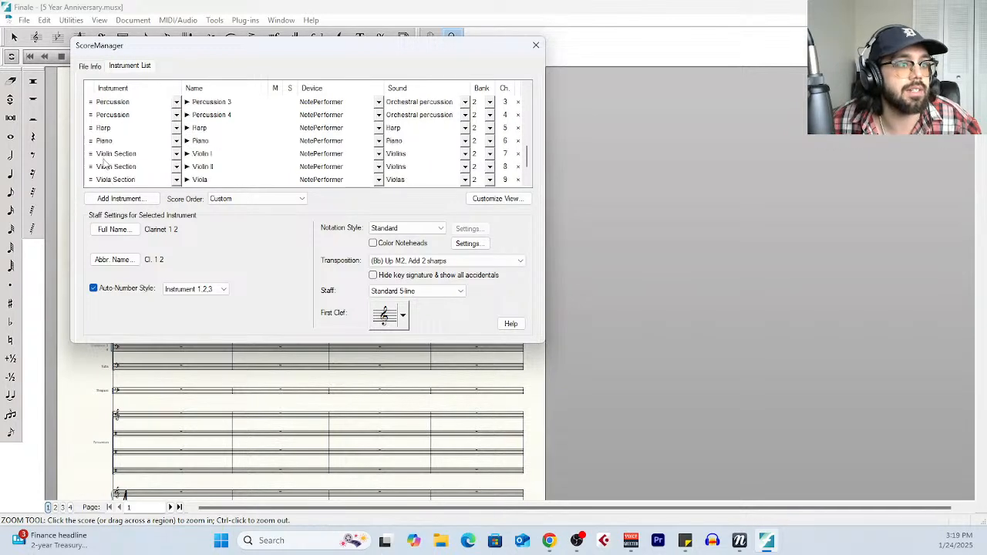
scroll(485, 139, up, 2)
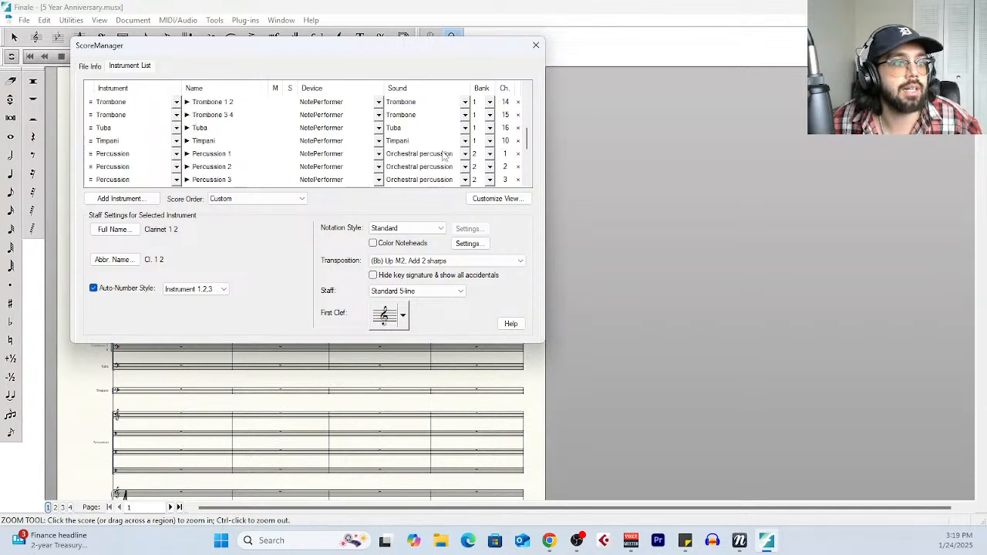
click(536, 45)
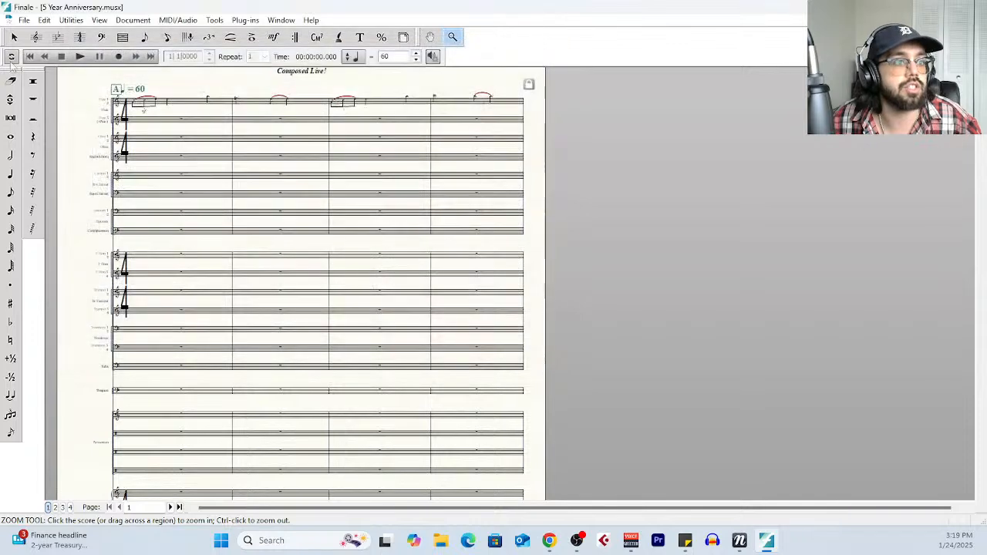
Select the entire score and hide its empty staves
click(16, 37)
key(ctrl+a)
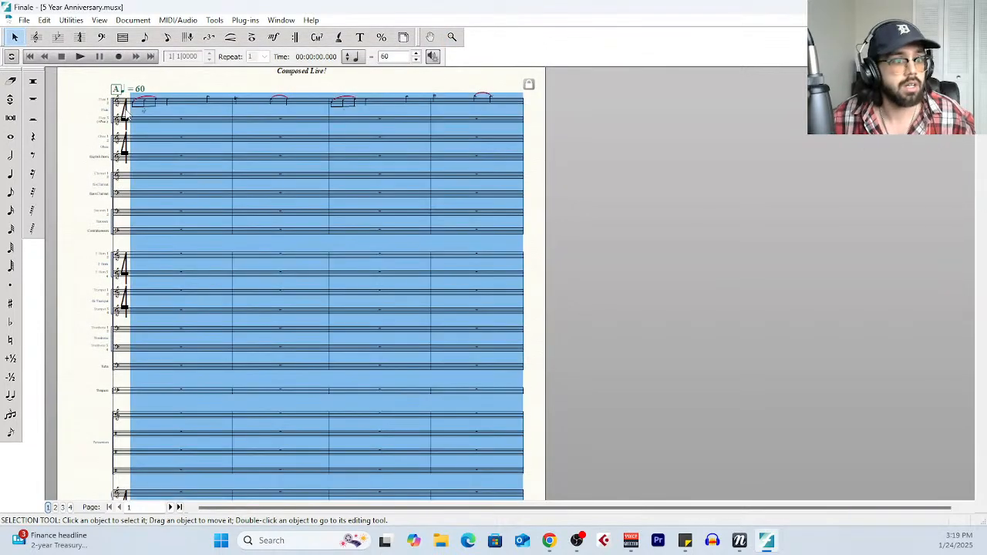
click(77, 21)
mouse_move(104, 21)
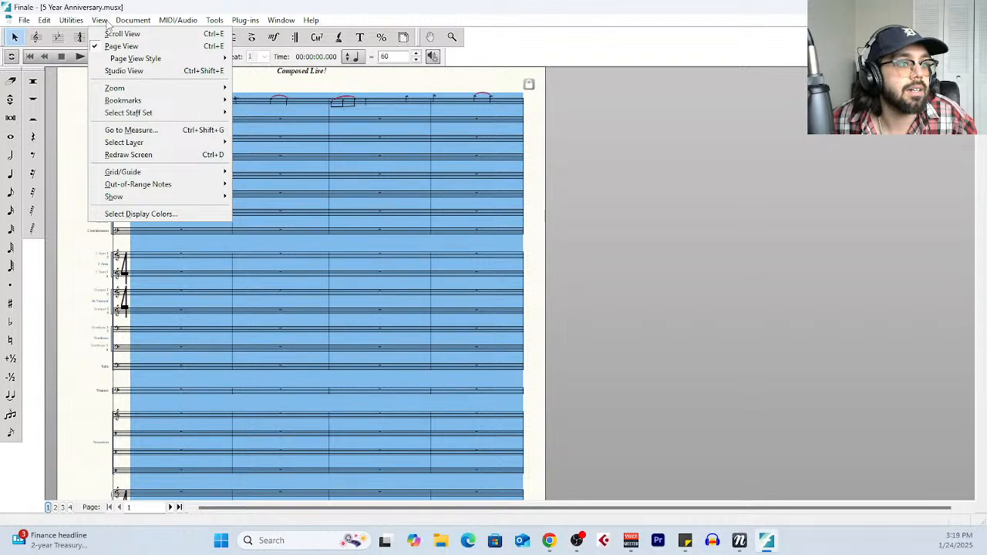
click(107, 22)
click(133, 20)
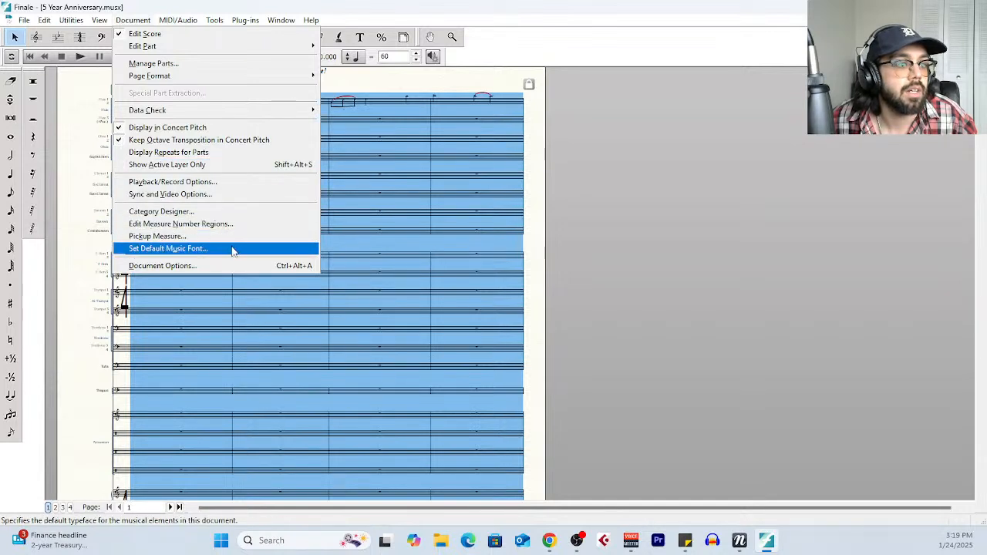
key(Escape)
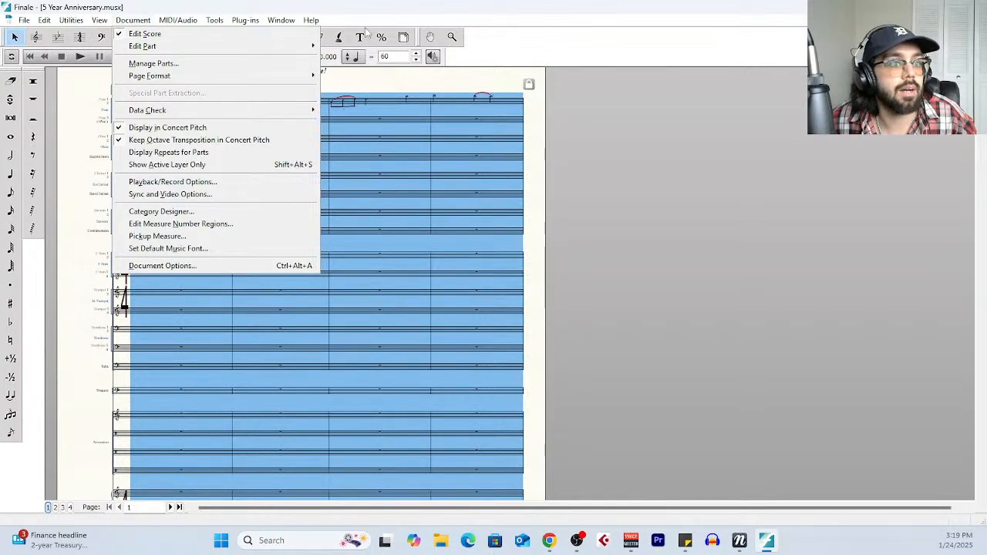
click(401, 23)
click(122, 37)
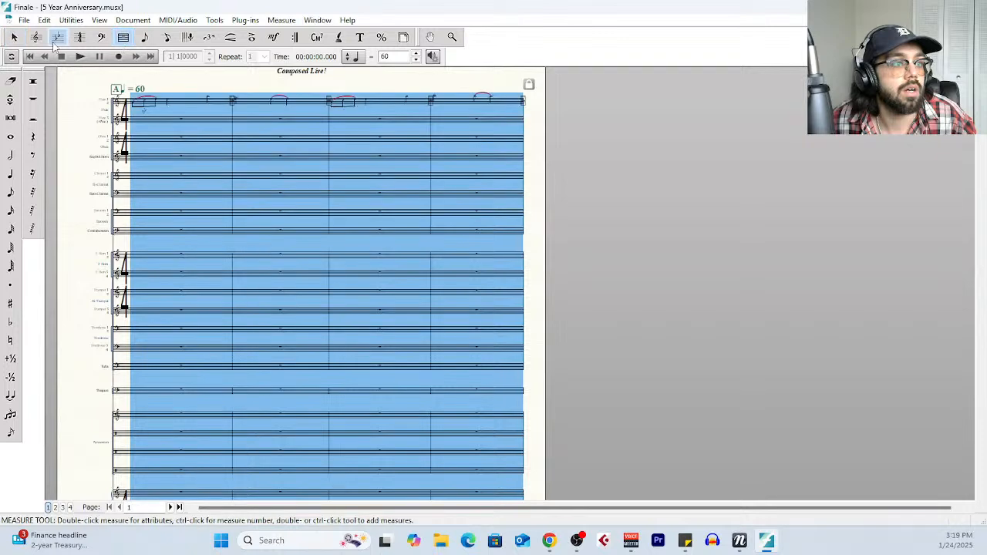
click(37, 37)
click(275, 21)
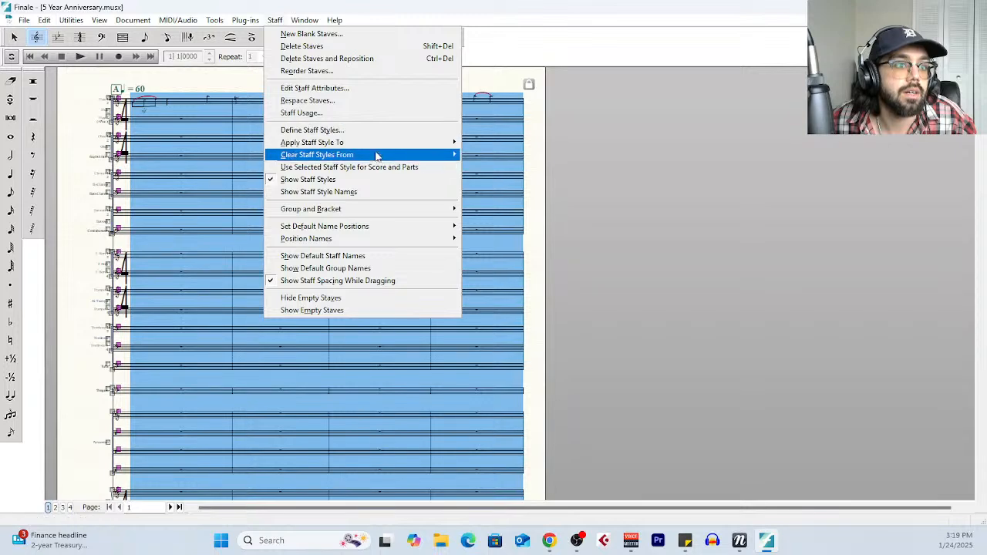
mouse_move(378, 231)
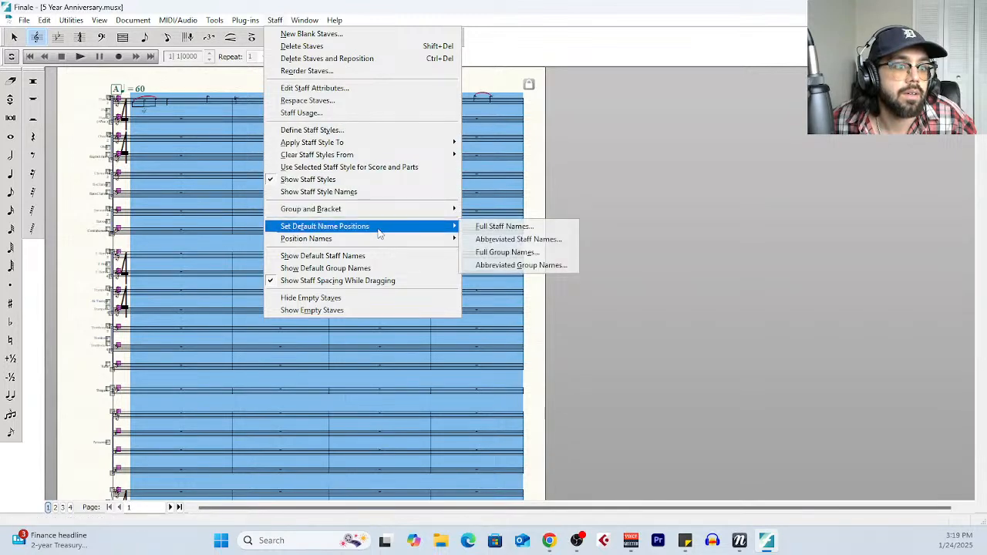
click(382, 298)
scroll(170, 202, up, 2)
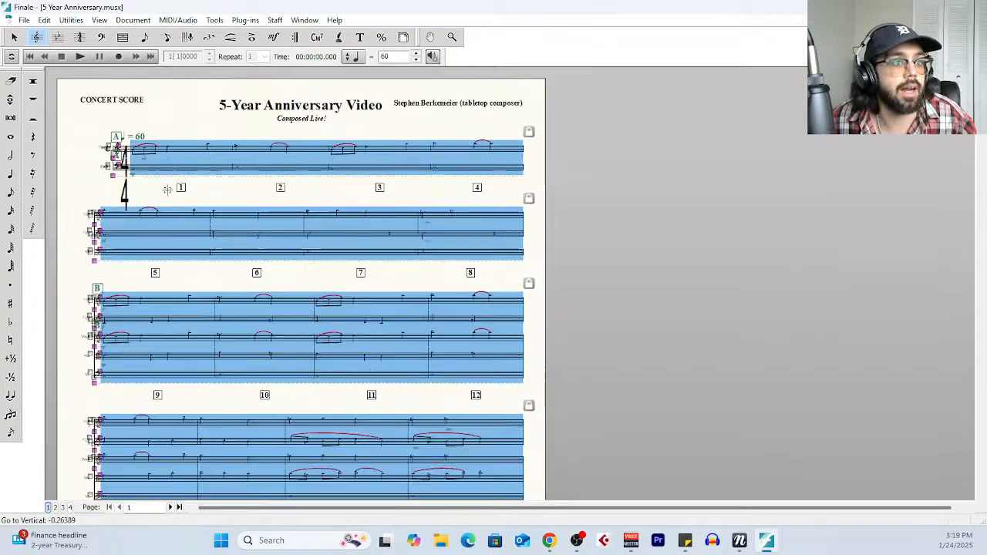
Play the condensed score from measure 1 into measure 4 and stop playback
click(452, 37)
click(150, 178)
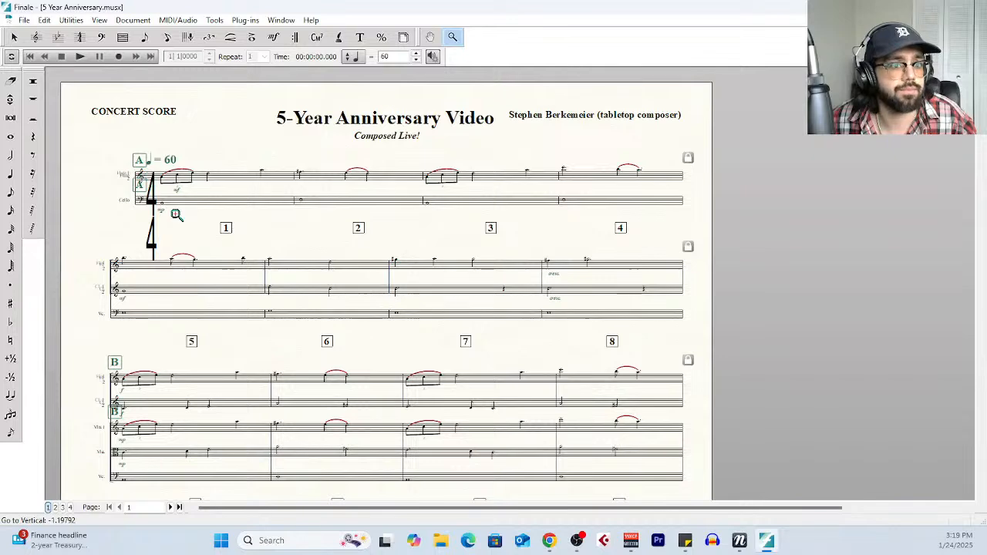
click(176, 214)
scroll(321, 291, down, 1)
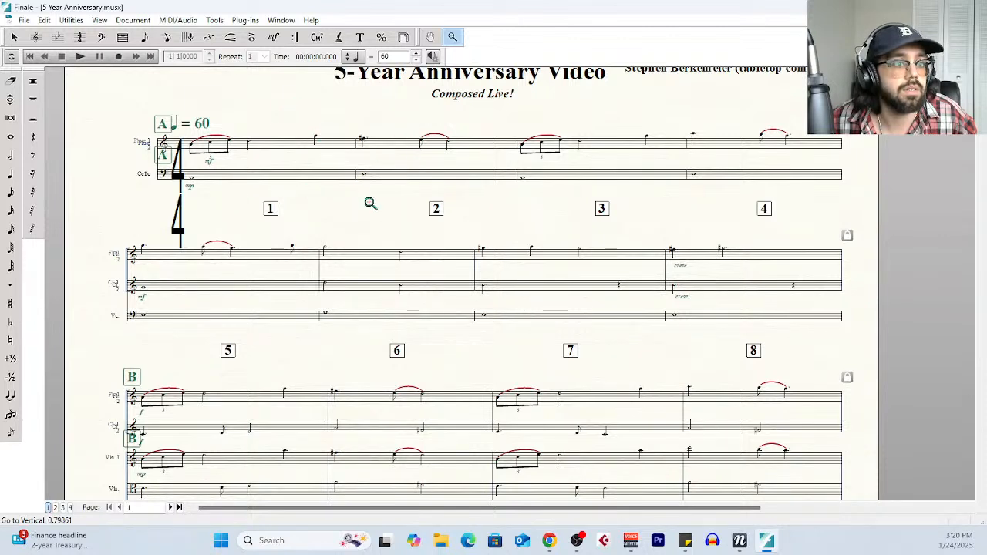
click(284, 20)
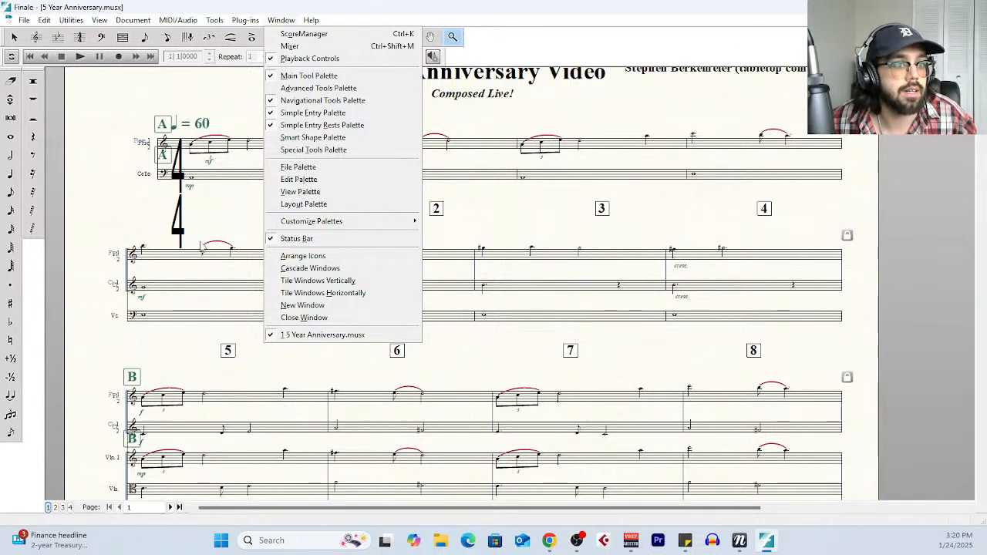
click(22, 46)
click(79, 57)
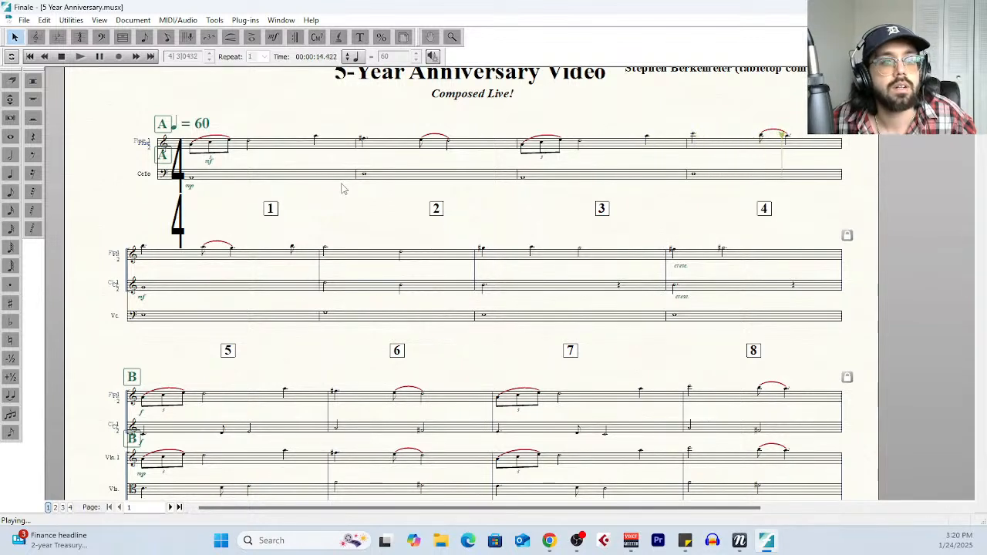
click(63, 57)
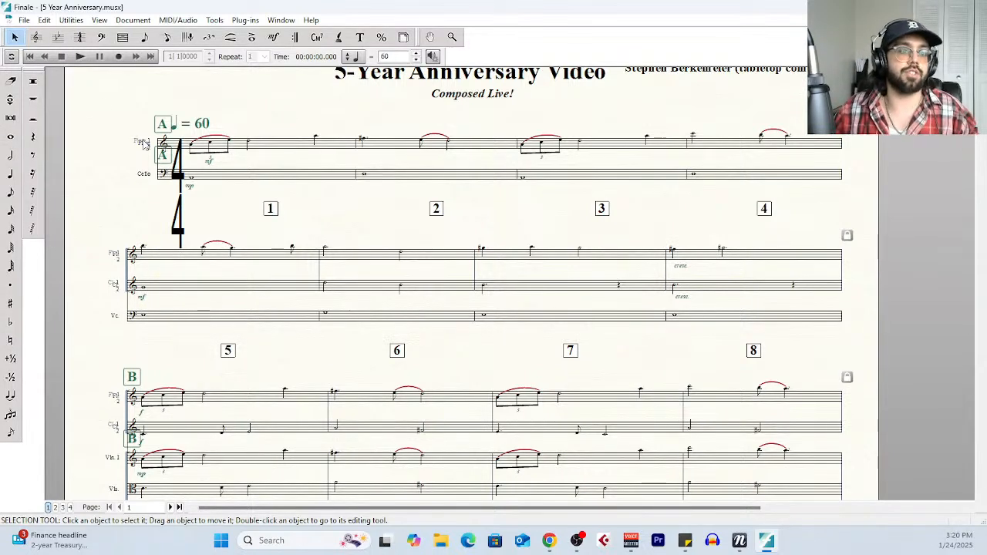
Inspect the expressions and staff names in the opening flute and cello measures up close
click(273, 37)
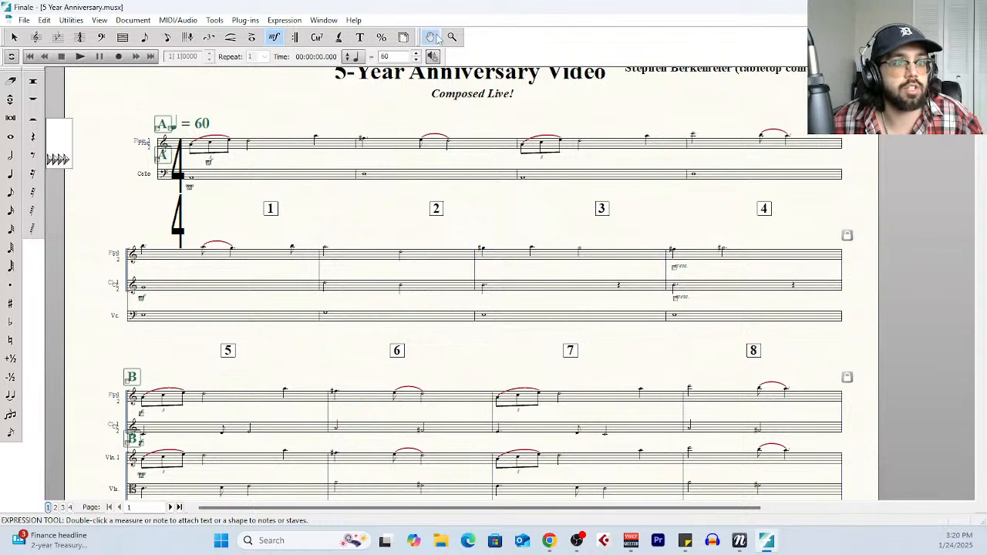
click(452, 37)
click(189, 194)
click(252, 300)
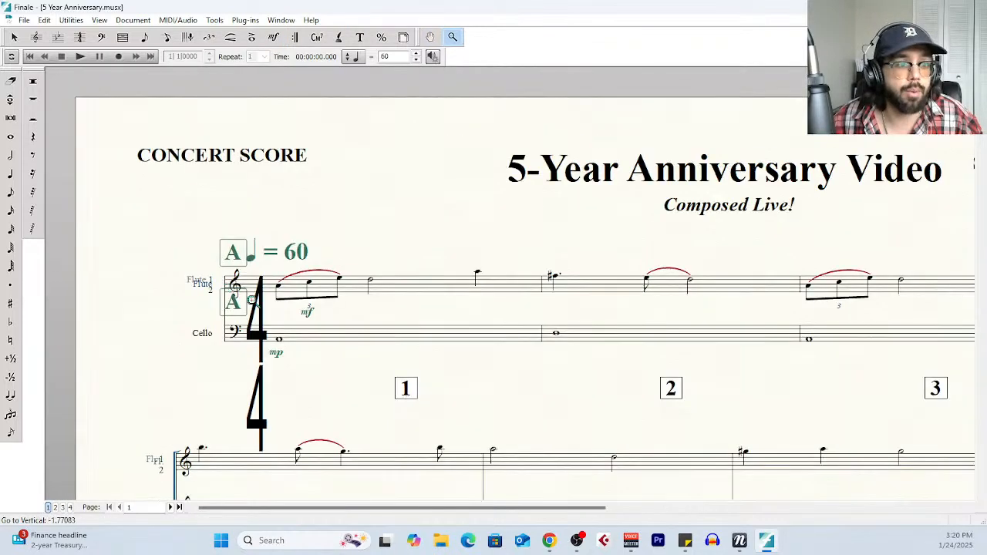
Switch to NotePerformer Playback Engines, review the available engines and the loaded template's instruments, and return to Finale
click(631, 540)
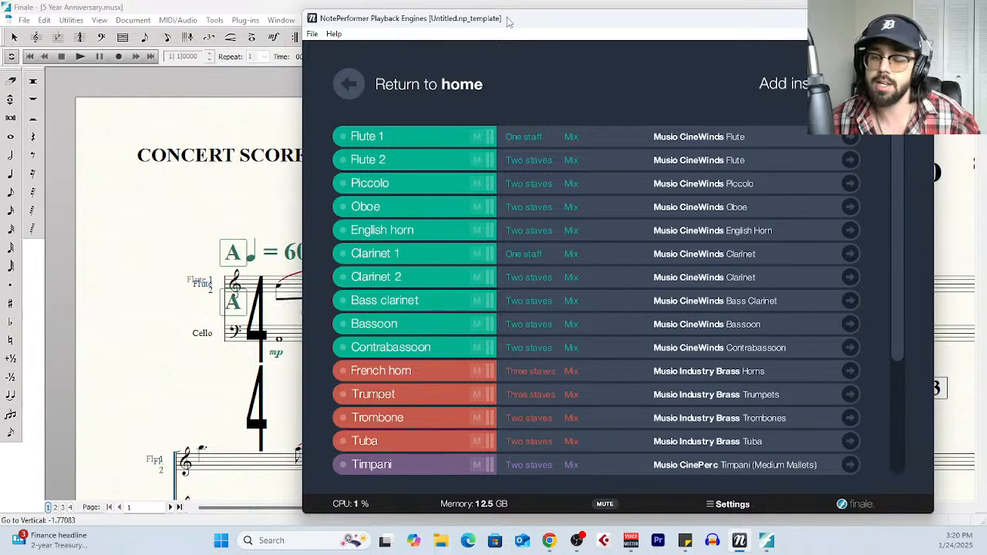
scroll(515, 169, down, 1)
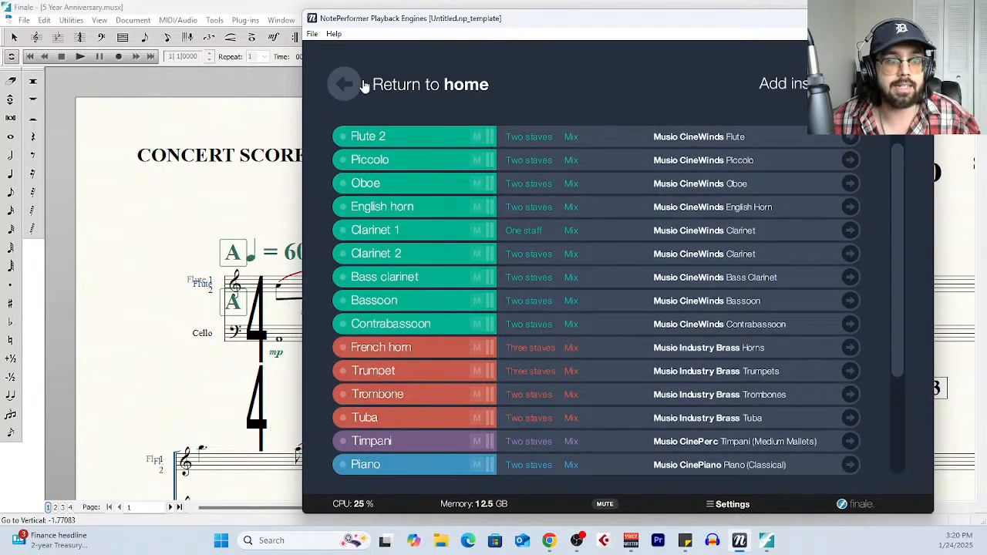
click(365, 85)
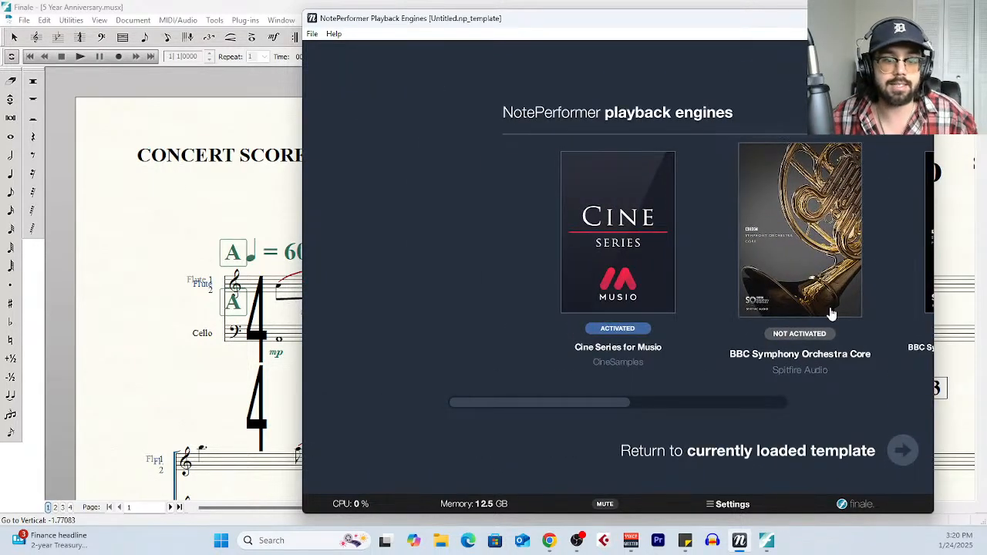
scroll(812, 309, down, 2)
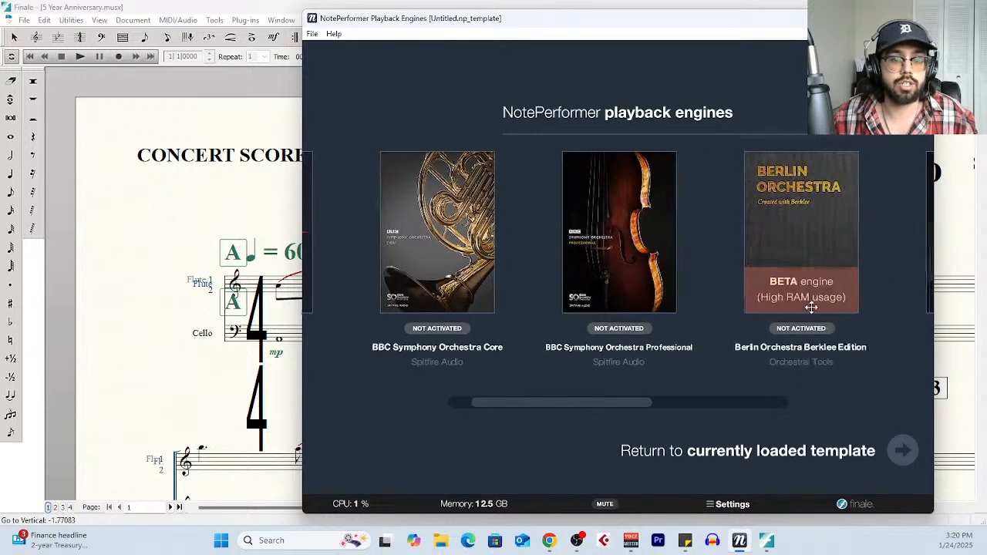
scroll(802, 312, down, 2)
scroll(610, 241, up, 5)
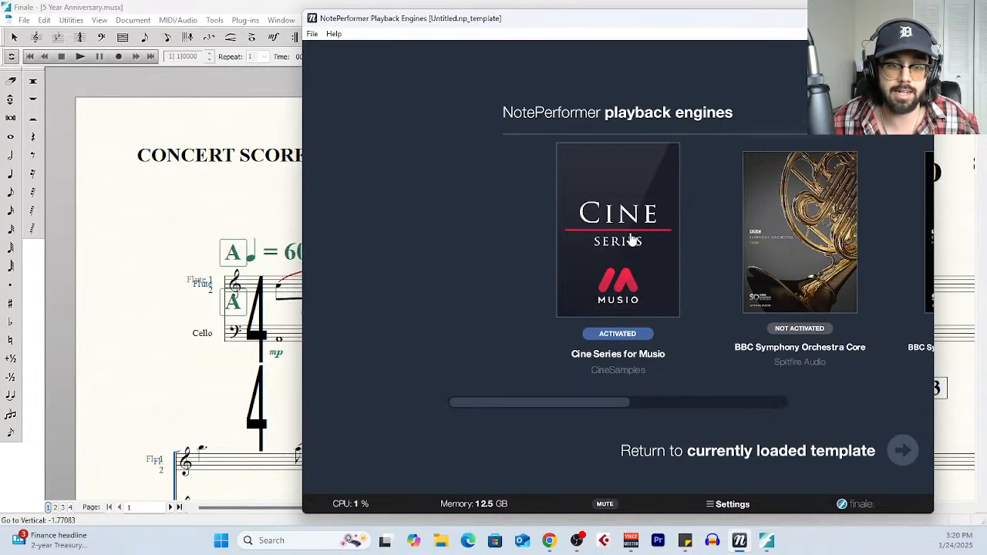
click(899, 451)
scroll(525, 343, down, 4)
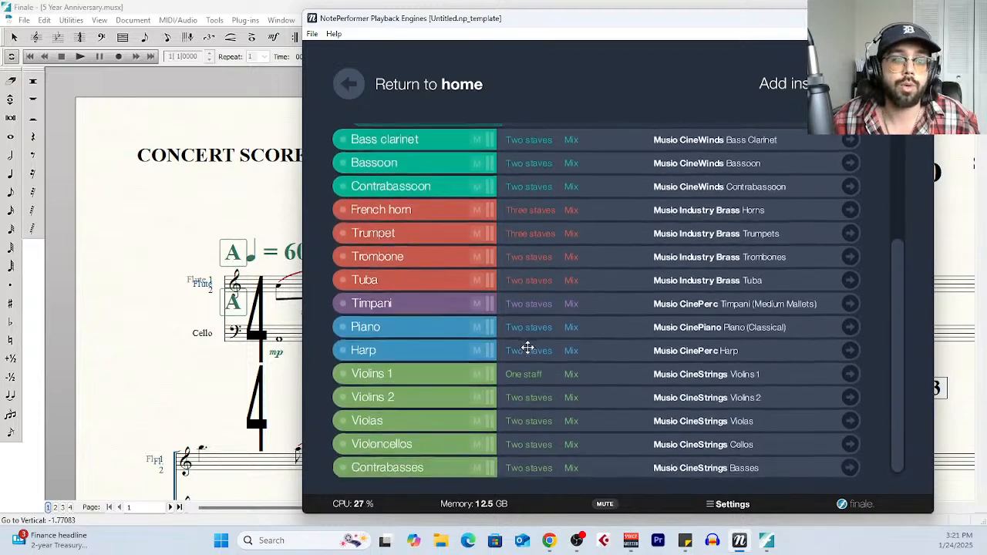
click(874, 18)
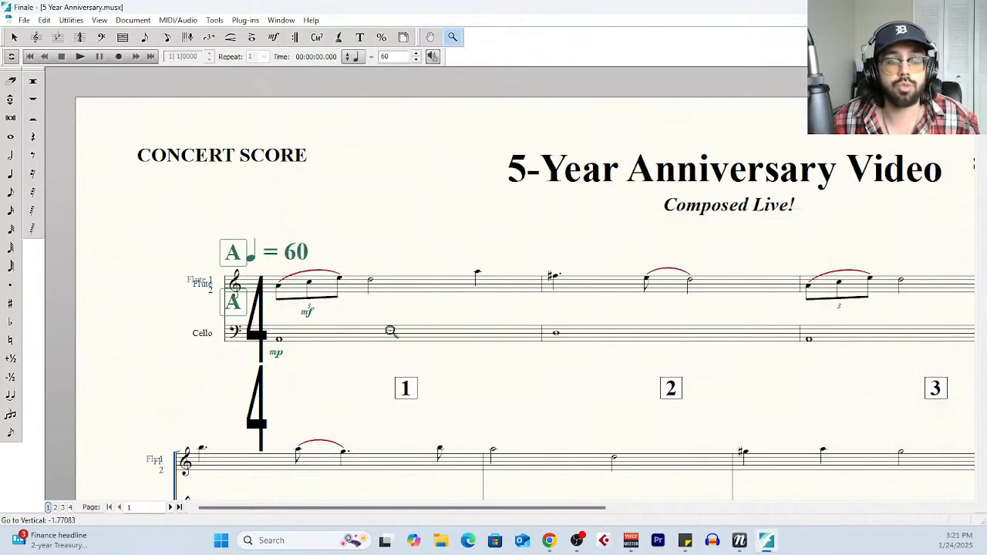
Look over the condensed score from the opening measures through rehearsal mark E on page 2
scroll(584, 347, right, 4)
scroll(584, 347, right, 4)
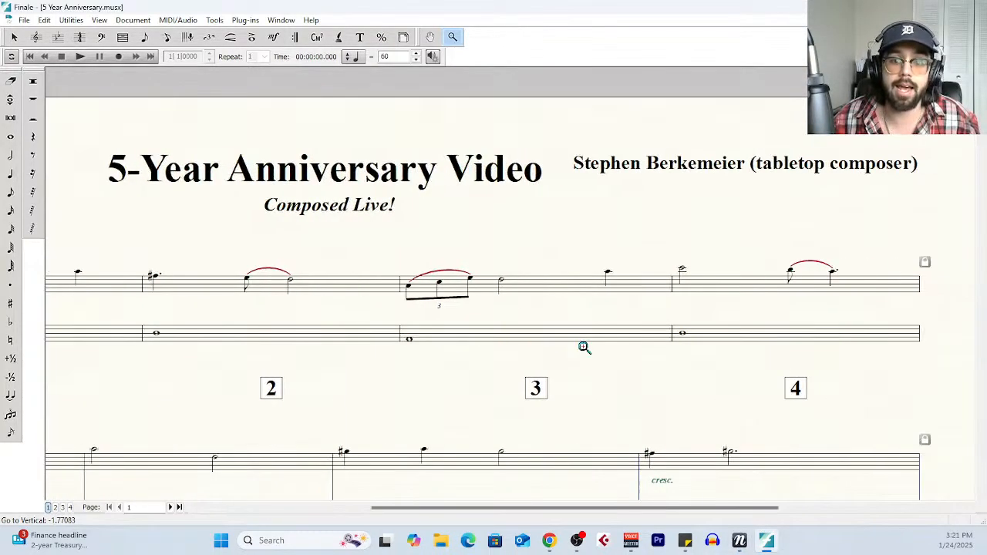
scroll(553, 345, left, 8)
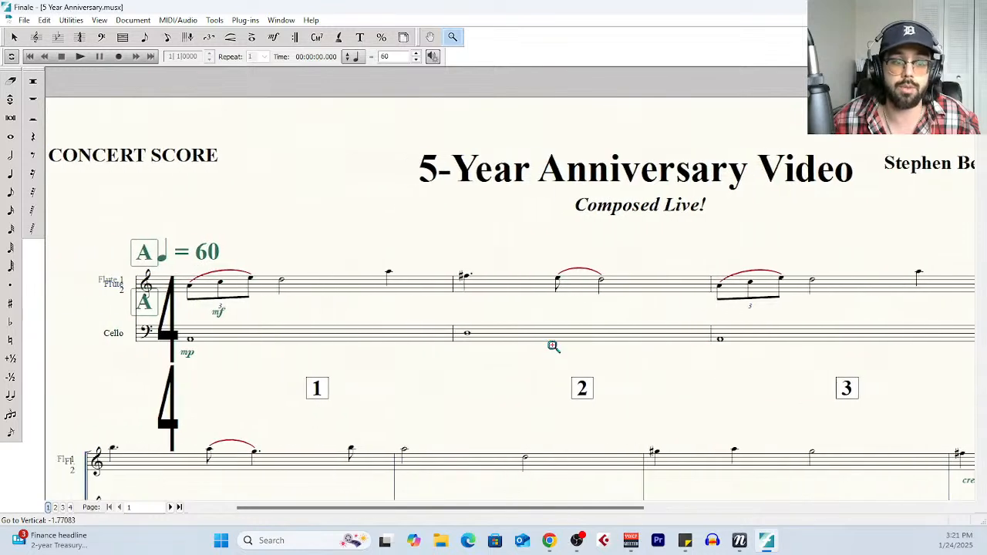
scroll(552, 345, down, 3)
scroll(553, 347, down, 1)
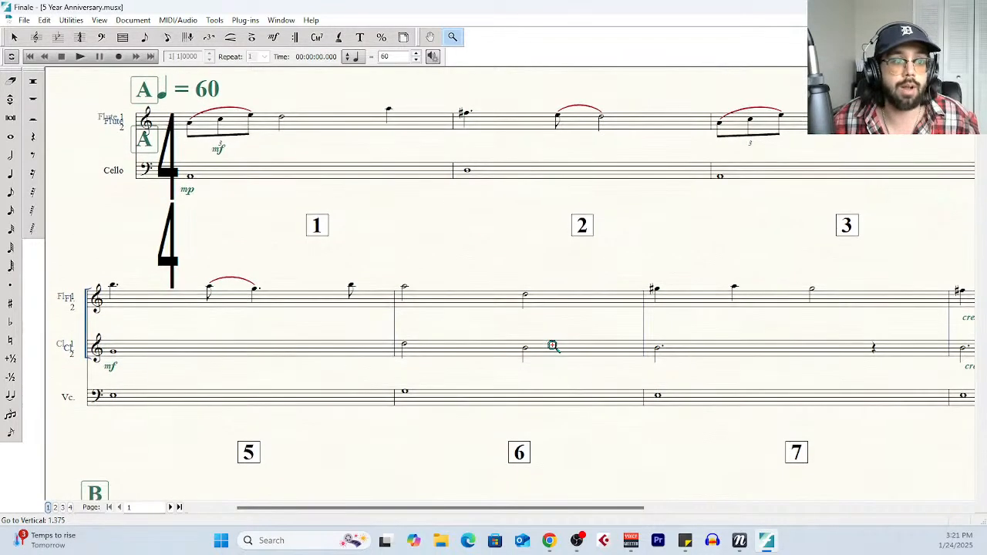
scroll(553, 347, up, 3)
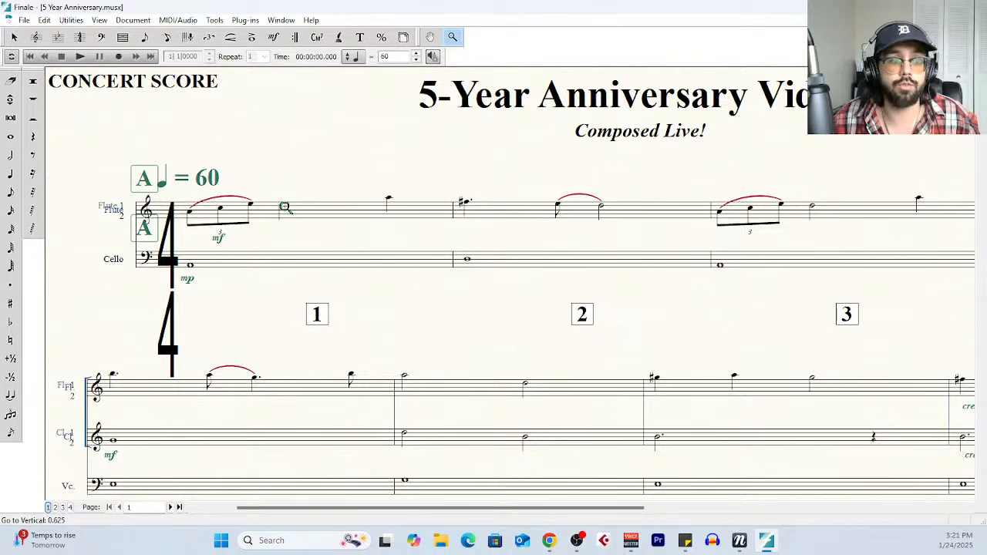
scroll(436, 334, down, 5)
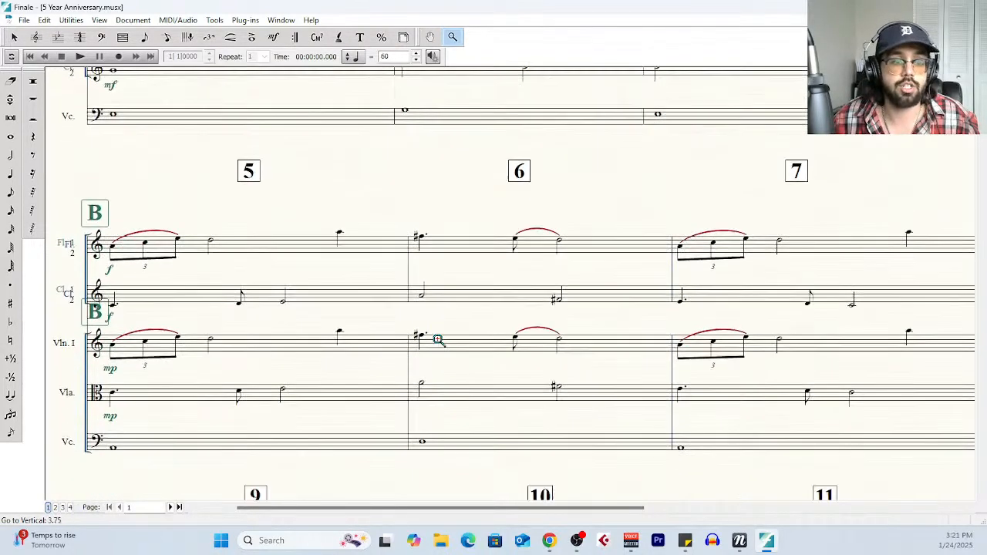
scroll(481, 328, right, 2)
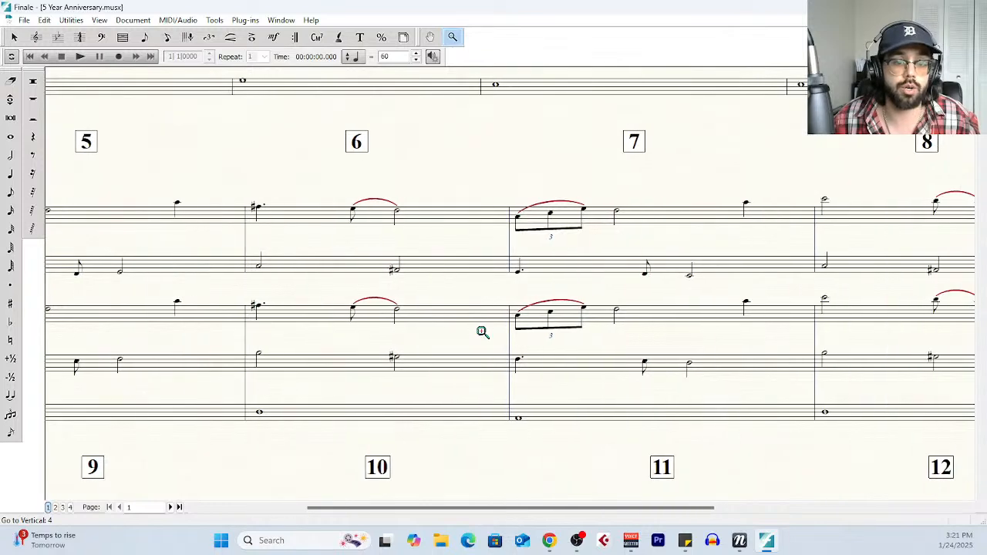
scroll(463, 335, left, 2)
scroll(412, 324, down, 5)
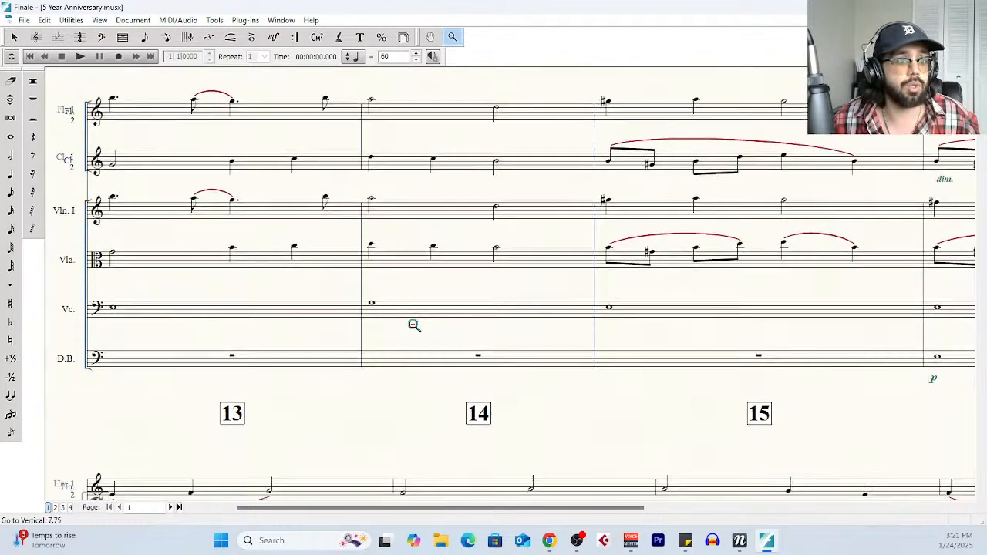
scroll(413, 325, down, 2)
scroll(413, 325, down, 4)
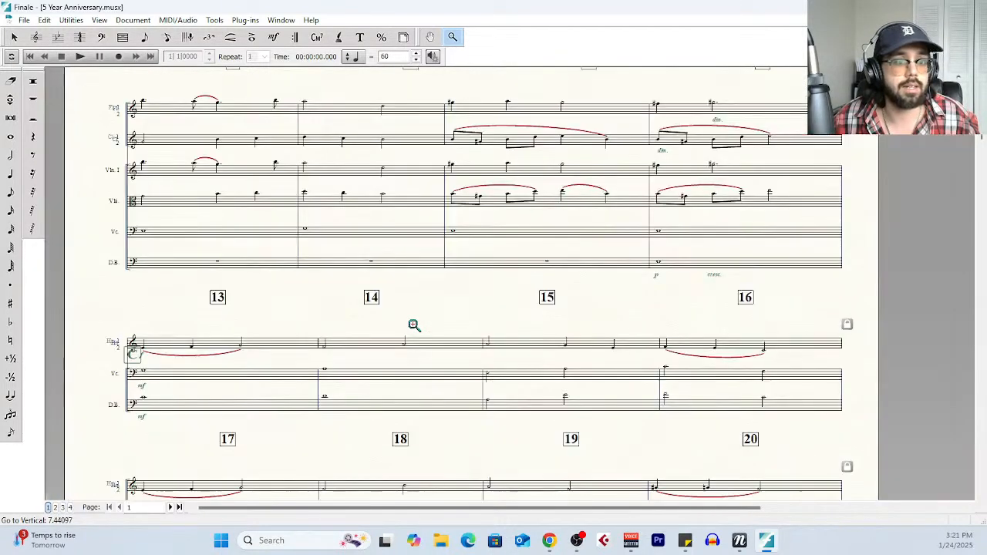
scroll(413, 325, down, 8)
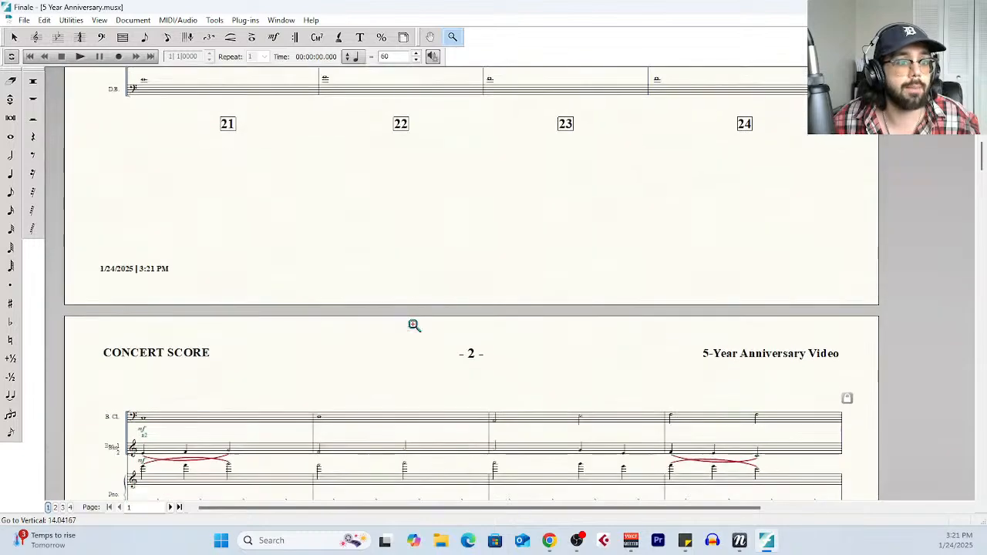
scroll(413, 325, down, 5)
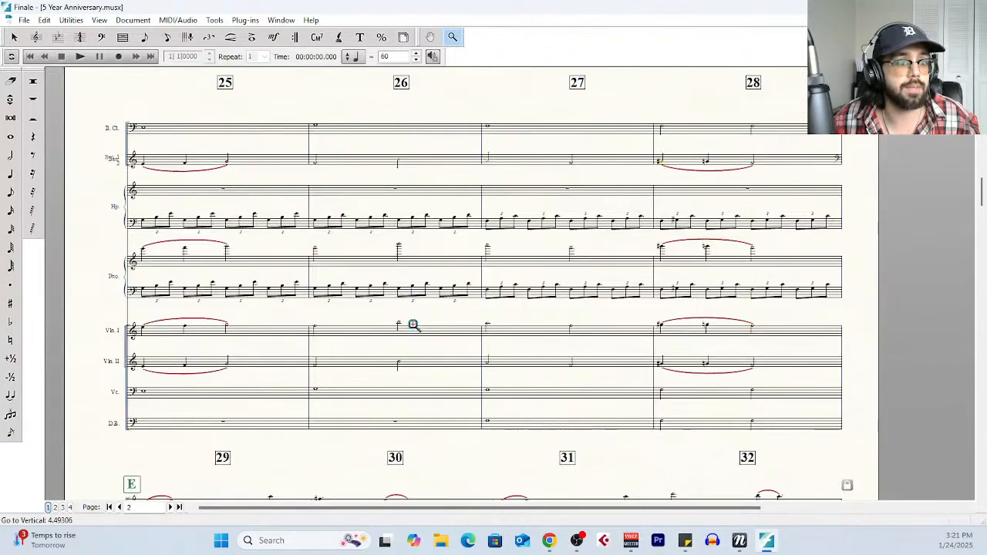
scroll(430, 350, down, 6)
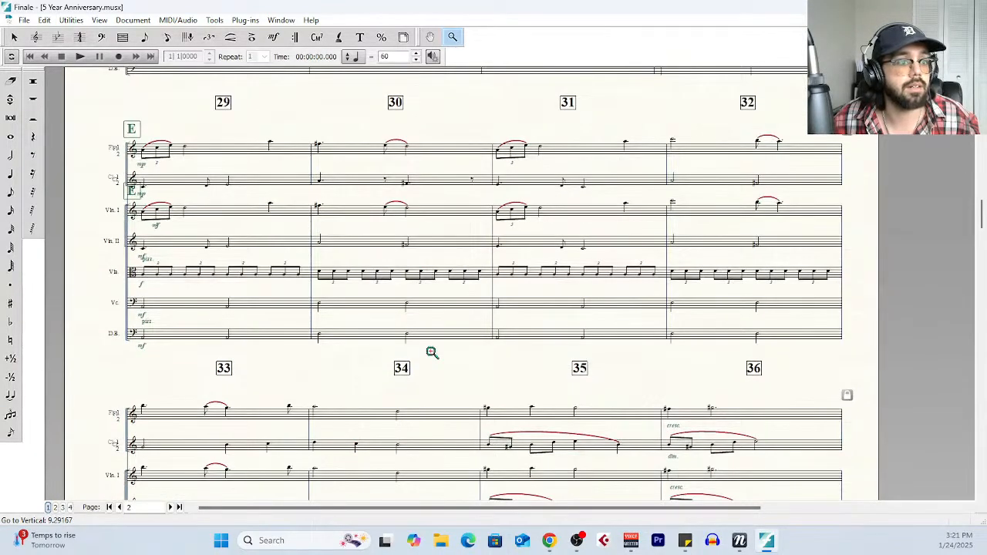
Check the playback region and start measure in the playback settings
scroll(187, 285, up, 8)
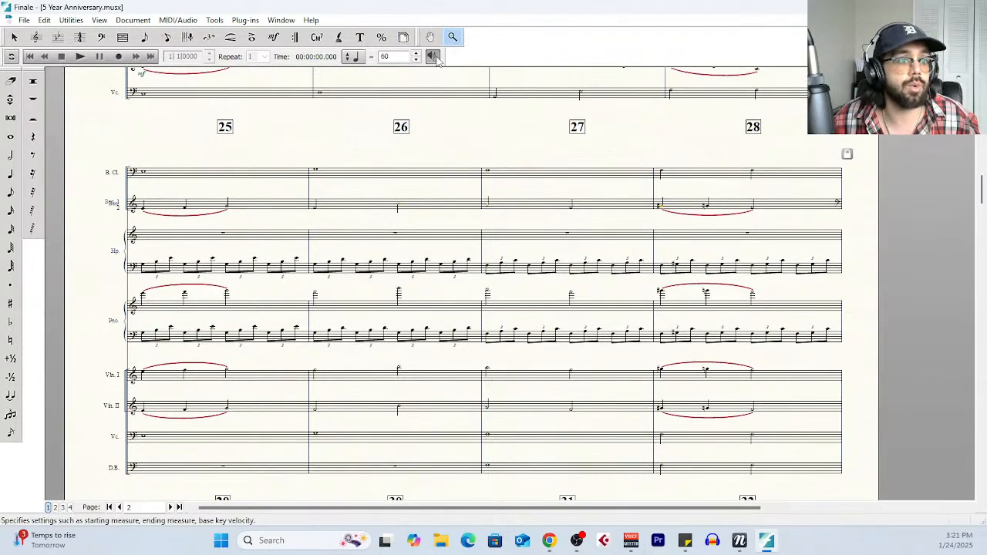
click(432, 56)
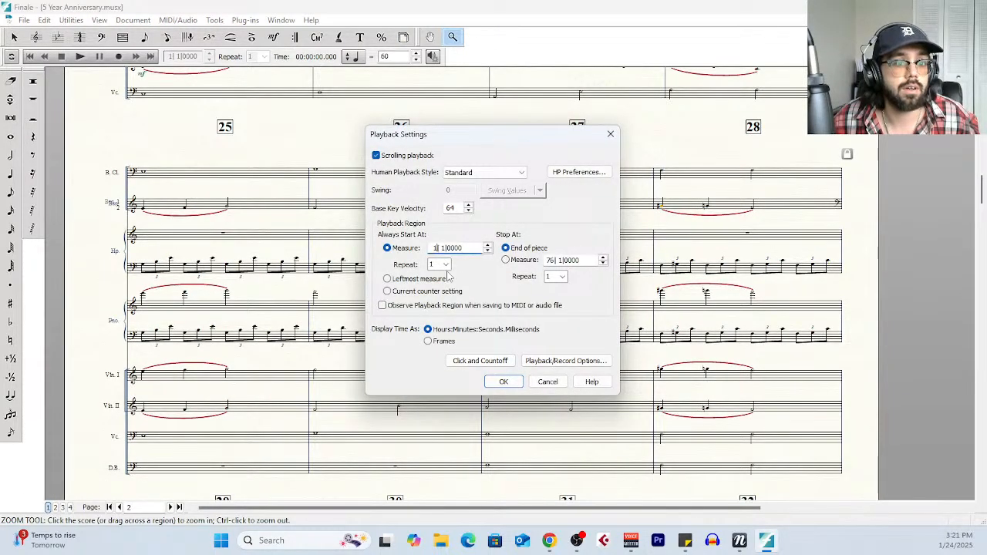
click(509, 383)
Solo the Double Bass, Cello, Viola, Violin II and Violin I in the ScoreManager instrument list and close it
click(281, 20)
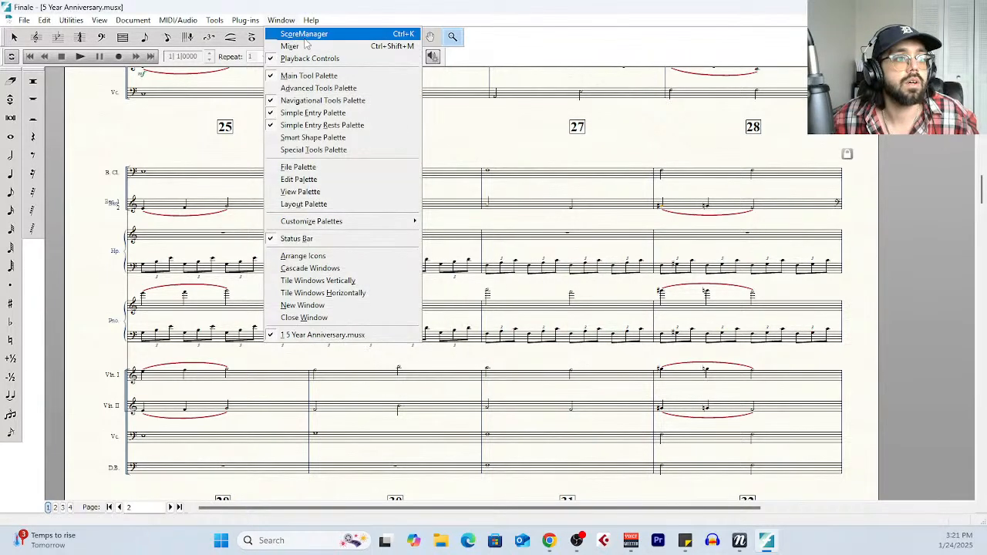
click(306, 36)
scroll(255, 162, down, 10)
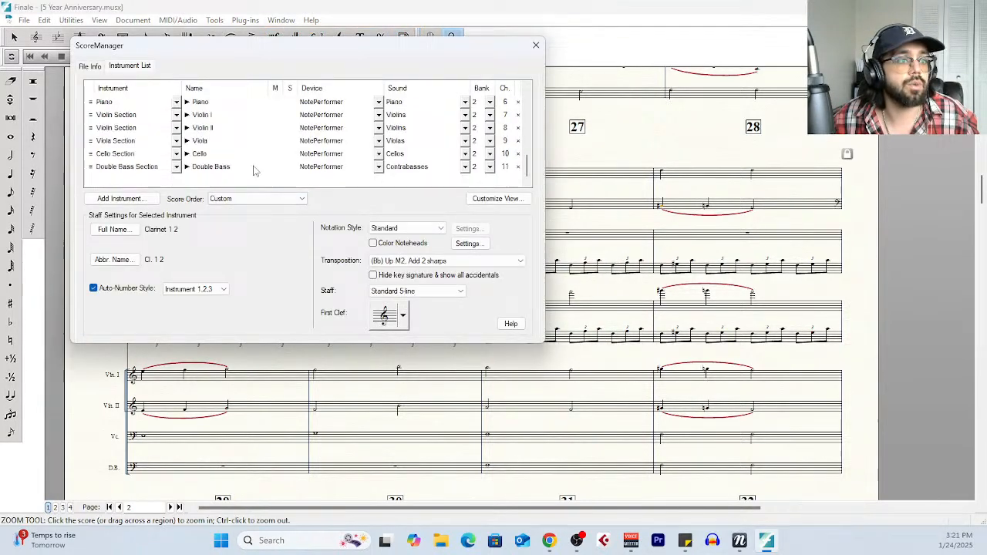
click(294, 167)
click(294, 154)
click(293, 140)
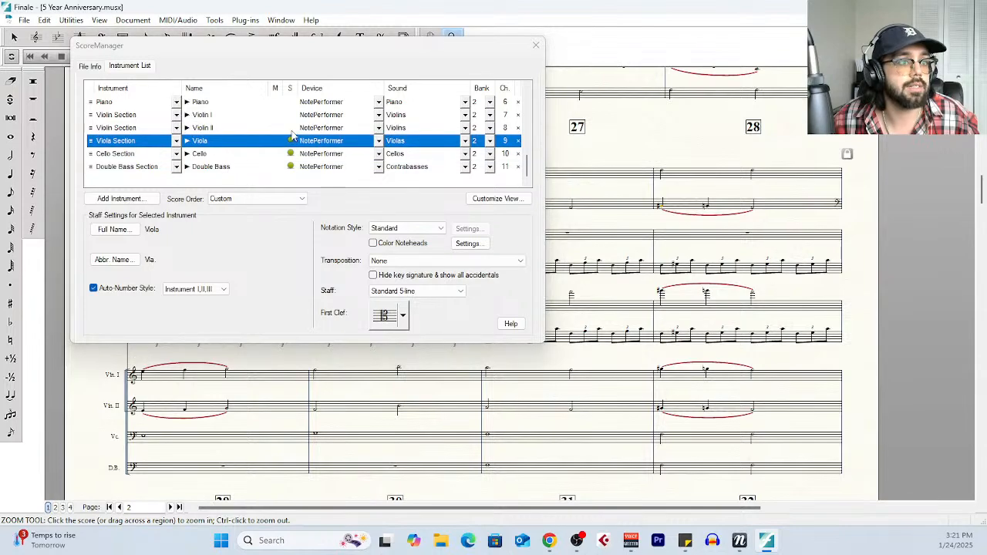
click(293, 128)
click(292, 115)
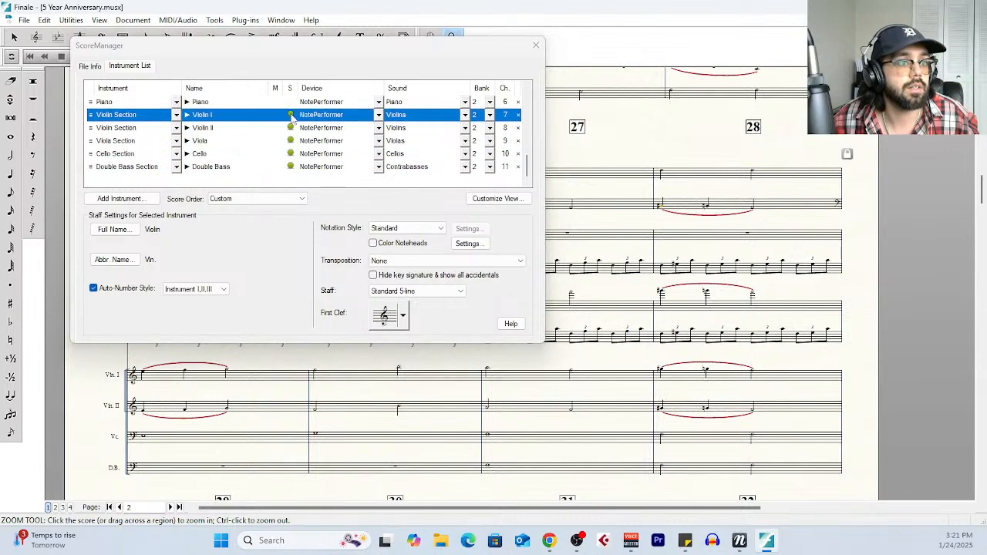
click(535, 44)
Set playback to always start at measure 29, the beginning of rehearsal mark E
scroll(221, 320, up, 6)
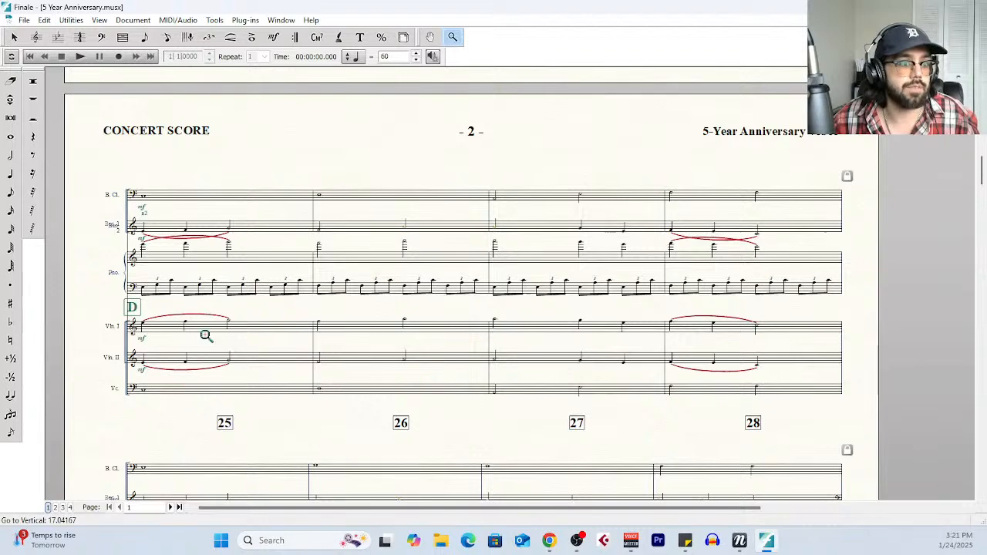
scroll(183, 368, down, 1)
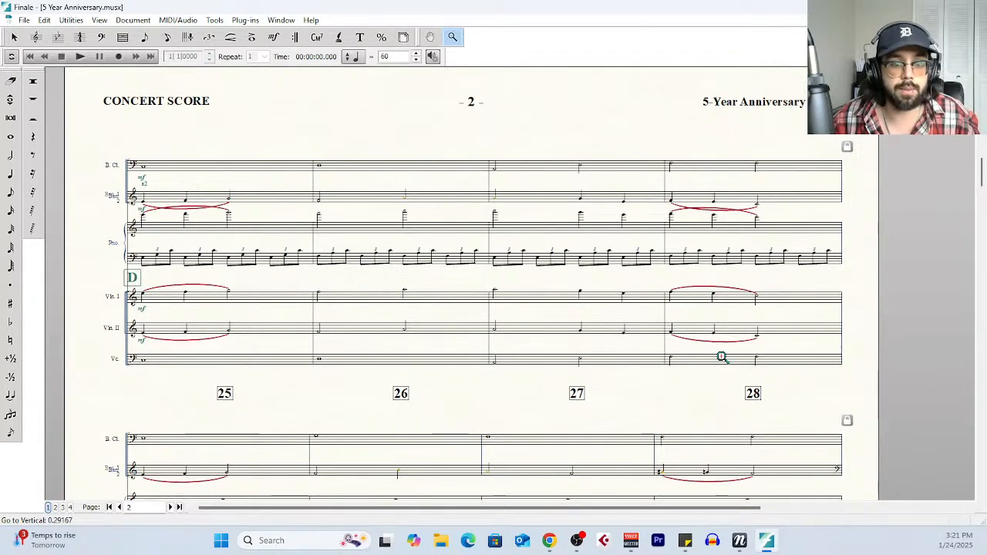
scroll(726, 352, down, 7)
scroll(710, 336, down, 6)
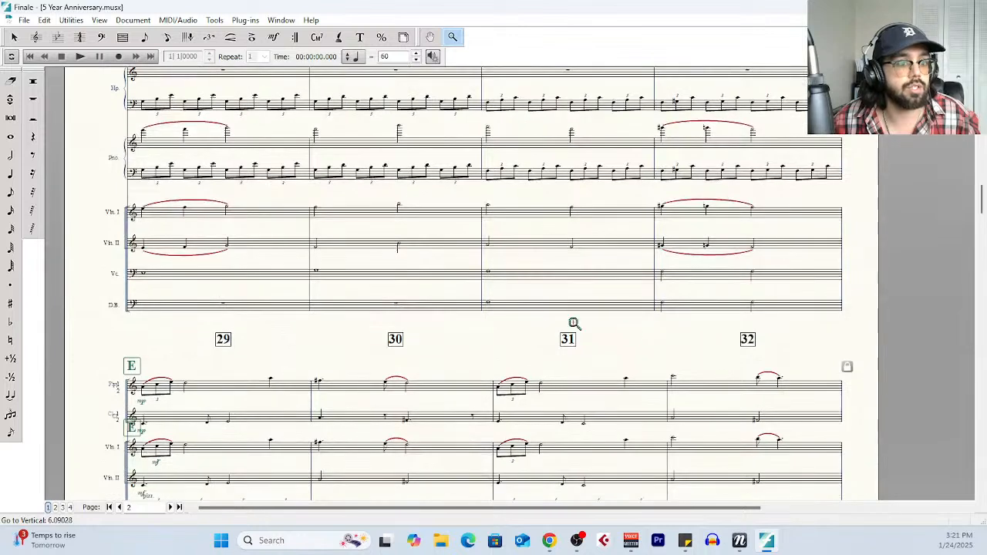
click(433, 57)
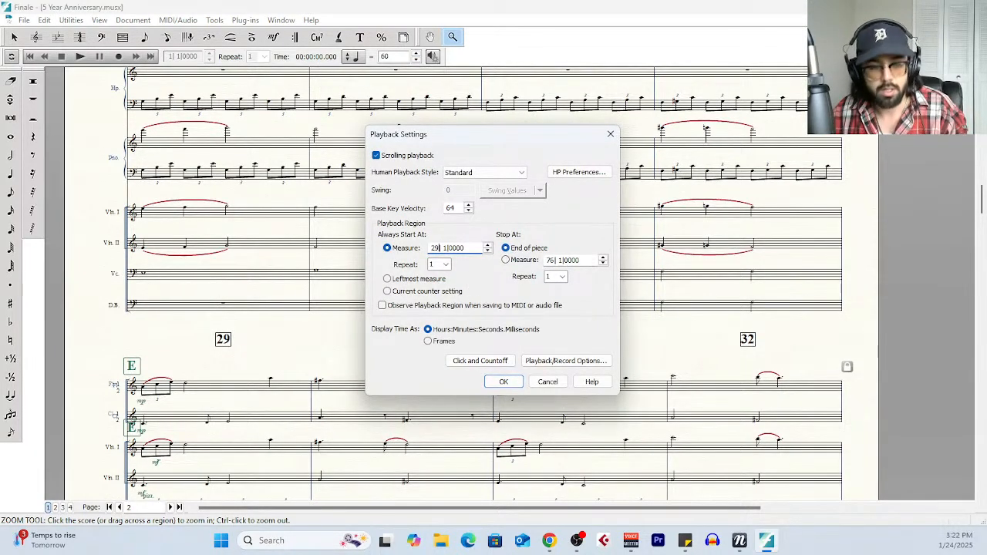
click(503, 382)
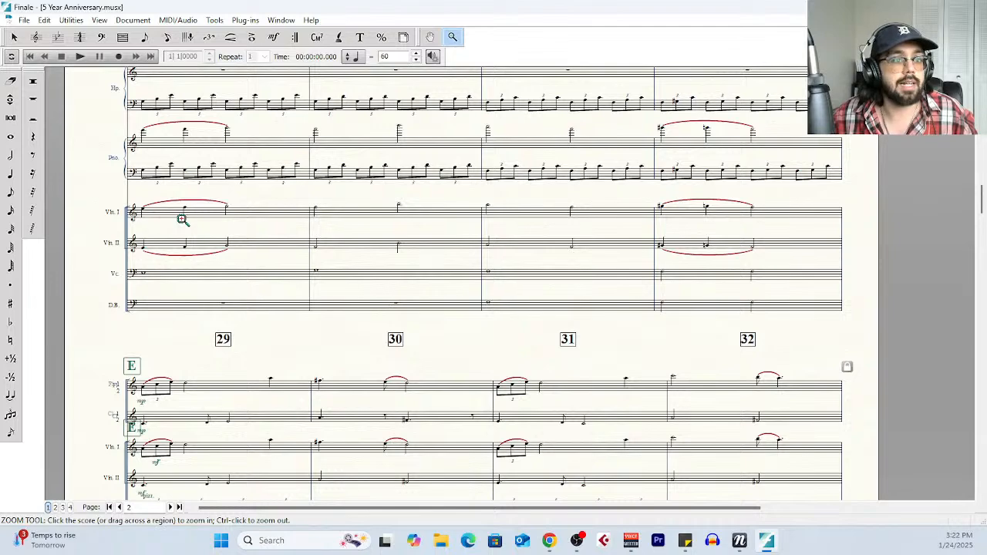
scroll(465, 266, down, 3)
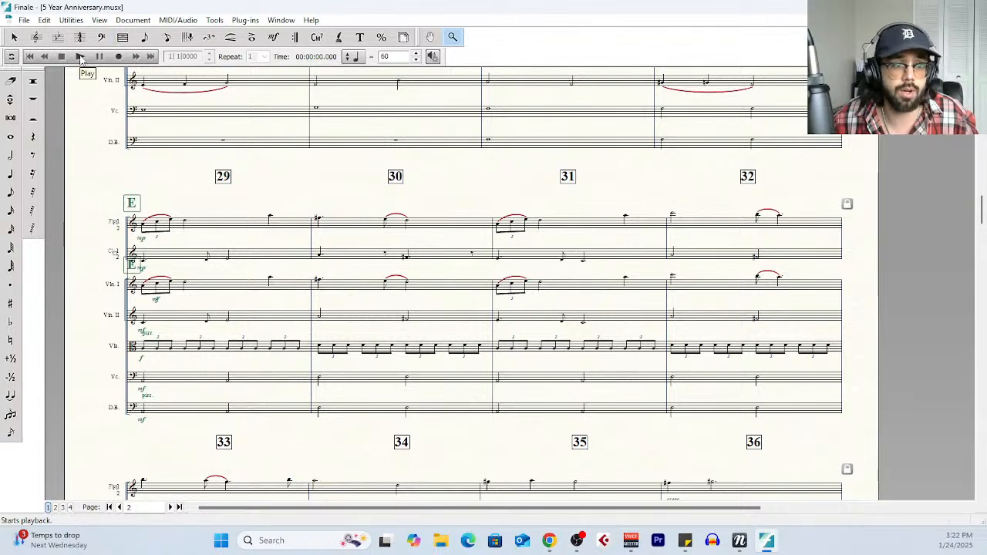
Switch to NotePerformer Playback Engines, look through the loaded template's instruments, and return to Finale
click(739, 540)
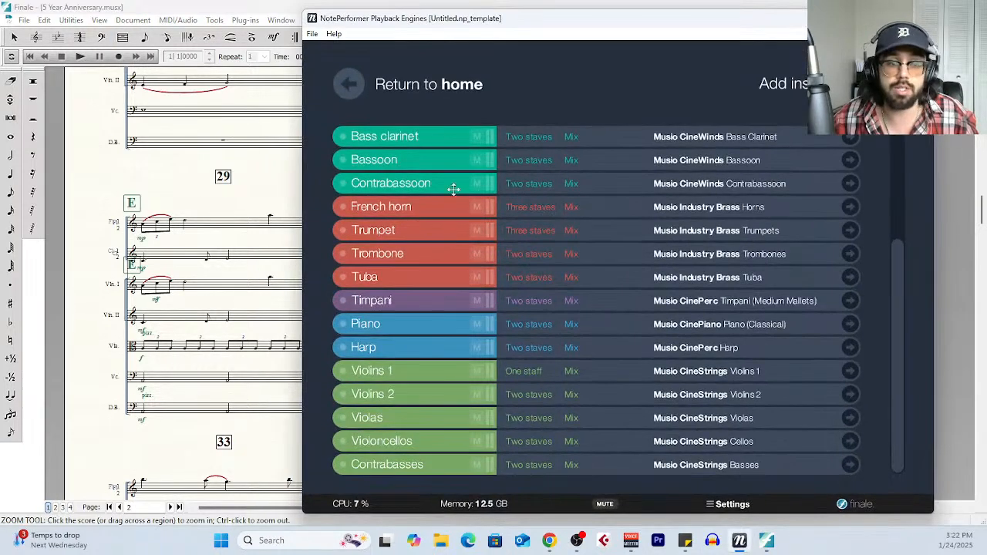
scroll(518, 343, up, 5)
scroll(518, 343, down, 5)
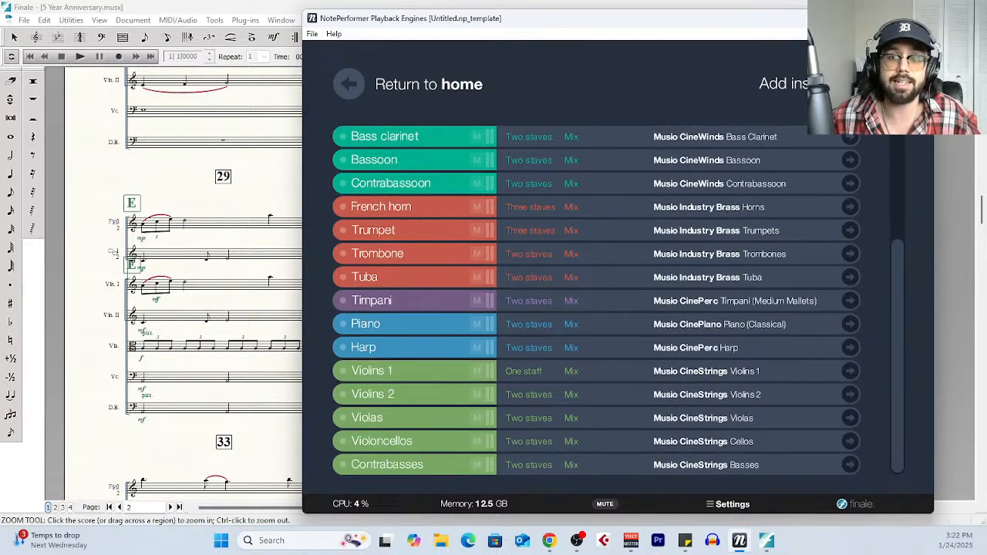
click(739, 540)
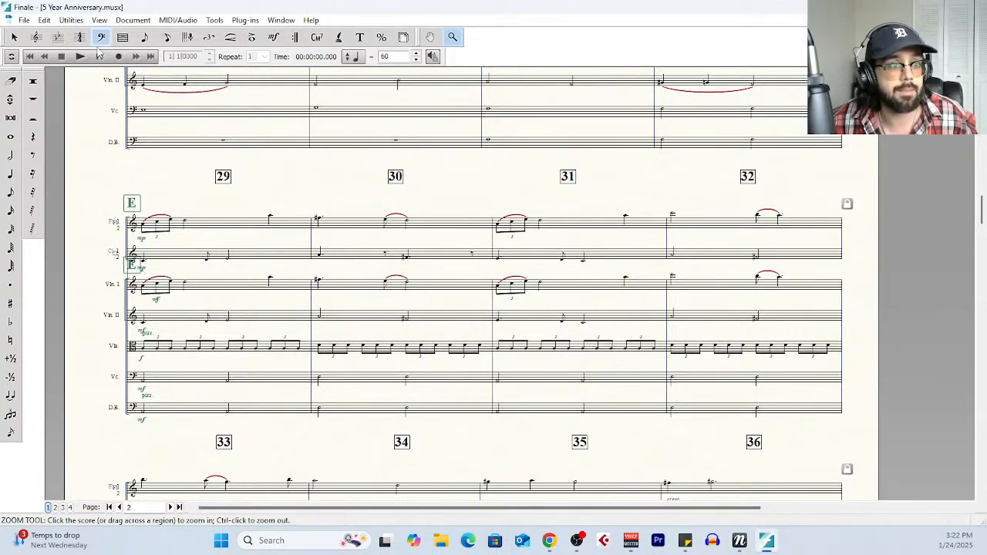
Play the soloed strings from measure 29 into measure 35 and stop playback
scroll(374, 139, up, 3)
key(space)
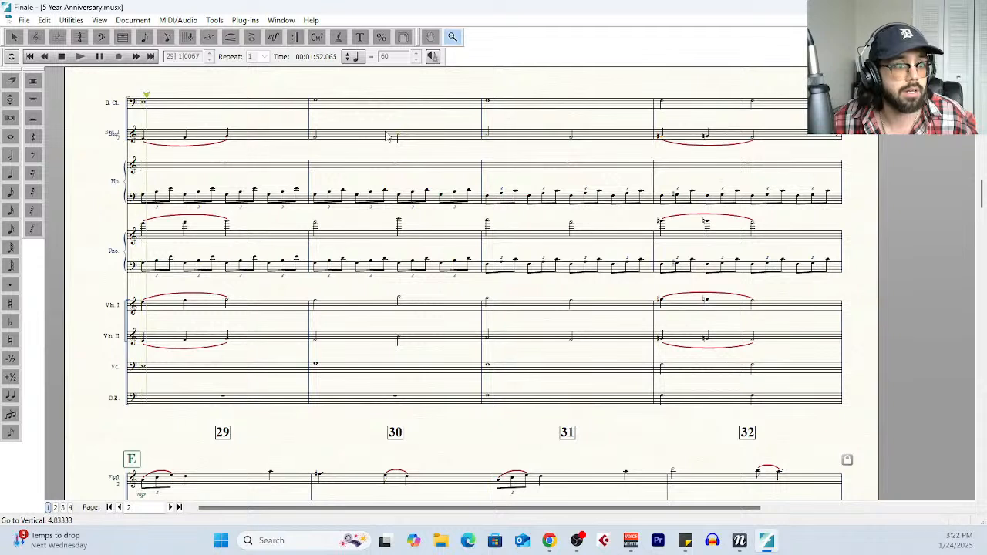
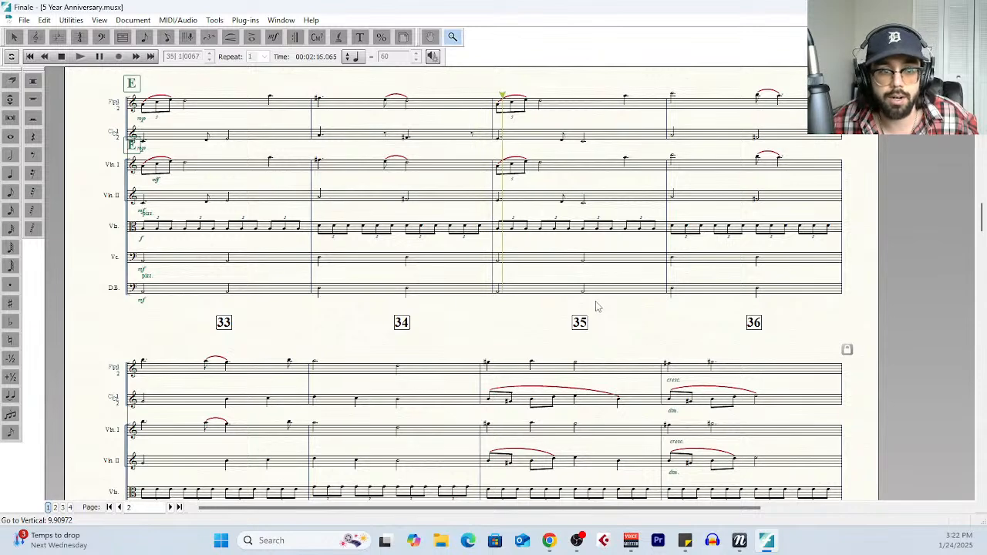
click(62, 56)
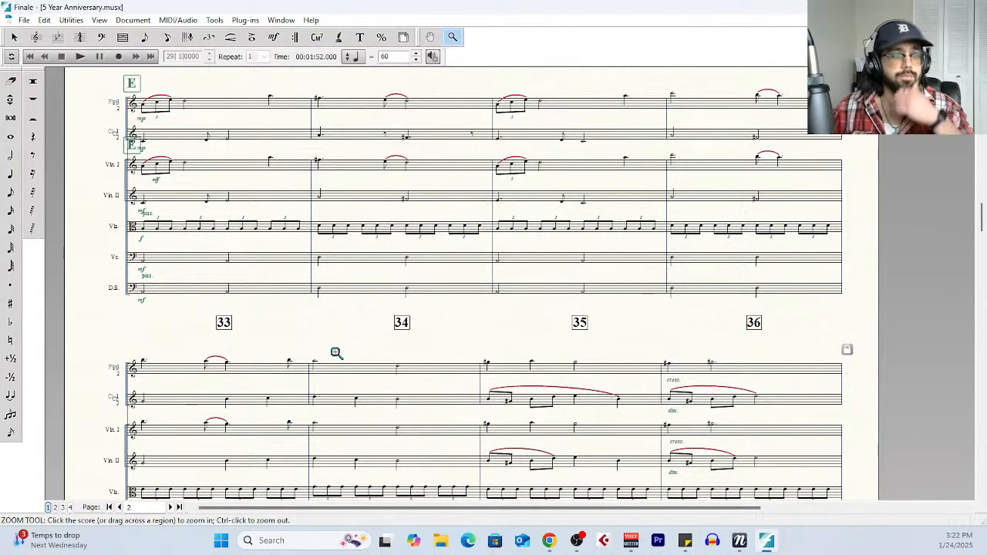
Move the cello staff in the first system farther below the flute staff and activate the Expression tool
scroll(332, 349, up, 15)
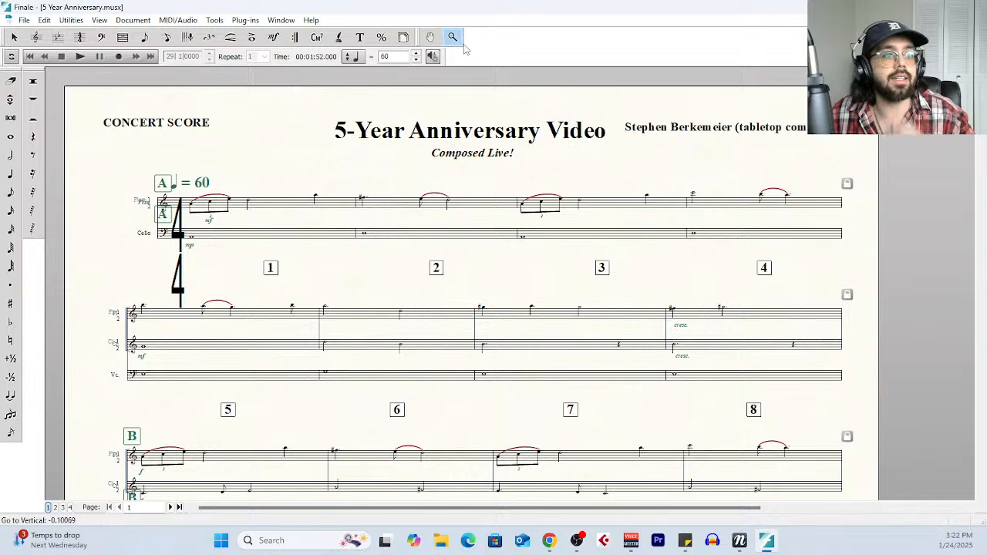
click(36, 37)
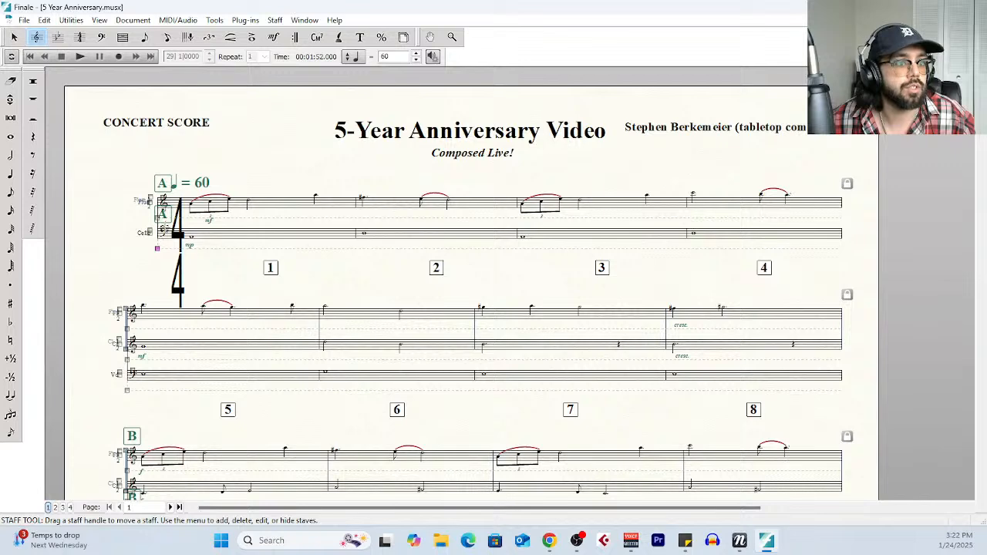
drag(157, 248, 161, 323)
click(274, 37)
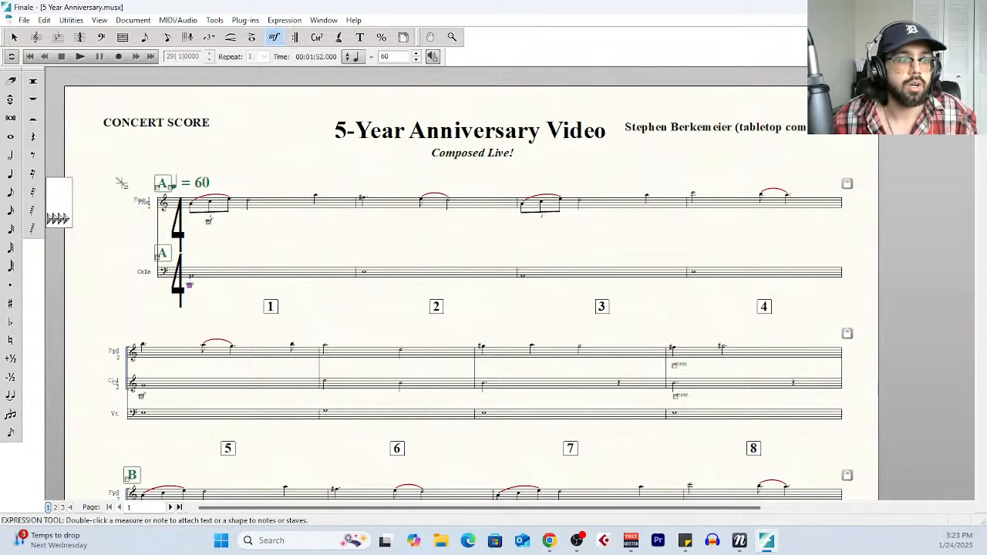
Set playback to always start at measure 1, play the opening briefly and stop
click(433, 57)
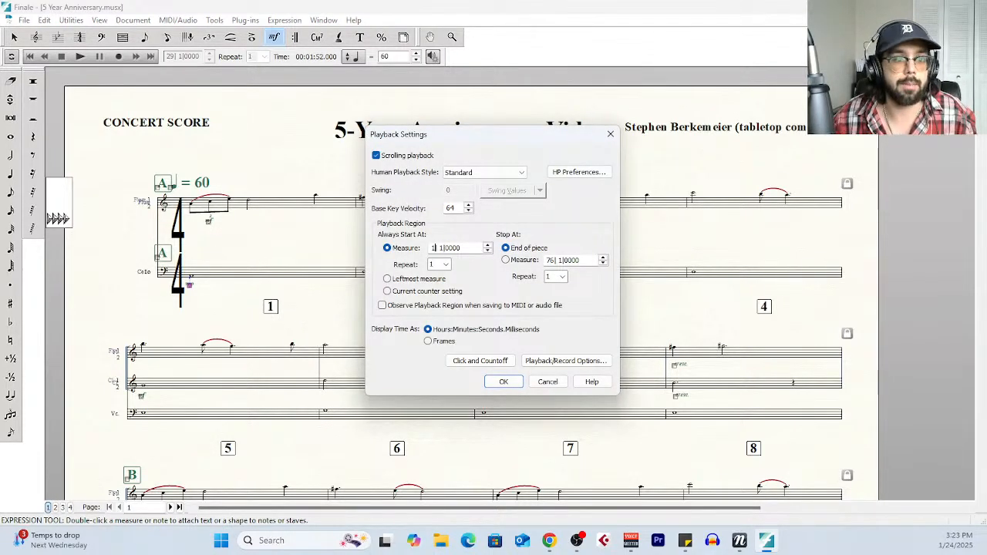
click(503, 382)
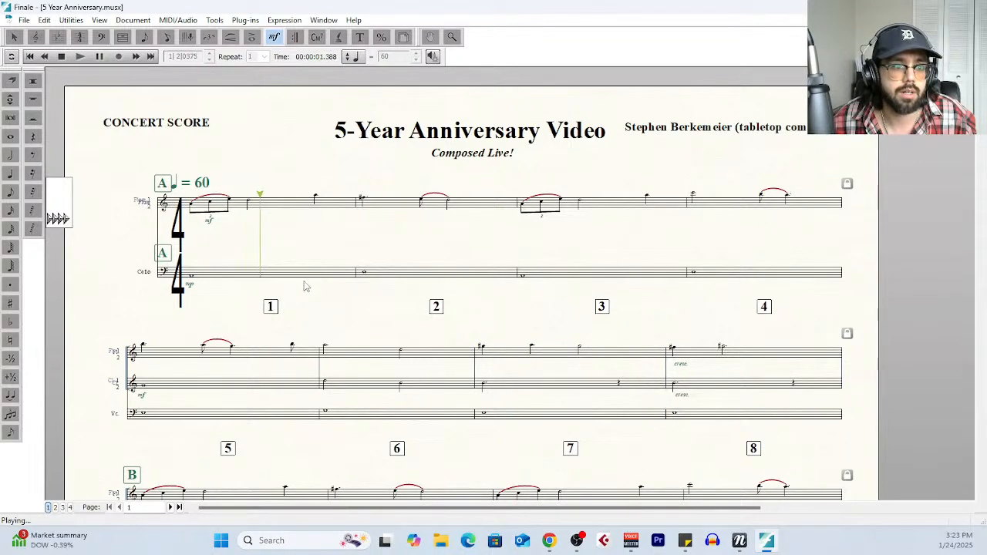
key(space)
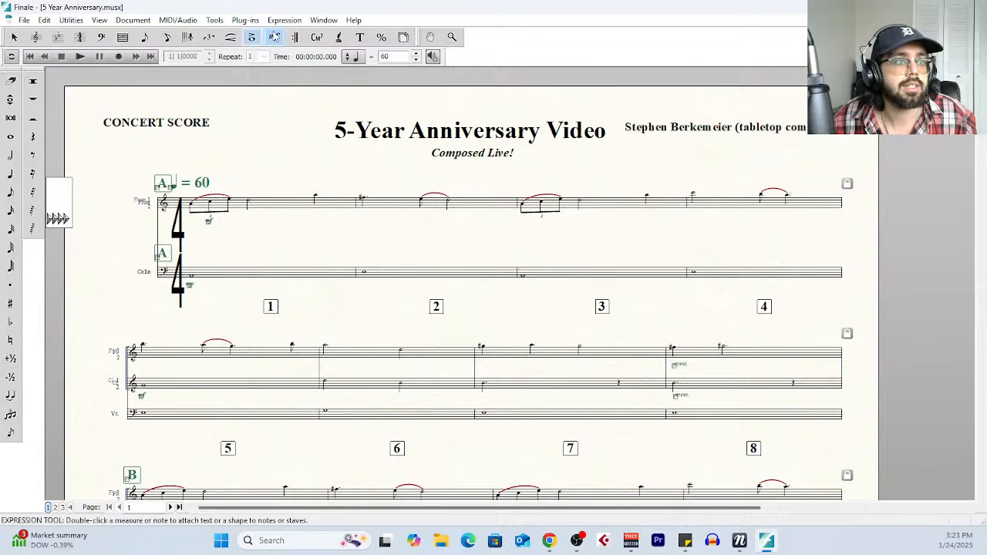
Turn off solo for Violin I, Violin II, Viola, Cello and Double Bass in ScoreManager and close it
click(354, 20)
click(339, 34)
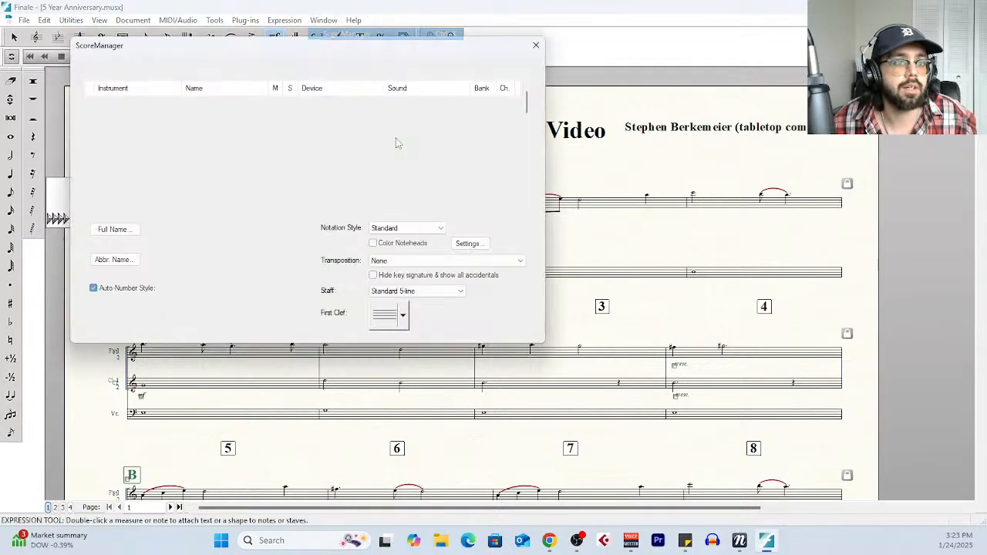
click(293, 128)
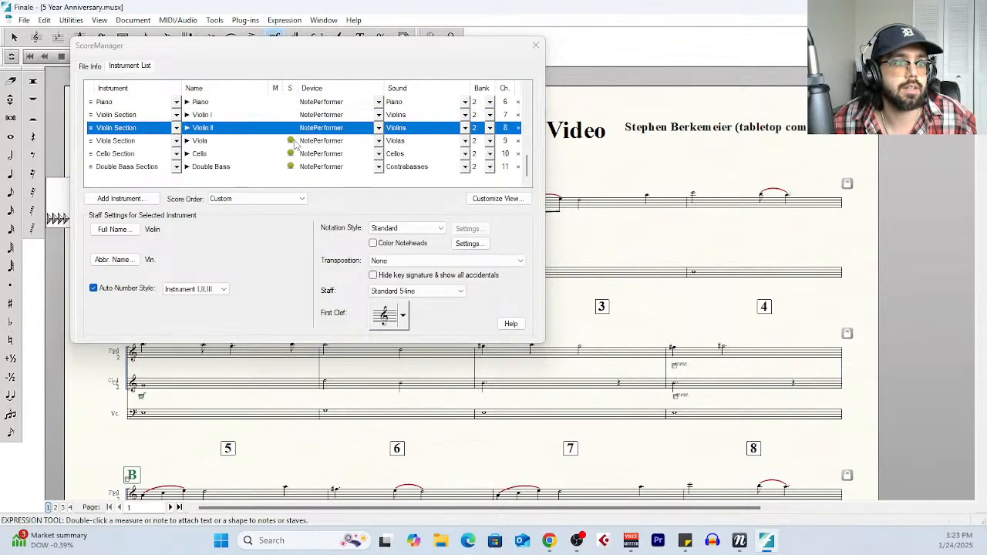
click(293, 140)
click(292, 153)
click(292, 167)
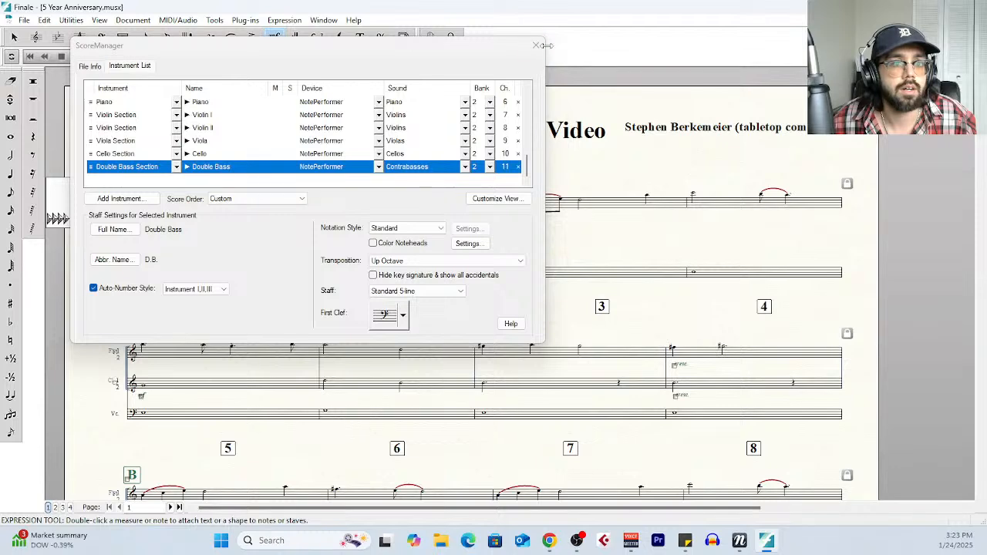
click(536, 45)
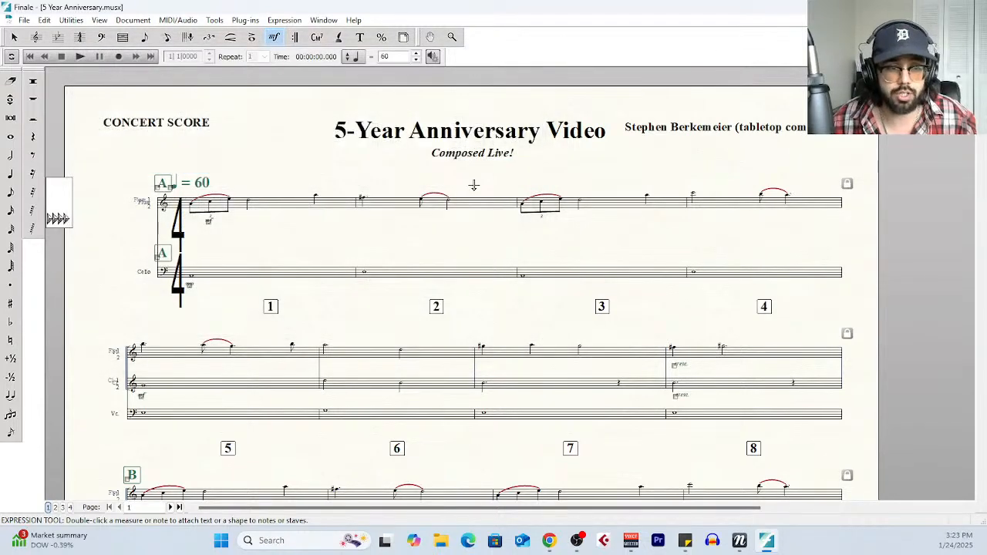
Switch to NotePerformer Playback Engines, review the loaded template and browse the available engines through Cinematic Studio Series
scroll(474, 186, down, 1)
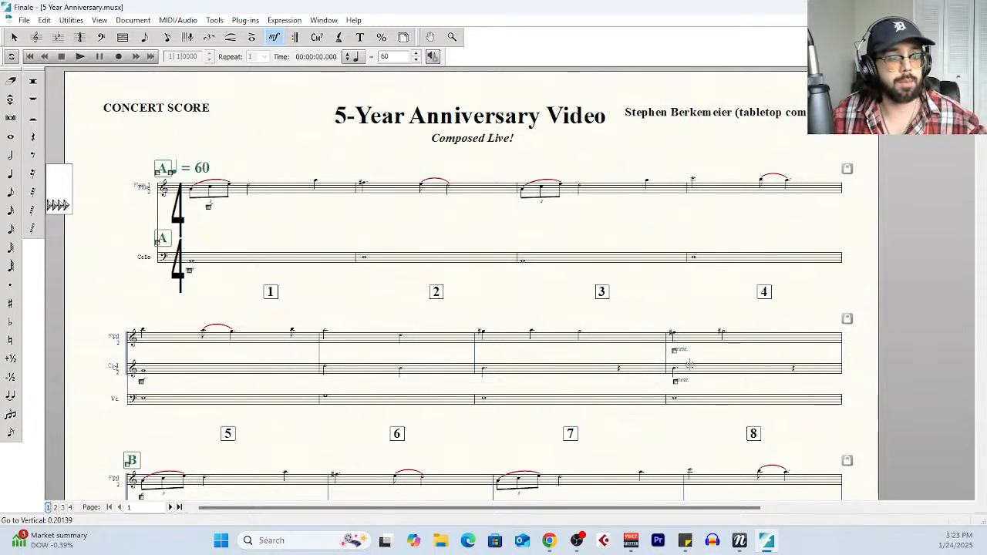
click(746, 544)
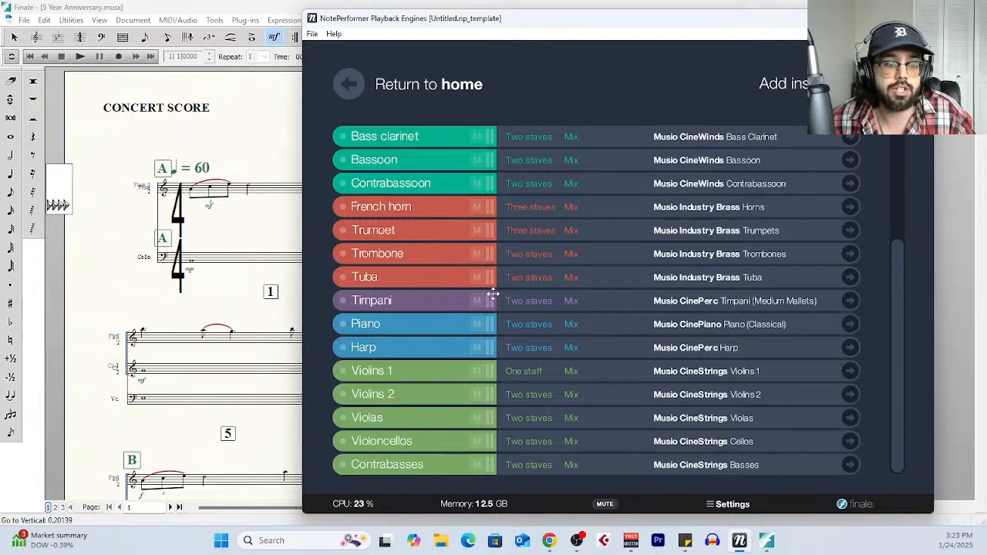
scroll(540, 301, up, 3)
click(345, 84)
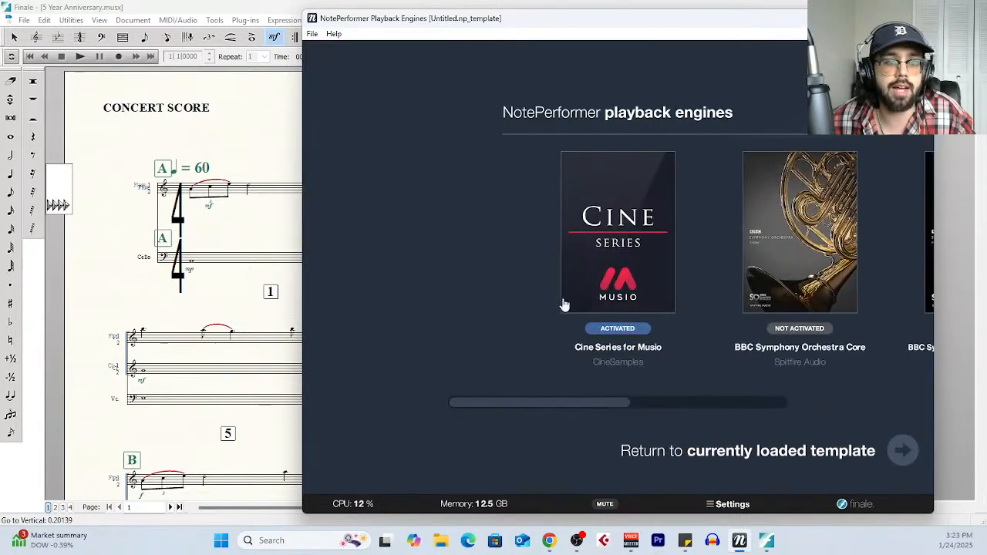
click(911, 462)
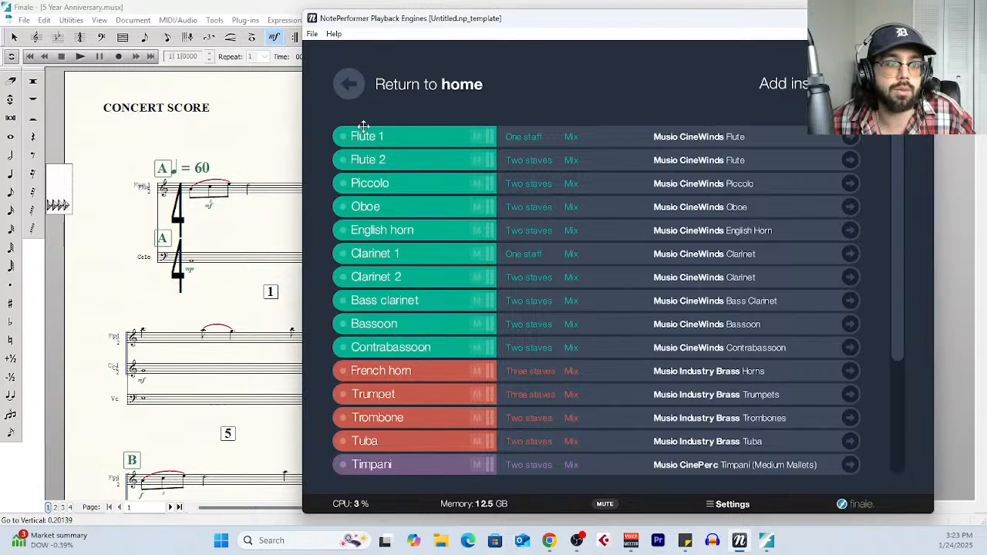
click(370, 84)
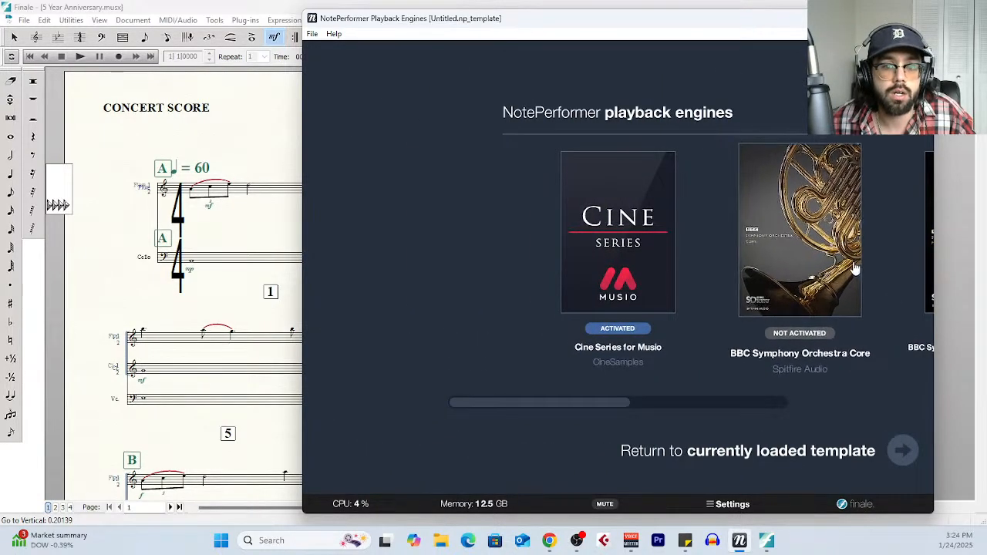
scroll(855, 268, down, 2)
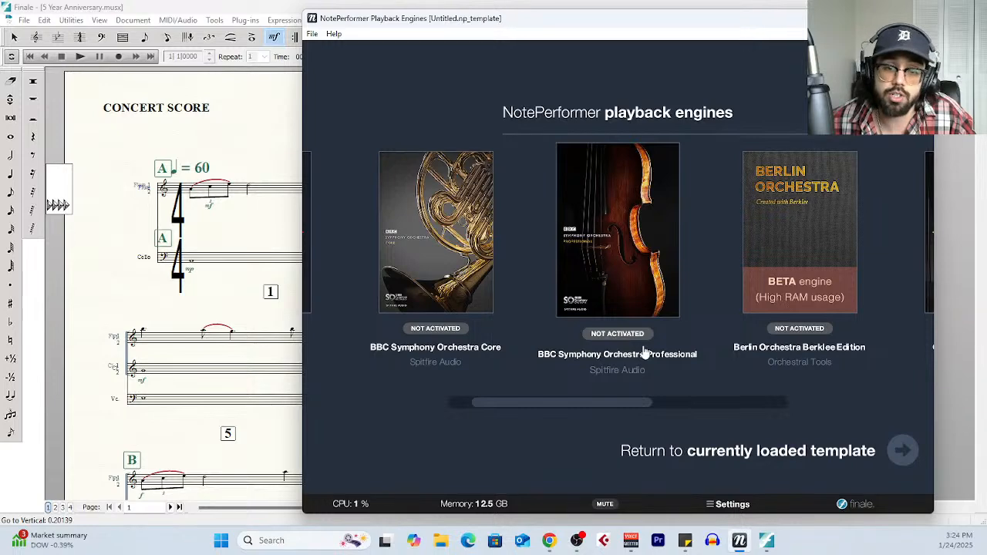
scroll(644, 351, down, 2)
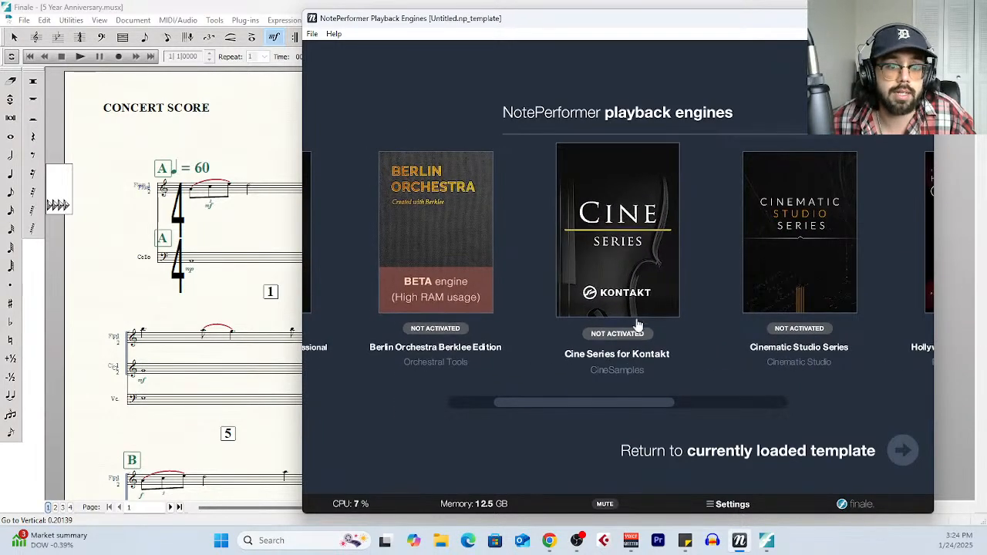
Browse the remaining playback engines through SYNCHRON-ized Special Edition 1 and return to the currently loaded template
scroll(648, 328, down, 1)
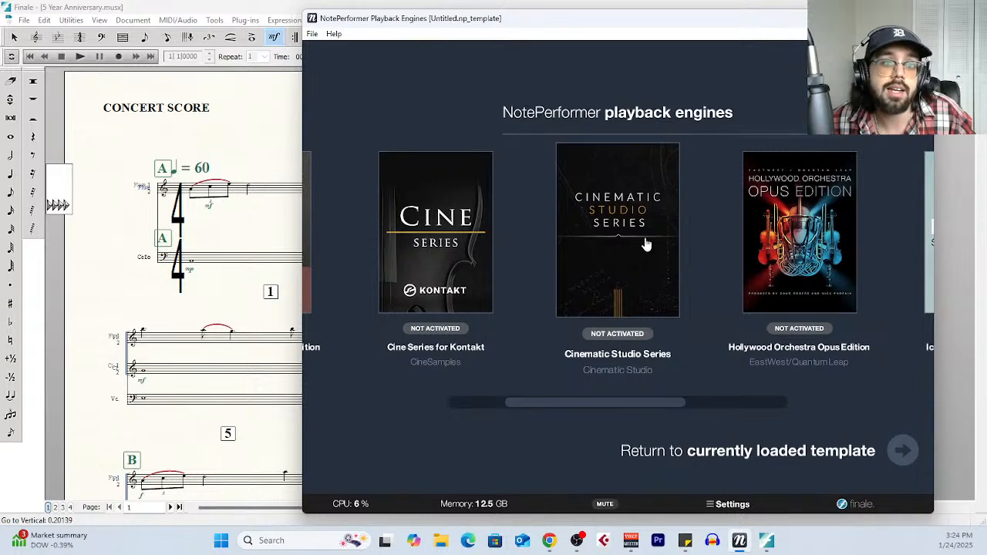
scroll(653, 293, down, 1)
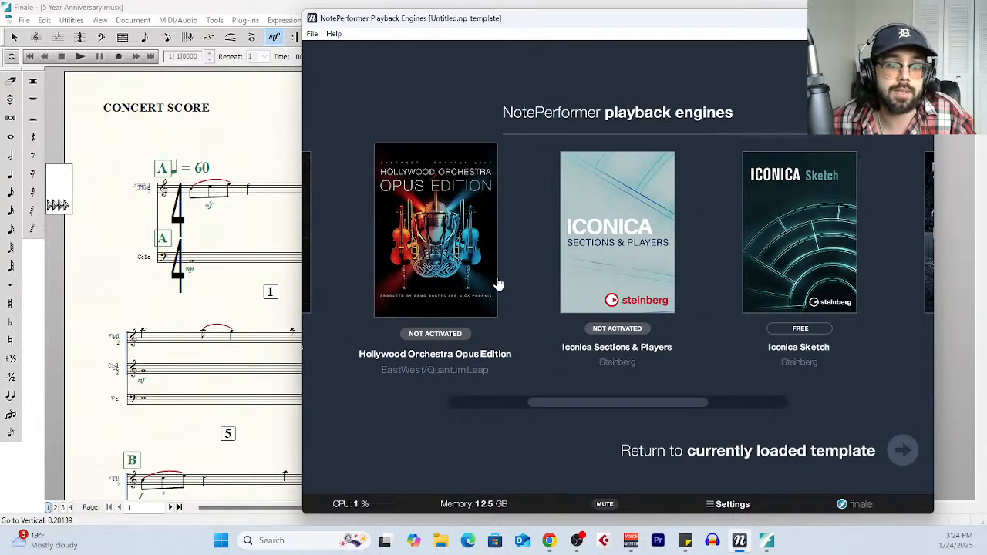
scroll(631, 310, down, 1)
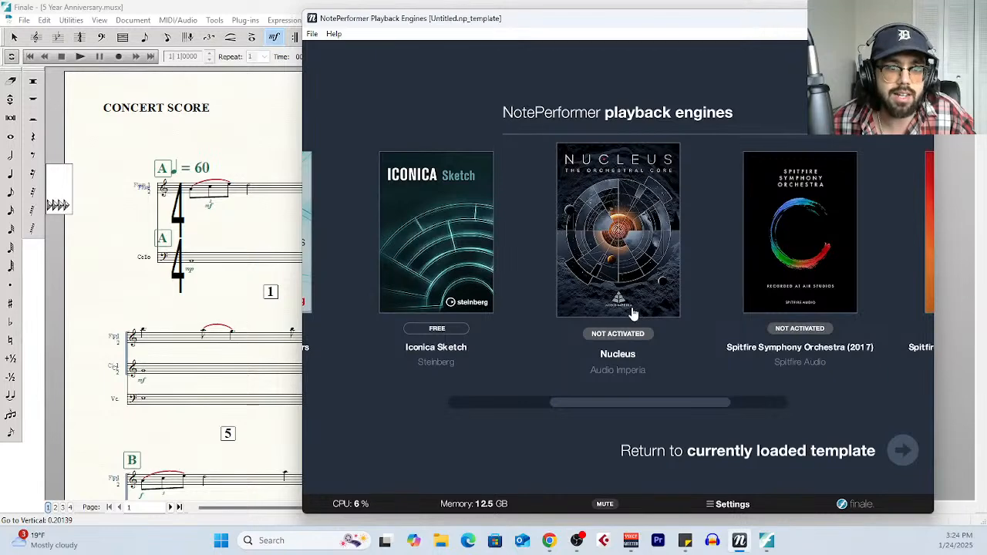
scroll(633, 309, down, 1)
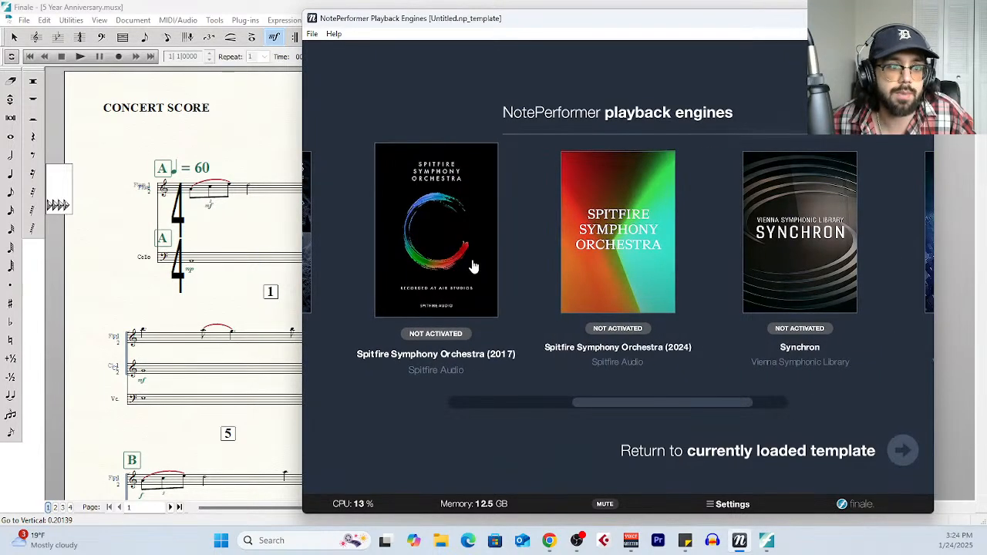
scroll(634, 297, down, 1)
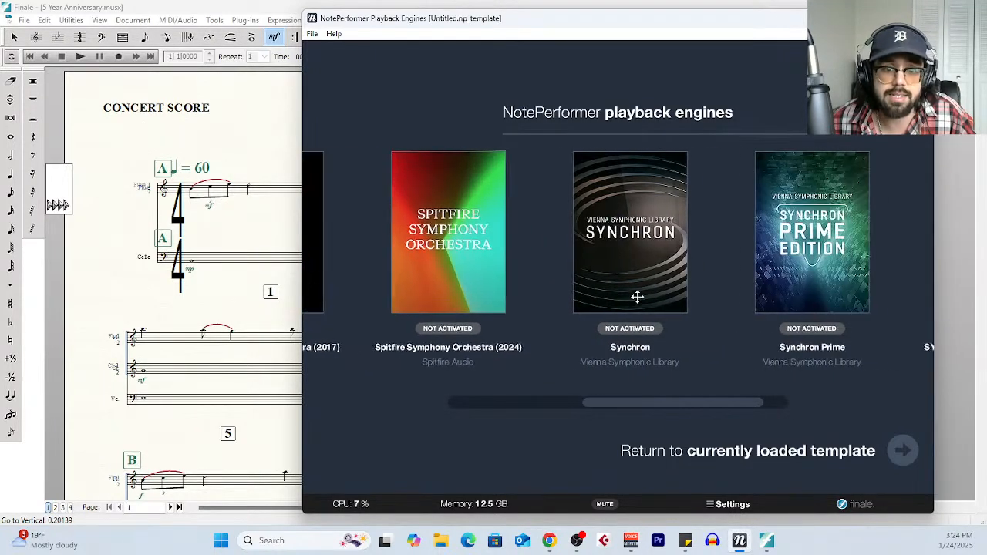
scroll(586, 309, up, 2)
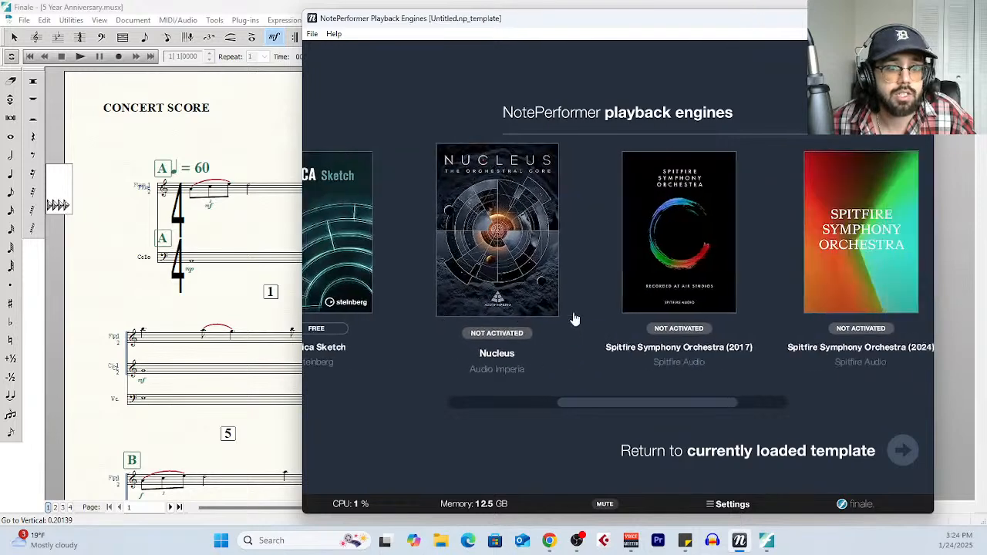
scroll(540, 312, down, 1)
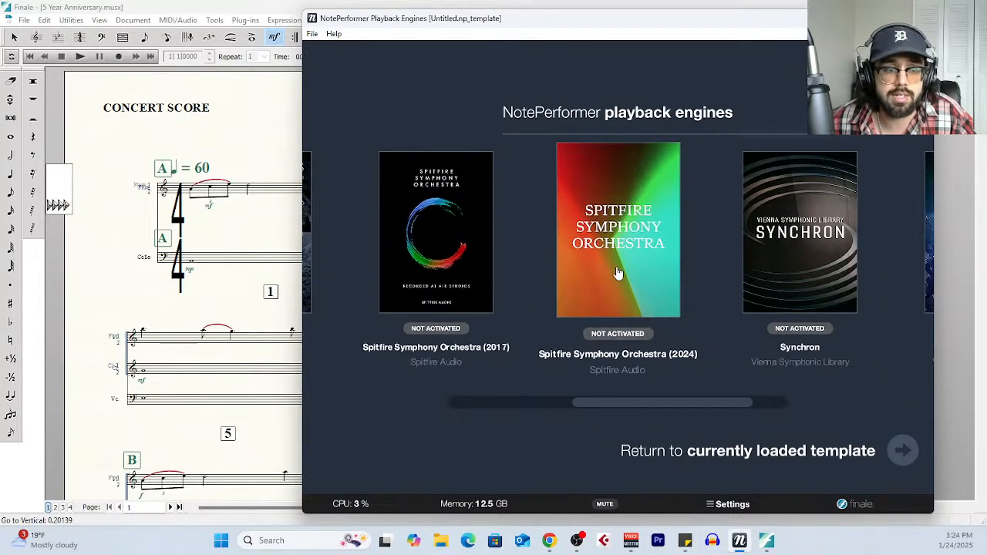
scroll(631, 280, down, 1)
scroll(631, 280, down, 1)
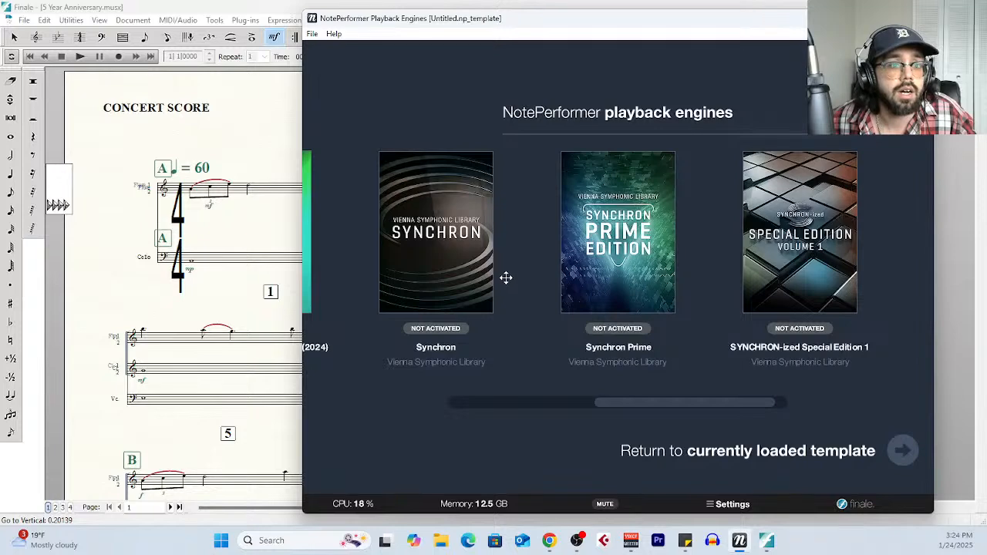
scroll(587, 290, down, 1)
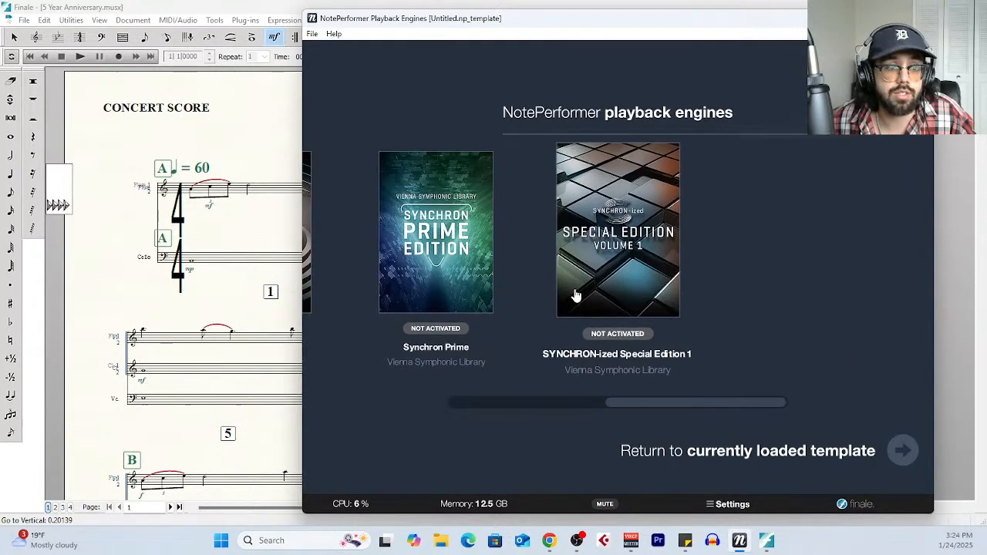
scroll(573, 294, down, 1)
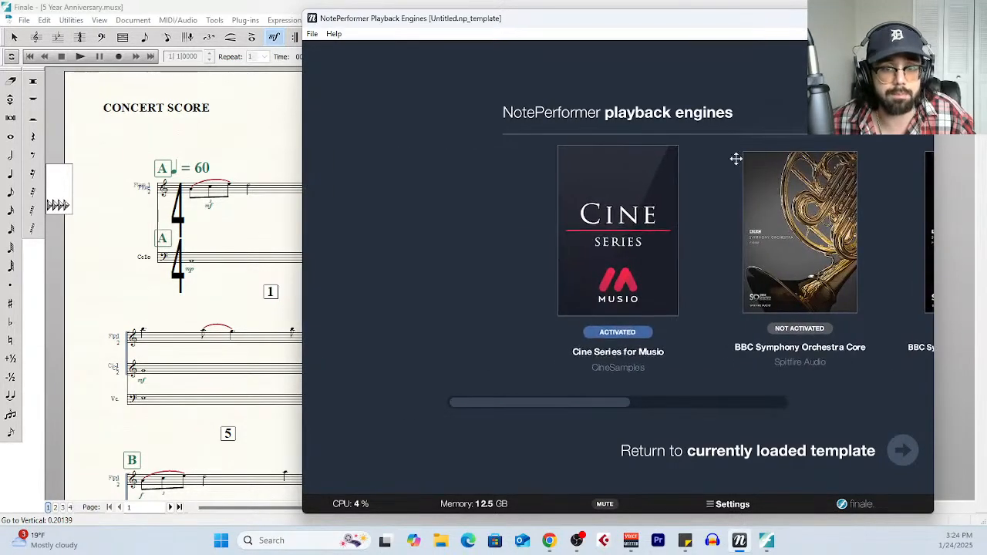
click(904, 451)
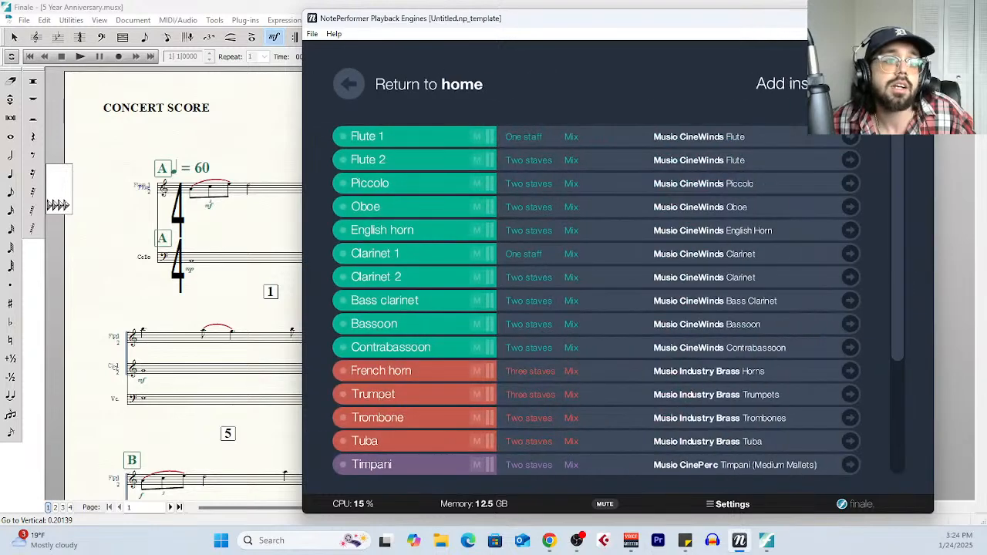
Return to the Finale score, play the opening measures and stop playback
click(861, 18)
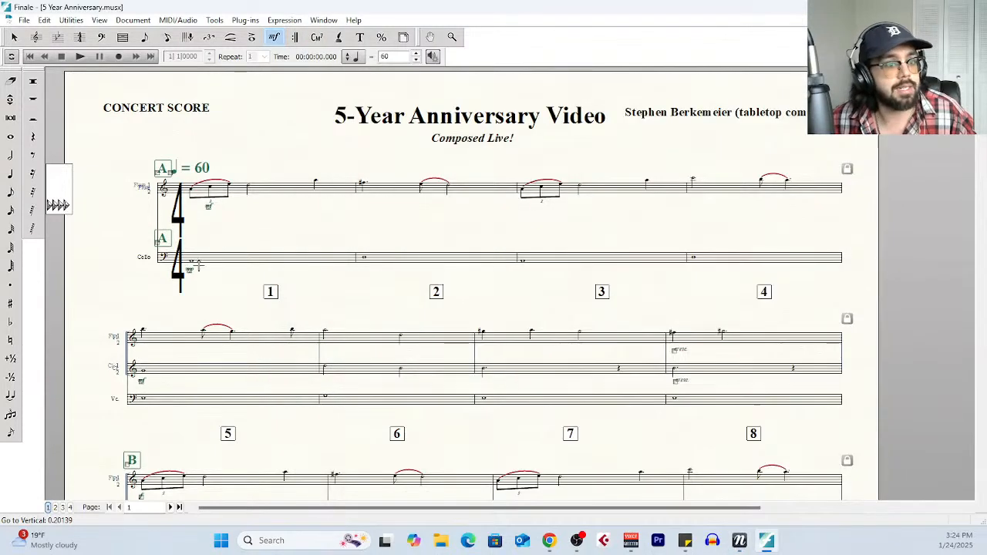
click(80, 56)
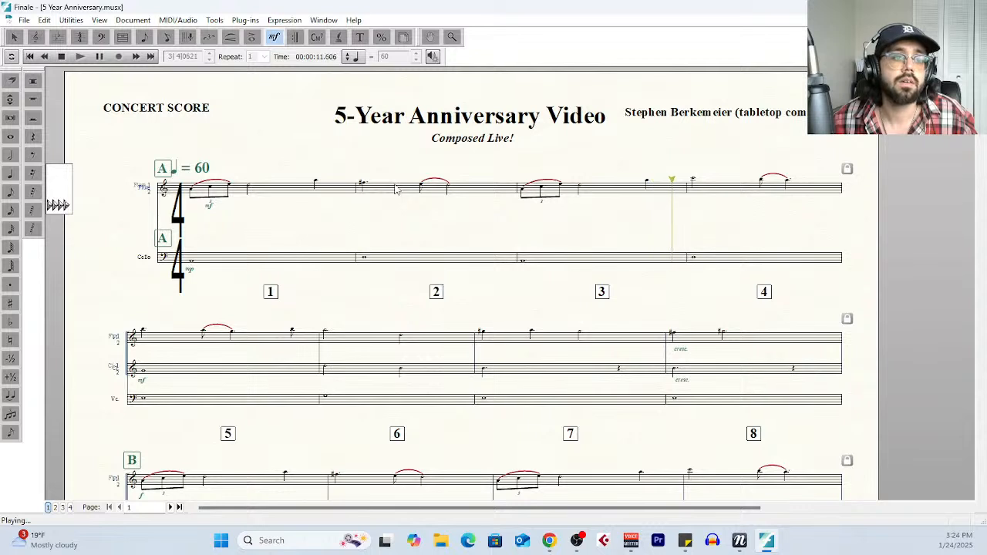
click(61, 58)
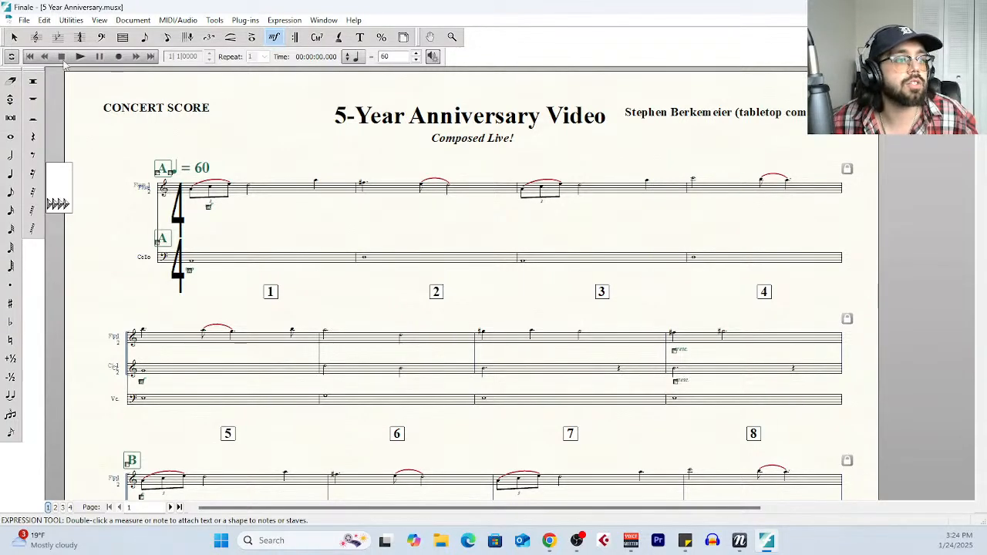
Replace the cello's whole note in measure 2 with a dotted half note tied to a quarter note
click(12, 156)
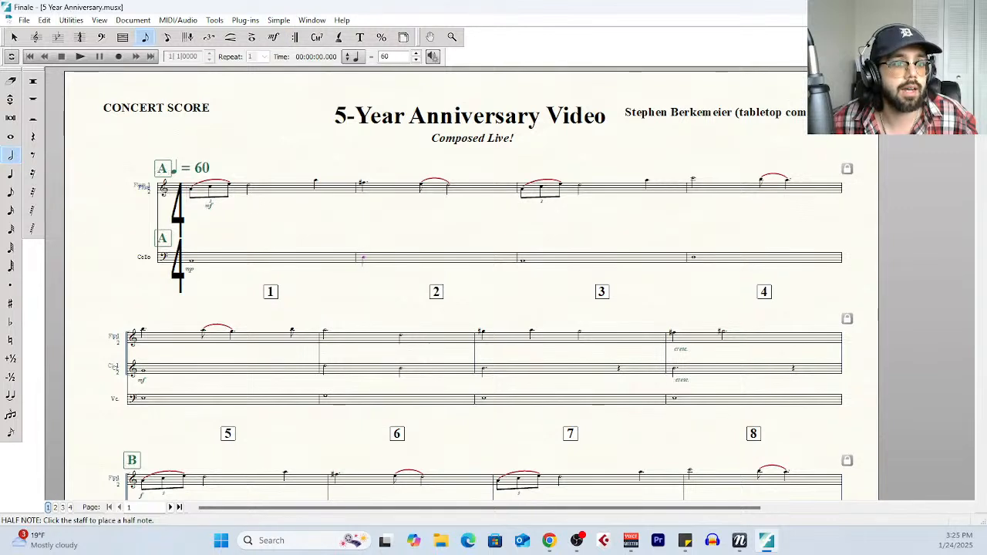
click(10, 174)
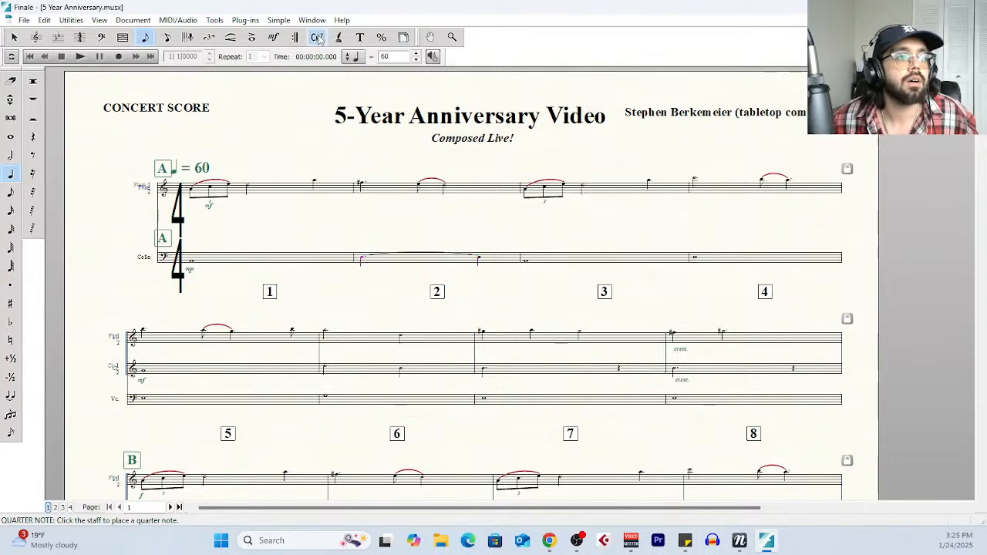
Change the cello's dynamic in measure 1 to p and add mf at the start of measure 2
click(274, 37)
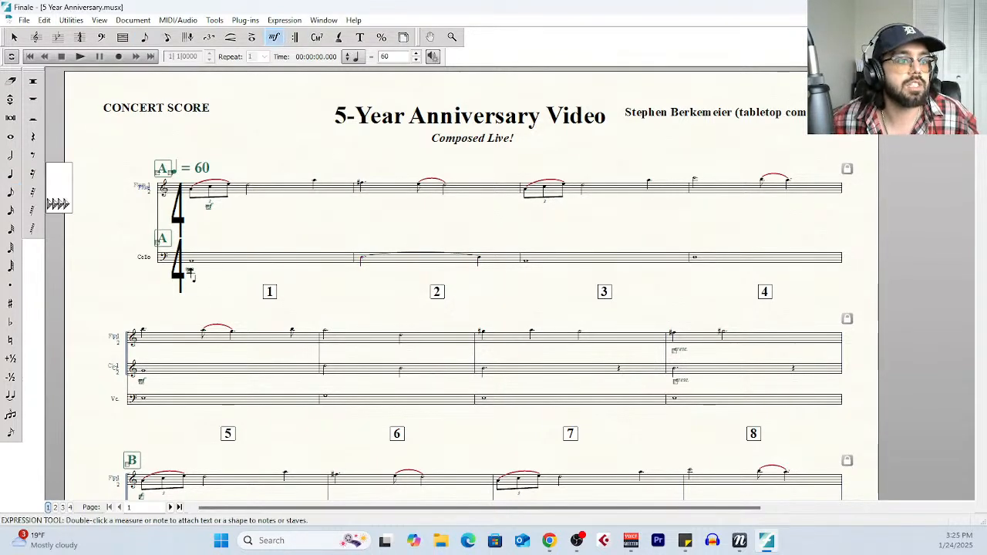
double_click(191, 272)
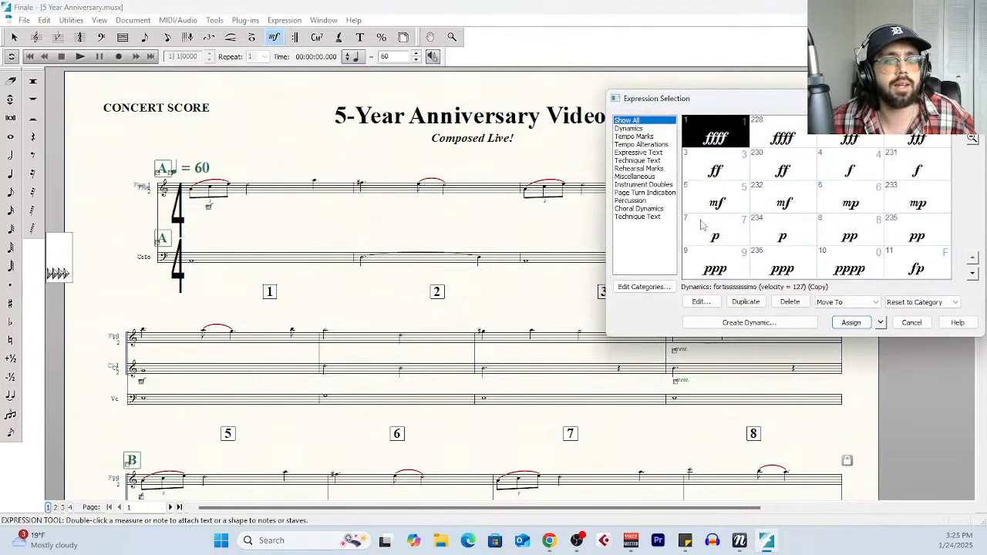
double_click(719, 235)
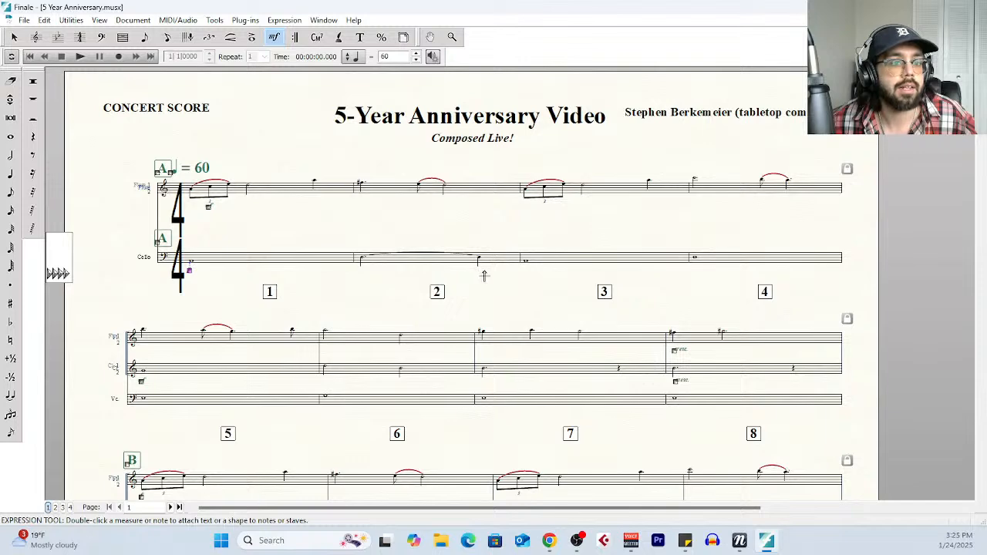
double_click(577, 260)
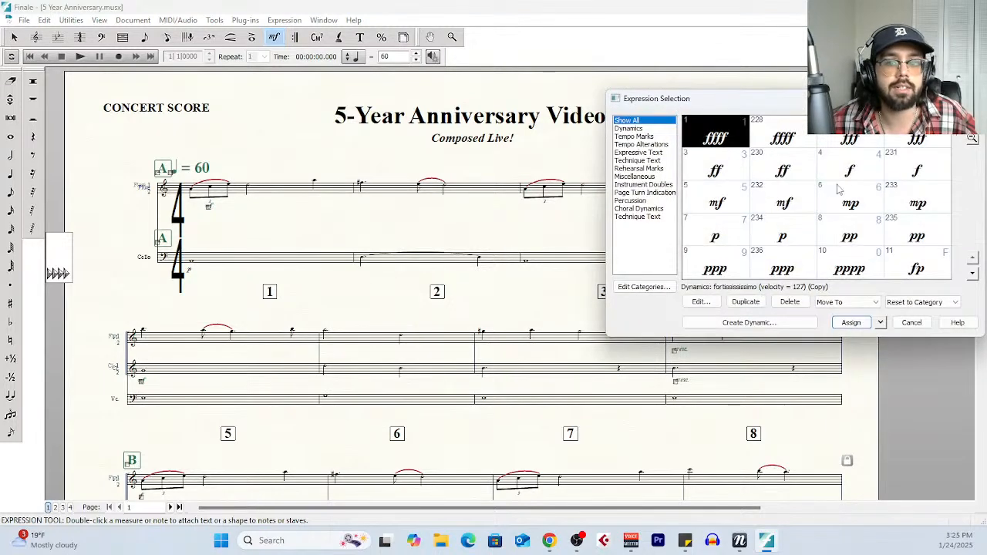
double_click(725, 209)
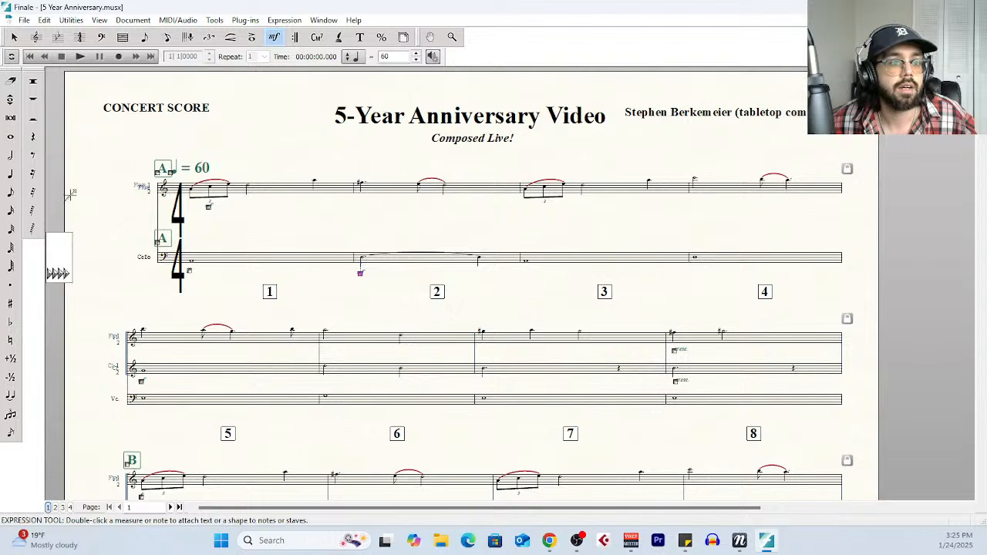
Copy the cello's measures 1 and 2 into measures 3 and 4
click(13, 37)
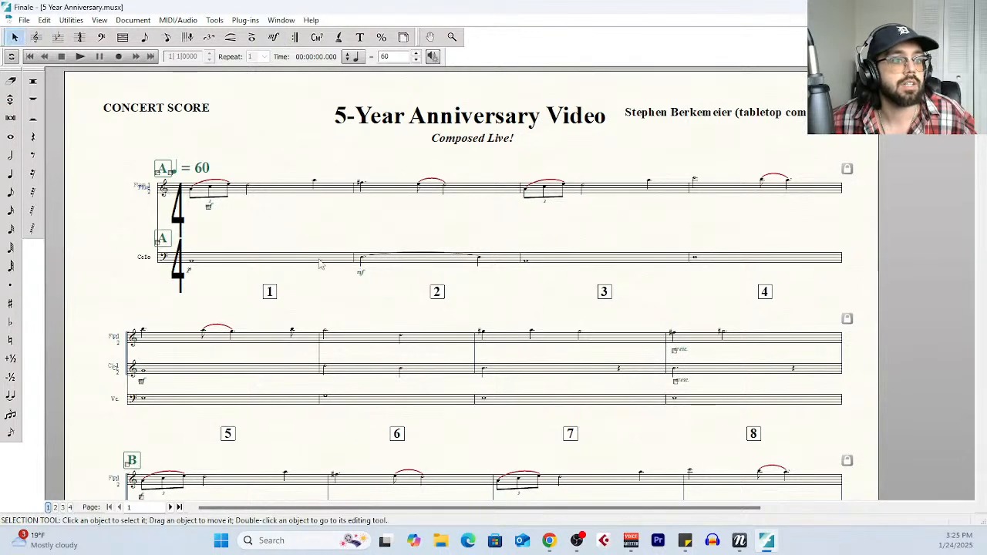
drag(320, 264, 445, 269)
click(577, 268)
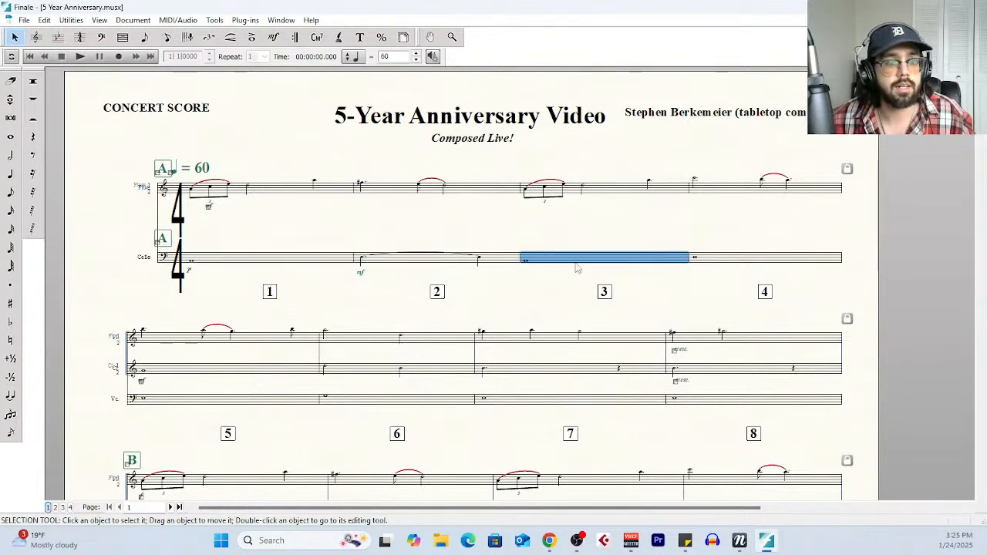
key(ctrl+v)
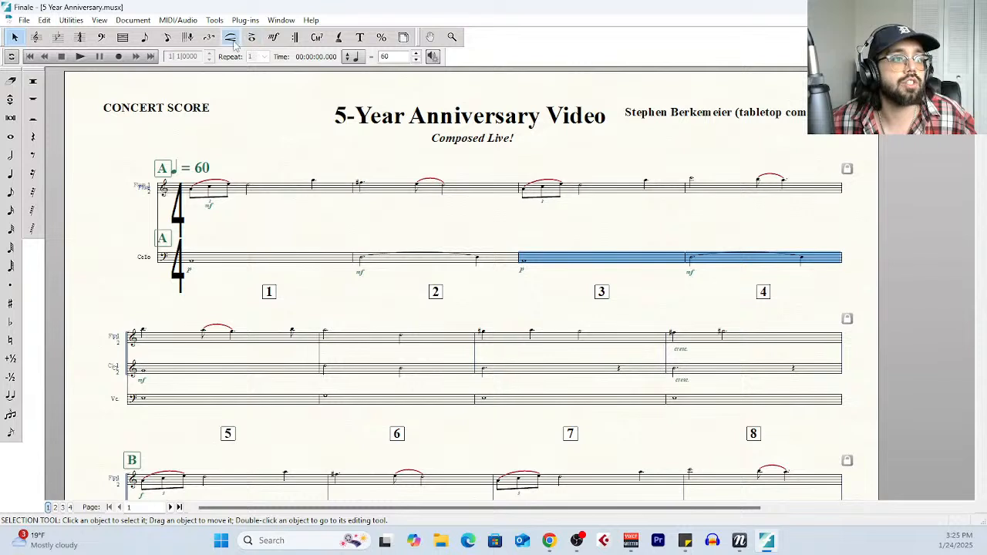
Draw a crescendo hairpin under the cello's measure 1 and a decrescendo hairpin under its measure 2
click(231, 37)
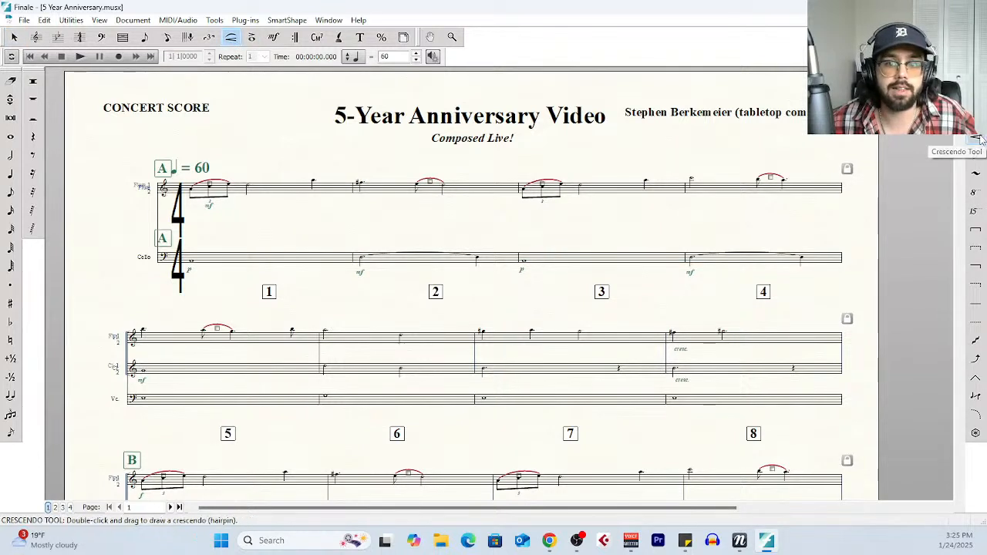
double_click(201, 270)
drag(202, 270, 344, 273)
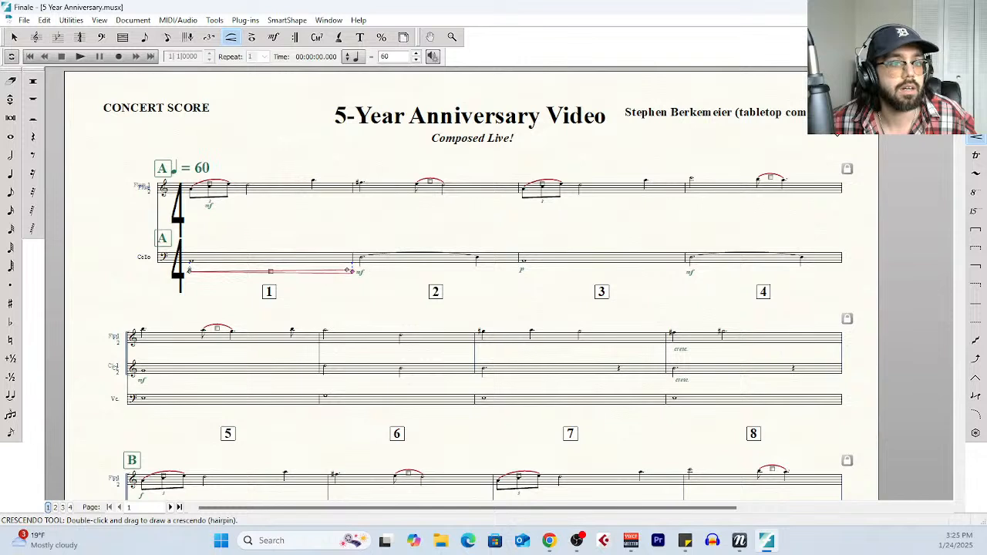
key(shift+period)
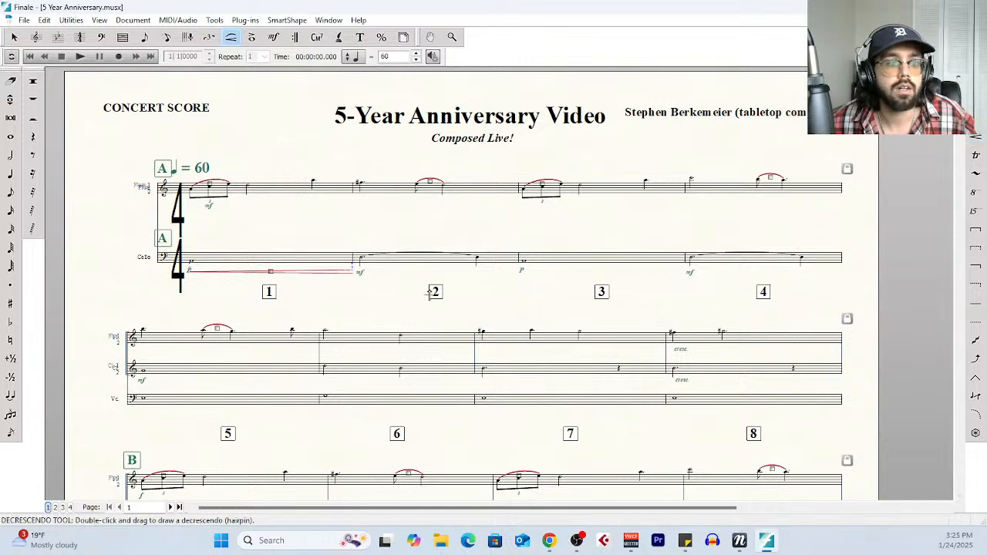
double_click(371, 273)
drag(370, 274, 474, 279)
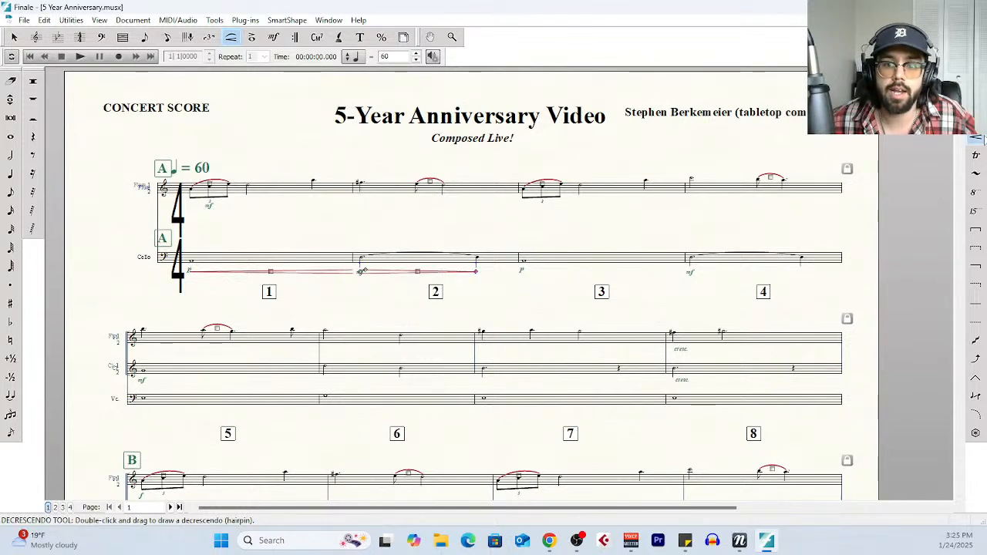
Draw a crescendo hairpin under the cello's measure 3, between the p and mf dynamics
key(shift+comma)
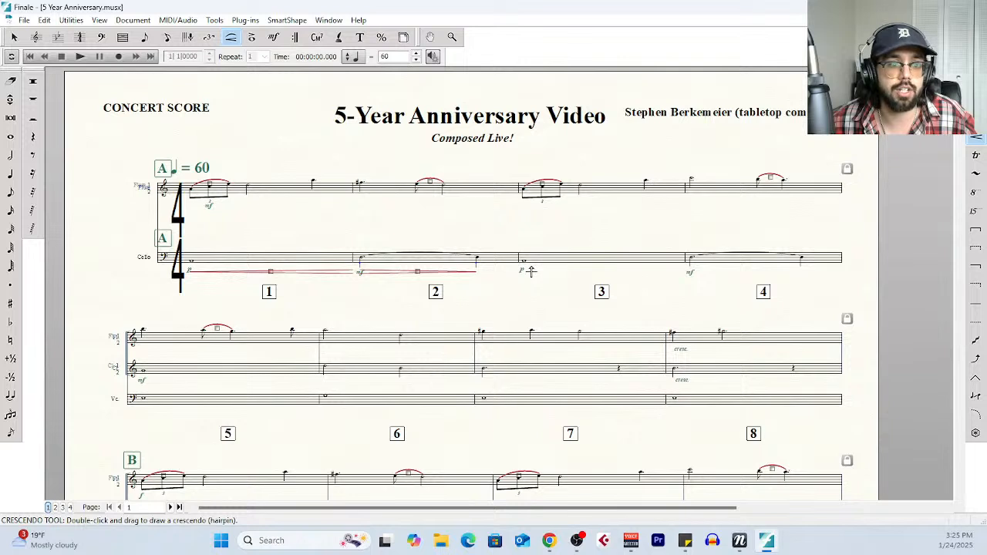
drag(530, 271, 676, 271)
click(607, 271)
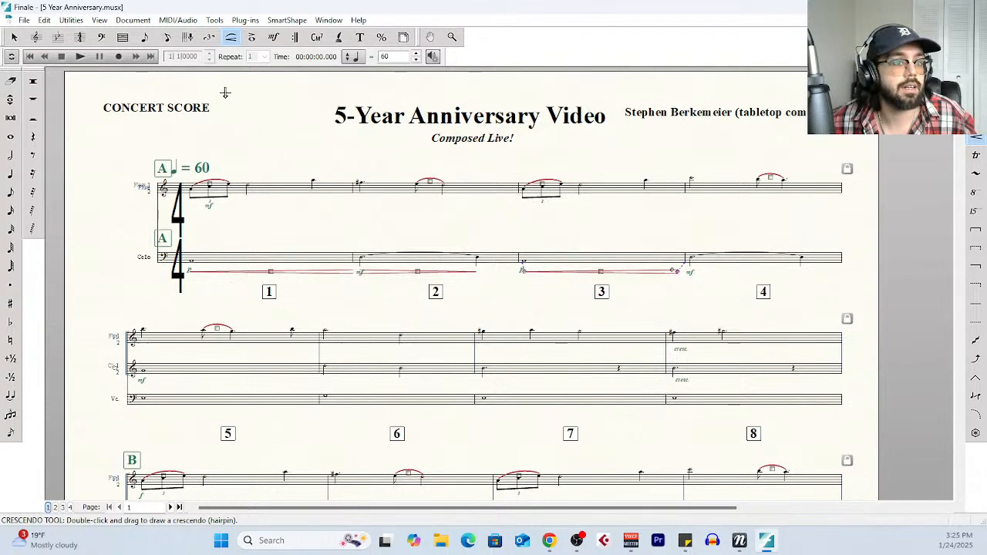
Add a p dynamic to the cello staff at the start of measure 5
click(273, 37)
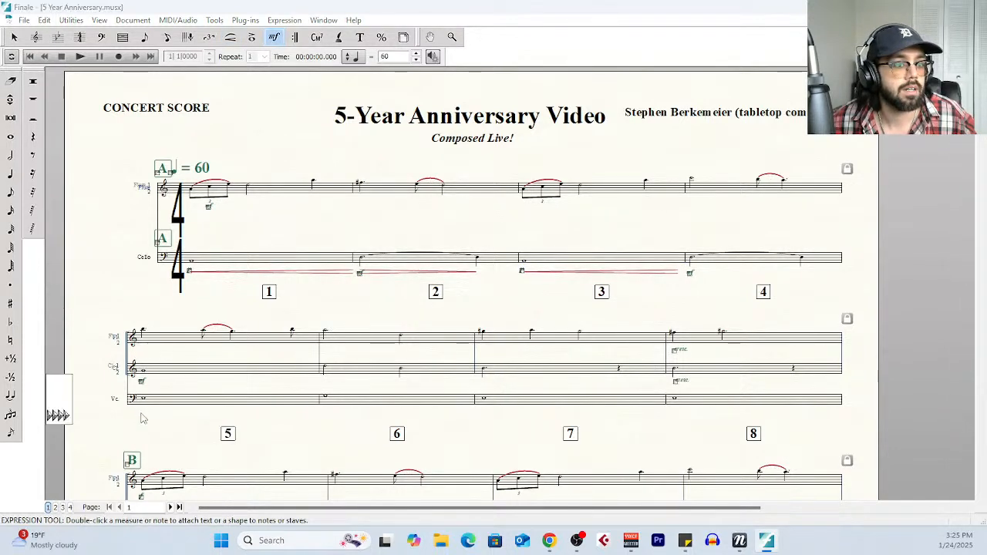
double_click(142, 419)
double_click(801, 237)
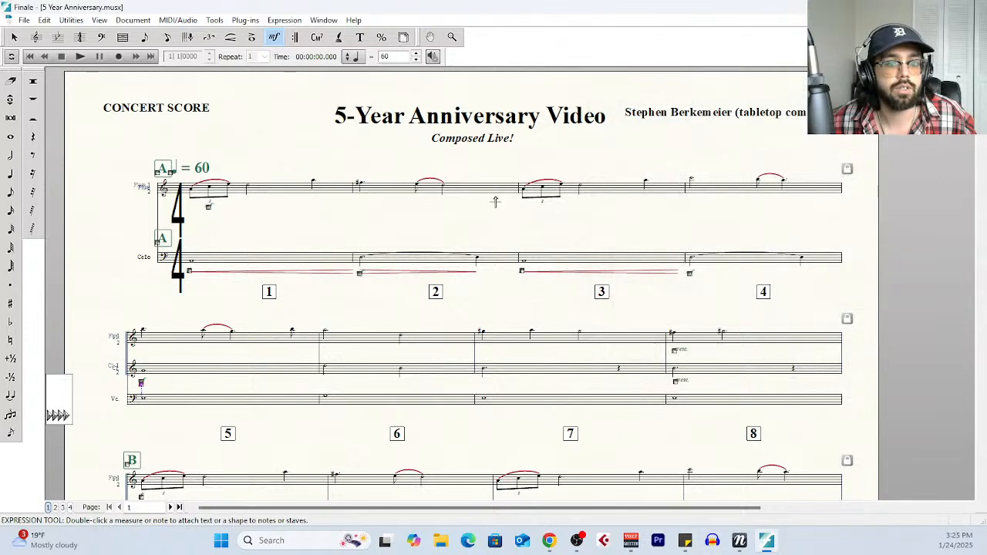
Draw a decrescendo hairpin under the cello's measure 4 and move the measure 2 decrescendo clear of its mf dynamic
click(230, 38)
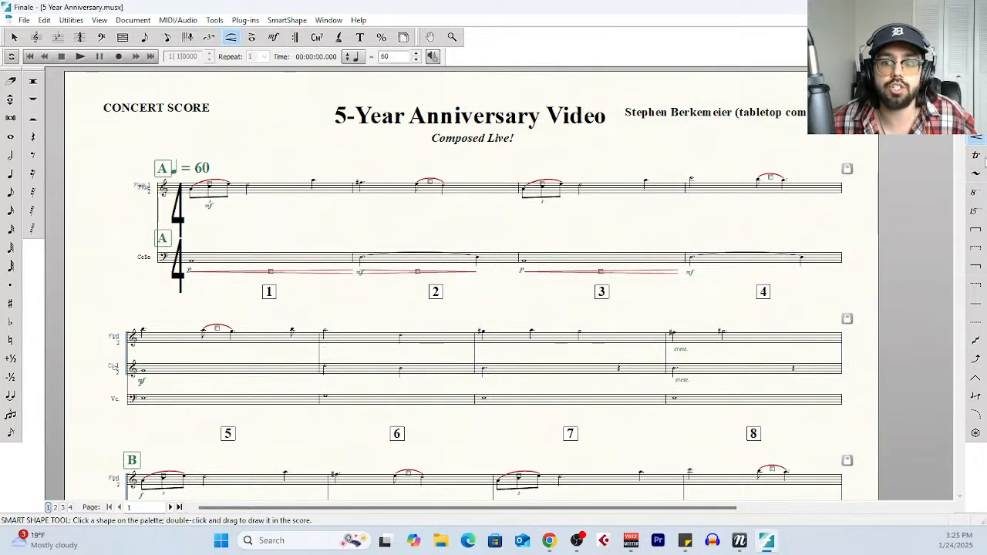
click(977, 138)
mouse_move(691, 271)
mouse_down()
mouse_move(801, 272)
mouse_move(753, 271)
mouse_up()
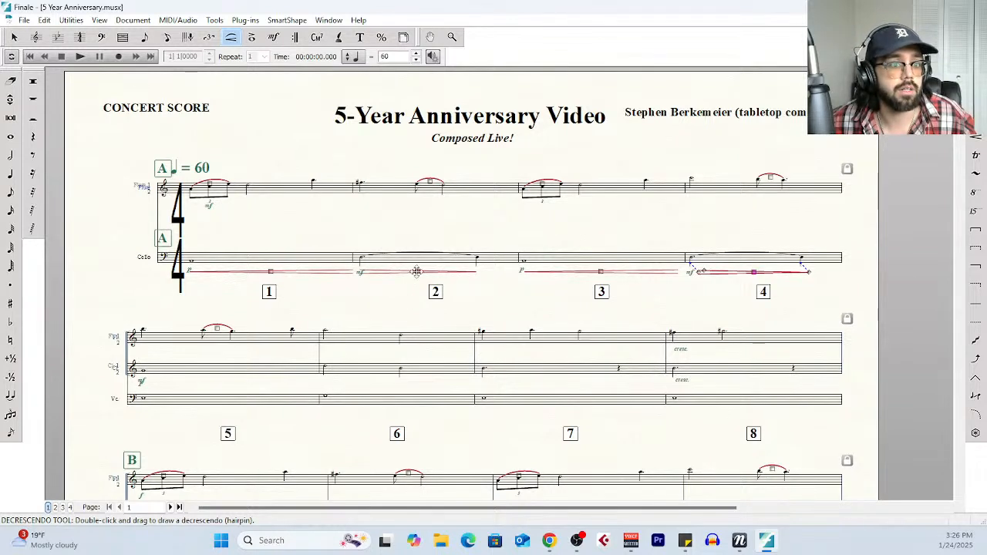
drag(417, 272, 430, 272)
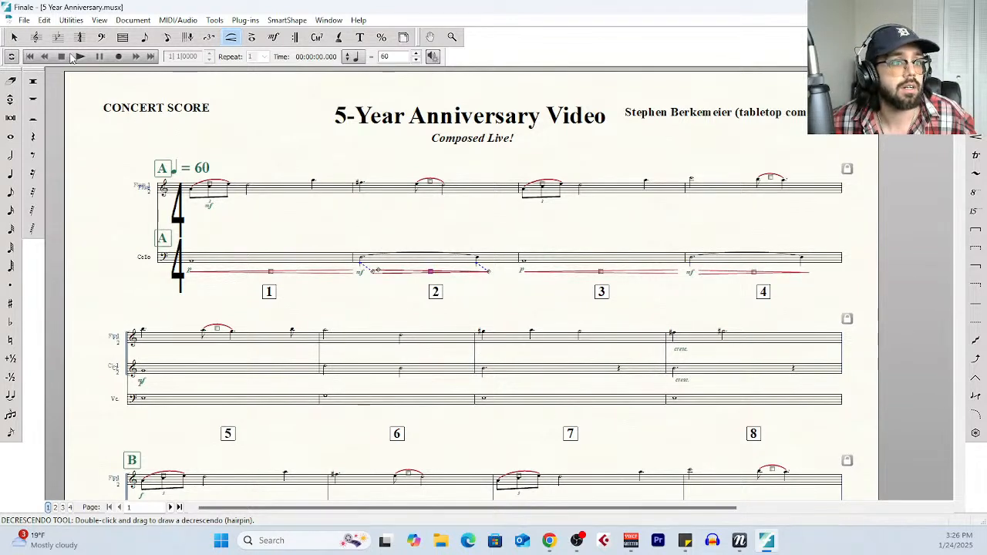
Play the score and shorten the cello's measure 1 crescendo hairpin at both ends, clear of the p and mf dynamics
click(76, 57)
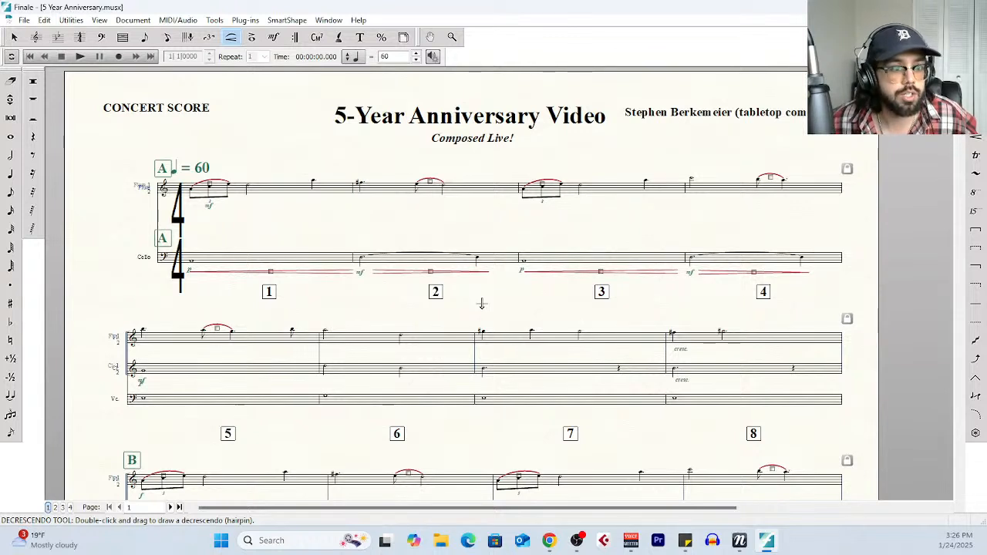
click(270, 272)
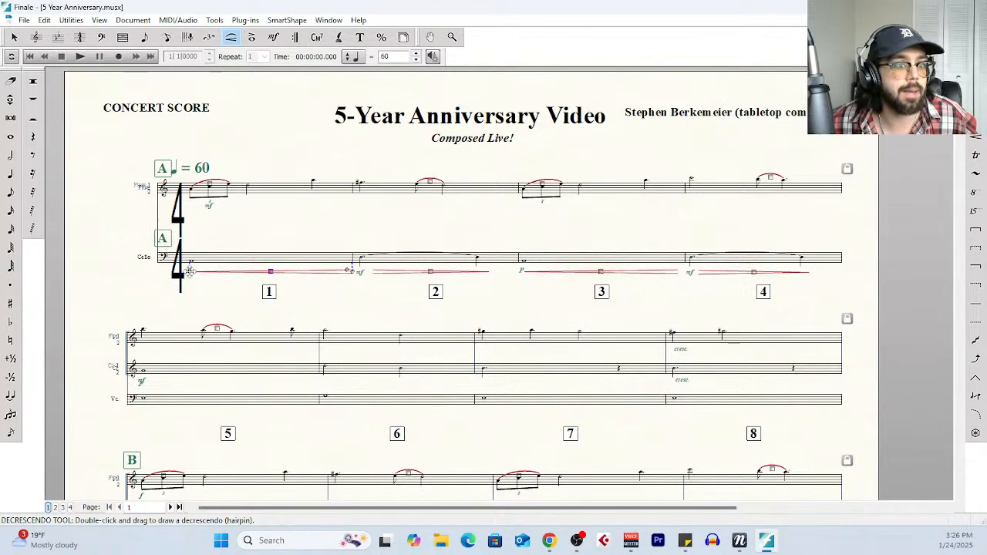
drag(189, 271, 201, 272)
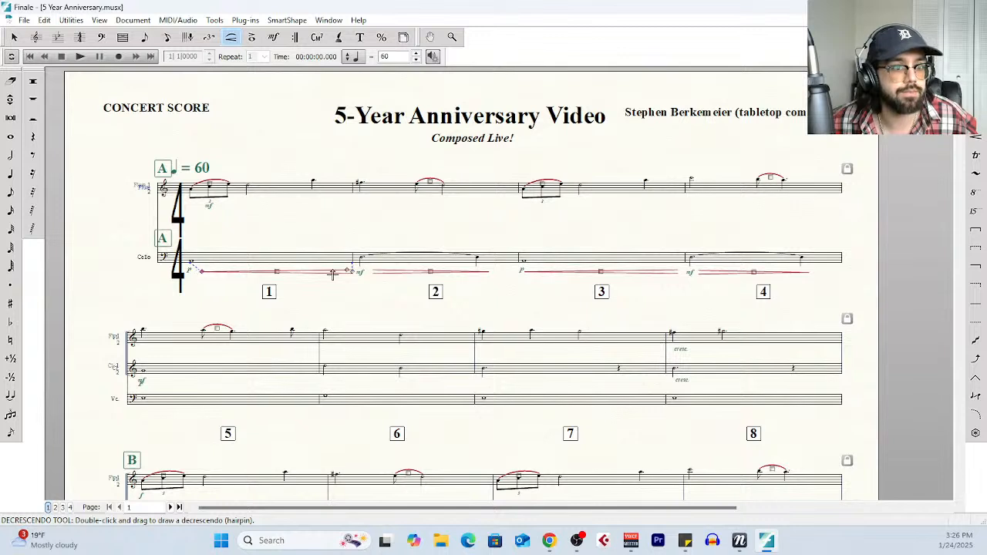
drag(352, 271, 345, 271)
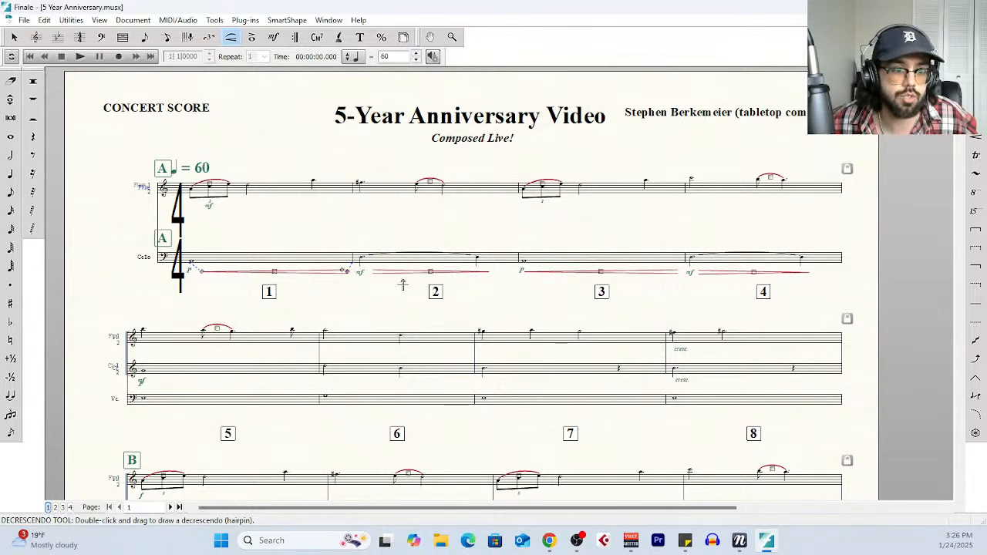
Move the start of the cello's measure 3 crescendo clear of the p and shorten the end of its measure 4 decrescendo
click(603, 271)
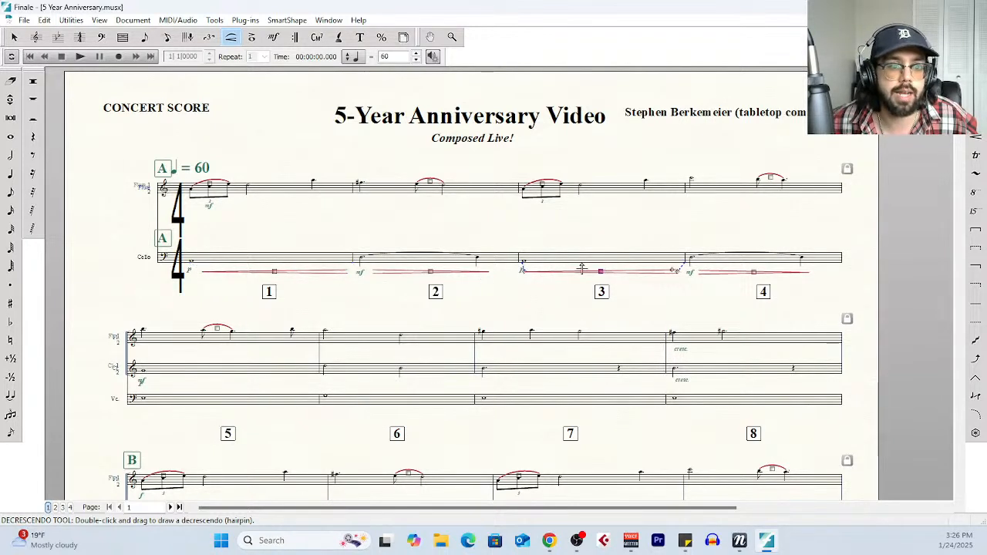
key(Escape)
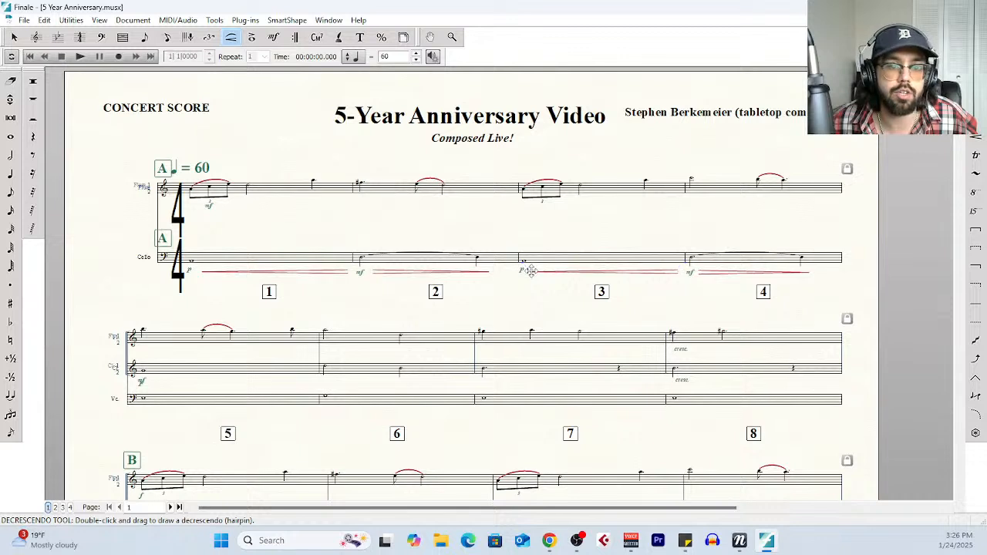
click(531, 271)
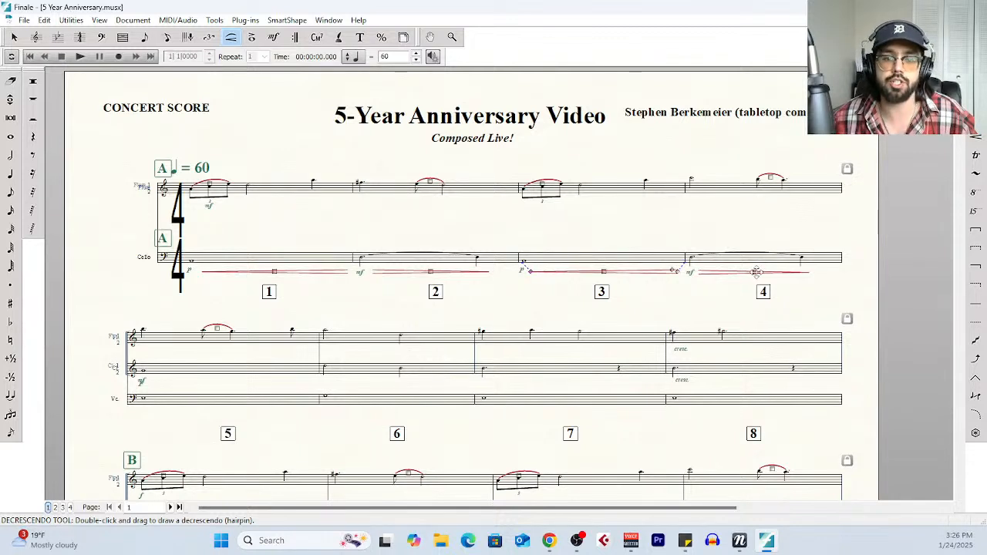
key(Escape)
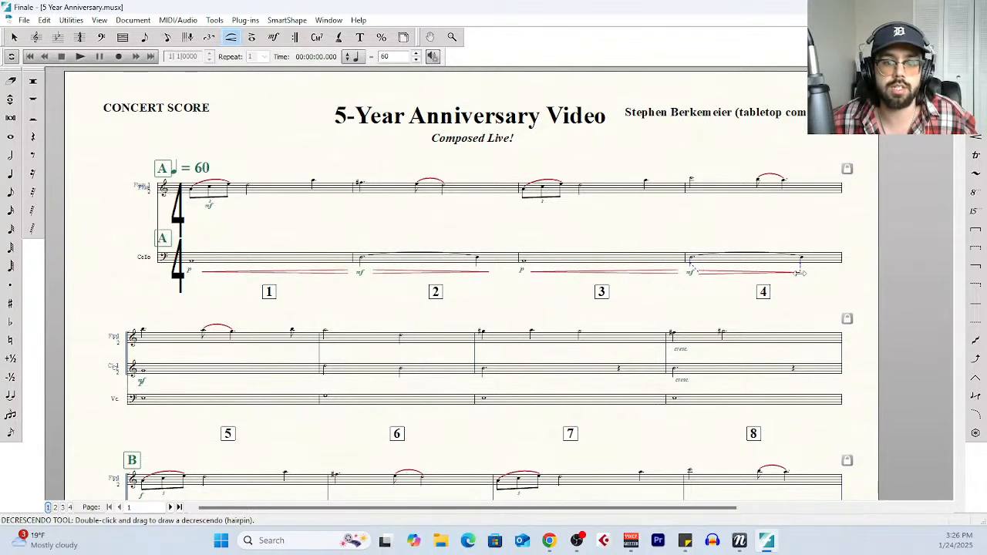
click(801, 274)
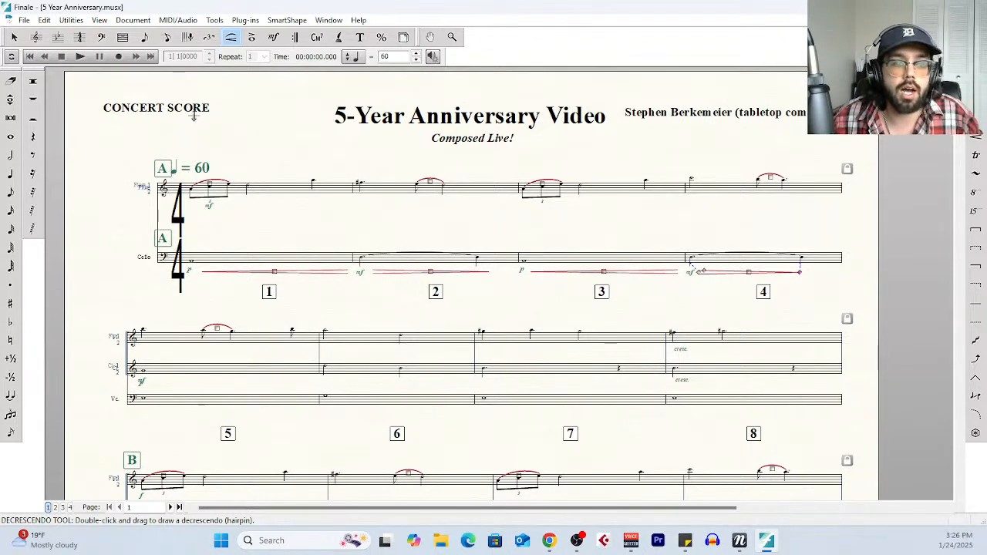
key(Escape)
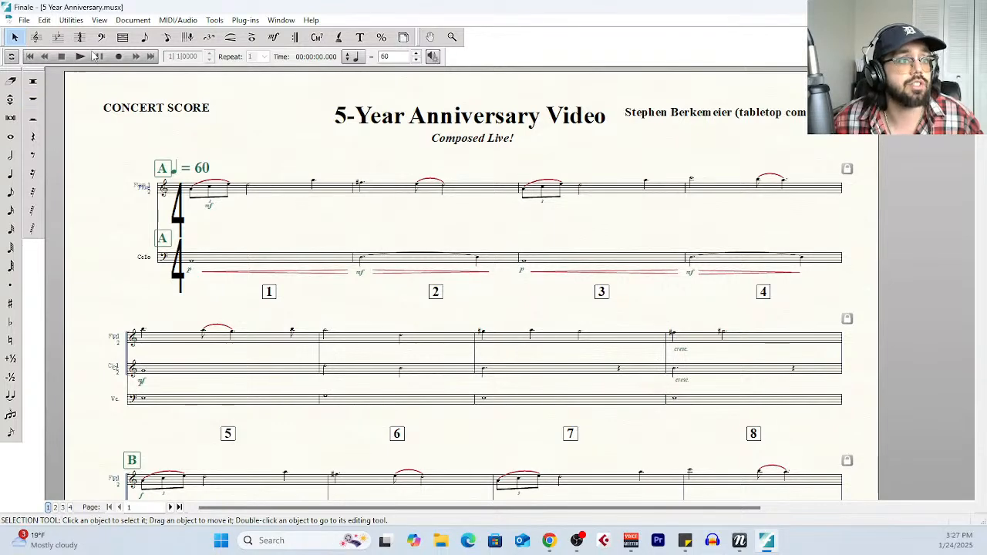
Solo the Cello in ScoreManager and play the opening measures
click(281, 20)
click(298, 31)
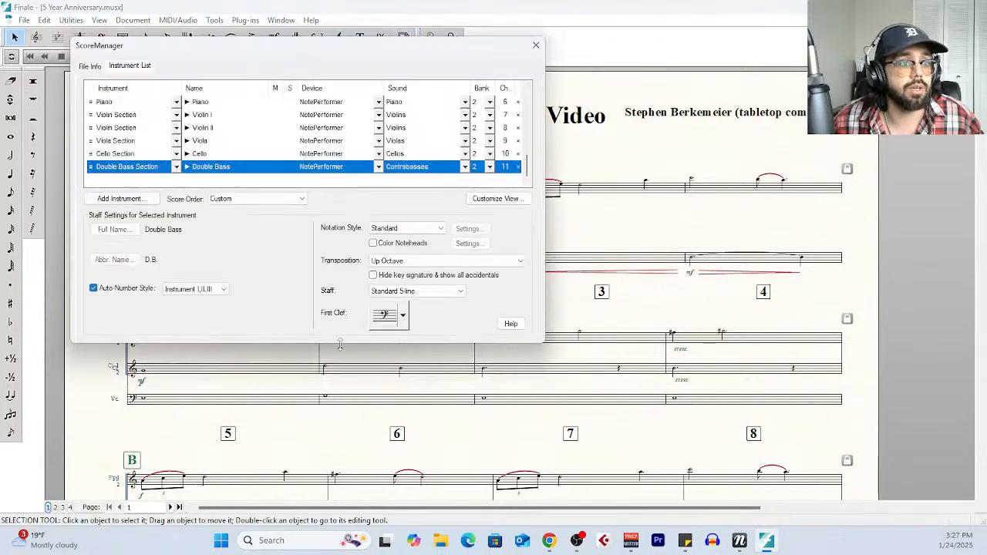
click(291, 154)
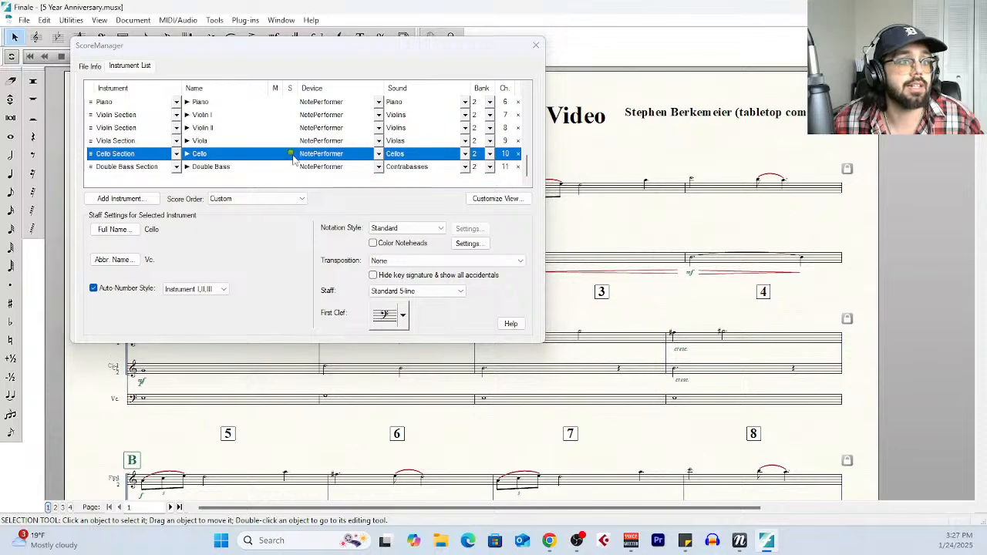
click(536, 44)
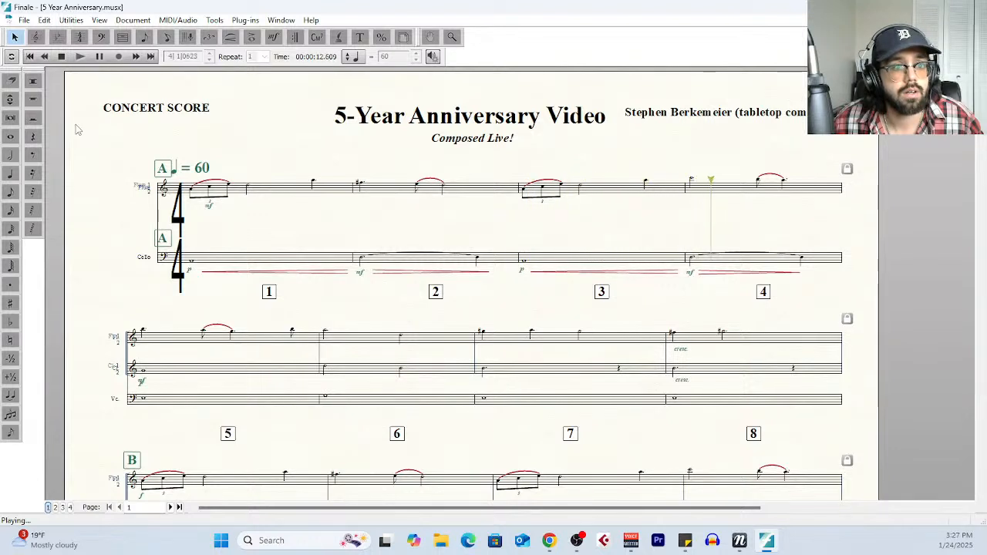
click(60, 57)
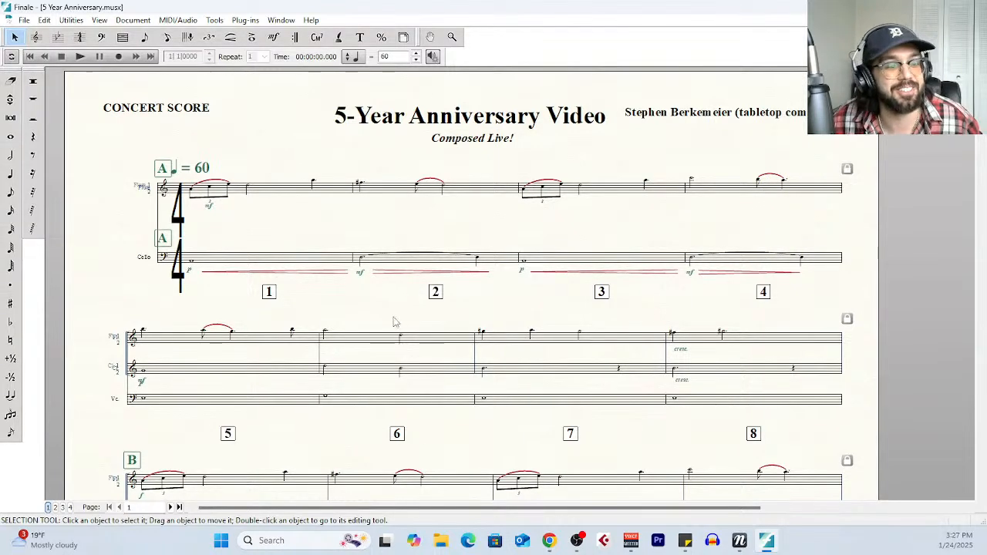
Switch the Cello's playback device to Garritan Instruments for Finale and play the opening measures
click(281, 21)
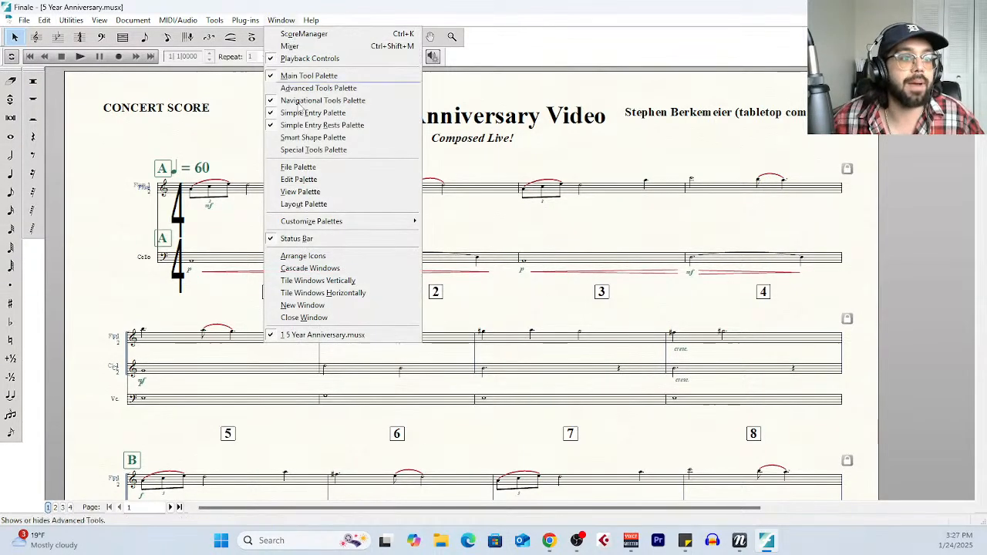
click(290, 34)
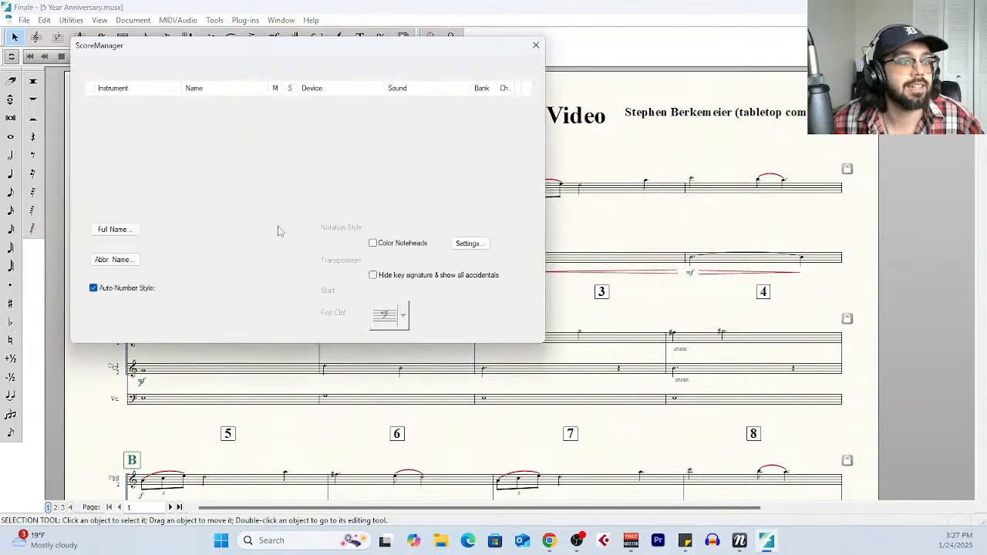
click(327, 158)
click(332, 179)
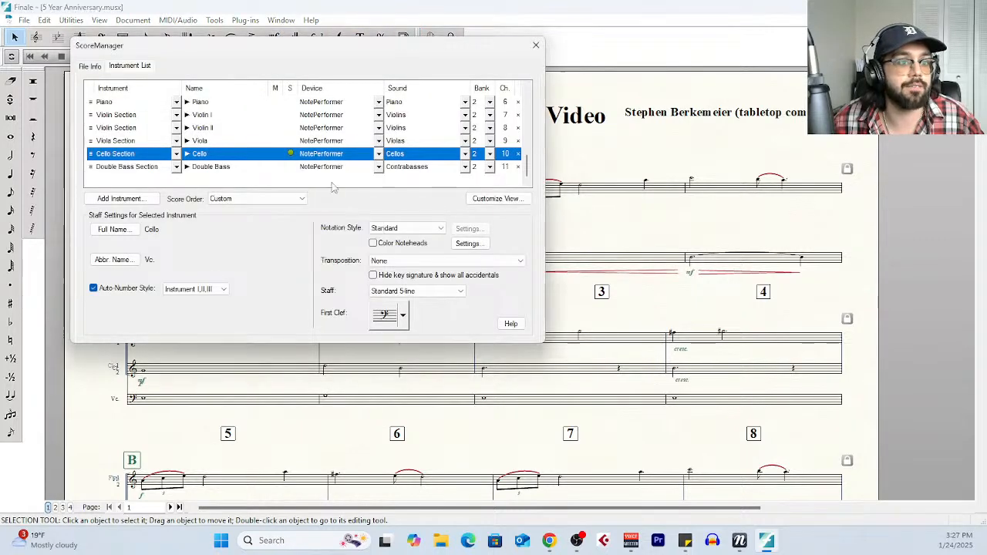
click(530, 48)
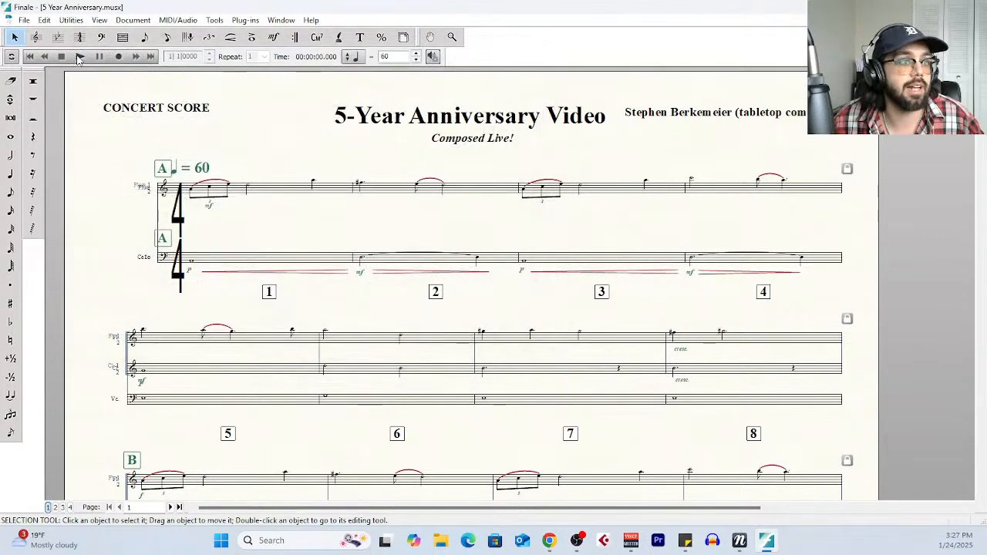
key(space)
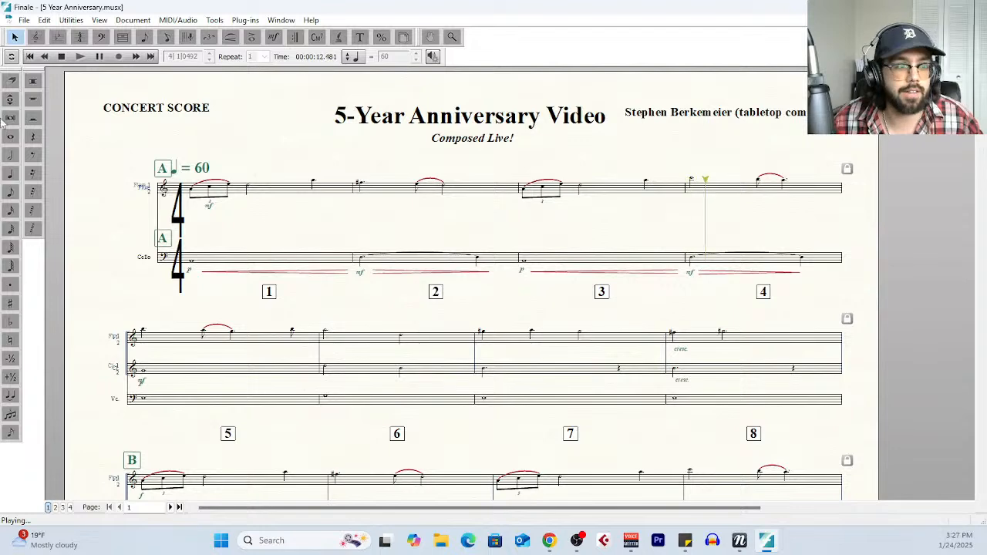
click(61, 57)
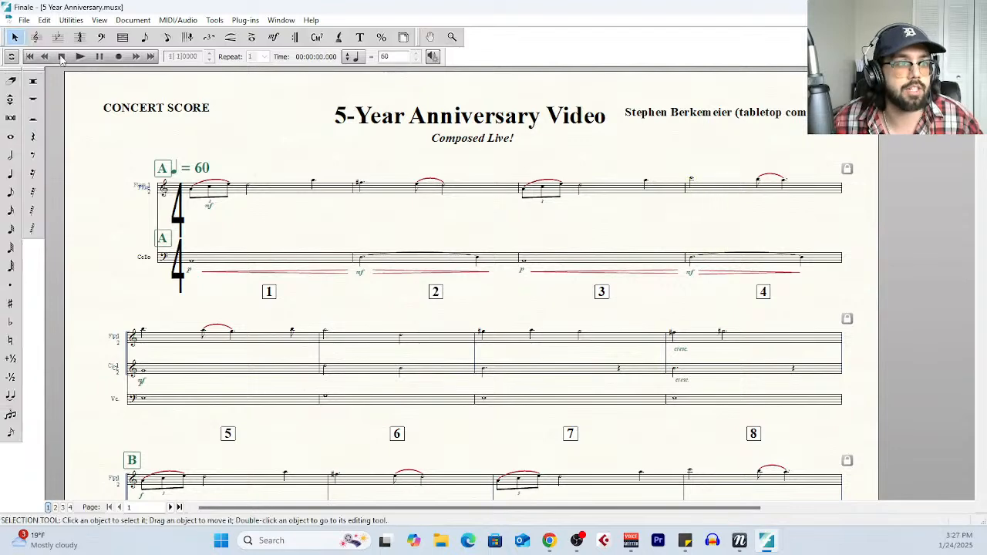
Set the Cello's playback device to NotePerformer and play the opening measures
click(281, 20)
click(287, 34)
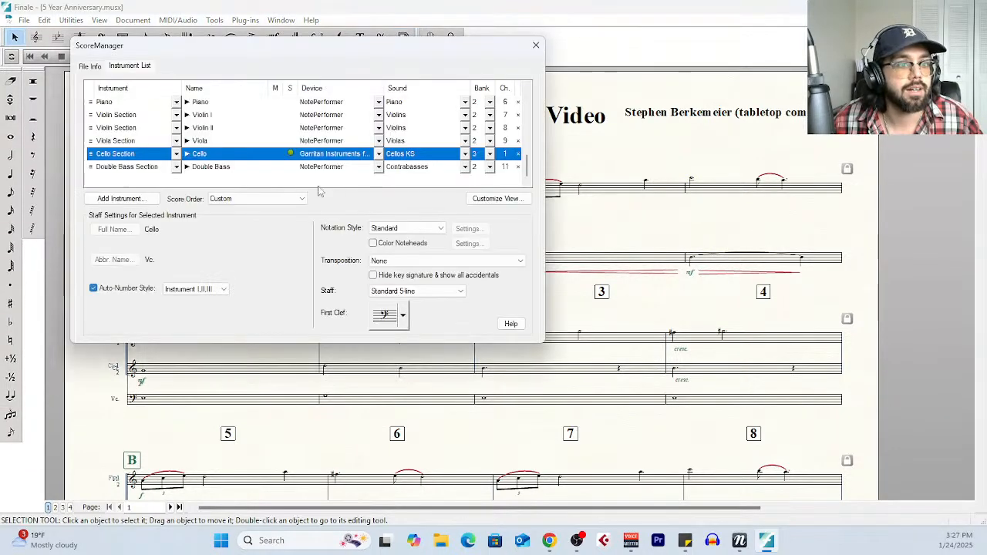
click(335, 160)
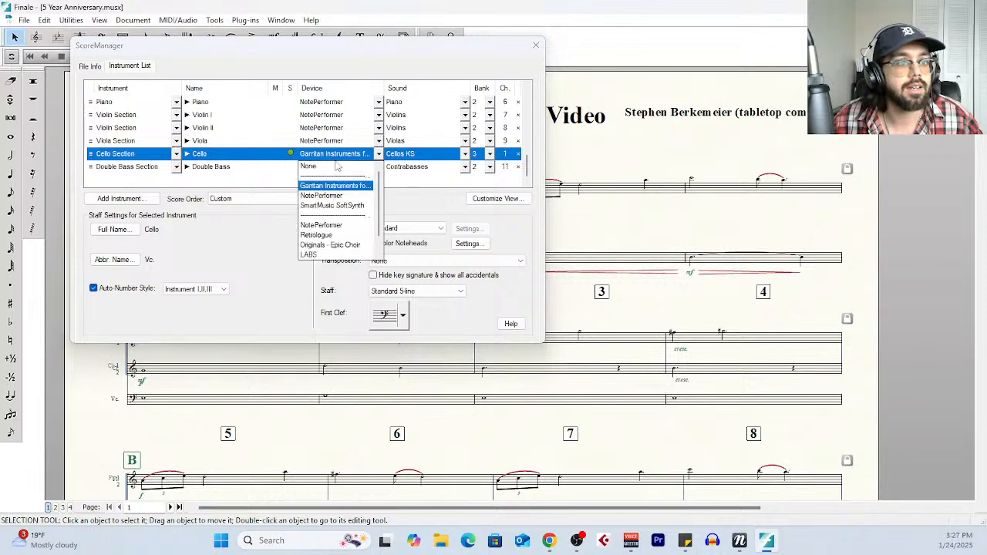
click(344, 198)
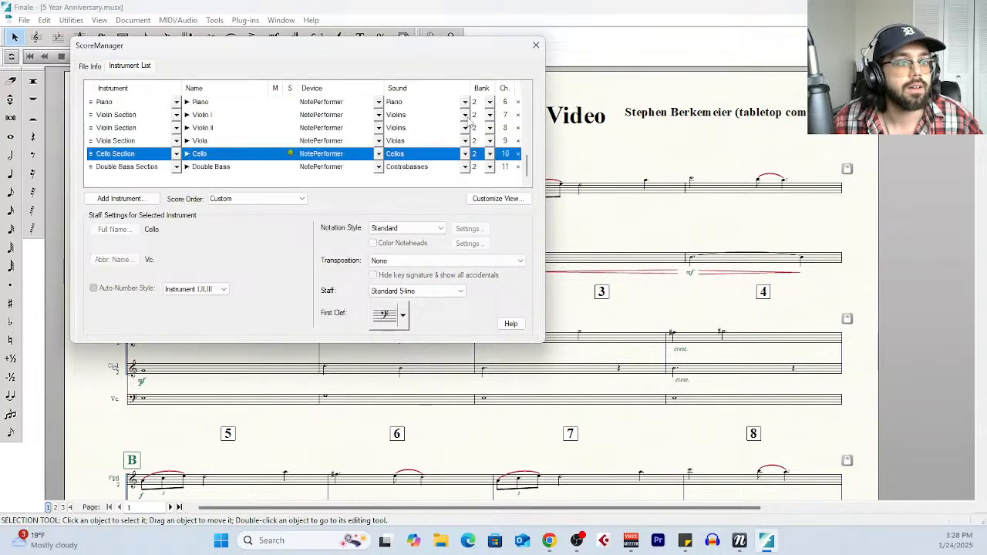
click(537, 47)
click(79, 56)
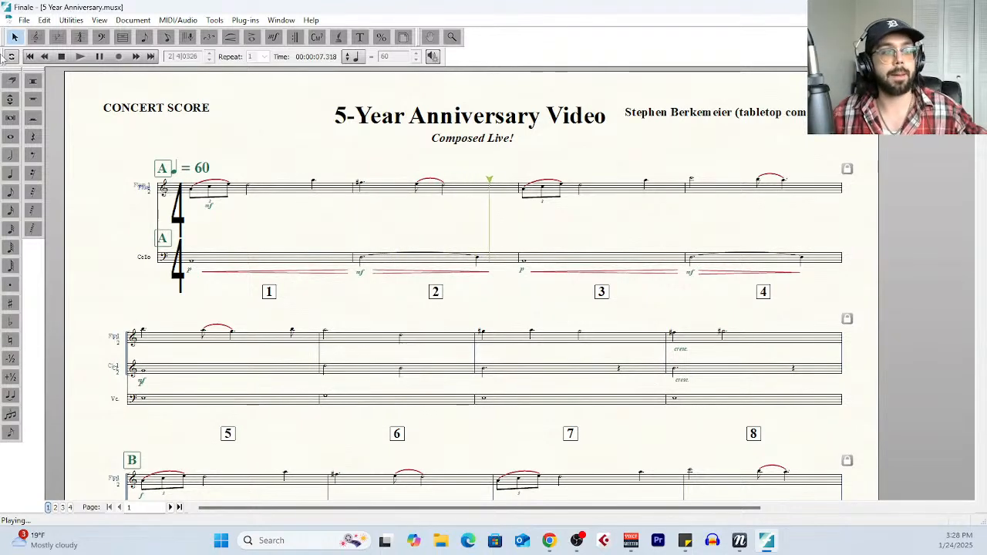
click(61, 58)
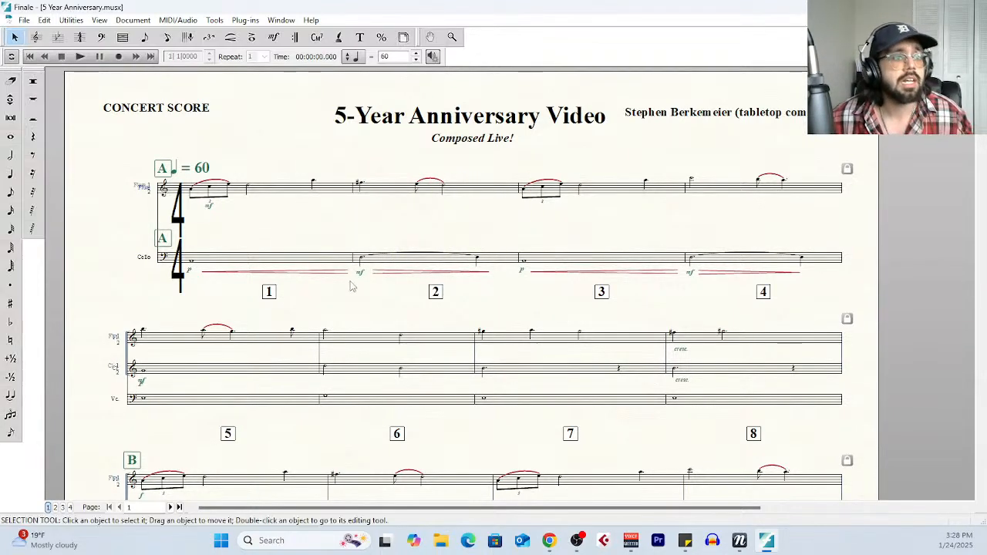
Set the playback region to always start at measure 17
scroll(364, 298, down, 2)
scroll(364, 298, down, 10)
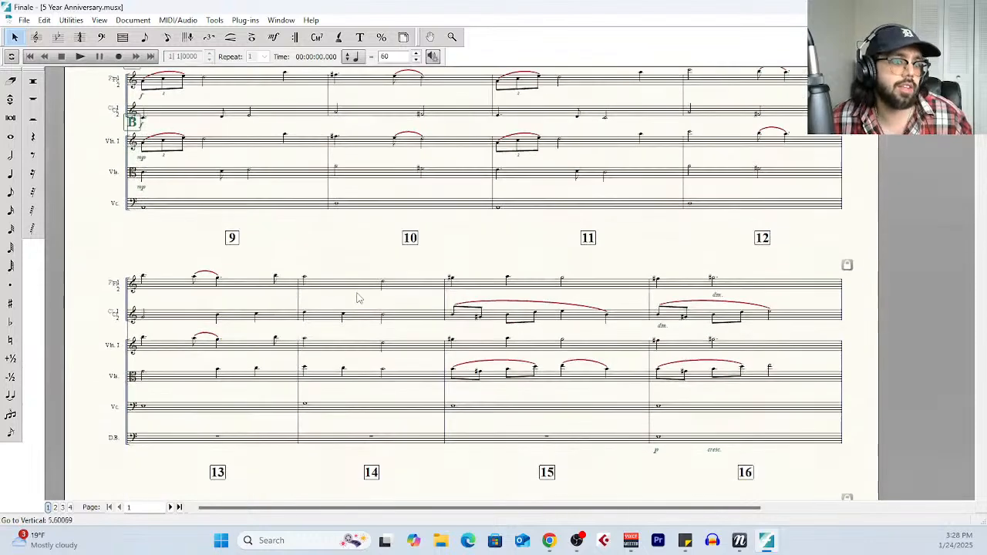
scroll(358, 298, down, 3)
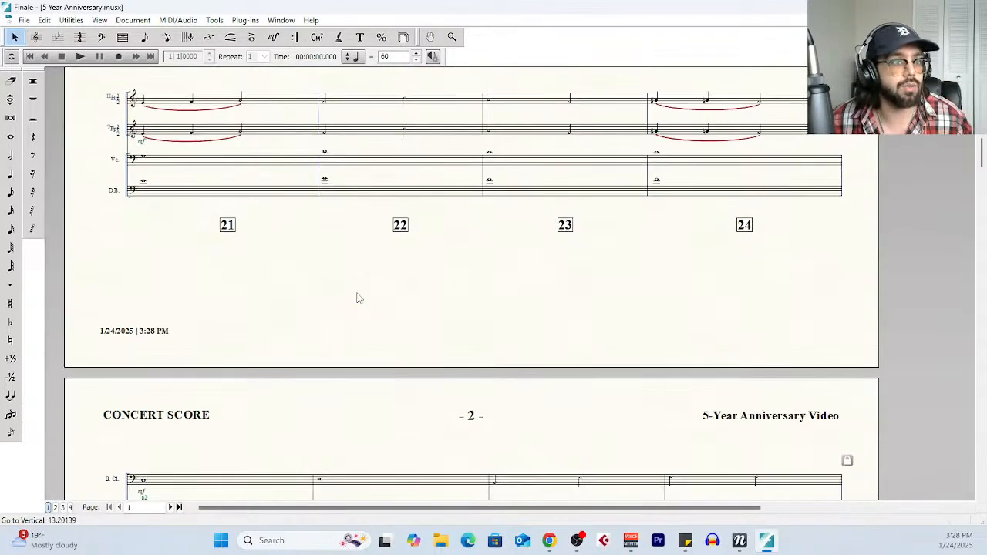
scroll(357, 298, up, 4)
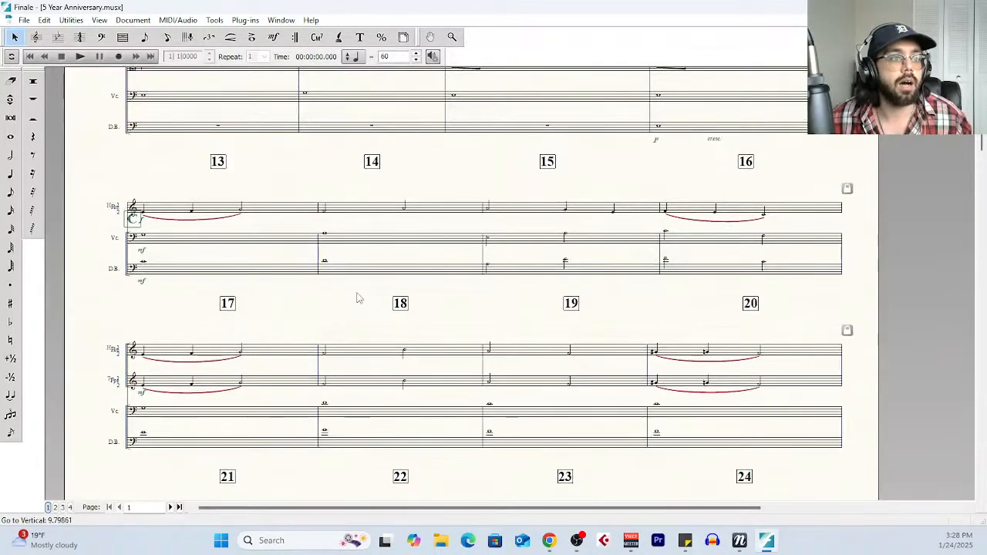
scroll(250, 300, up, 1)
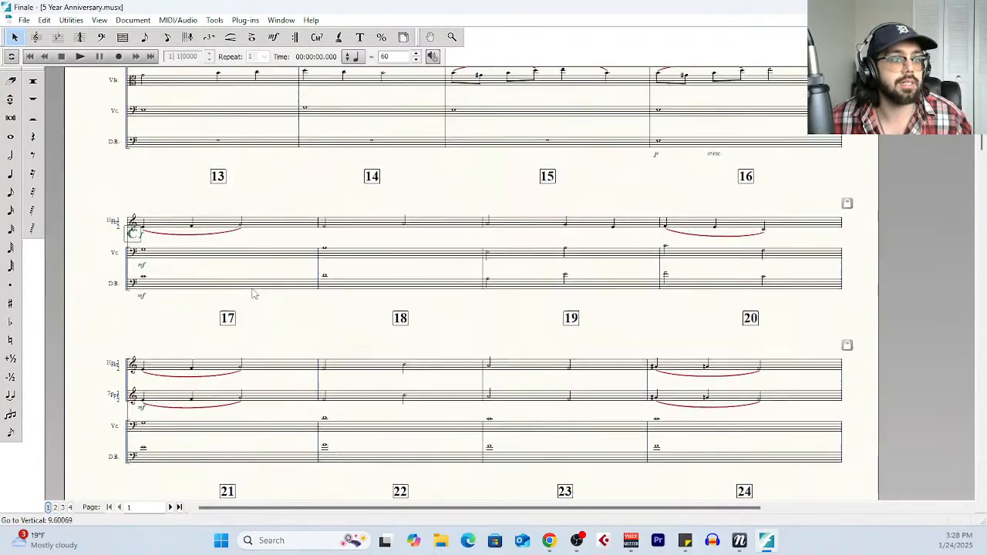
click(432, 58)
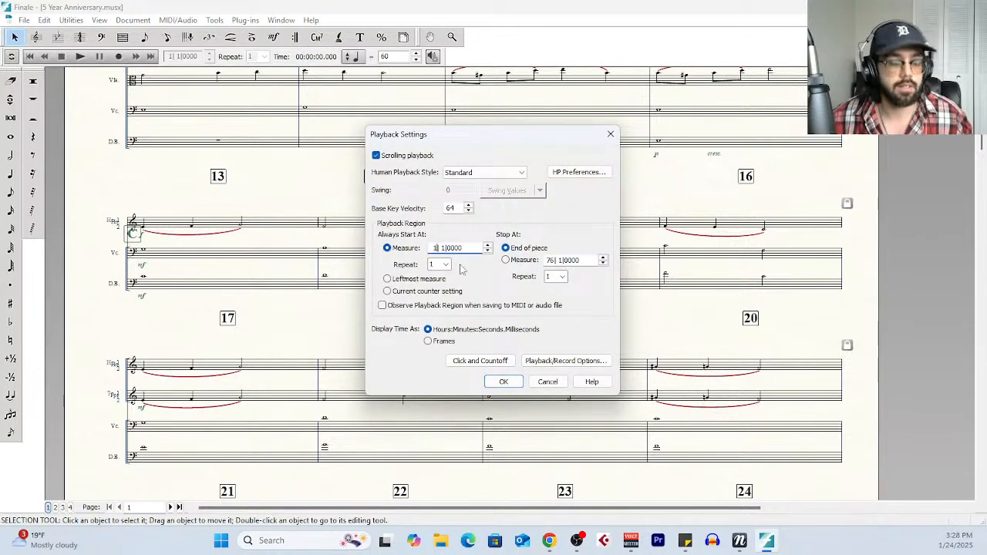
click(504, 381)
scroll(357, 68, up, 3)
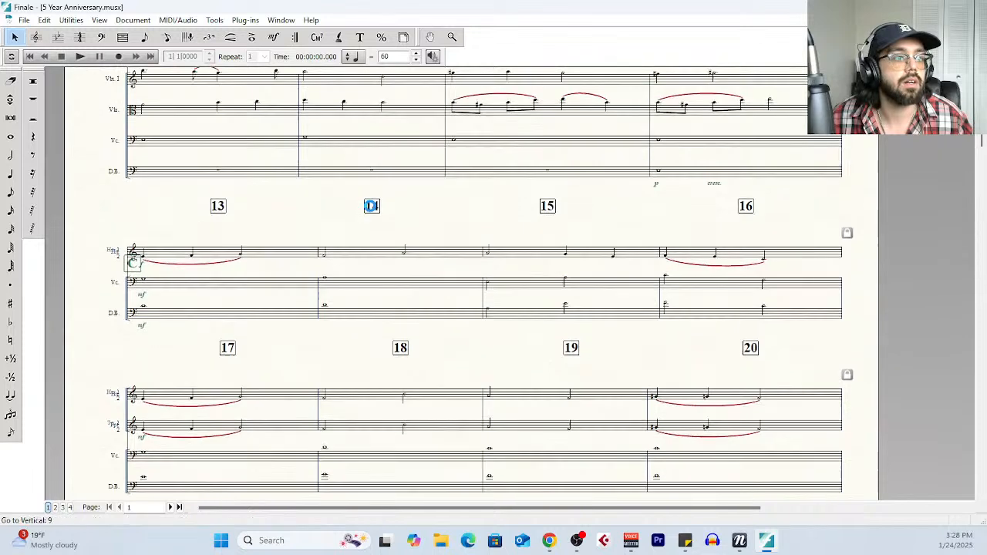
Open and close ScoreManager, and play the score from measure 17 at rehearsal mark C
click(282, 20)
click(301, 34)
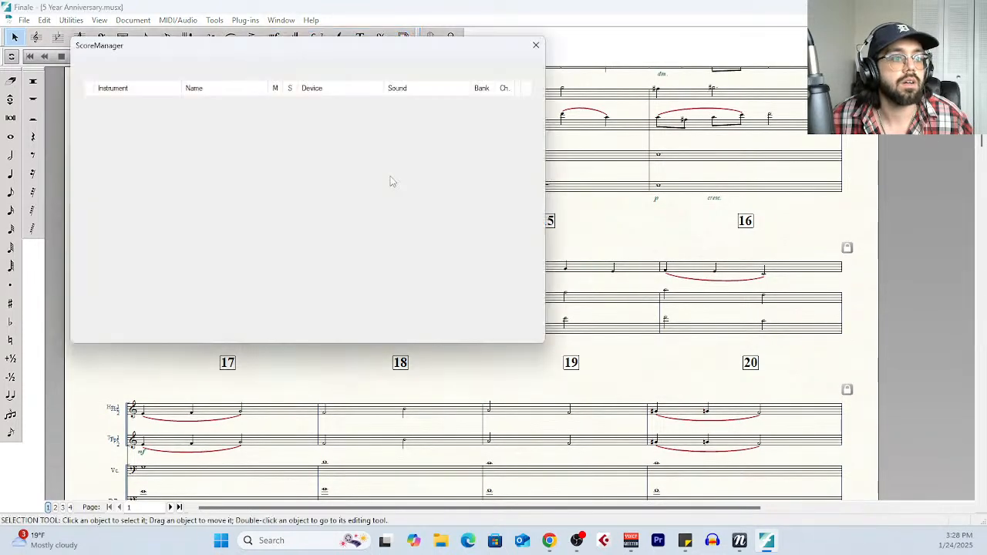
click(536, 45)
click(80, 57)
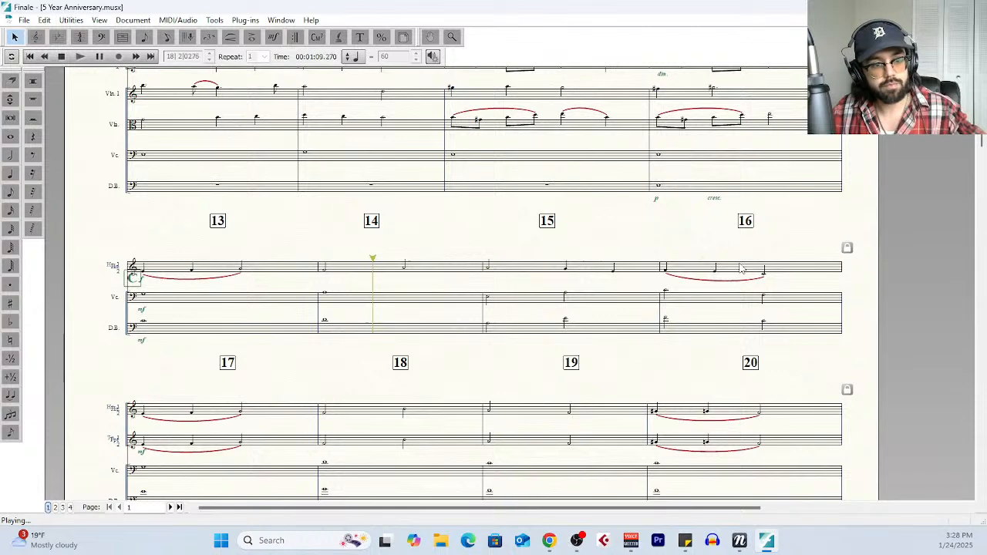
click(63, 58)
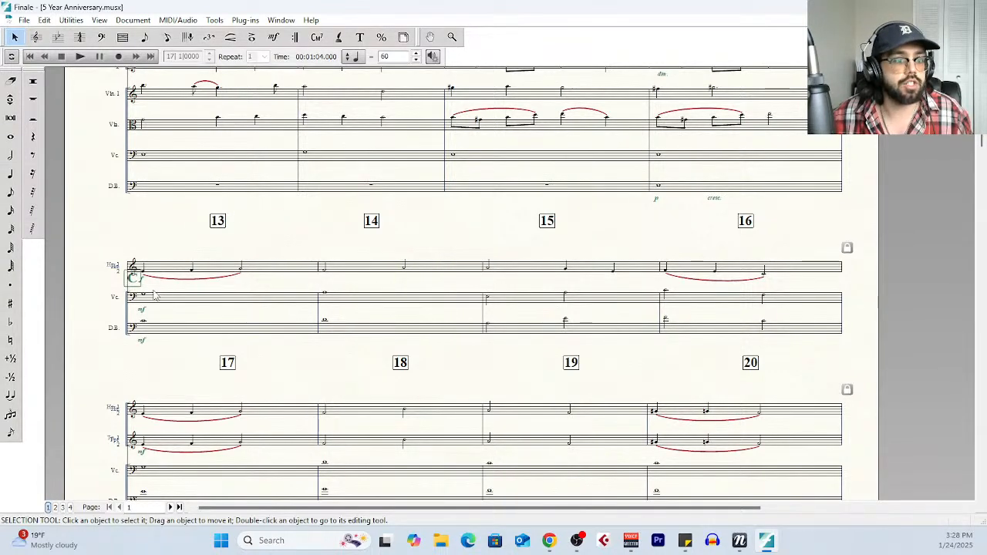
scroll(150, 291, down, 2)
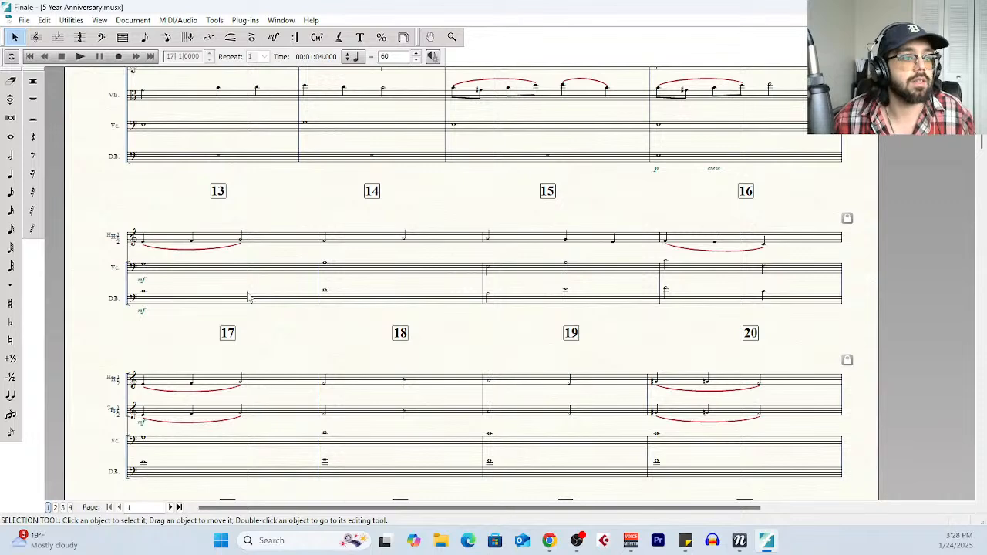
Add an mf dynamic expression to the horn staff at the start of measure 17
click(274, 37)
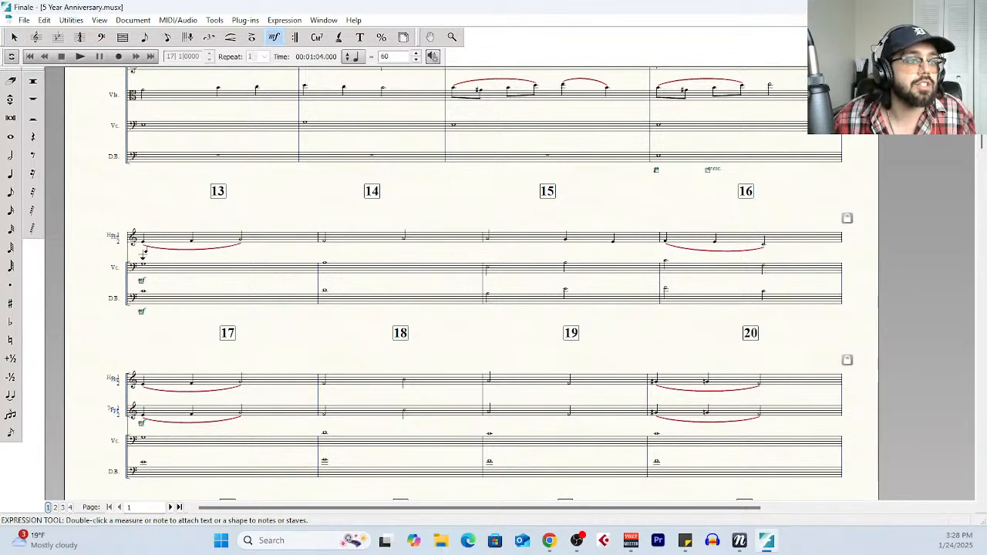
double_click(142, 222)
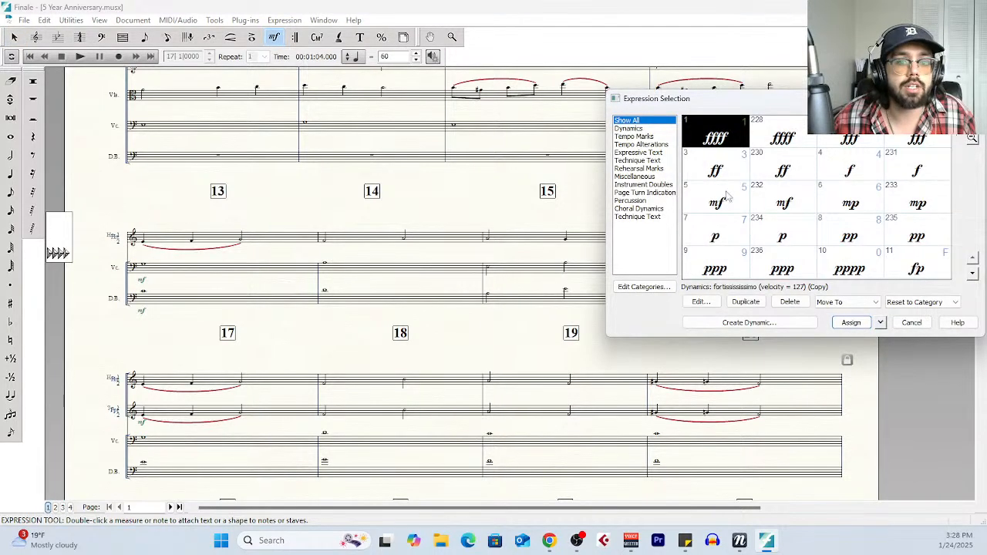
double_click(725, 198)
Play the horn, cello and double bass passage from measure 17 twice, stopping playback each time
click(79, 57)
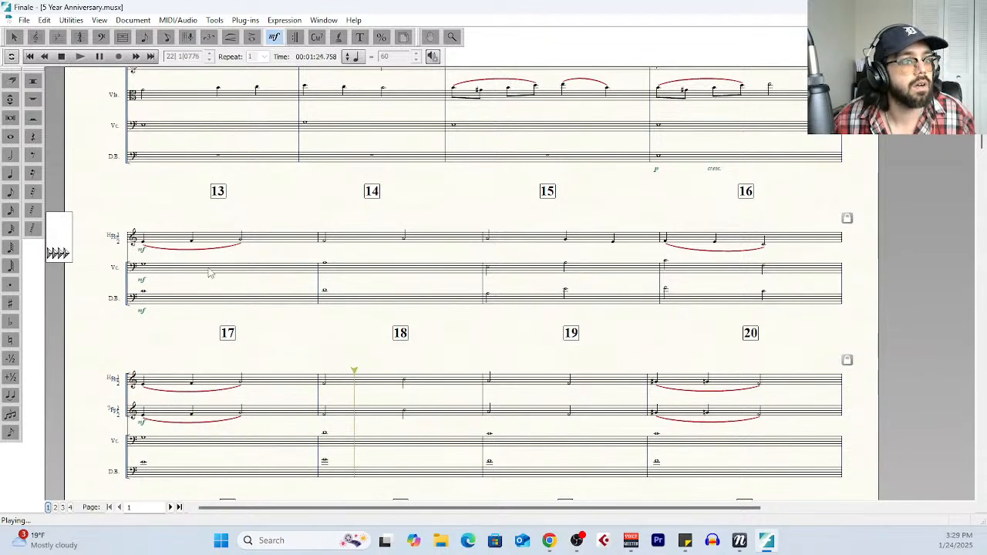
click(62, 57)
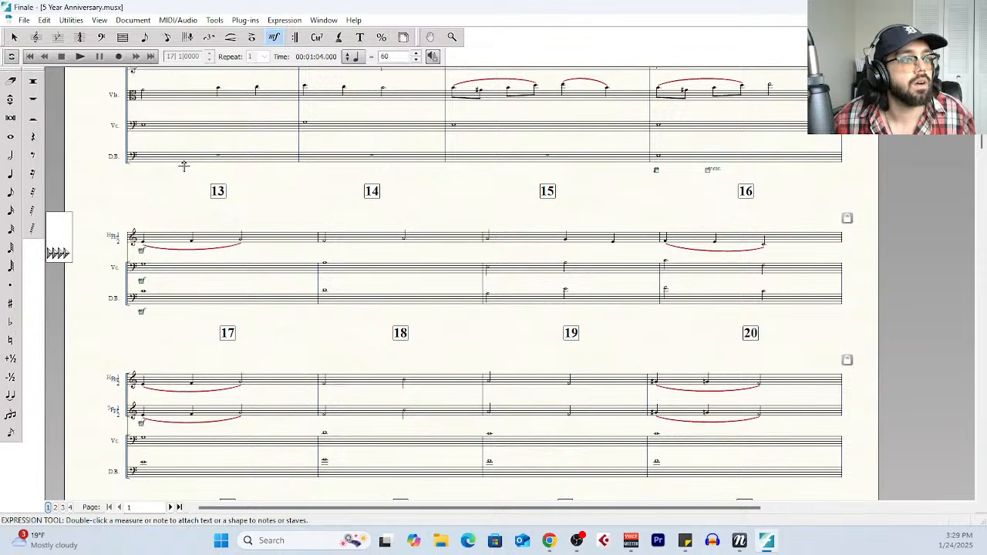
click(81, 57)
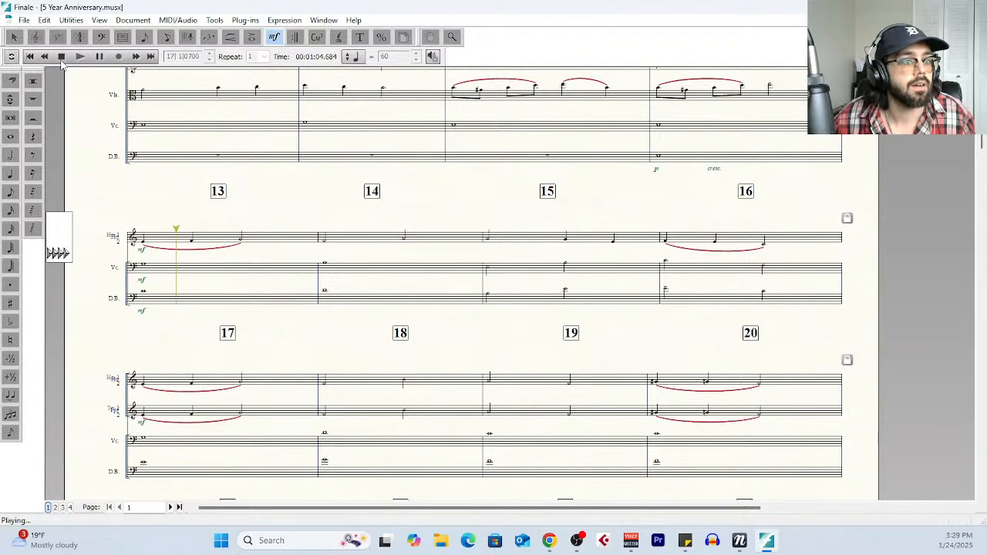
click(62, 58)
Switch to NotePerformer Playback Engines and check its available engines and the instruments in the currently loaded template
click(718, 541)
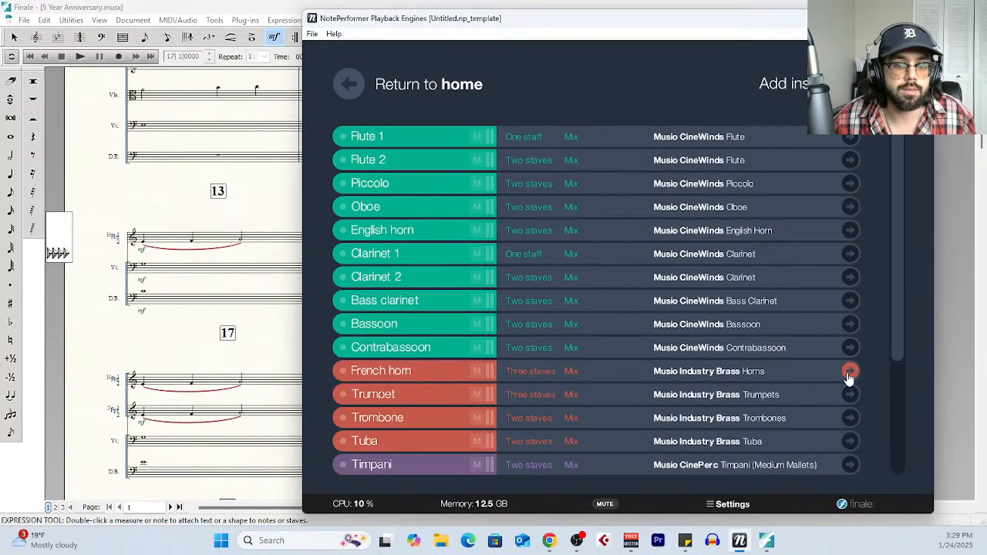
click(332, 87)
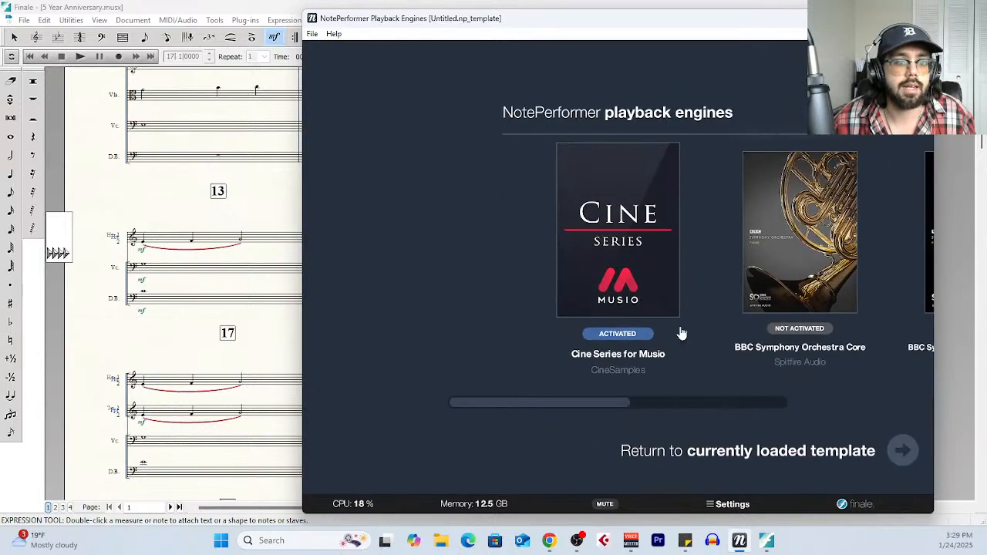
click(904, 450)
scroll(500, 282, down, 3)
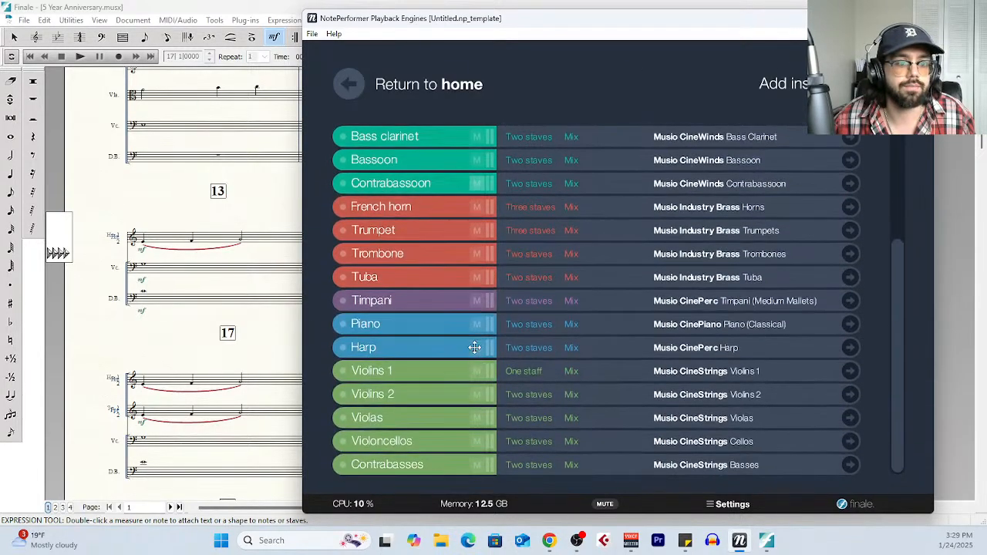
Add the Musio CineBrass Horn and Musio CineBrass Trumpet from Cine Series for Musio to the template, and return to Finale
click(783, 84)
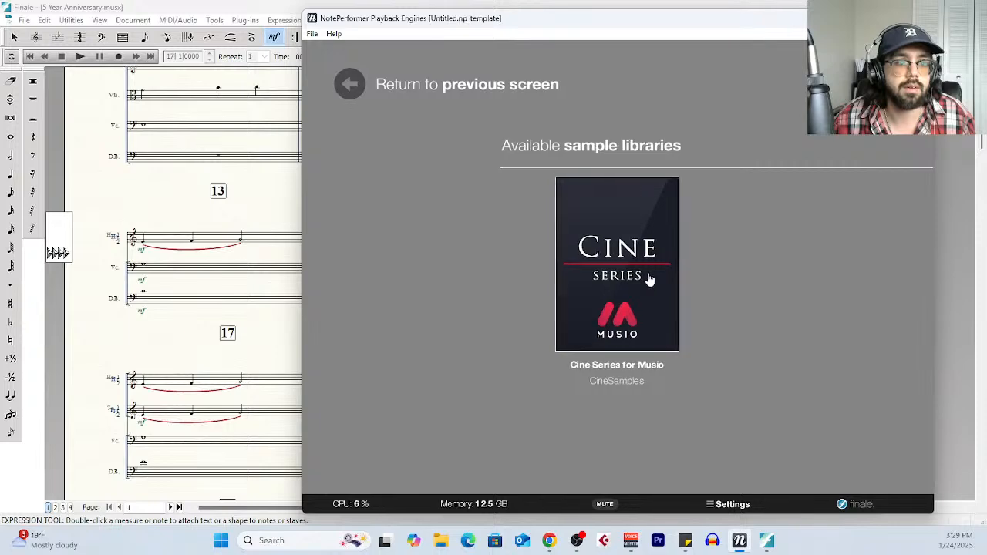
click(648, 280)
scroll(640, 316, down, 5)
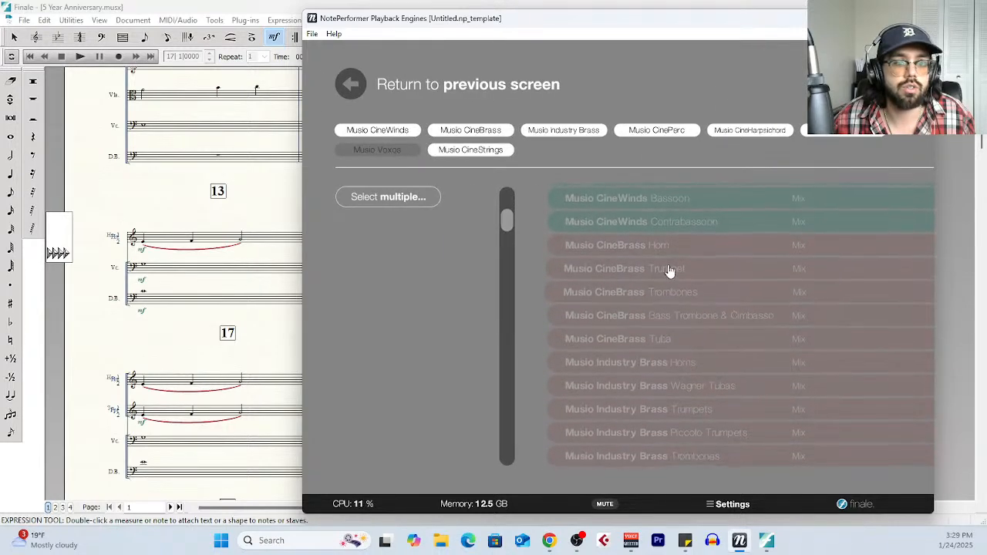
click(668, 245)
click(682, 268)
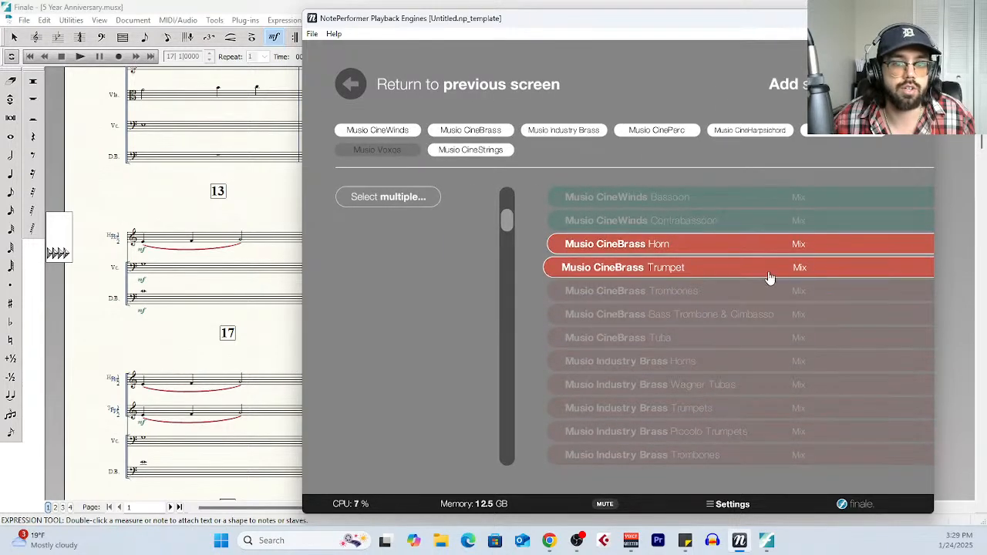
click(788, 84)
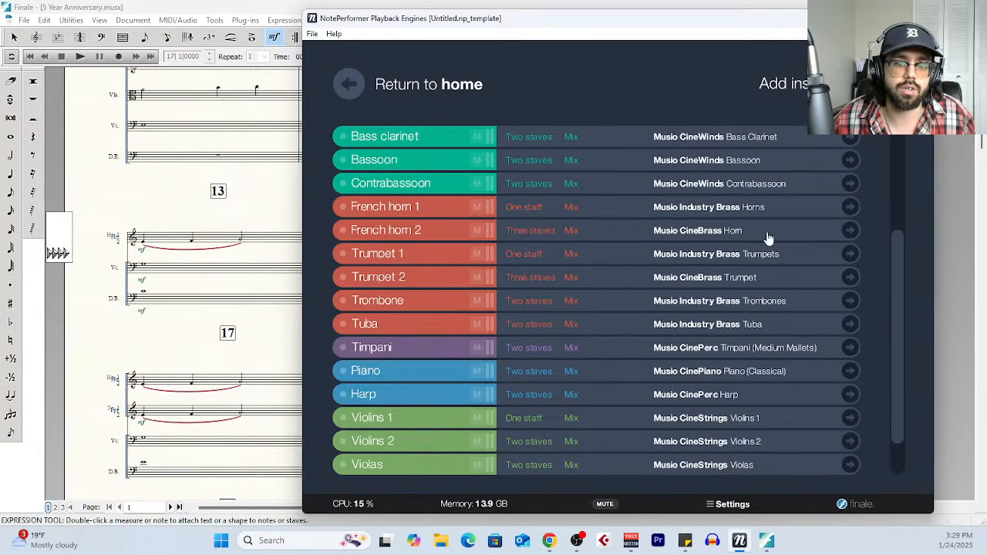
click(864, 18)
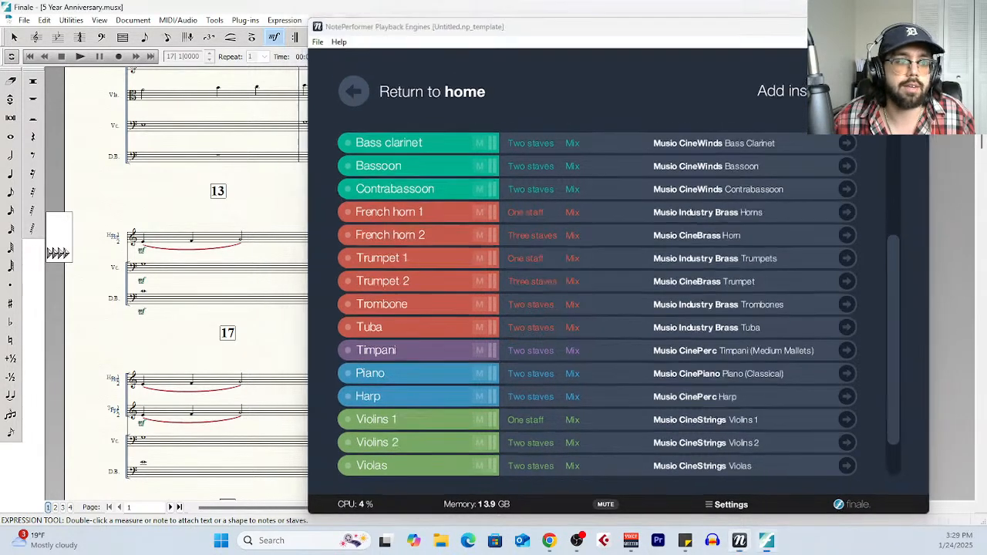
Play the score from measure 17 through the start of measure 26 at rehearsal mark C, and return to the first page
click(80, 56)
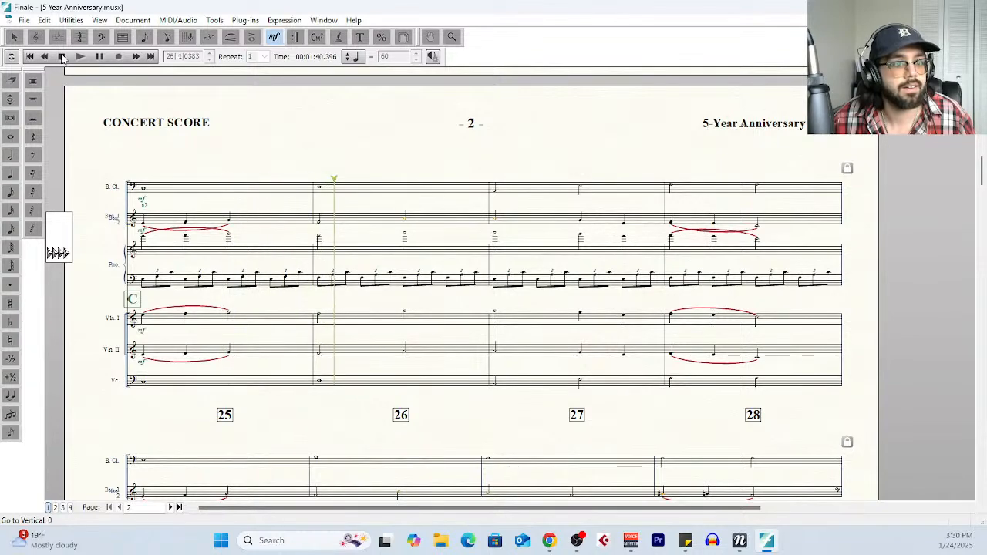
click(62, 57)
scroll(411, 369, up, 10)
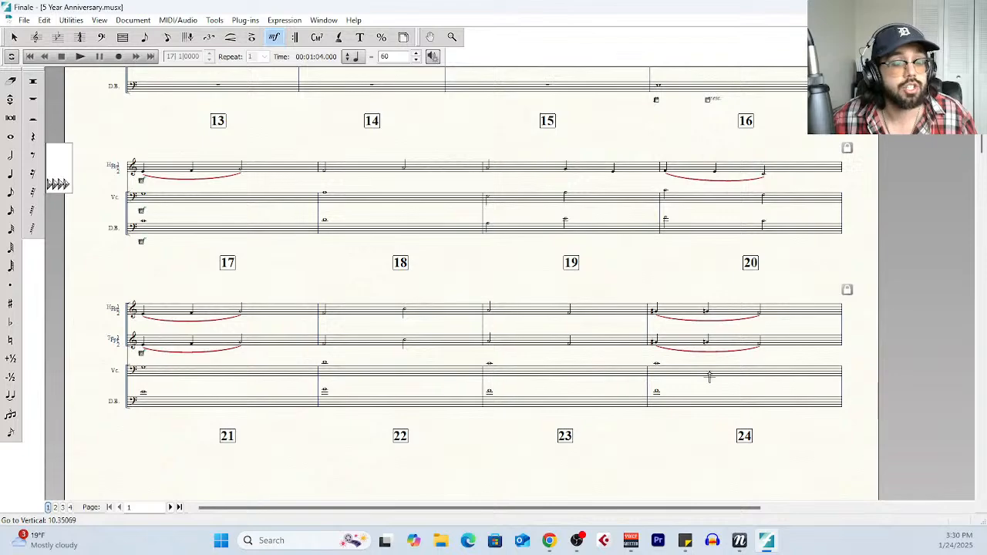
Switch to NotePerformer Playback Engines, review the template's full instrument list from winds to strings, and put the window away
key(alt+Tab)
scroll(545, 313, down, 2)
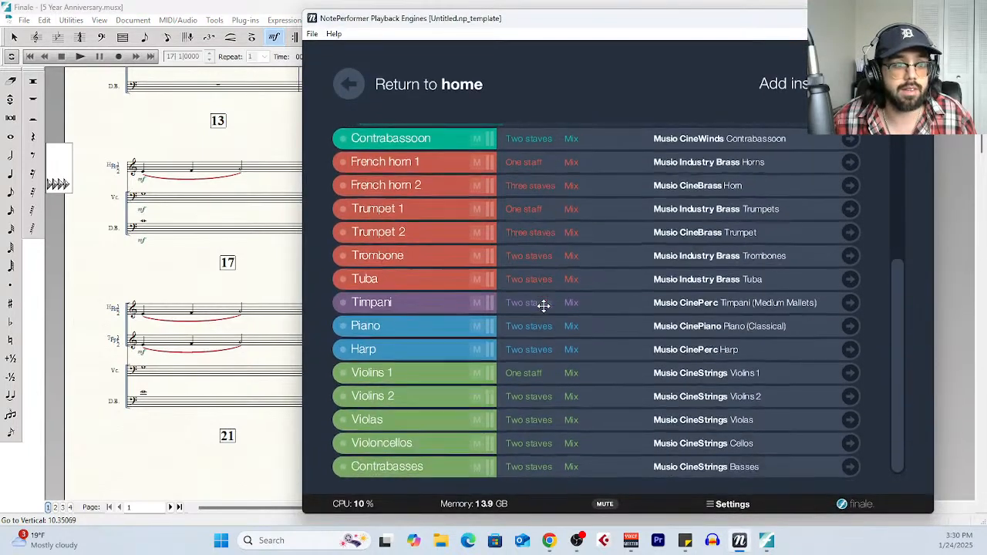
scroll(551, 347, up, 5)
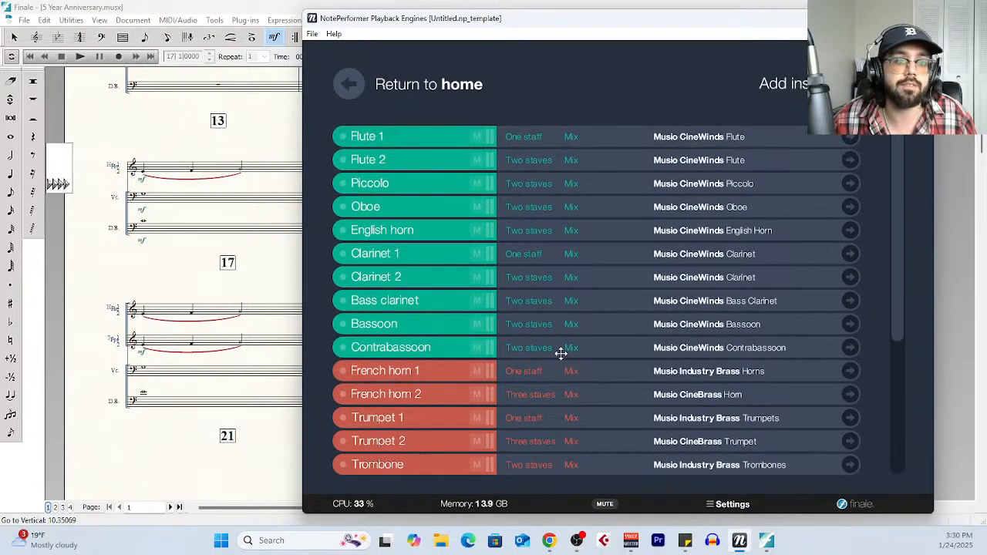
scroll(562, 348, down, 5)
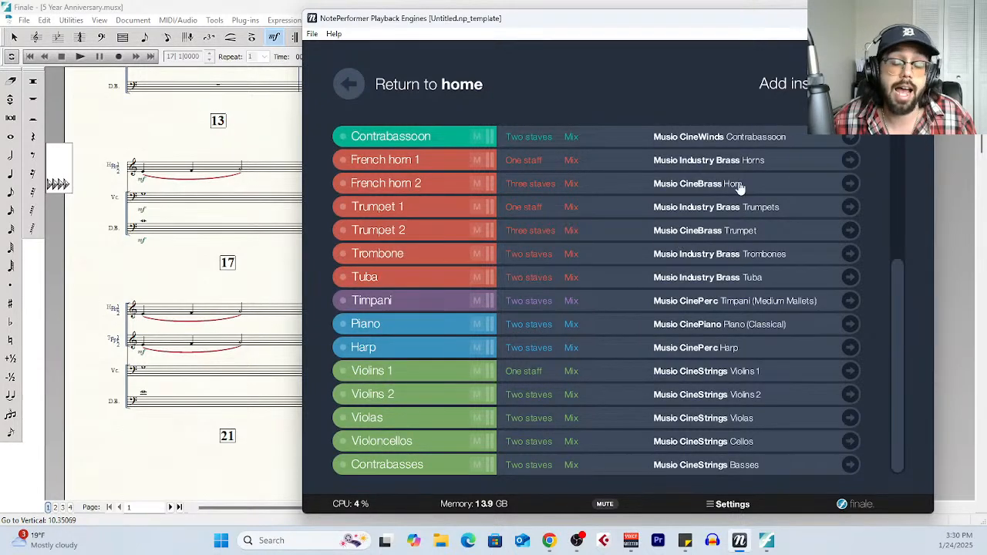
click(844, 18)
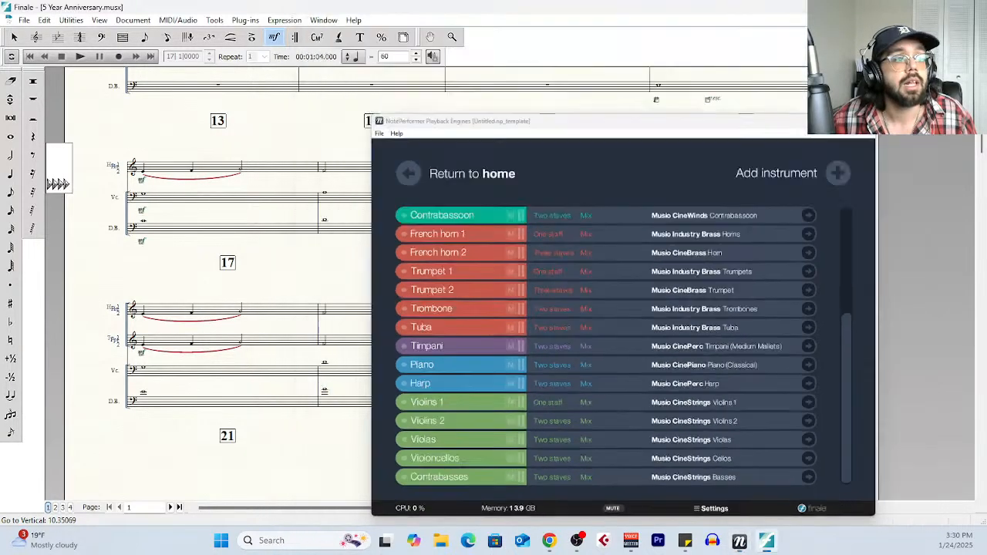
Start opening an existing Finale document and browse to the Show folder inside Leo's Requiem
click(25, 20)
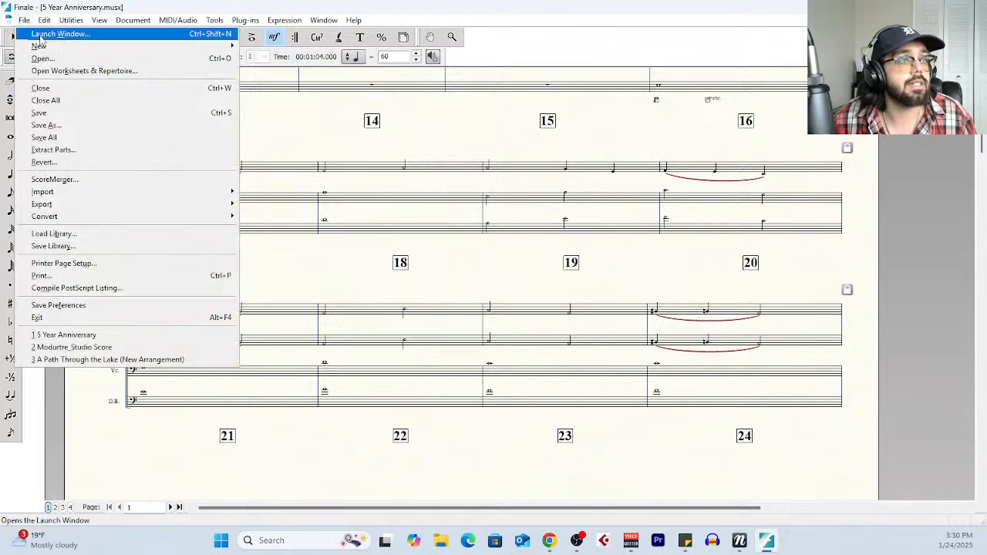
mouse_move(40, 47)
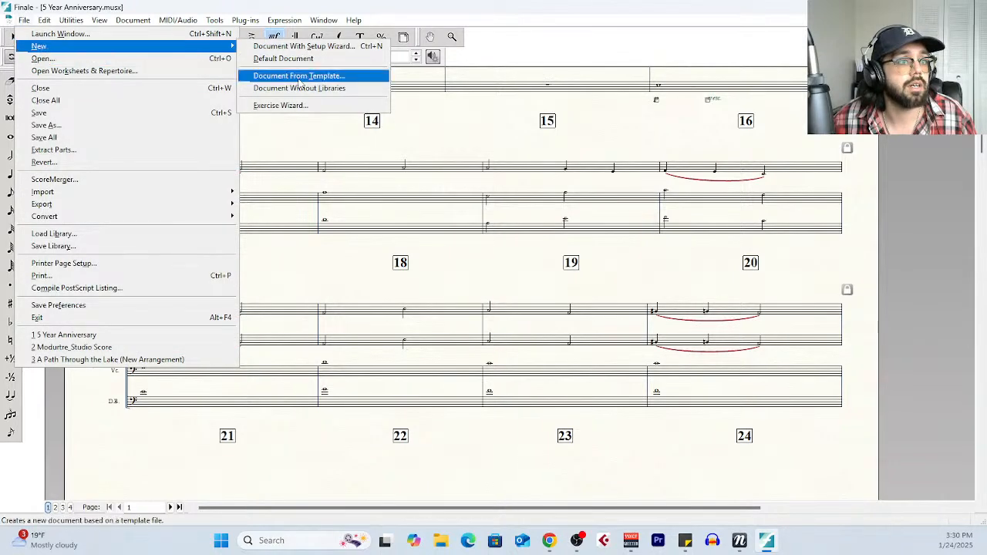
click(92, 59)
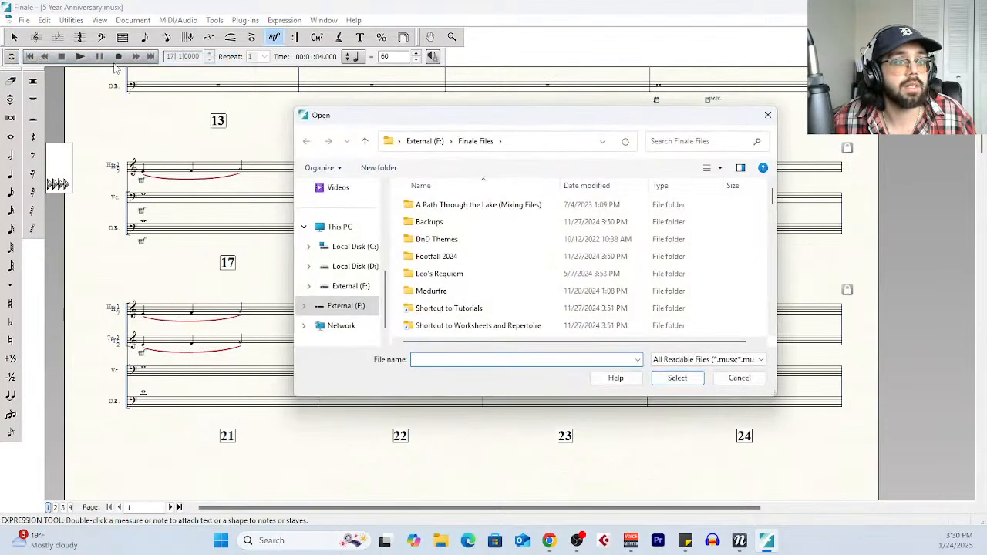
scroll(503, 282, down, 2)
scroll(501, 281, up, 2)
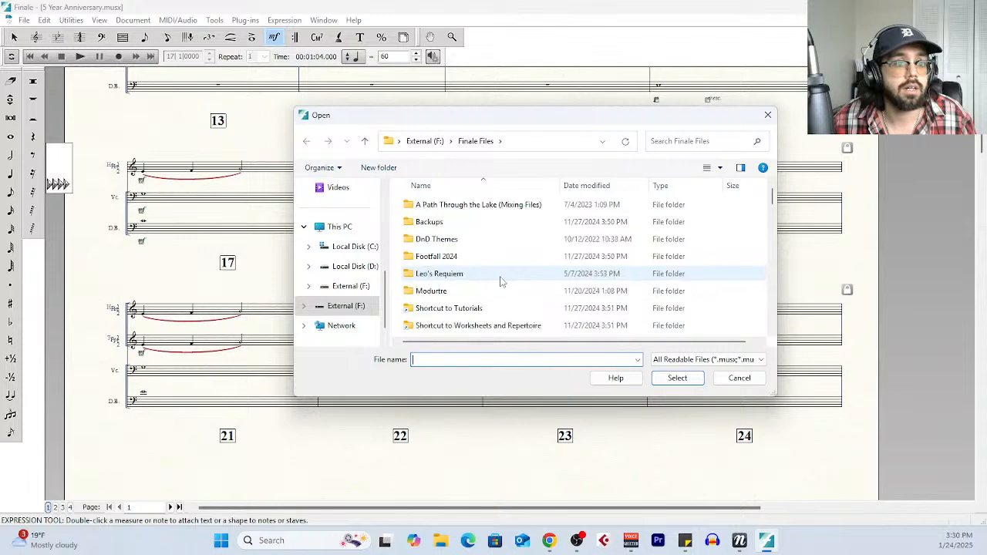
double_click(482, 275)
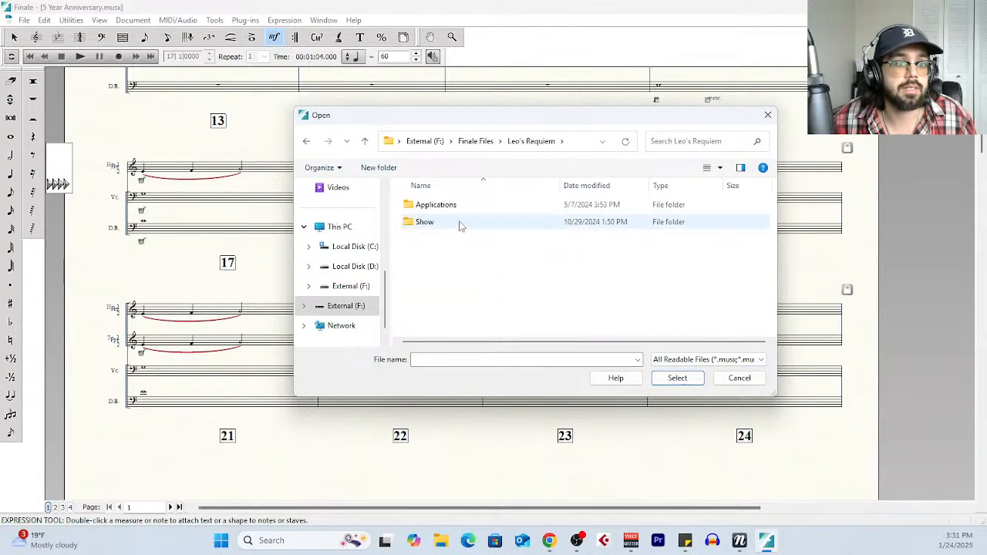
double_click(460, 224)
Open the Agnus Dei Finale notation file from the Agnus Dei folder
scroll(469, 275, down, 3)
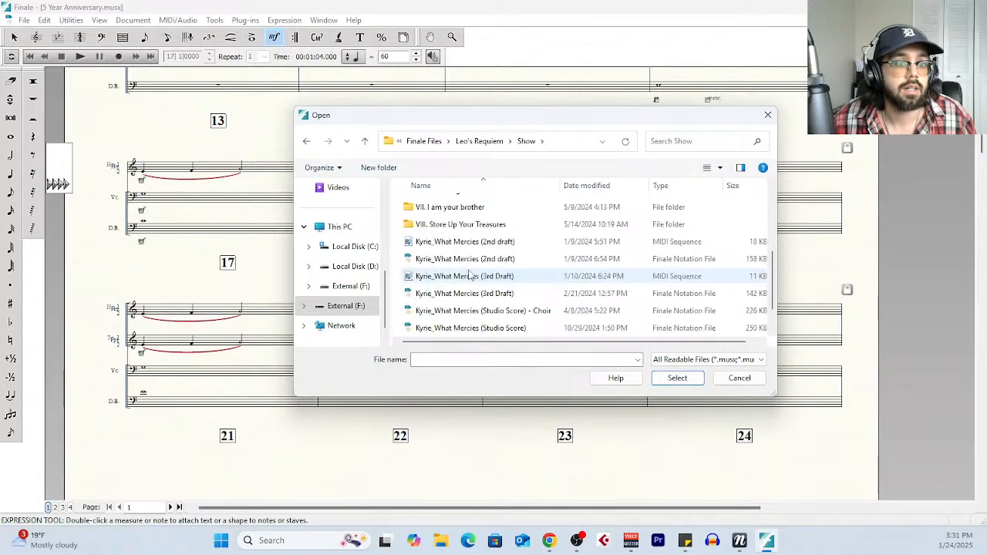
scroll(474, 282, up, 3)
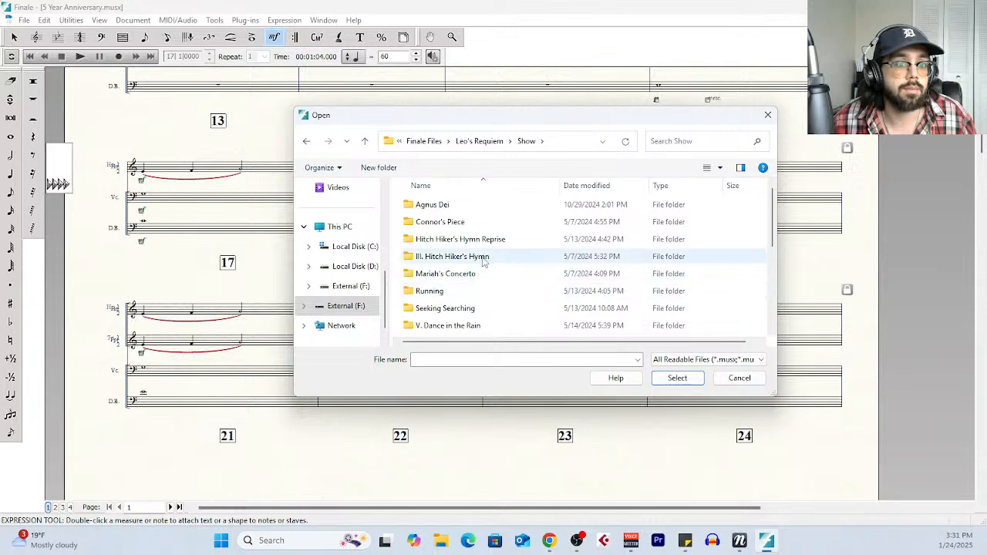
scroll(479, 287, down, 1)
scroll(482, 281, down, 1)
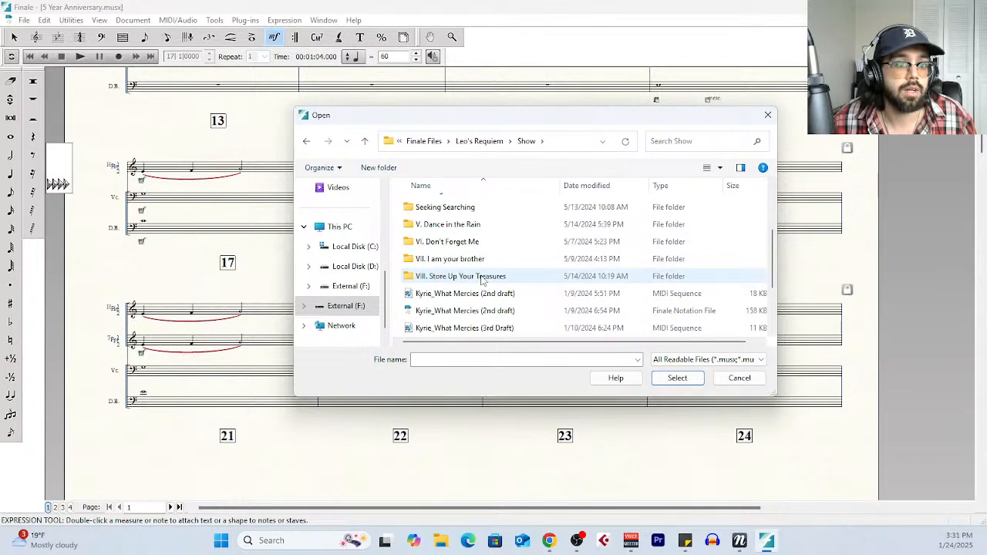
scroll(482, 266, up, 2)
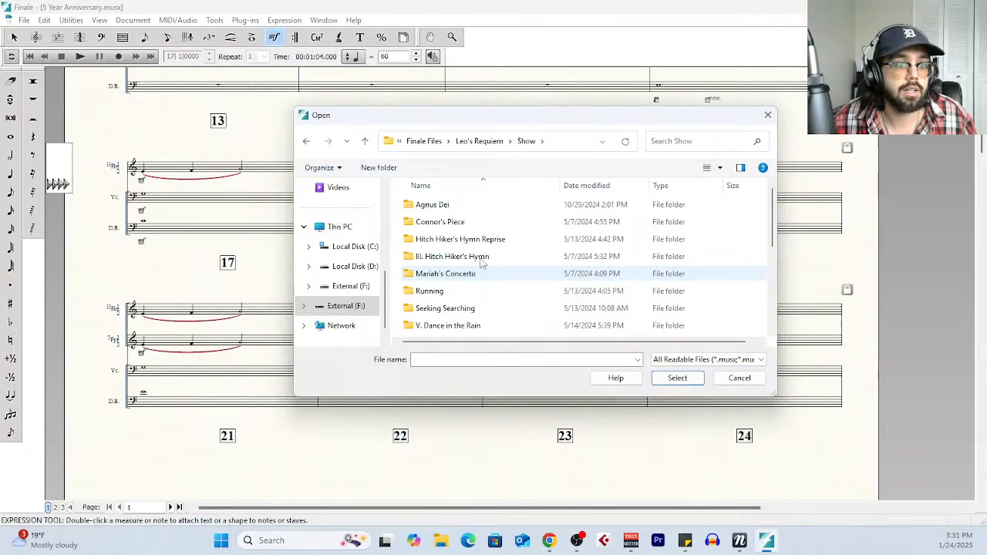
double_click(453, 205)
click(454, 224)
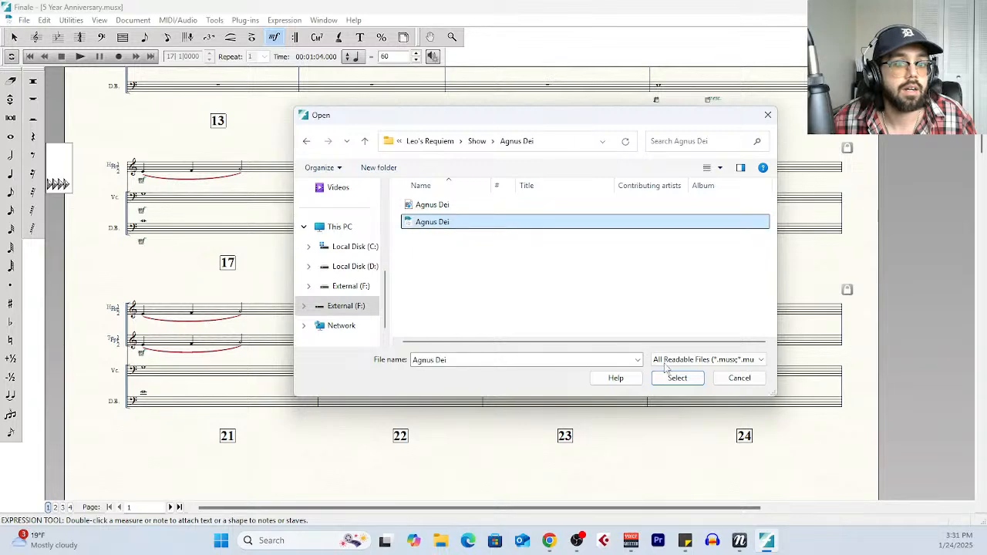
key(Return)
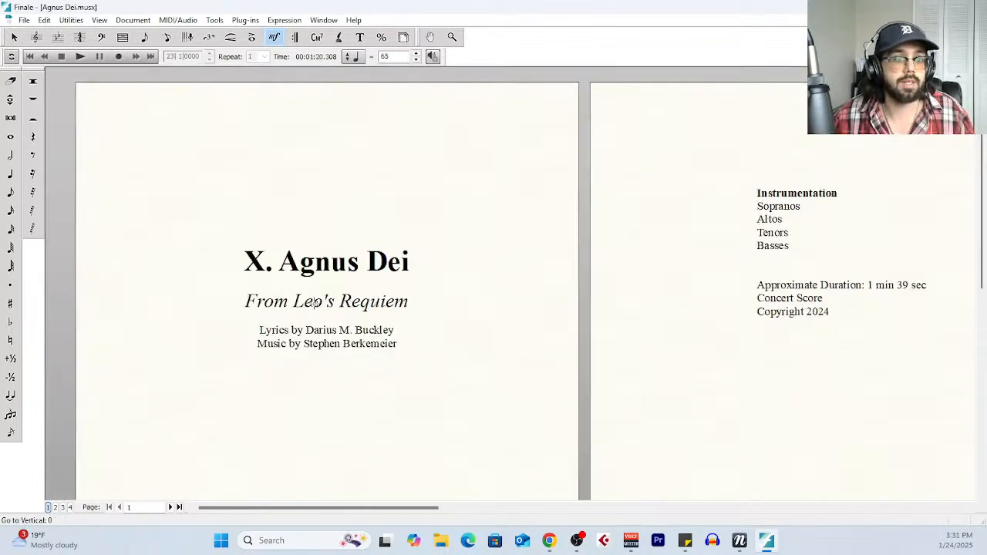
Display the Agnus Dei choral score in Scroll View
click(107, 21)
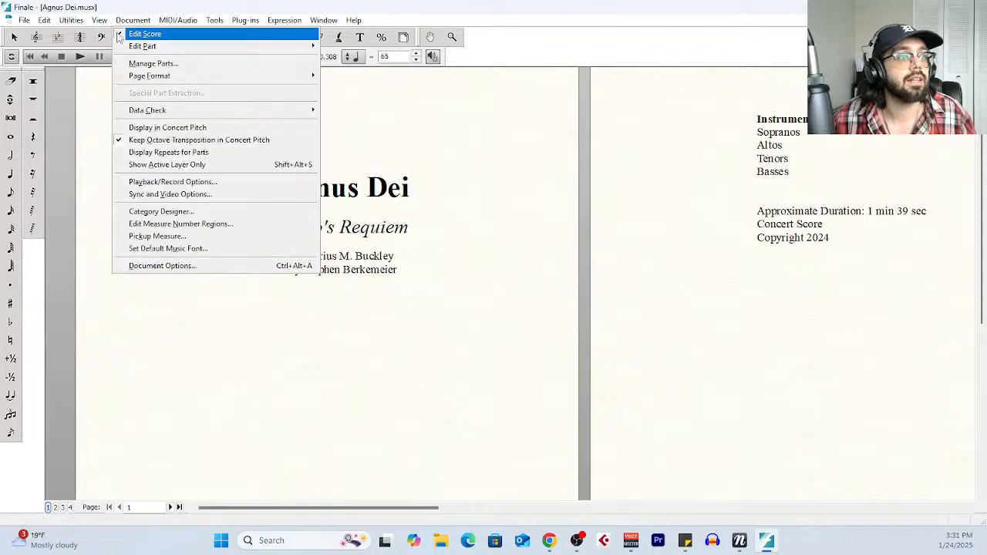
click(126, 33)
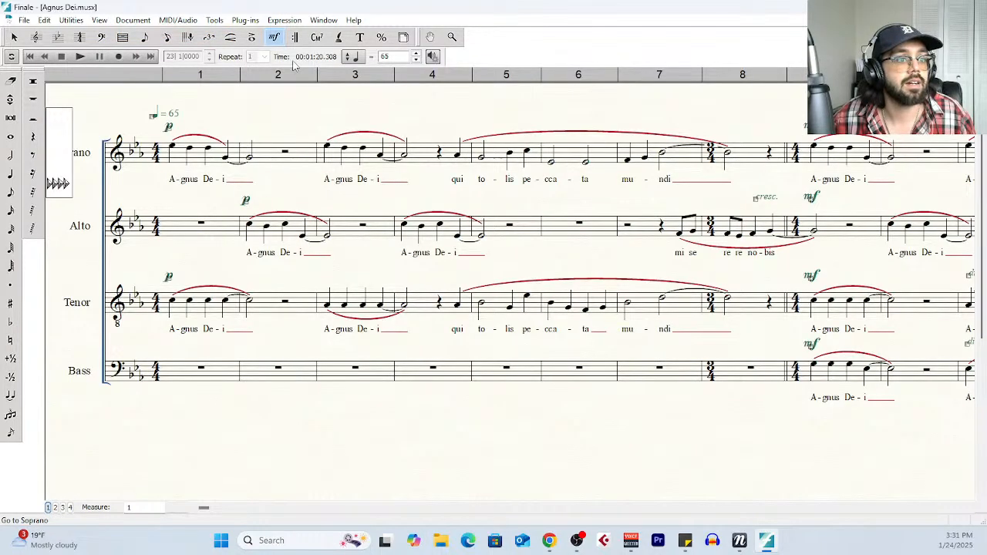
click(320, 21)
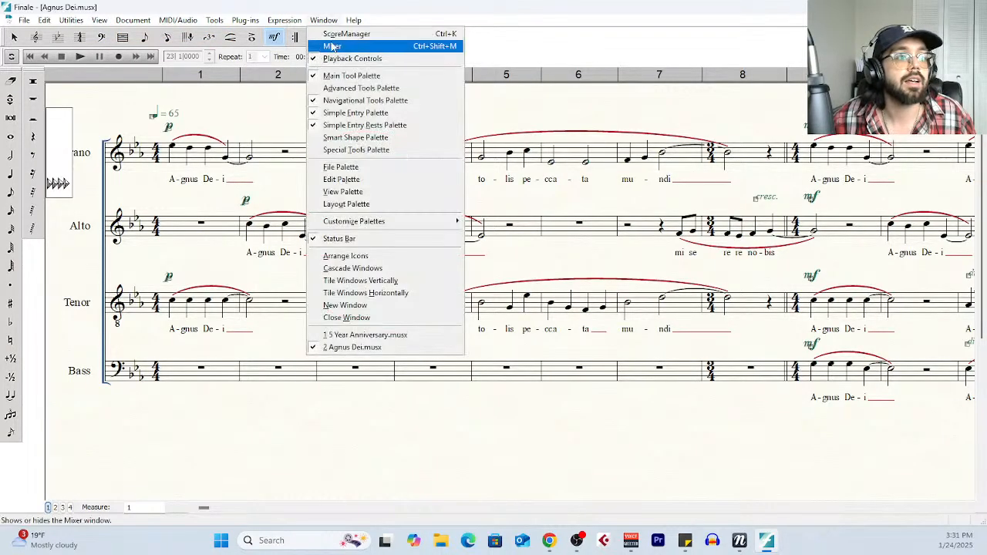
Inspect the playback devices assigned to the four voices in ScoreManager, including the options available for Soprano
click(339, 31)
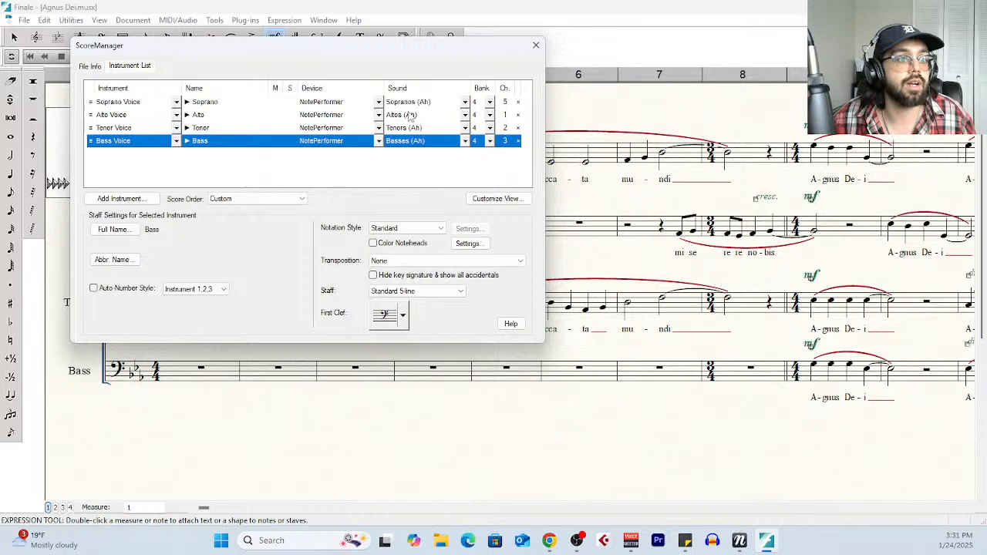
click(351, 104)
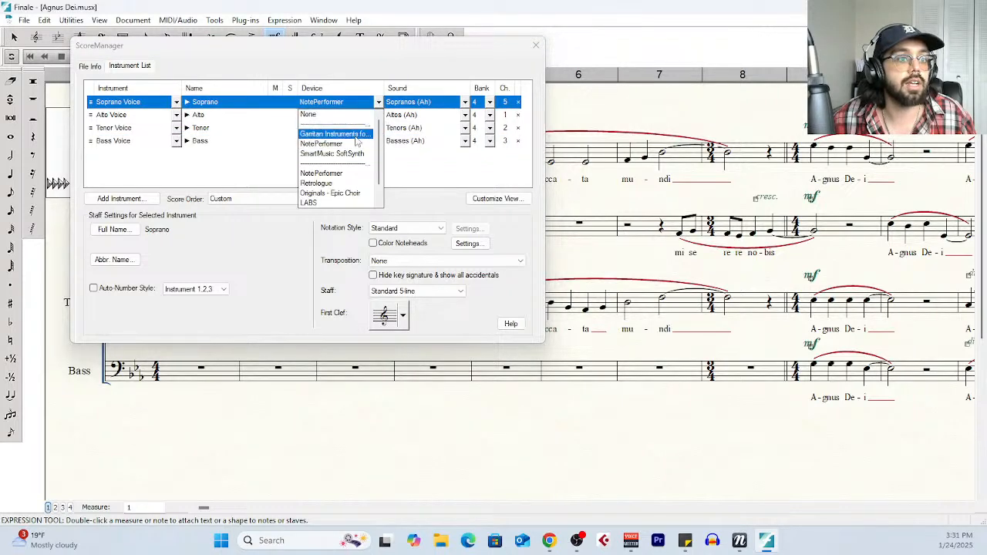
click(535, 50)
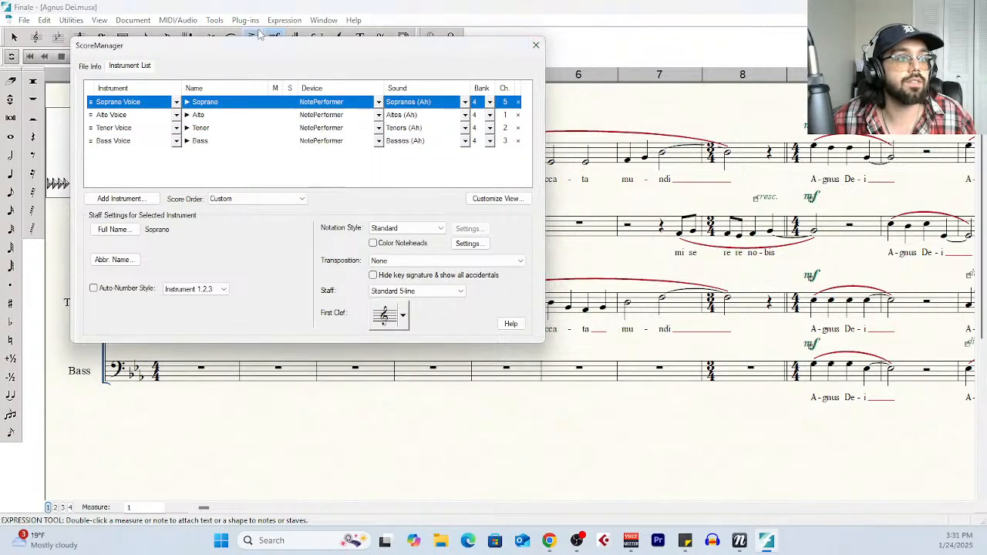
click(535, 48)
Move Garritan Instruments for Finale above NotePerformer in the Sound Map Priority order
click(168, 21)
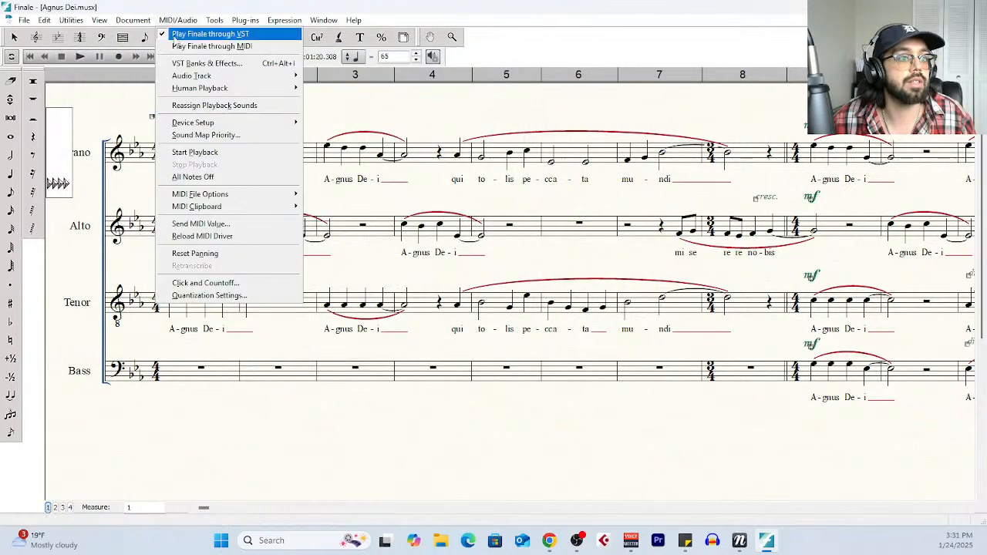
click(245, 135)
click(469, 227)
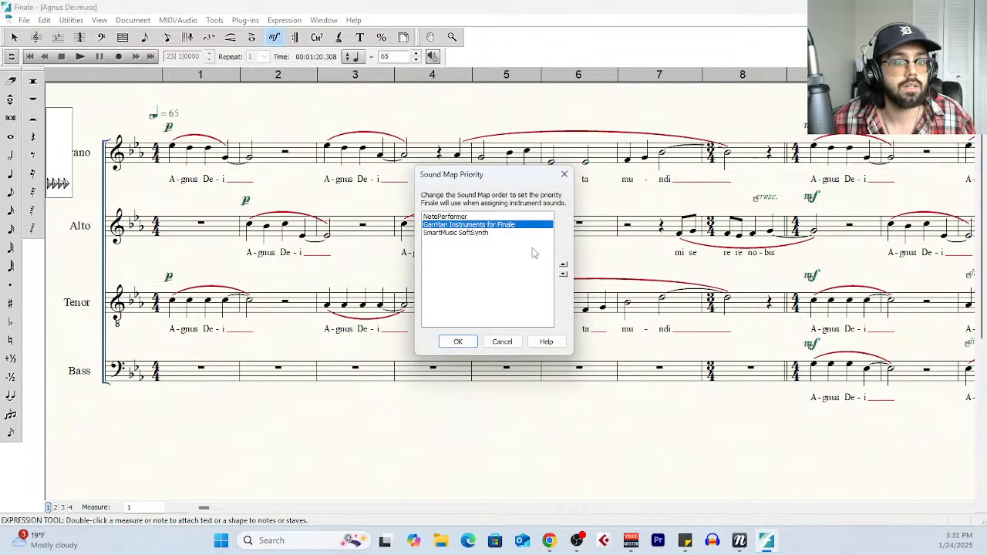
click(564, 268)
click(461, 342)
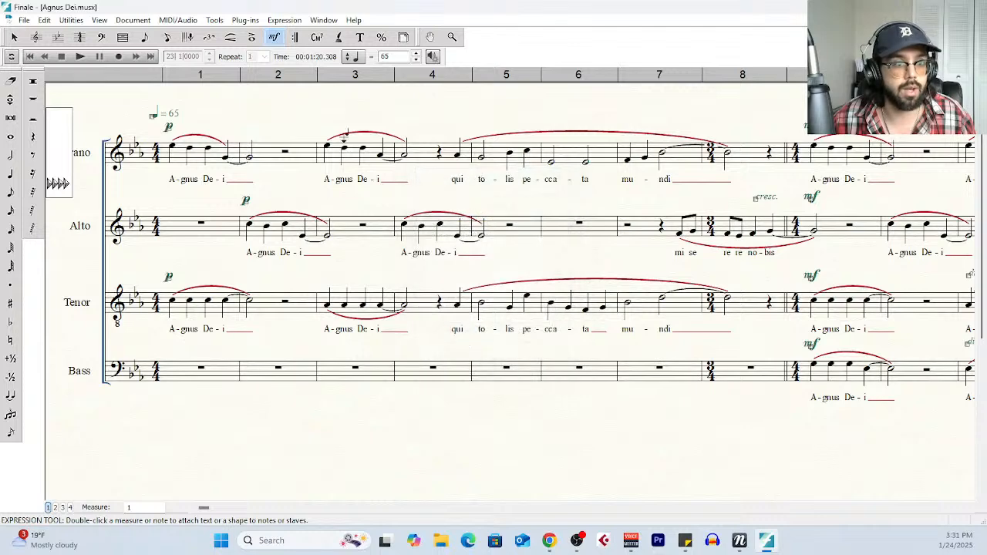
Reassign the score's playback sounds according to the new sound map order and accept altering the document
click(175, 21)
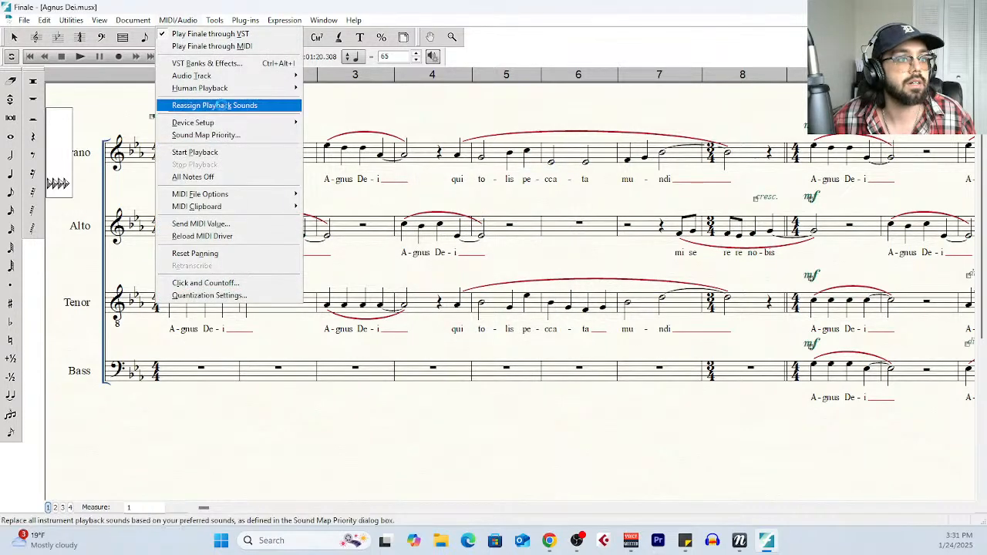
click(220, 106)
click(522, 294)
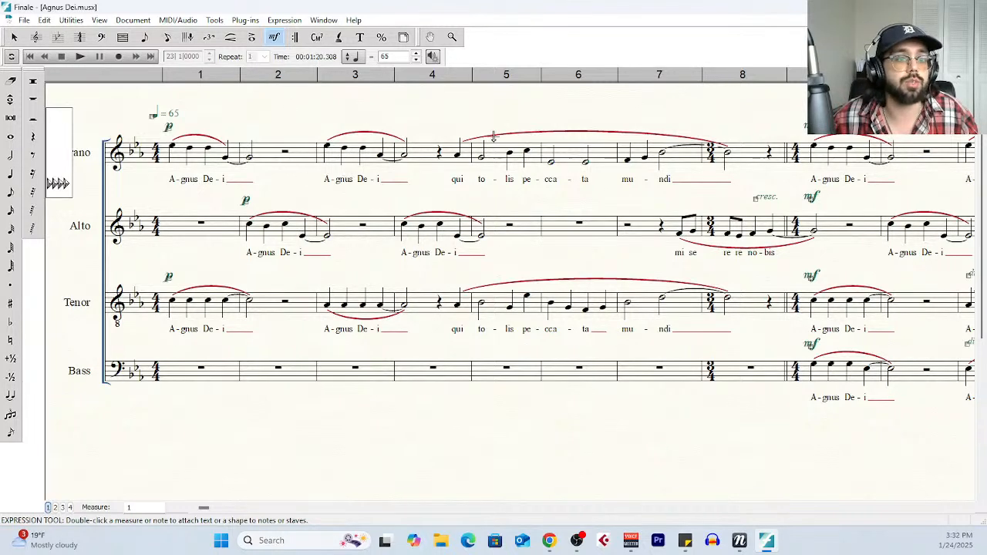
Set playback to always start at measure 1 and briefly play the score from there
click(81, 59)
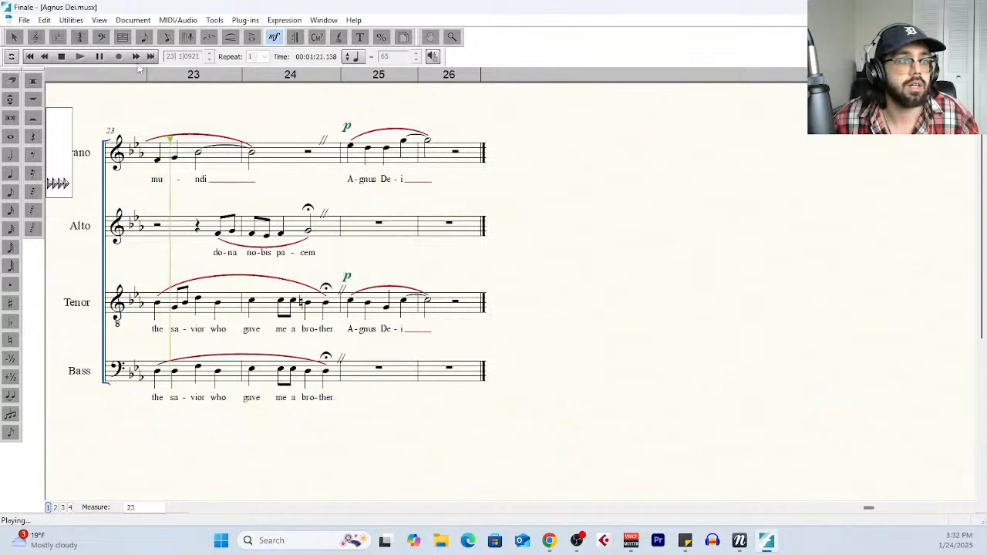
click(62, 57)
click(433, 57)
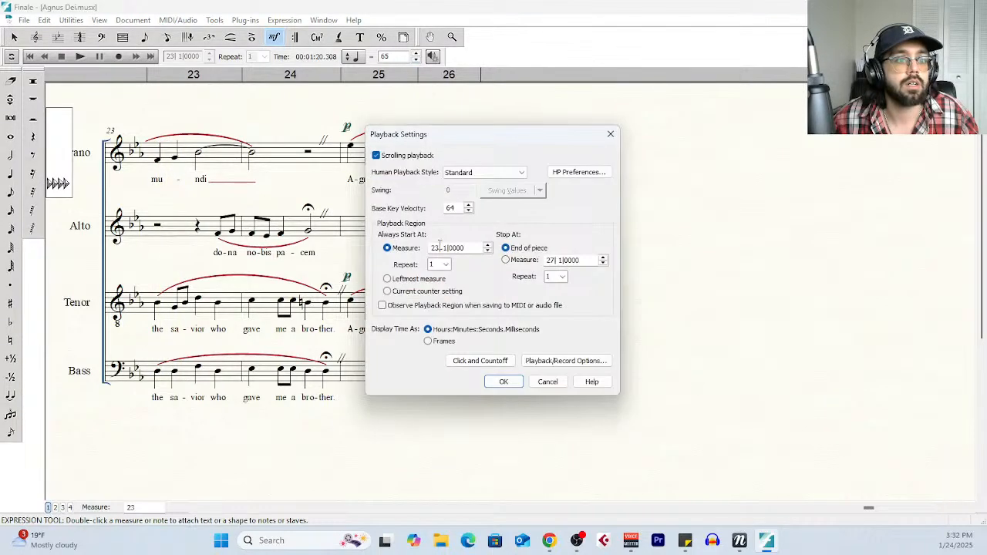
click(503, 382)
click(80, 57)
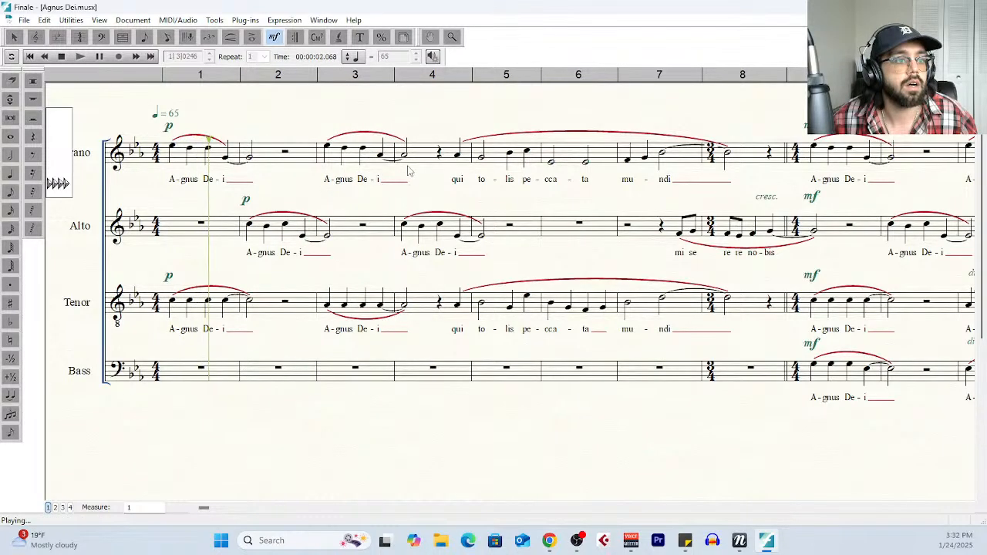
click(61, 57)
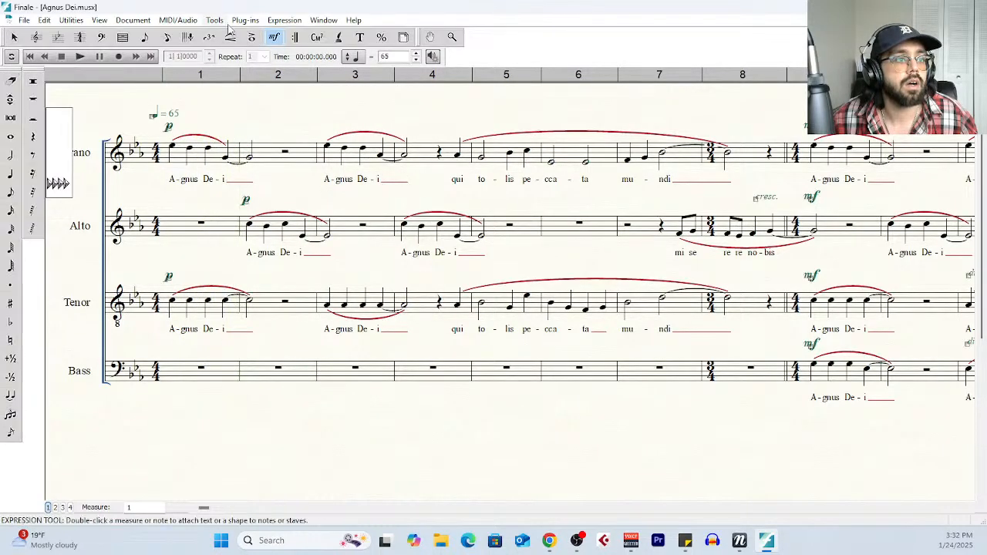
Reassign the playback sounds again and check the voices' devices and sounds in ScoreManager
click(182, 21)
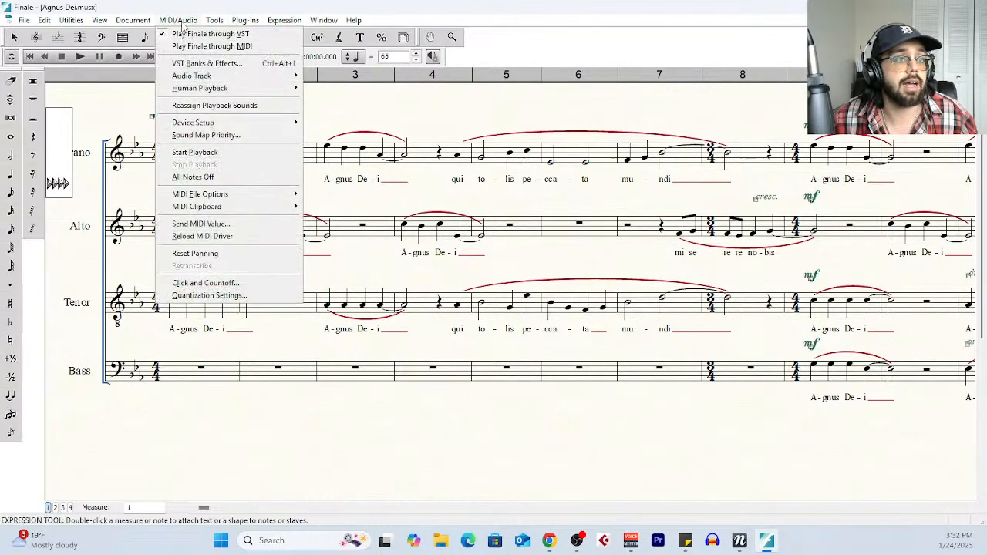
click(267, 111)
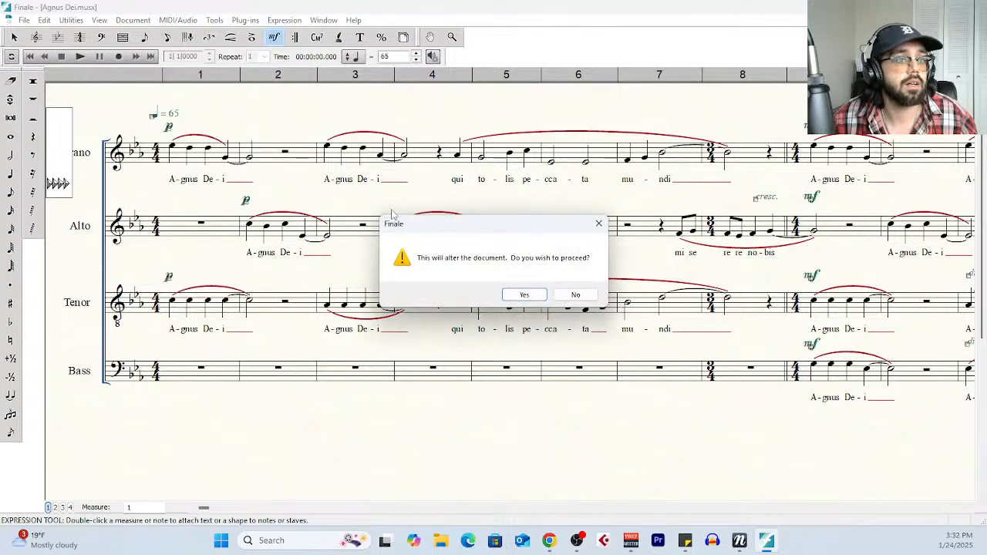
click(525, 294)
click(323, 20)
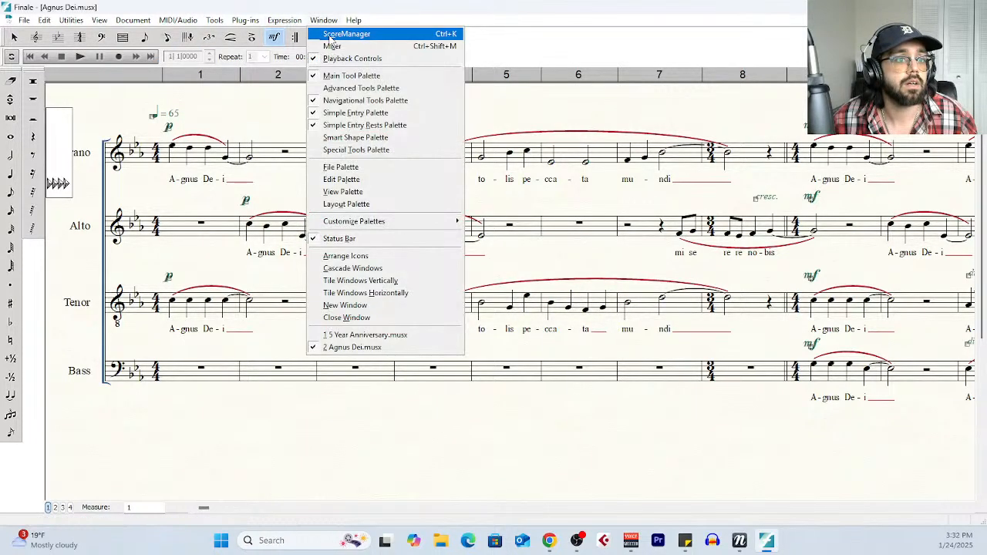
click(340, 33)
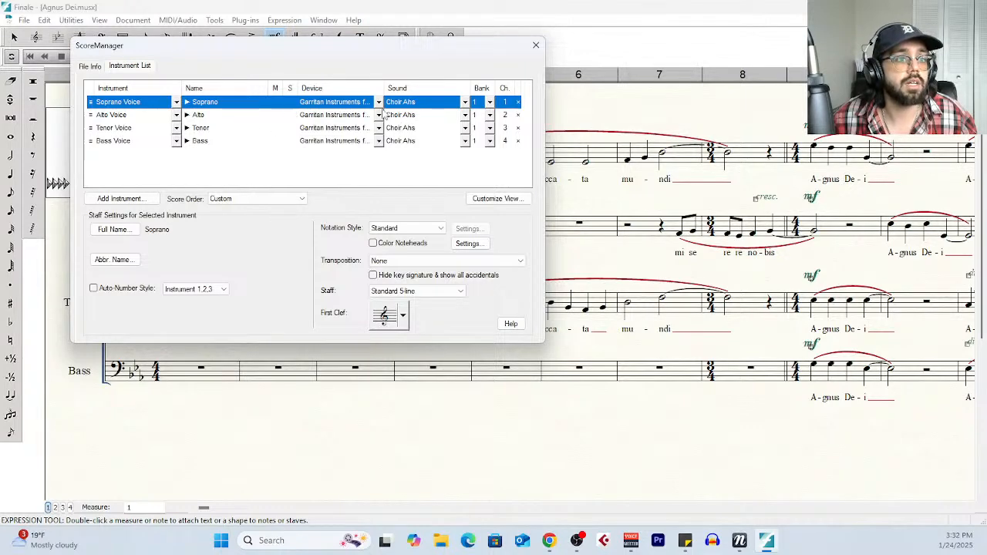
click(537, 45)
Play the score from measure 1 and check the NotePerformer Playback Engines window during playback
click(77, 57)
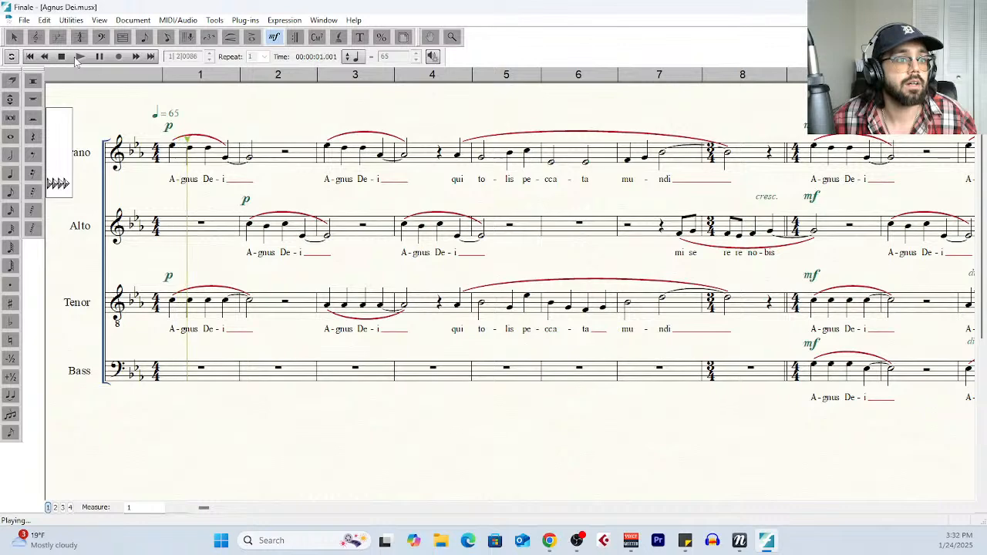
mouse_move(577, 539)
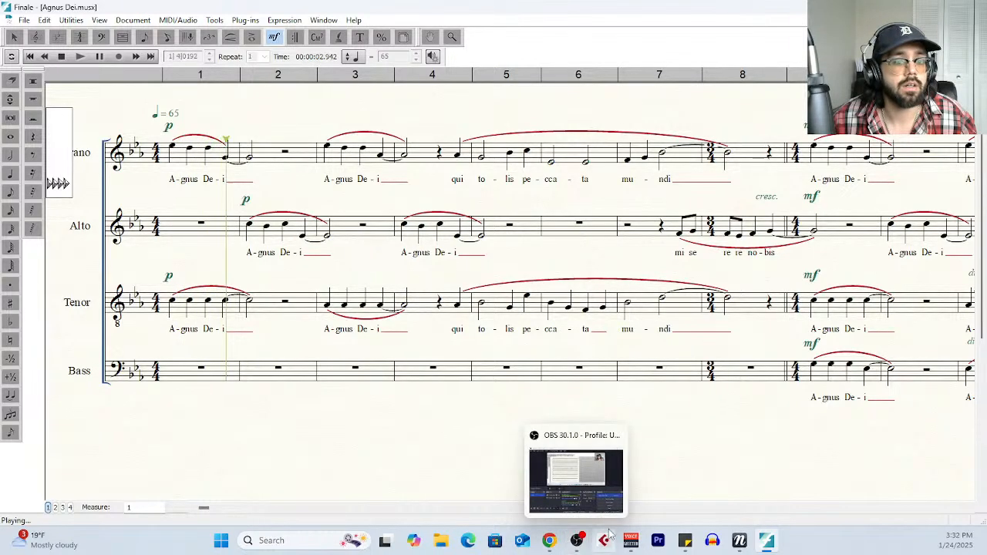
click(739, 540)
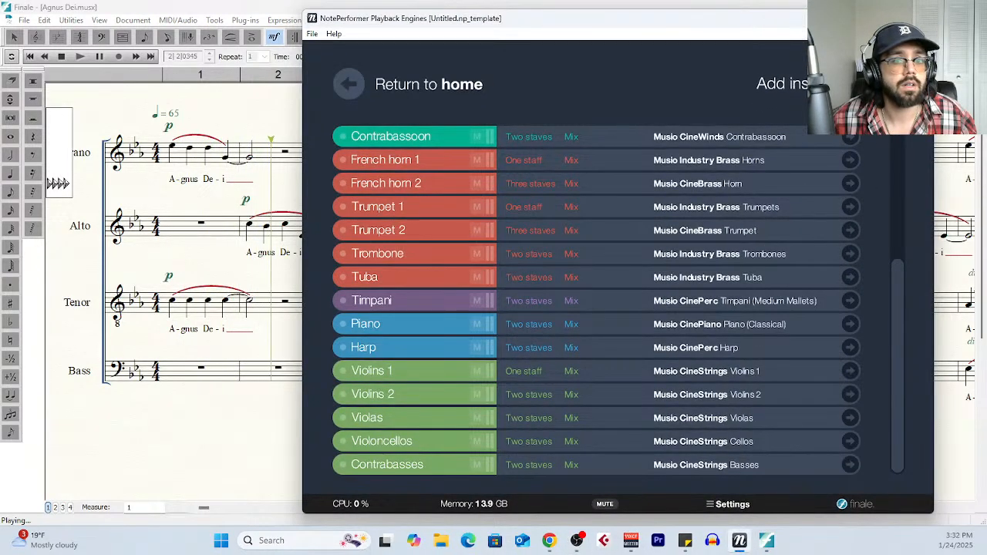
click(862, 18)
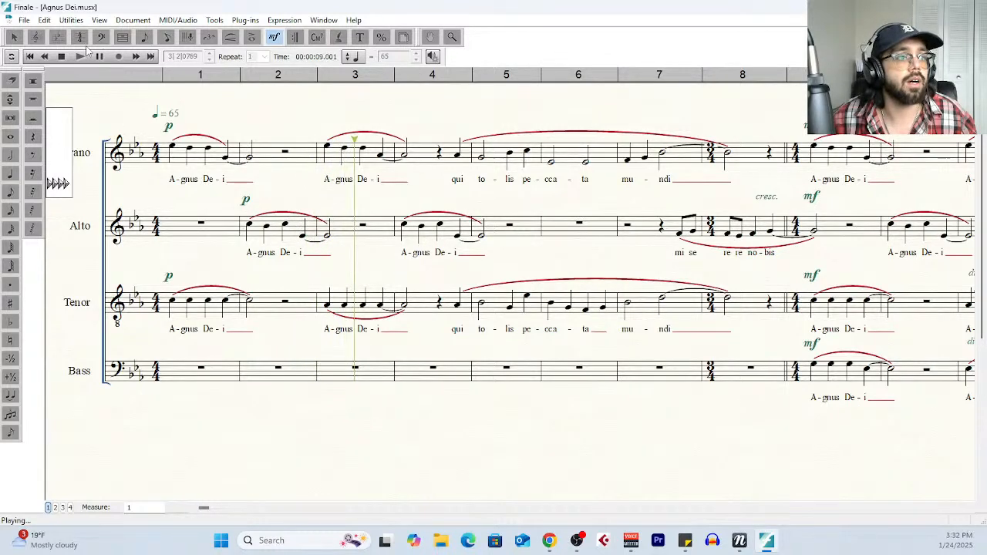
click(61, 56)
Raise the Bank 1 ARIA Player volume in VST Banks & Effects and test playback from measure 1
click(177, 20)
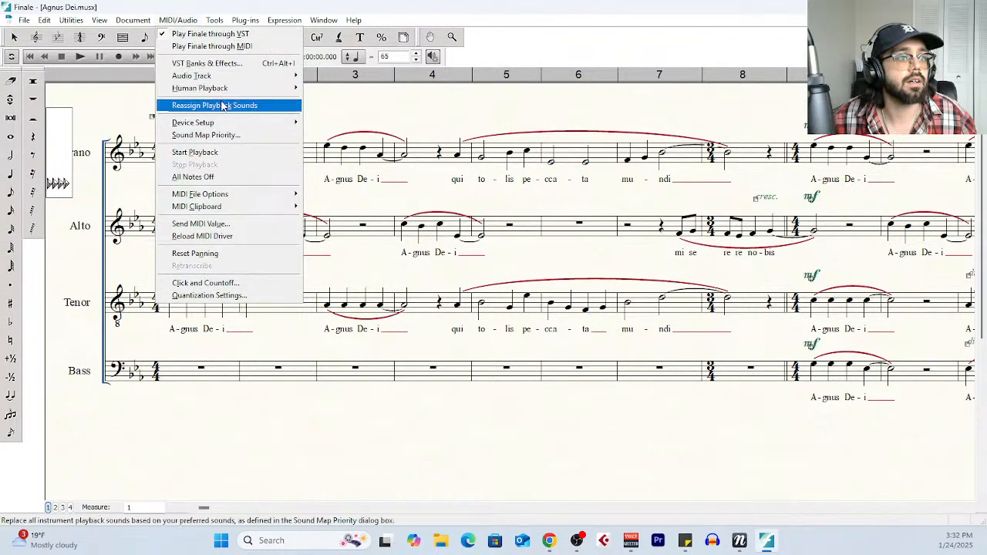
click(224, 64)
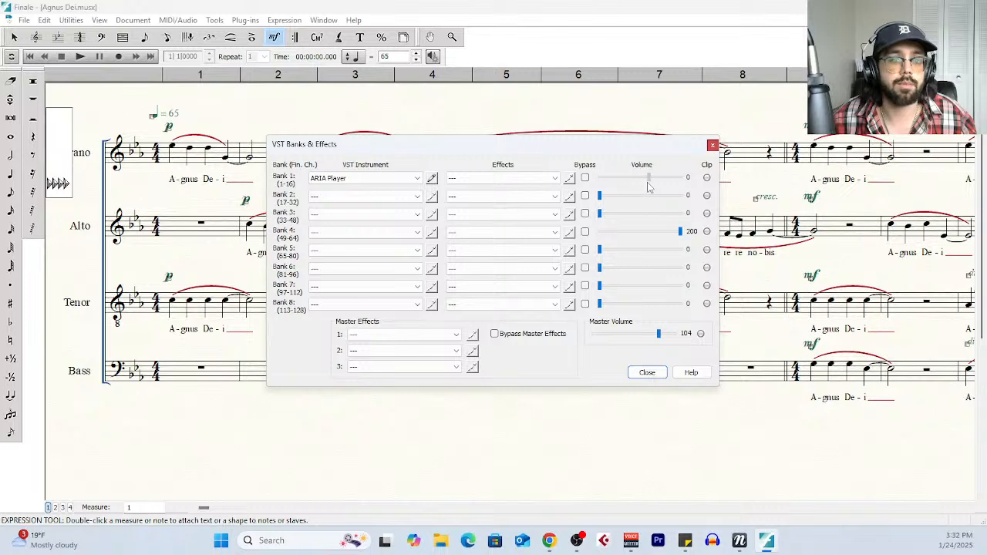
click(712, 145)
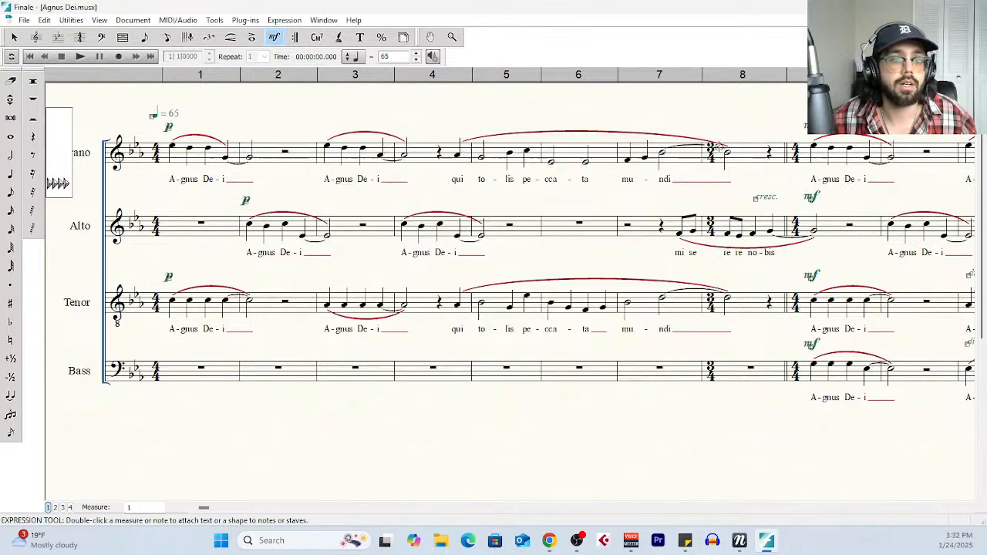
click(80, 58)
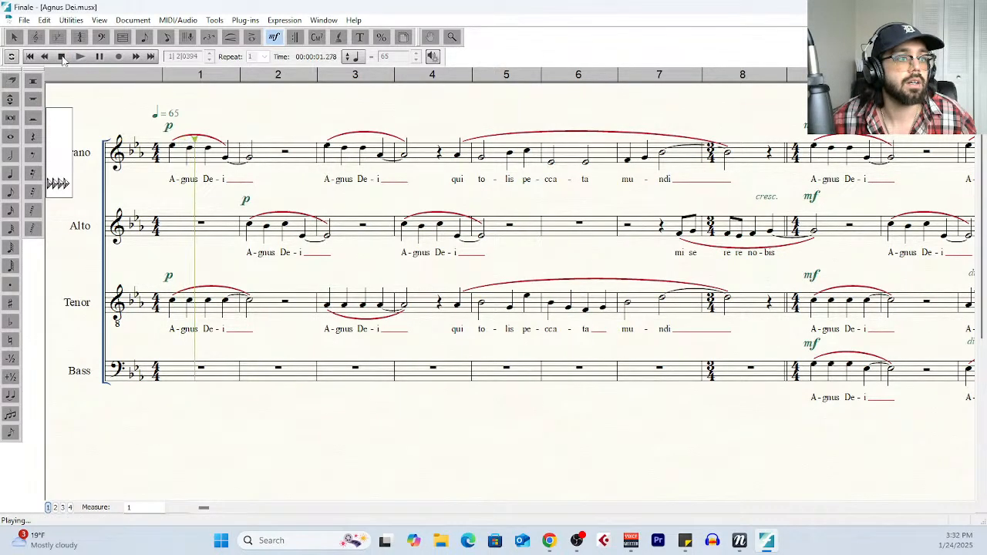
click(62, 57)
Set the Bank 1 ARIA Player volume to 175 and play the opening measures
click(178, 20)
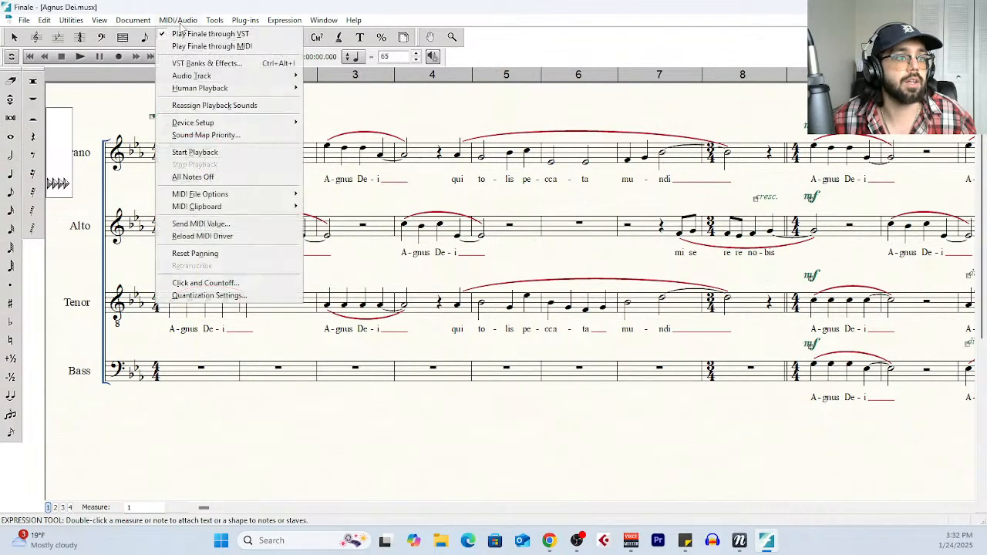
click(206, 63)
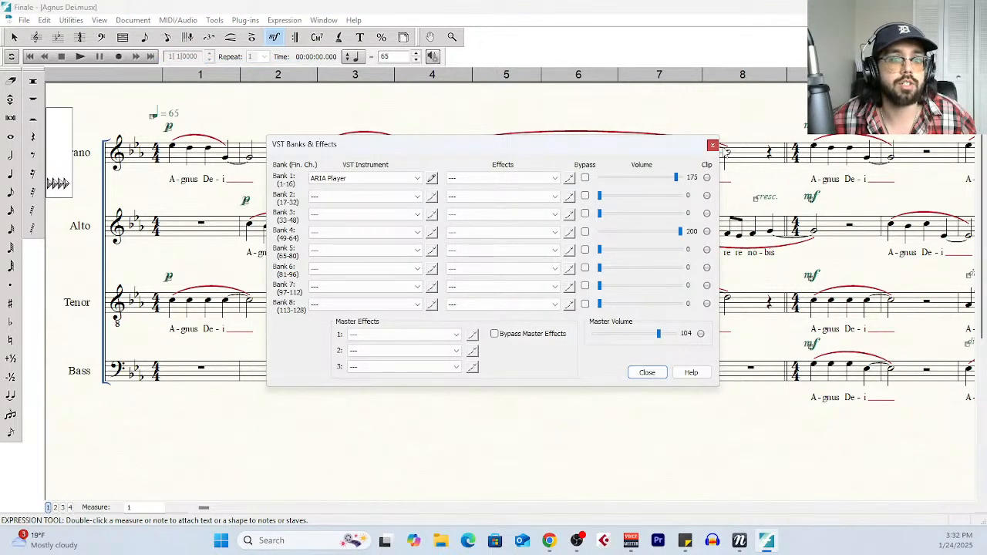
click(712, 145)
click(80, 57)
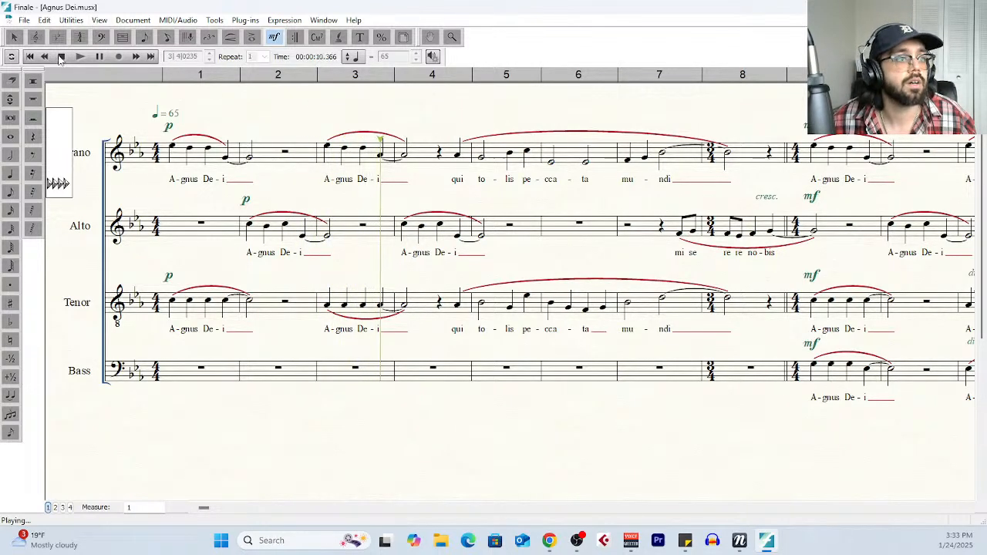
Set the Bank 1 ARIA Player volume to 200 and listen to the opening measures again
click(177, 20)
click(207, 63)
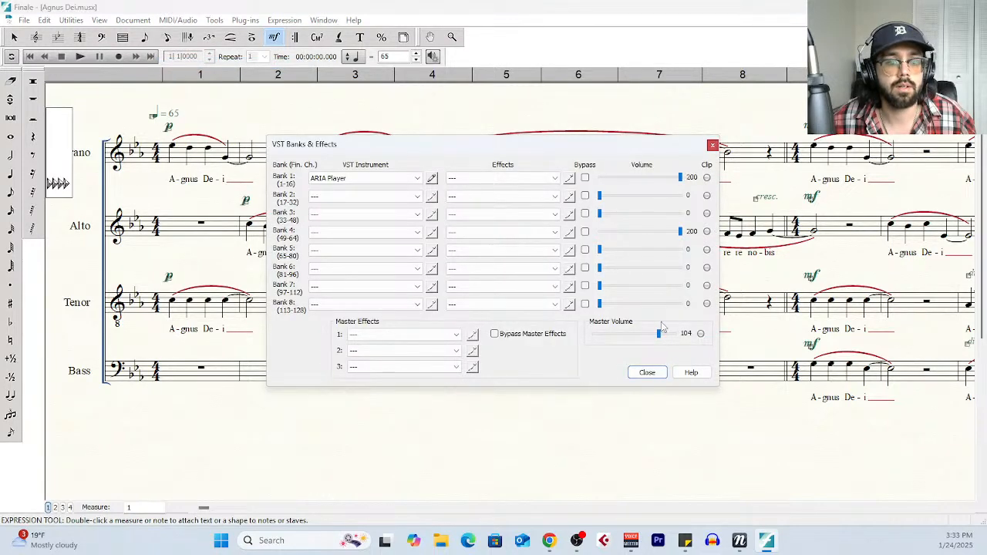
click(648, 373)
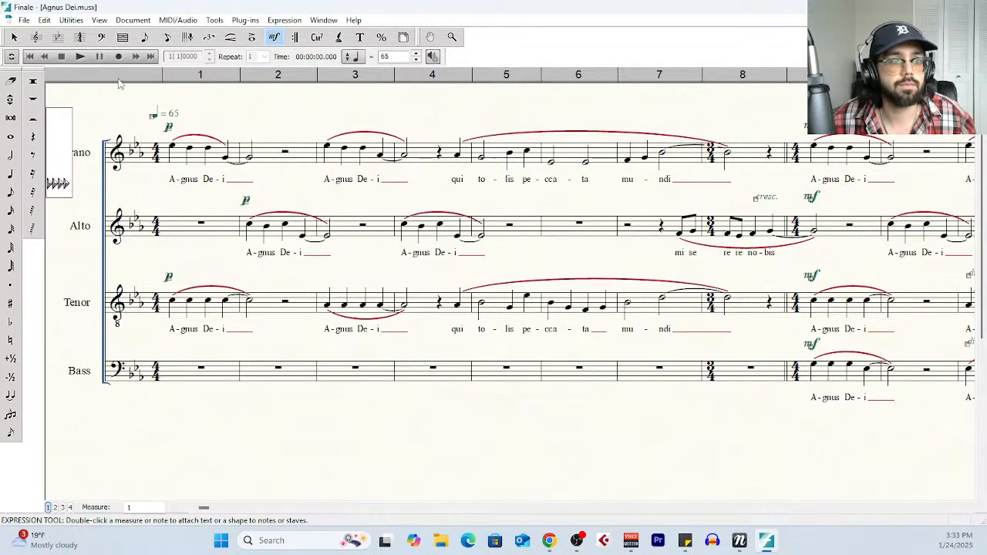
click(80, 57)
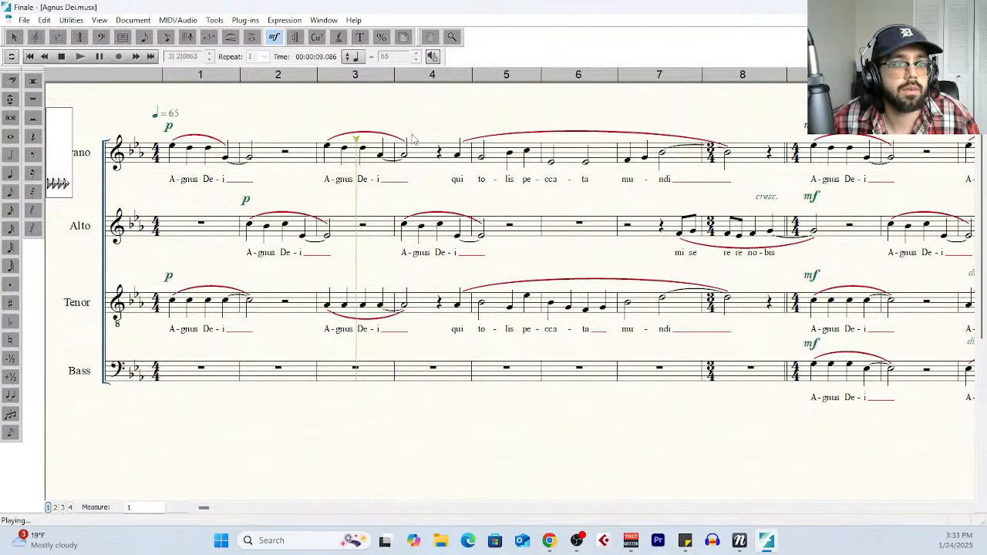
click(62, 58)
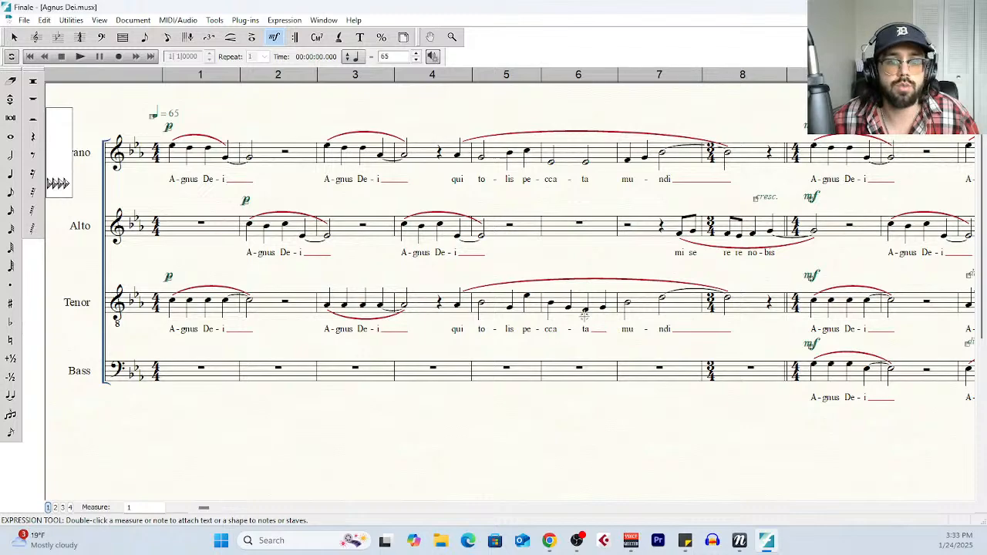
Switch to NotePerformer Playback Engines and open the list of loadable instruments for Cine Series for Musio
click(739, 541)
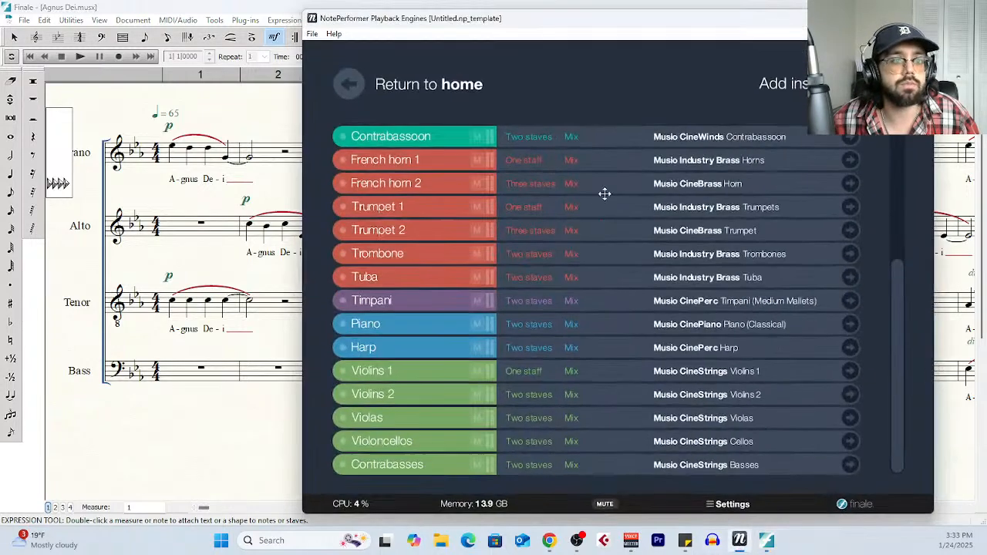
click(341, 83)
click(611, 295)
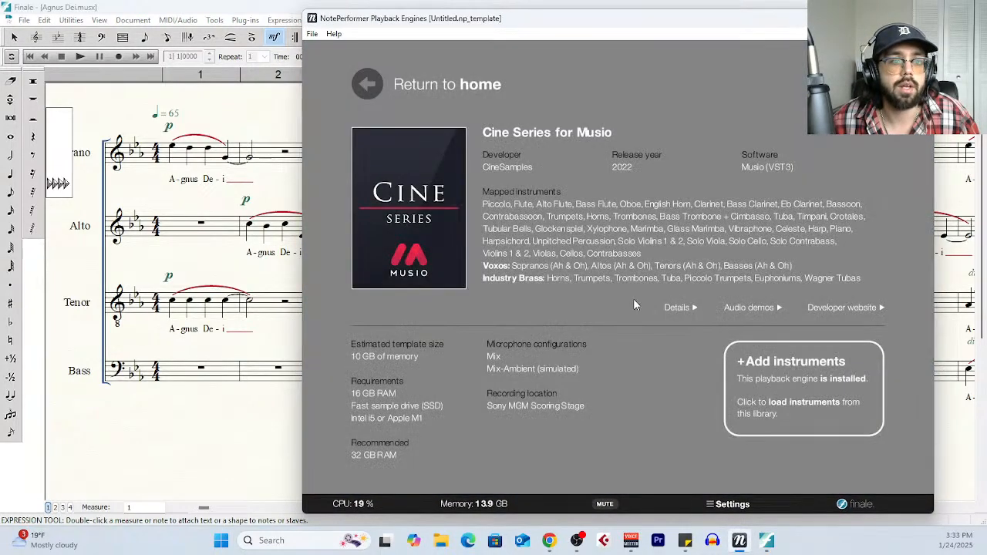
click(802, 378)
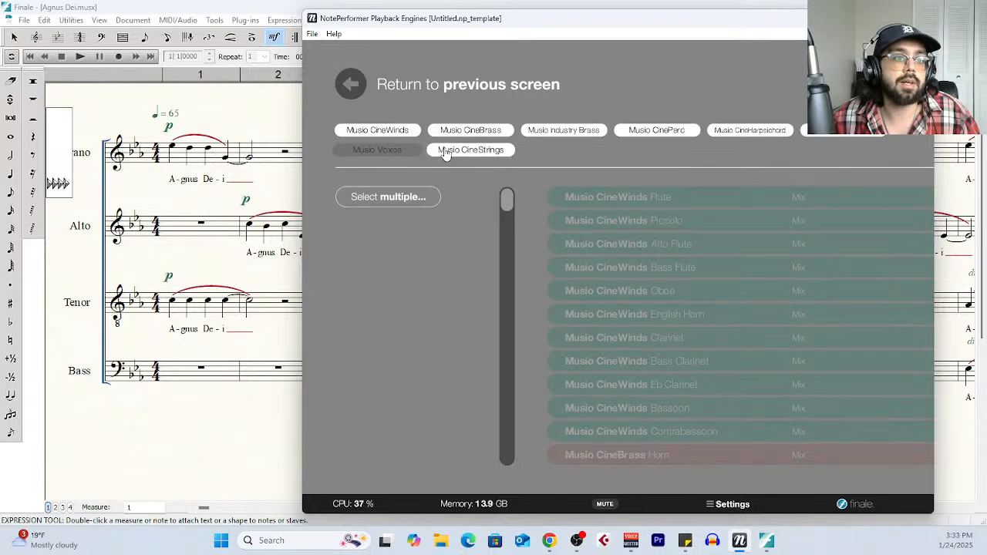
Filter the loadable instrument list to show only Musio Voxos by turning off all the other Musio libraries
click(470, 150)
click(380, 130)
click(471, 129)
click(559, 129)
click(750, 130)
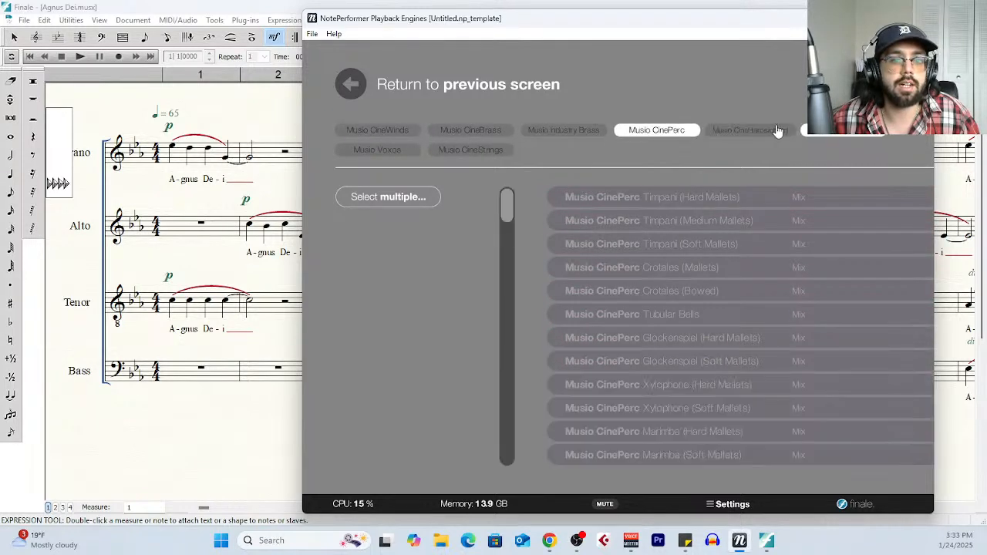
click(845, 130)
click(377, 150)
click(646, 131)
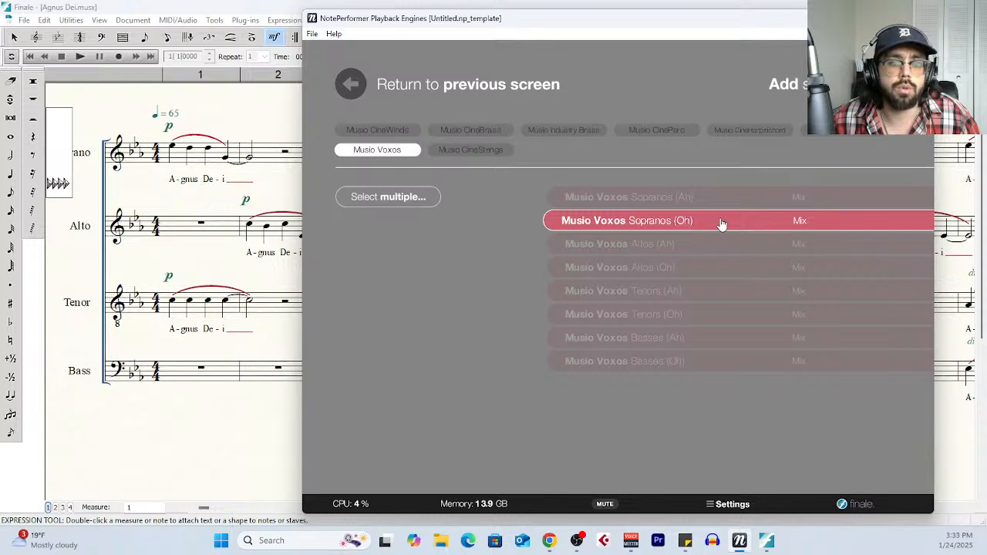
Add Musio Voxos Sopranos (Oh), Altos (Oh), Tenors (Oh) and Basses (Oh) to the template and review its instrument list
click(708, 268)
click(705, 314)
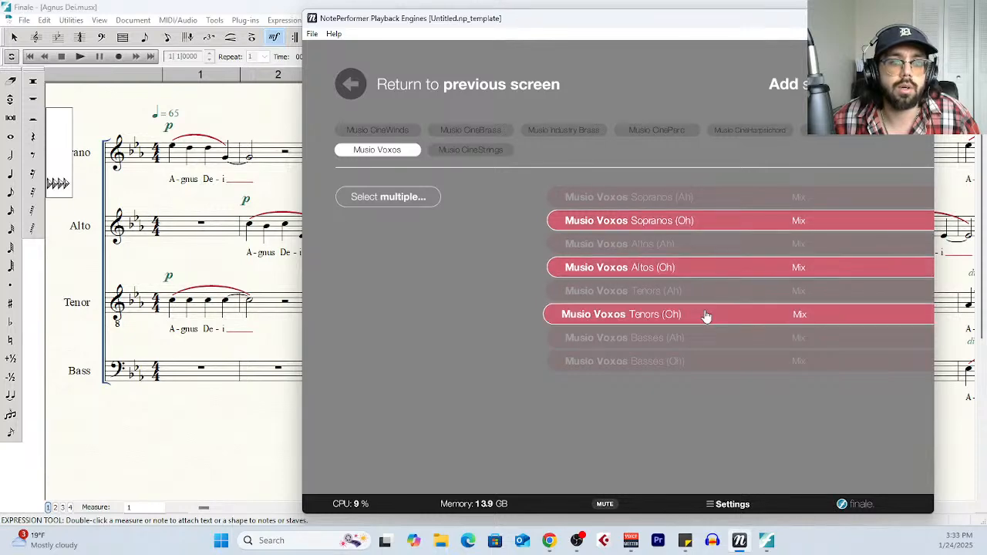
click(714, 360)
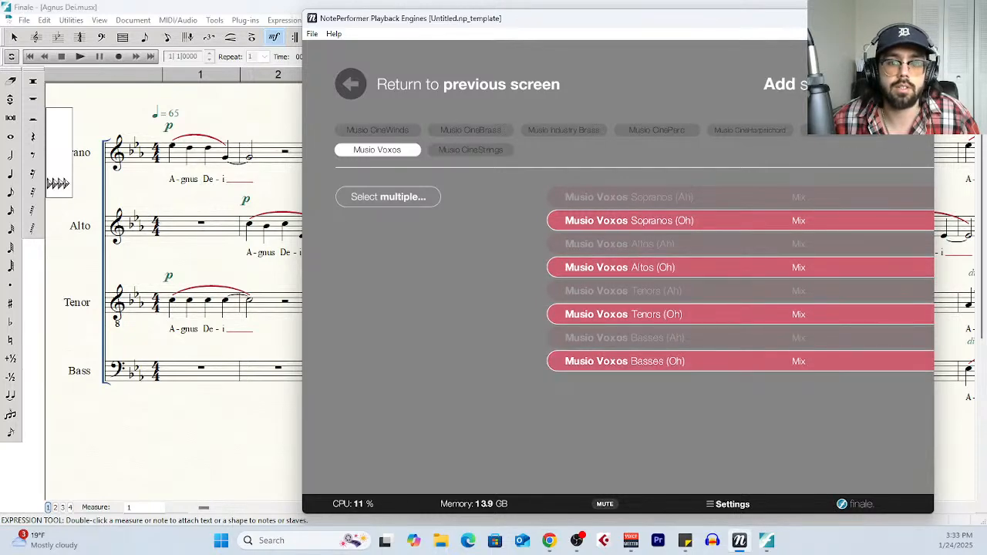
click(849, 85)
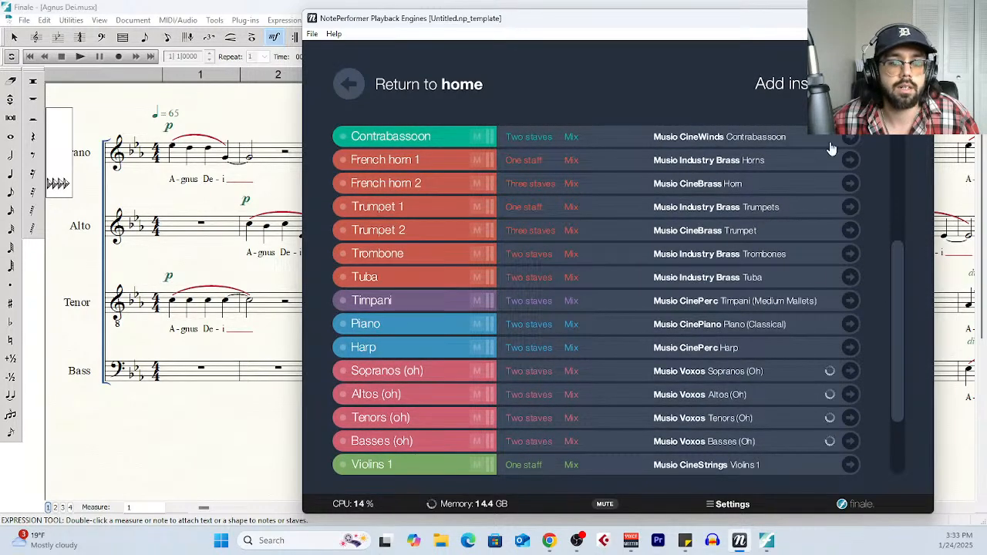
scroll(782, 331, down, 3)
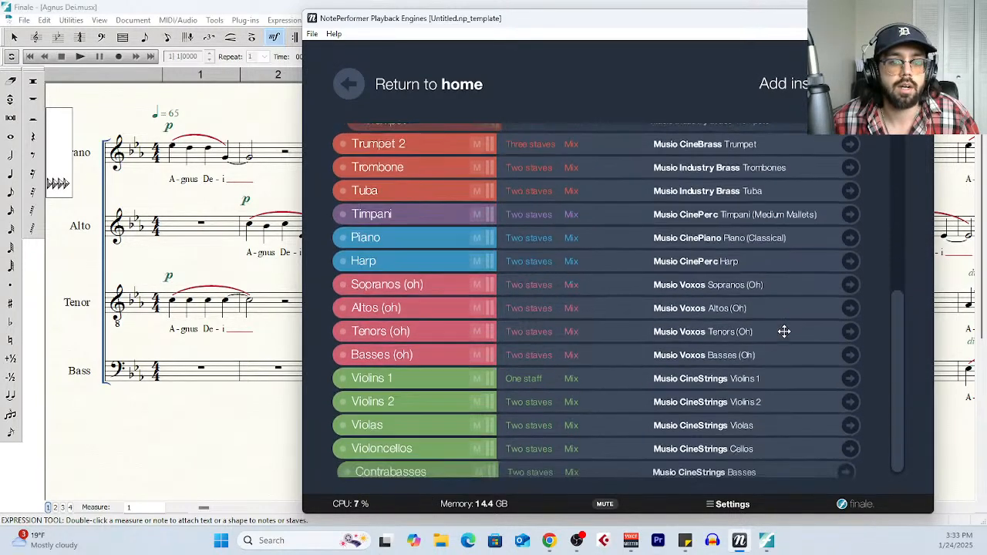
scroll(787, 346, up, 6)
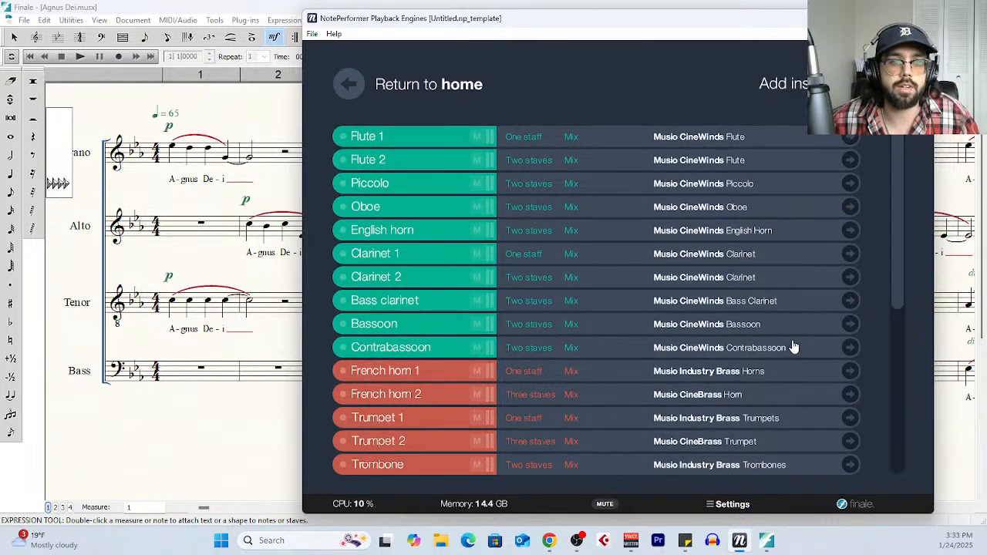
scroll(791, 359, down, 5)
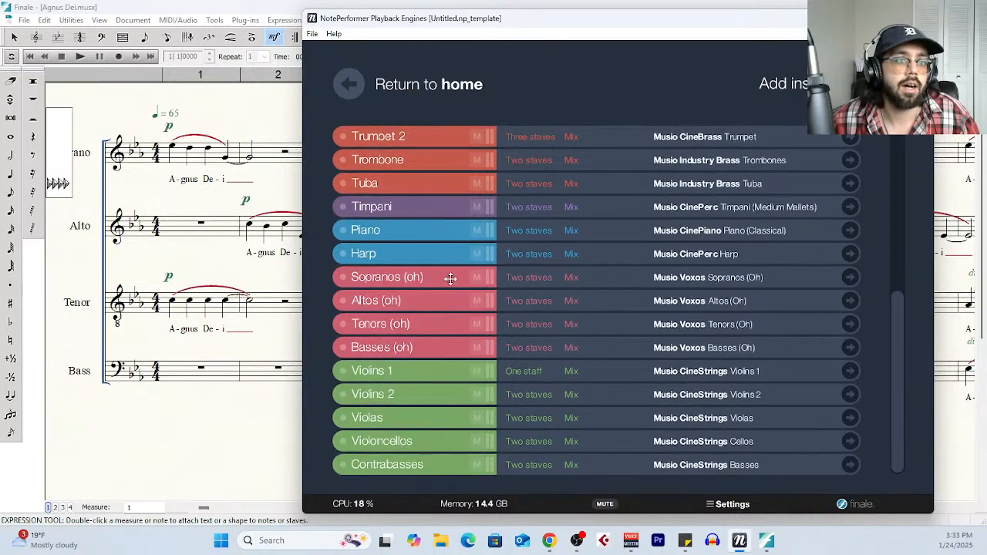
Switch to Finale, briefly test playback, and move NotePerformer to the top of the Sound Map Priority
key(super+Down)
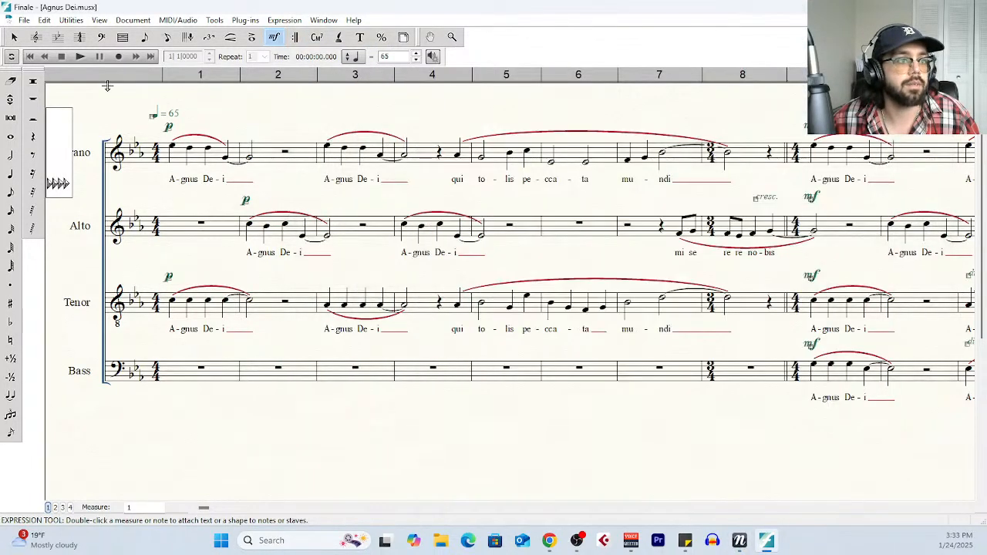
click(79, 57)
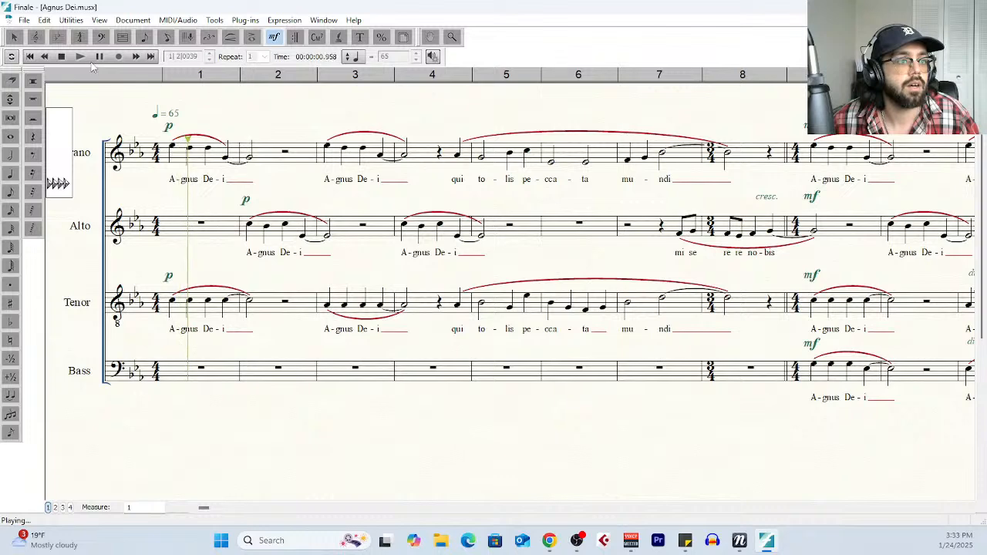
click(178, 20)
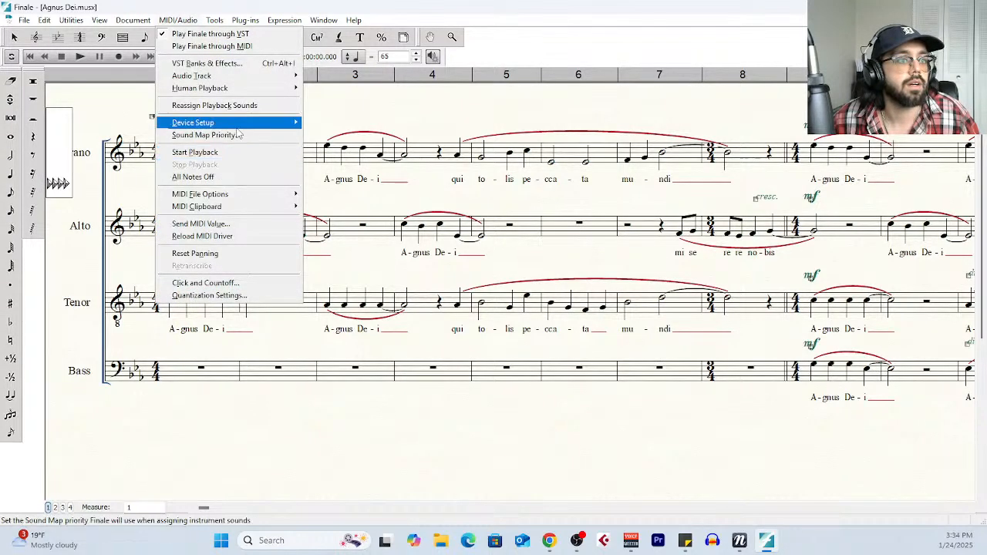
mouse_move(232, 123)
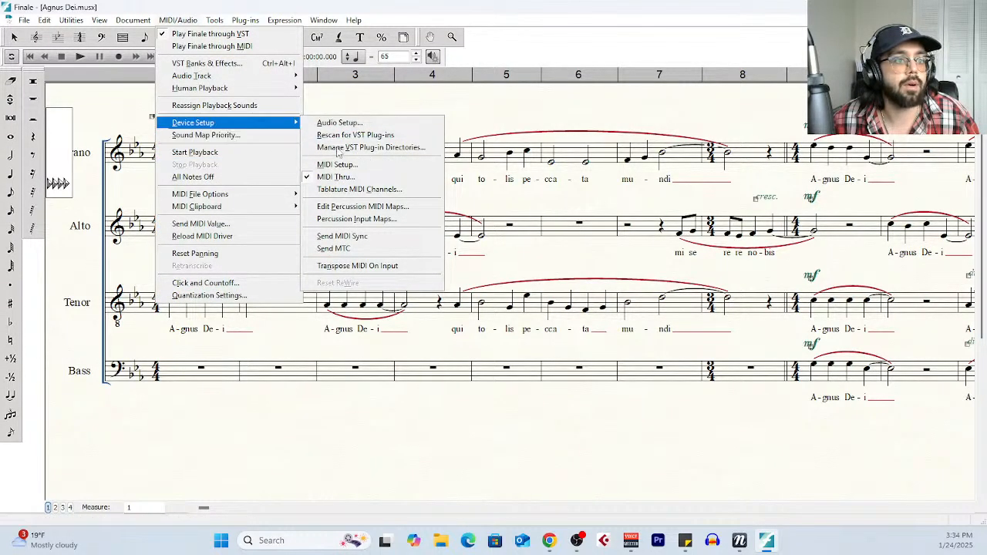
click(234, 137)
click(460, 225)
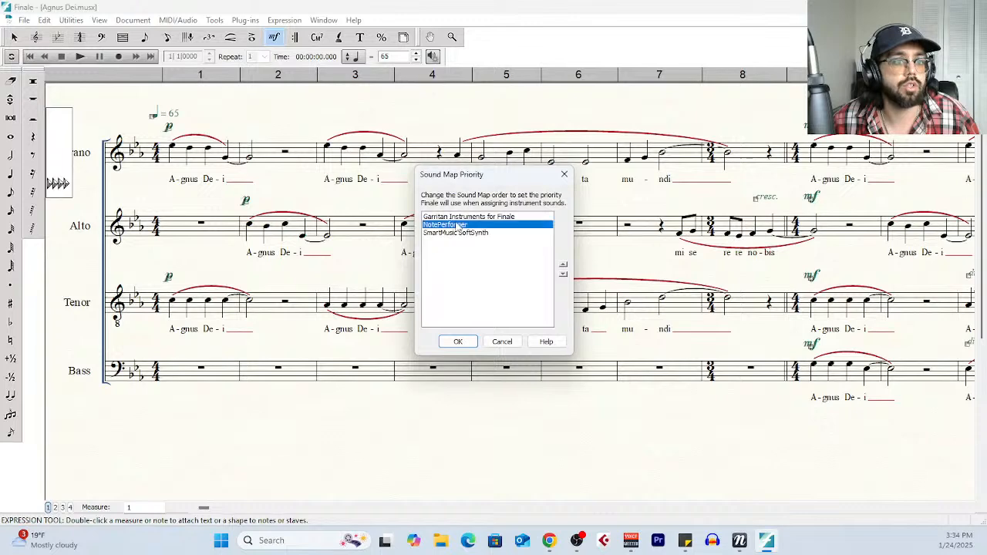
click(563, 265)
click(458, 342)
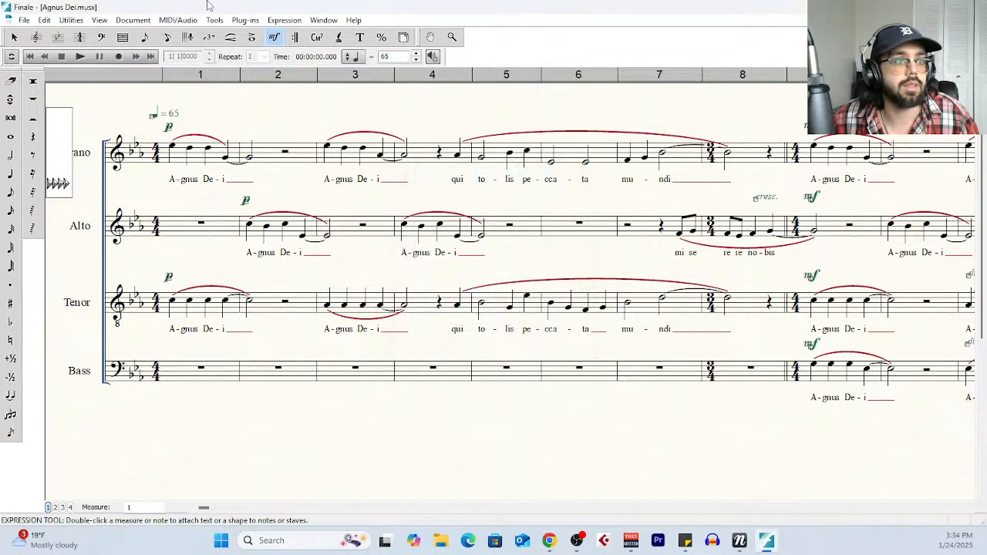
Reassign the document's playback sounds and test playback of the opening measure
click(176, 21)
click(207, 108)
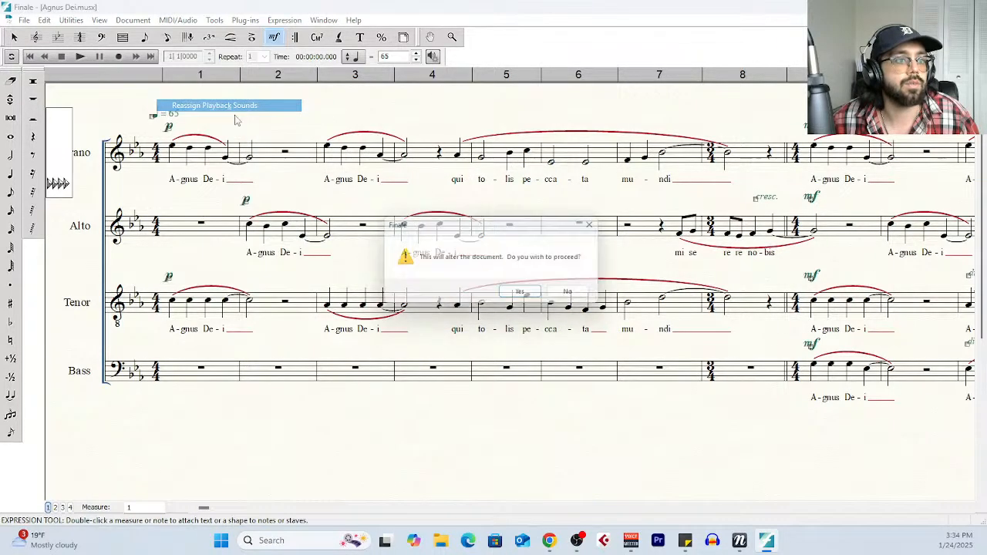
click(503, 297)
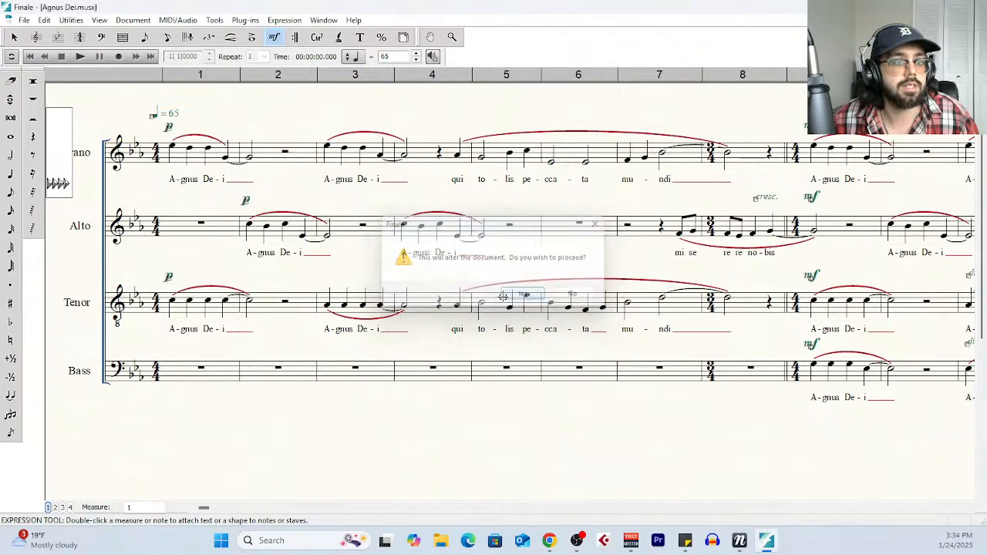
click(80, 58)
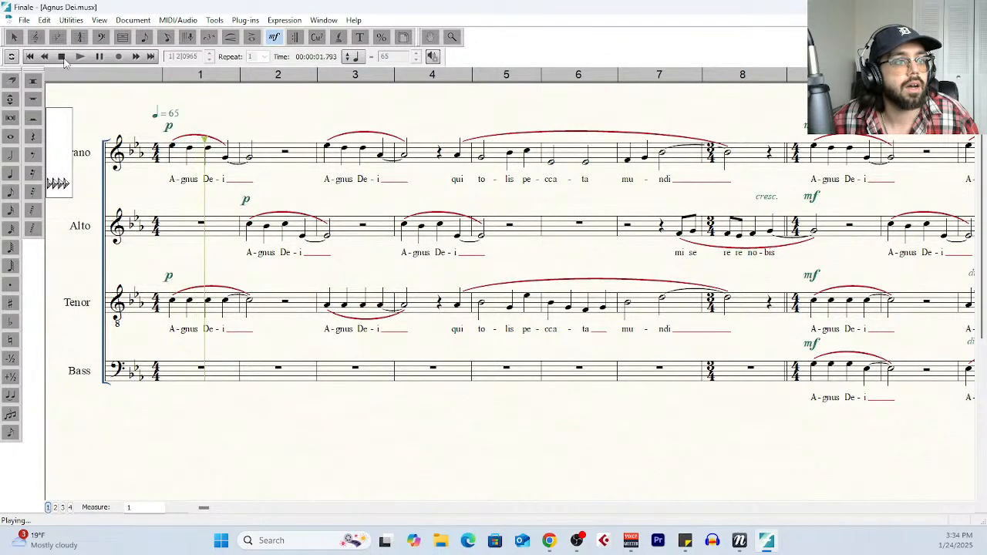
click(62, 57)
Check the bank assignments and volumes in VST Banks & Effects and listen to the score from measure 1
click(171, 20)
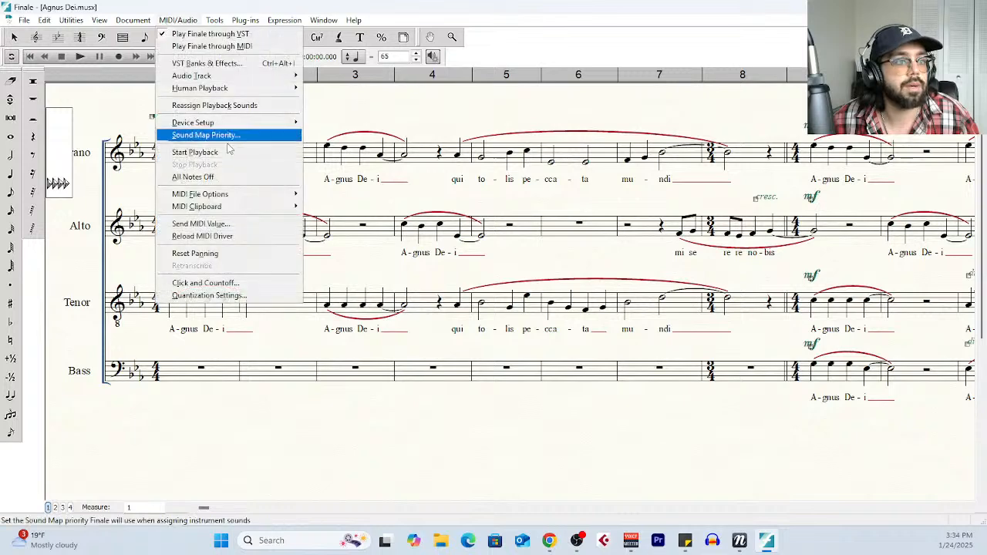
click(207, 63)
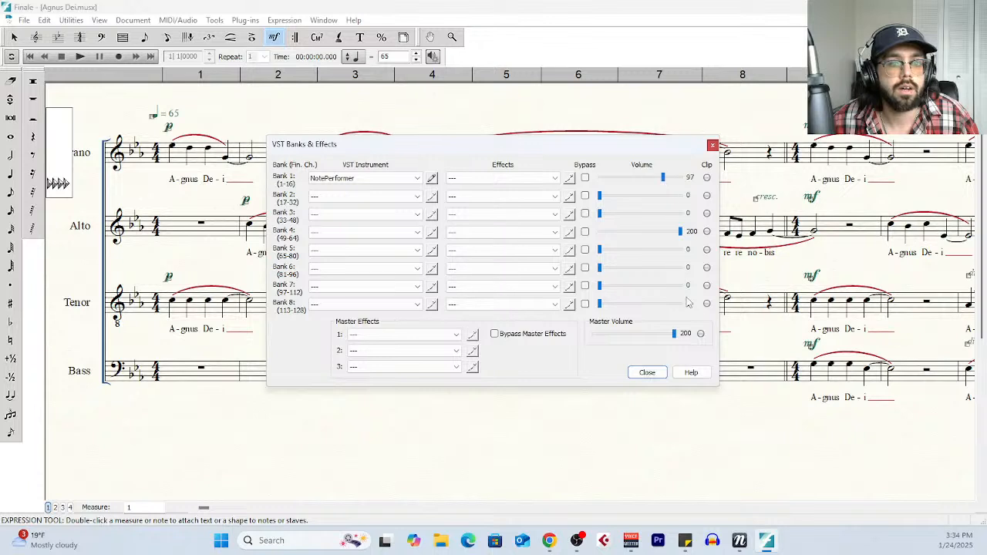
click(649, 372)
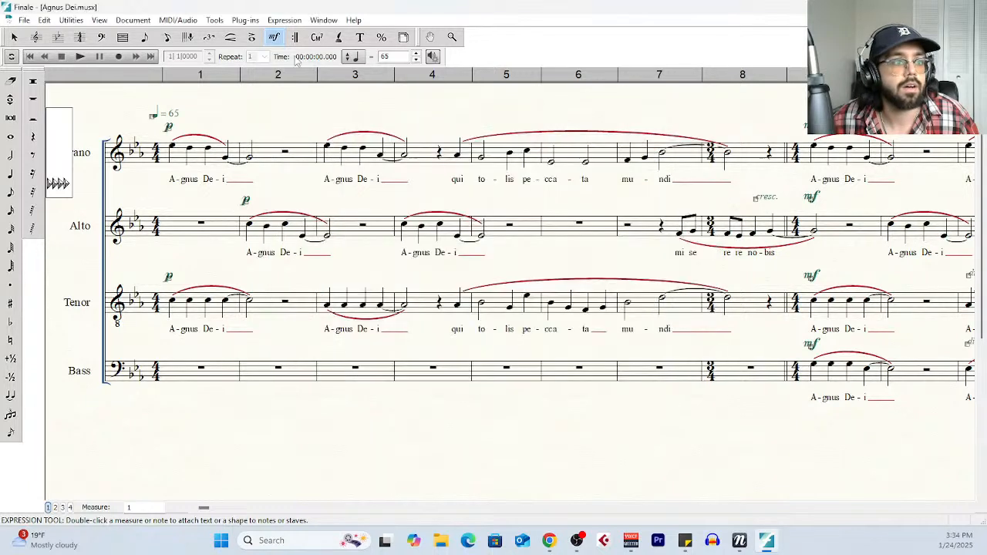
click(80, 57)
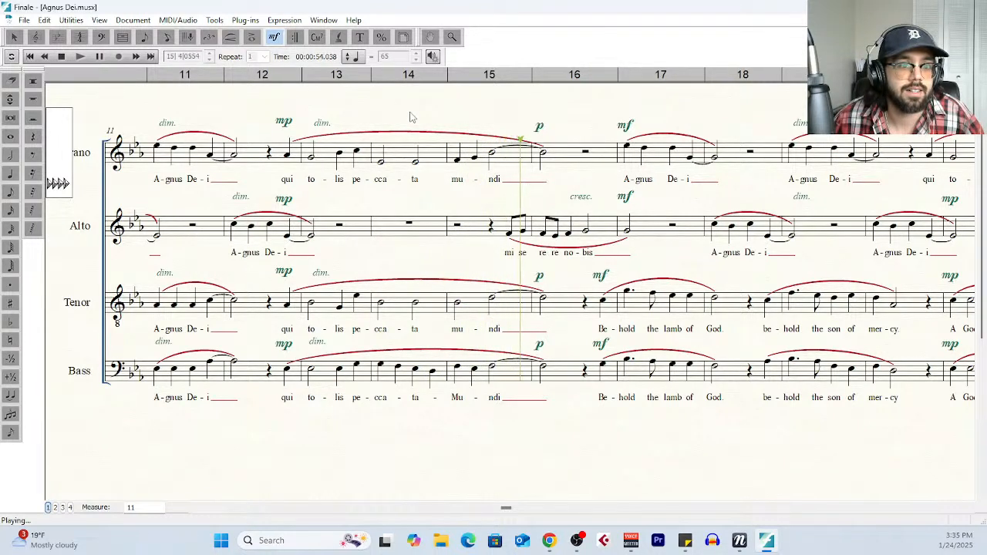
click(61, 57)
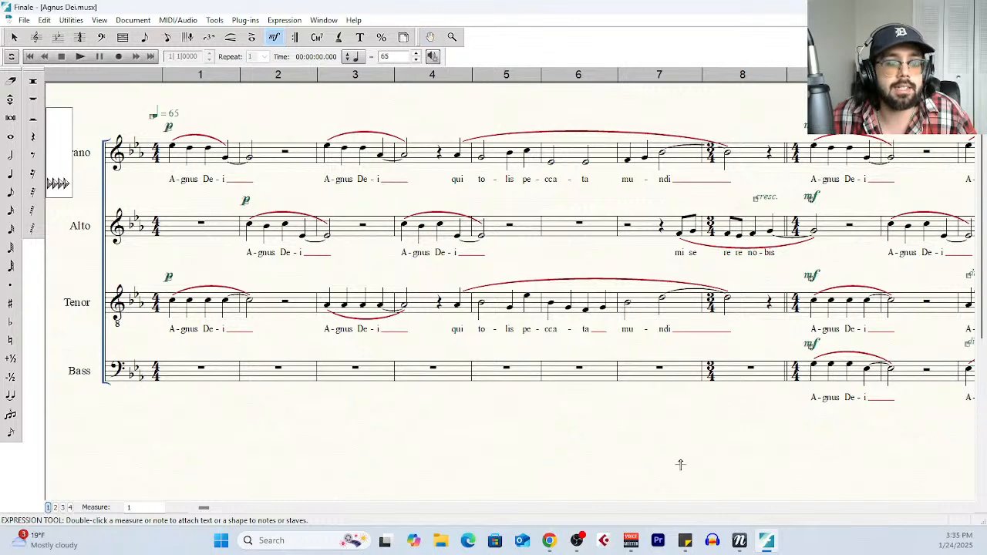
Switch to NotePerformer Playback Engines, return to its home screen and browse the available playback engines
click(740, 541)
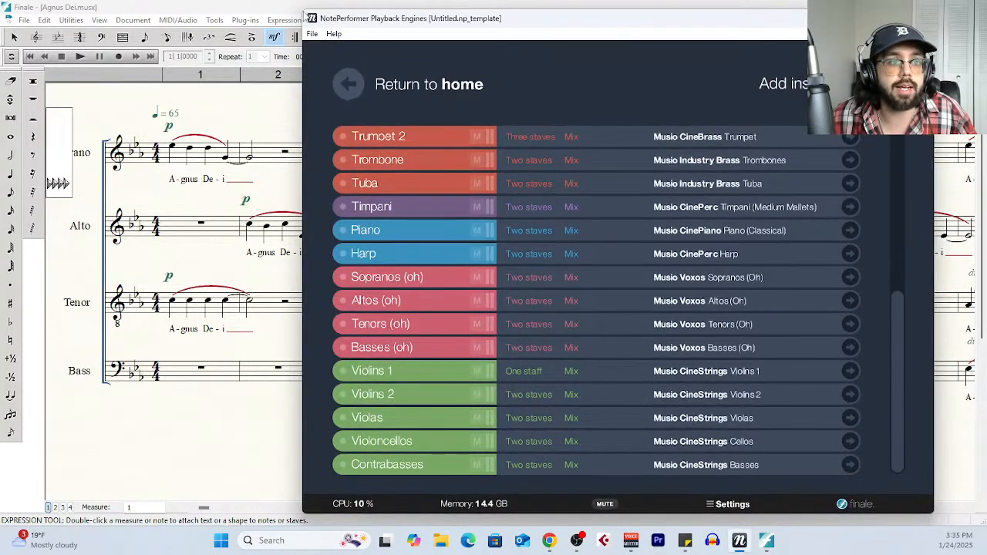
click(425, 71)
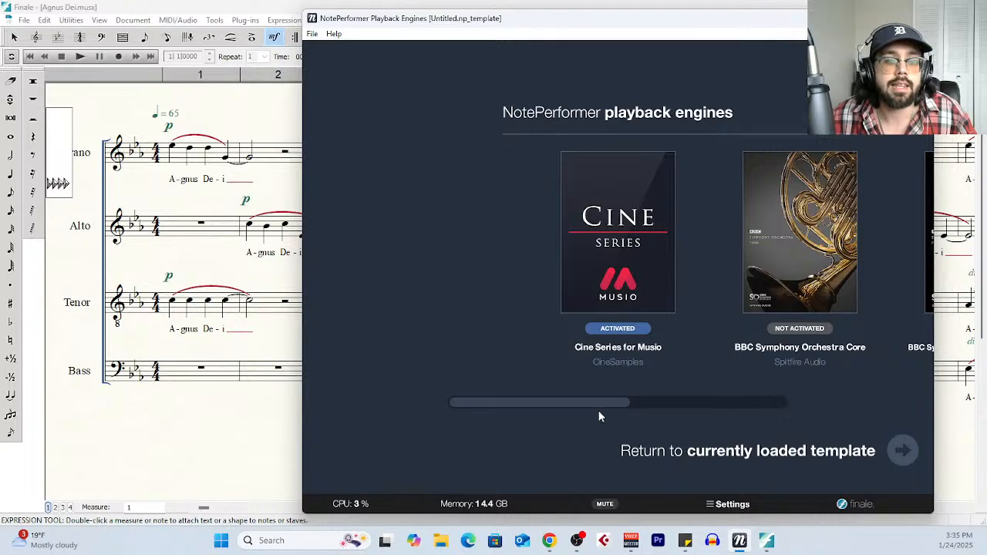
drag(598, 400, 504, 409)
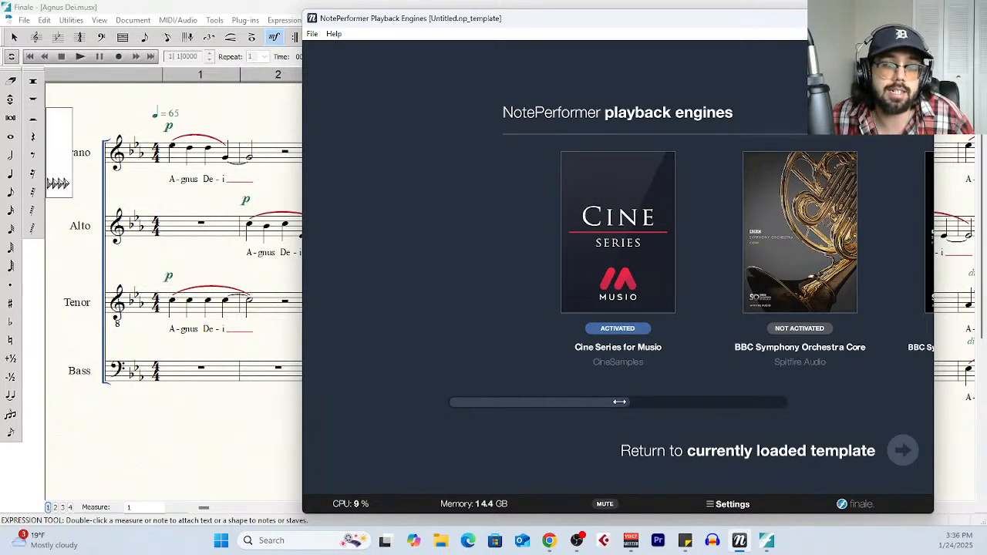
drag(619, 402, 828, 416)
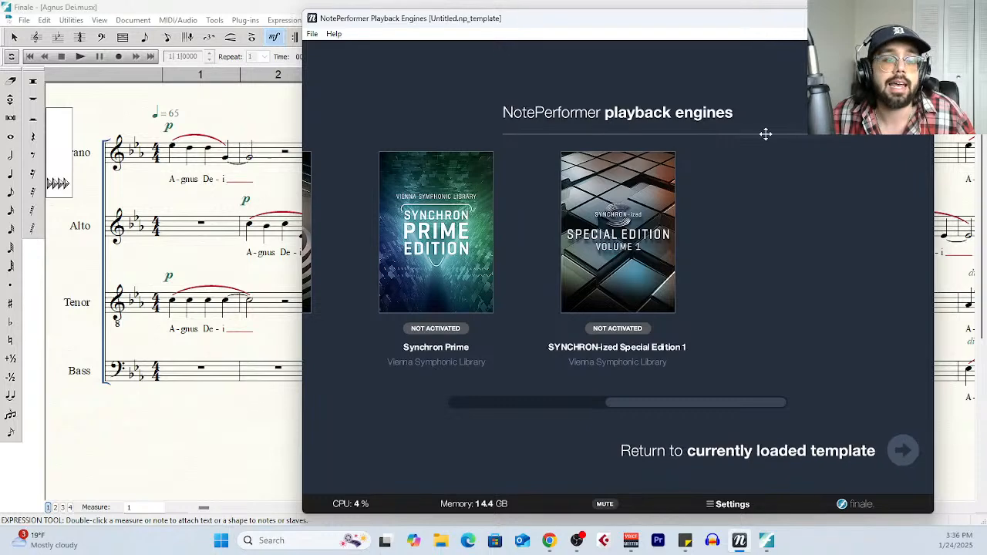
drag(731, 31, 666, 429)
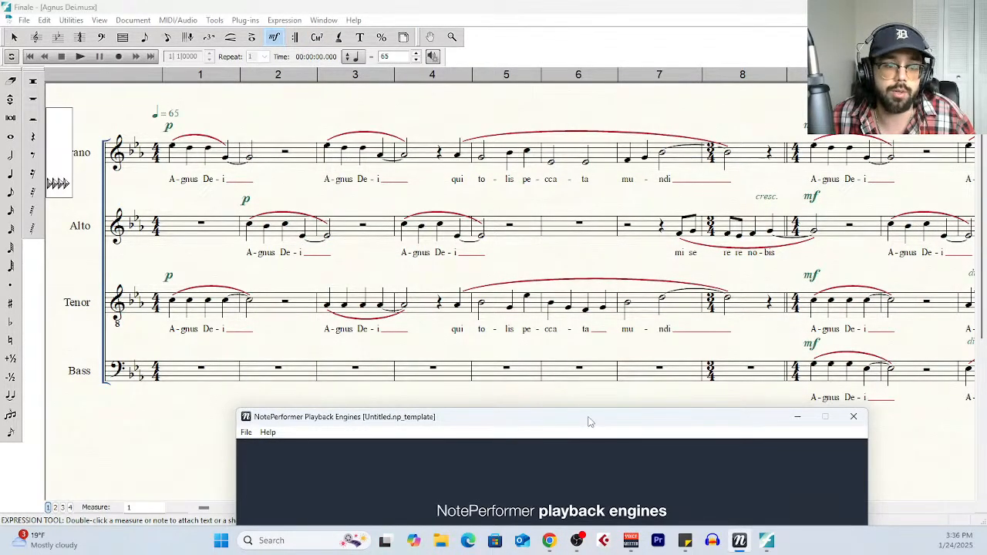
drag(589, 421, 633, 5)
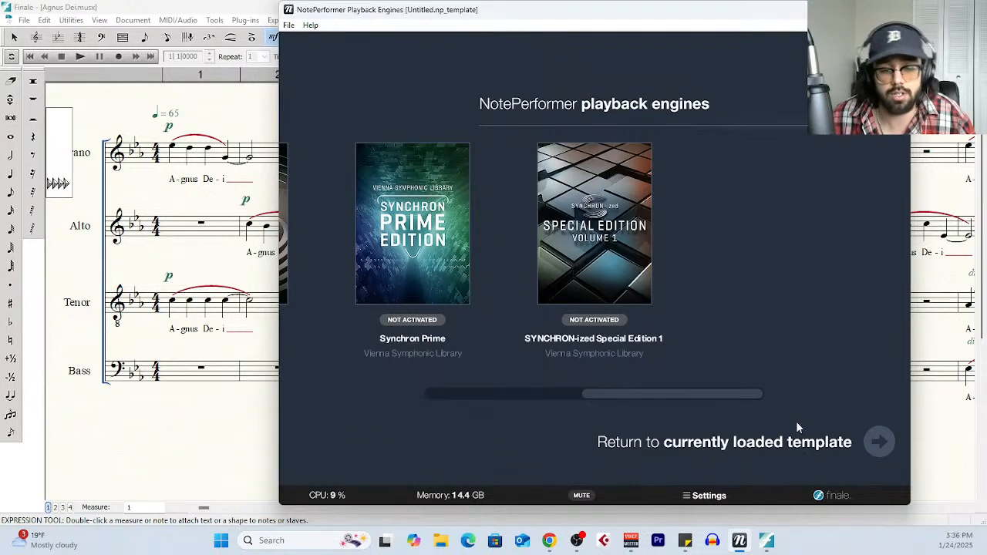
Return to the currently loaded template, look through its instruments and minimize NotePerformer Playback Engines
click(869, 451)
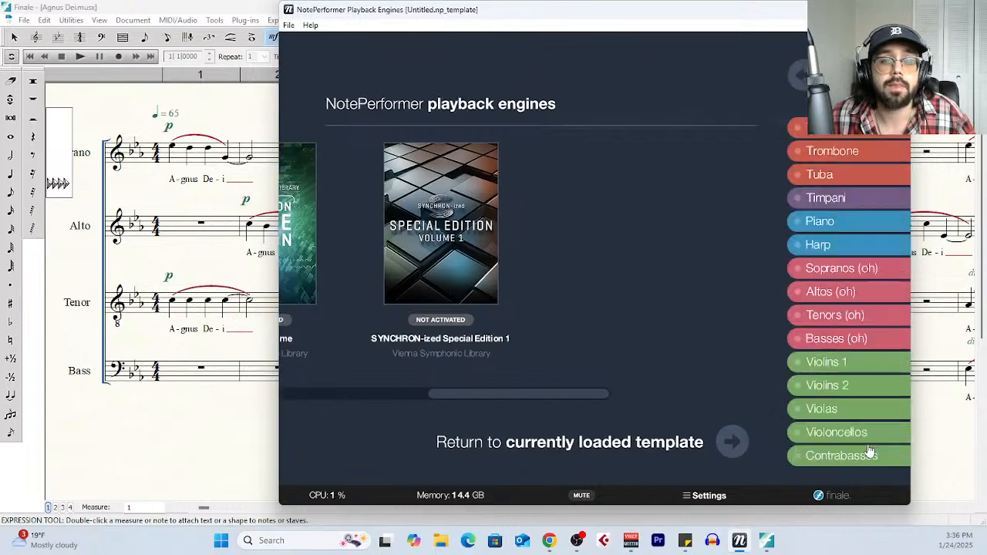
scroll(631, 297, up, 2)
scroll(634, 300, up, 5)
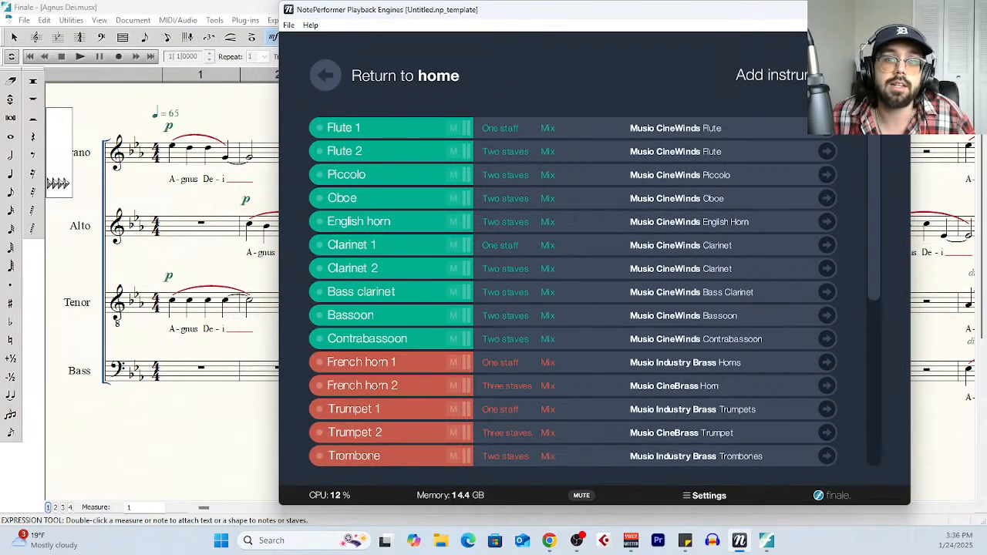
scroll(599, 275, down, 6)
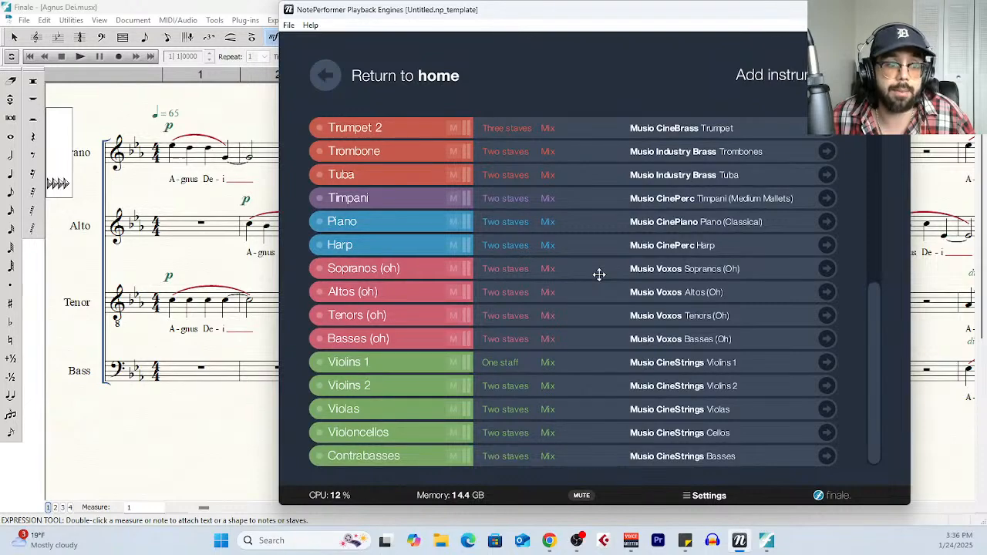
scroll(599, 274, up, 6)
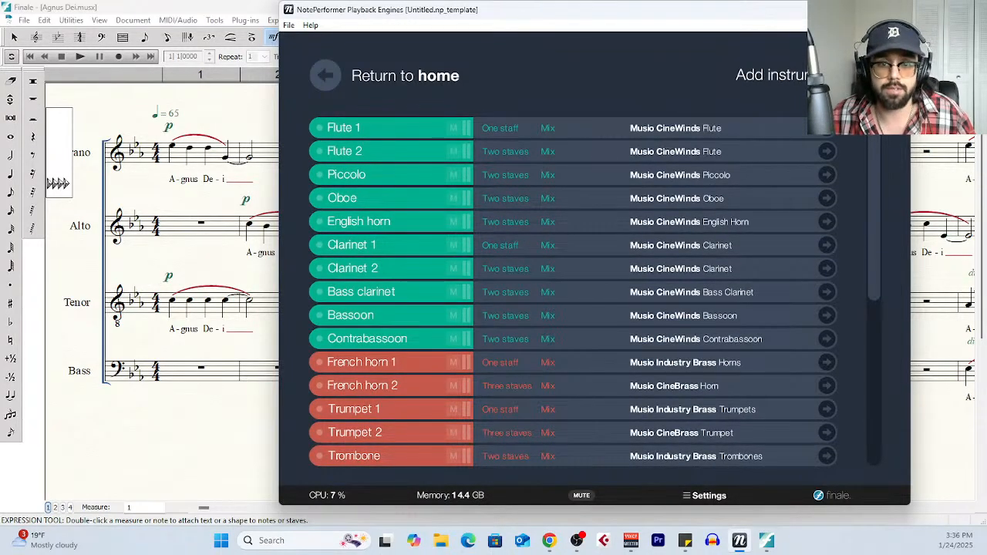
click(837, 9)
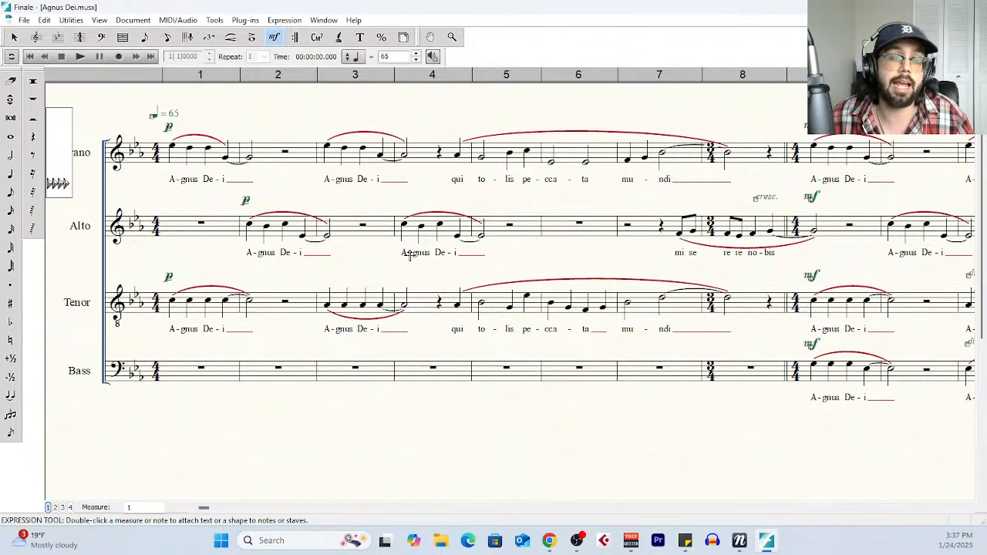
Bring NotePerformer Playback Engines back up and look over the loaded template's instrument list again
click(766, 540)
scroll(469, 206, down, 3)
scroll(472, 210, down, 3)
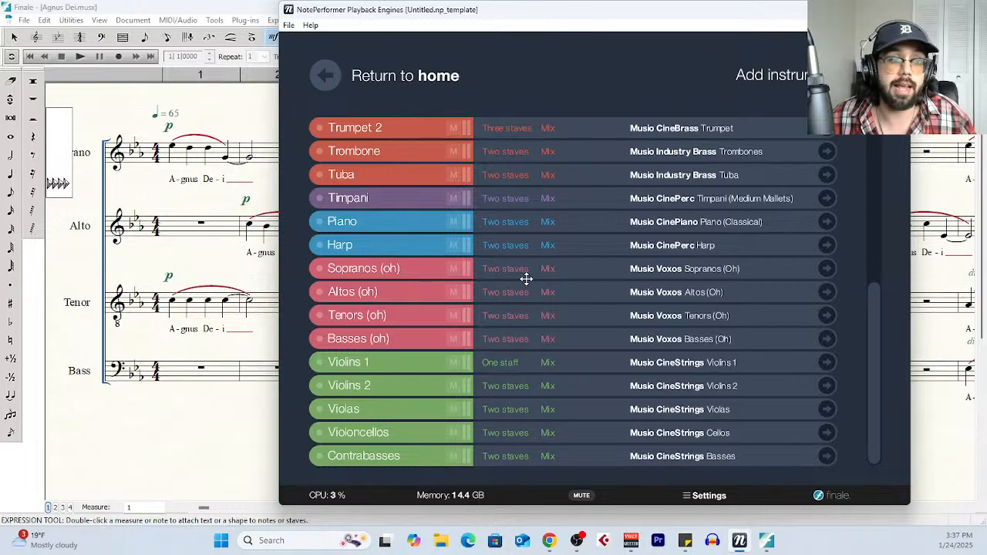
scroll(538, 288, up, 5)
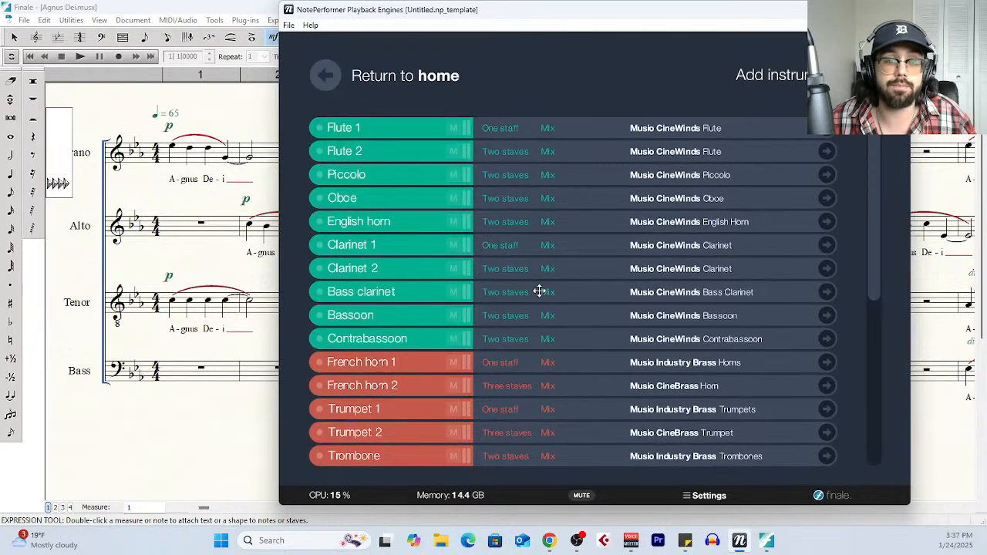
Look over the rest of the loaded template's instrument list and minimize NotePerformer Playback Engines to return to the Agnus Dei score
scroll(540, 291, down, 5)
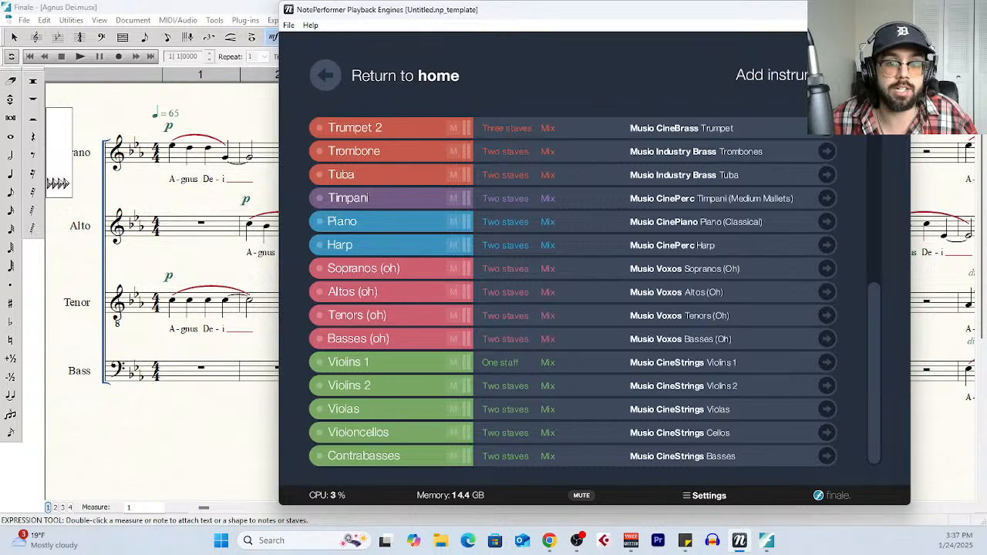
drag(805, 20, 769, 214)
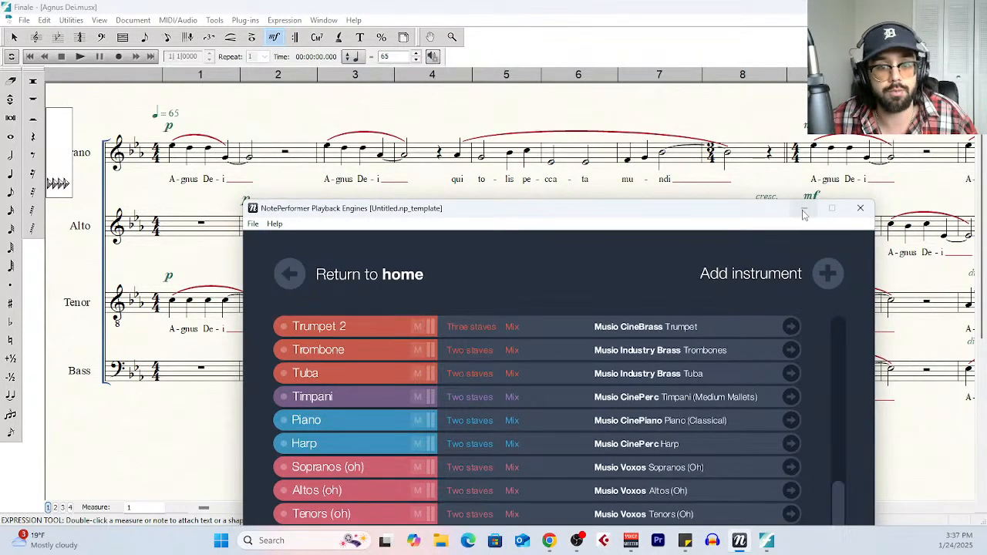
click(804, 210)
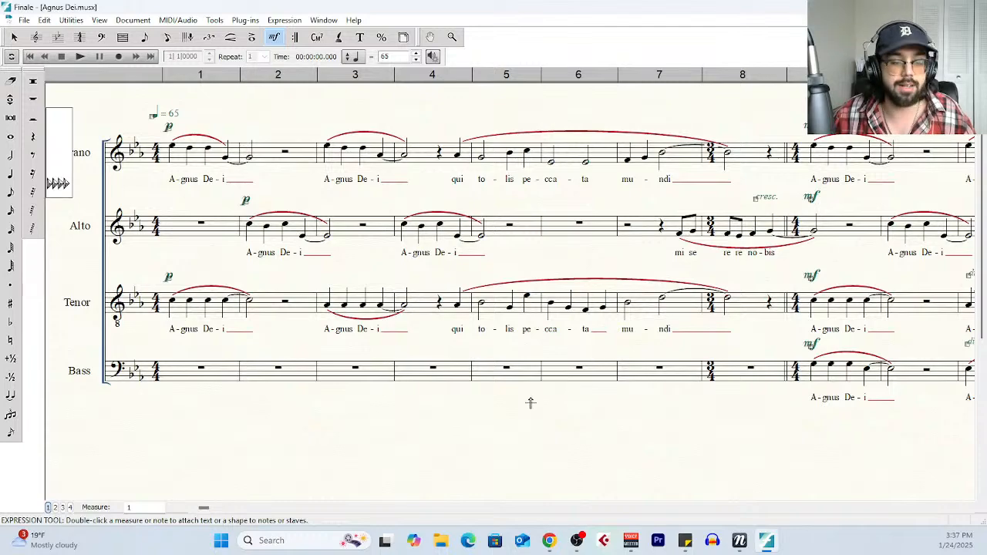
scroll(530, 400, right, 15)
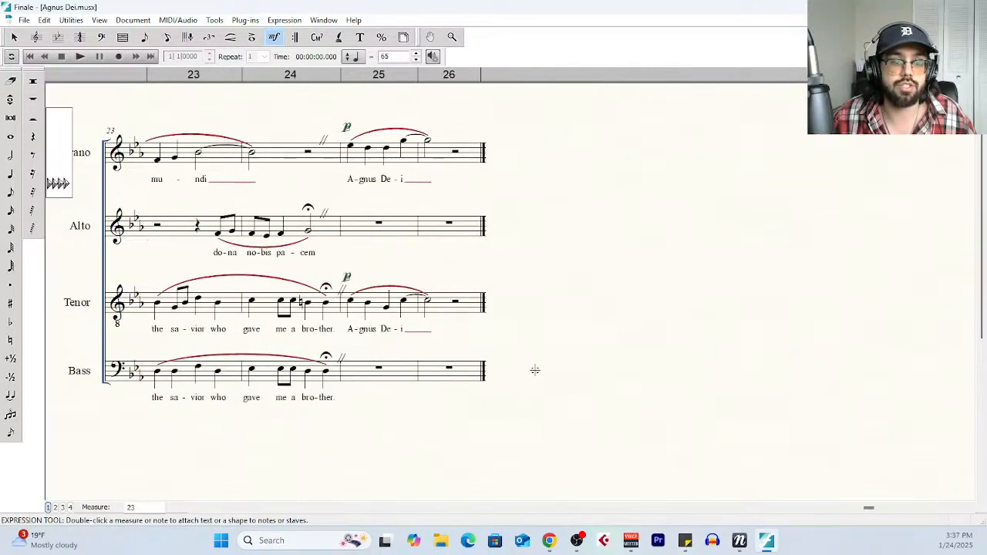
scroll(533, 370, left, 4)
scroll(535, 370, left, 10)
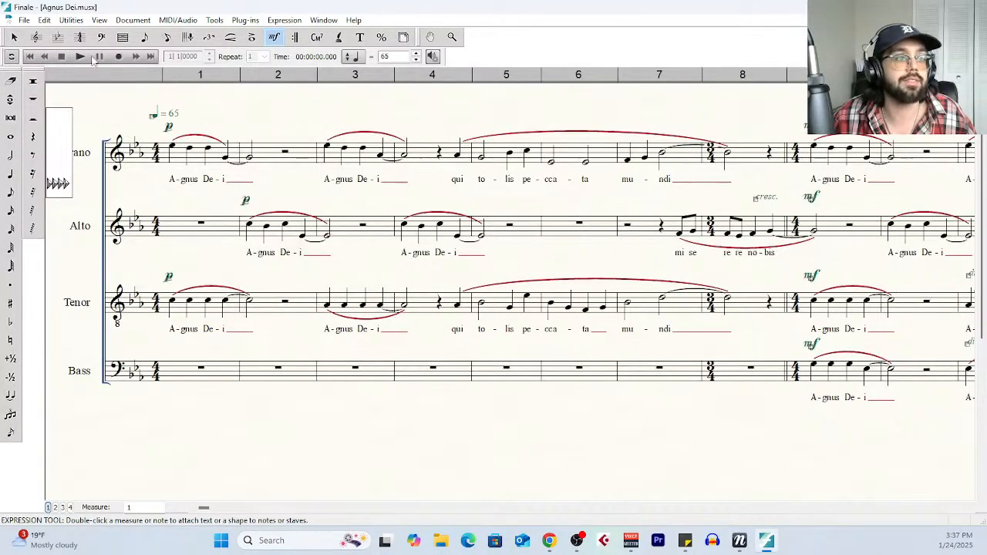
Start opening another score and go up to the Finale Files folder
click(23, 20)
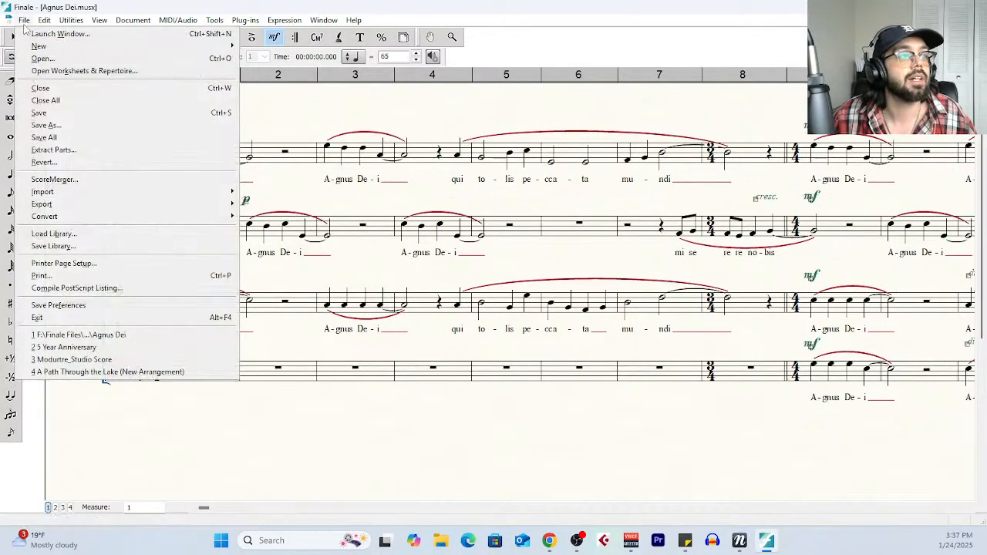
click(52, 60)
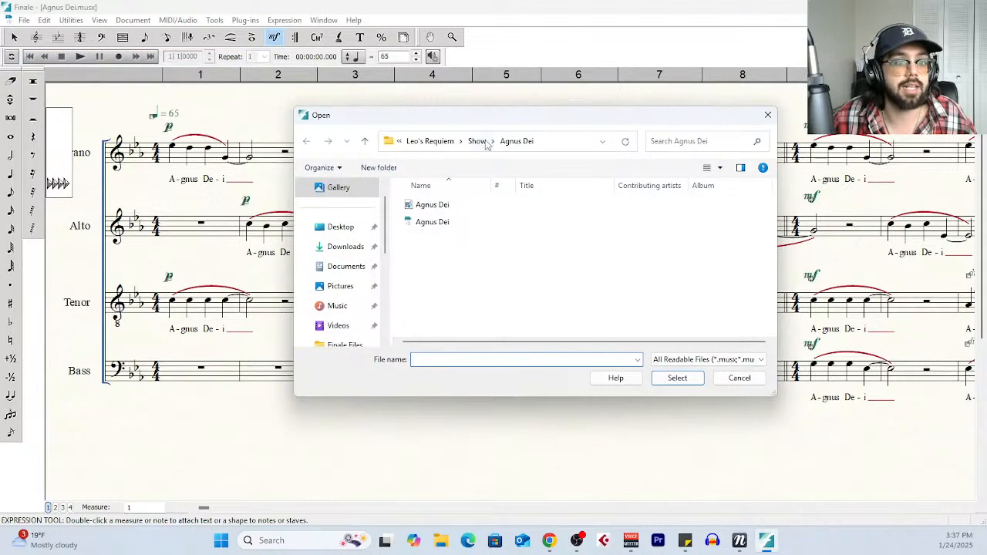
click(478, 140)
click(439, 143)
Browse the Finale Files folder and open Modurtre_Studio Score from the Modurtre subfolder
scroll(486, 313, down, 2)
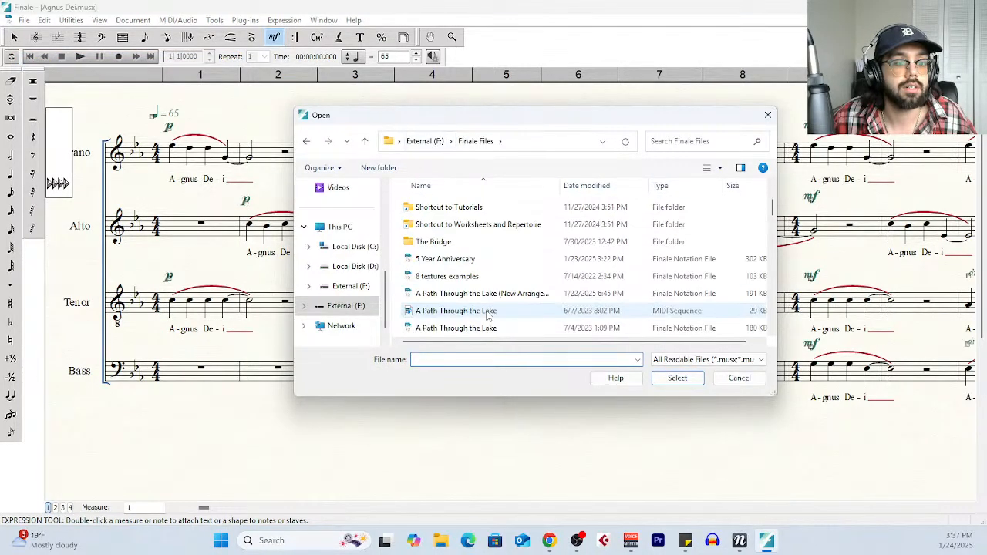
scroll(494, 305, down, 2)
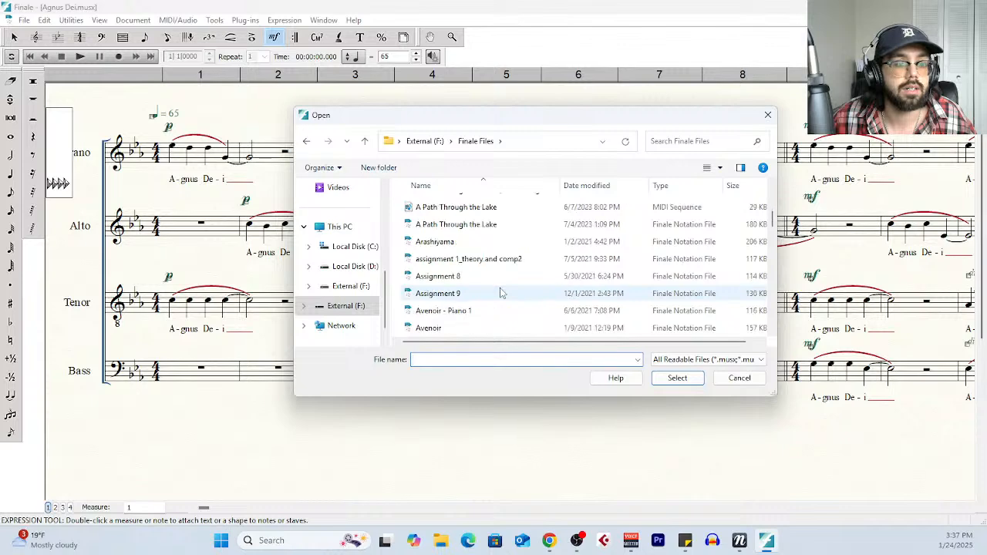
scroll(500, 292, down, 5)
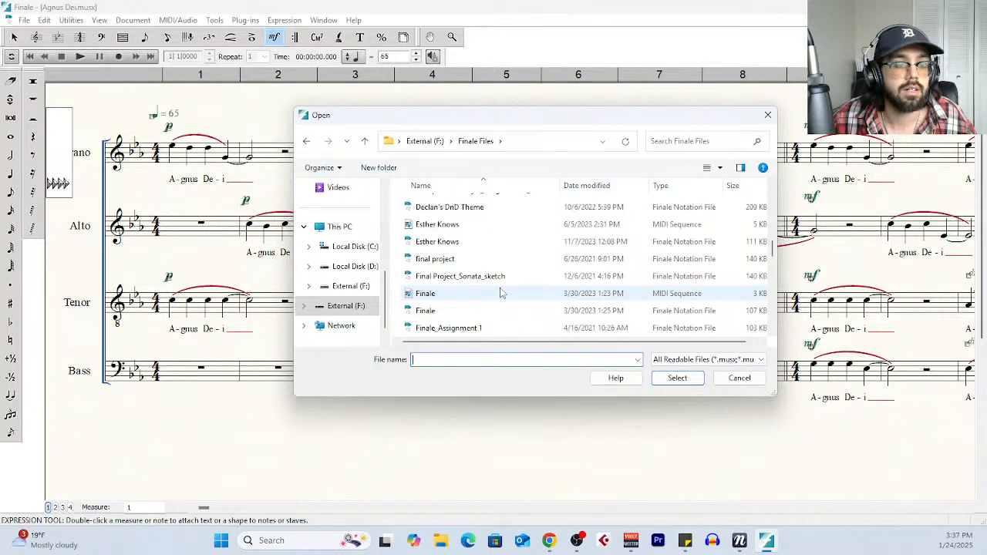
scroll(500, 292, down, 4)
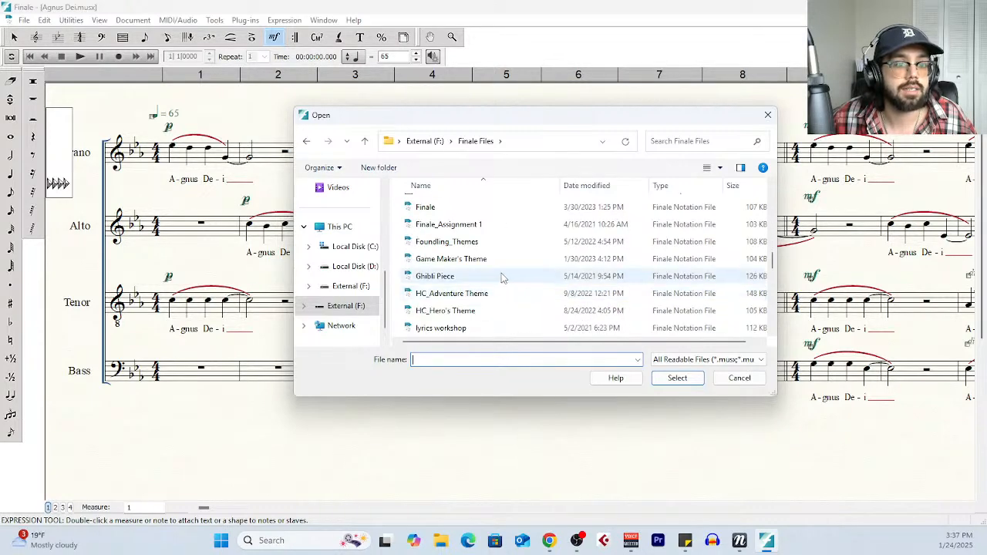
scroll(510, 276, down, 5)
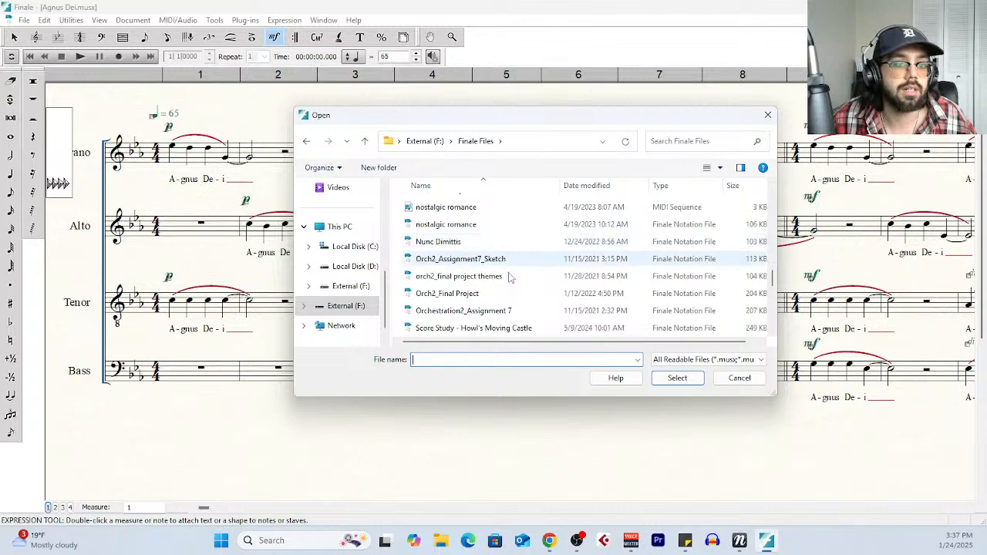
scroll(509, 283, down, 1)
scroll(512, 274, down, 3)
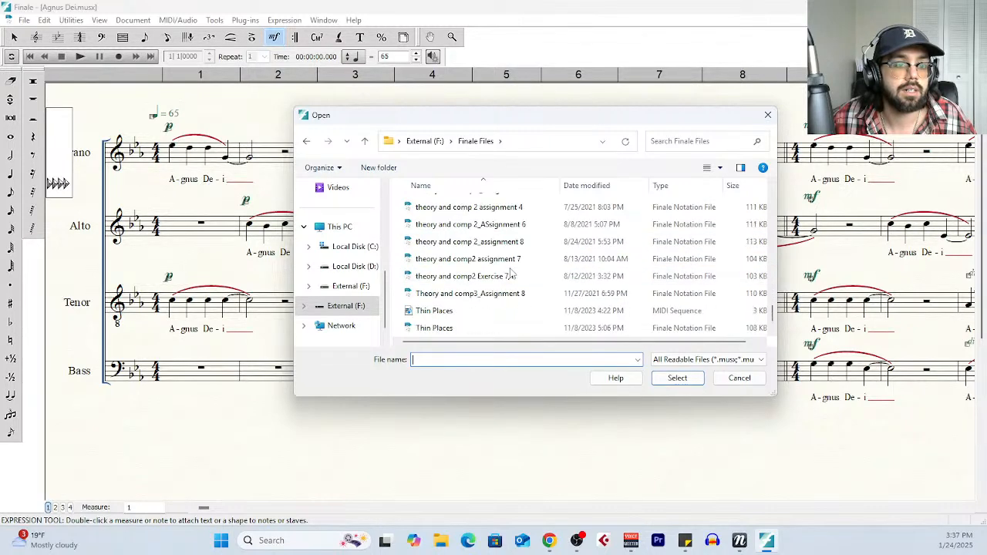
scroll(511, 274, down, 1)
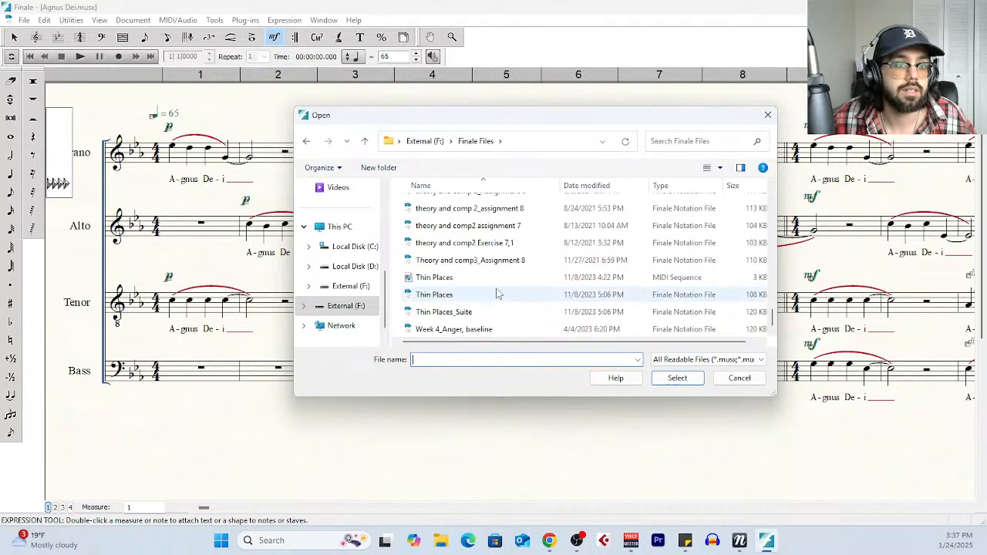
scroll(501, 282, up, 12)
scroll(494, 251, down, 1)
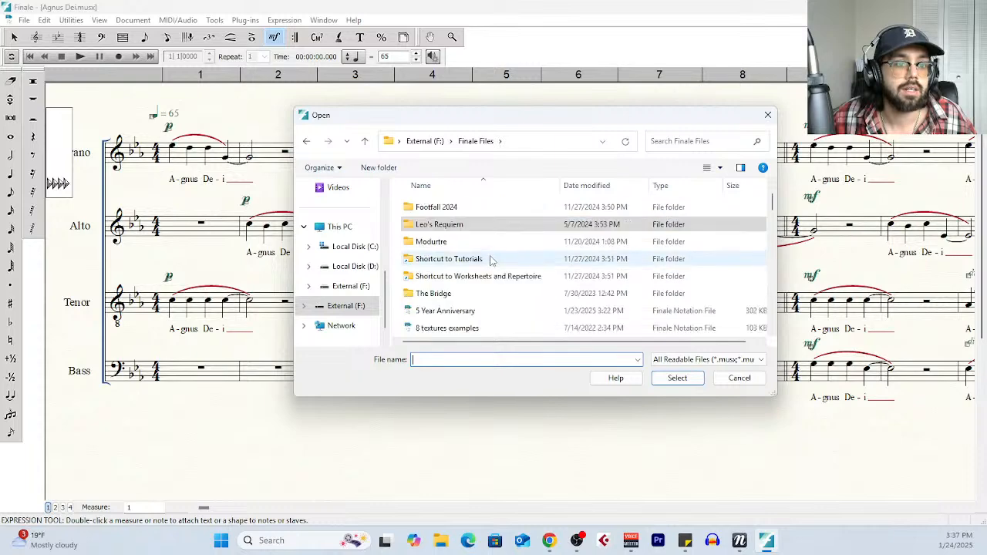
scroll(490, 244, up, 1)
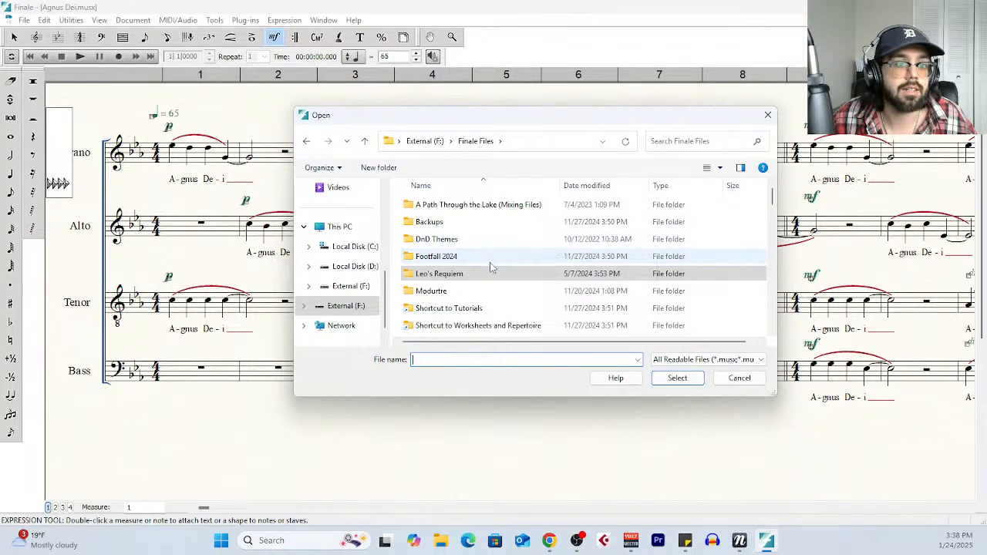
scroll(490, 266, down, 2)
scroll(484, 260, up, 1)
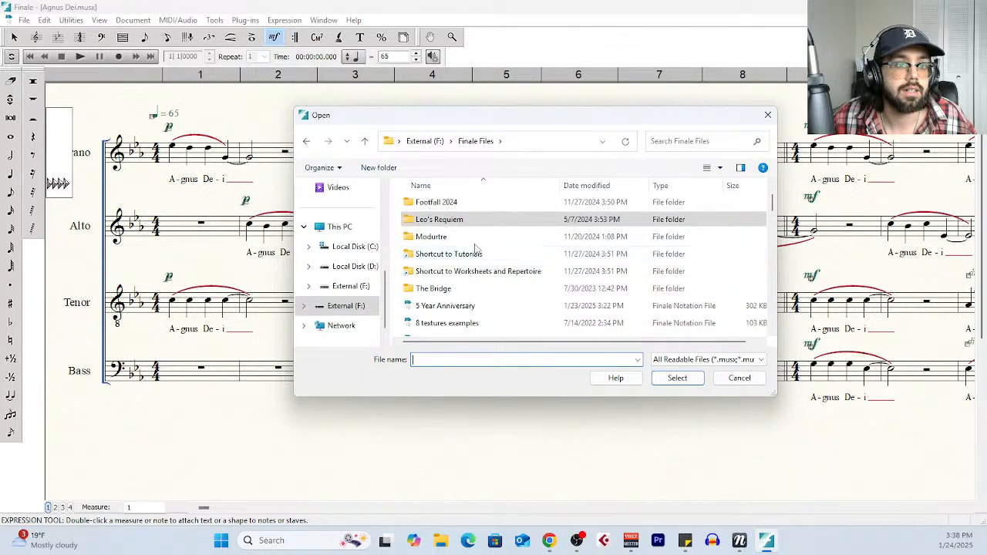
double_click(436, 237)
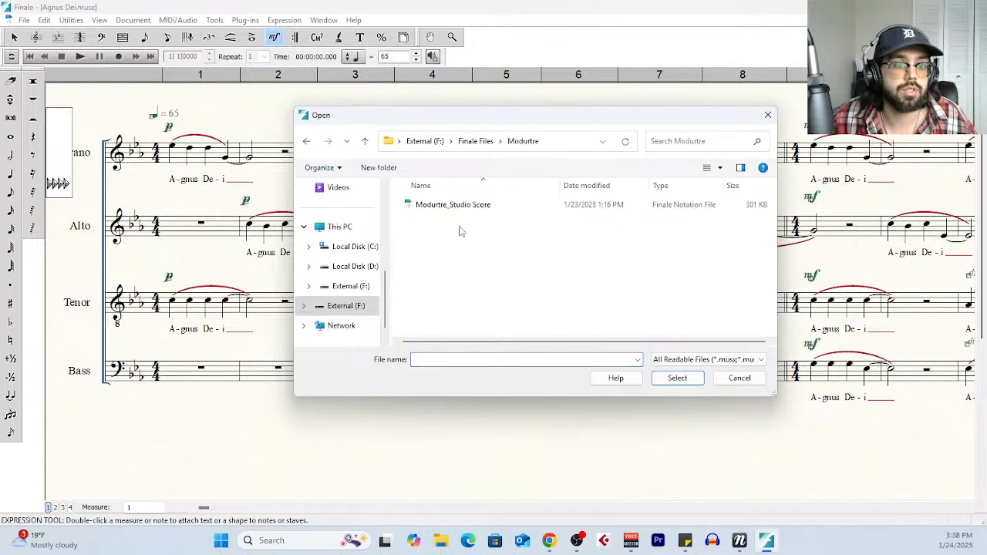
double_click(468, 207)
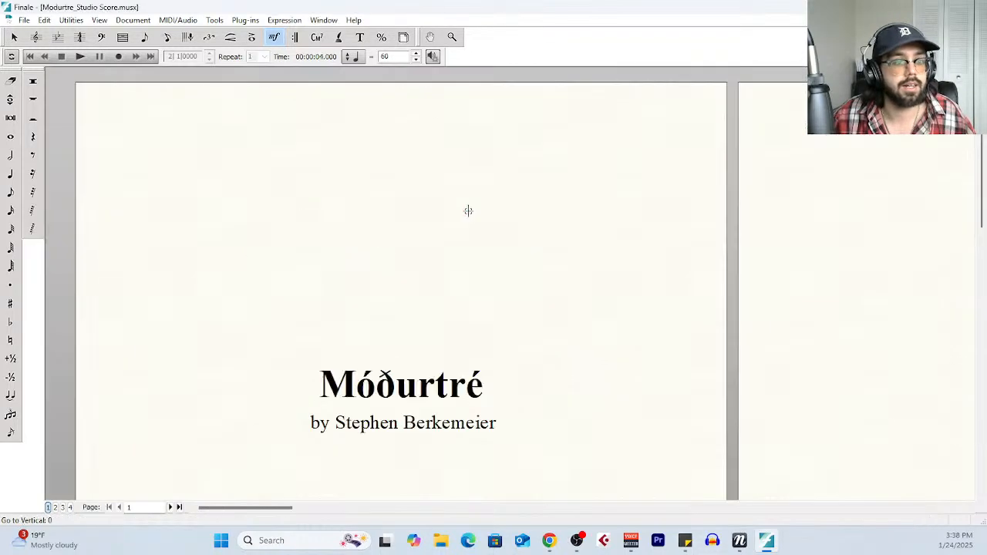
Show the score in Scroll View and check the instruments' playback devices and sounds in ScoreManager
click(99, 20)
click(116, 32)
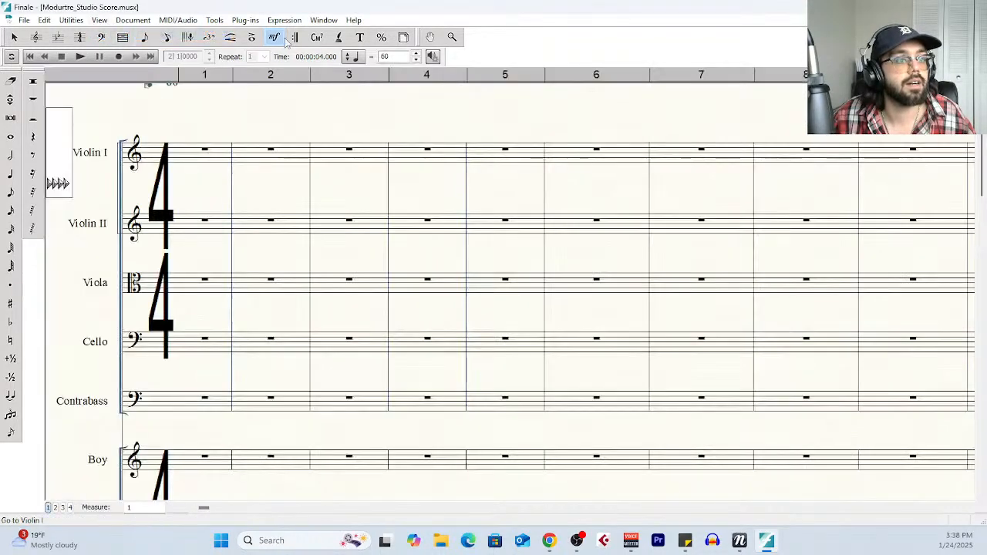
click(323, 20)
click(339, 33)
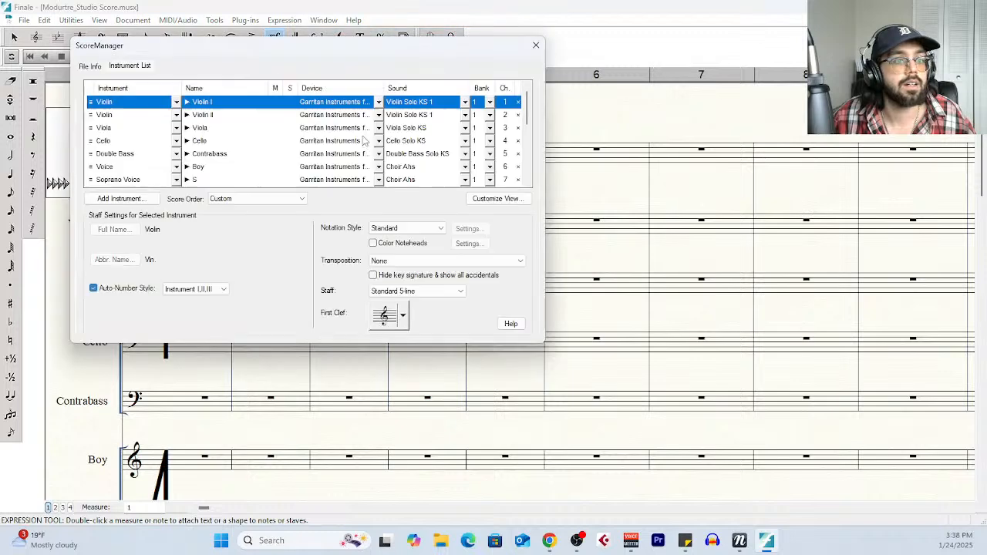
click(536, 45)
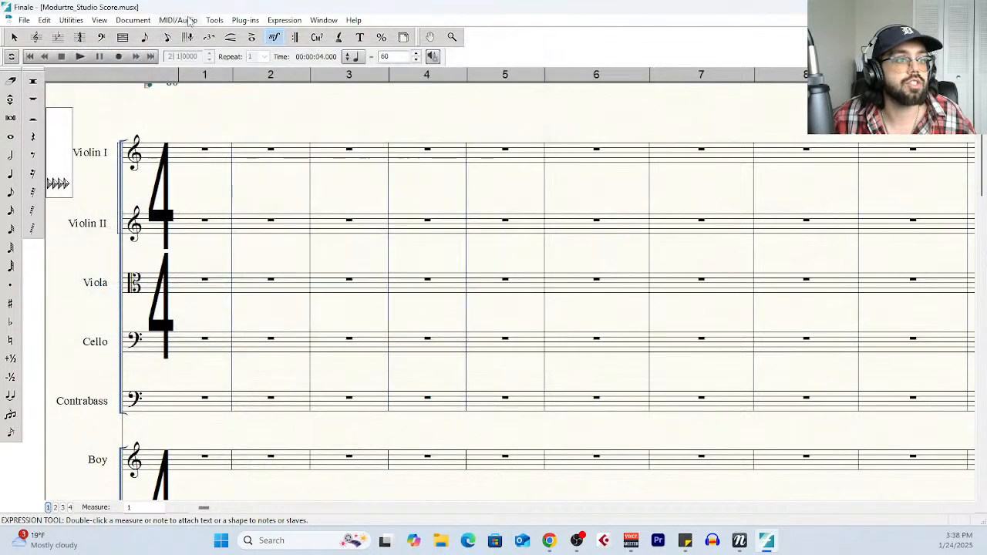
Confirm the Sound Map Priority with NotePerformer in first place and reassign the document's playback sounds
click(179, 20)
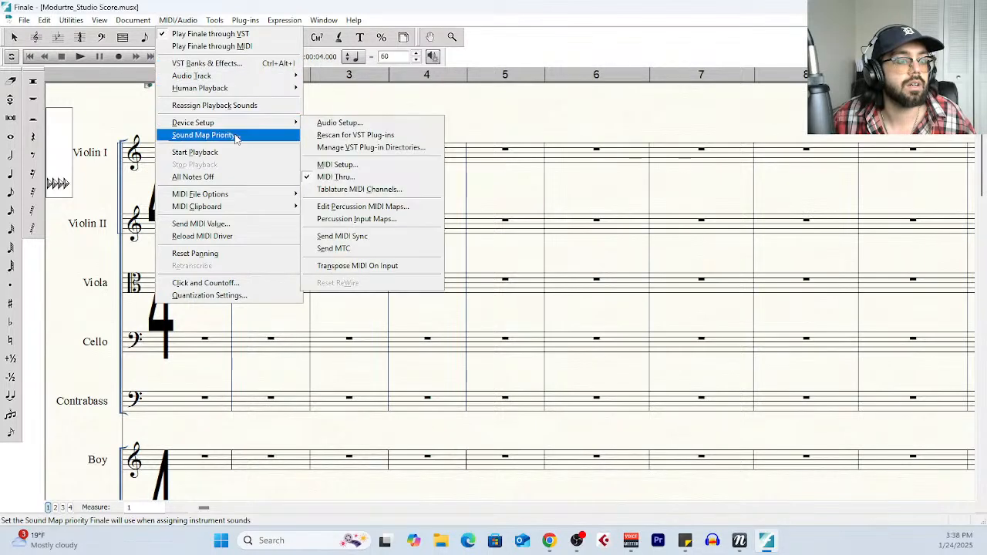
click(204, 135)
click(475, 343)
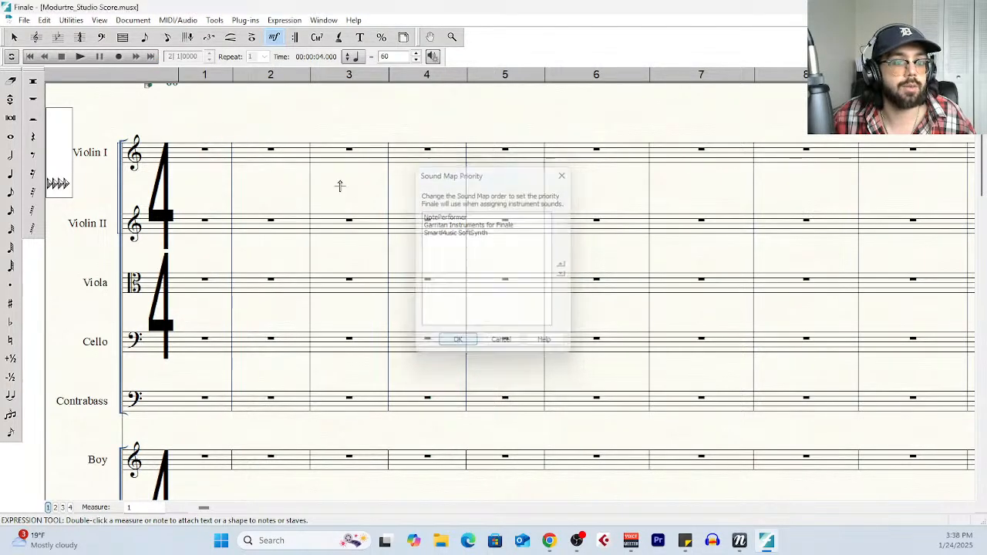
click(178, 20)
click(221, 106)
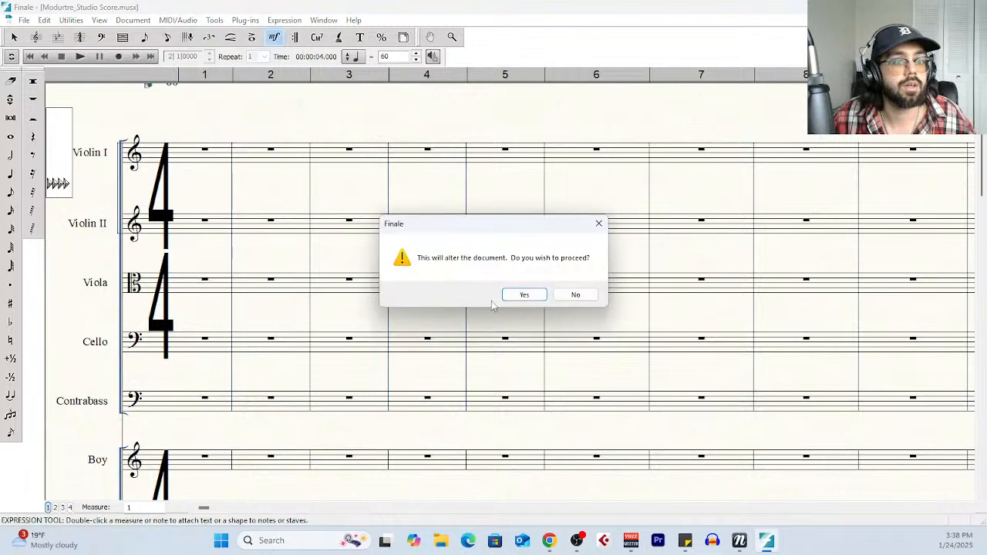
key(Return)
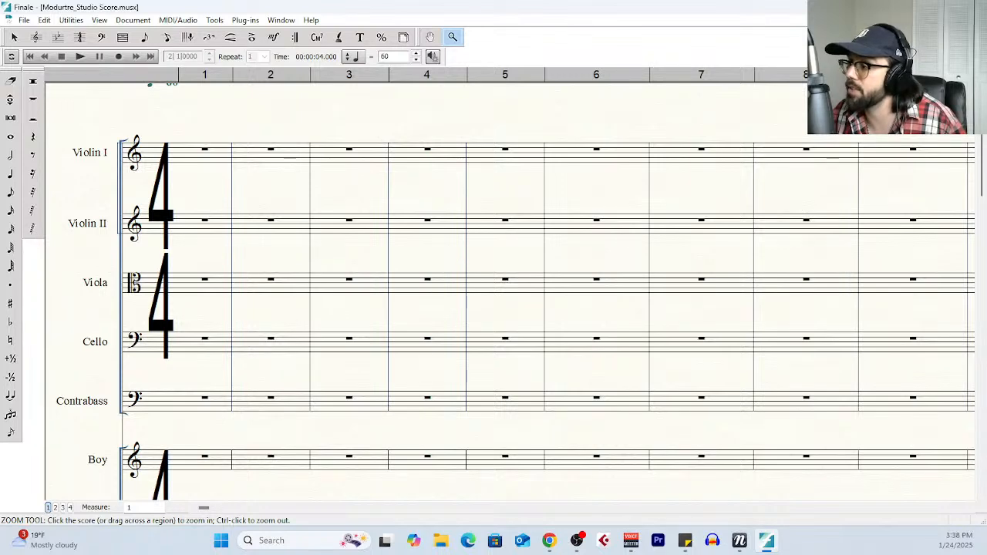
click(23, 21)
mouse_move(100, 205)
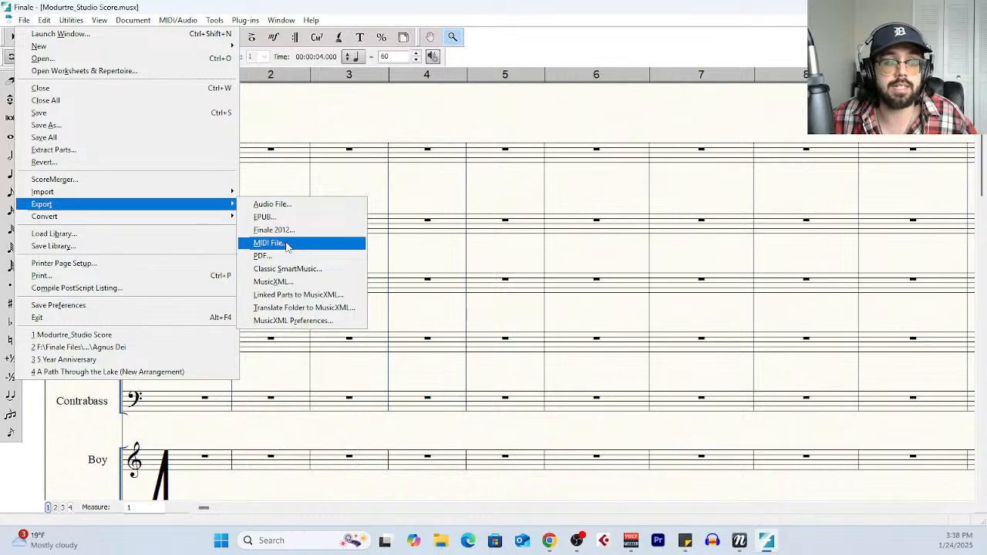
click(638, 25)
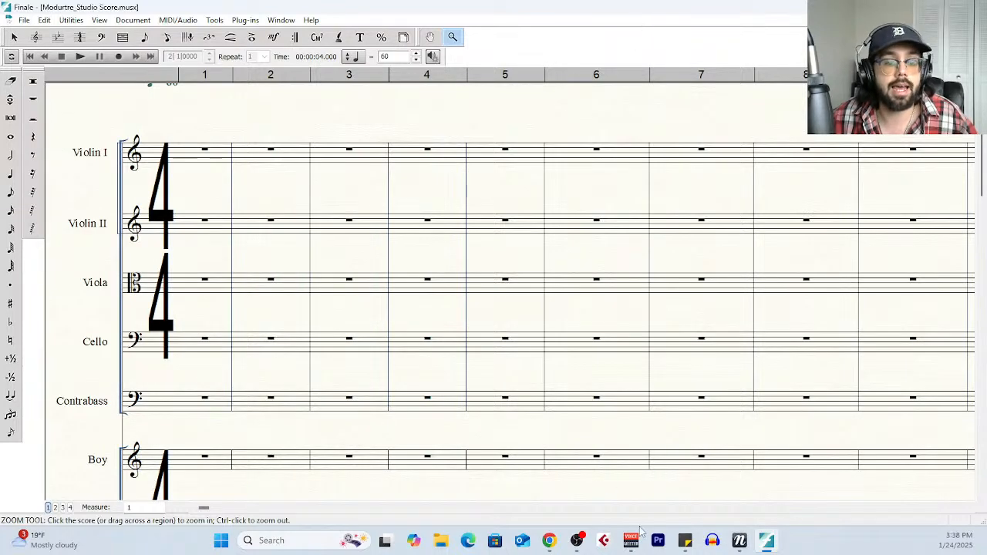
Look through the score's staves from the strings and choir down to the Ukelin and synth pads
scroll(601, 380, down, 10)
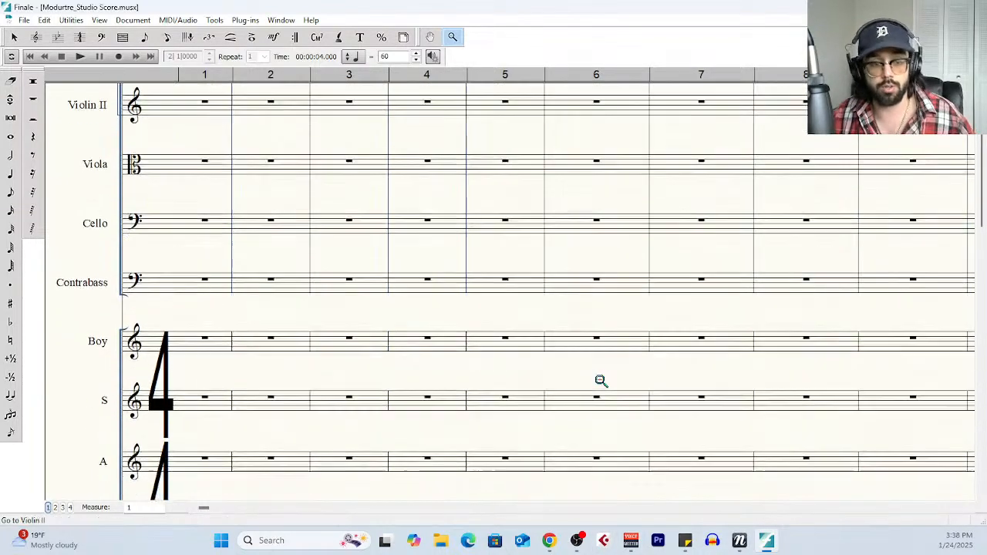
scroll(596, 379, down, 5)
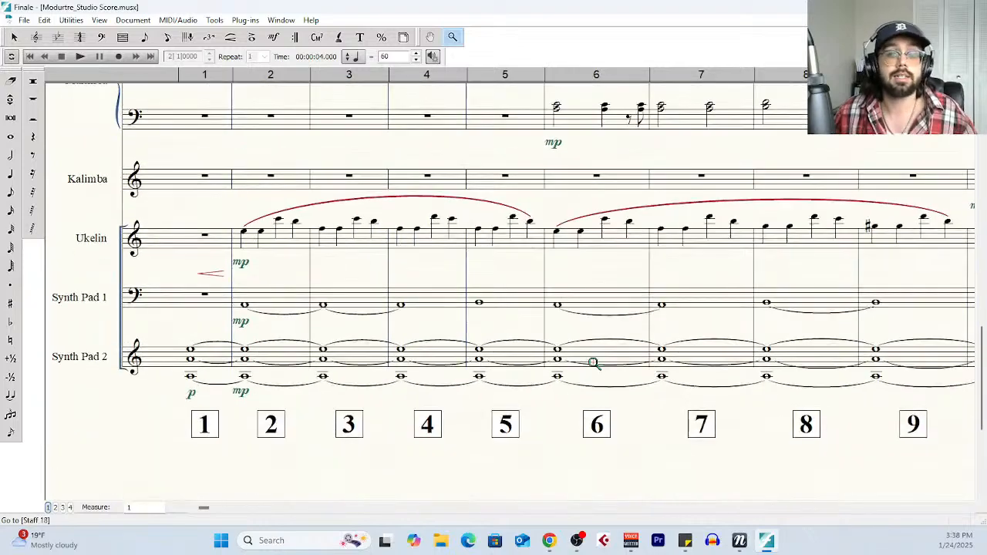
scroll(591, 357, up, 2)
scroll(594, 360, up, 6)
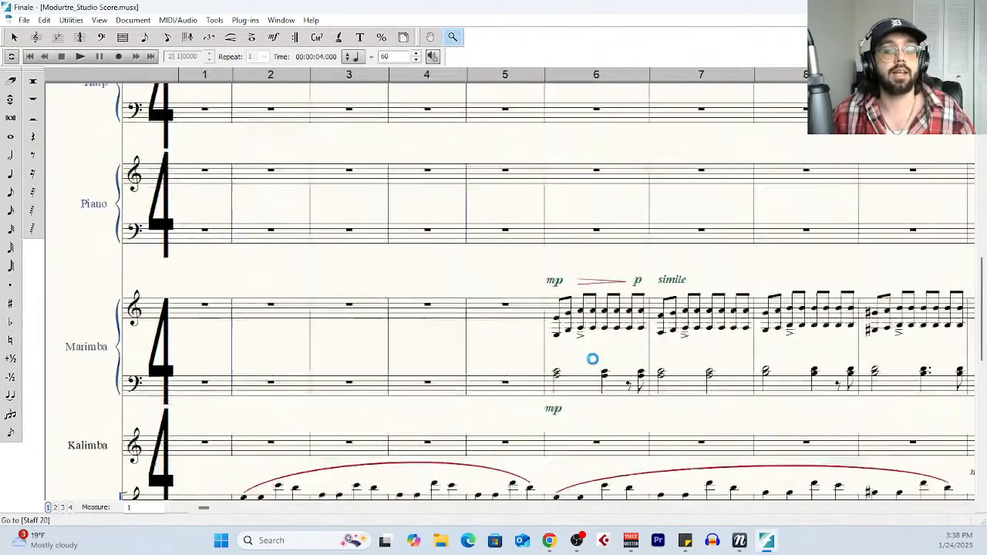
scroll(591, 357, down, 15)
scroll(590, 361, up, 4)
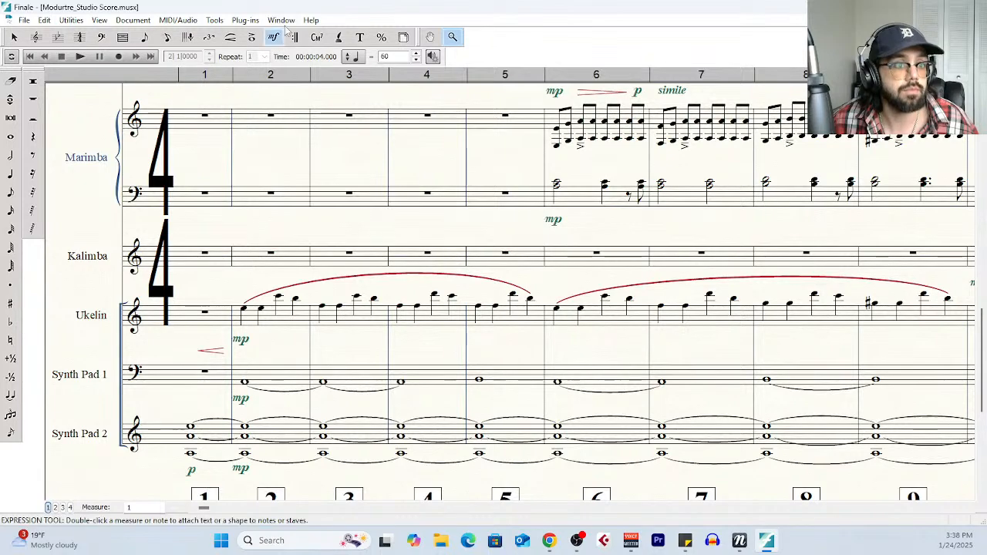
scroll(387, 322, up, 3)
scroll(386, 322, up, 5)
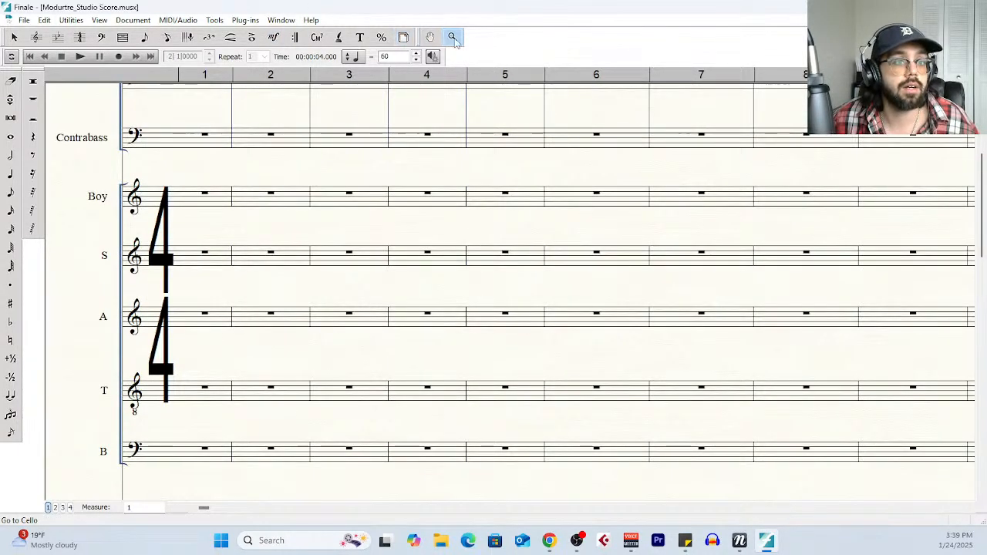
Zoom the score out to examine the choir, harp, piano and marimba parts from measure 8 onwards
ctrl+click(436, 276)
ctrl+click(435, 276)
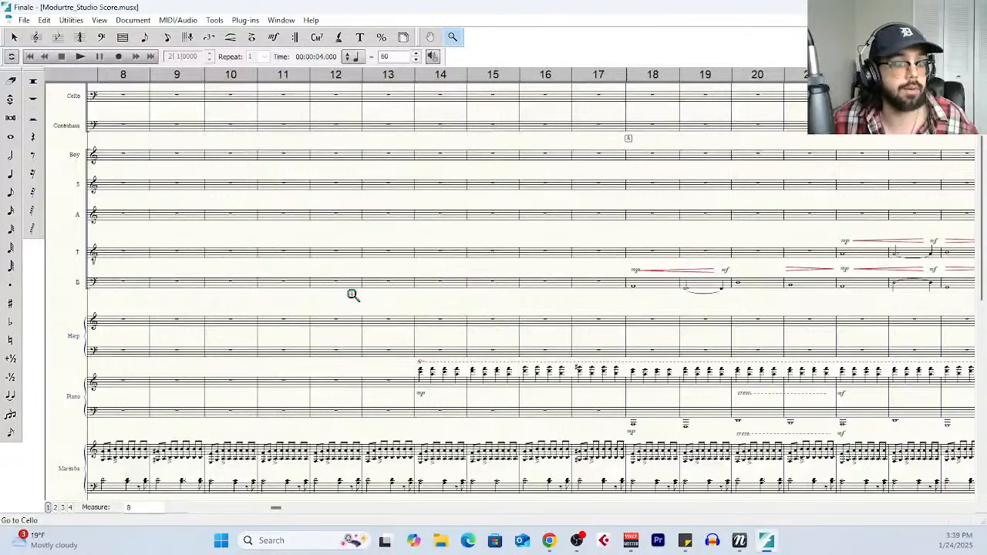
scroll(351, 295, up, 3)
scroll(352, 295, down, 5)
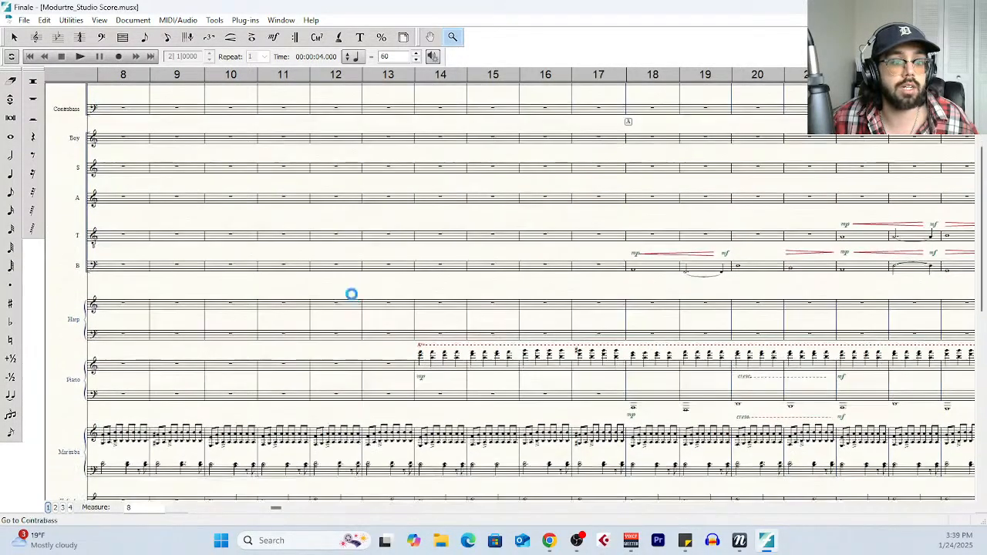
Play the score from measure 2 with the harp, piano, marimba, kalimba, Ukelin and synth pad staves in view
scroll(352, 294, down, 3)
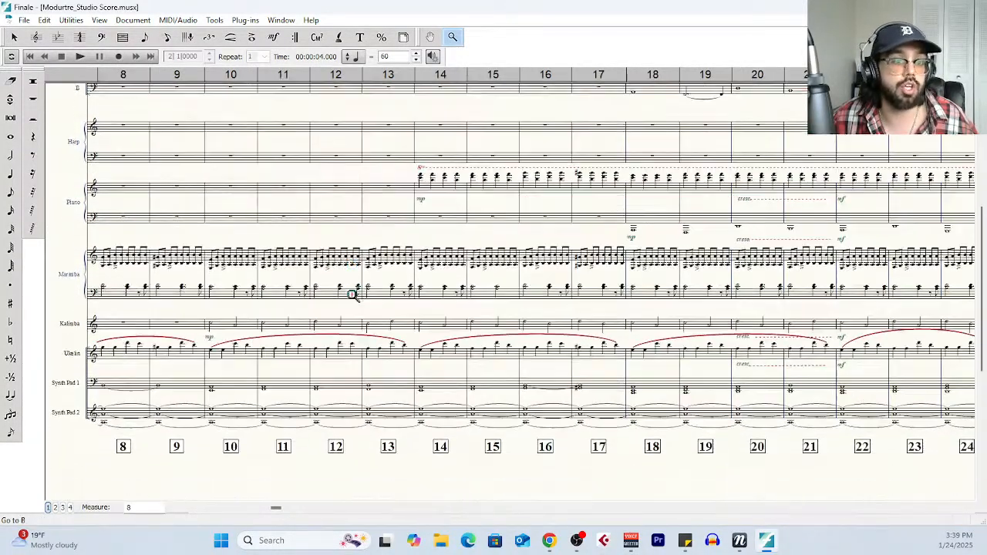
scroll(353, 290, up, 4)
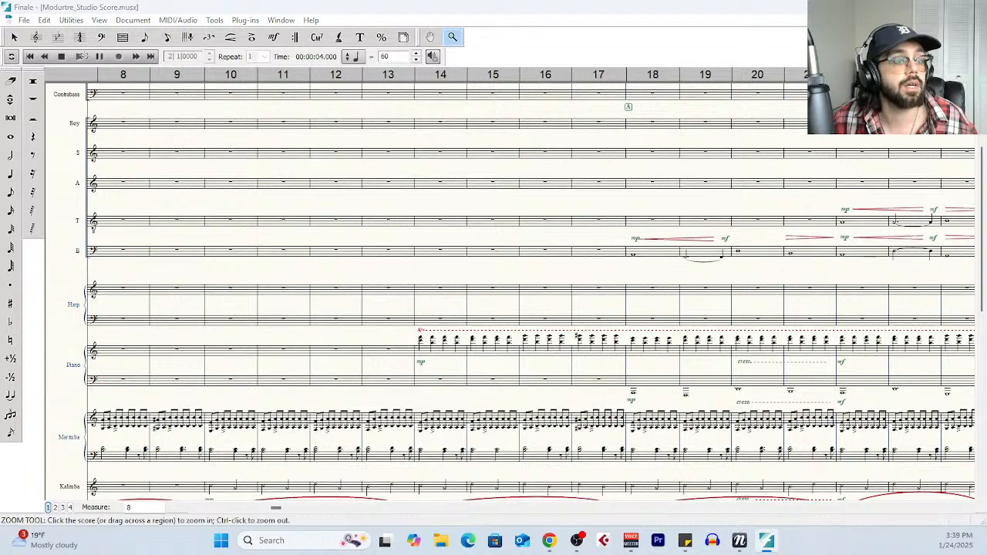
click(80, 57)
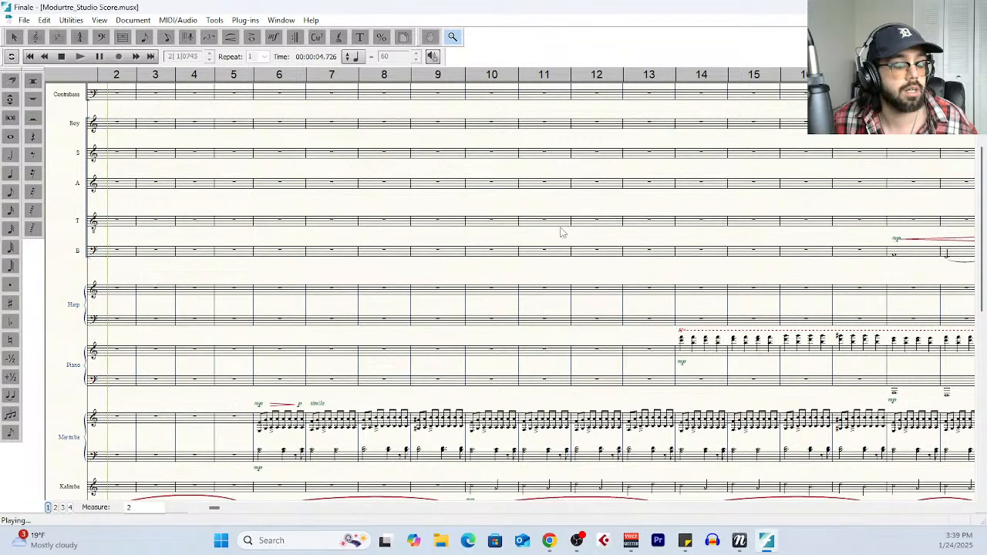
scroll(540, 234, down, 2)
scroll(540, 239, down, 1)
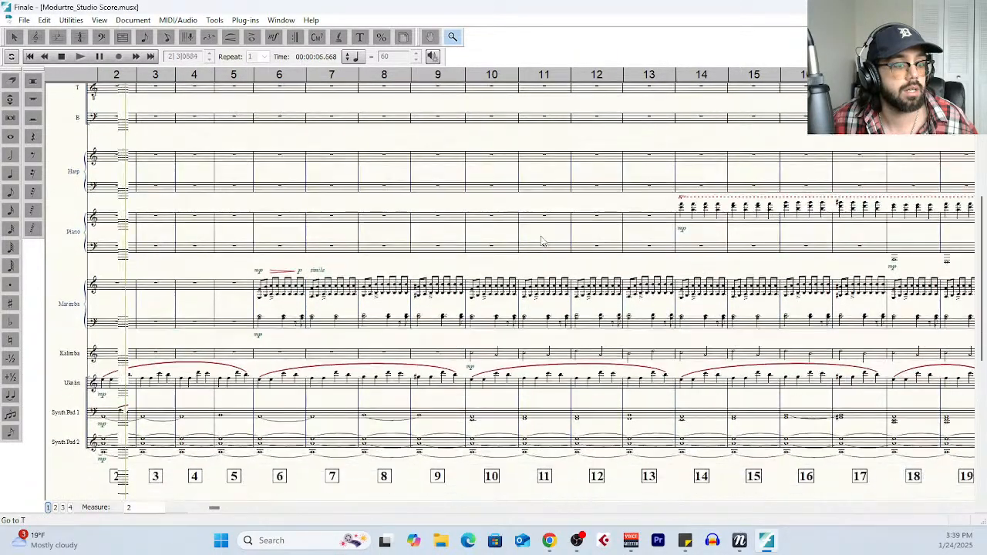
key(space)
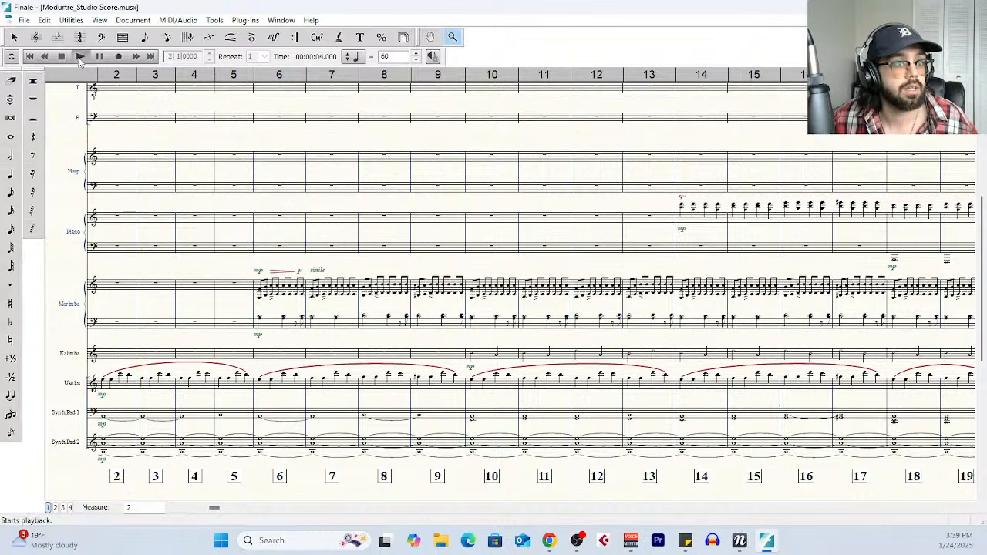
key(space)
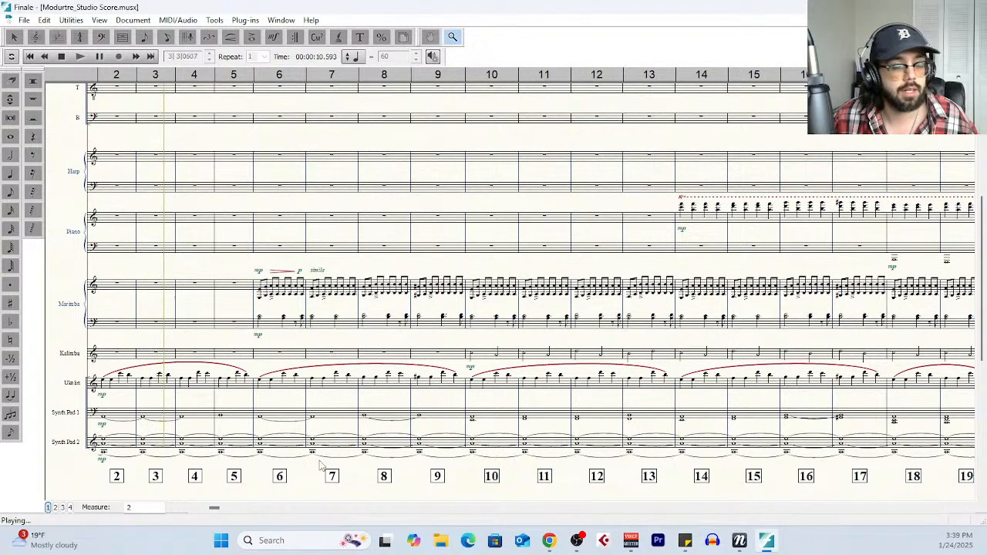
Switch to NotePerformer Playback Engines and list only the Musio CinePerc and CineHarpsichord instruments of Cine Series for Musio
click(739, 540)
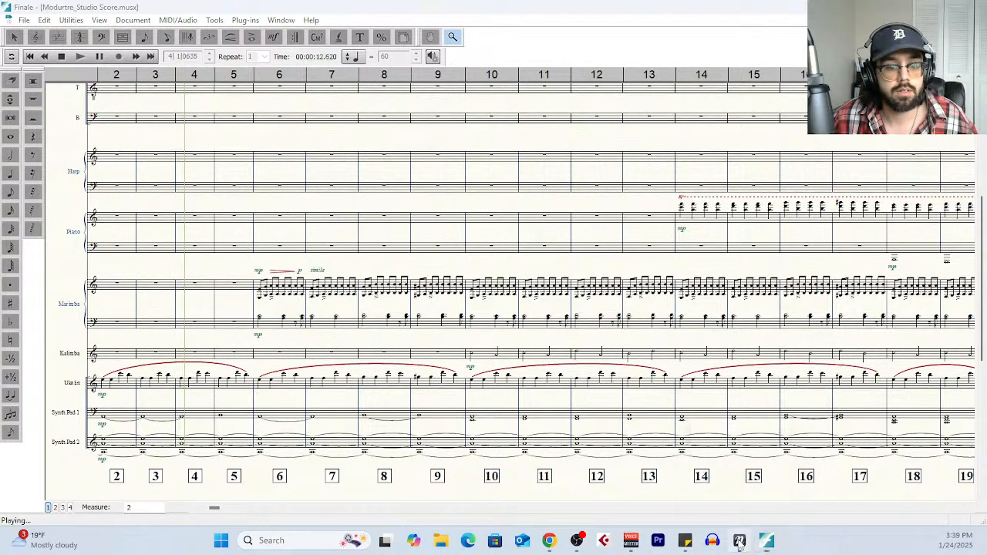
drag(422, 212, 425, 9)
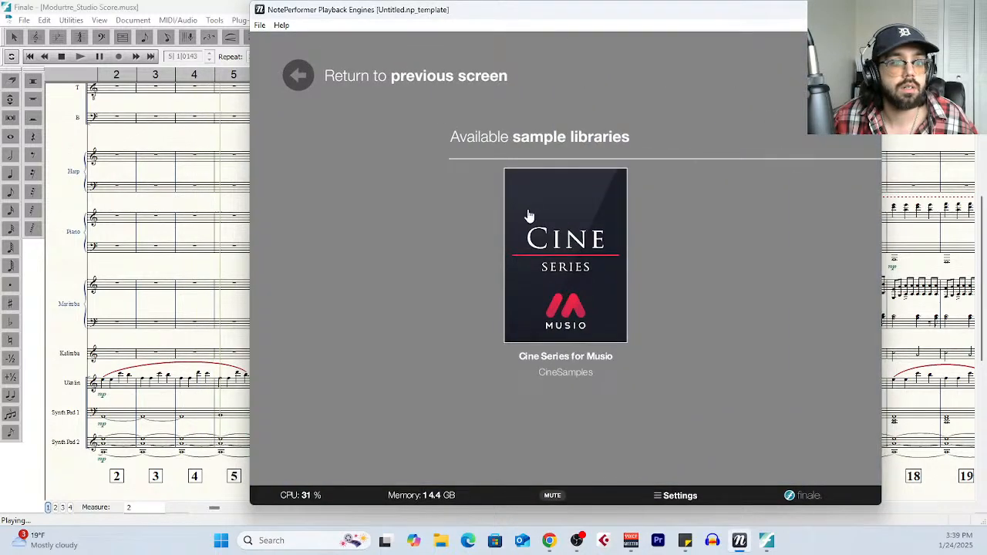
click(540, 216)
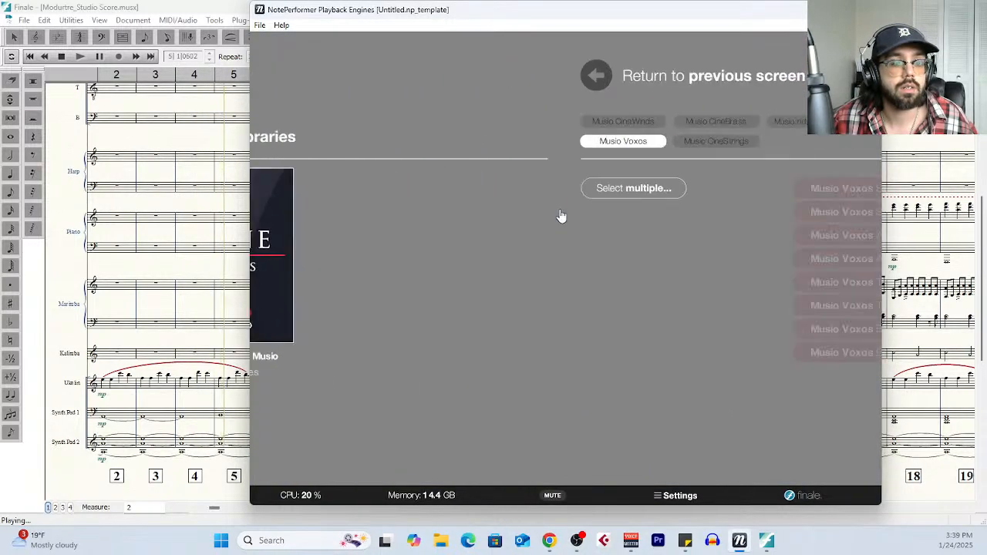
click(600, 125)
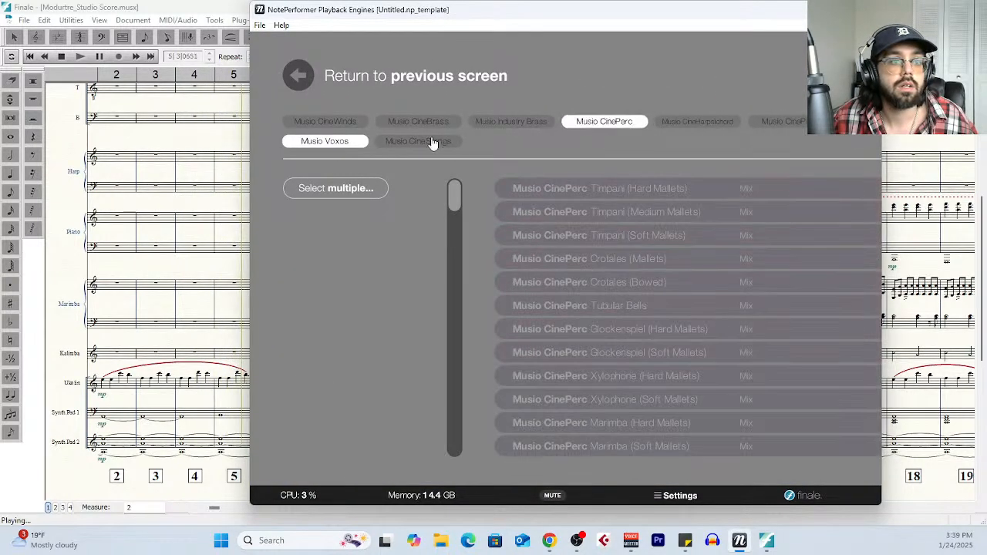
scroll(586, 221, down, 1)
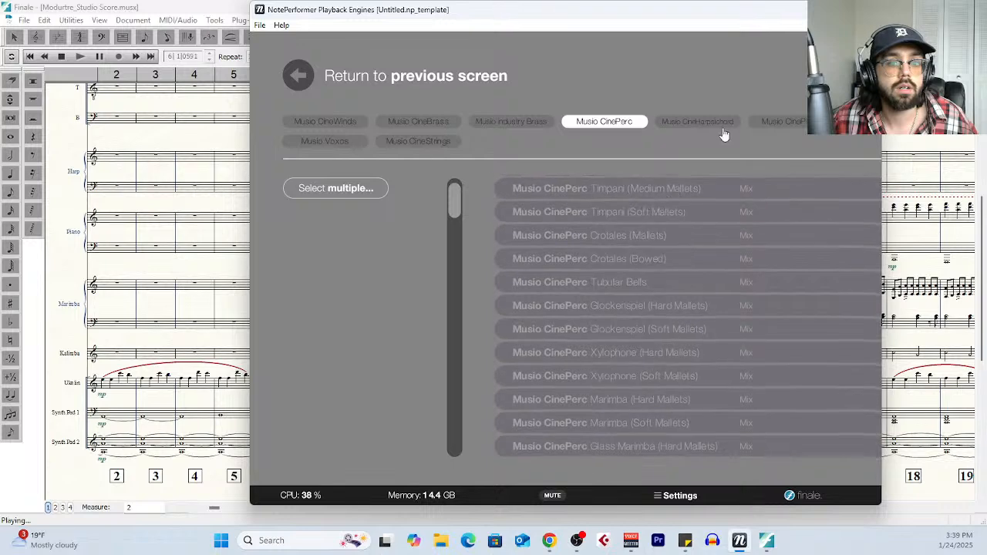
click(697, 122)
Look through the Musio CinePerc and CineHarpsichord instruments, from the mallet percussion down to the celeste and harp
scroll(663, 254, down, 5)
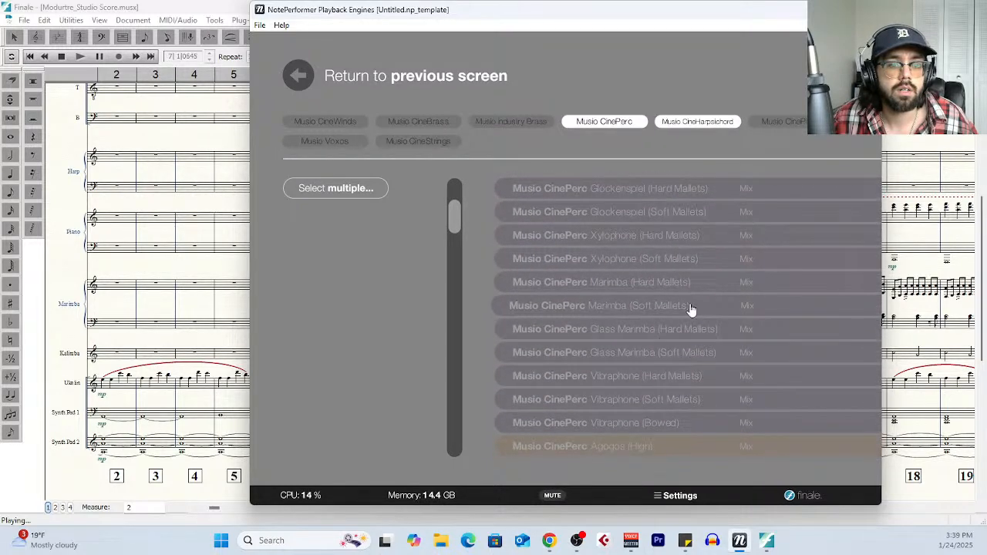
scroll(691, 308, down, 5)
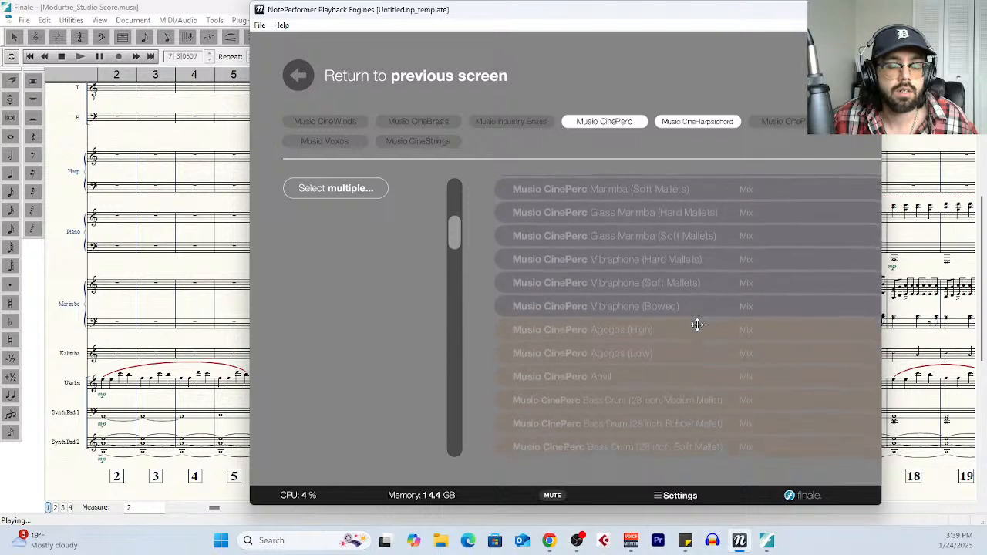
scroll(697, 325, down, 8)
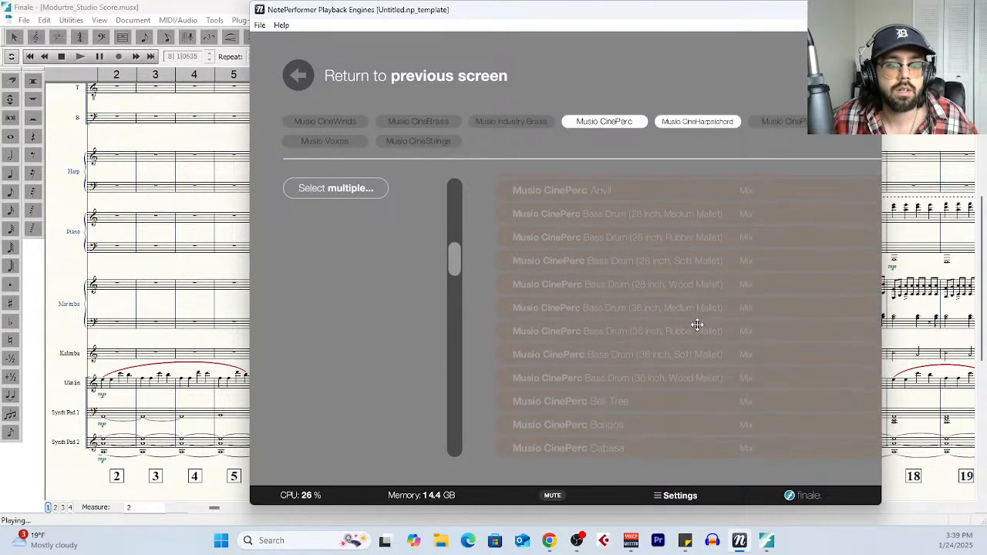
scroll(694, 322, down, 6)
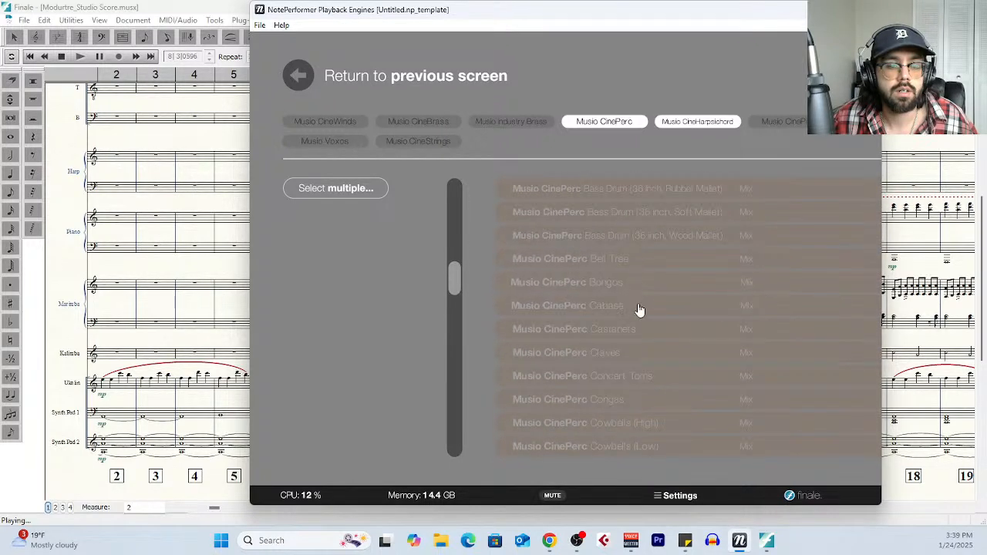
scroll(640, 309, down, 10)
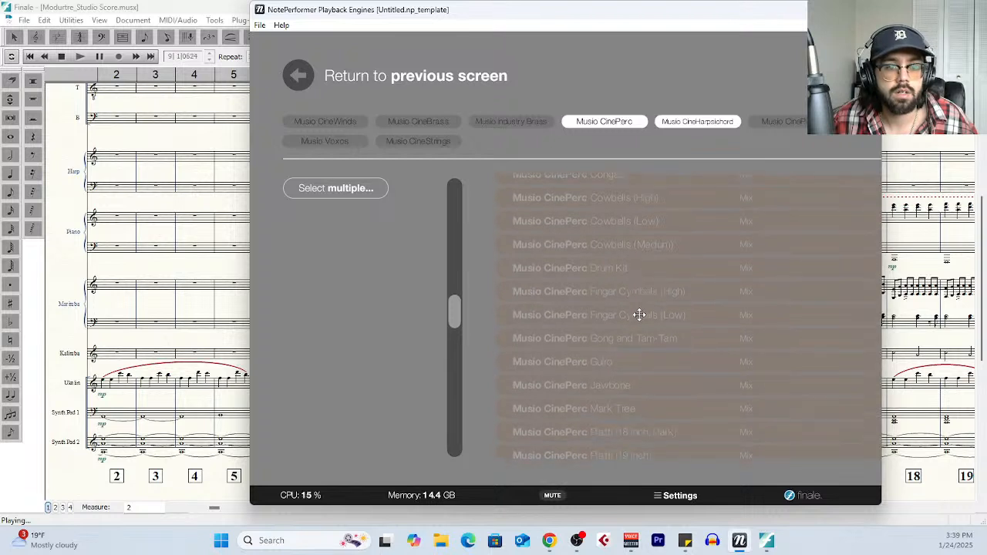
scroll(639, 315, down, 7)
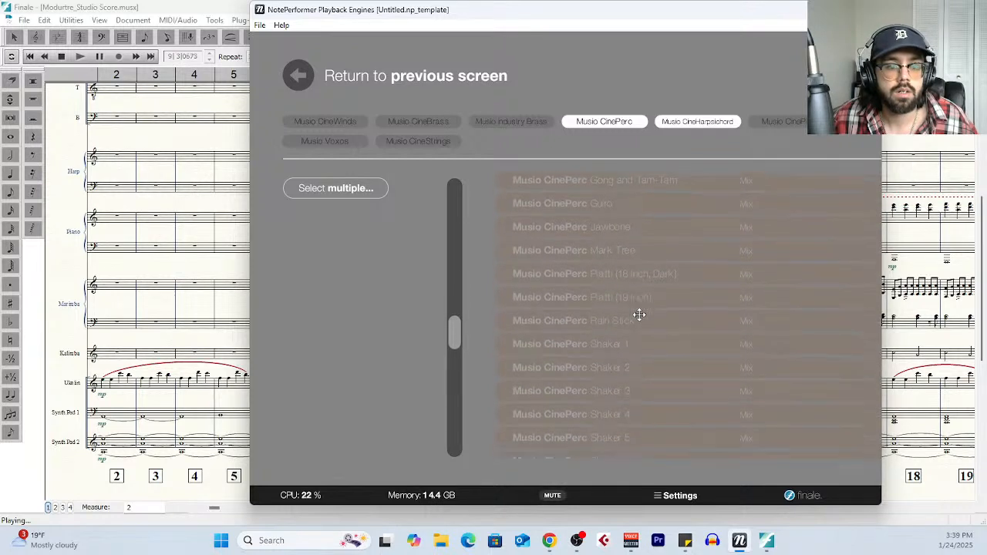
scroll(639, 315, down, 12)
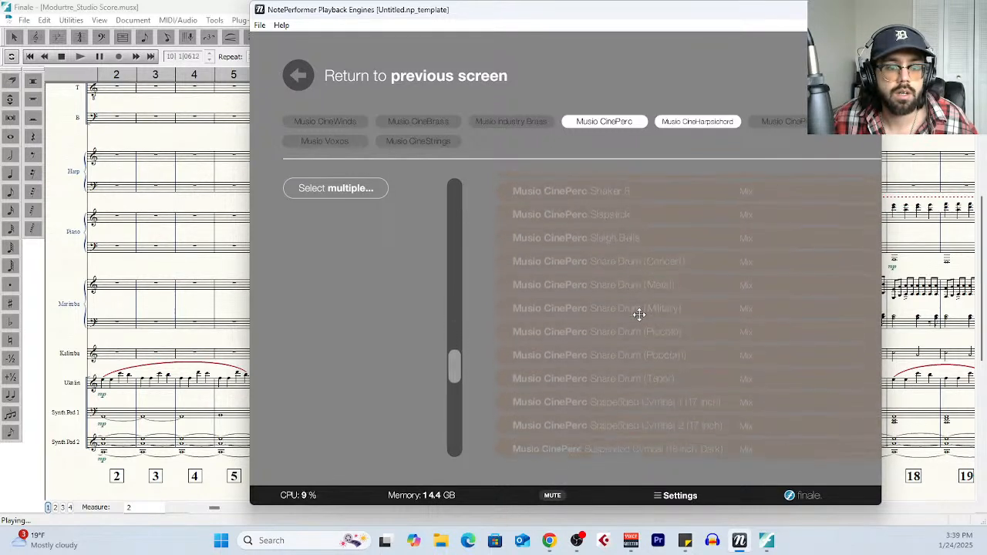
scroll(640, 315, down, 4)
scroll(639, 314, down, 8)
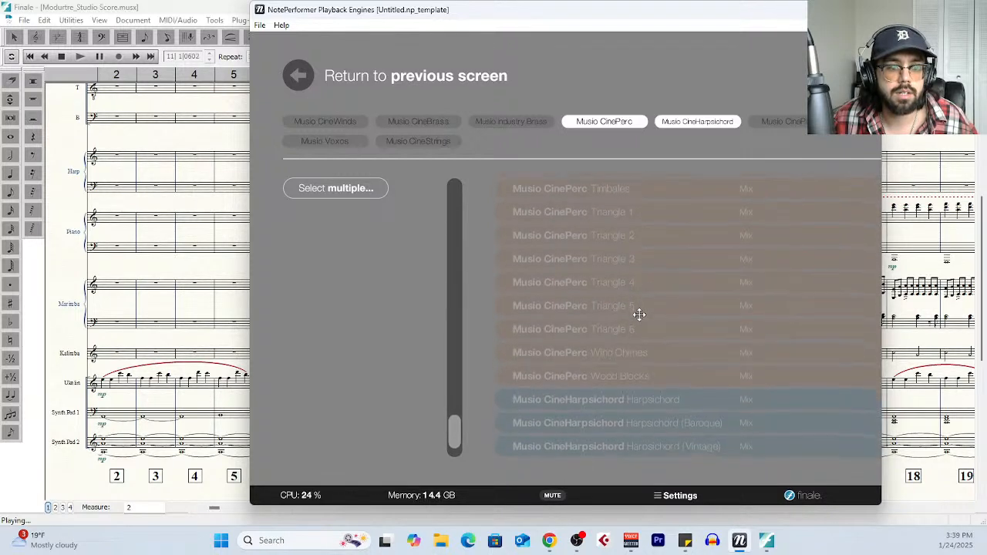
scroll(639, 314, down, 3)
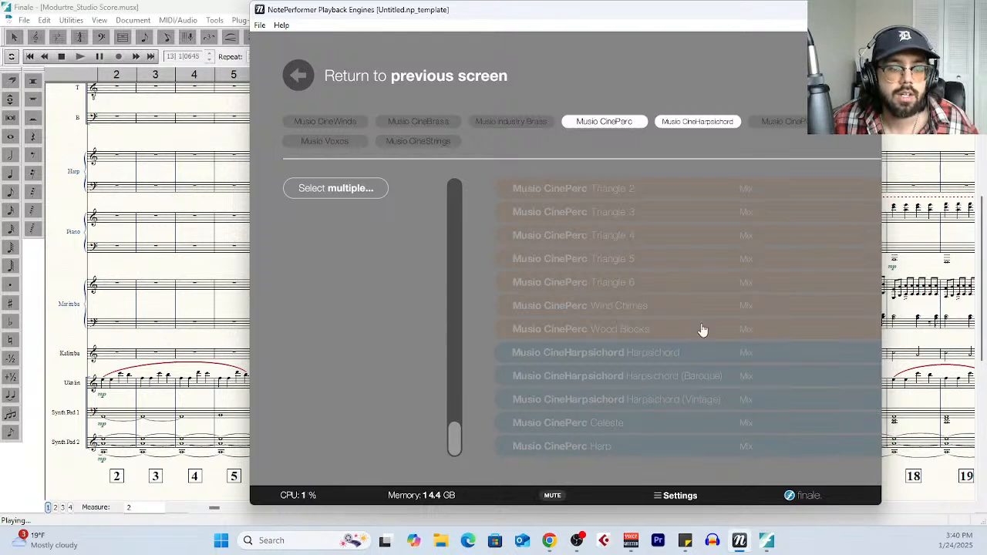
Switch back to Finale and follow the playback in the string, boy soloist and choir staves
click(739, 540)
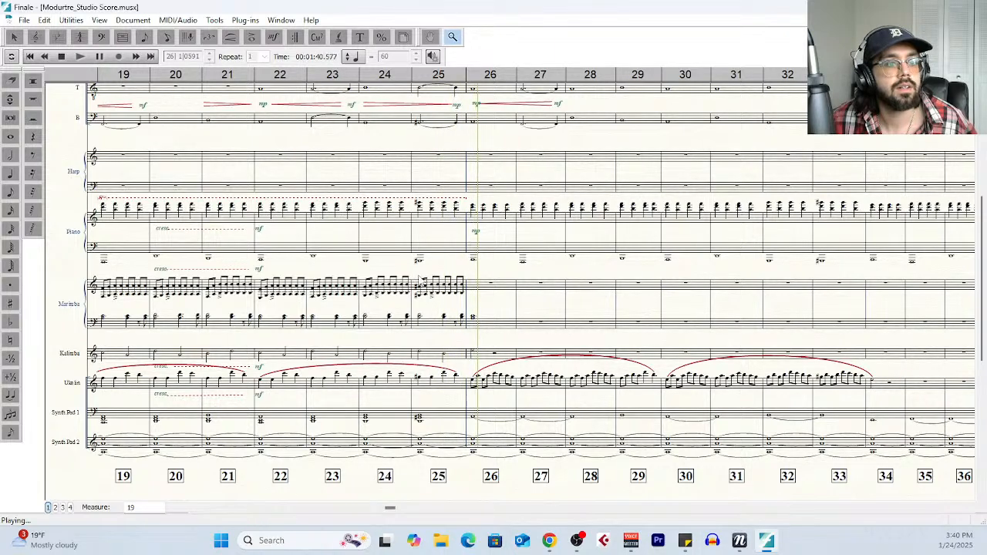
scroll(523, 299, up, 1)
scroll(523, 300, up, 3)
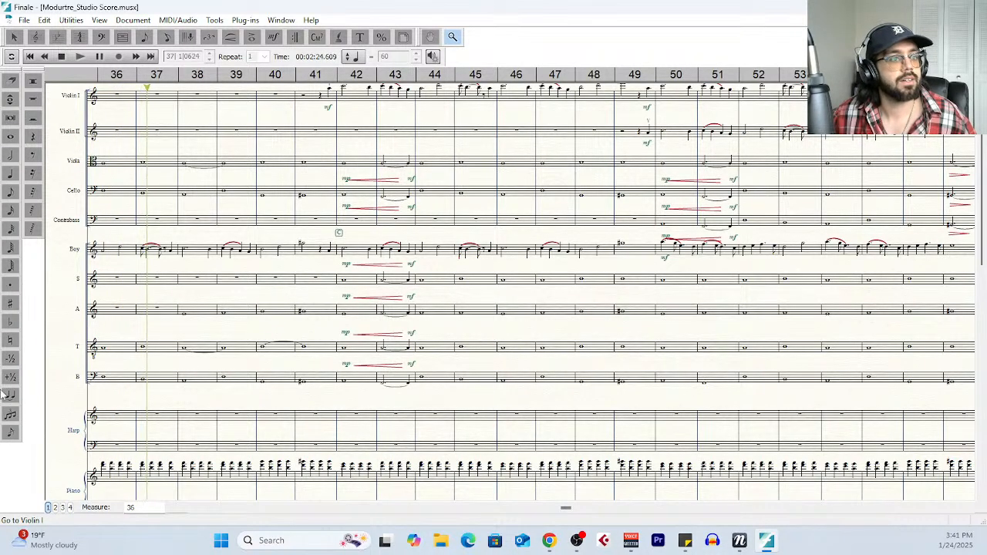
Switch to NotePerformer Playback Engines, list only the Musio Voxos choir instruments, and return to the Finale score
click(740, 541)
click(328, 142)
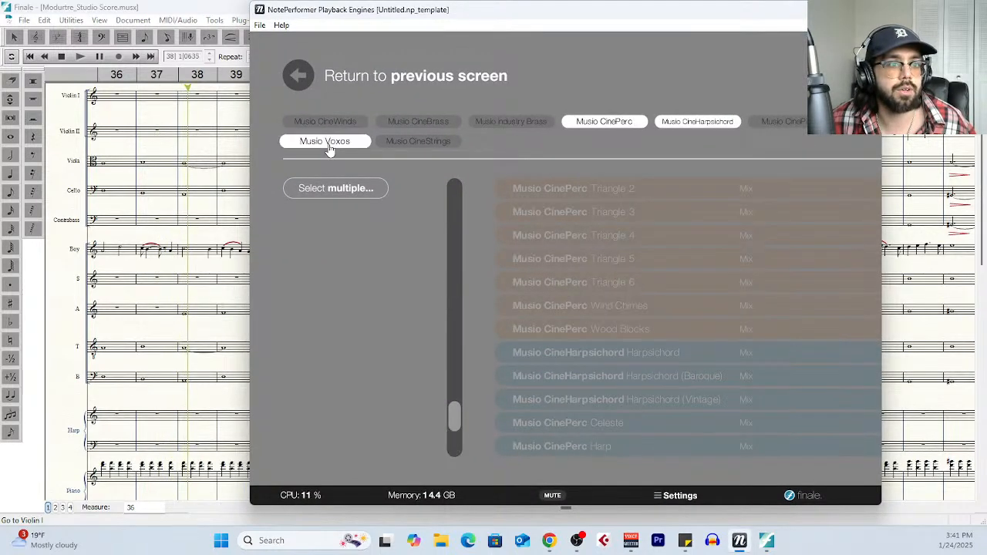
click(602, 124)
click(674, 128)
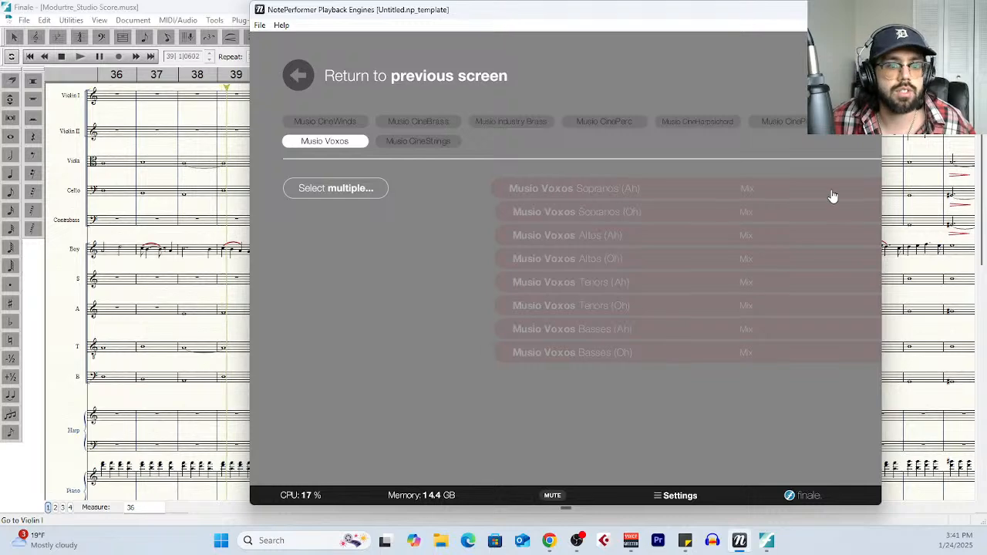
click(810, 9)
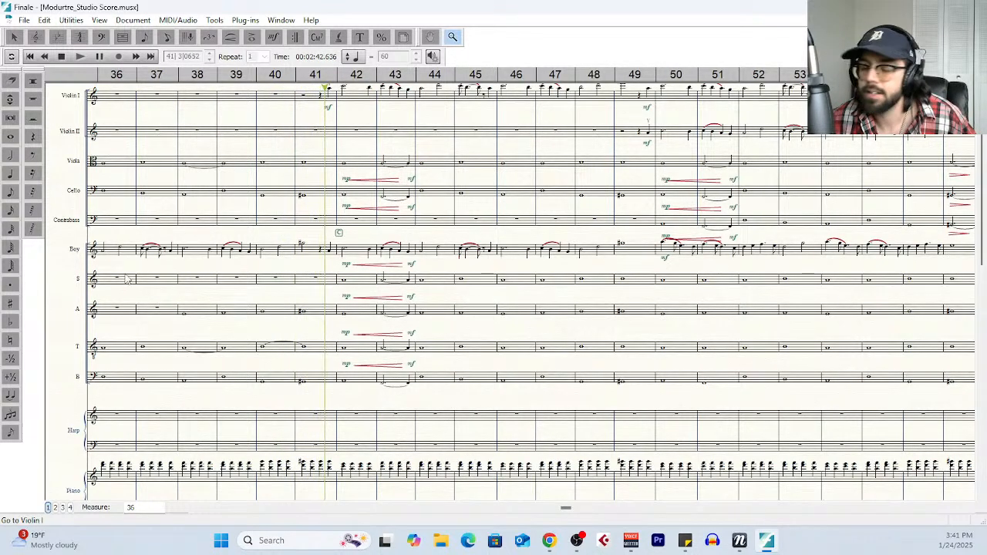
Stop the playback and review the staves from Violin I down to Synth Pad 2 from measure 36 onwards
click(61, 57)
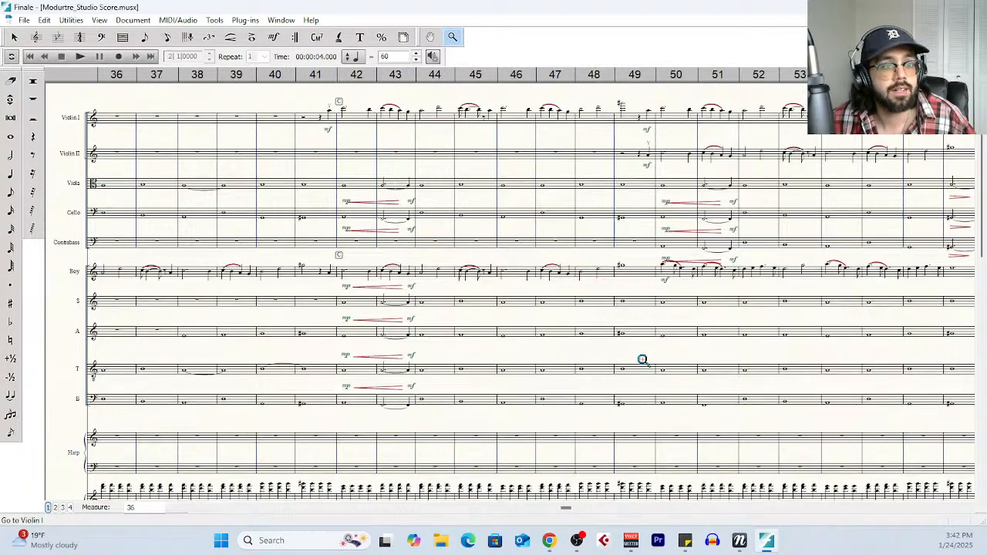
scroll(643, 360, down, 8)
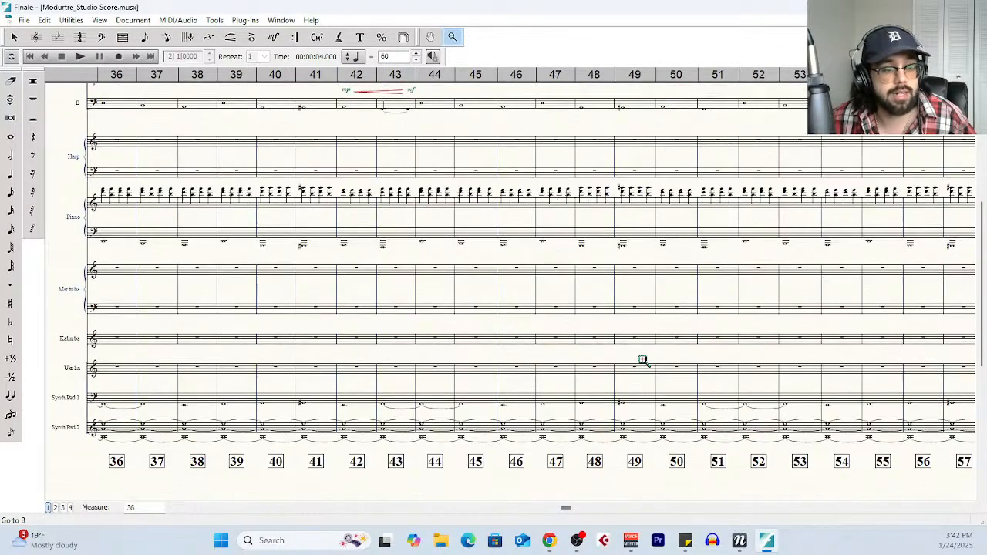
scroll(653, 377, up, 8)
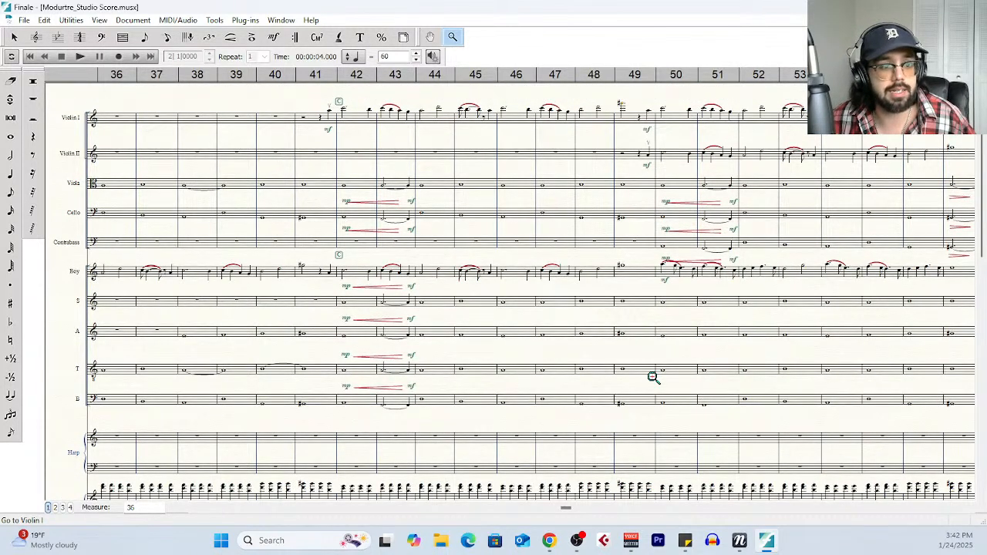
scroll(653, 378, down, 2)
scroll(653, 377, down, 2)
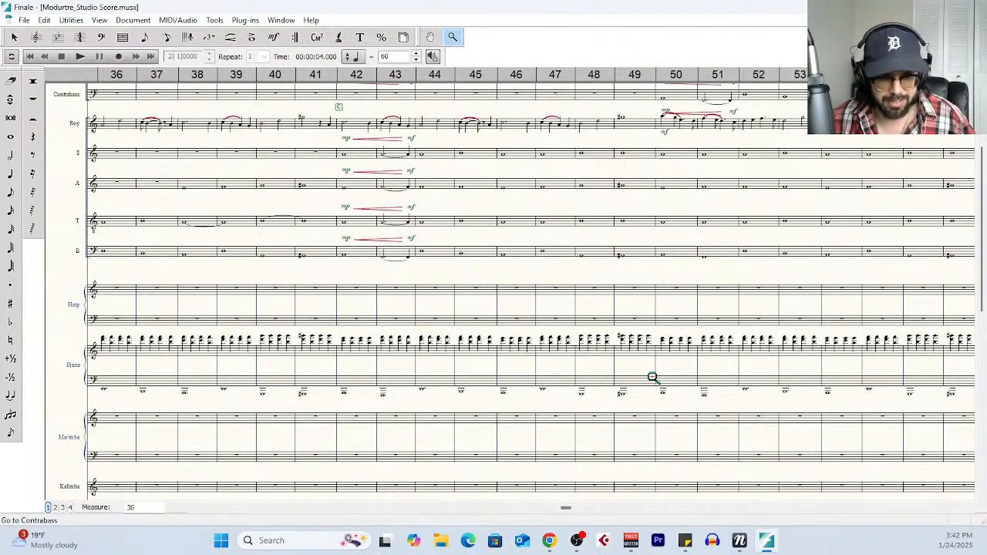
scroll(652, 378, down, 4)
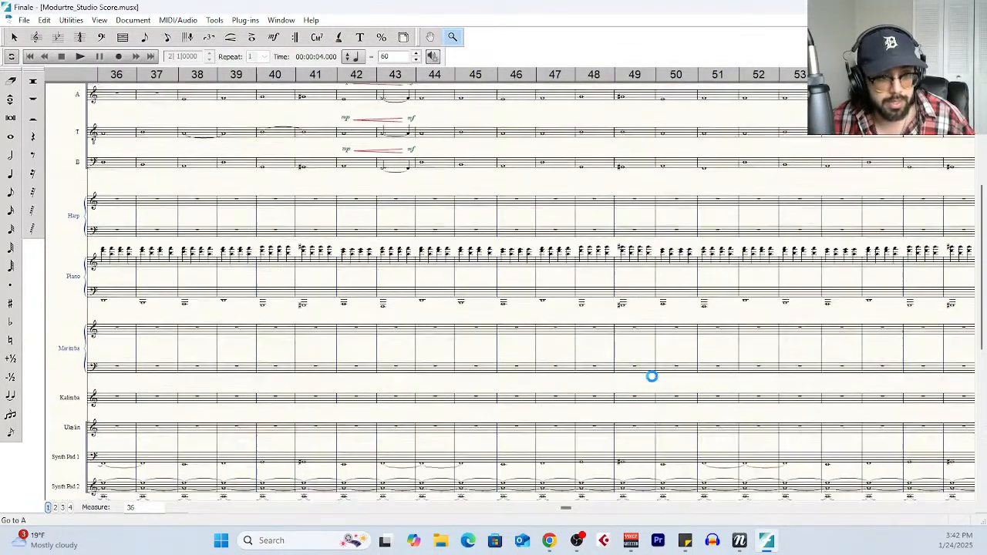
scroll(652, 377, up, 8)
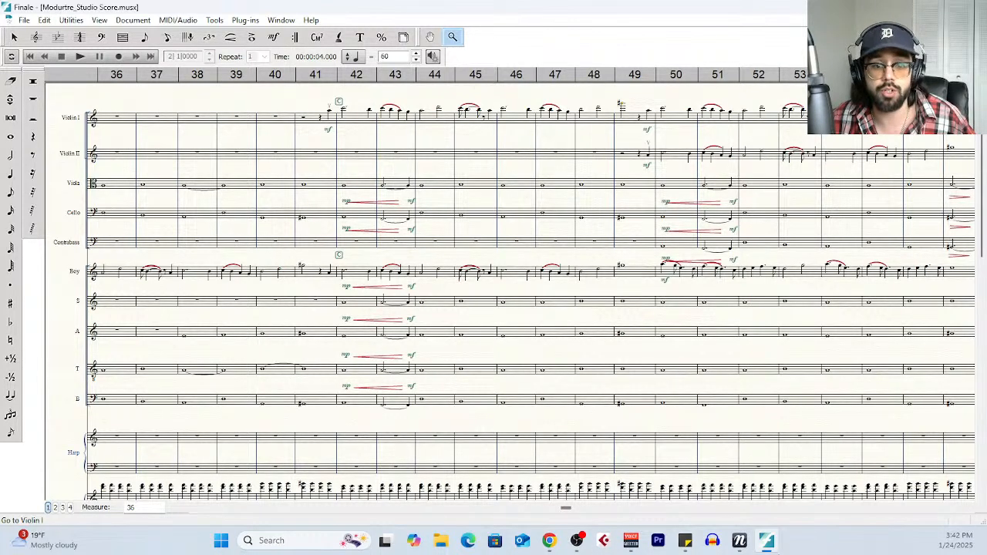
Check the Musio Voxos soprano, alto, tenor and bass patches in NotePerformer Playback Engines again, then return to the score
mouse_move(766, 550)
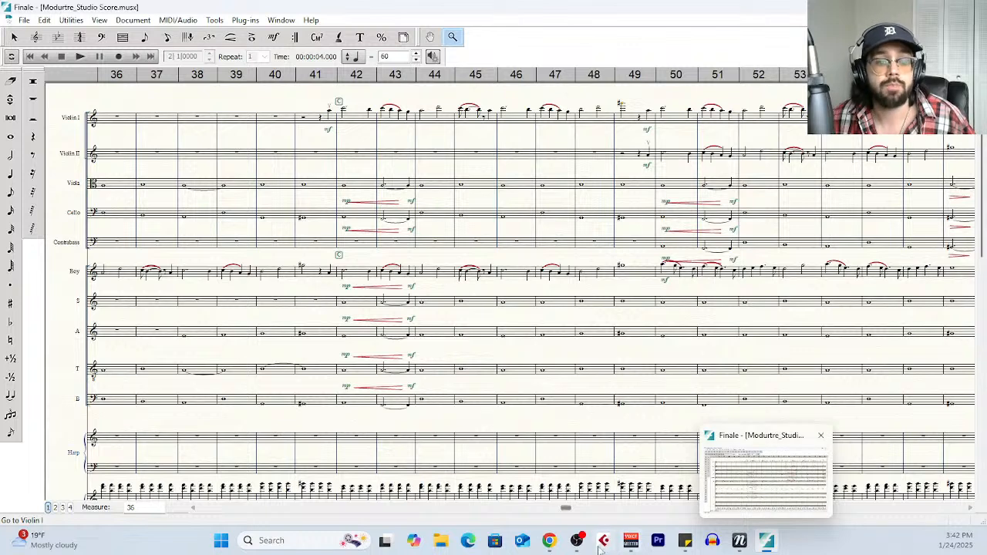
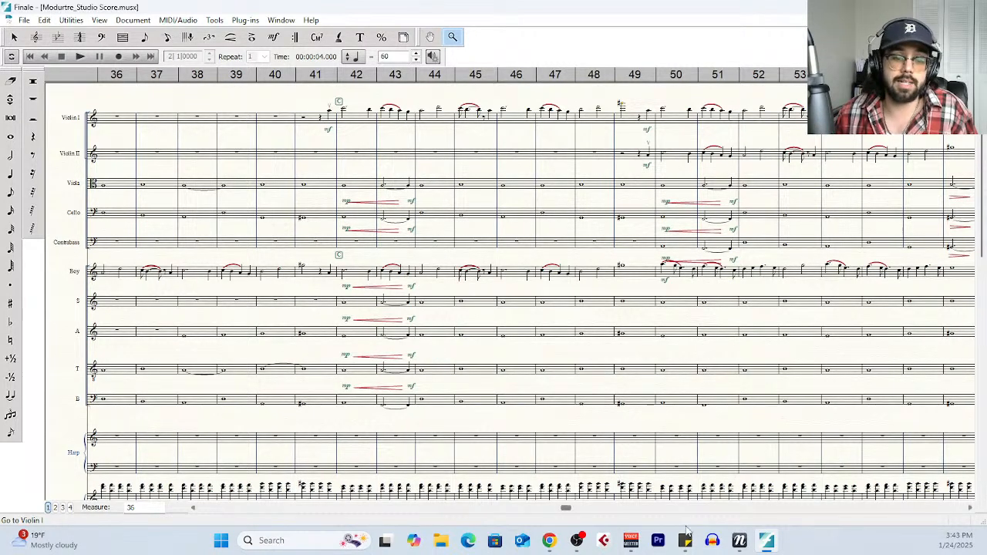
click(739, 540)
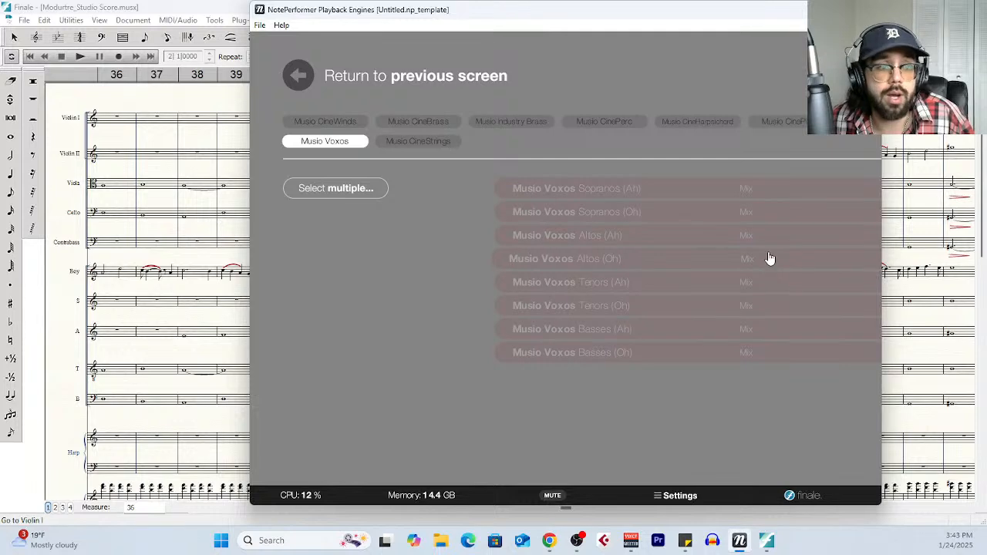
click(812, 9)
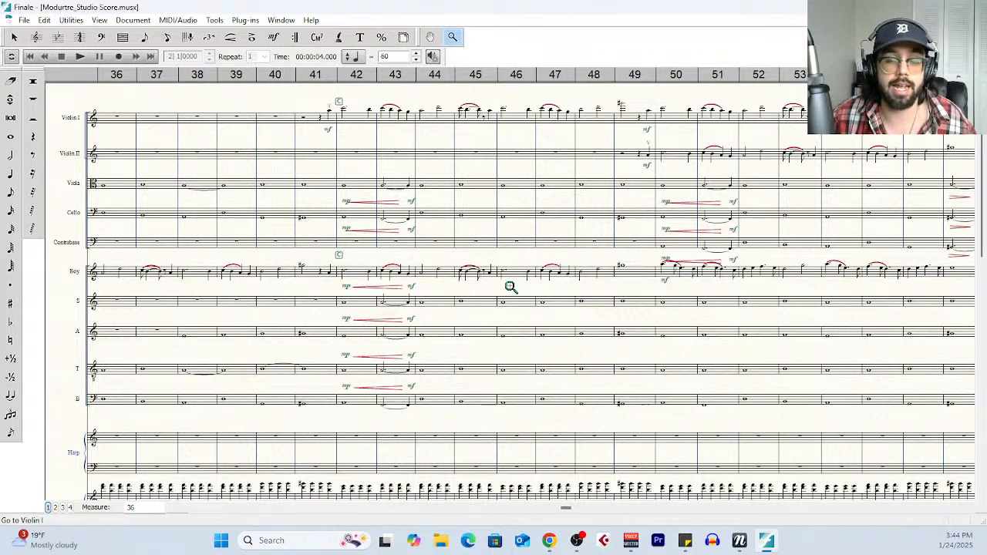
Review the studio score's staves from measure 36 down to Synth Pad 2 and return to Violin I
scroll(517, 357, down, 1)
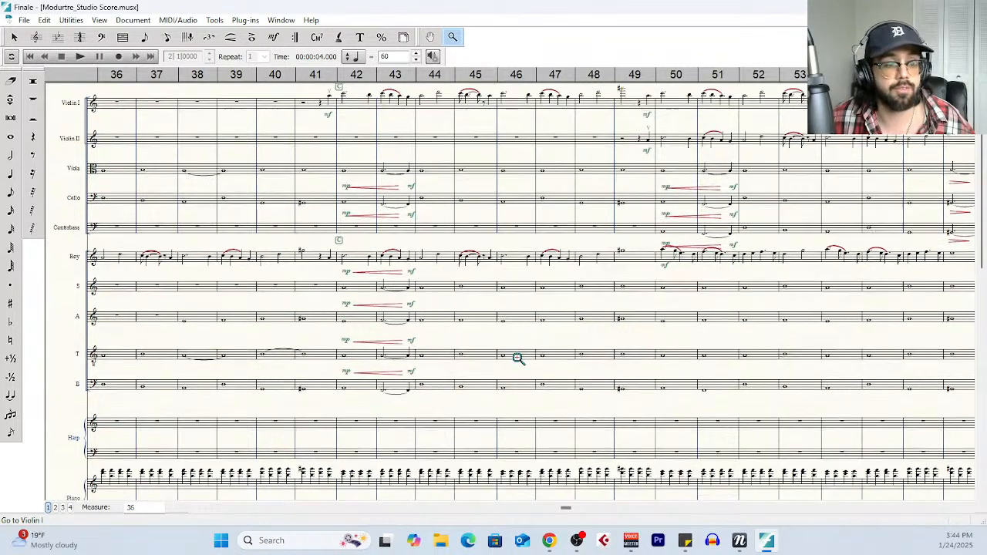
scroll(518, 359, down, 10)
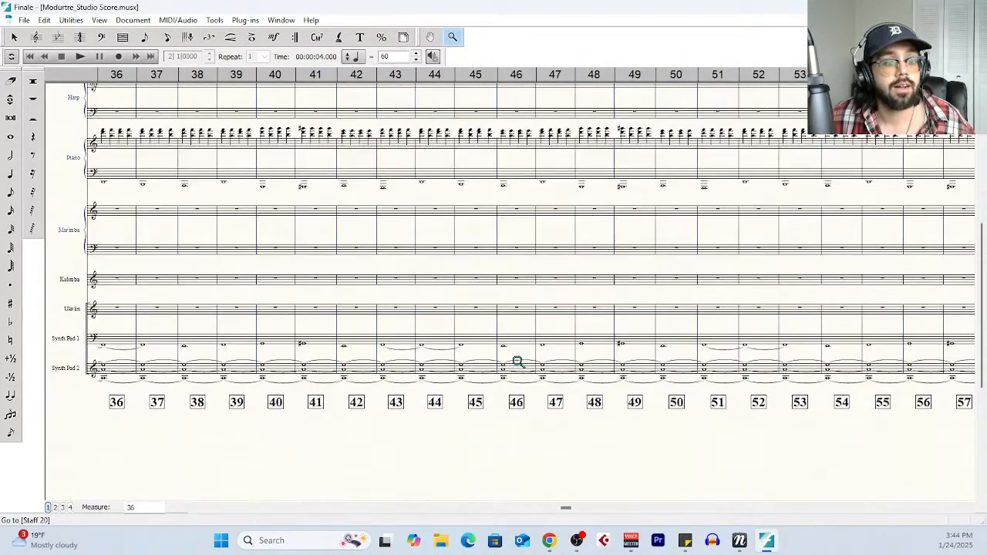
scroll(518, 361, up, 10)
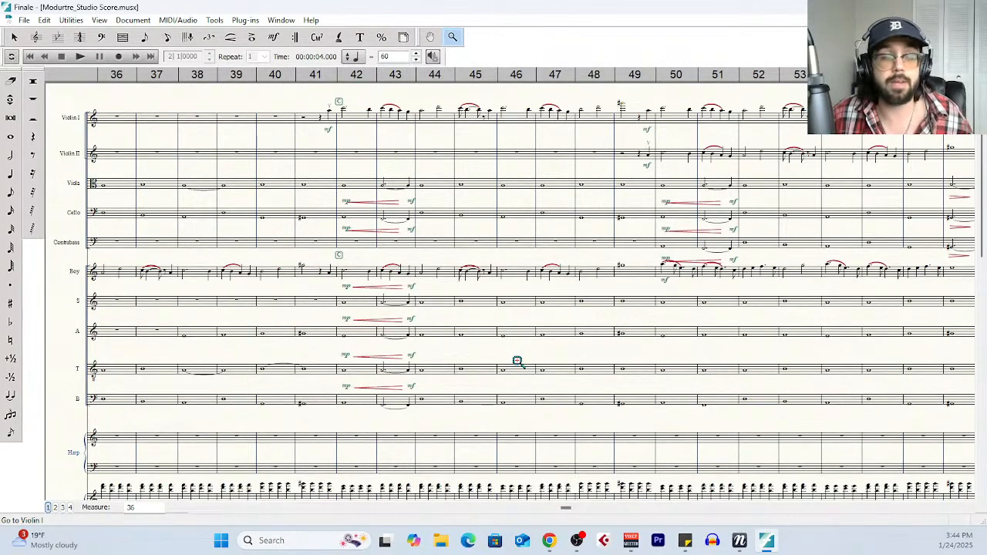
Switch to NotePerformer Playback Engines and go back from the available sample libraries to the loaded instrument list
click(740, 540)
click(309, 89)
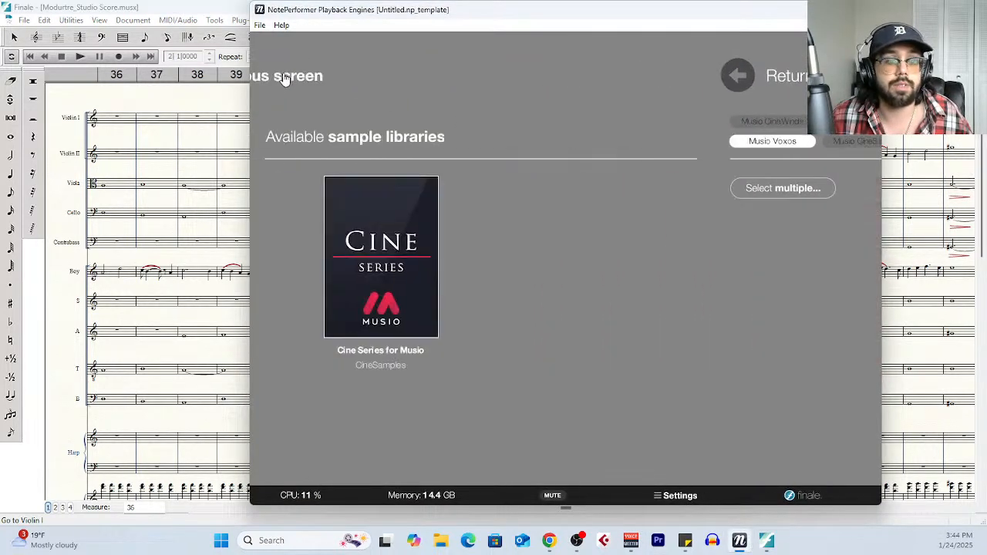
click(312, 96)
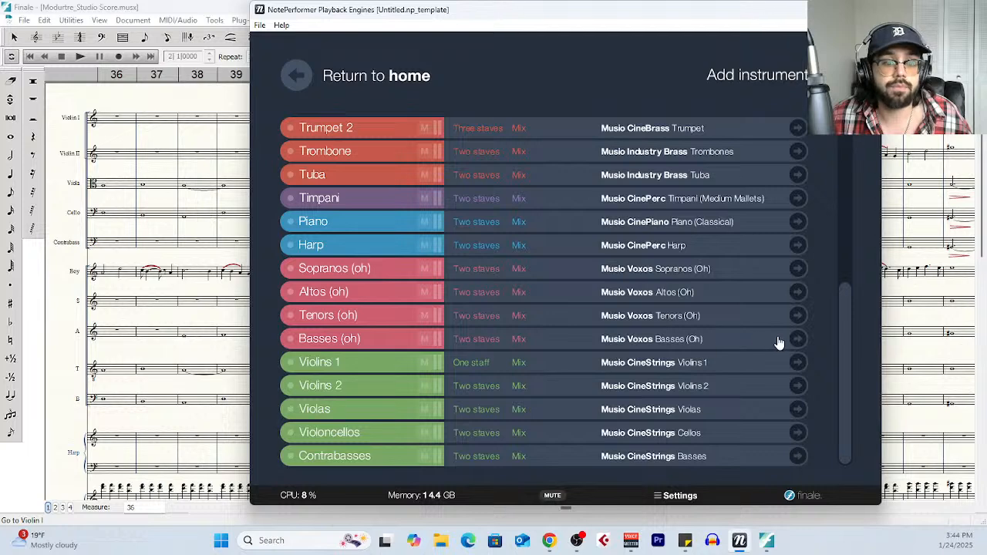
Open the Basses (oh) instrument settings, check the reverb copy options, stereo width and advanced audio output options, and close them
click(798, 338)
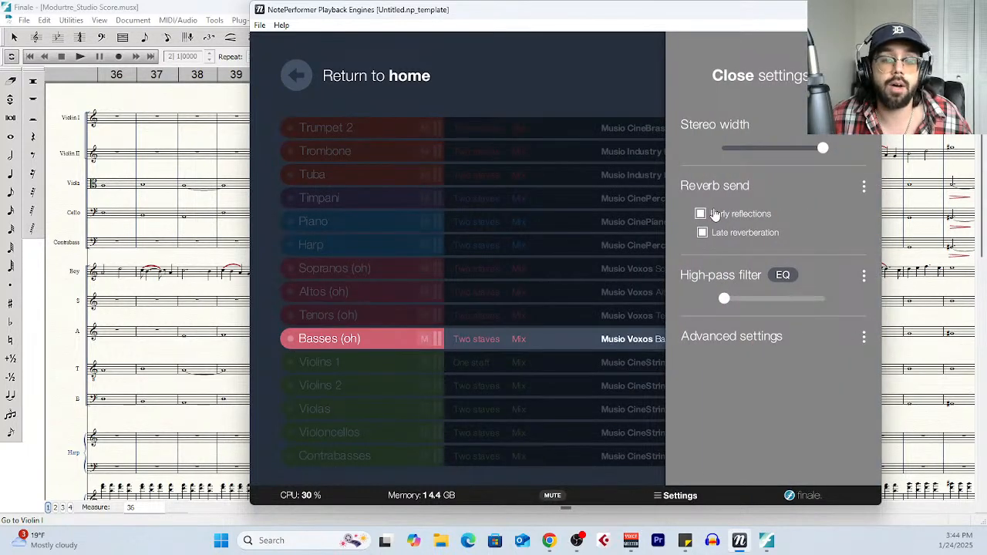
click(864, 186)
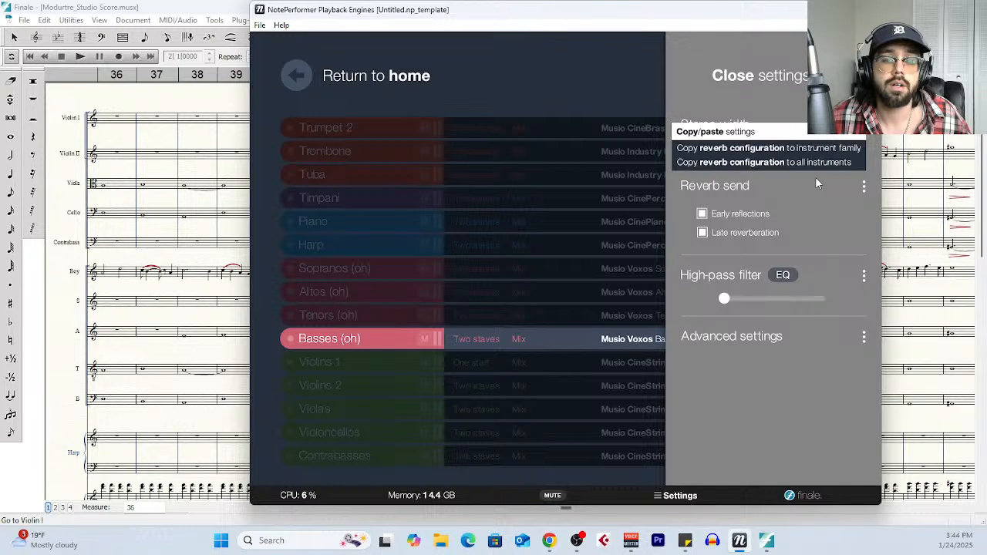
click(754, 150)
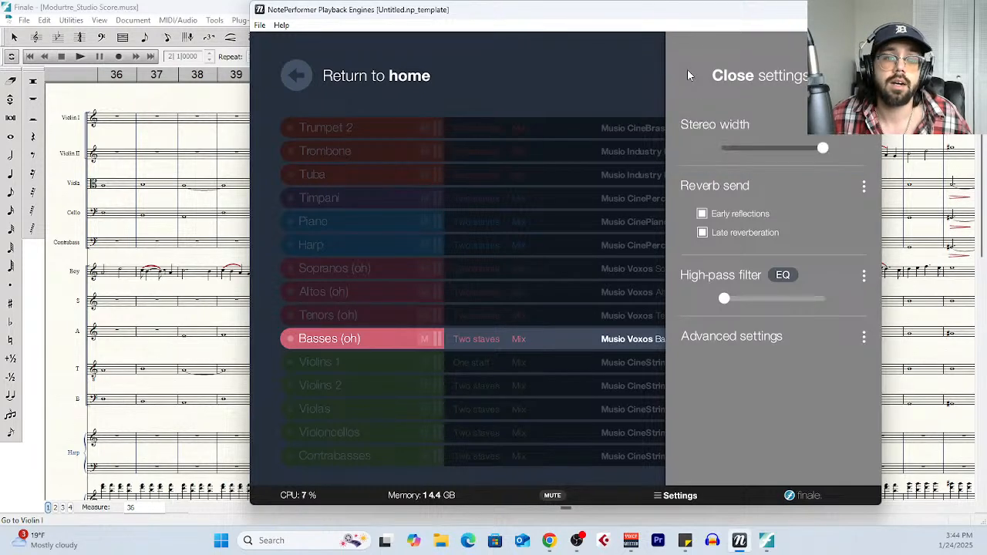
mouse_move(729, 152)
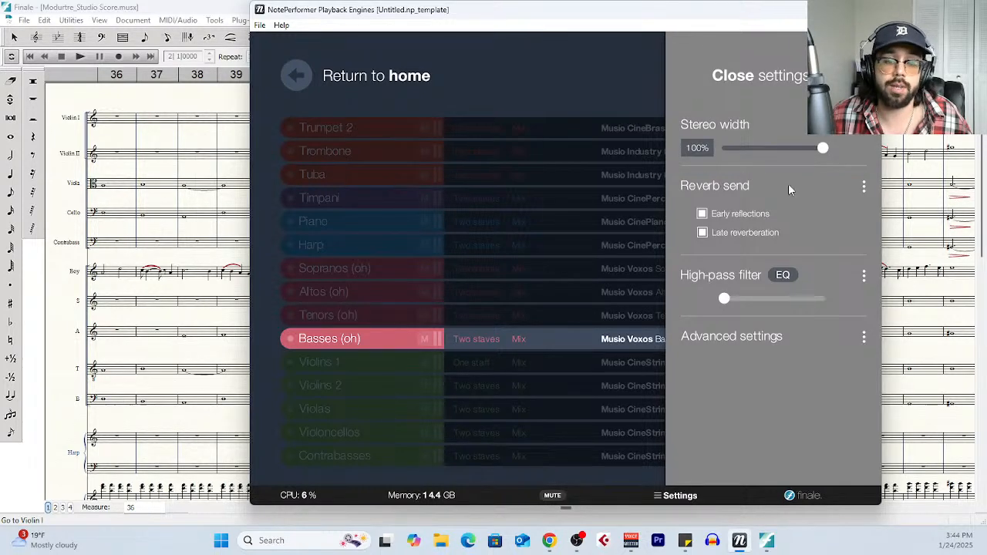
click(864, 337)
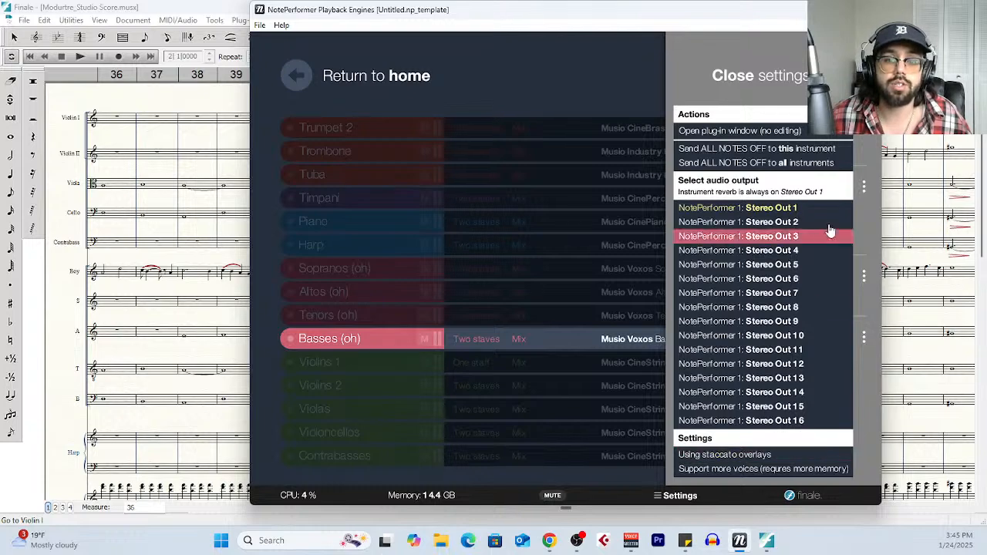
click(756, 75)
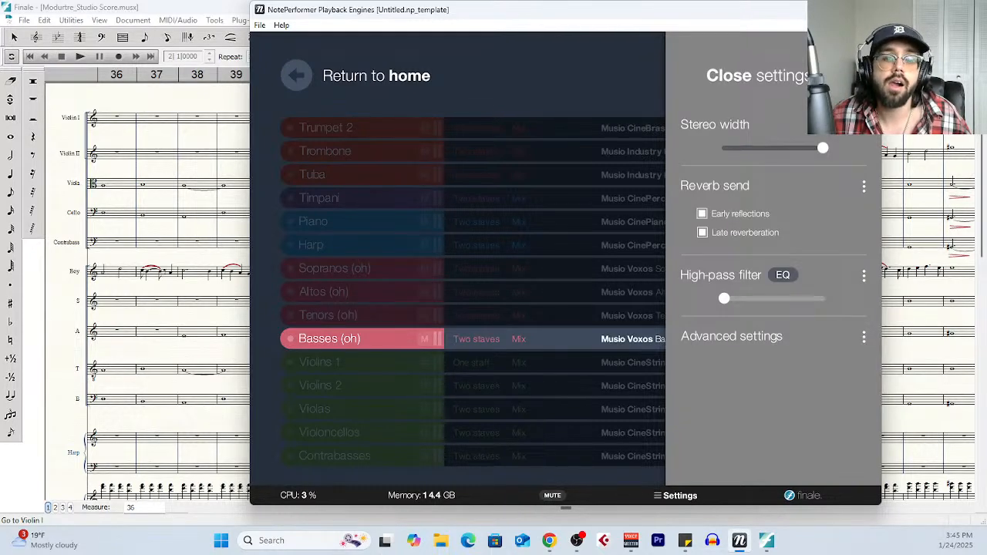
click(756, 75)
Check the global hall noise, reverb time and stem export options, then look over the choir and string instruments
scroll(705, 353, up, 5)
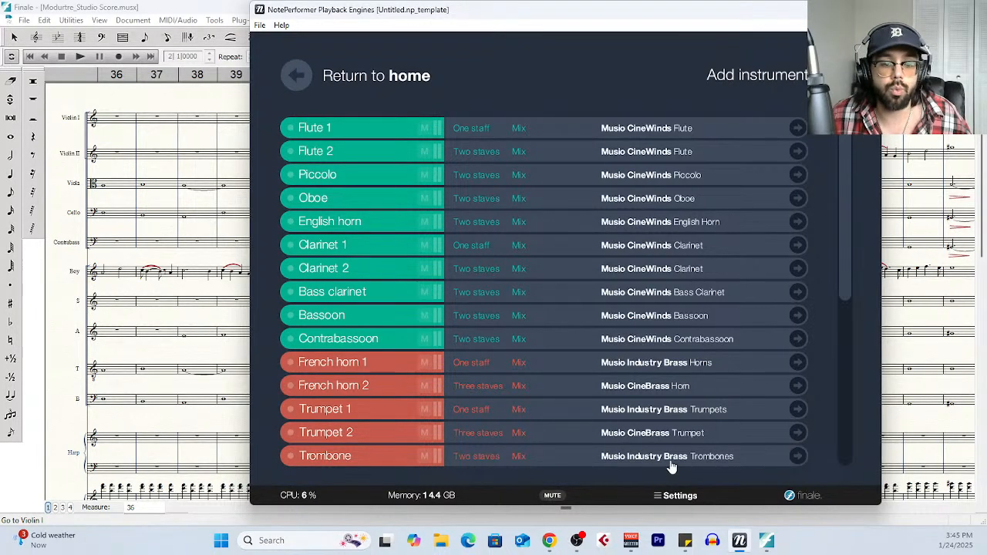
click(676, 496)
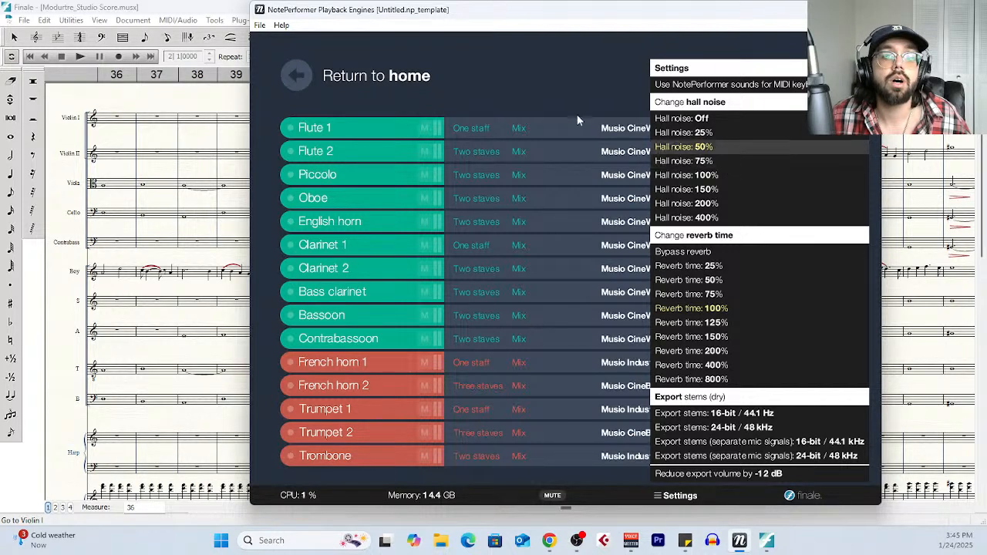
click(587, 67)
scroll(635, 278, down, 5)
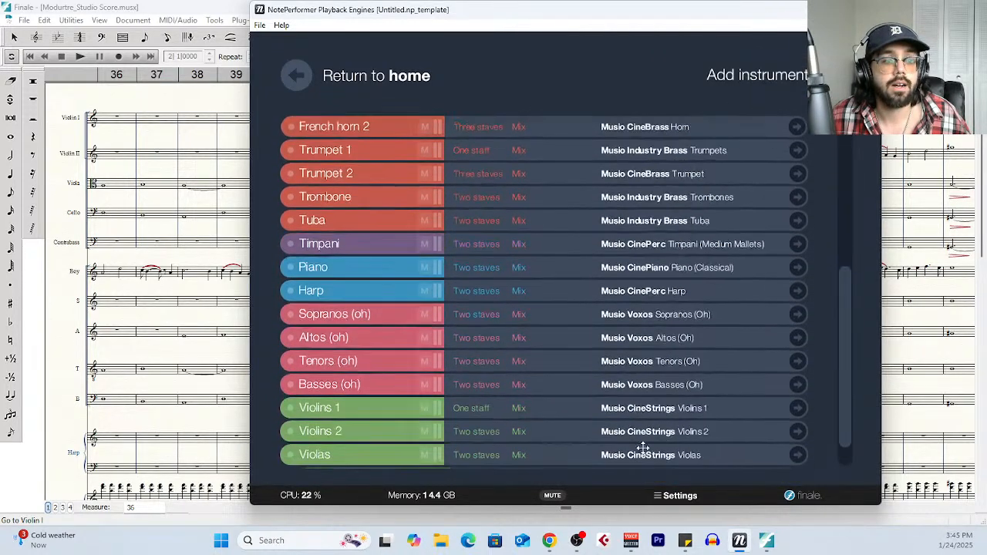
scroll(643, 447, down, 2)
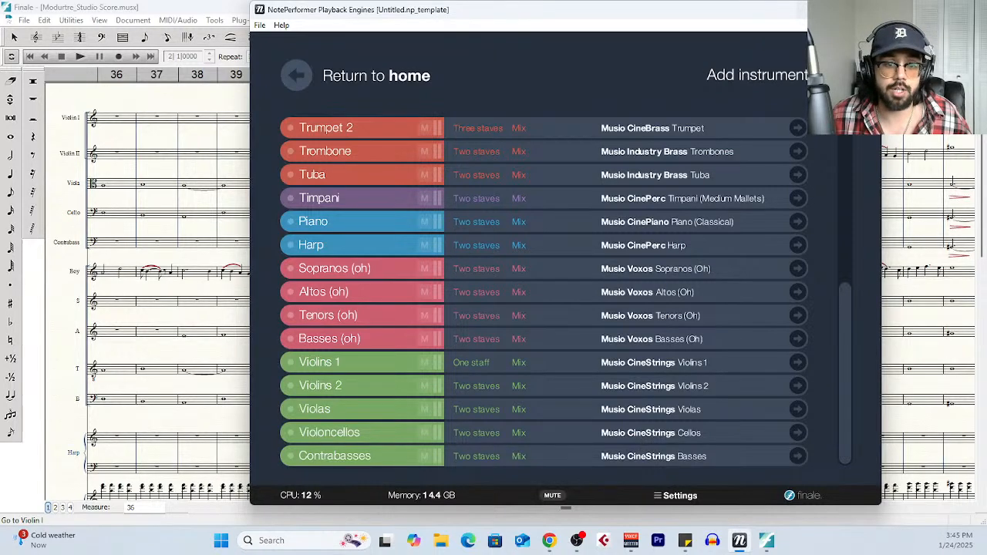
Switch back to Finale and look through the studio score's string, choir, piano and synth pad staves
key(alt+Tab)
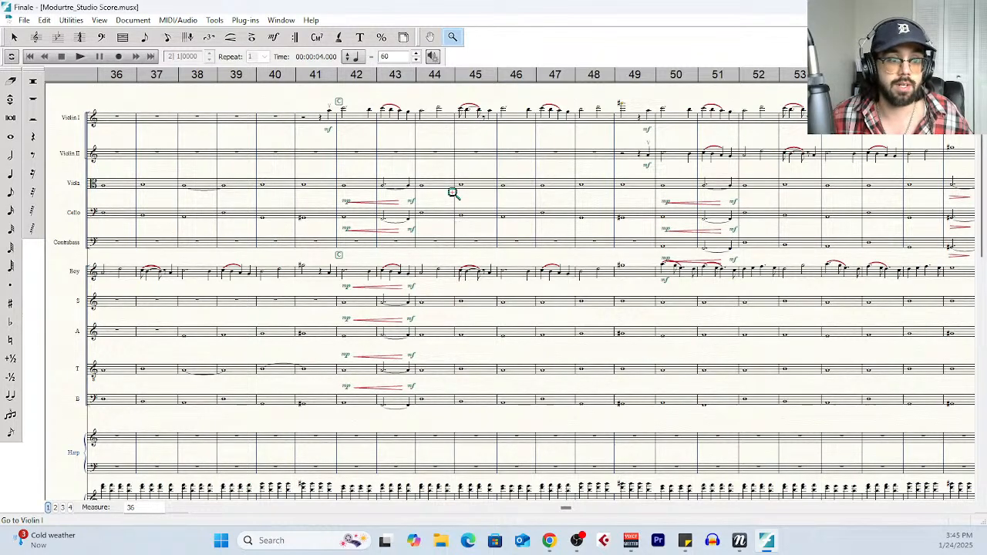
scroll(502, 313, down, 2)
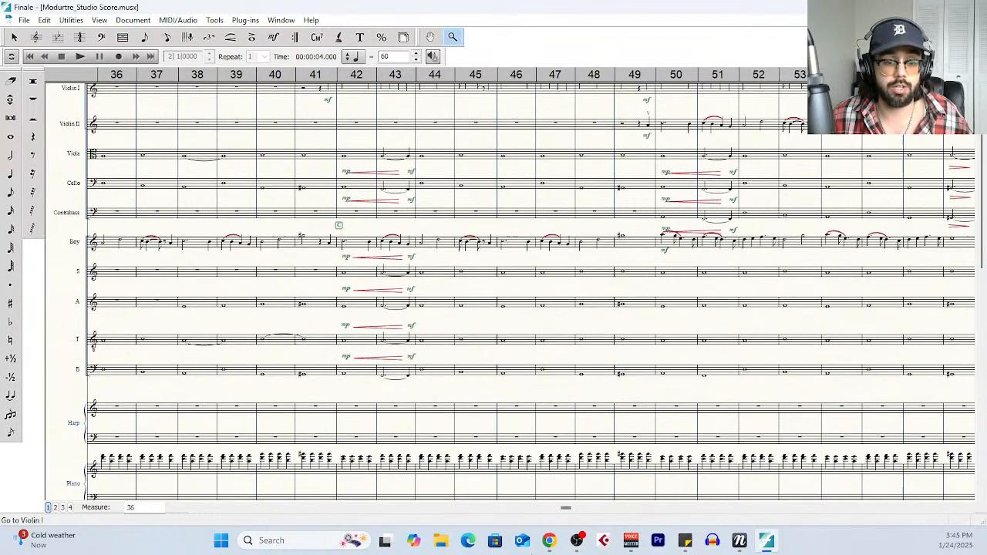
scroll(567, 285, down, 5)
scroll(532, 324, up, 4)
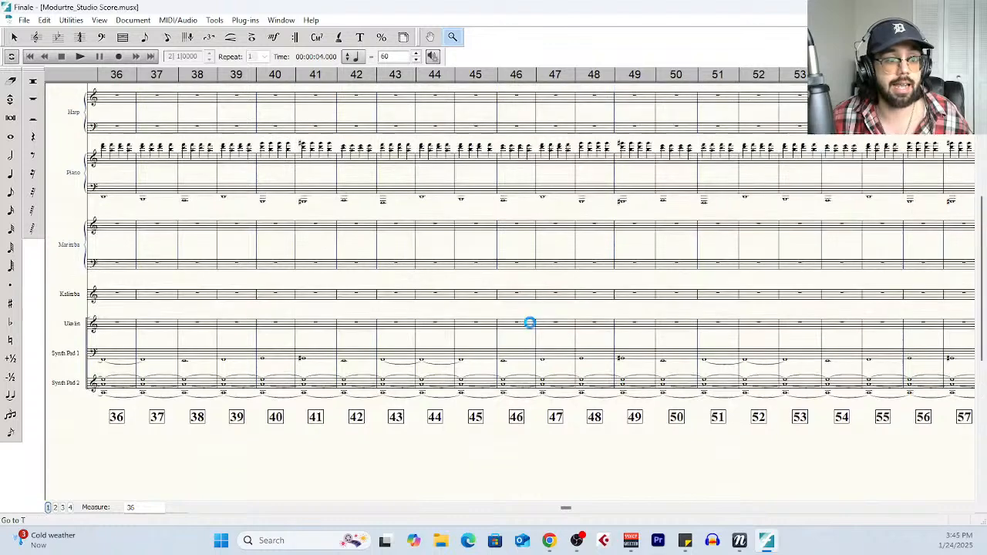
scroll(530, 323, up, 3)
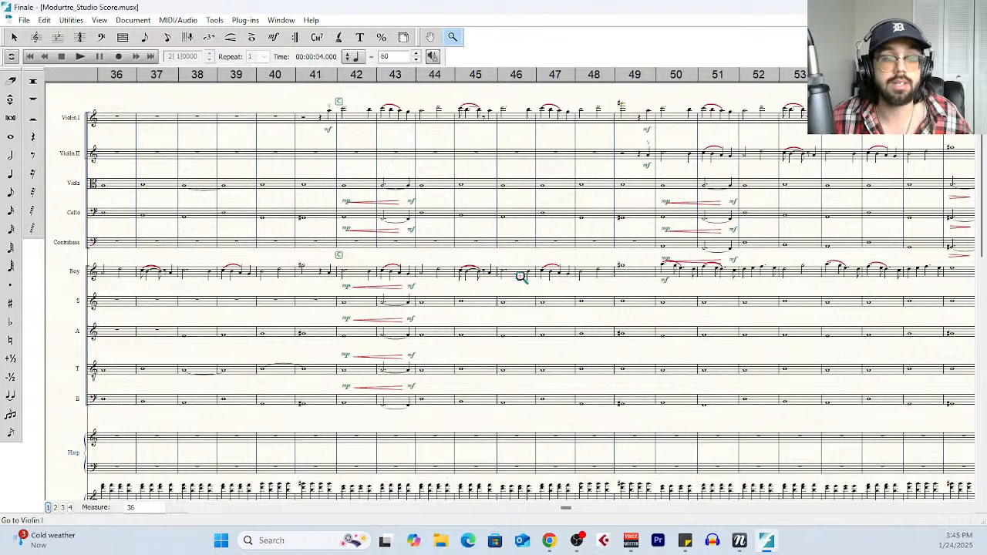
Switch to NotePerformer Playback Engines and review the whole Musio instrument list from Flute 1 to Contrabasses
click(741, 540)
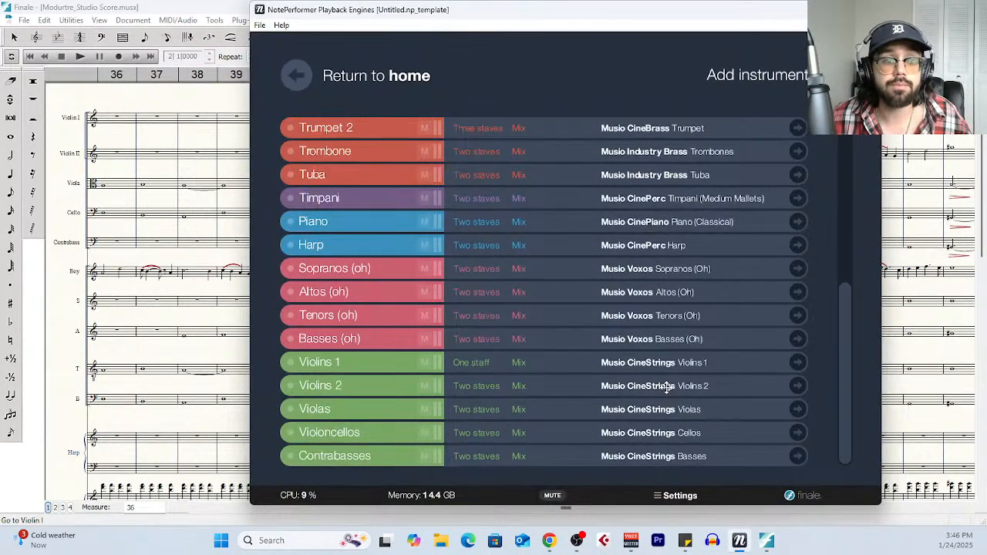
scroll(667, 386, up, 6)
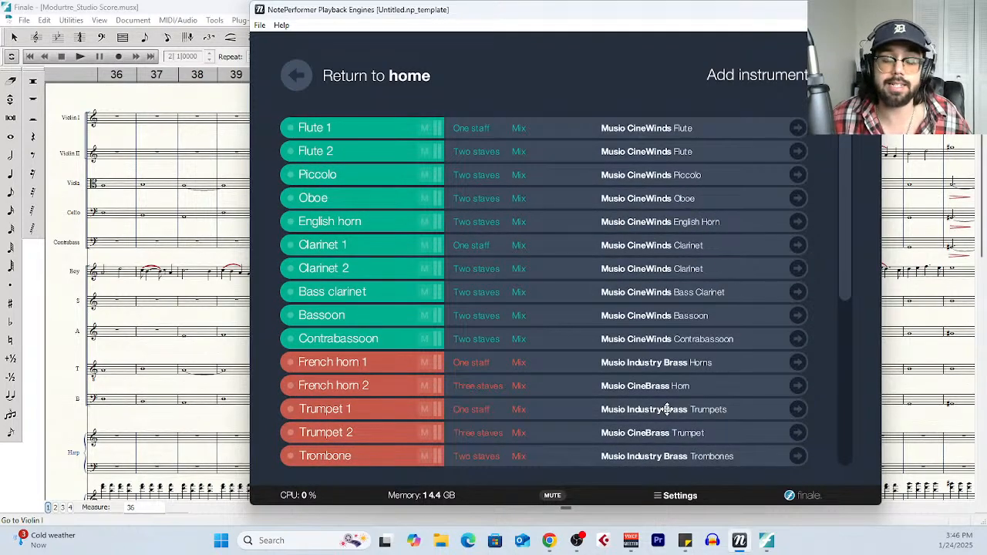
scroll(552, 308, down, 6)
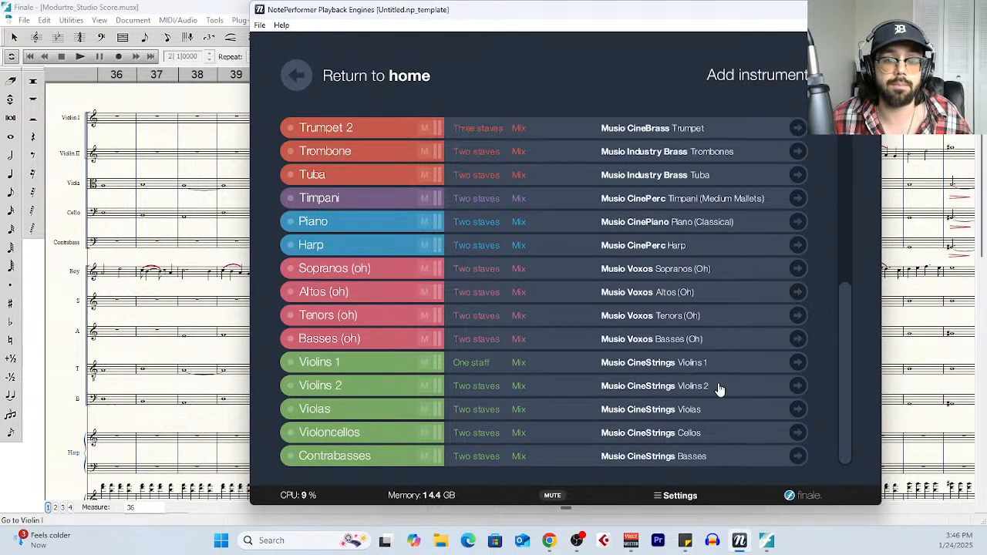
scroll(718, 388, up, 5)
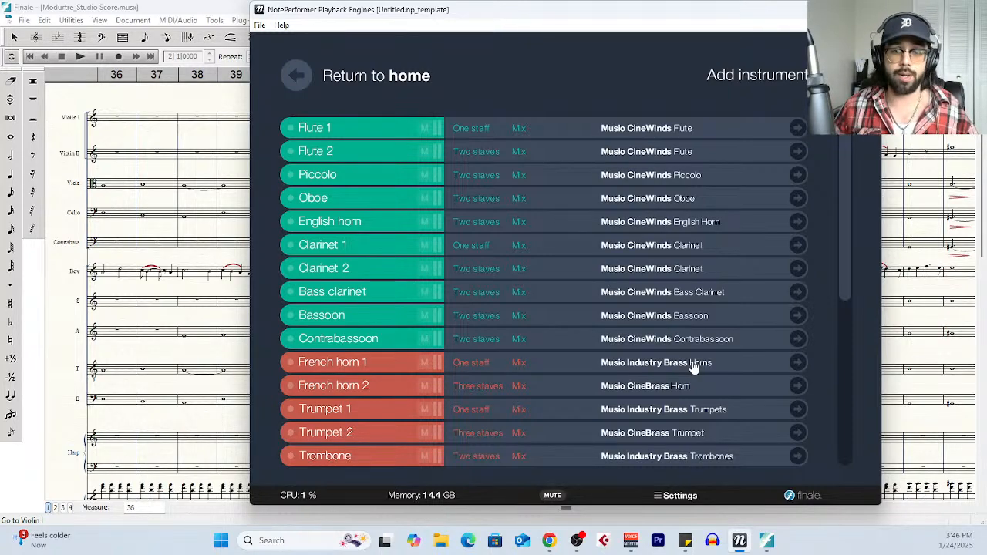
scroll(712, 324, down, 10)
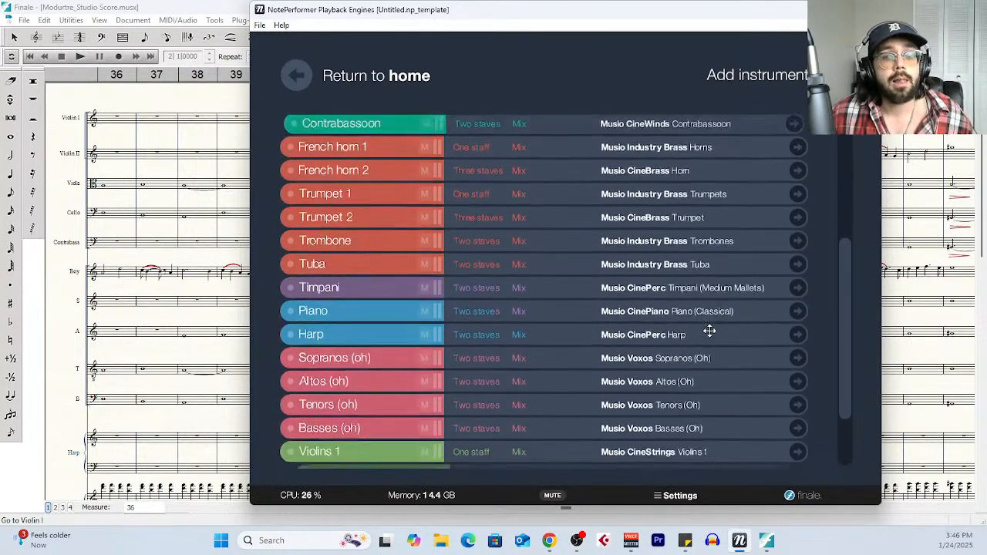
scroll(720, 364, up, 10)
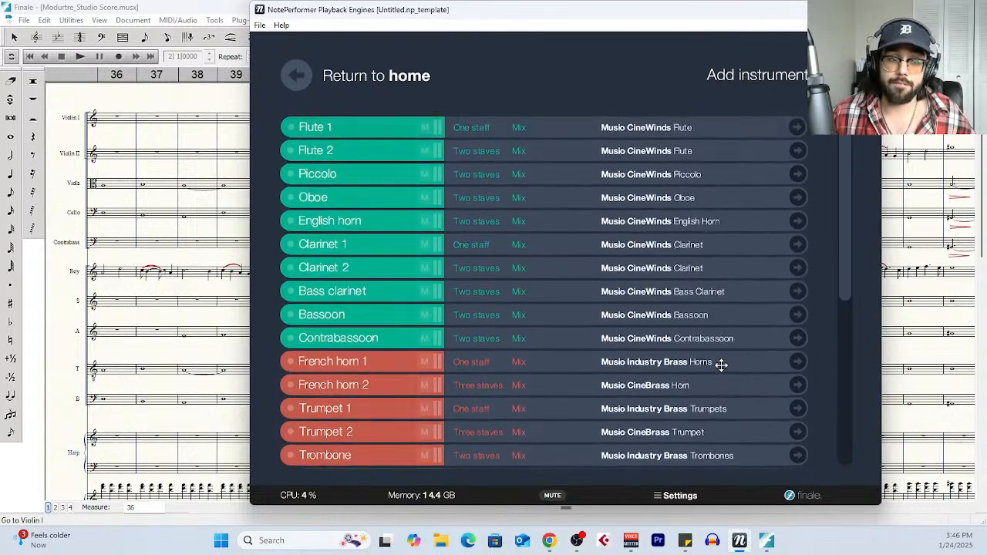
Put the NotePerformer Playback Engines window away and look over the score's staves in Finale
click(801, 7)
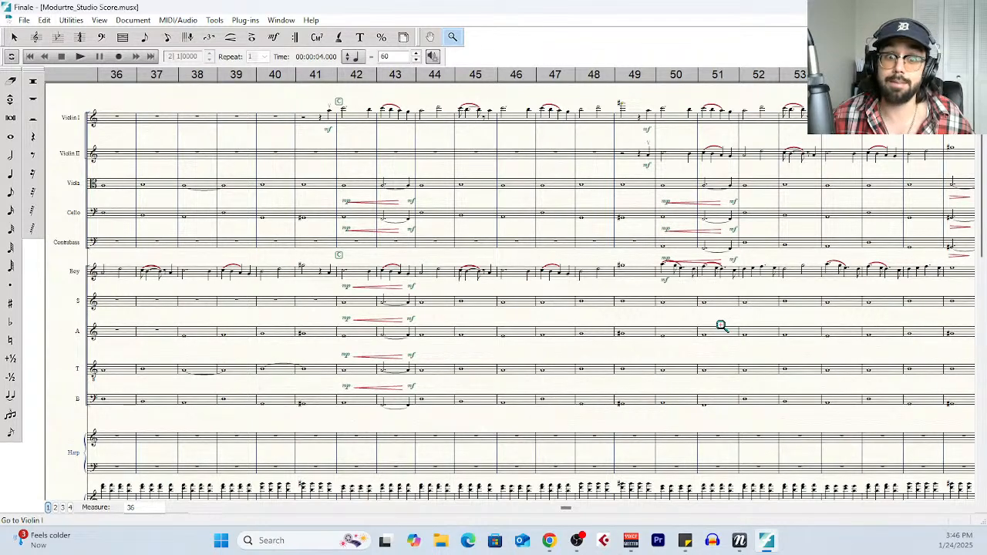
scroll(660, 357, down, 10)
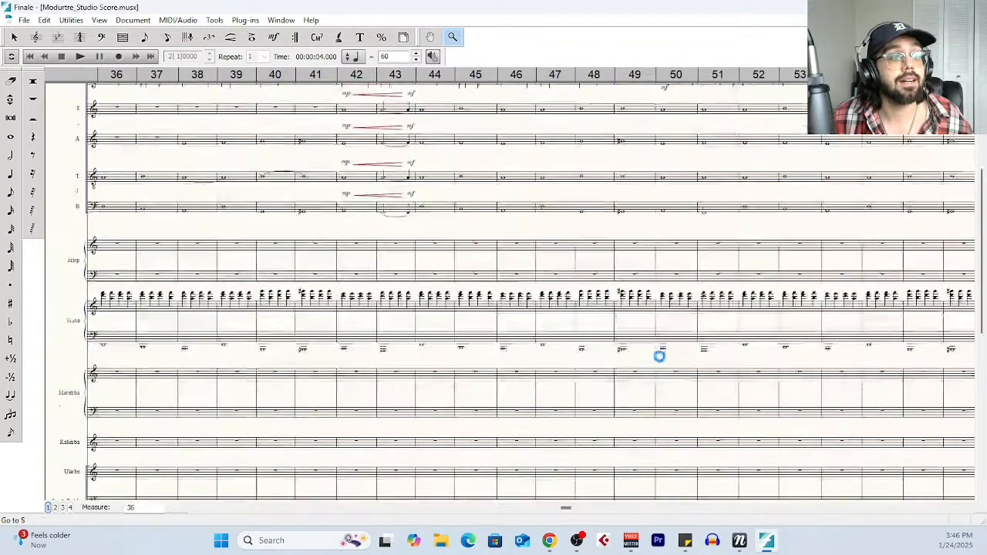
scroll(660, 357, up, 10)
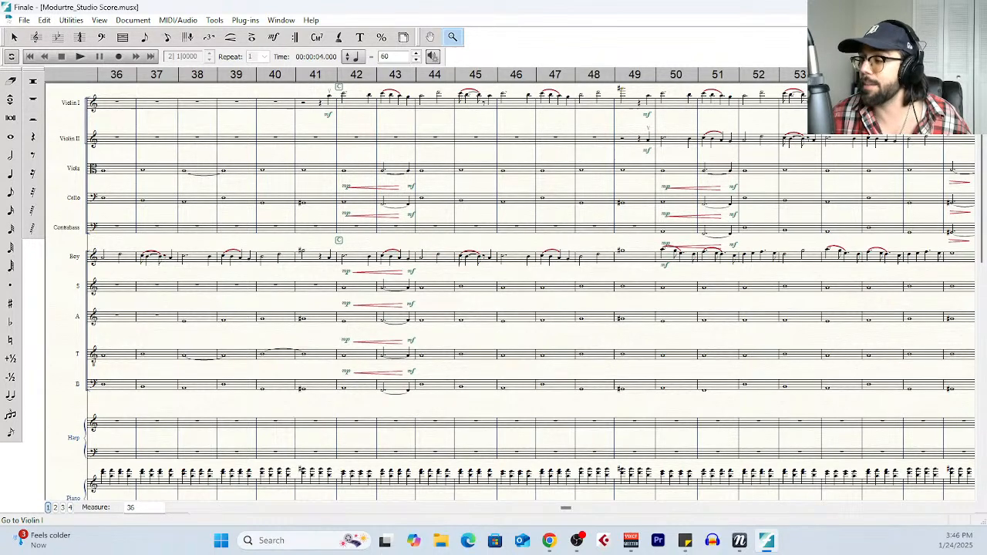
Check the template file commands in NotePerformer Playback Engines, then return to Finale and skim the score's staves
click(740, 541)
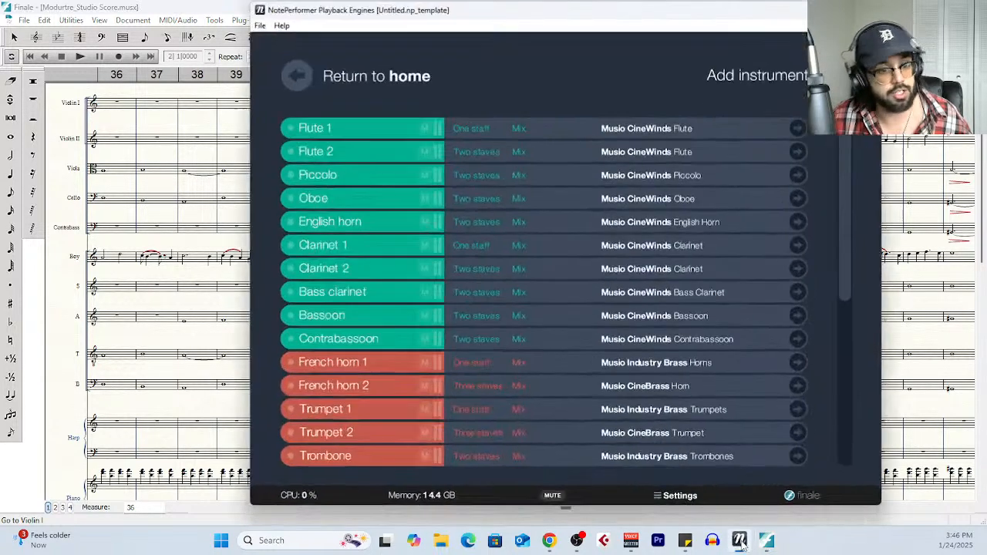
click(260, 27)
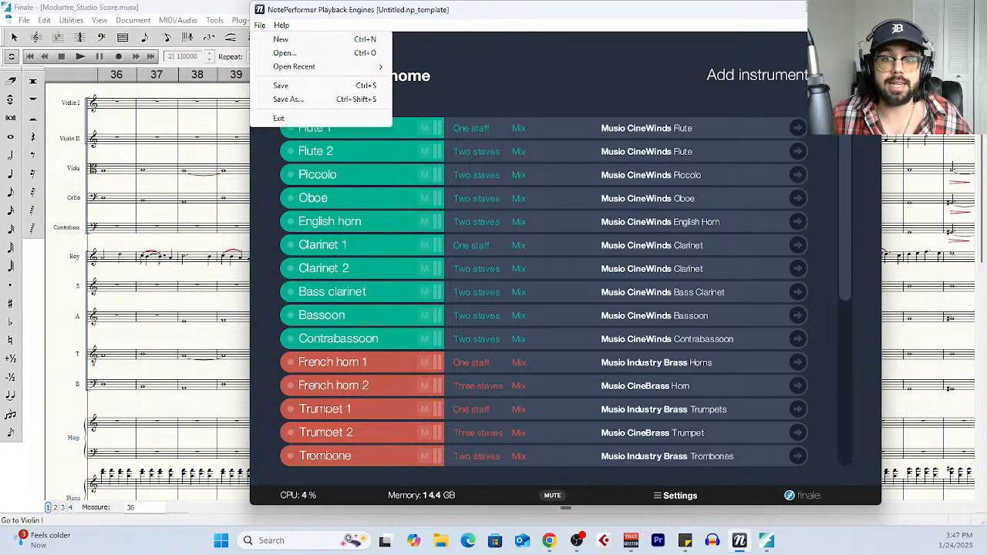
click(278, 118)
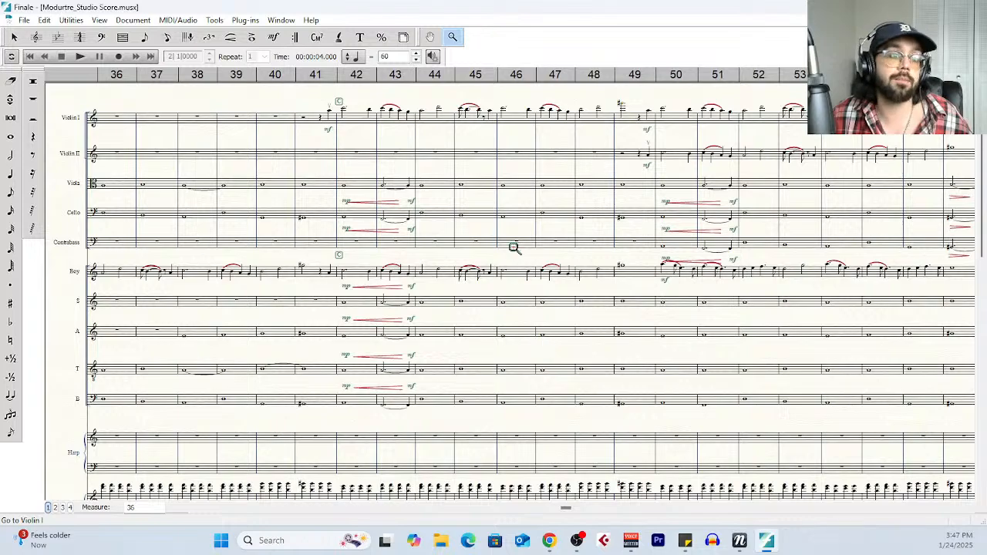
scroll(514, 247, down, 10)
scroll(521, 295, up, 4)
scroll(521, 294, up, 6)
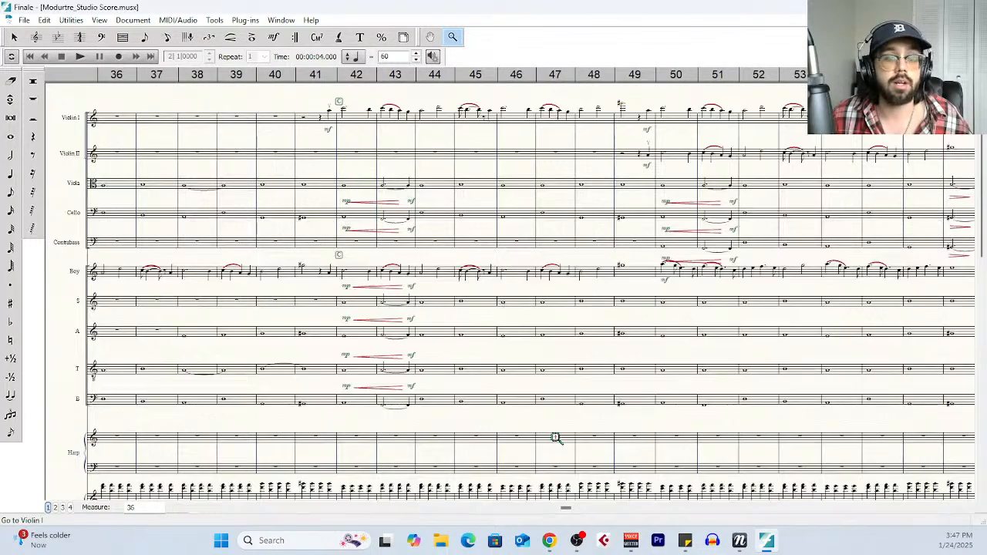
Look through the CineWinds, brass, Voxos and CineStrings instruments in NotePerformer Playback Engines again and return to the Finale score
click(738, 541)
scroll(440, 272, down, 5)
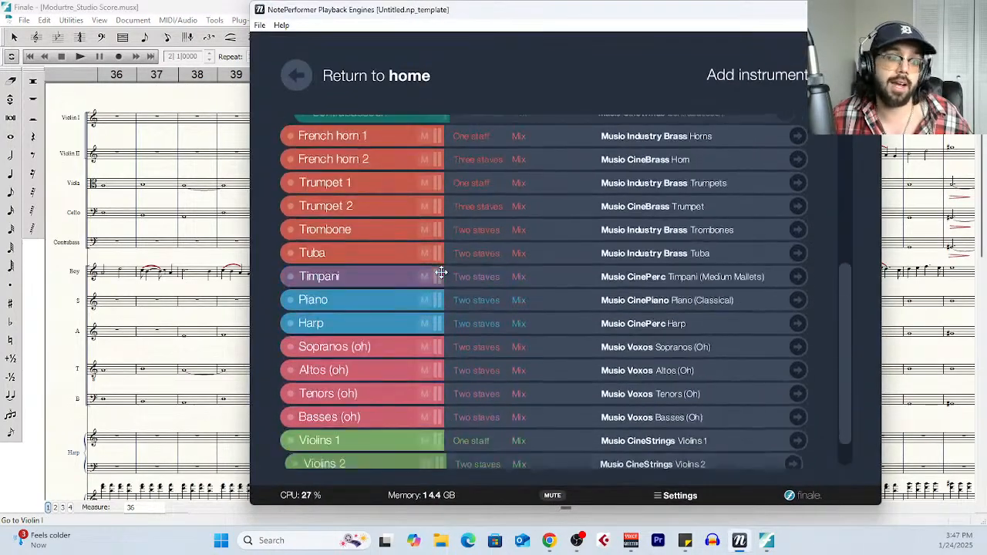
scroll(448, 279, up, 5)
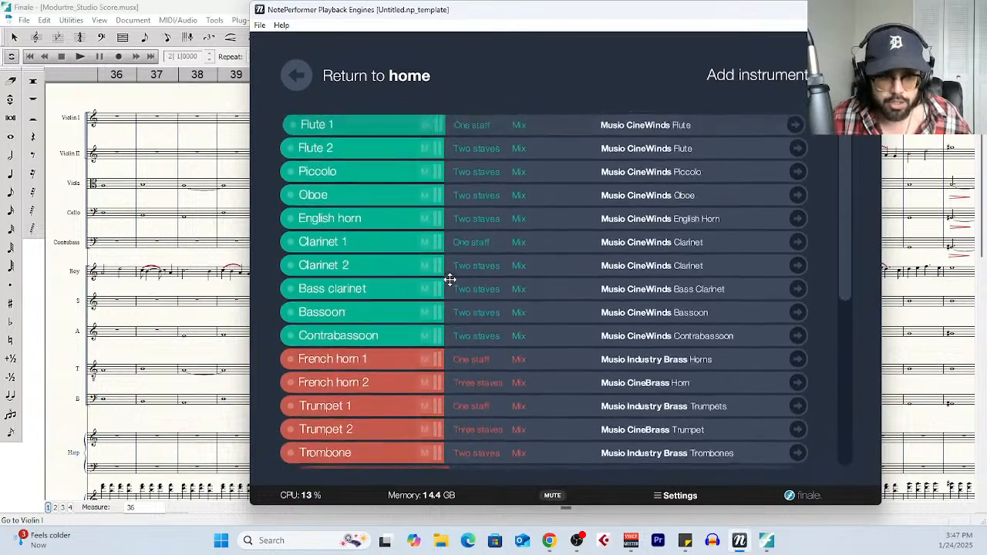
click(804, 11)
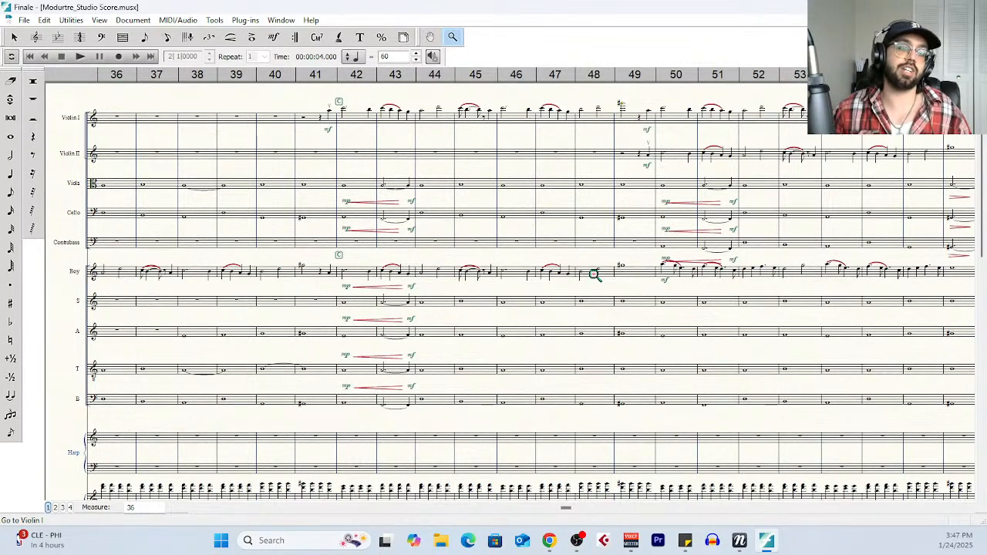
Skim the score's staves from Violin I to Marimba and return to measure 1
scroll(546, 296, down, 5)
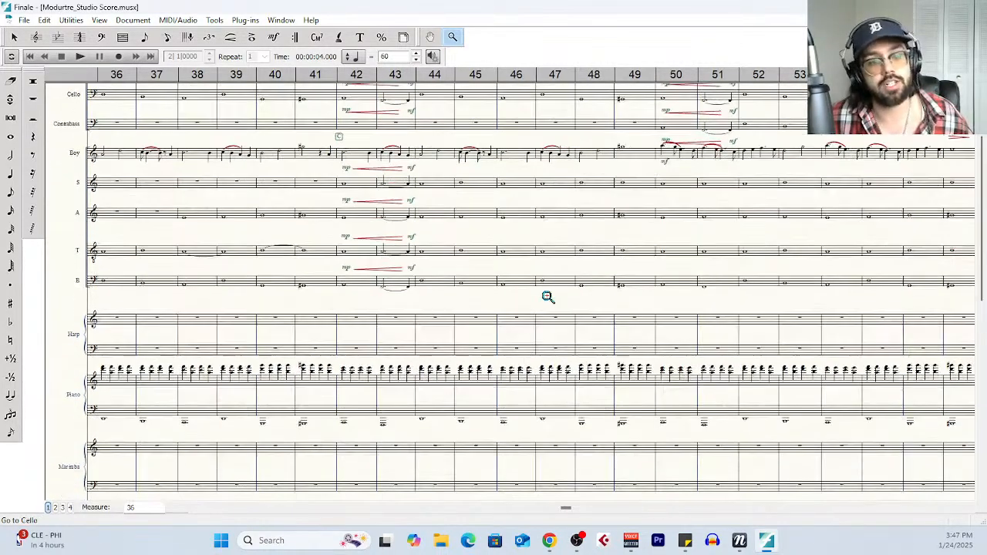
scroll(546, 295, down, 1)
scroll(546, 296, up, 5)
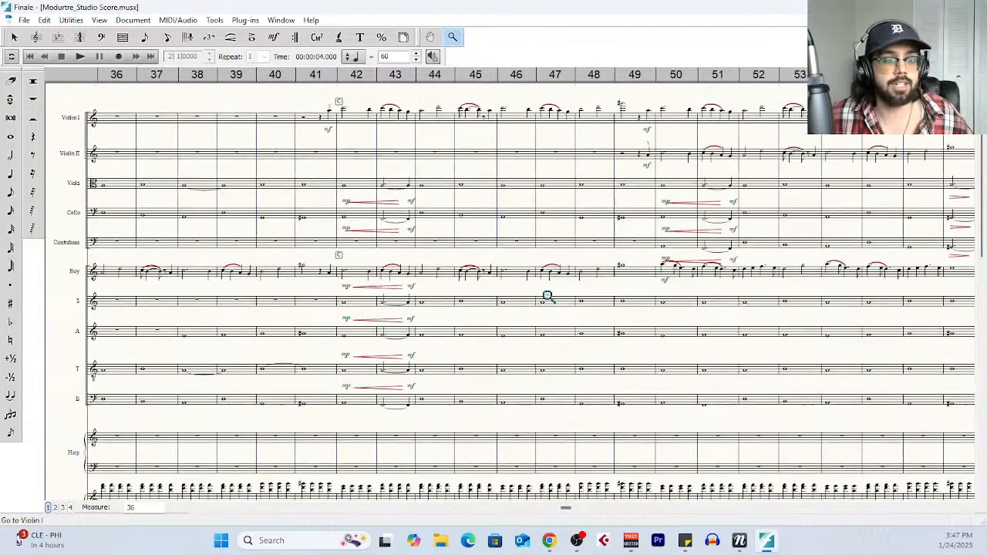
drag(567, 511, 208, 511)
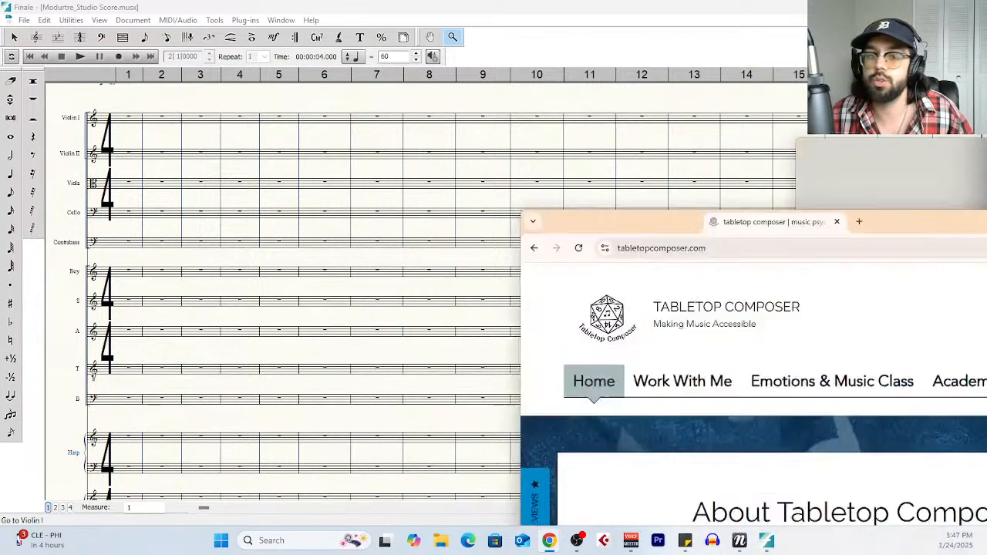
Switch to the Tabletop Composer website in Chrome and open the Music Composition Textbook (E-Book) from its Book Shop
drag(566, 223, 254, 34)
click(605, 31)
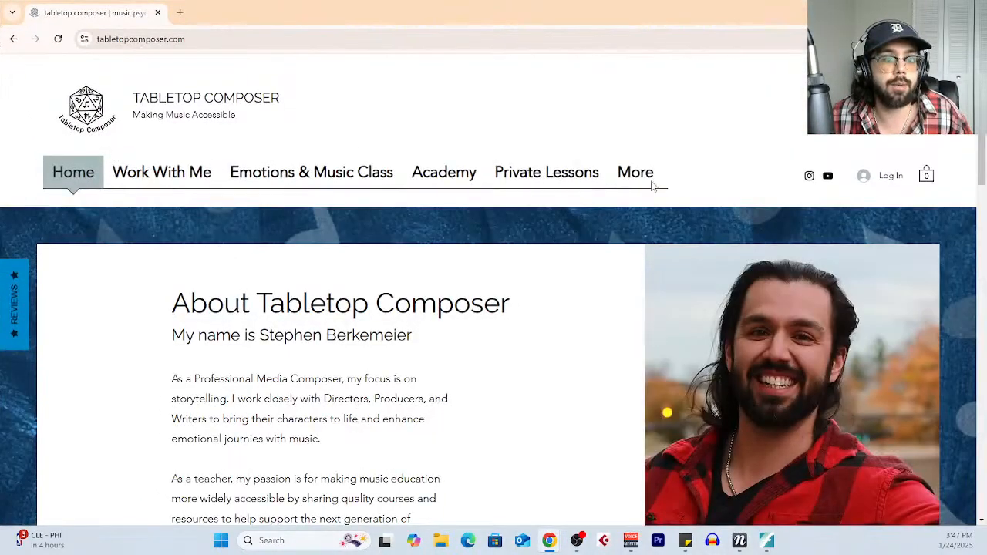
mouse_move(652, 186)
click(647, 211)
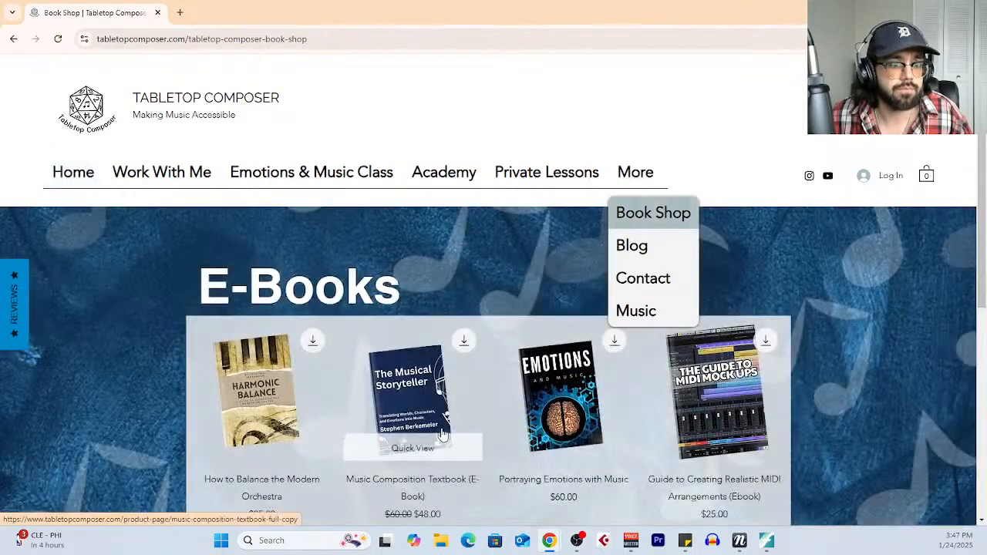
click(411, 413)
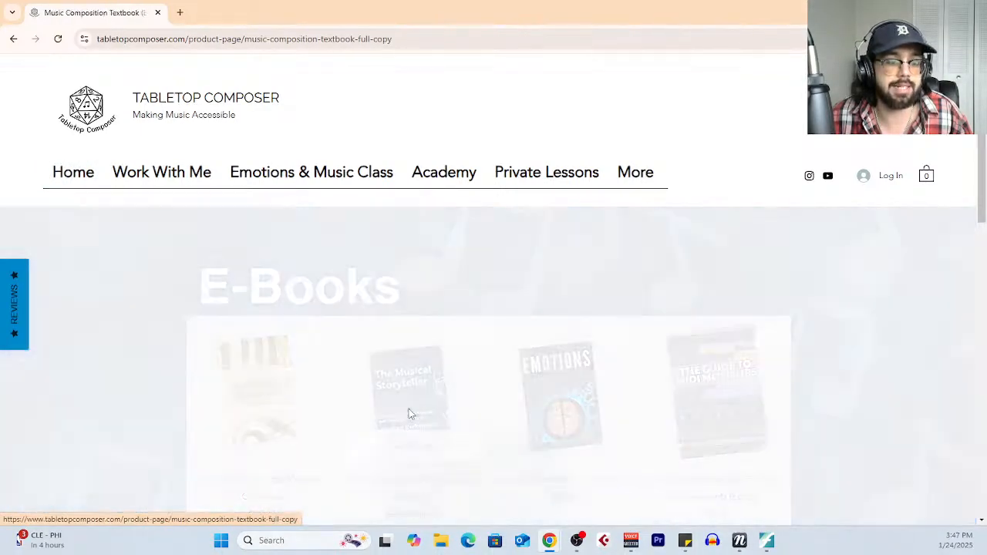
Read through the textbook's product page and open its linked table of contents
scroll(417, 405, down, 5)
scroll(432, 393, up, 2)
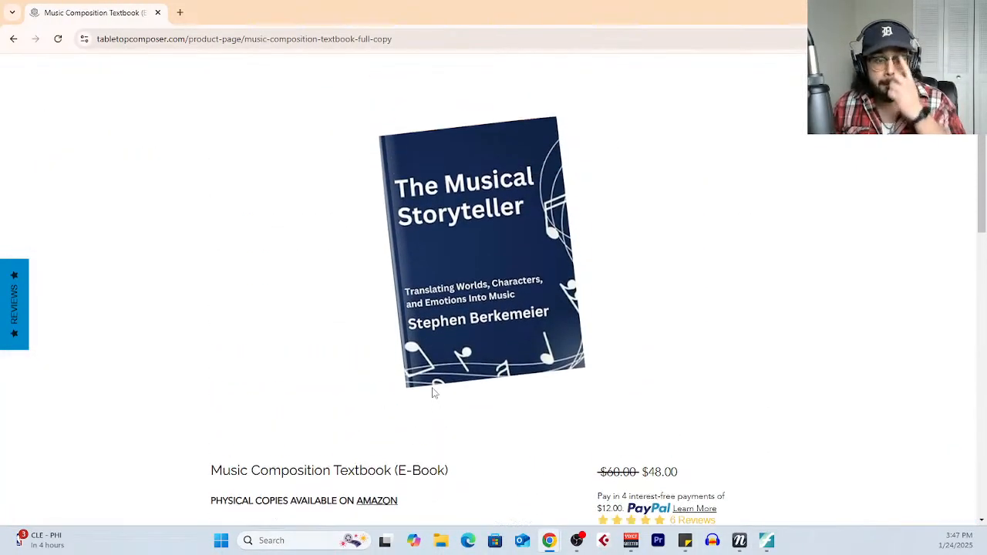
scroll(451, 382, down, 9)
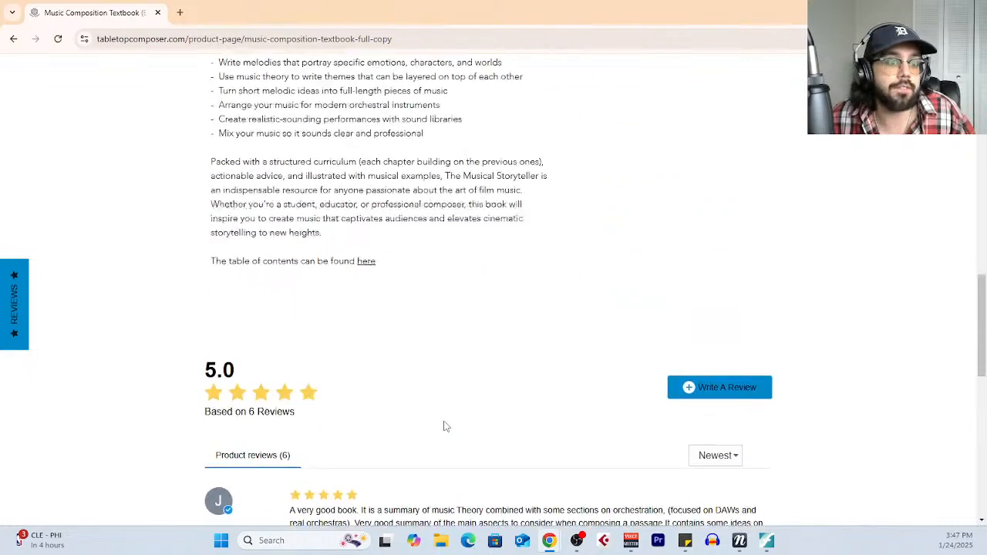
click(368, 253)
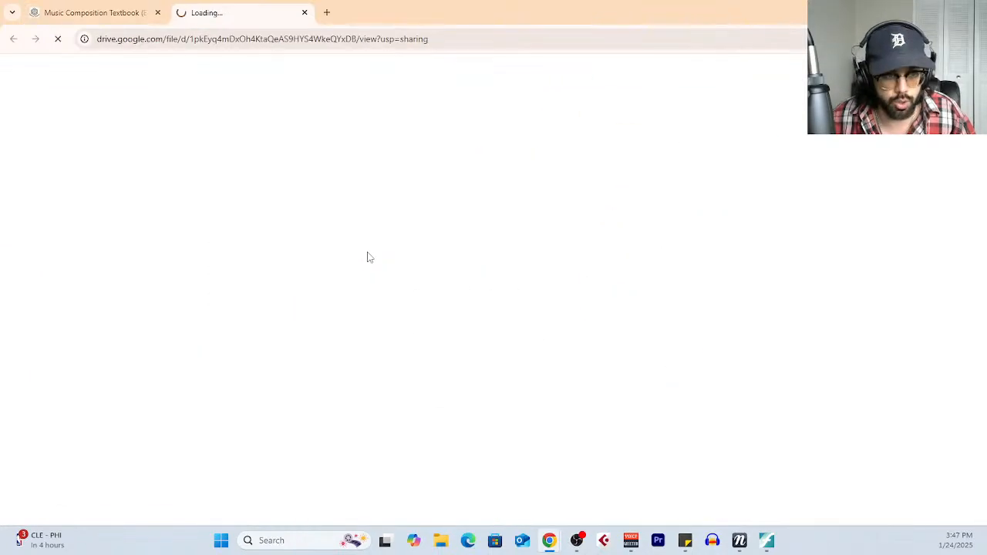
Look through the Musical Storyteller table of contents to its last page and return to the opening chapters
scroll(507, 376, down, 5)
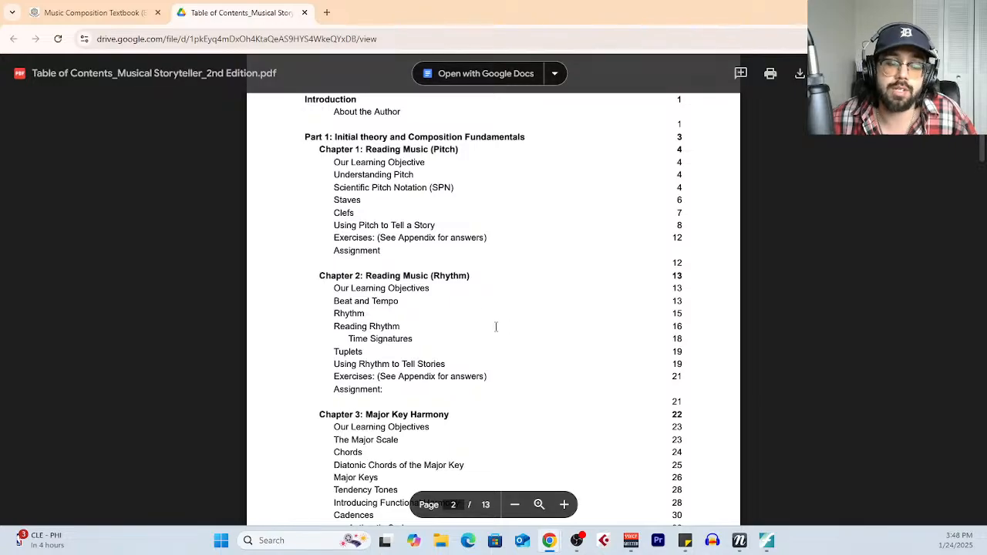
scroll(404, 293, down, 20)
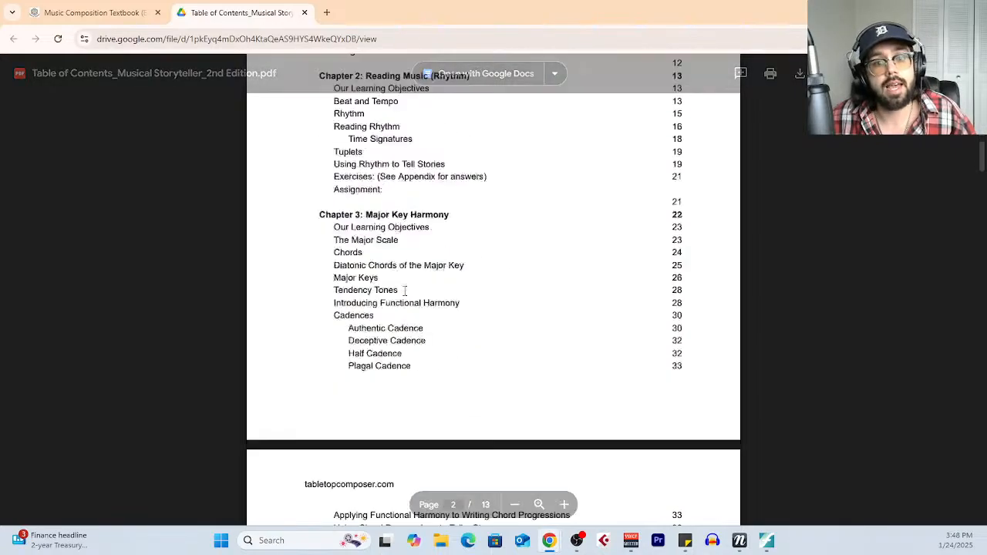
scroll(405, 291, down, 20)
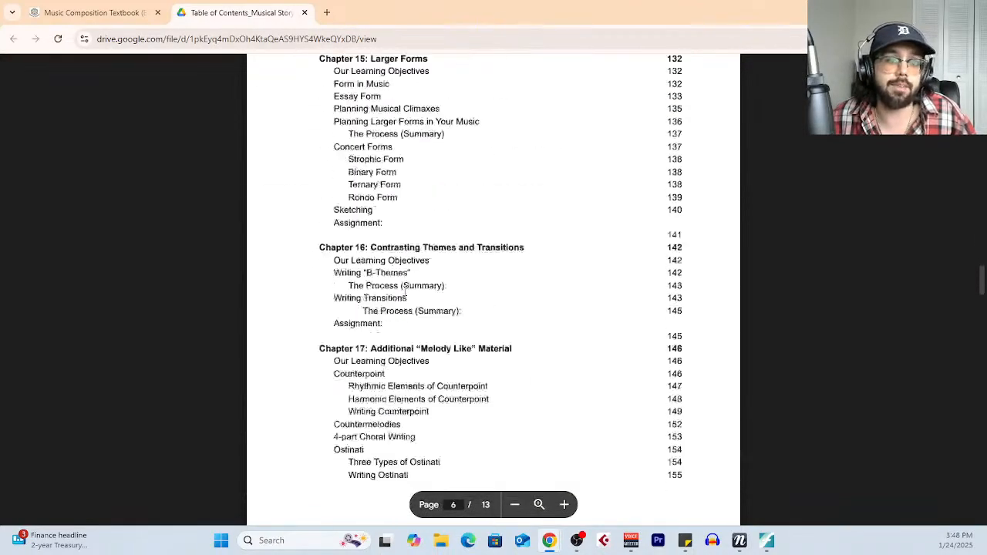
scroll(405, 292, down, 20)
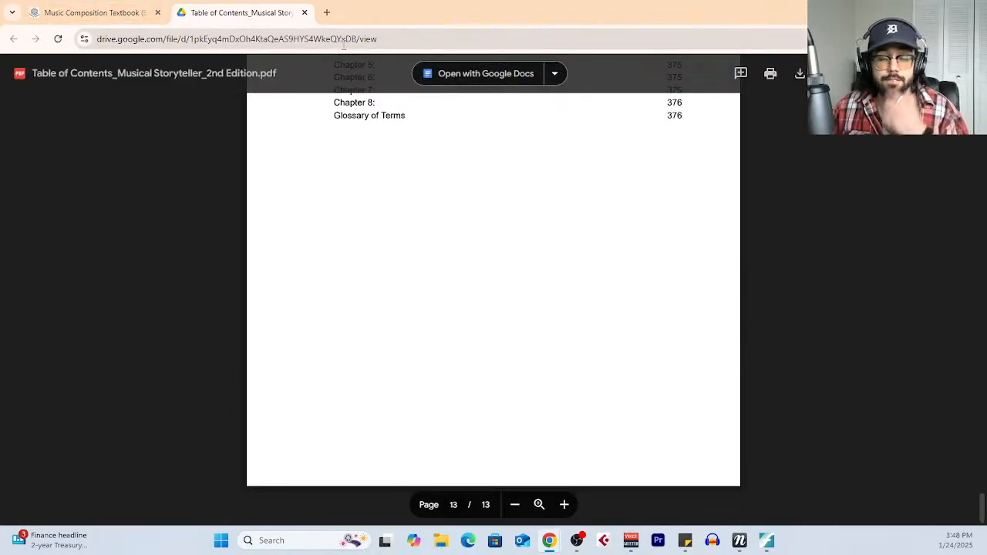
scroll(498, 339, up, 20)
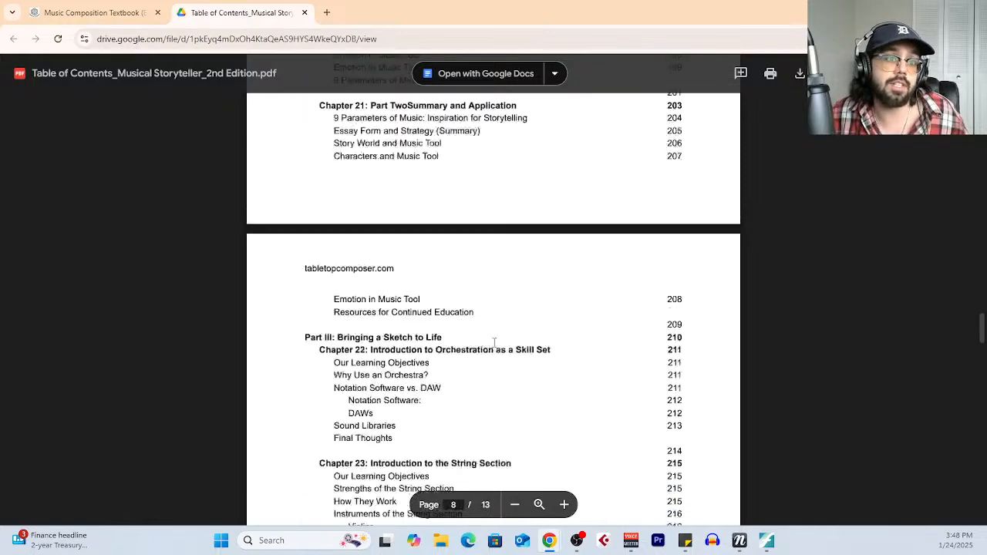
scroll(494, 342, up, 1)
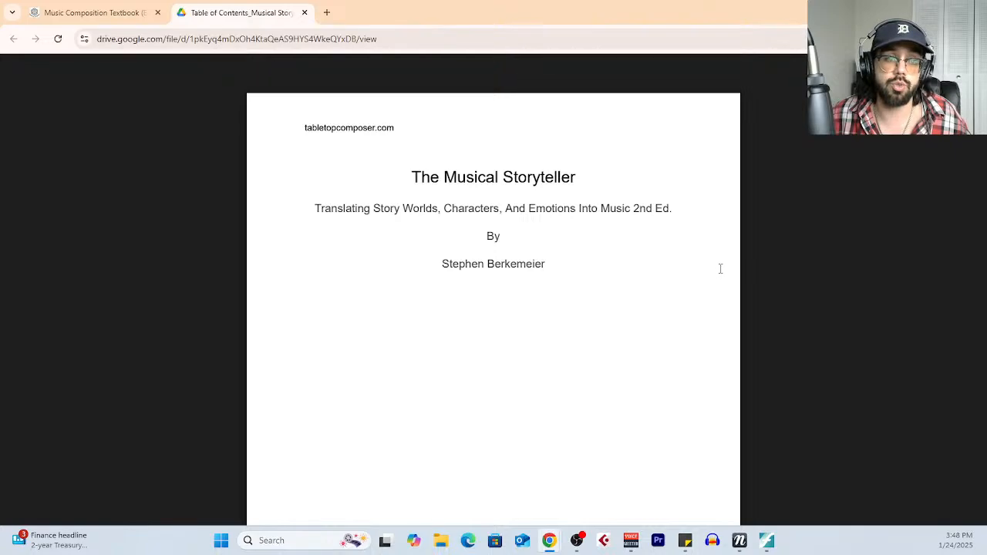
scroll(466, 160, down, 10)
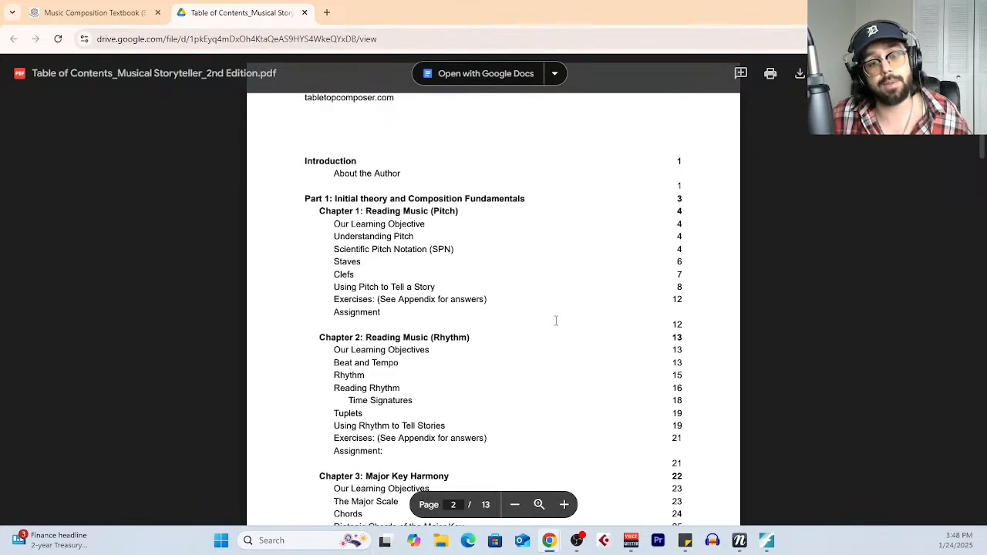
Go back to the textbook's product page, look over its description and return to the Book Shop's E-Books
click(93, 12)
scroll(698, 334, up, 15)
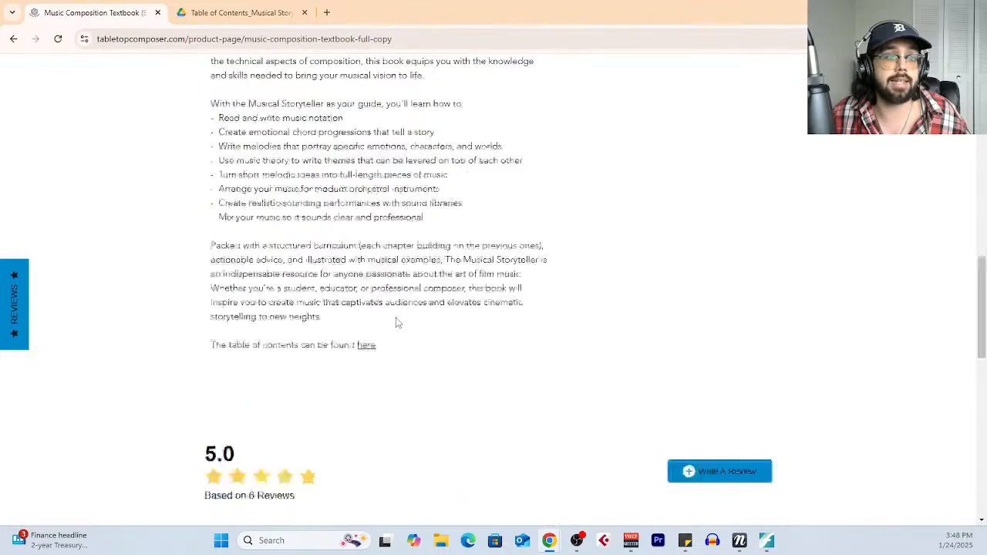
scroll(698, 334, down, 3)
scroll(236, 227, up, 3)
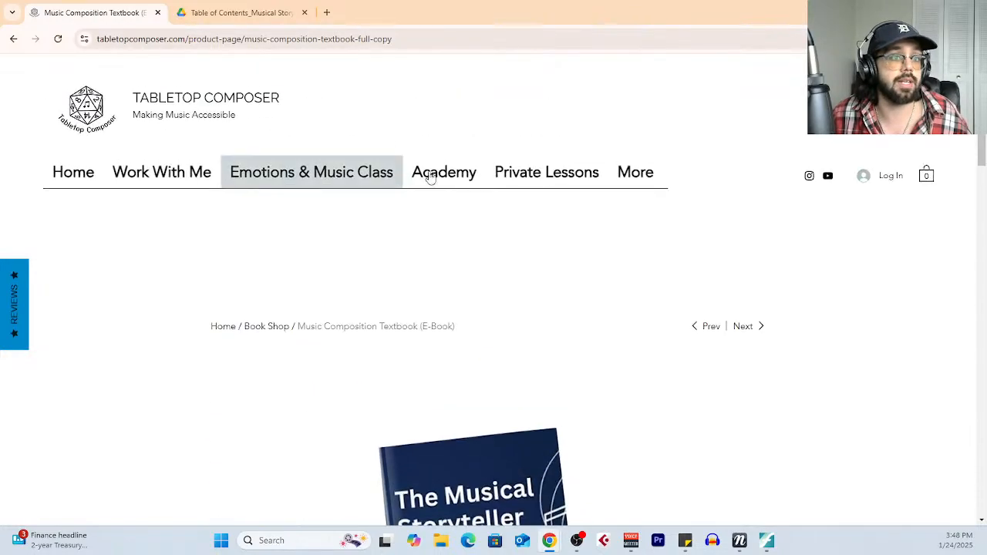
mouse_move(652, 175)
click(653, 211)
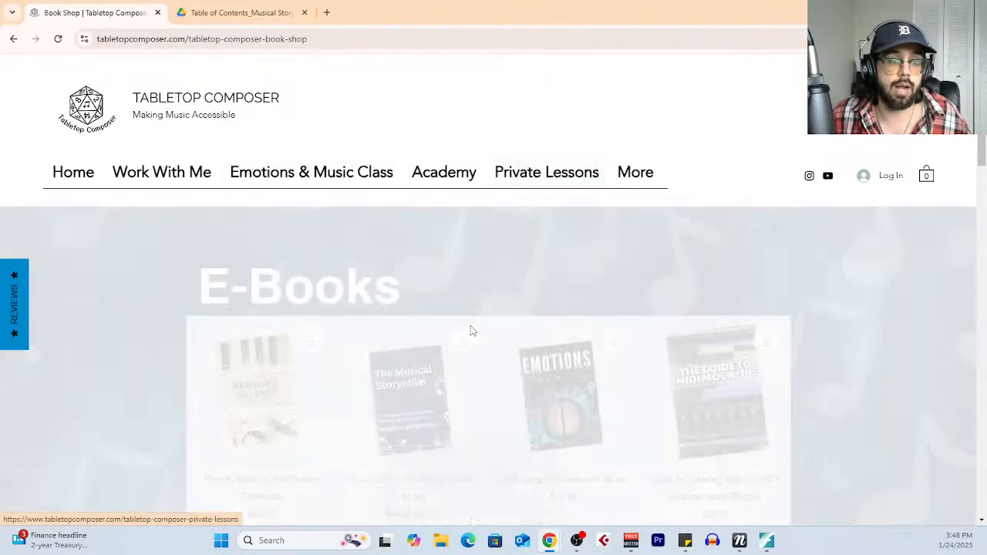
scroll(494, 370, down, 1)
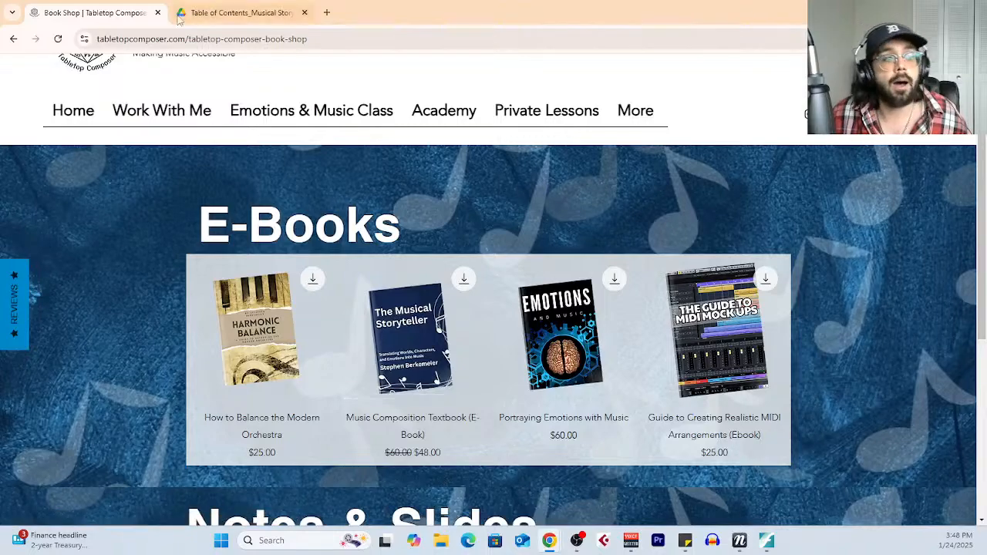
Look at the harmony chapters in the Musical Storyteller table of contents again
click(212, 10)
scroll(522, 363, down, 8)
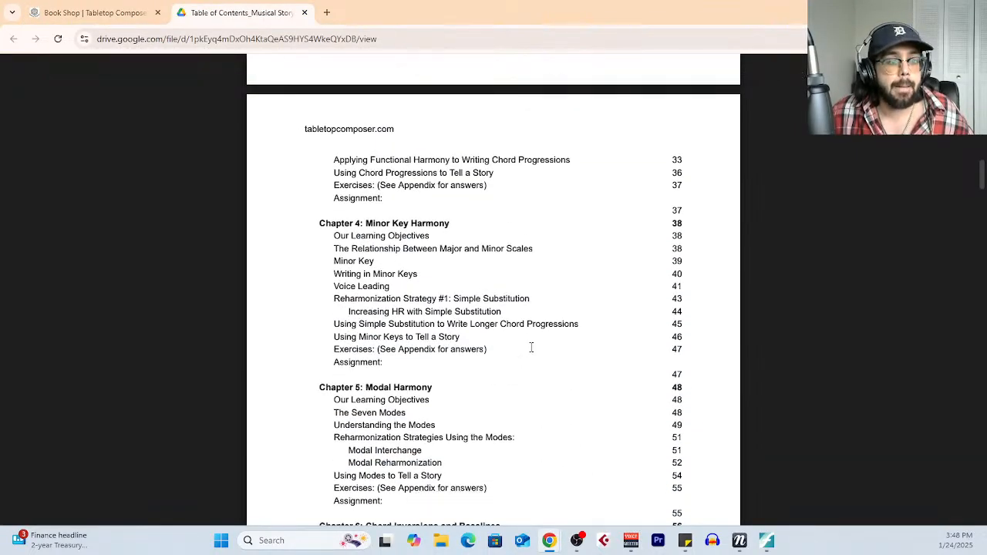
scroll(531, 347, down, 8)
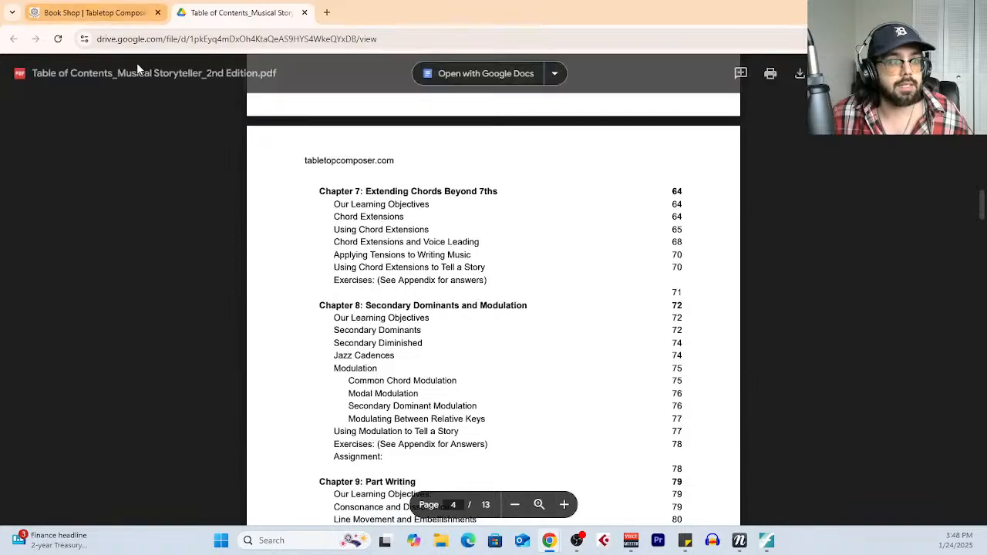
Return to the Modurtre score in Finale and look over its staves from Harp to Synth Pad 2
click(549, 540)
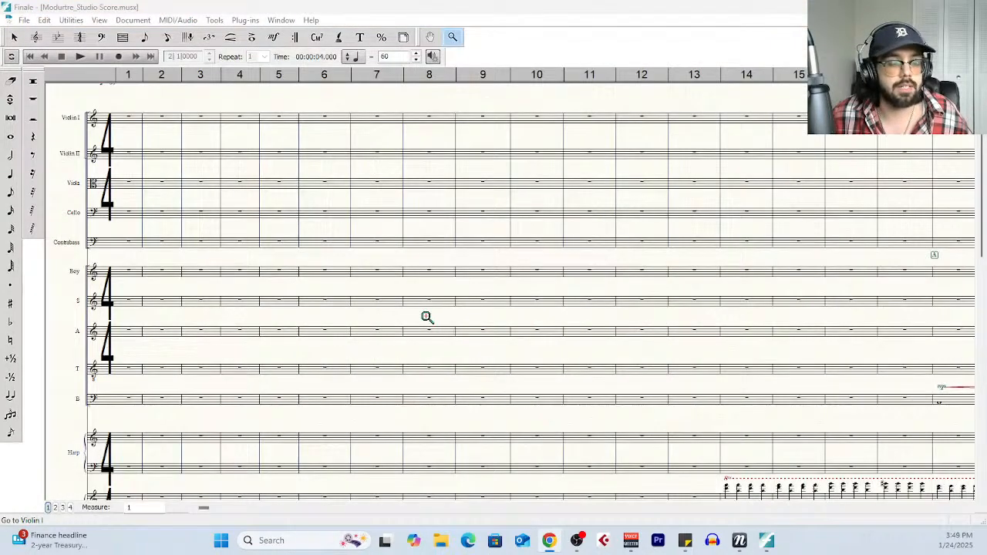
scroll(428, 317, down, 5)
scroll(521, 399, down, 2)
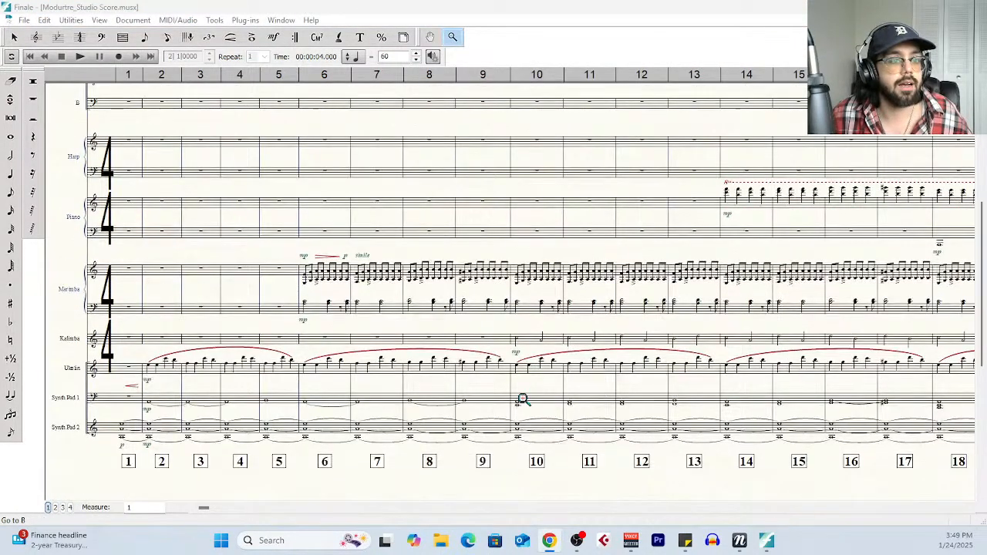
Open the file SPLISH (sheet music) from the Footfall 2024 folder in Finale Files
click(23, 20)
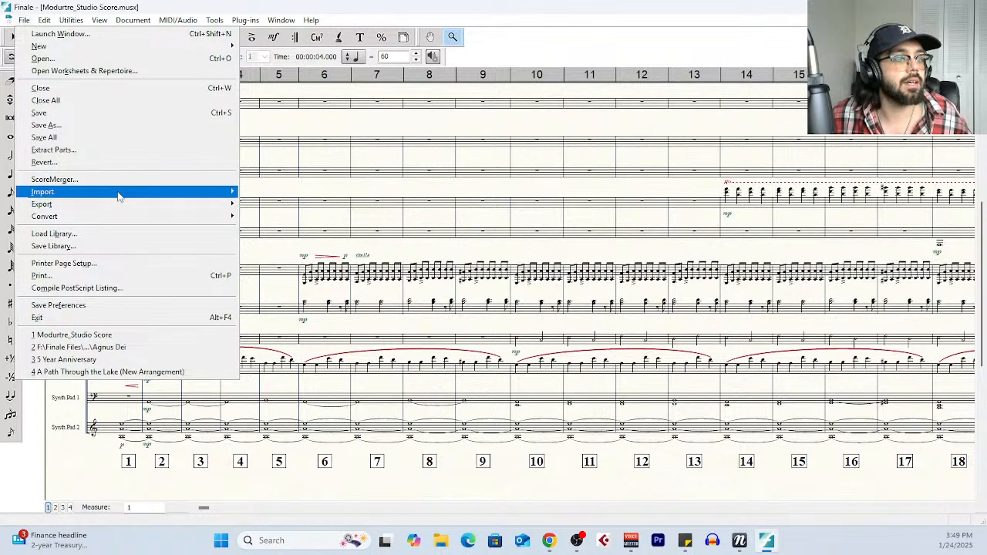
click(56, 58)
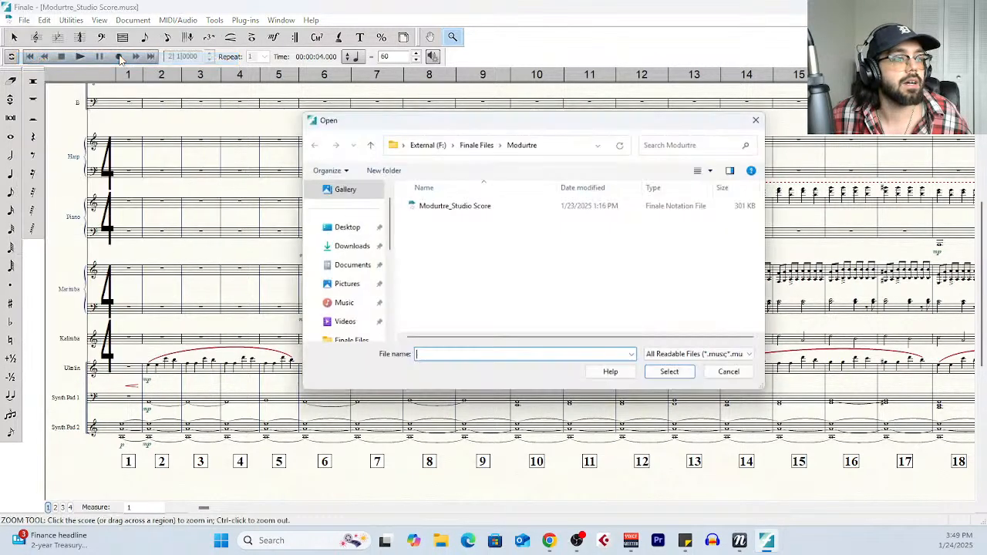
click(477, 142)
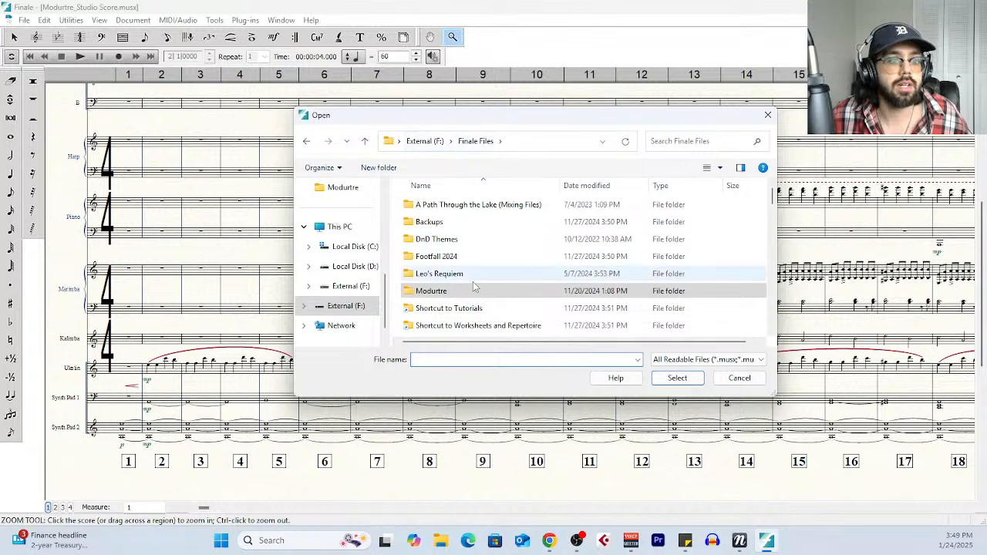
double_click(461, 259)
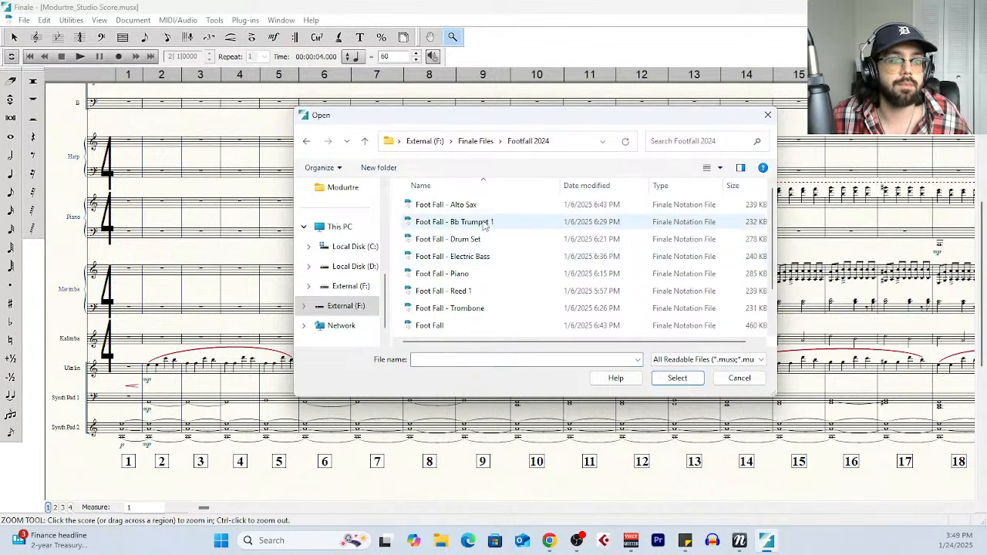
scroll(499, 270, down, 1)
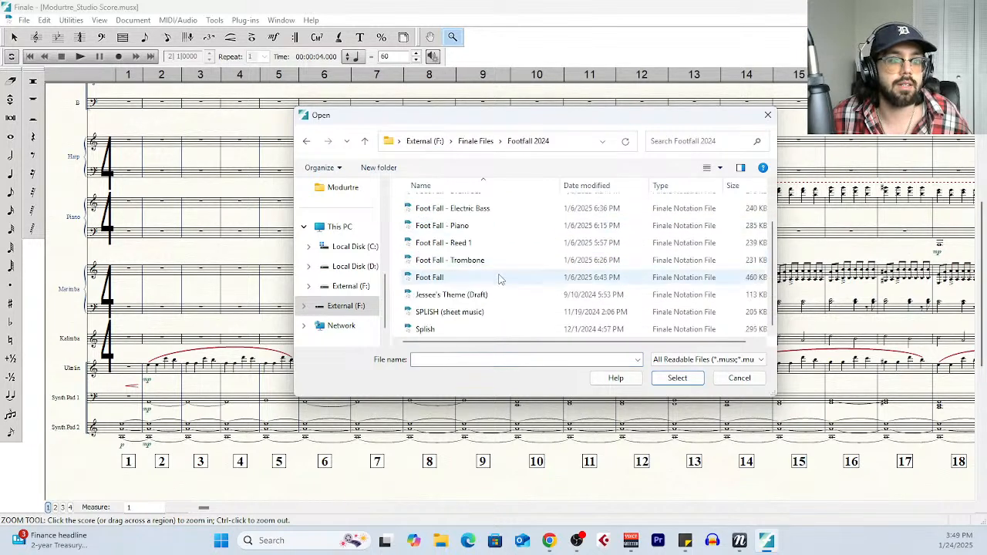
click(484, 314)
double_click(484, 315)
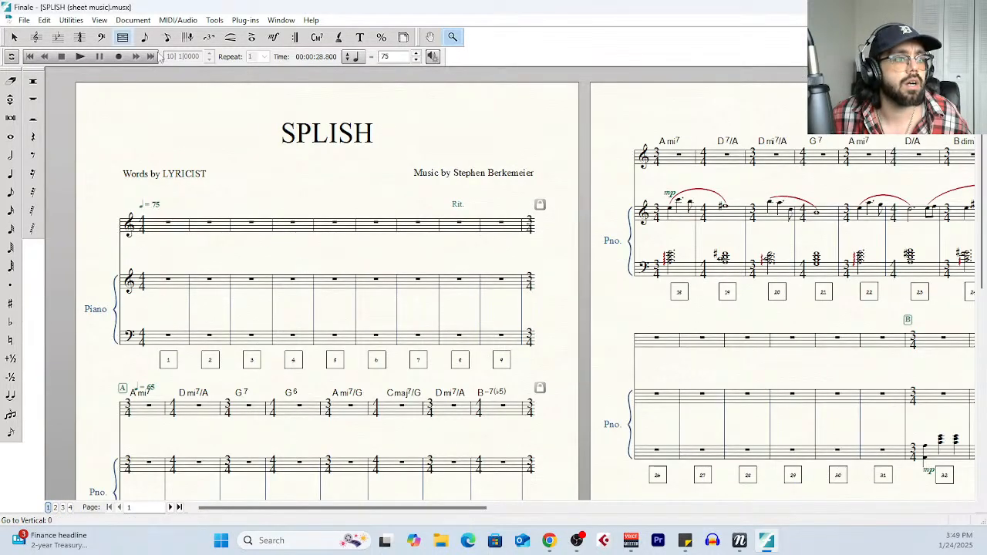
Check which playback devices and sounds the Voice and Piano use in ScoreManager, and close it
click(281, 20)
click(293, 36)
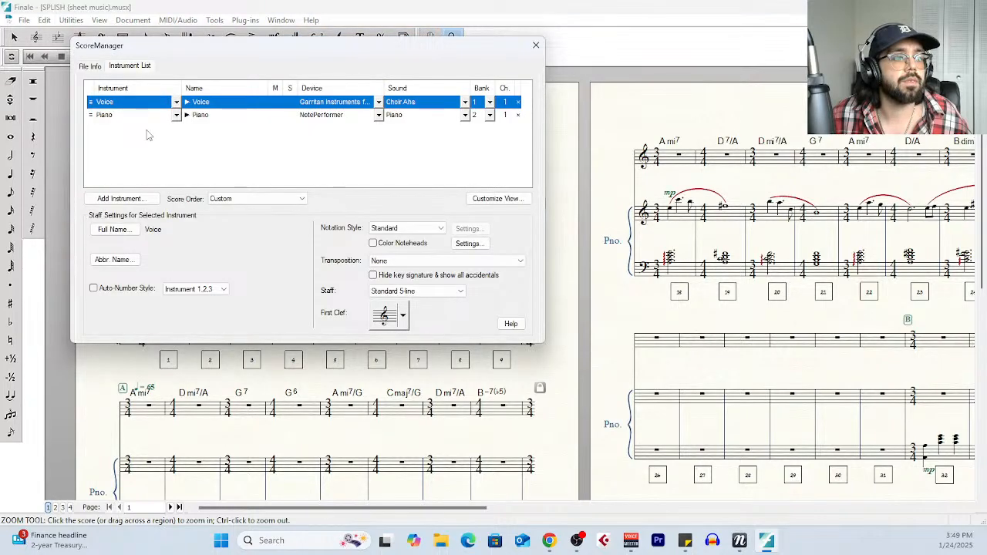
click(537, 44)
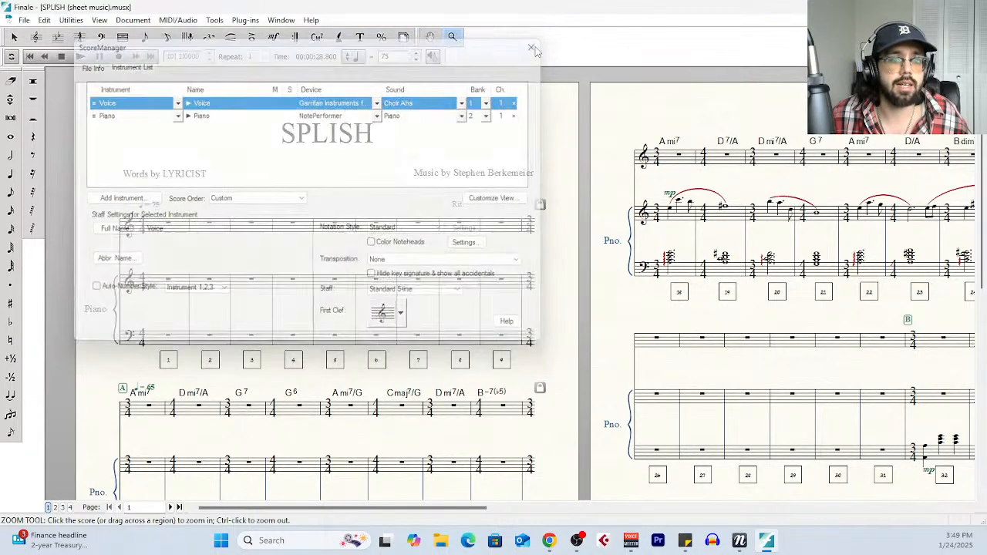
Look over the first page of the SPLISH score and move on to page 2
scroll(417, 284, down, 3)
scroll(416, 284, down, 5)
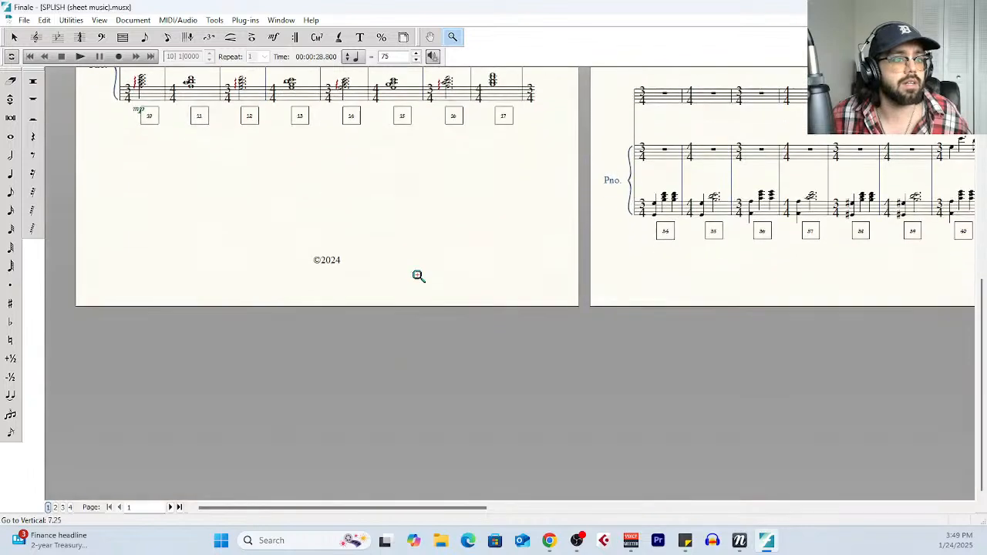
scroll(417, 275, up, 4)
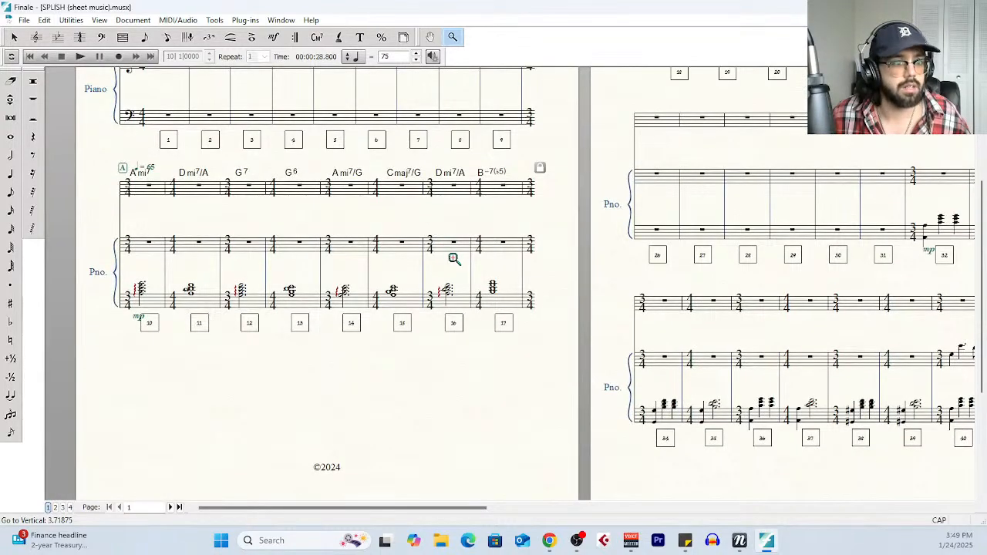
scroll(447, 249, right, 10)
scroll(453, 257, up, 4)
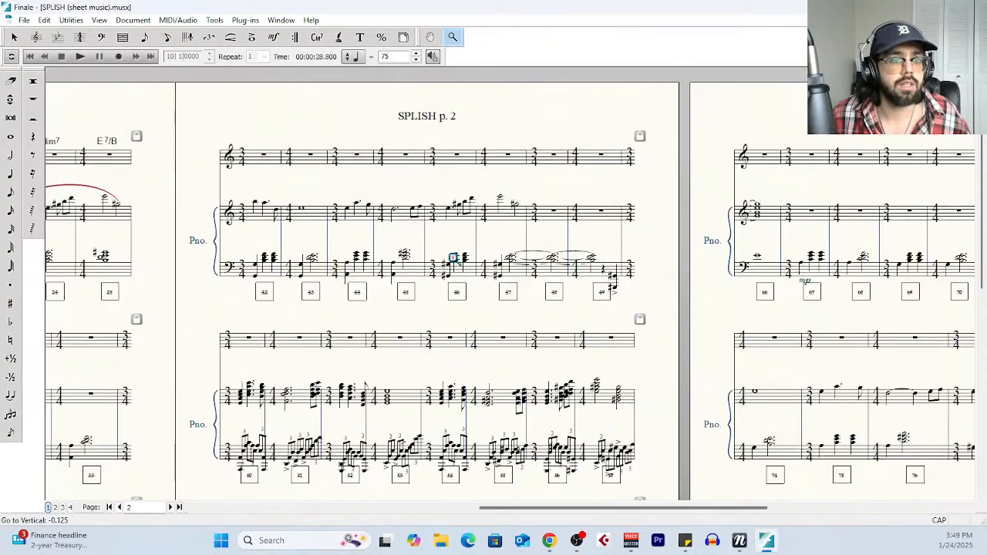
Open the file Splish from the Footfall 2024 folder in Finale Files
click(24, 20)
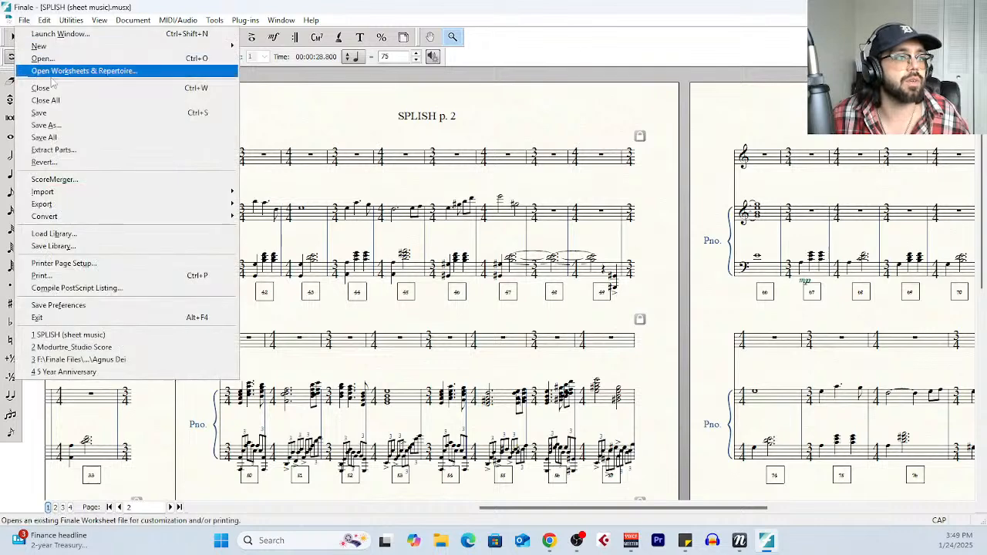
click(64, 59)
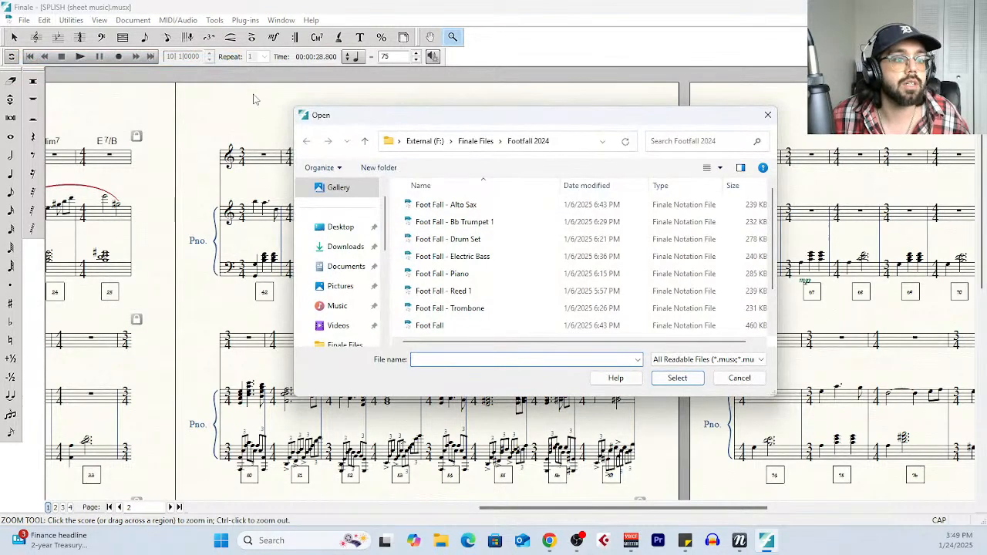
scroll(532, 283, down, 1)
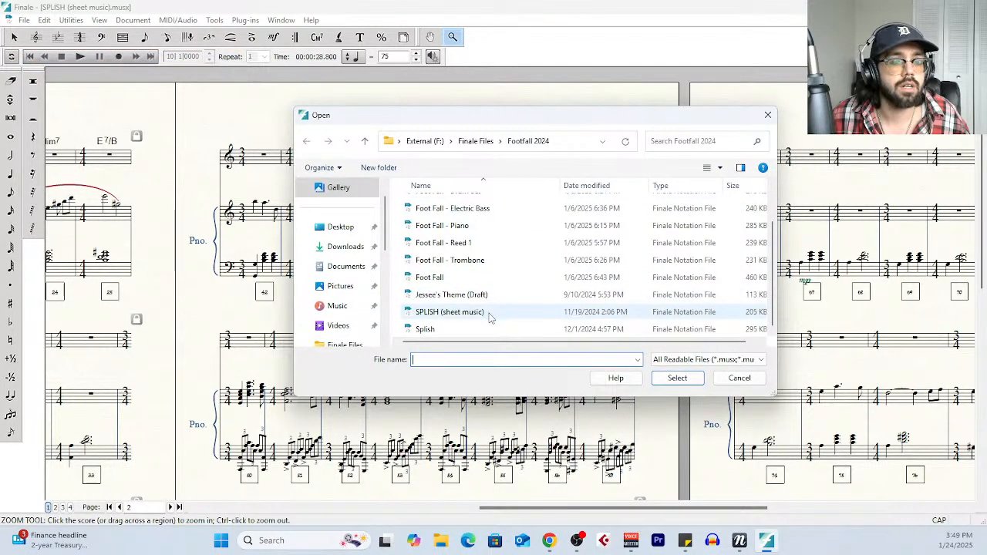
double_click(529, 332)
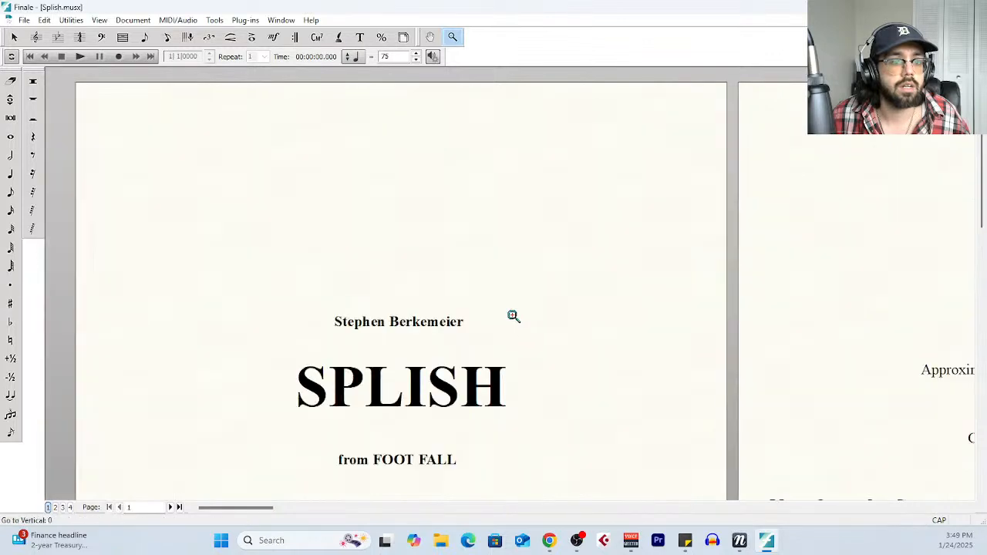
Look over the Splish front matter and bring the opening measures of the concert score's first music page into close view
scroll(513, 316, down, 3)
scroll(514, 317, right, 8)
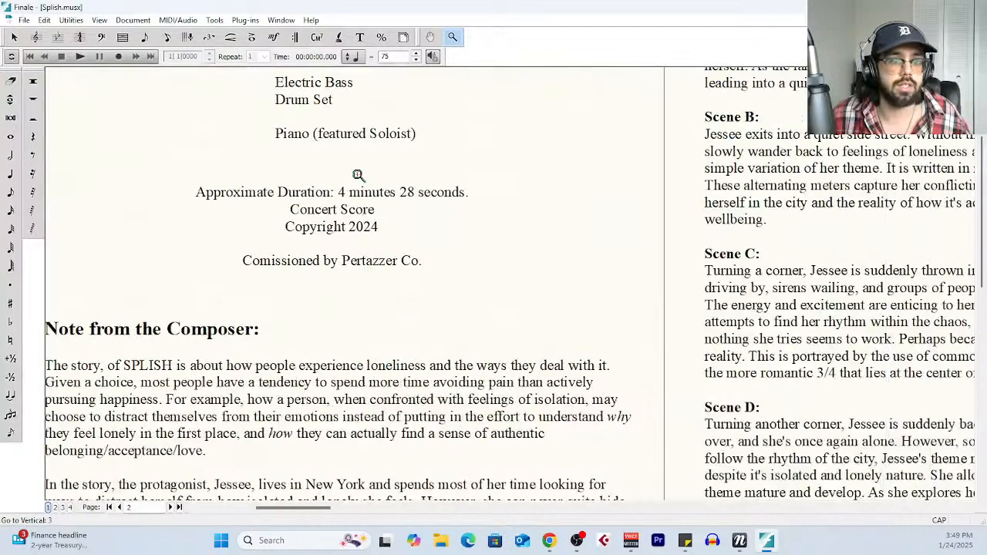
scroll(536, 282, down, 4)
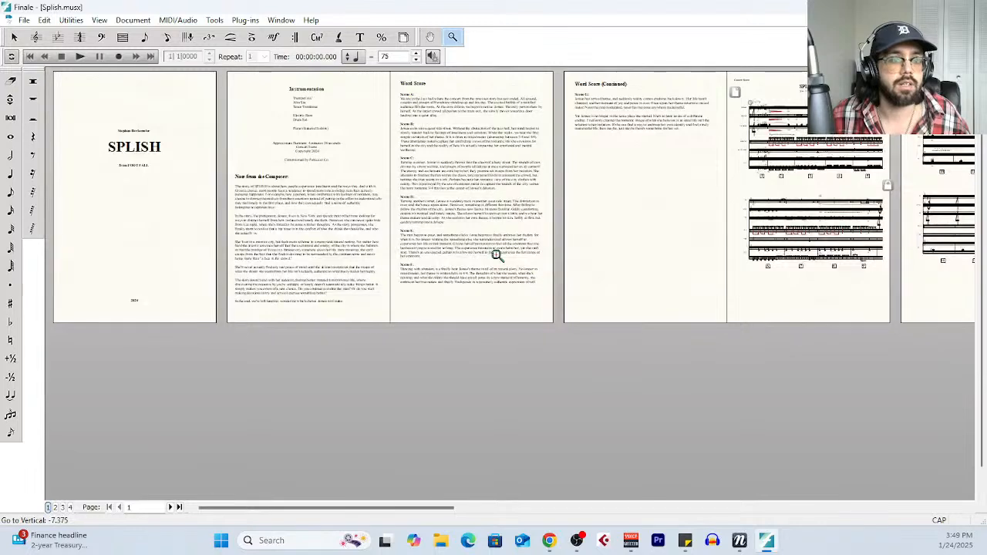
scroll(548, 214, right, 8)
click(387, 137)
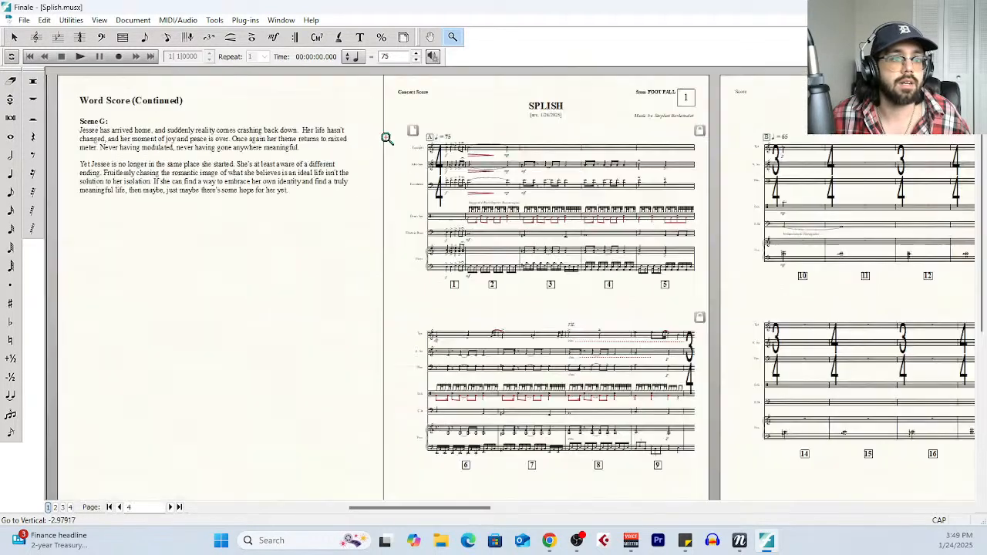
click(453, 220)
click(454, 224)
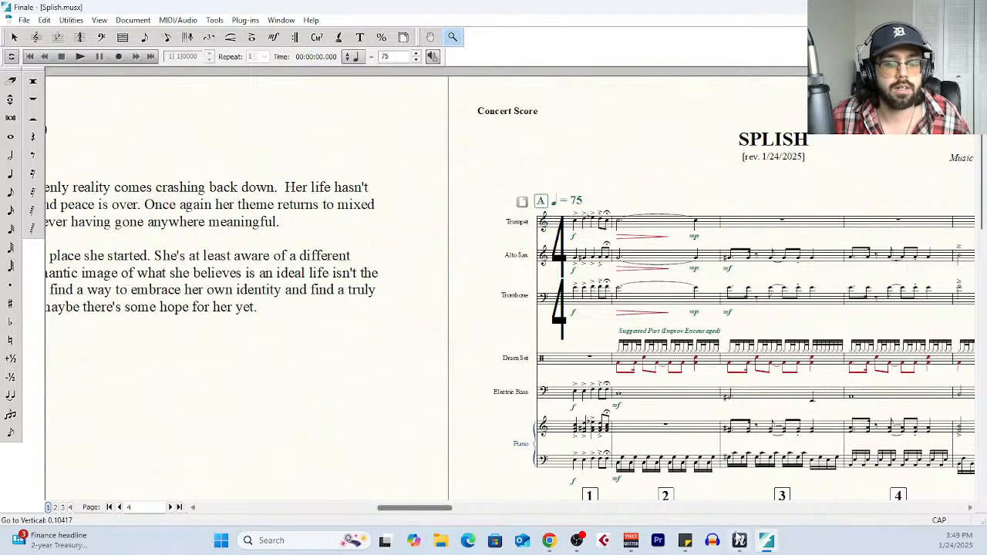
Switch to NotePerformer Playback Engines and compare the loaded template's instruments with the staves of the SPLISH score
click(739, 540)
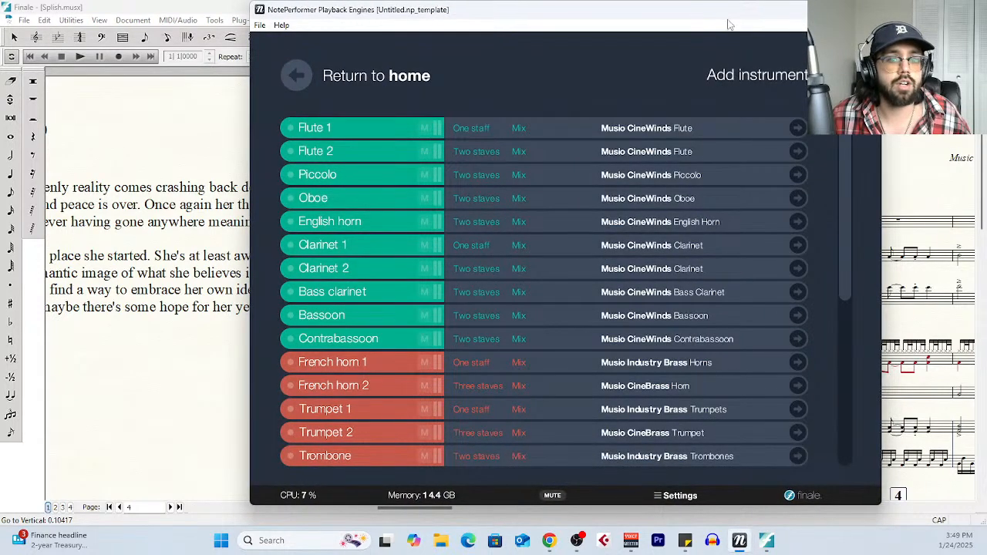
drag(730, 25, 586, 425)
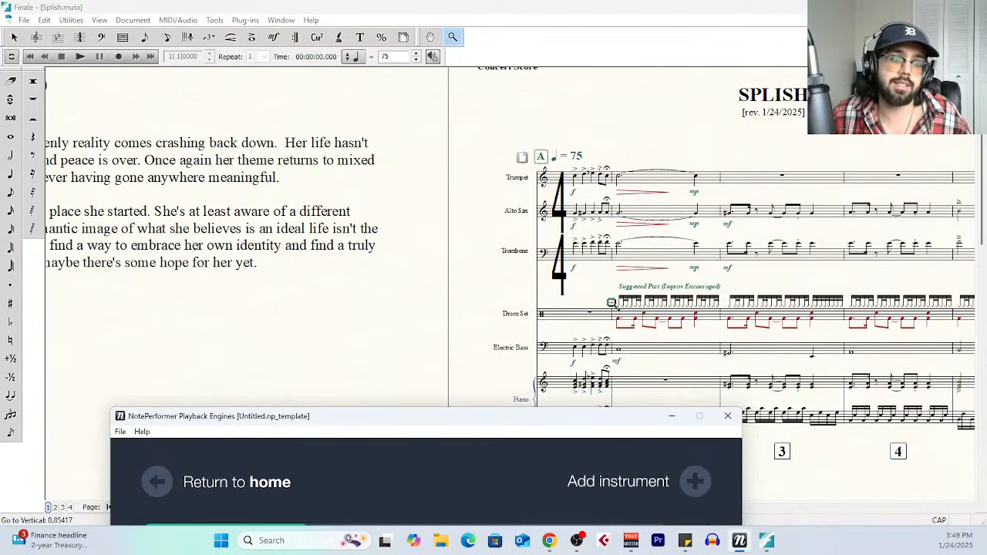
scroll(602, 282, down, 1)
scroll(602, 281, down, 1)
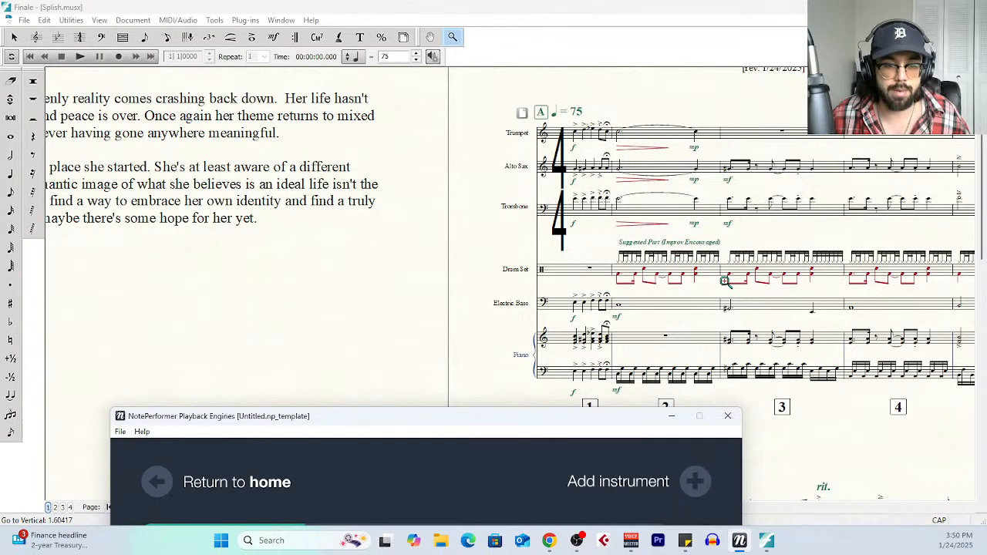
drag(563, 420, 587, 22)
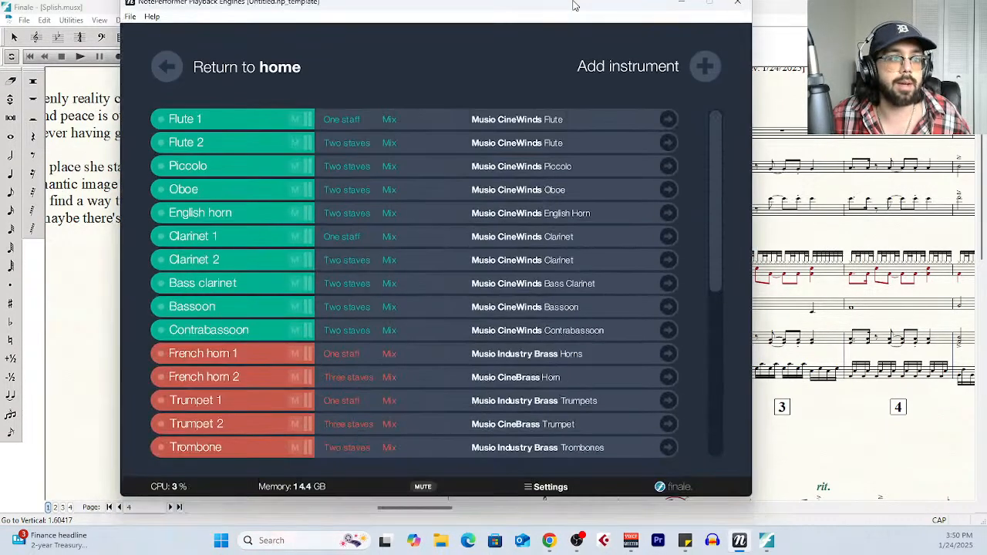
click(200, 84)
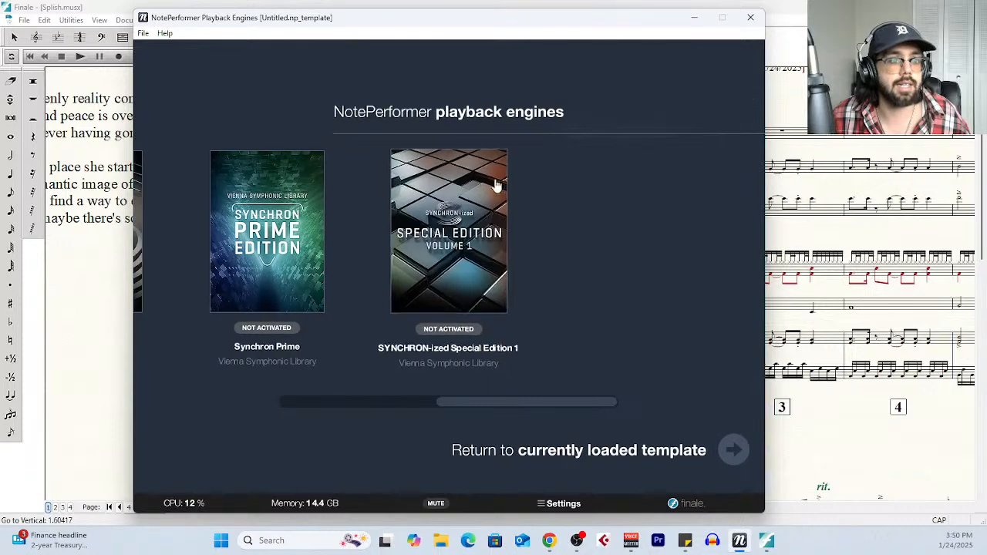
click(698, 452)
Add the Musio CinePerc Drum Kit from Cine Series for Musio to the loaded template and return to Finale
click(695, 91)
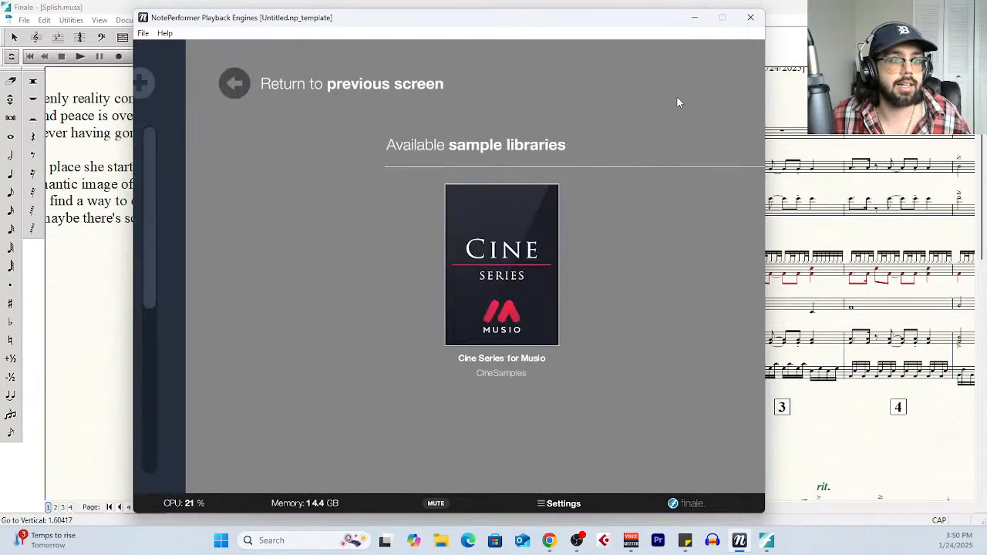
click(444, 247)
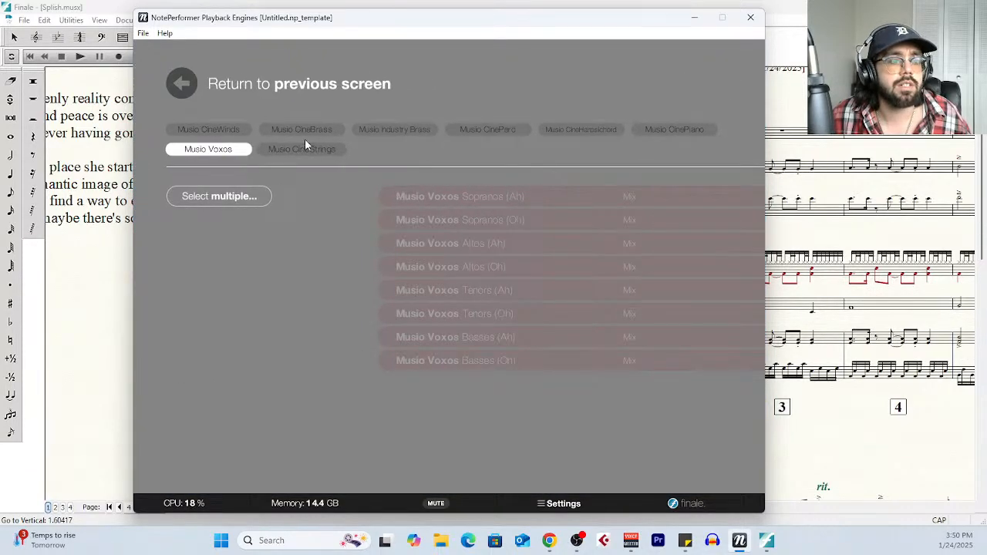
click(505, 133)
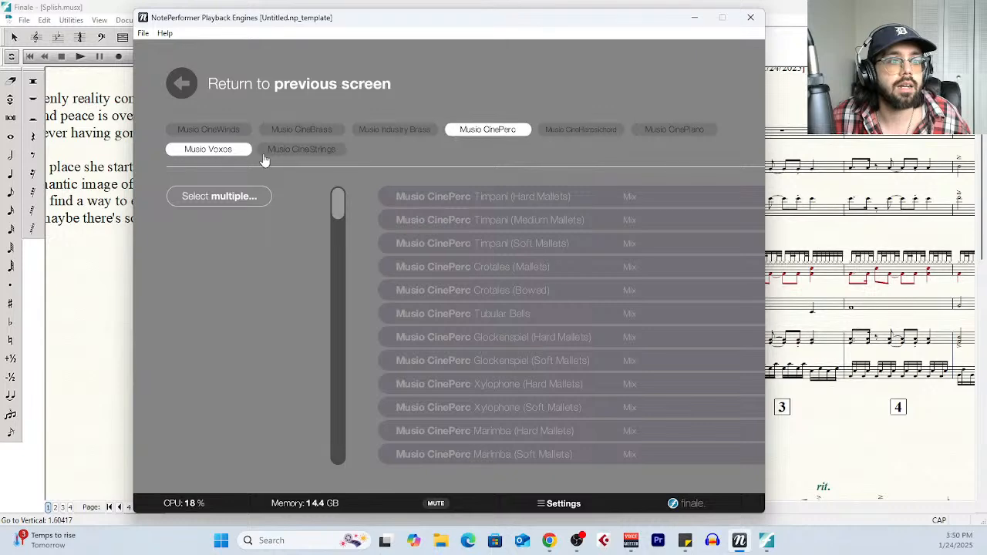
scroll(515, 306, down, 3)
scroll(542, 271, up, 4)
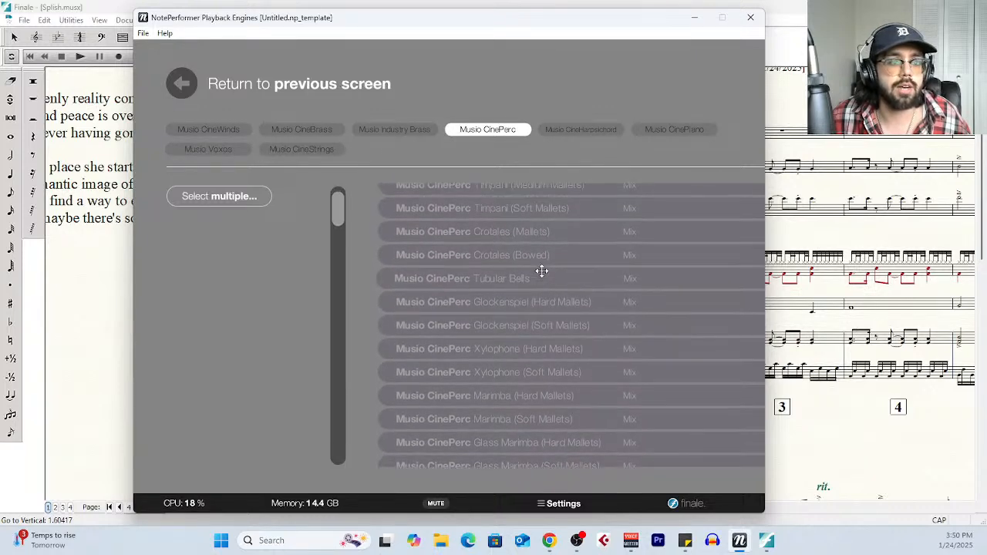
scroll(561, 277, down, 10)
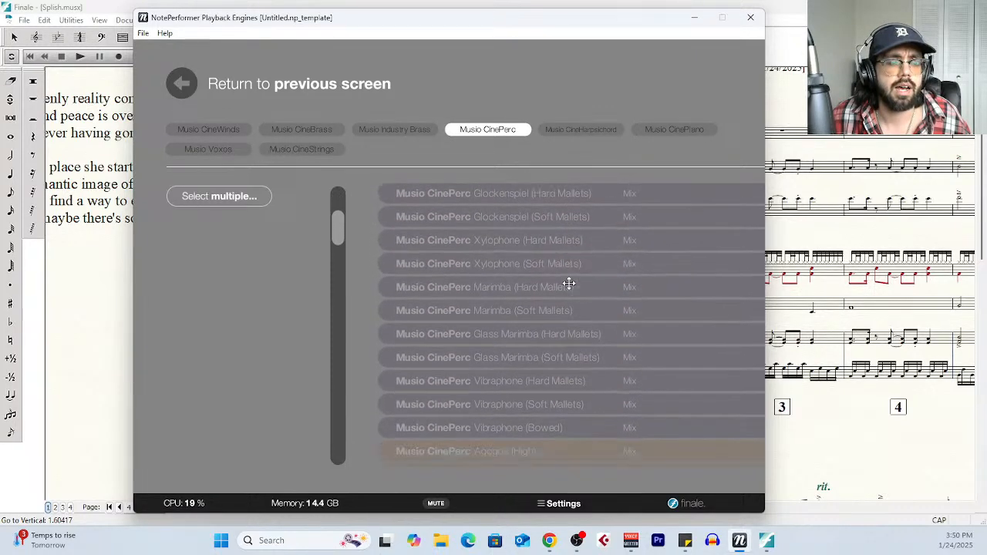
scroll(569, 283, down, 8)
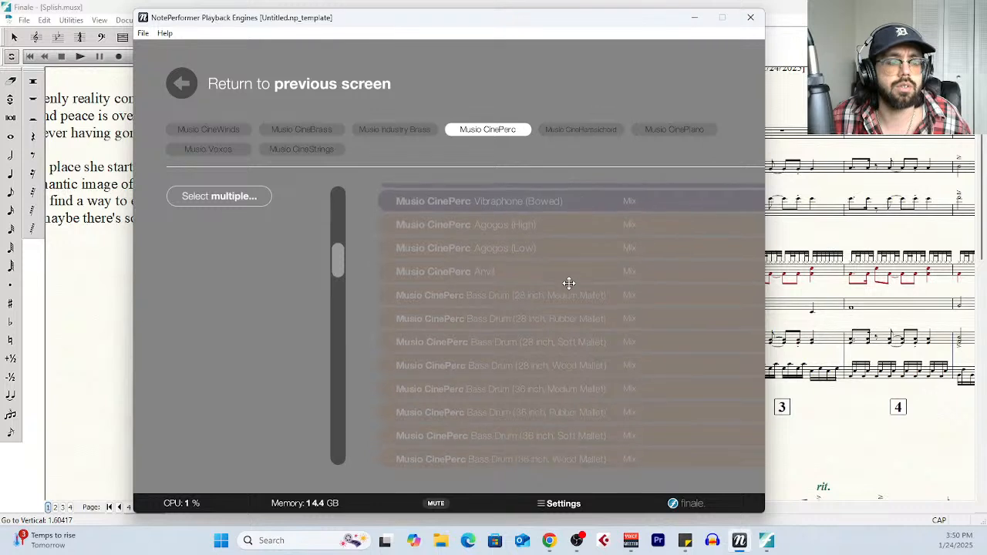
scroll(569, 283, down, 10)
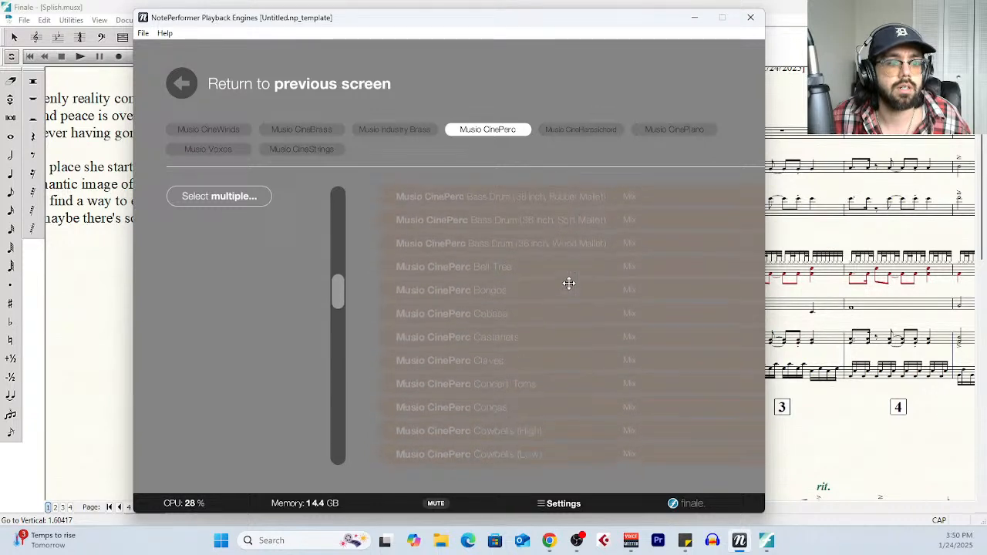
scroll(568, 283, down, 6)
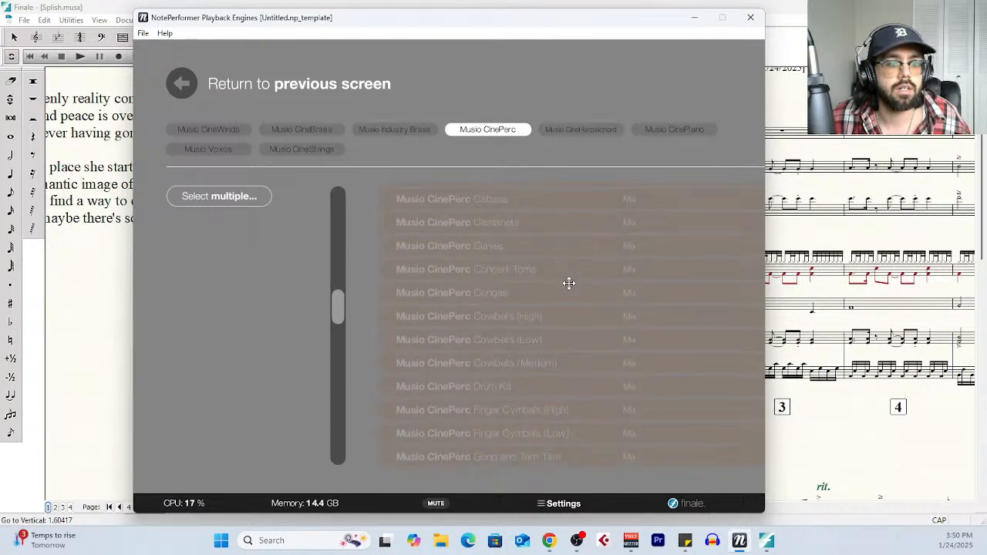
scroll(569, 283, down, 3)
click(548, 268)
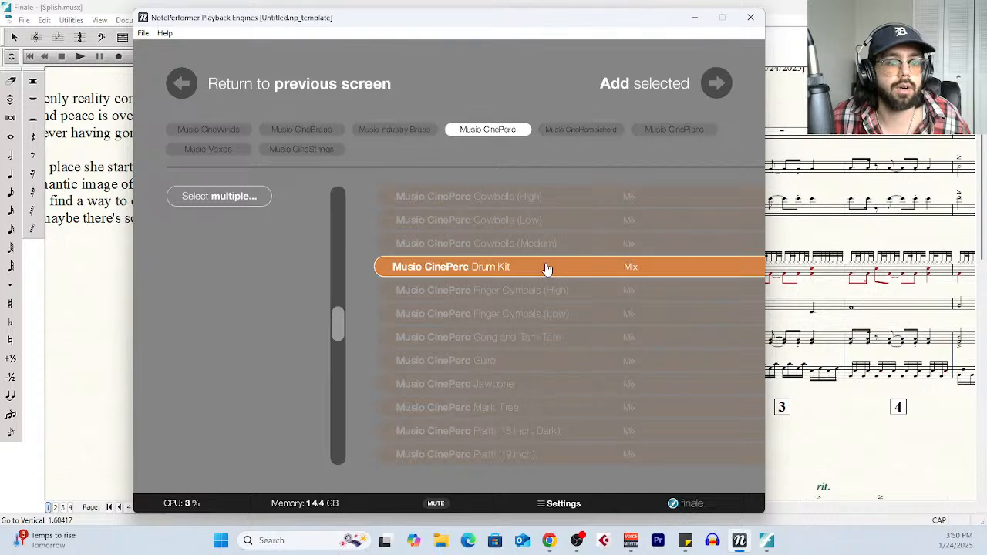
click(716, 84)
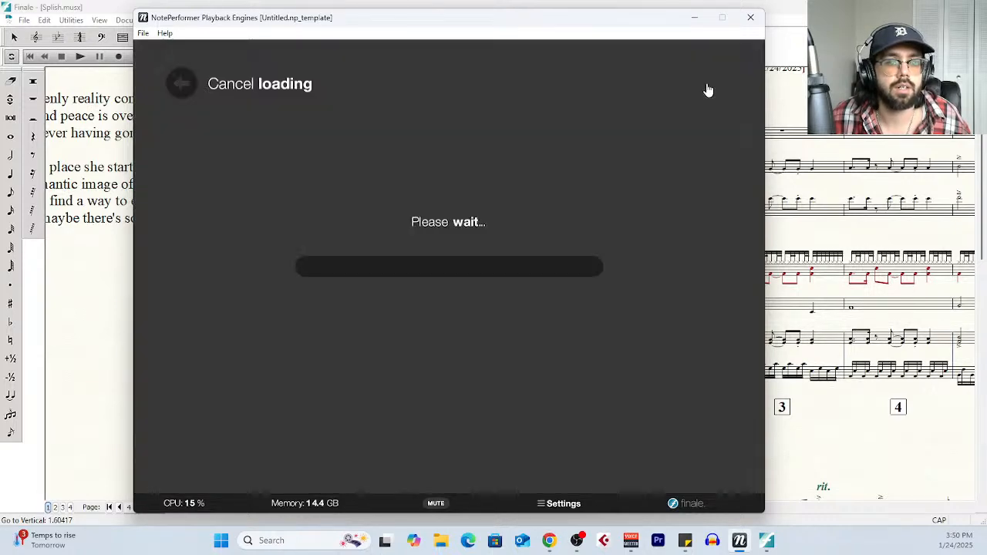
click(692, 24)
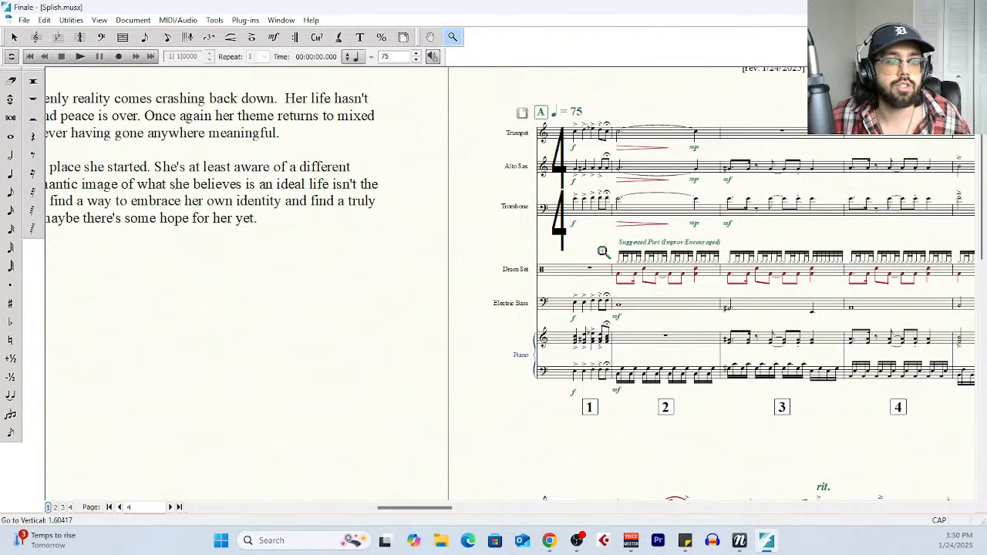
Turn off solo for the Piano in ScoreManager and close it
click(278, 20)
click(293, 33)
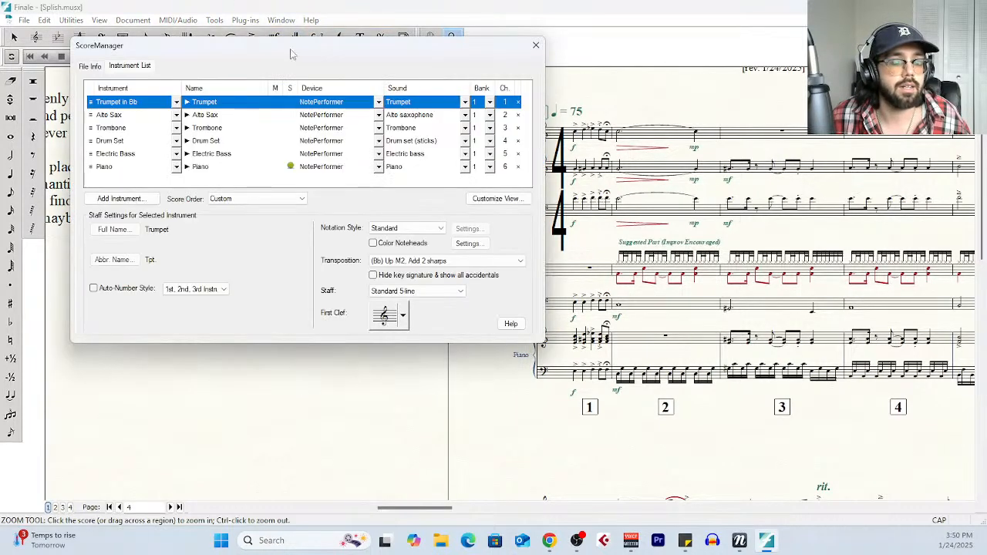
click(290, 168)
click(536, 47)
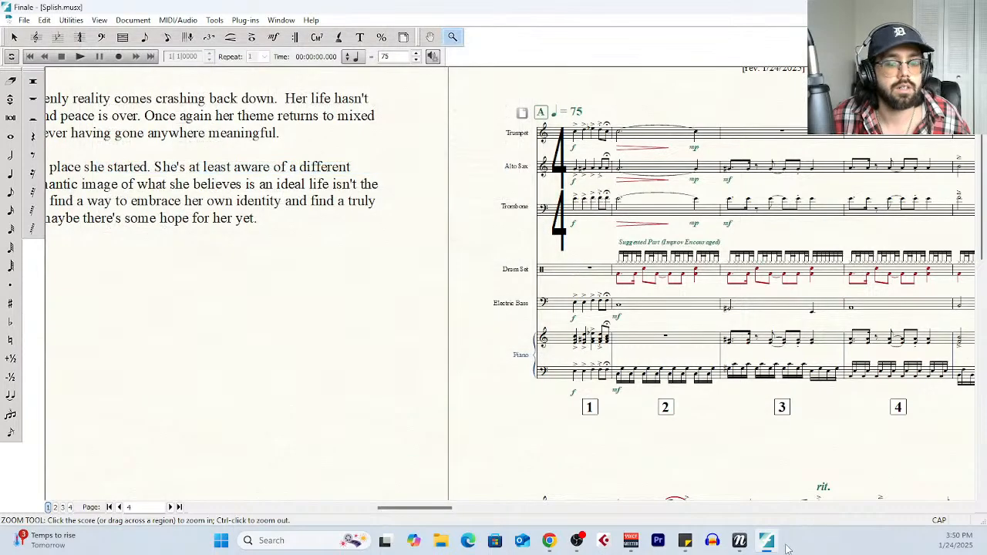
Switch to NotePerformer Playback Engines, review the template's instruments, and examine the Musio CinePerc sounds available in Cine Series for Musio
click(739, 541)
scroll(332, 342, down, 6)
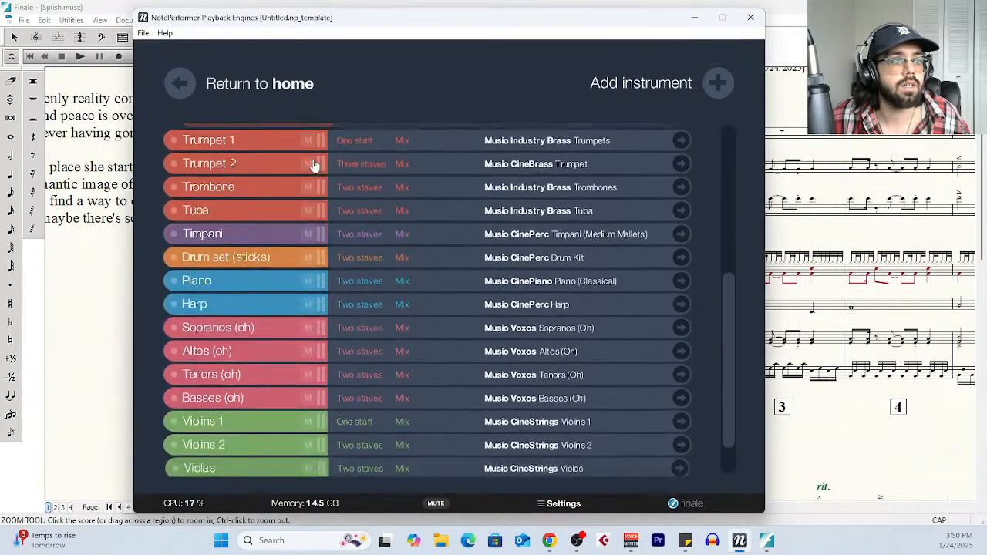
click(592, 97)
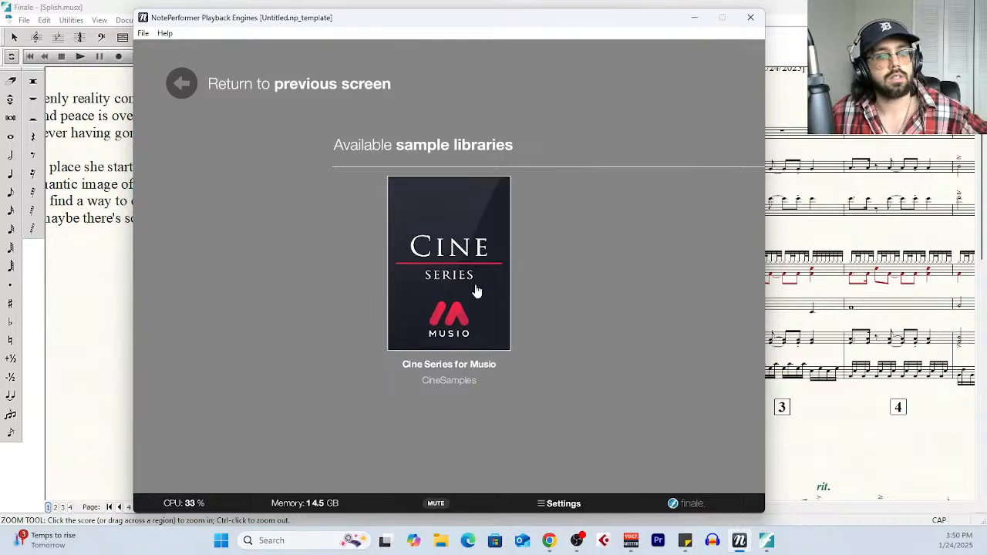
click(474, 289)
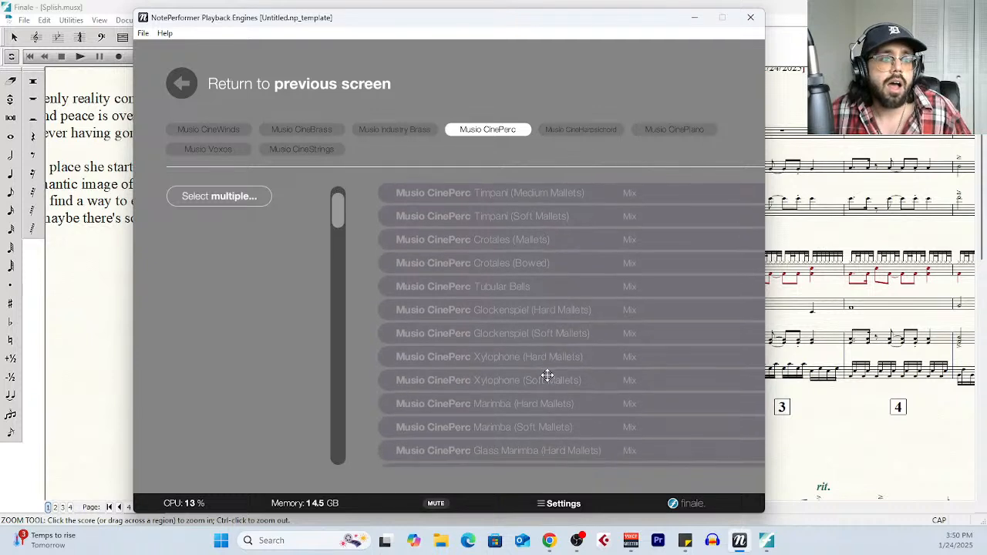
scroll(547, 376, down, 6)
scroll(547, 376, down, 8)
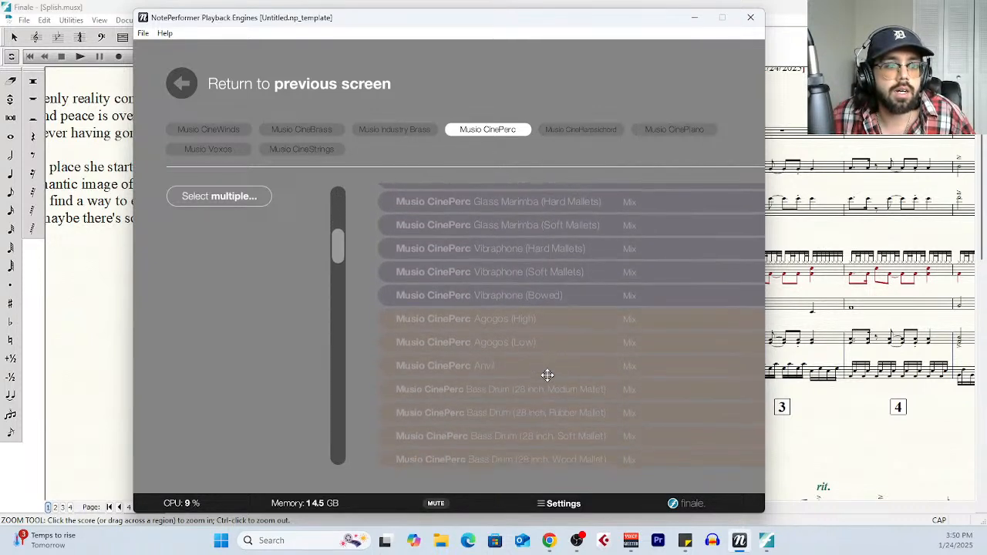
scroll(547, 375, down, 10)
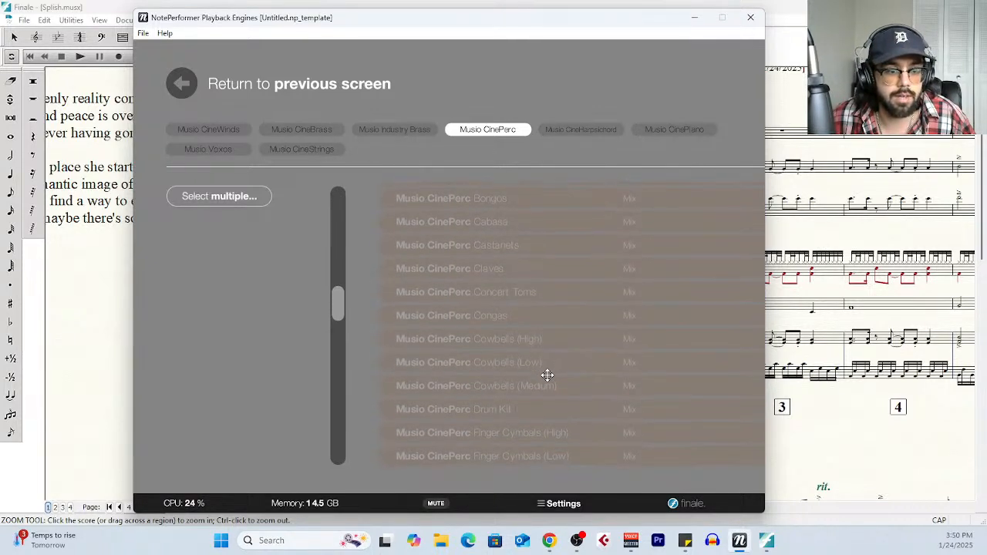
Include Musio CineStrings in the available sounds, examine the combined list to its end, and return to the Splish score in Finale
click(324, 155)
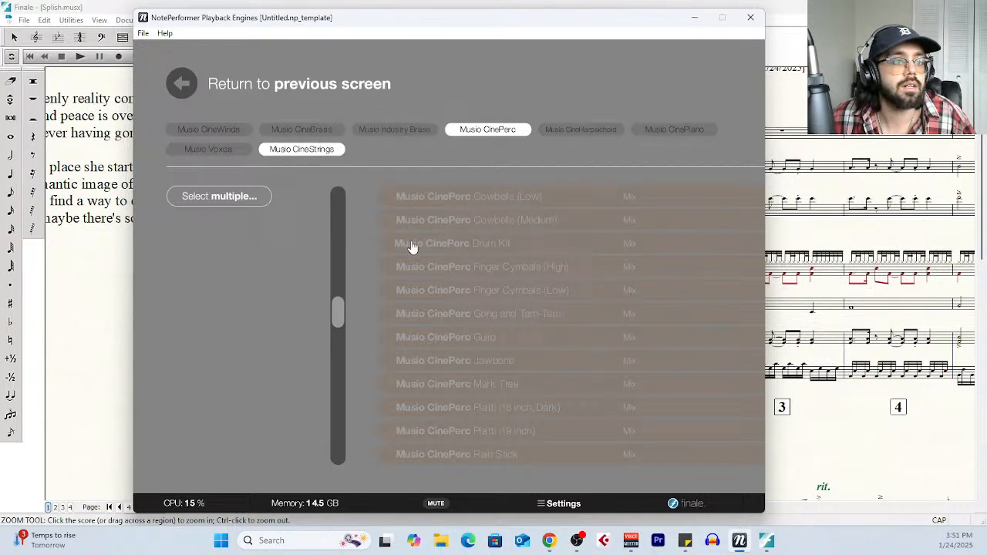
scroll(486, 342, down, 12)
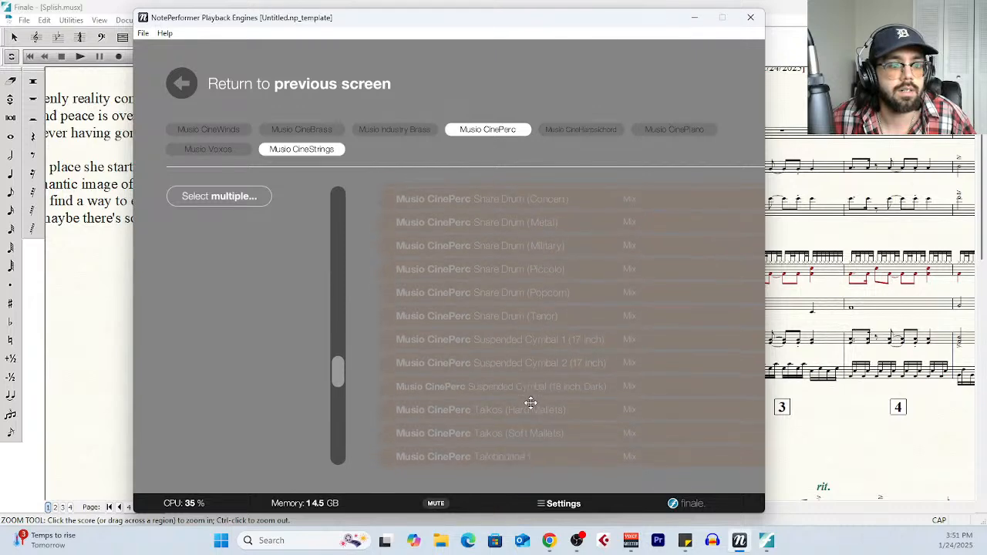
scroll(531, 402, down, 10)
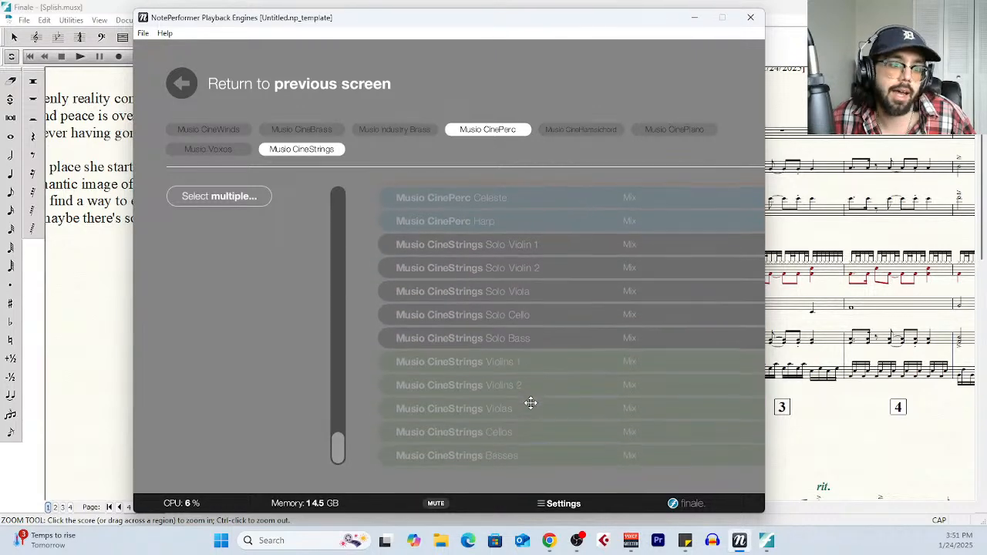
click(697, 18)
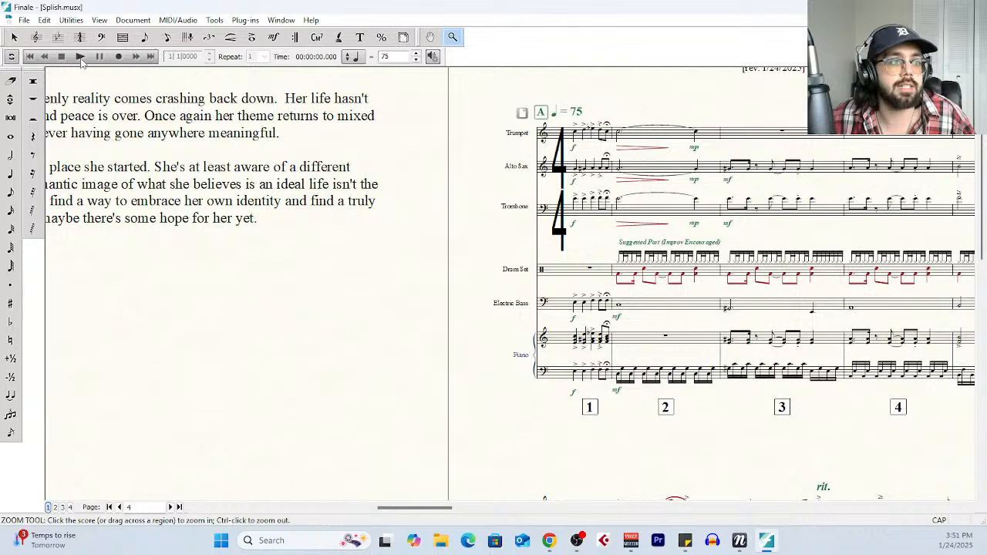
Check the sound list in NotePerformer Playback Engines, return to Finale, and play the opening of the Splish score briefly before stopping
click(739, 540)
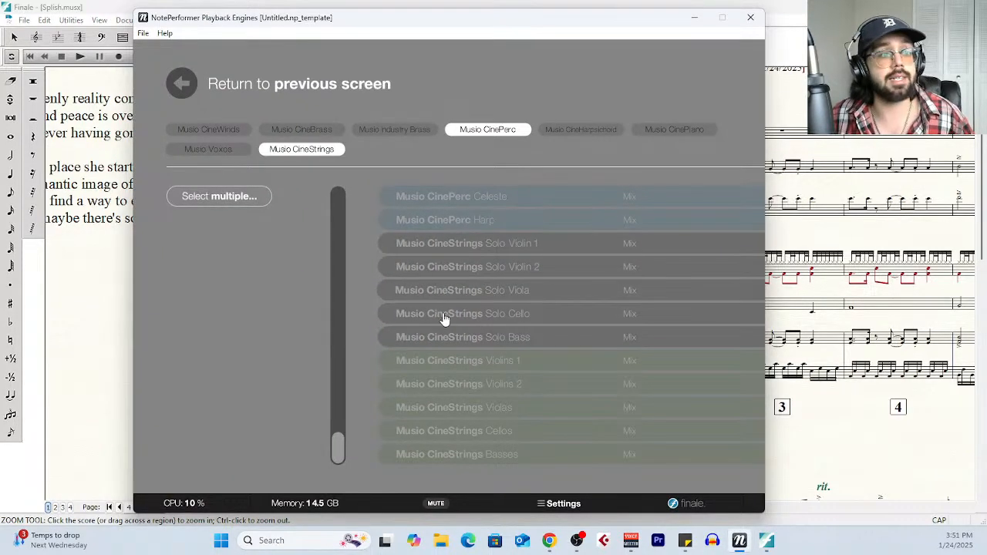
click(695, 16)
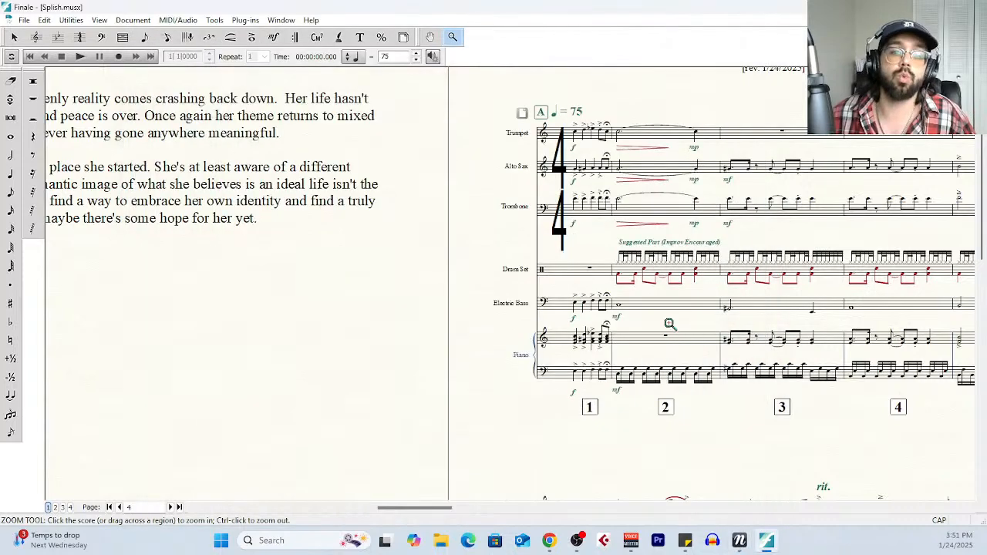
scroll(663, 349, up, 1)
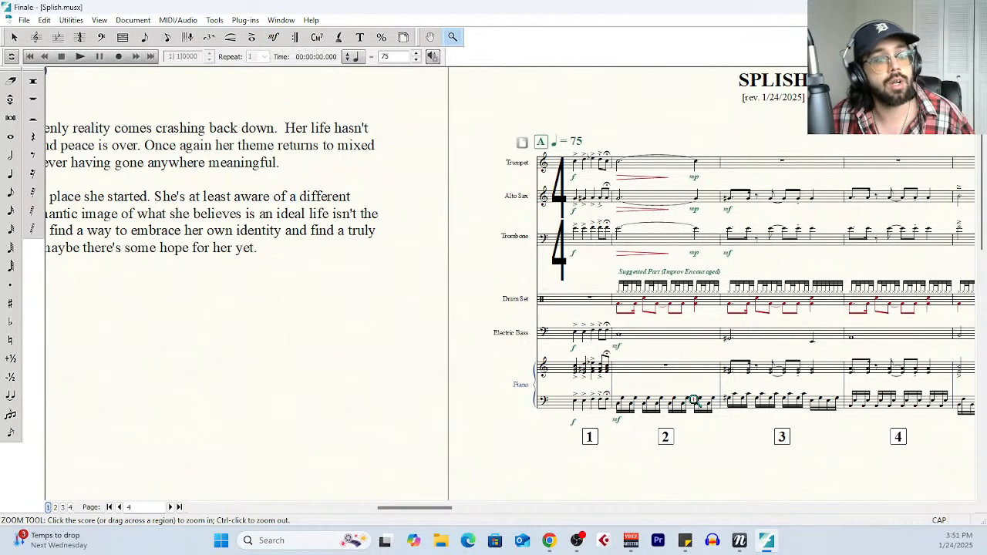
click(81, 56)
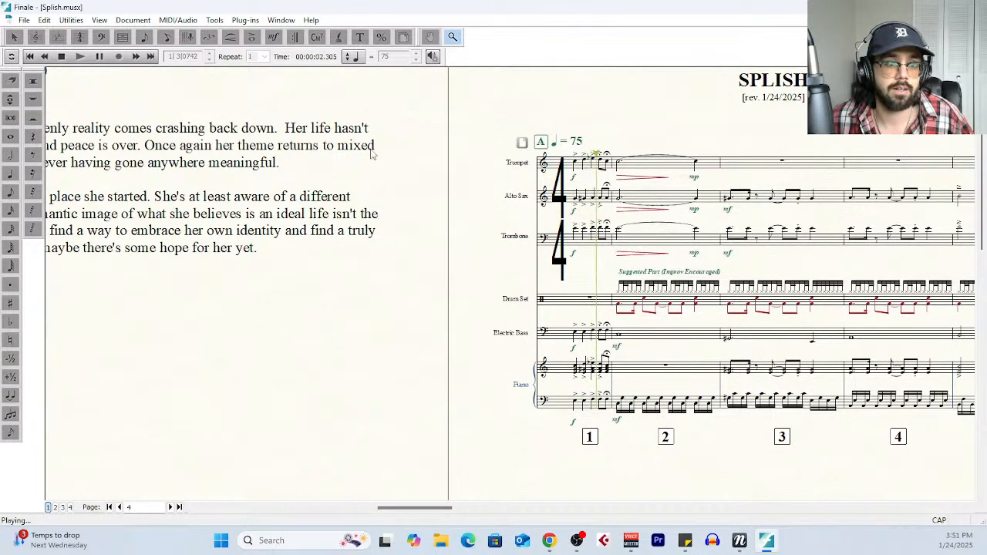
click(61, 57)
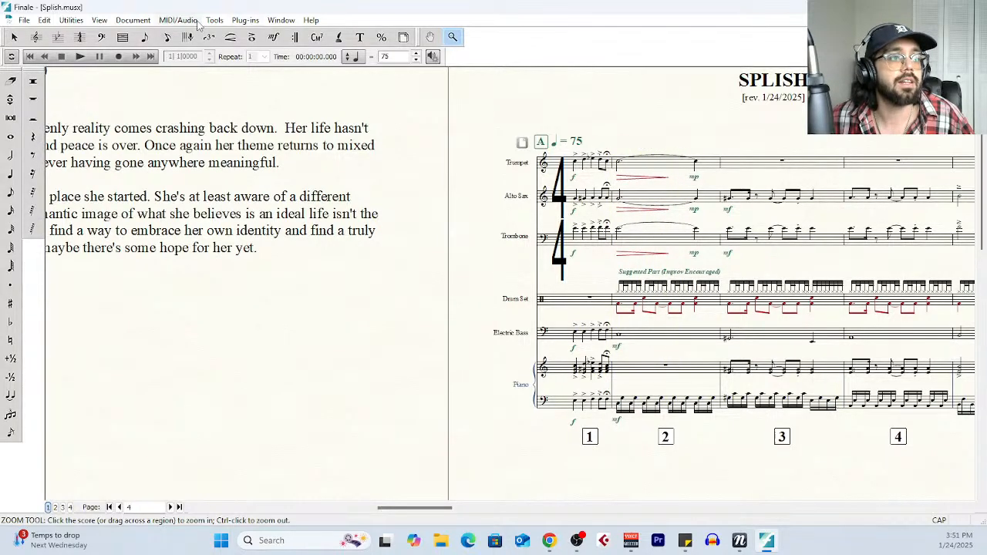
Reassign the playback sounds for the Splish score and check the instruments' device and sound assignments in ScoreManager
click(196, 22)
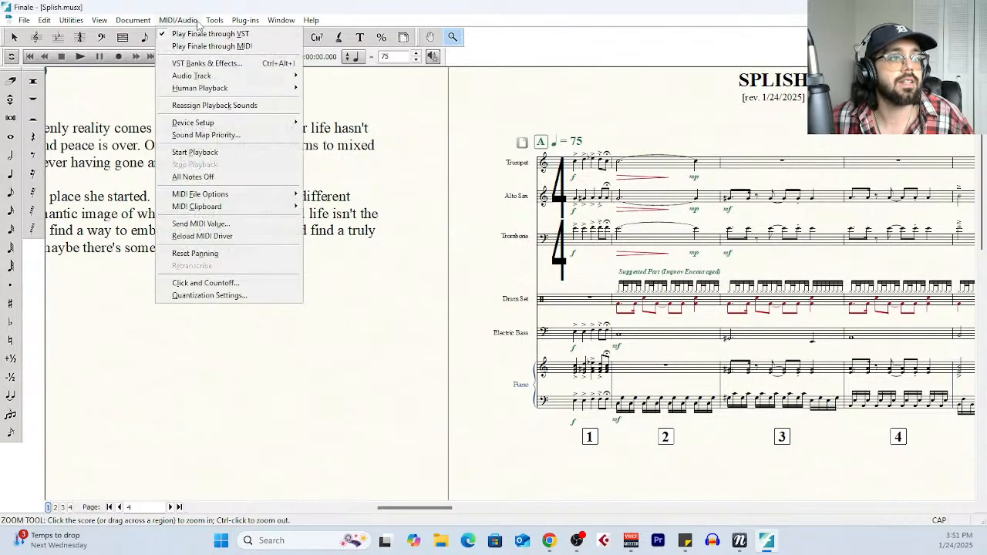
click(217, 107)
click(526, 295)
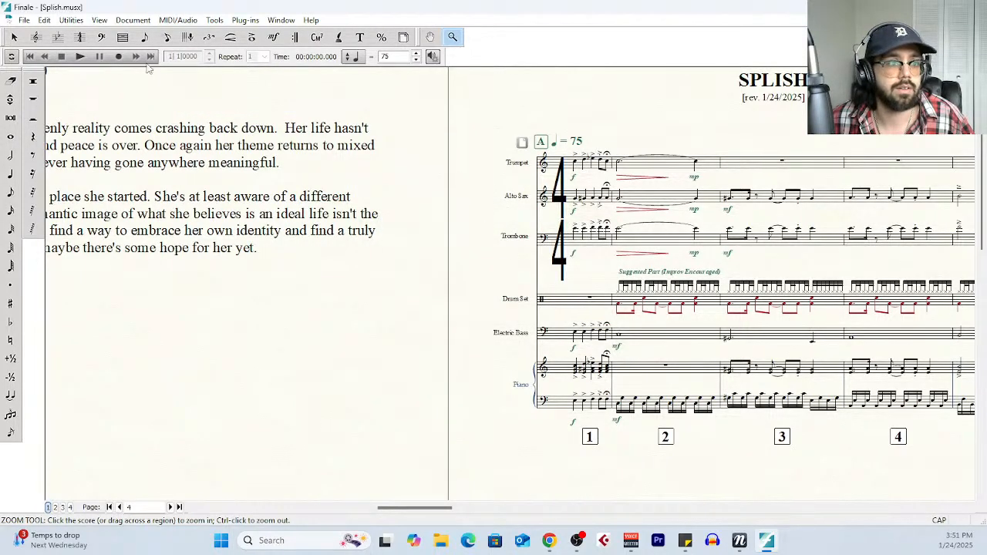
click(280, 20)
click(298, 34)
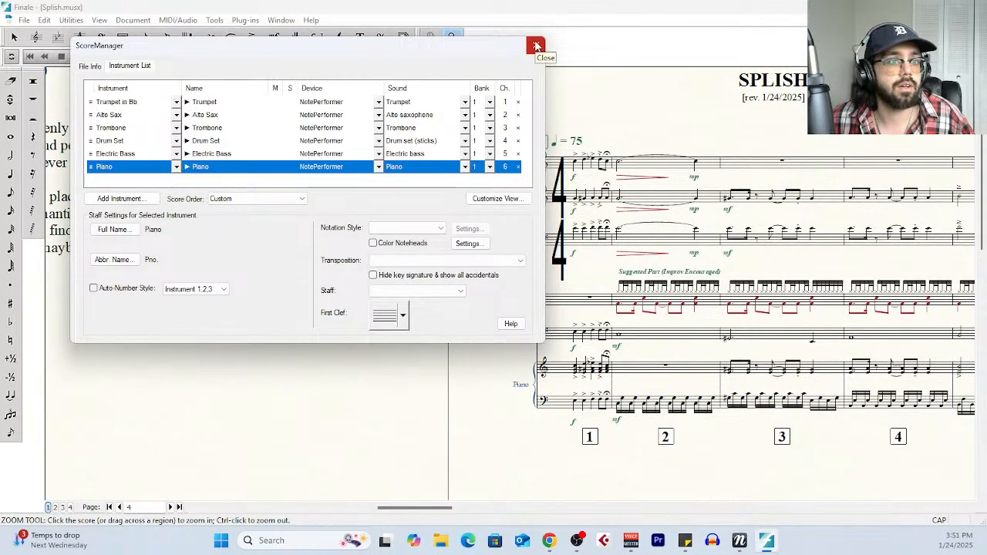
click(537, 46)
Play the Splish score, watch the template's instrument activity in NotePerformer Playback Engines, and return to Finale
click(80, 57)
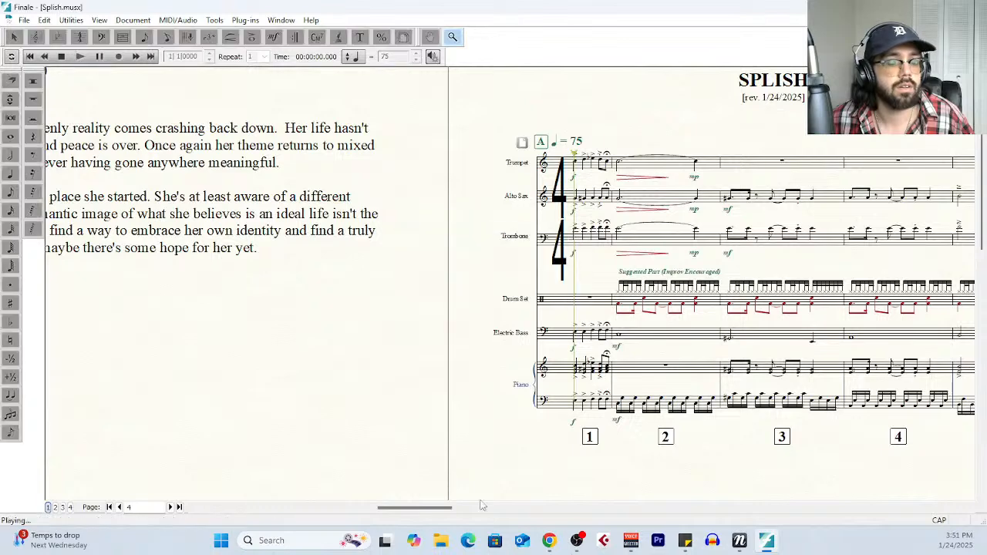
click(686, 541)
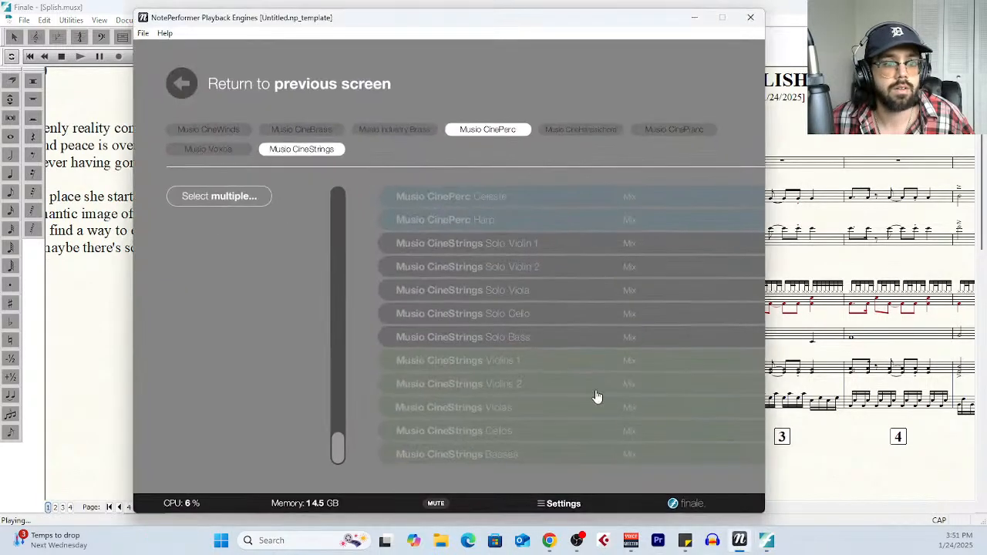
click(176, 84)
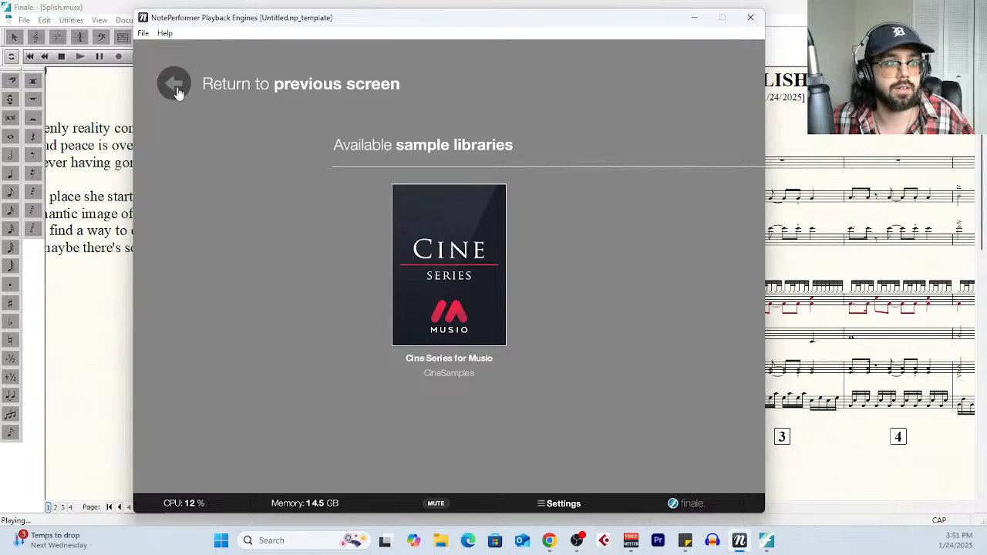
click(176, 90)
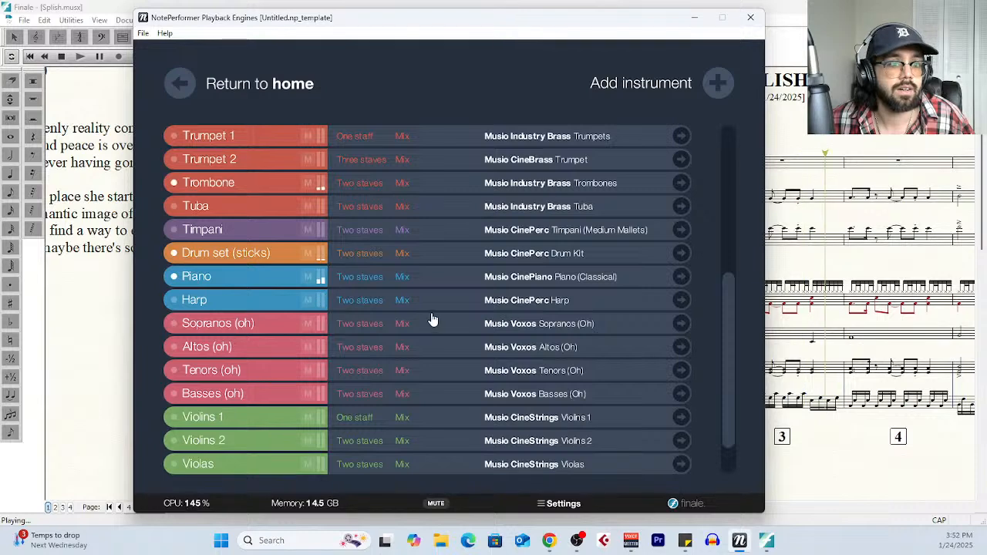
click(695, 17)
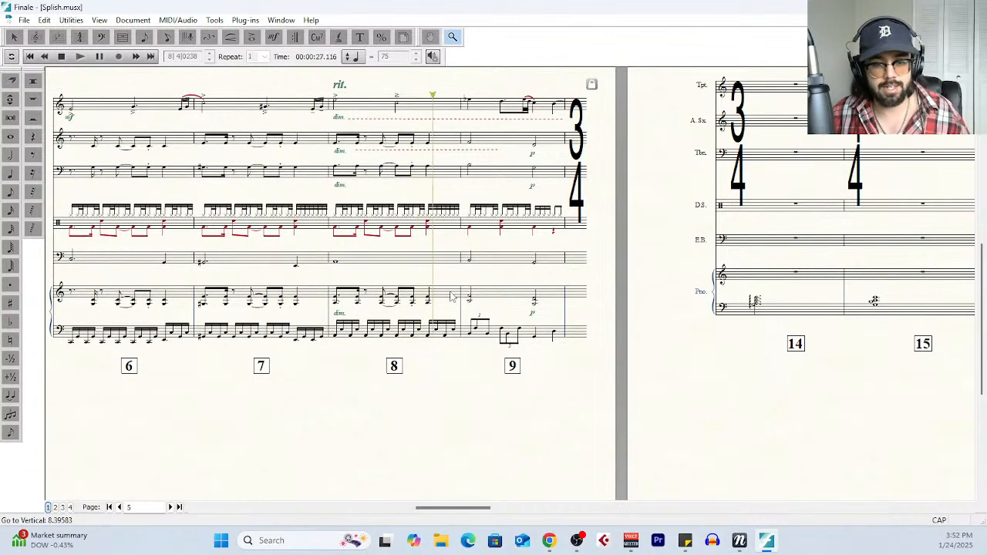
Mute Trumpet 1 in the NotePerformer Playback Engines template during playback, return to Finale, and stop the score
click(742, 546)
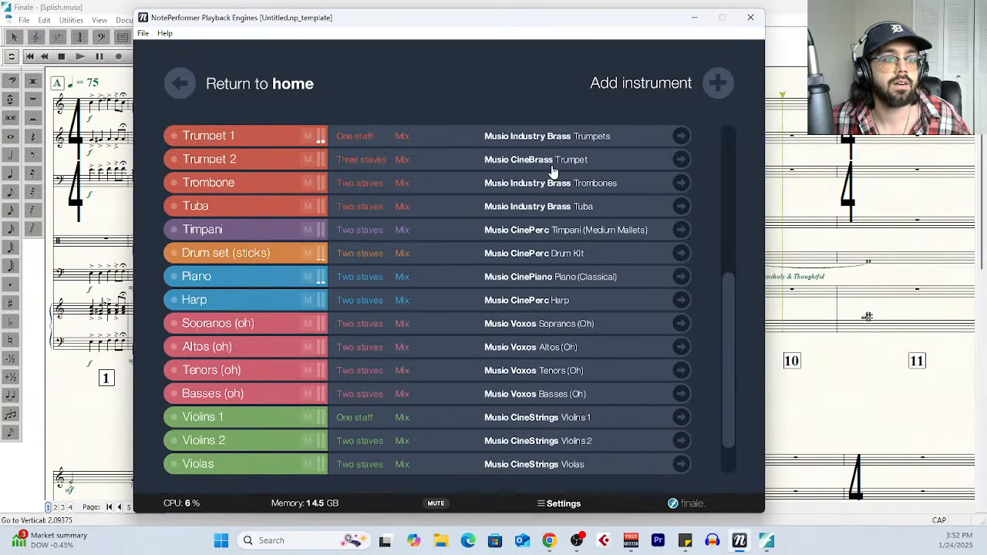
click(308, 136)
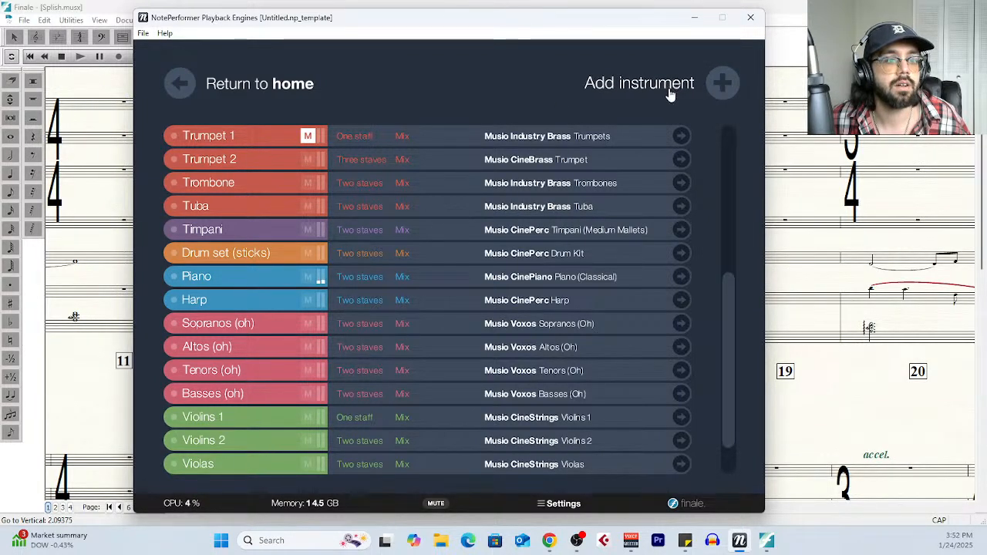
click(702, 24)
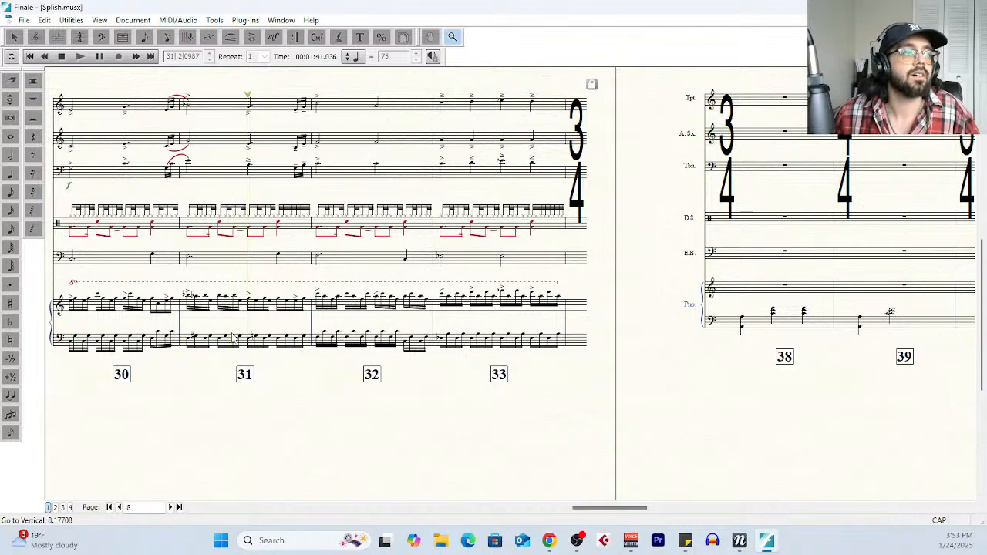
click(191, 172)
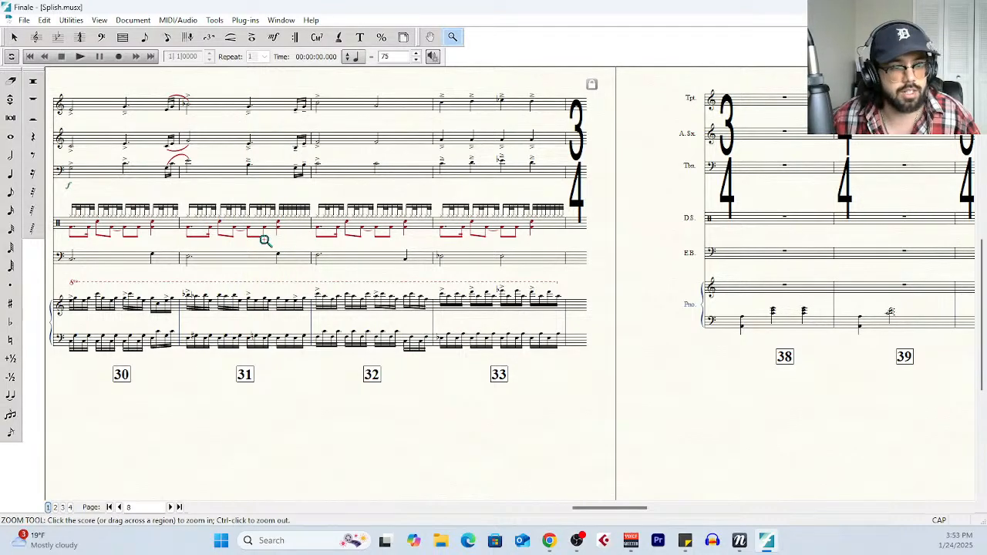
Look over the Splish score's pages around rehearsal marks C and D and back at its first music page
scroll(398, 322, down, 5)
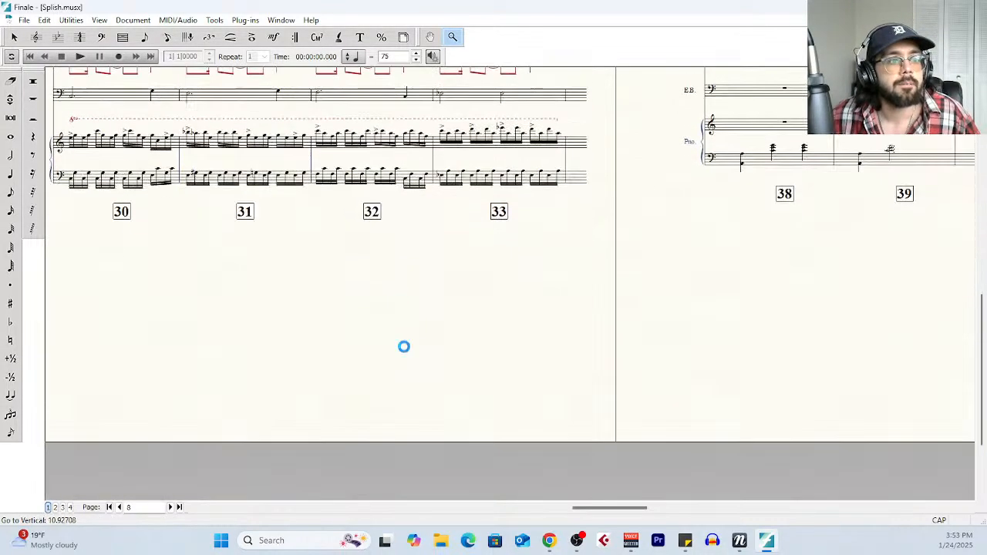
scroll(403, 347, up, 10)
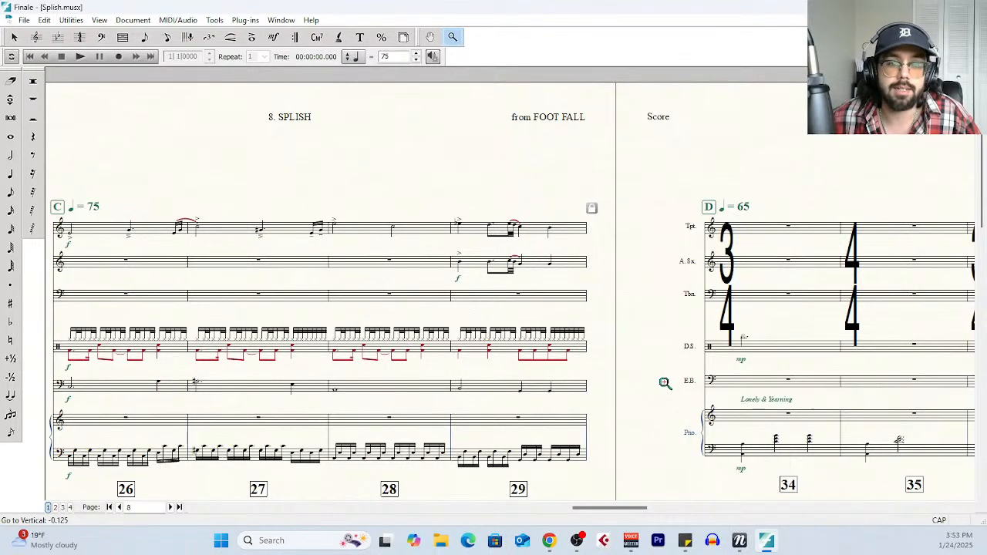
scroll(559, 344, down, 10)
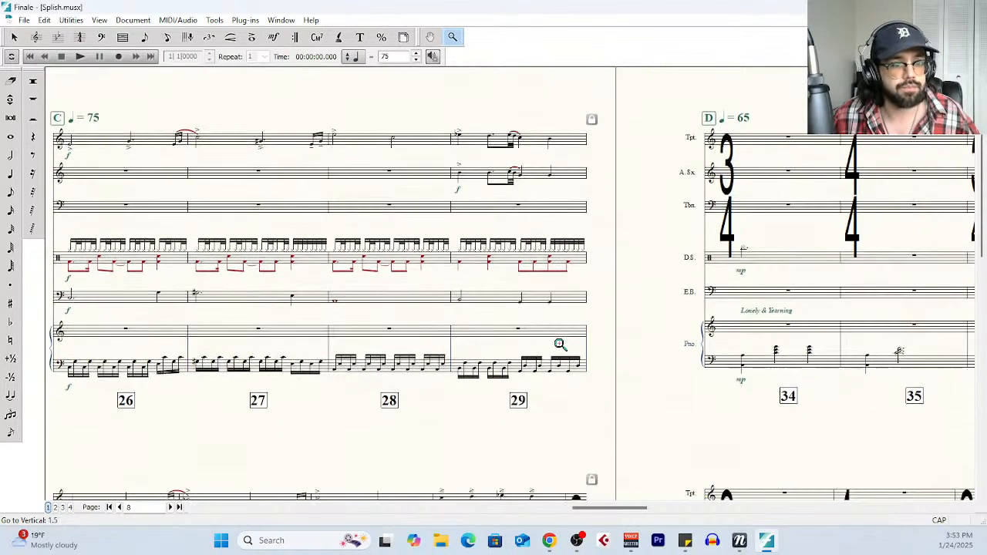
scroll(560, 343, down, 5)
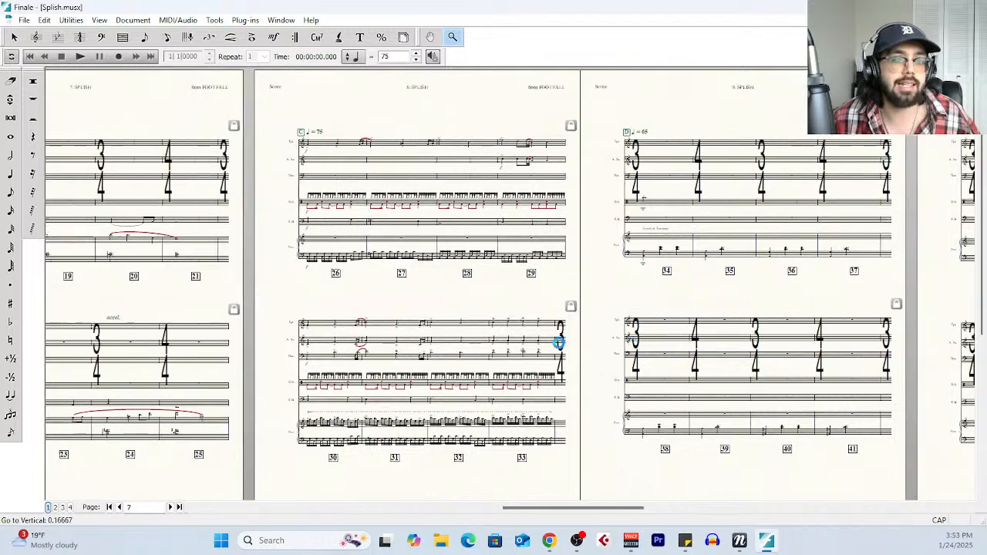
scroll(559, 343, left, 5)
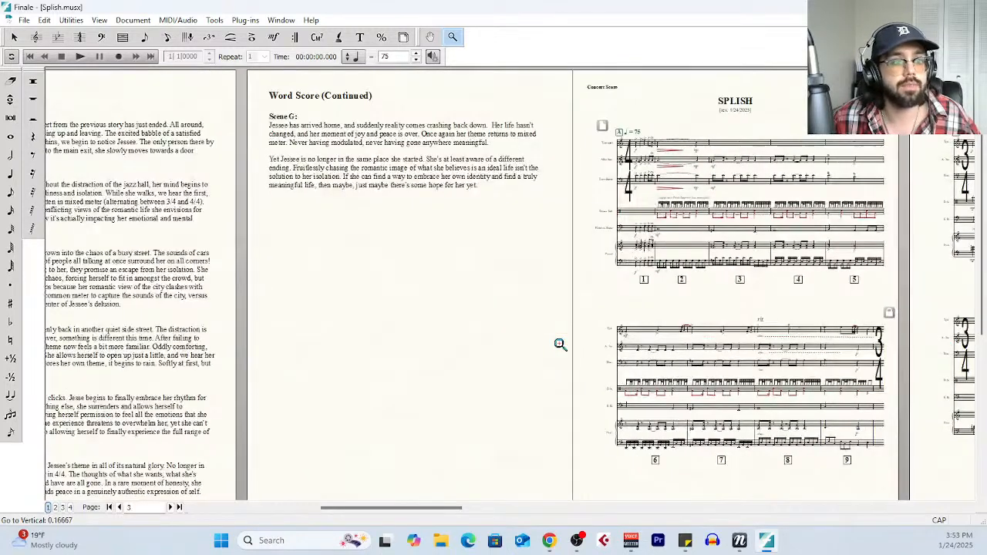
scroll(560, 344, right, 5)
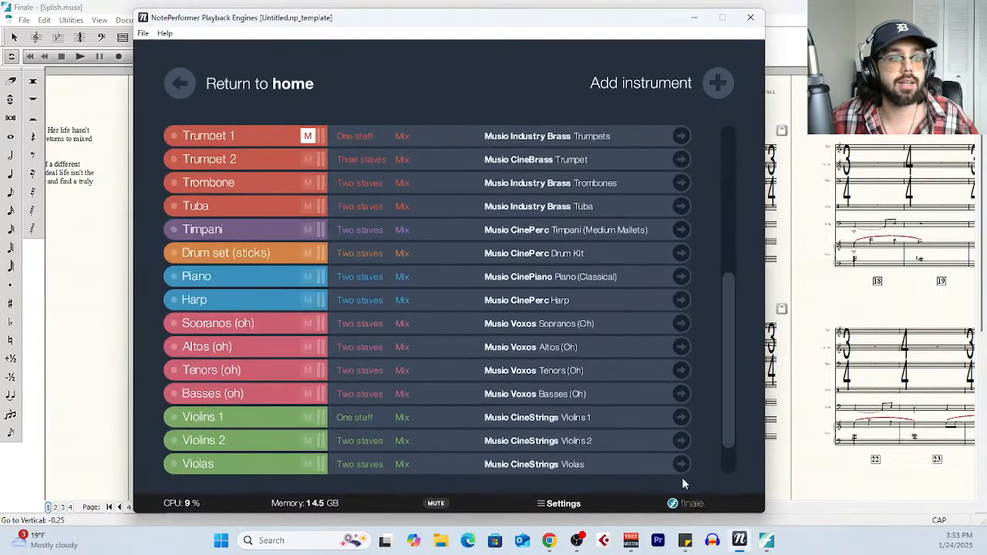
Review the full instrument list of the NotePerformer Playback Engines template from Flute 1 to Contrabasses and return to Finale
scroll(515, 349, down, 3)
scroll(516, 349, up, 5)
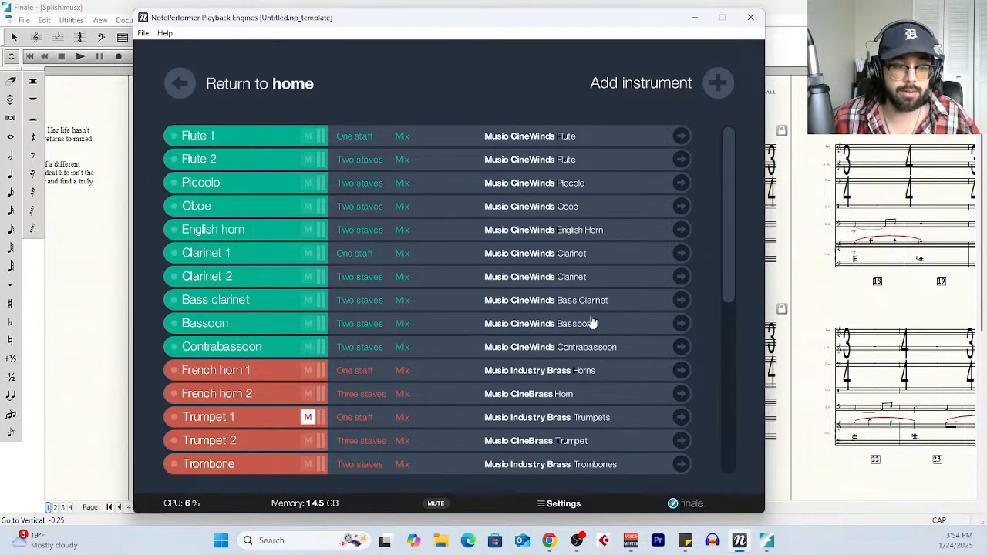
scroll(585, 345, down, 3)
scroll(582, 343, down, 2)
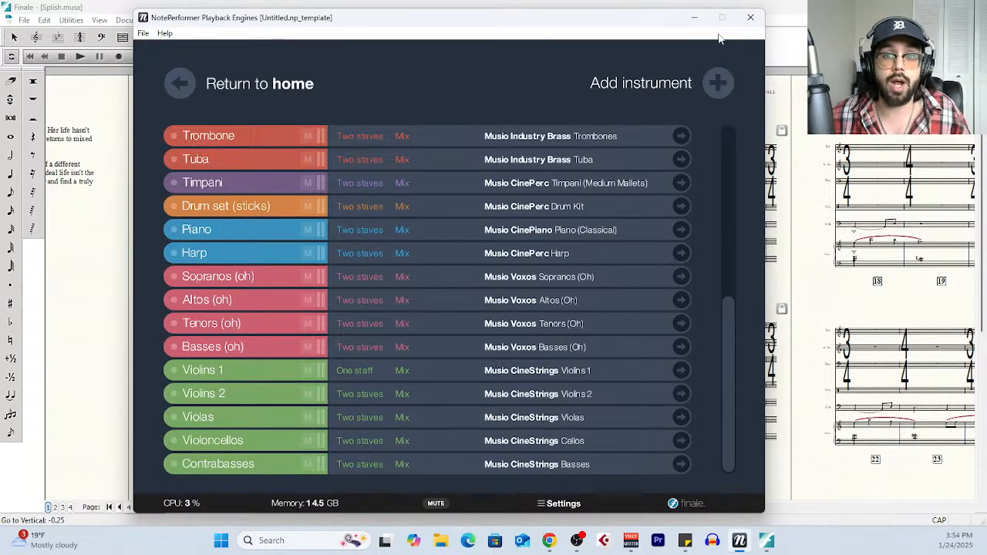
click(694, 17)
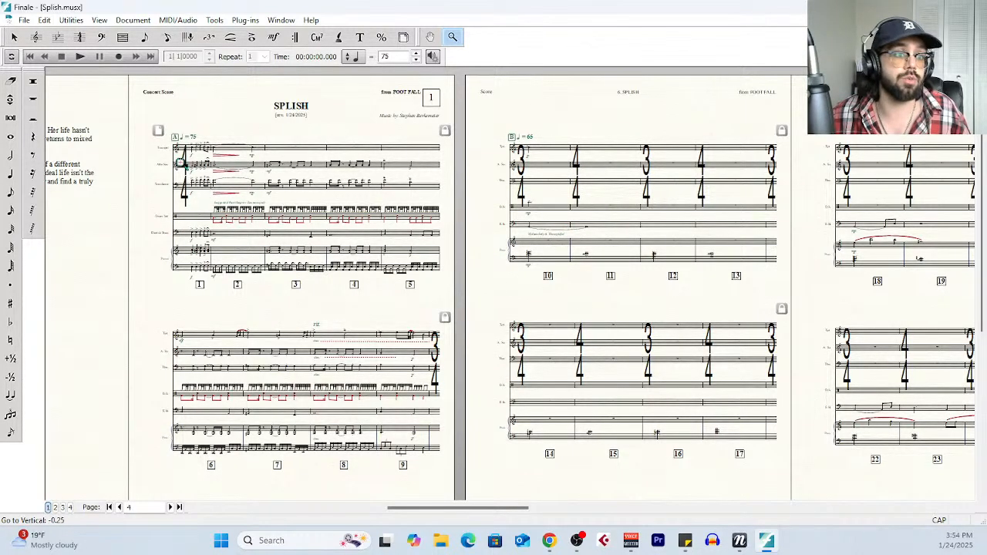
Magnify the opening system of the Splish score to show its trumpet, saxophone, trombone and drum staves
click(202, 191)
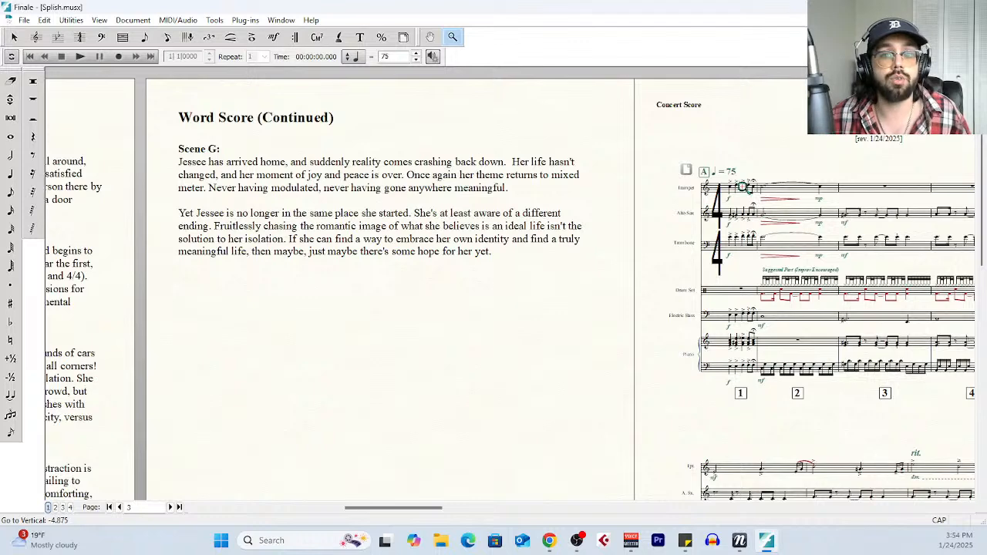
click(637, 202)
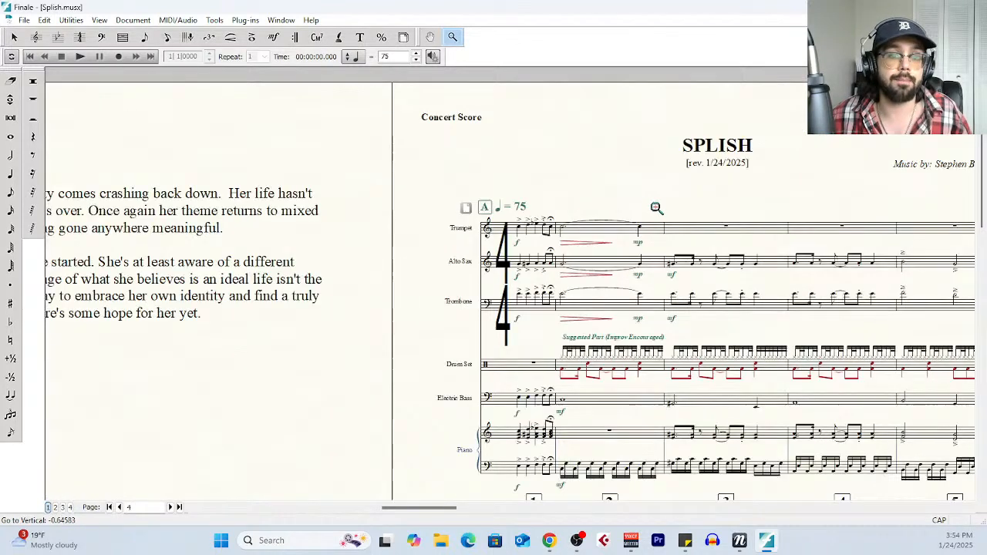
click(526, 251)
scroll(527, 272, right, 10)
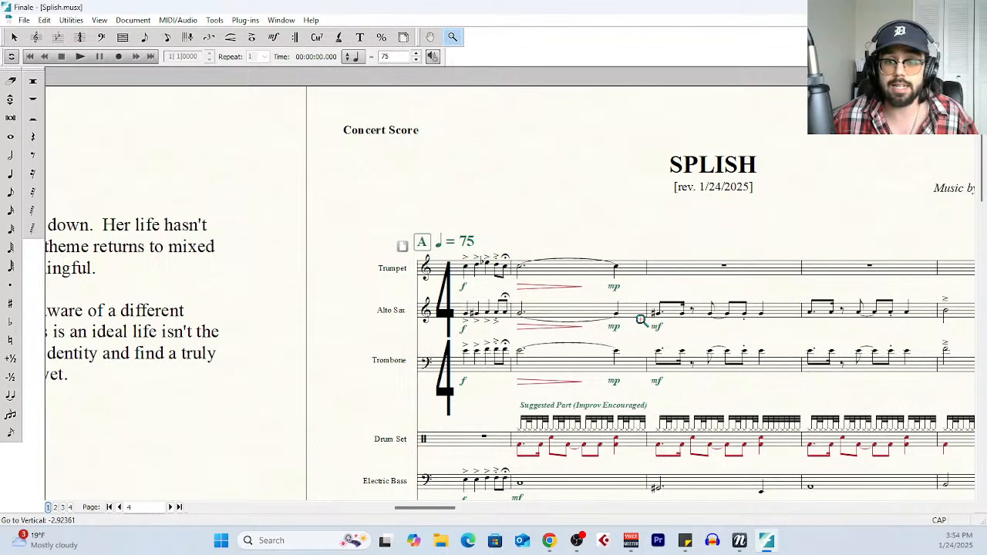
Compare the template's woodwind, brass, choir and string instruments with the band score's staves, ending at the score's opening system
click(739, 540)
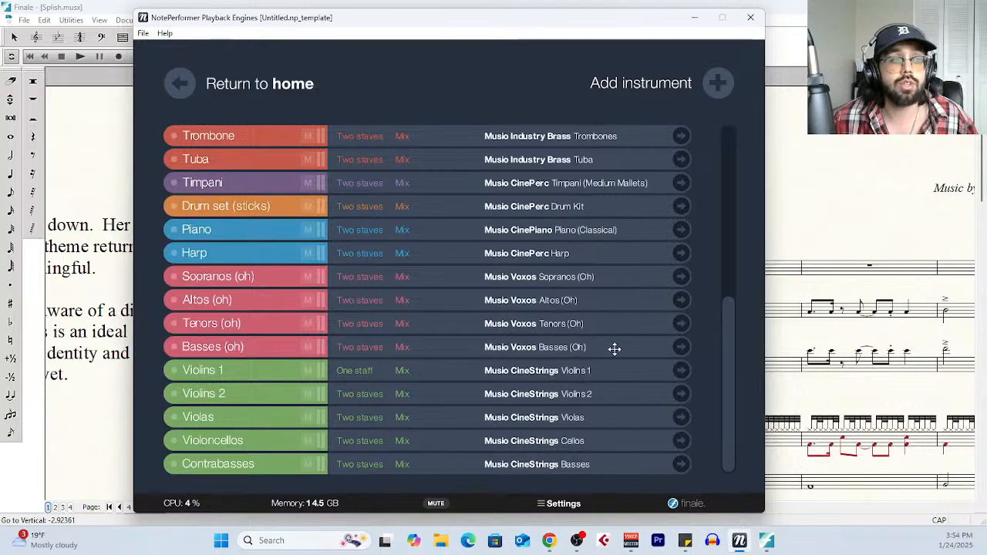
scroll(615, 348, up, 10)
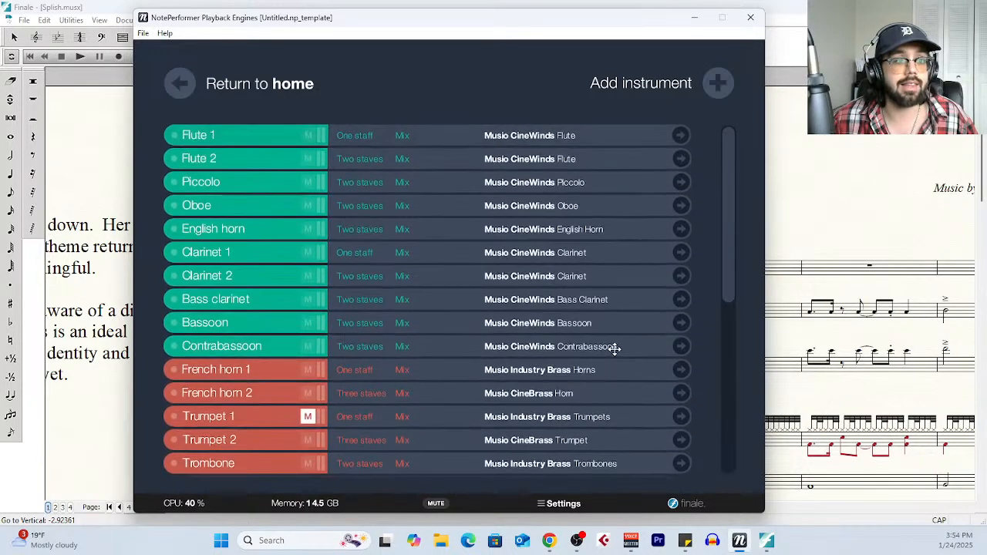
scroll(615, 349, down, 10)
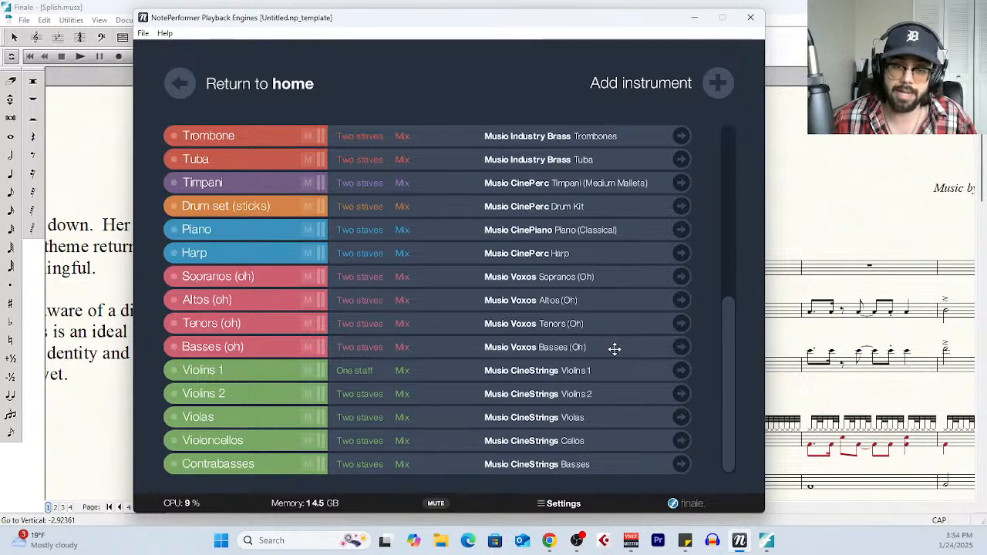
scroll(615, 348, up, 10)
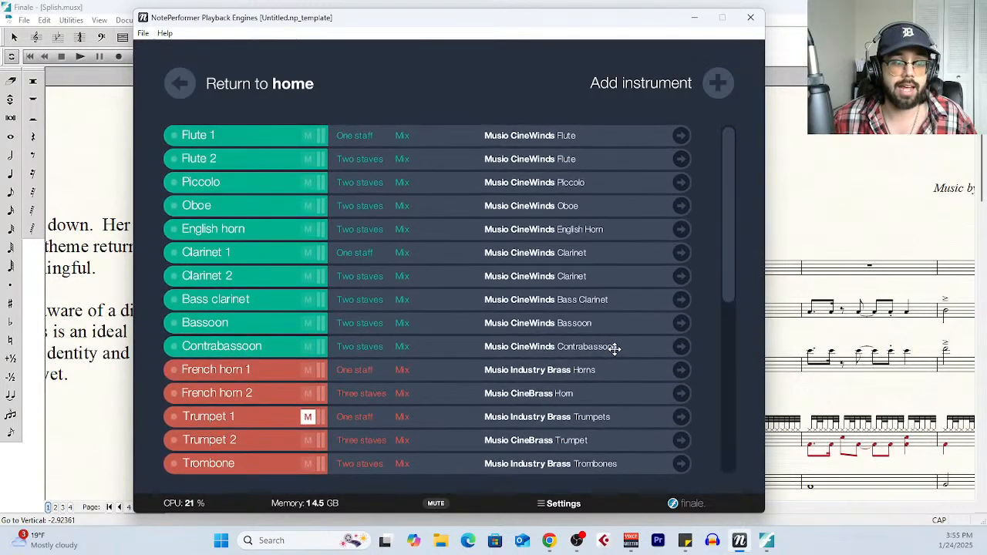
click(698, 20)
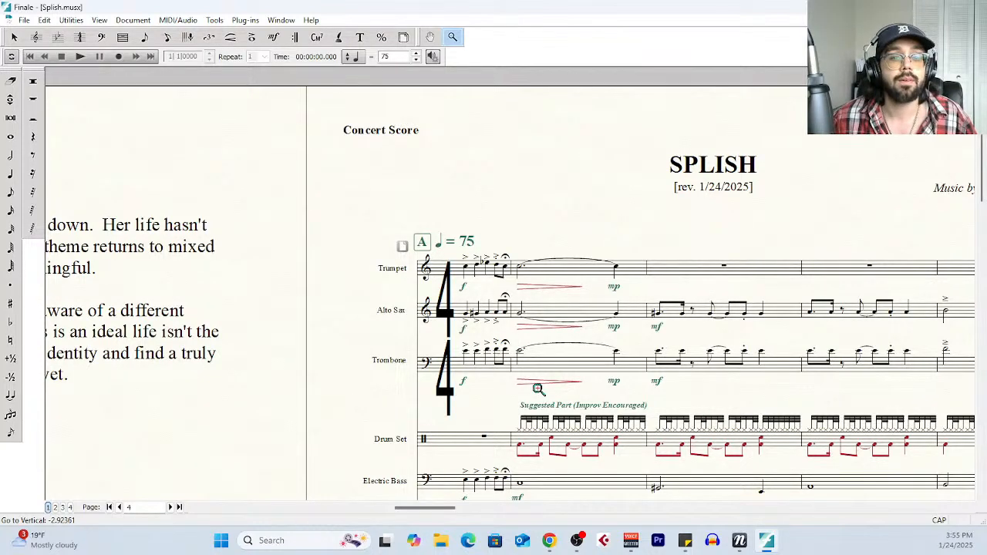
scroll(538, 389, down, 3)
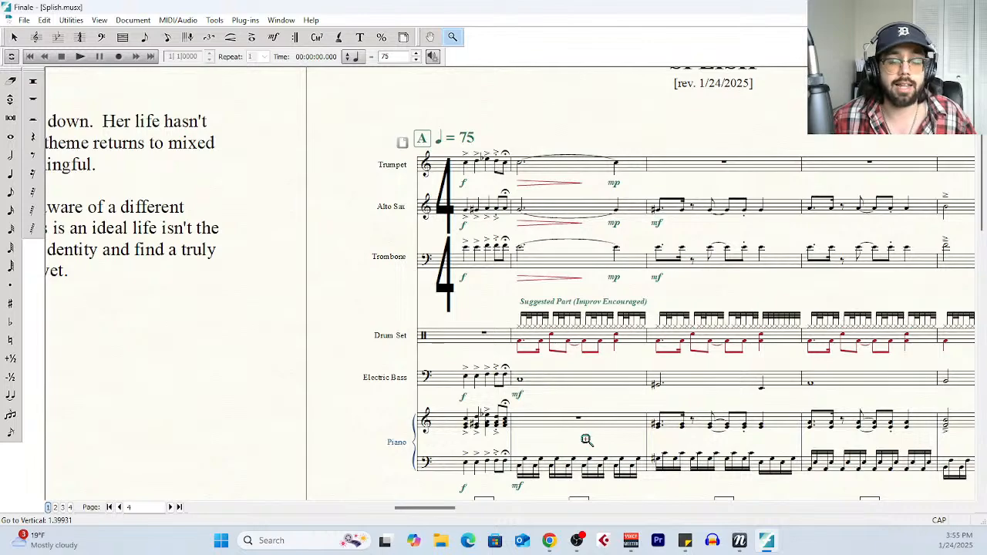
Review the NotePerformer Playback Engines template's instruments from Flute 1 to Contrabasses against the Splish score's opening staves
scroll(589, 424, down, 2)
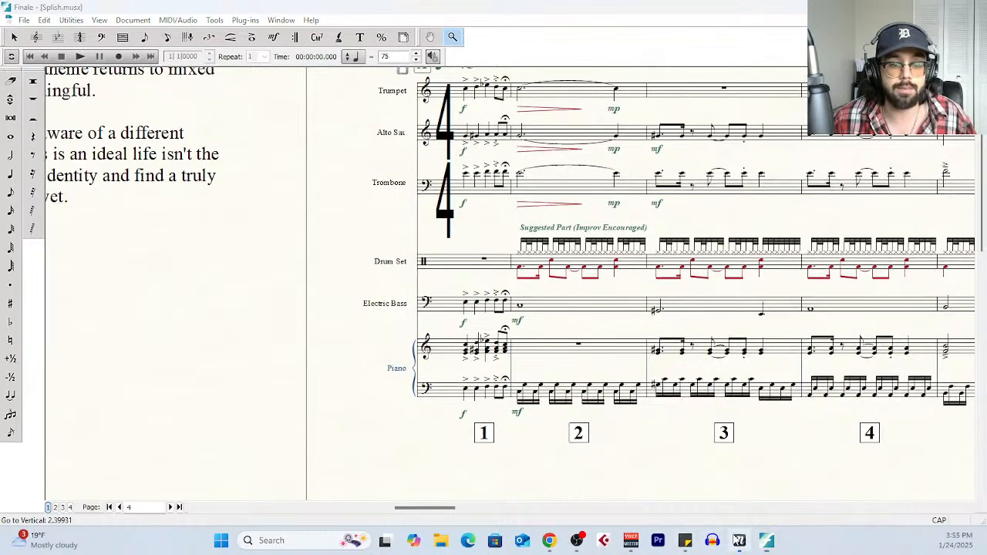
click(739, 540)
scroll(501, 372, down, 10)
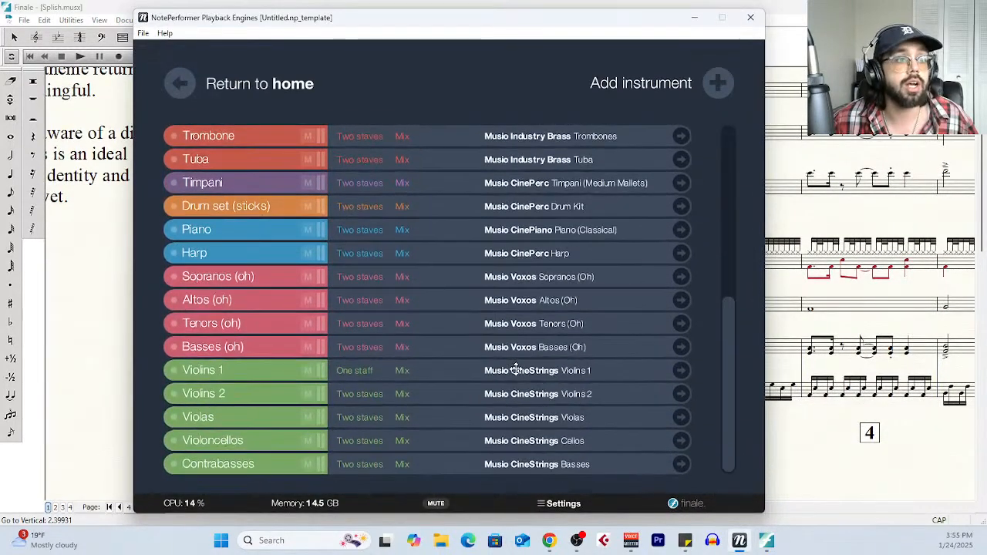
scroll(516, 370, up, 10)
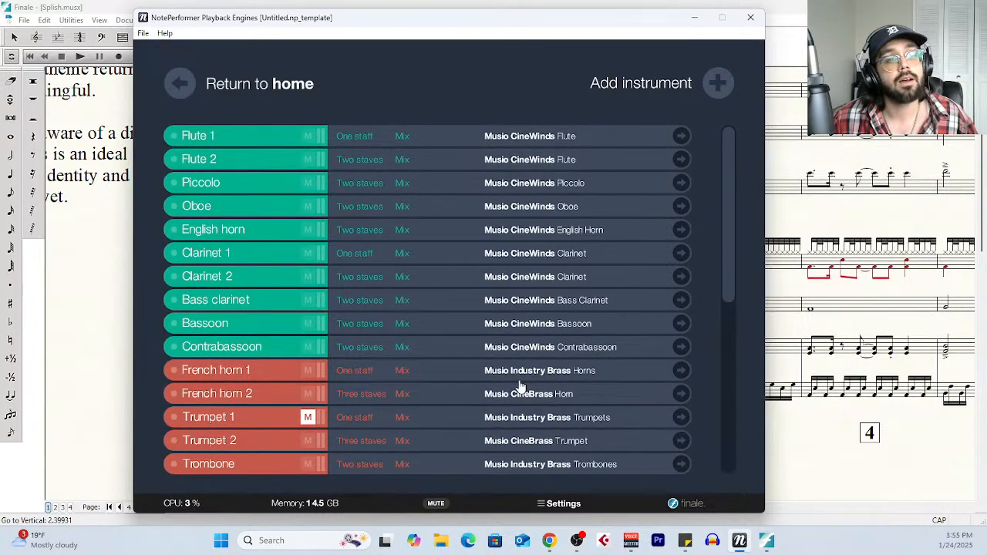
scroll(519, 386, down, 6)
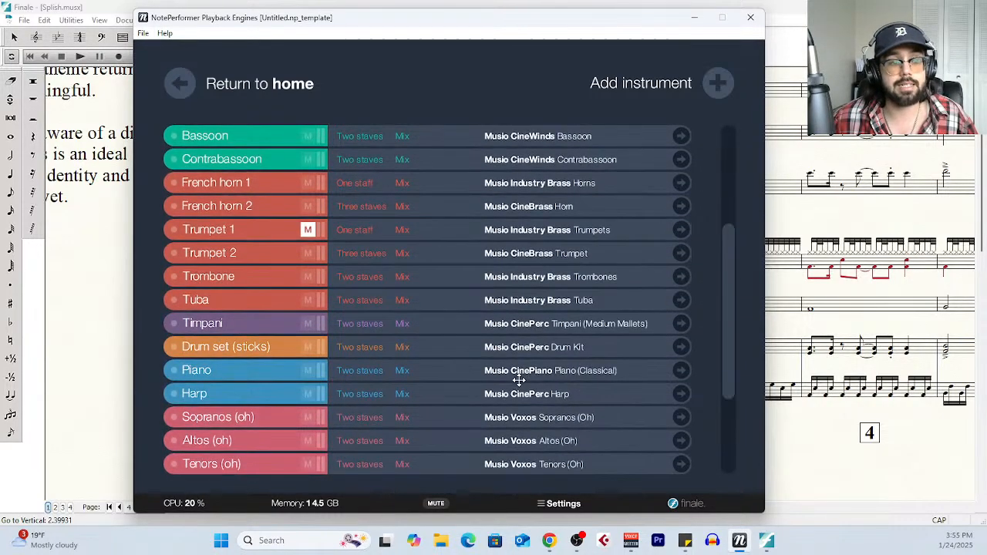
scroll(519, 380, down, 3)
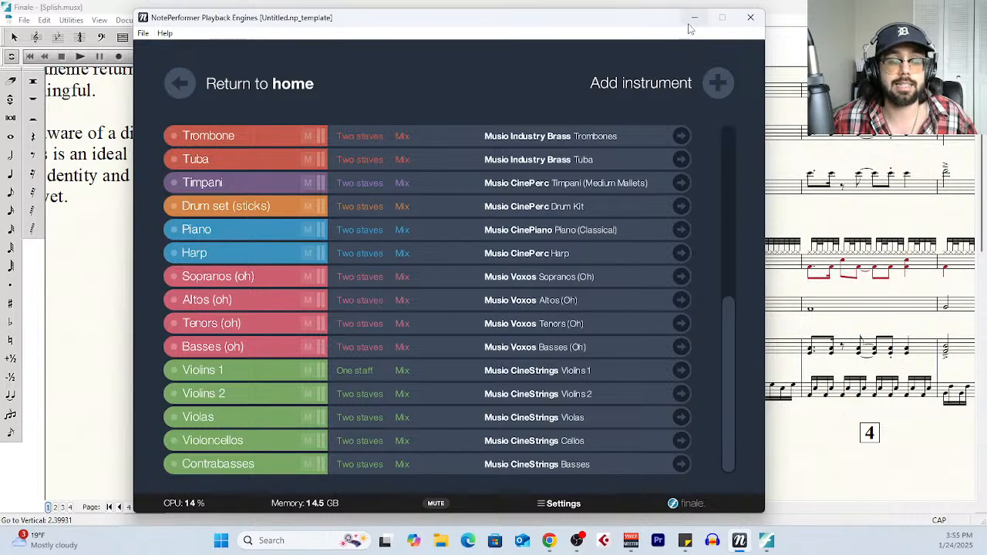
scroll(555, 385, up, 3)
scroll(547, 395, up, 2)
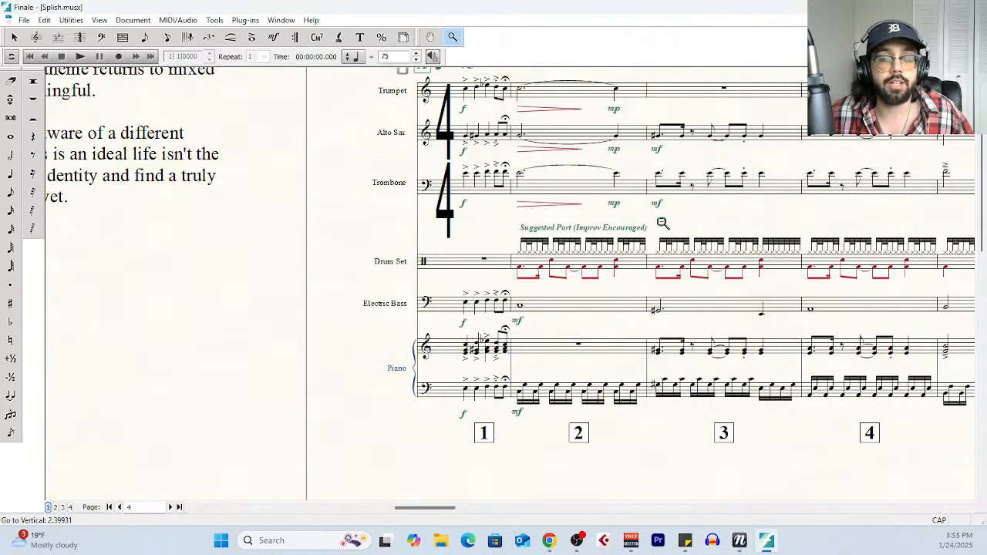
Zoom out from the Splish score's opening system and look through its pages to the final measures
scroll(668, 354, up, 5)
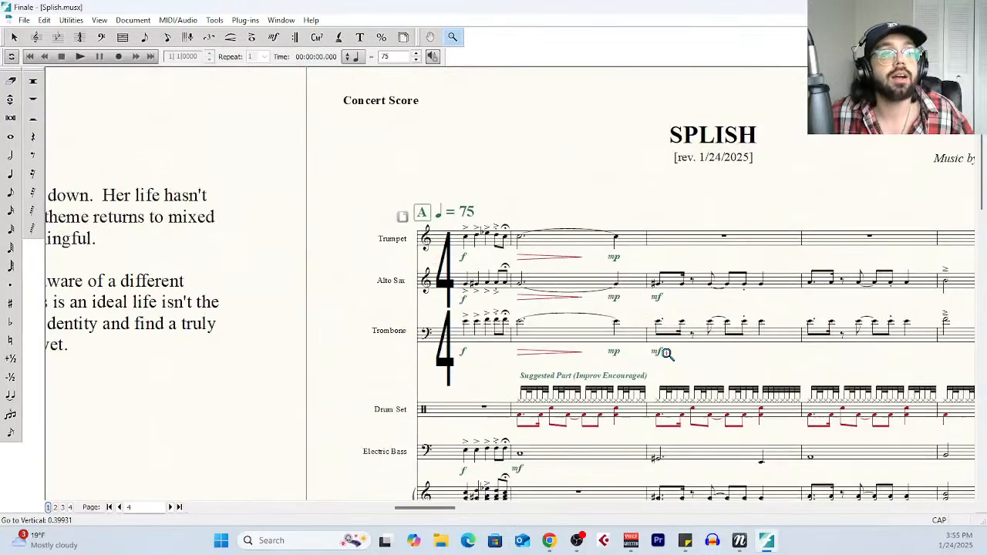
scroll(668, 354, down, 4)
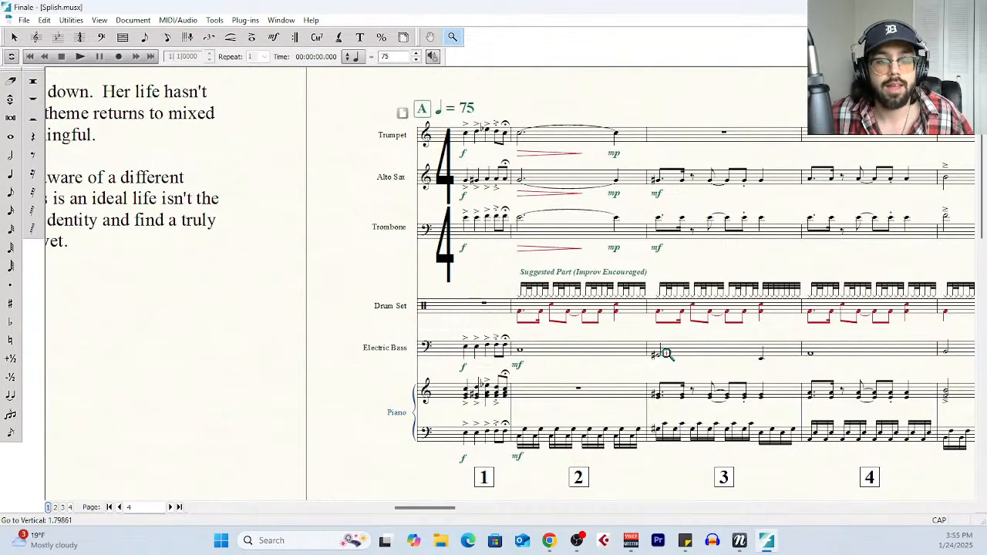
ctrl+click(562, 323)
ctrl+click(563, 324)
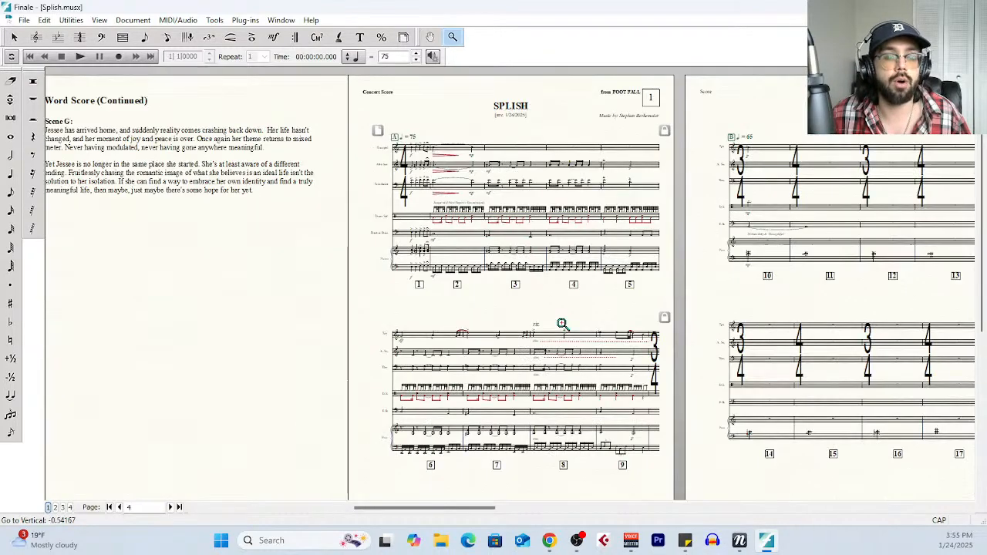
scroll(563, 323, right, 15)
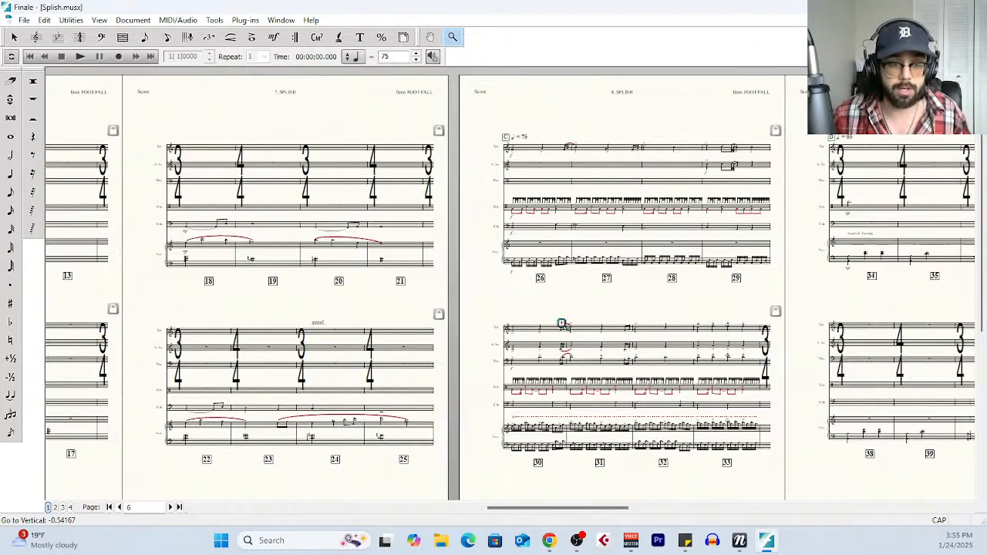
scroll(562, 323, right, 15)
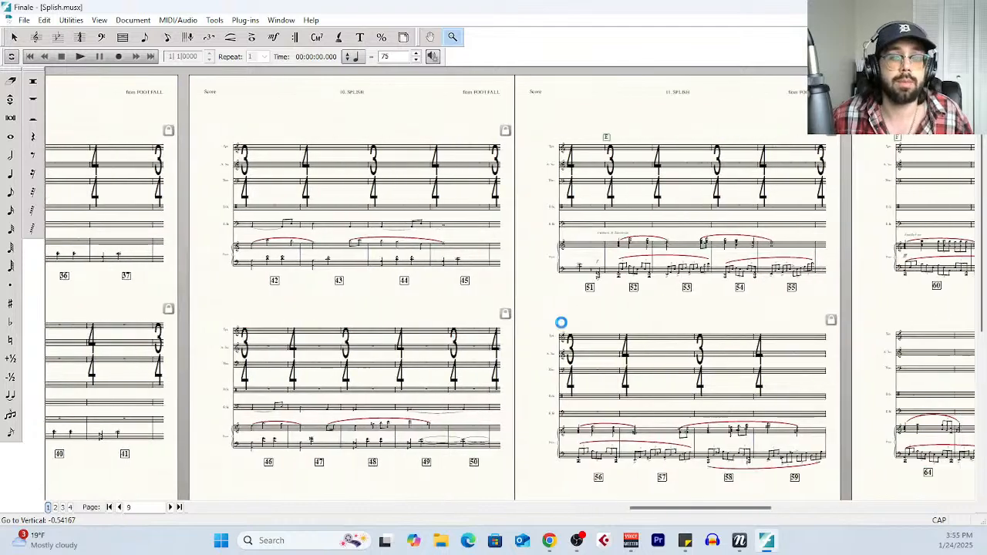
scroll(562, 323, right, 15)
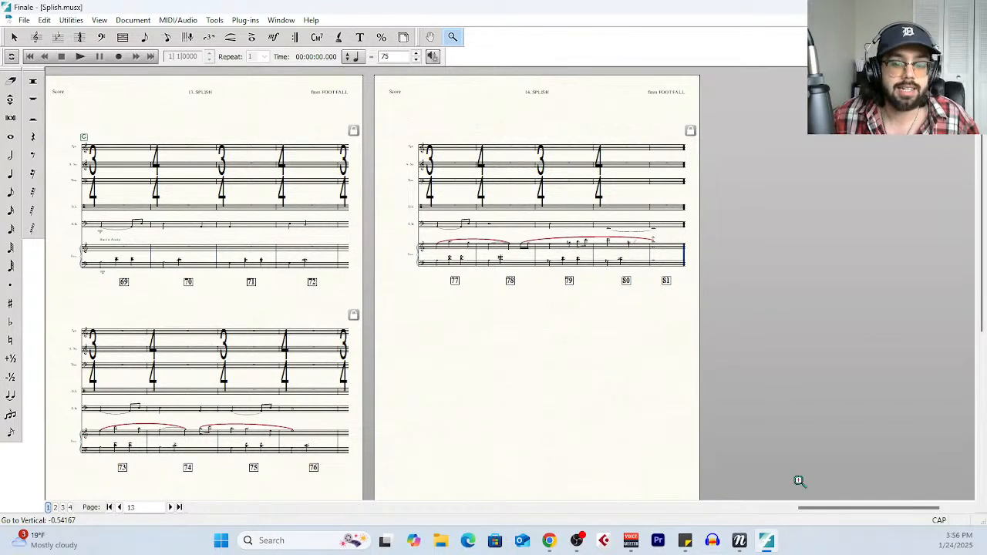
Go back to the Splish score pages with rehearsal marks C and D
drag(803, 508, 568, 493)
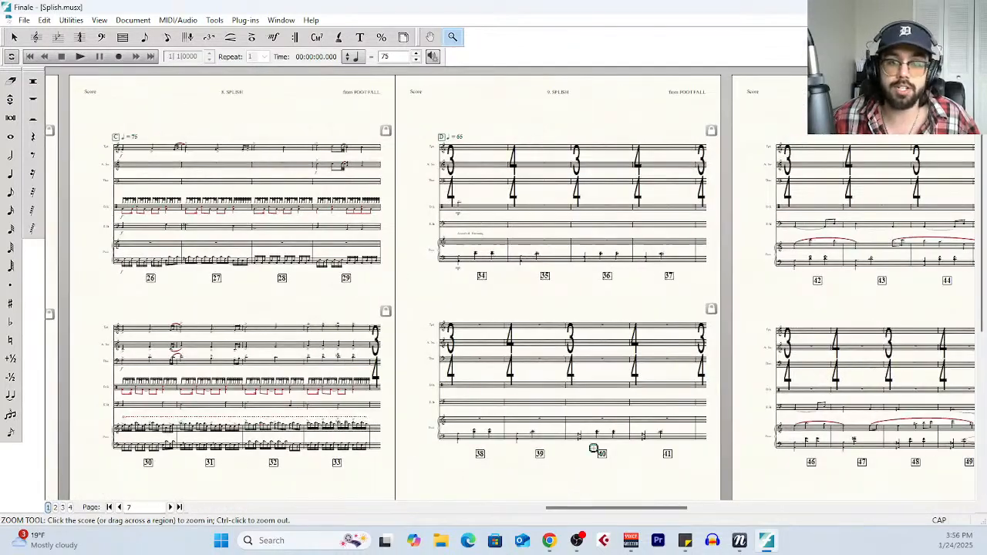
scroll(578, 410, down, 1)
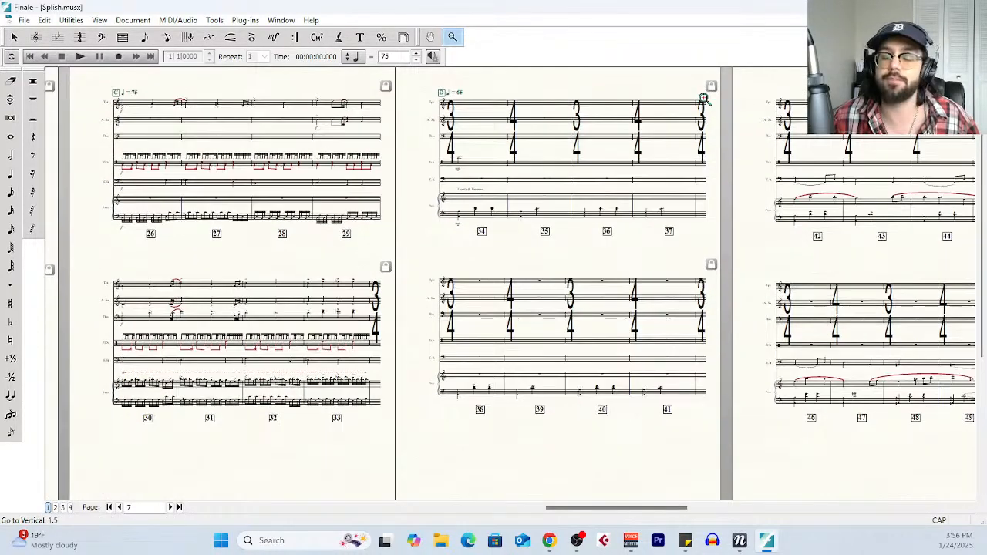
scroll(666, 325, up, 1)
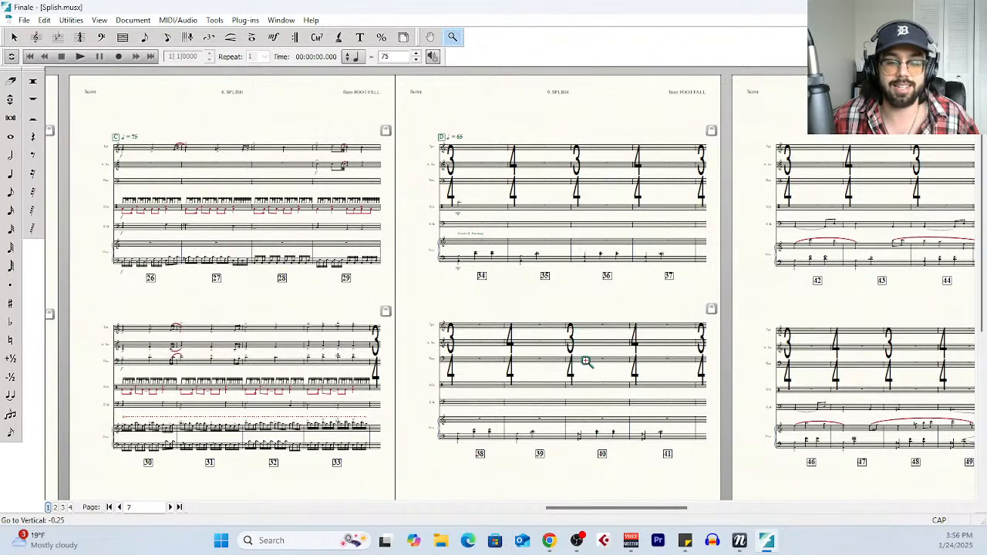
Switch to NotePerformer Playback Engines, skim the template's instrument list once more and minimize its window
click(739, 540)
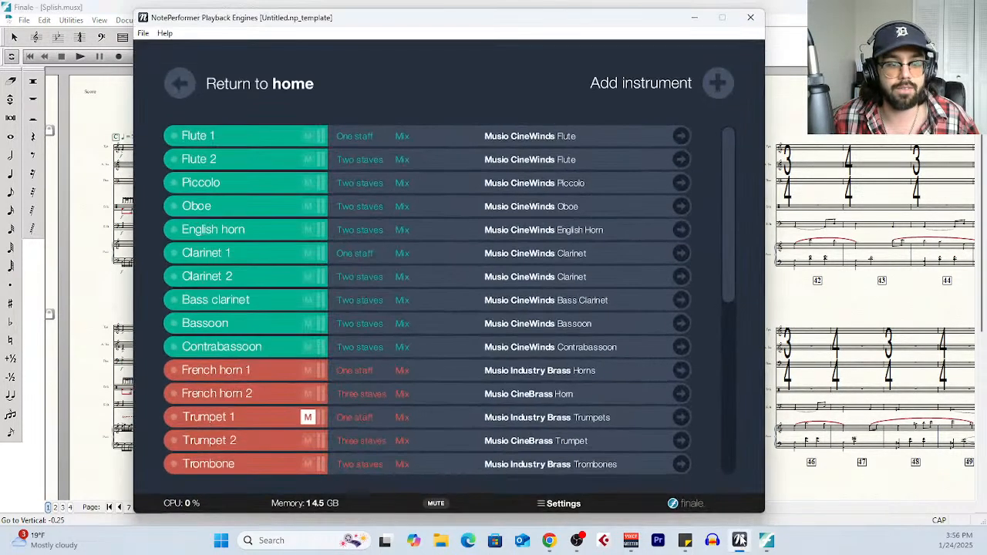
scroll(463, 308, down, 3)
scroll(452, 327, down, 3)
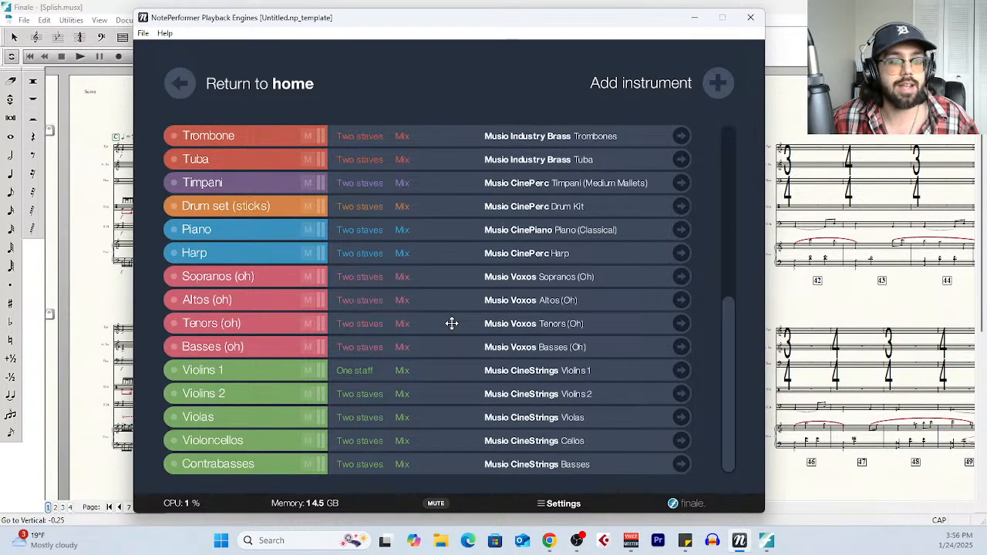
scroll(452, 323, up, 10)
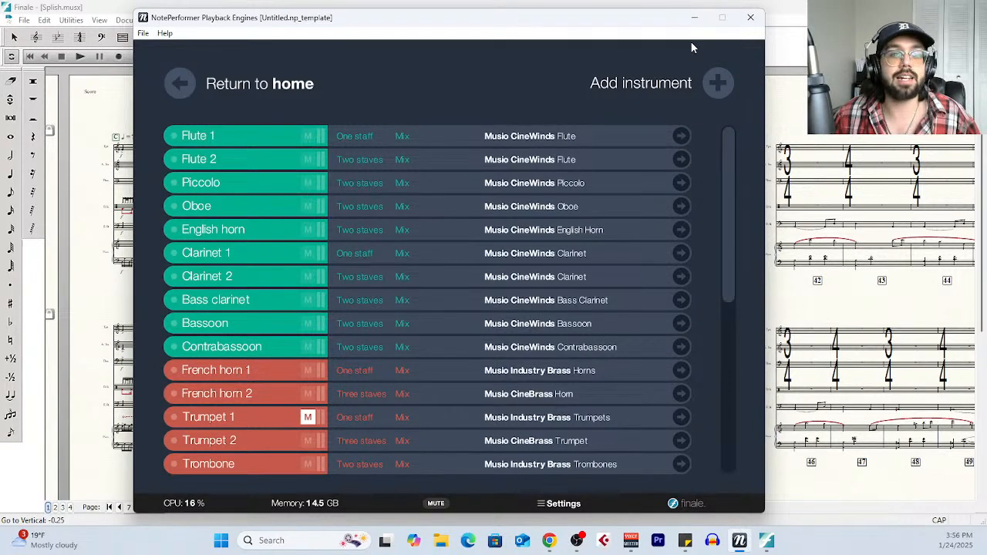
click(695, 17)
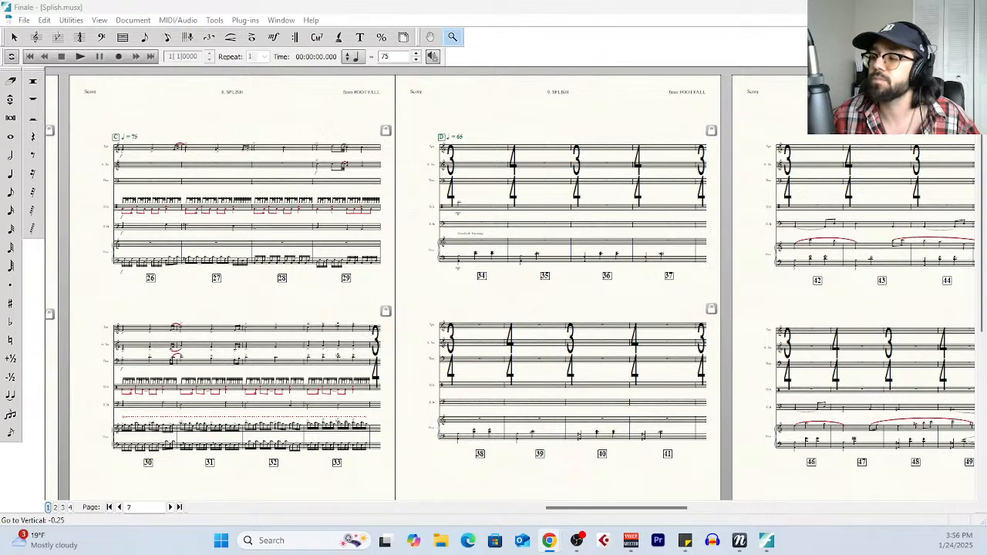
Switch to Chrome, fit its window to the screen and look over the Musio home page
click(549, 540)
drag(849, 23, 661, 23)
click(661, 22)
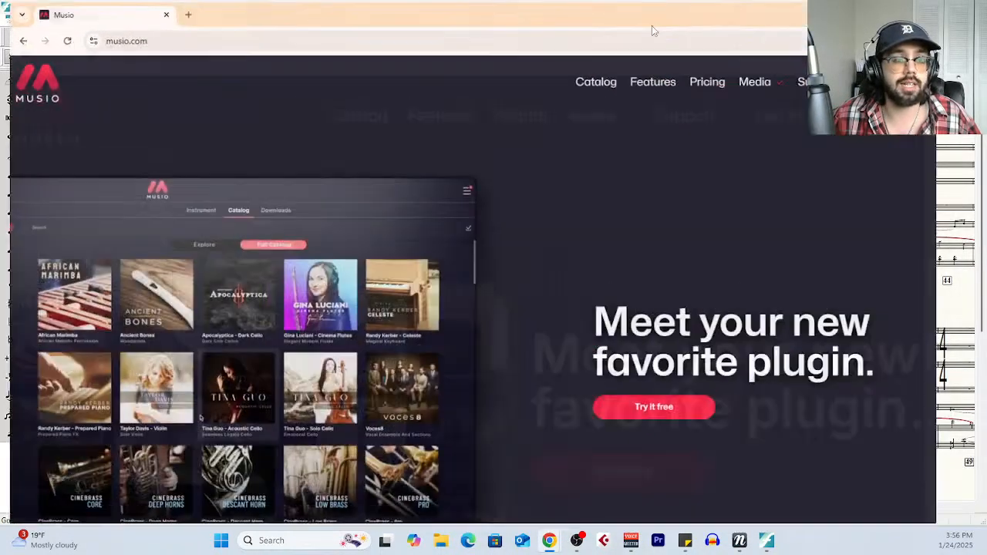
scroll(682, 271, down, 10)
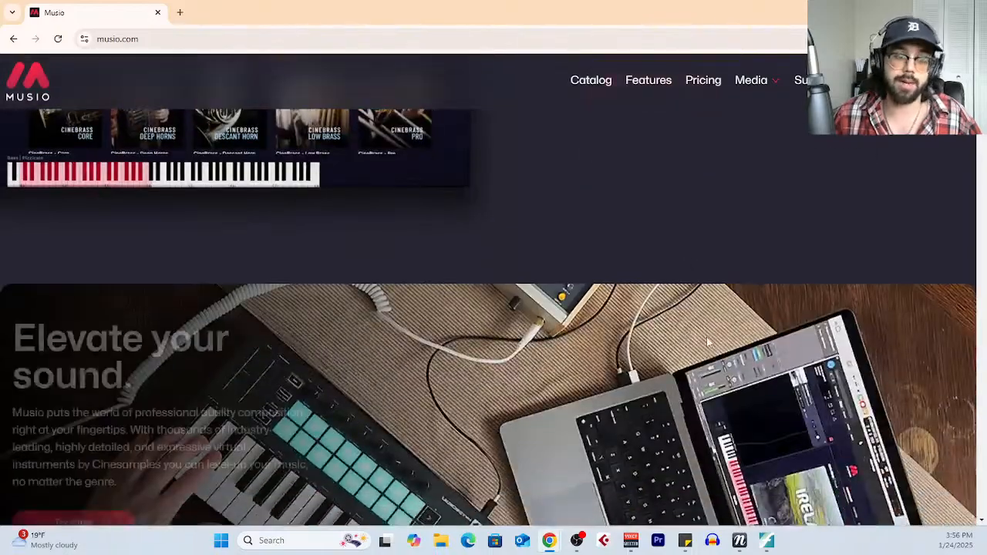
scroll(708, 342, down, 8)
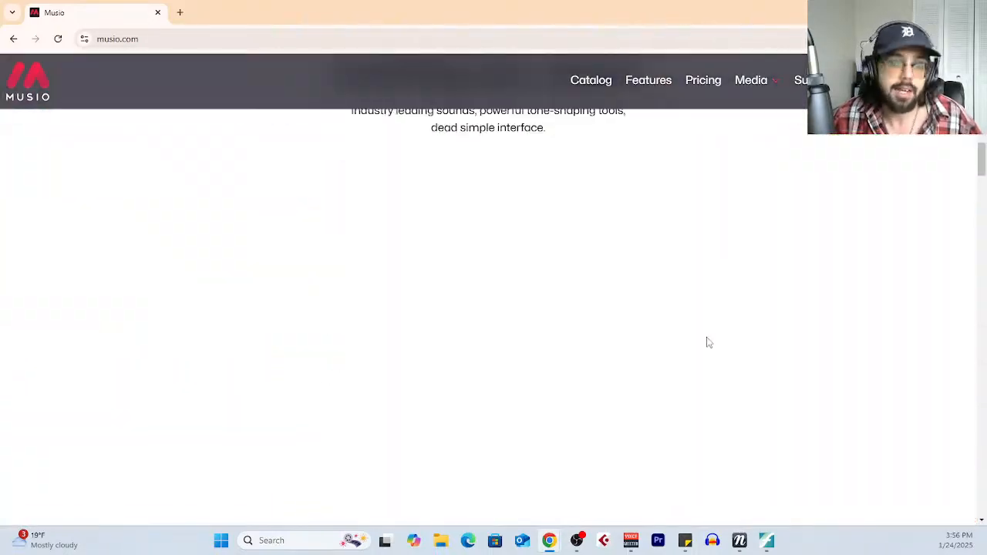
scroll(708, 341, up, 18)
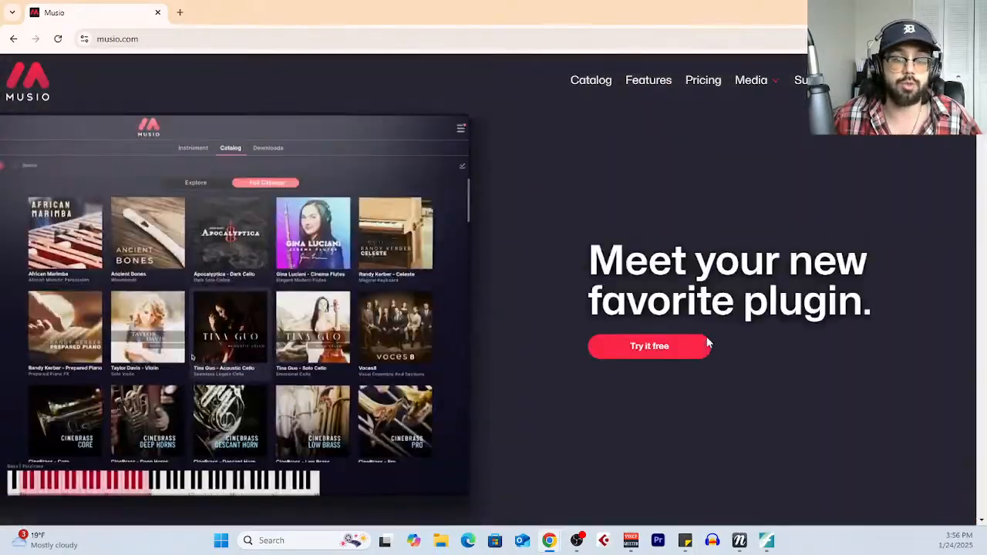
Open Musio's pricing page and compare the Musio 1, Annual Subscription and Education plans
click(710, 80)
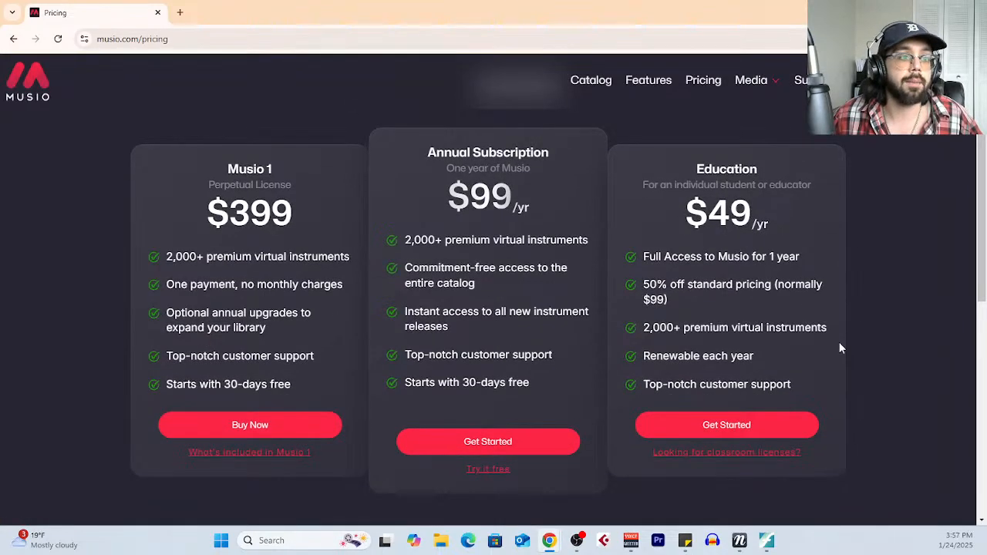
scroll(764, 332, down, 1)
scroll(765, 333, up, 1)
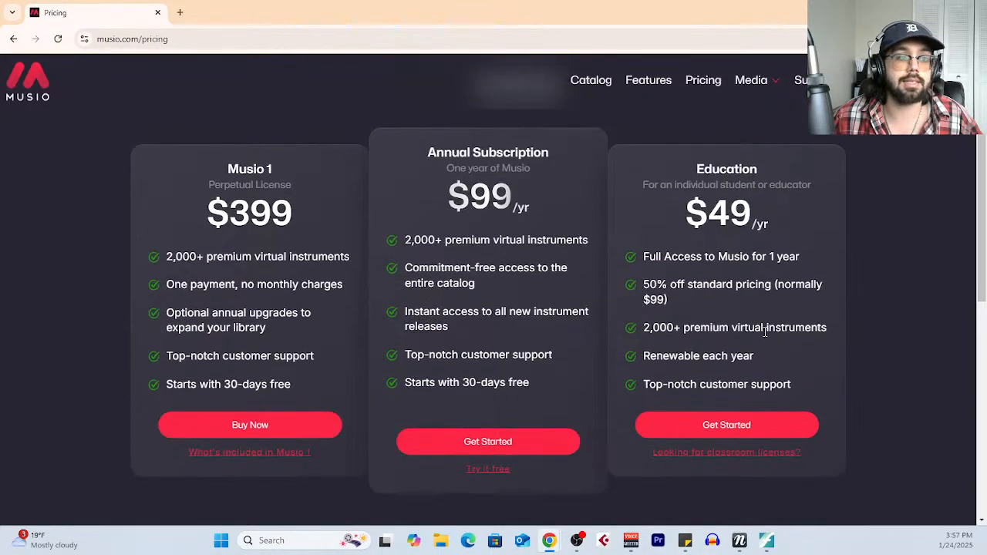
scroll(764, 355, up, 4)
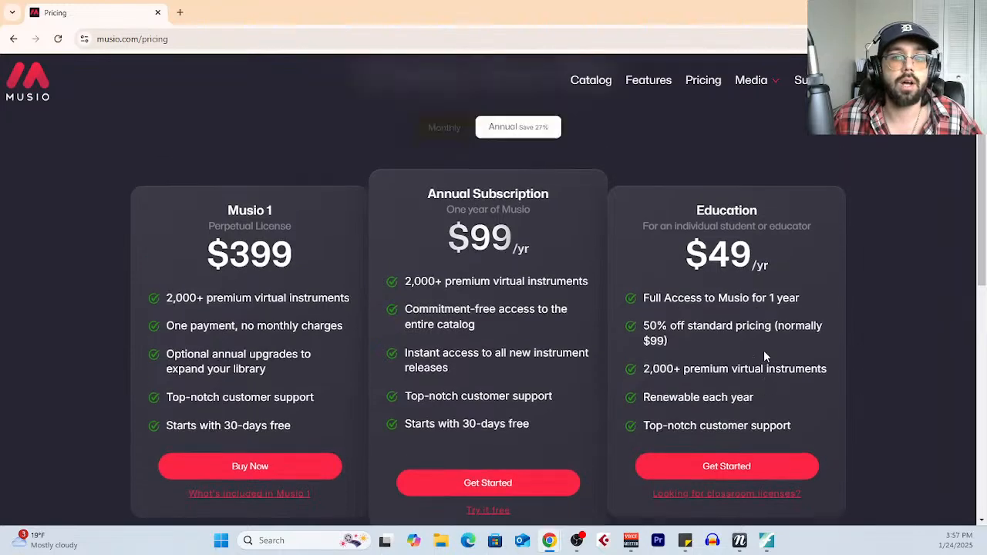
scroll(452, 355, down, 4)
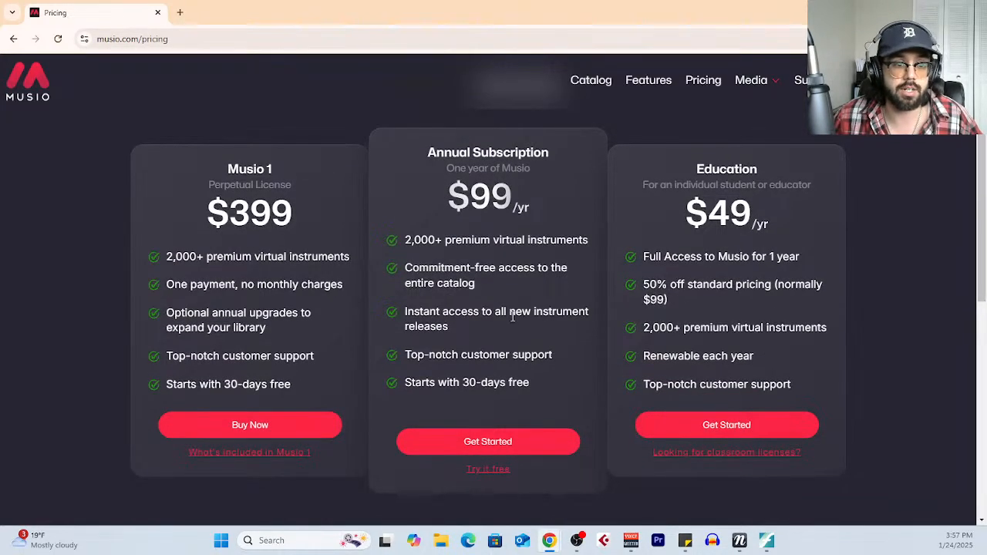
scroll(505, 350, up, 4)
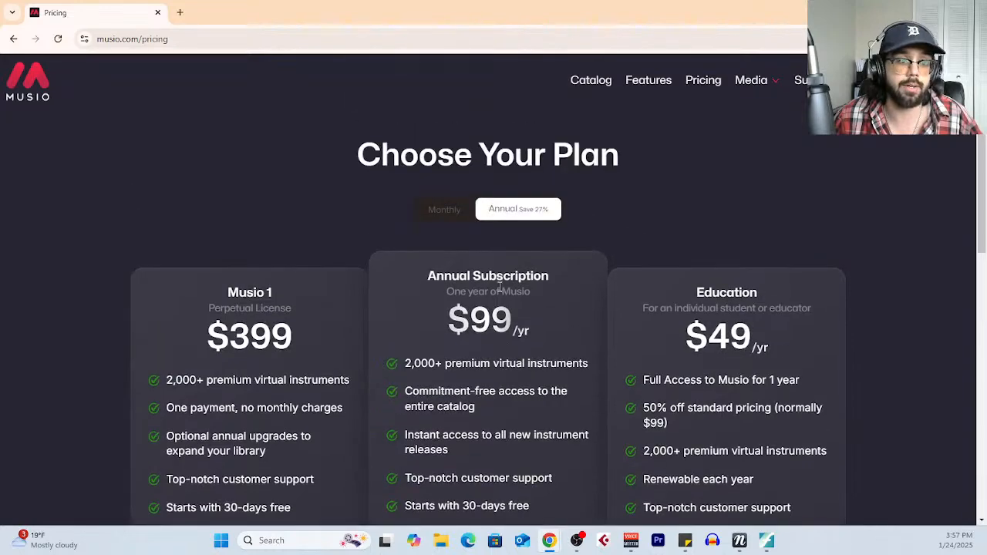
Show the monthly pricing on the Musio plans page and review the Monthly Subscription offer
click(454, 226)
scroll(486, 230, down, 8)
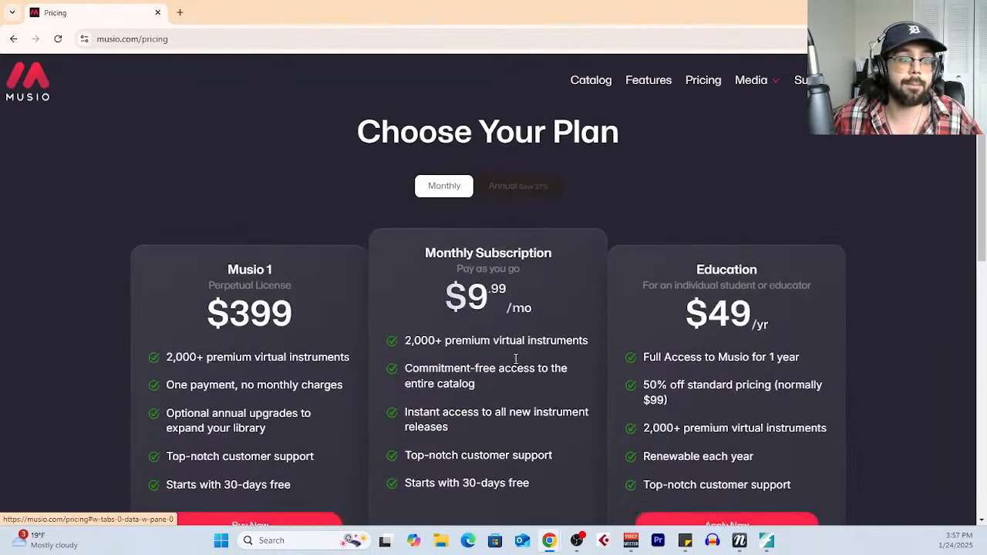
scroll(502, 229, up, 6)
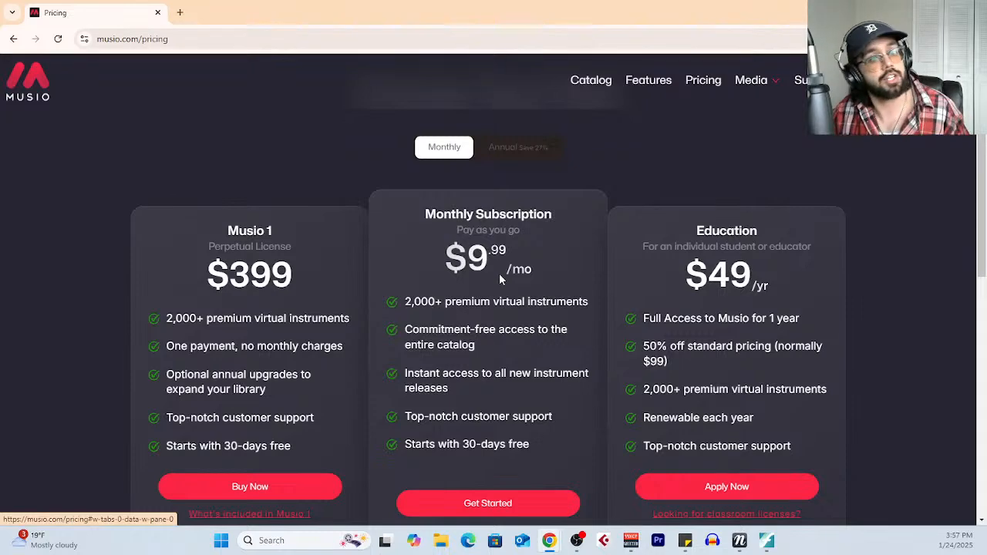
scroll(579, 379, down, 3)
scroll(579, 379, up, 4)
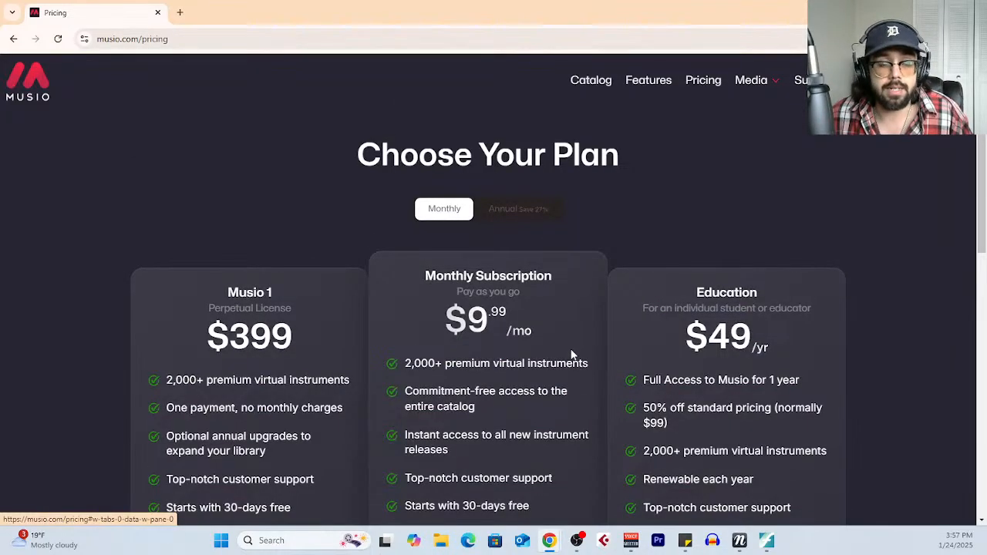
scroll(573, 355, down, 2)
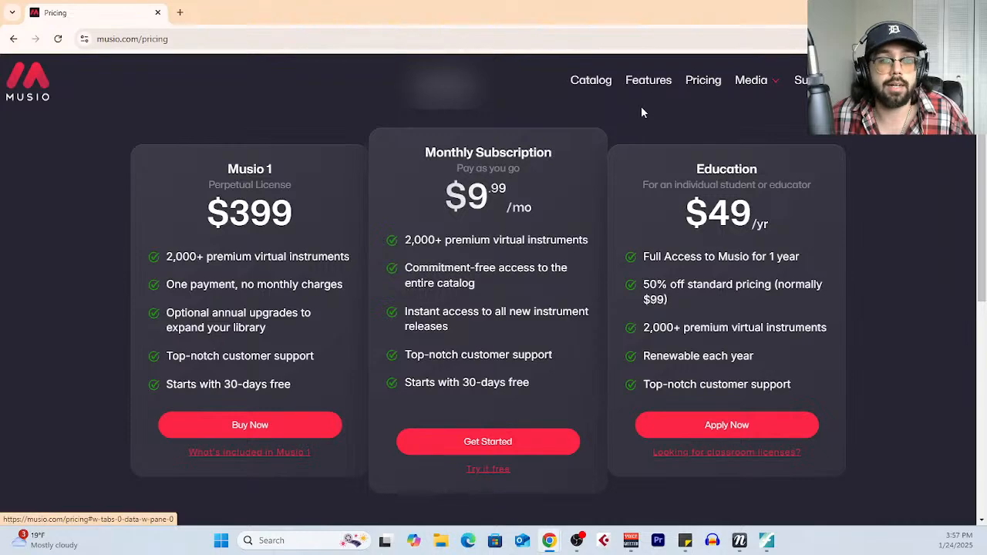
Open the Musio catalog and browse its artist, CineBrass and CinePerc libraries
click(592, 81)
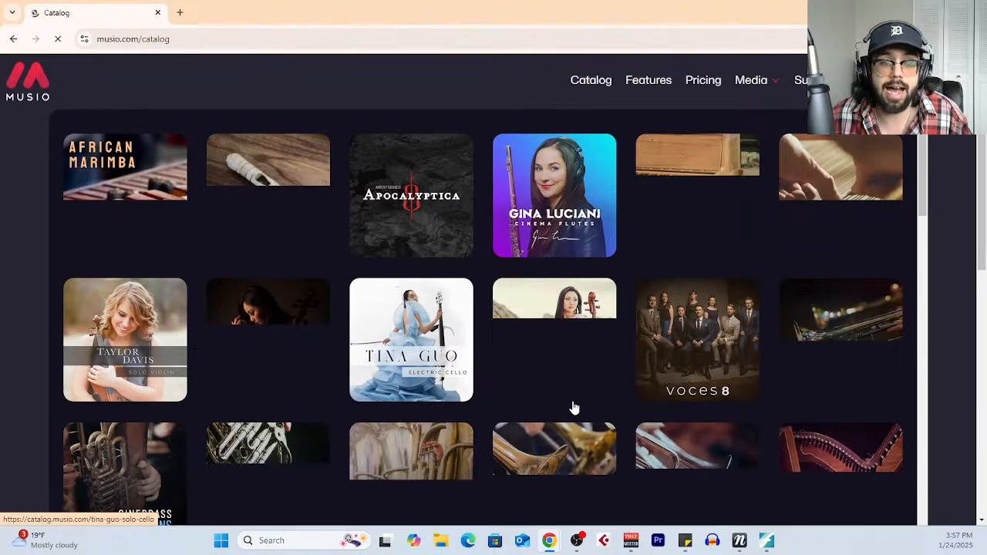
scroll(574, 407, down, 3)
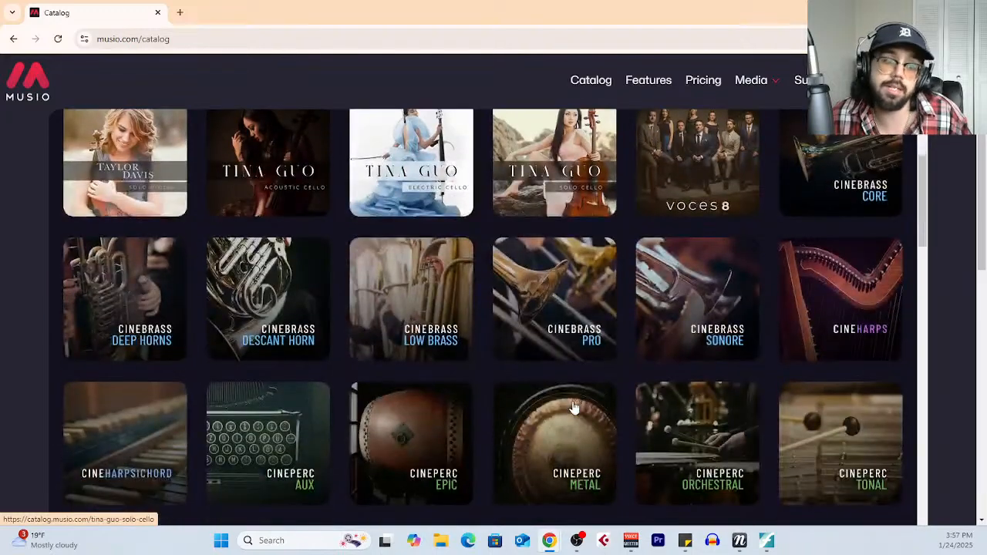
scroll(574, 407, down, 3)
scroll(574, 408, up, 2)
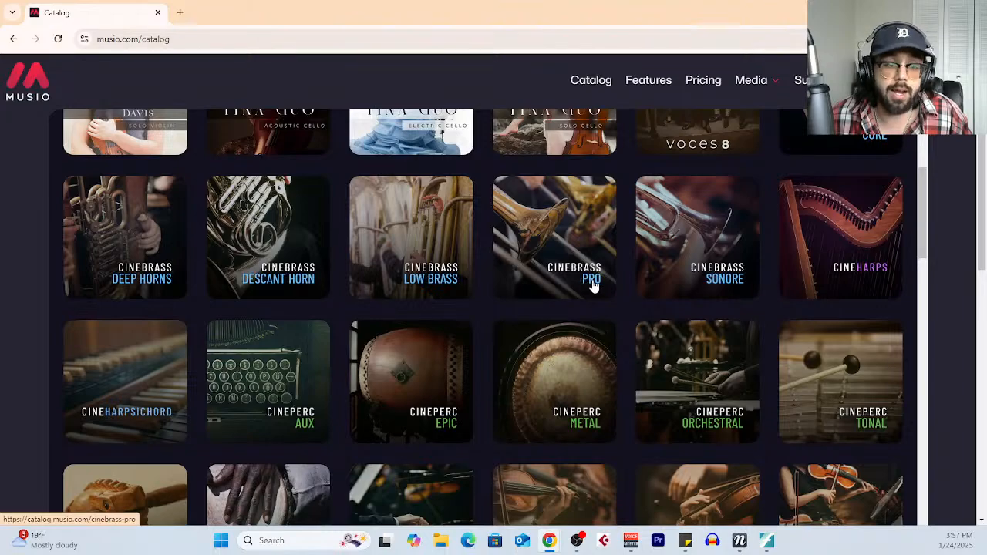
Browse the rest of the Musio catalog, from the CineBrass and CinePerc libraries through drums and pianos to the end of the page
scroll(586, 293, down, 10)
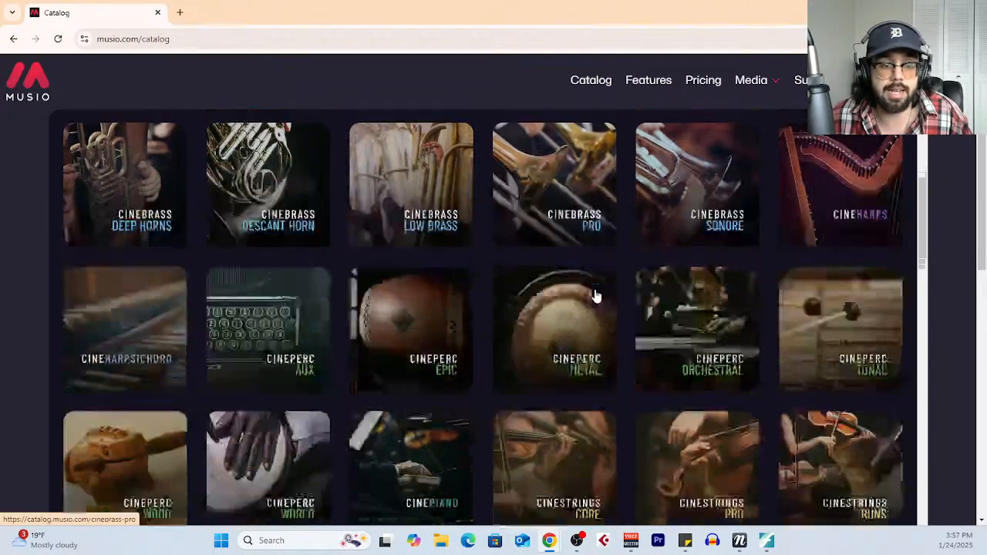
scroll(619, 353, up, 10)
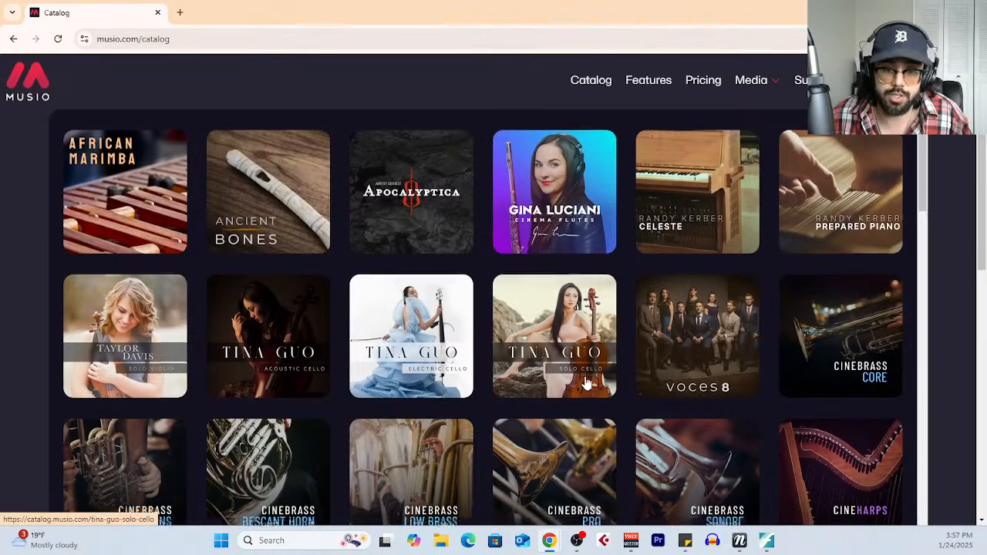
scroll(588, 390, down, 4)
scroll(586, 384, down, 7)
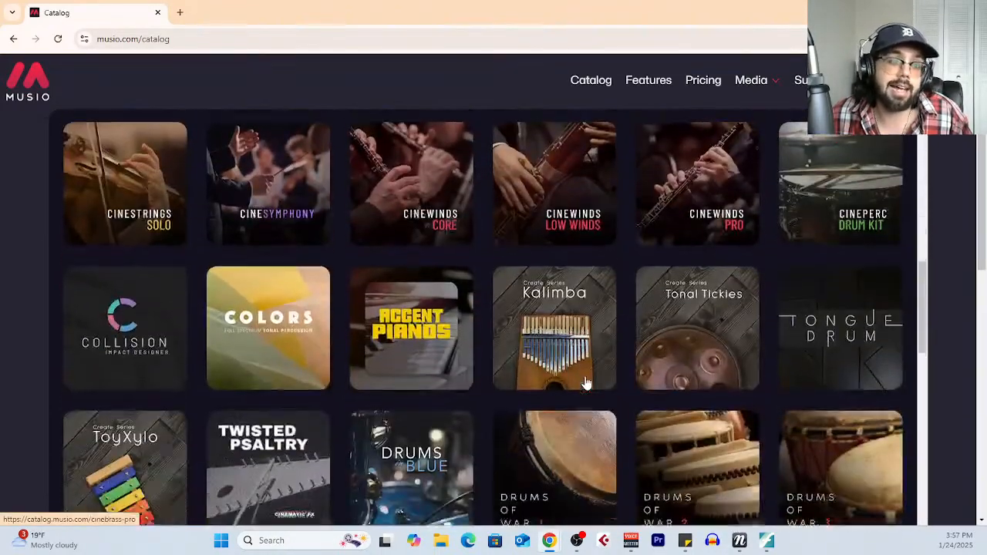
scroll(586, 384, down, 12)
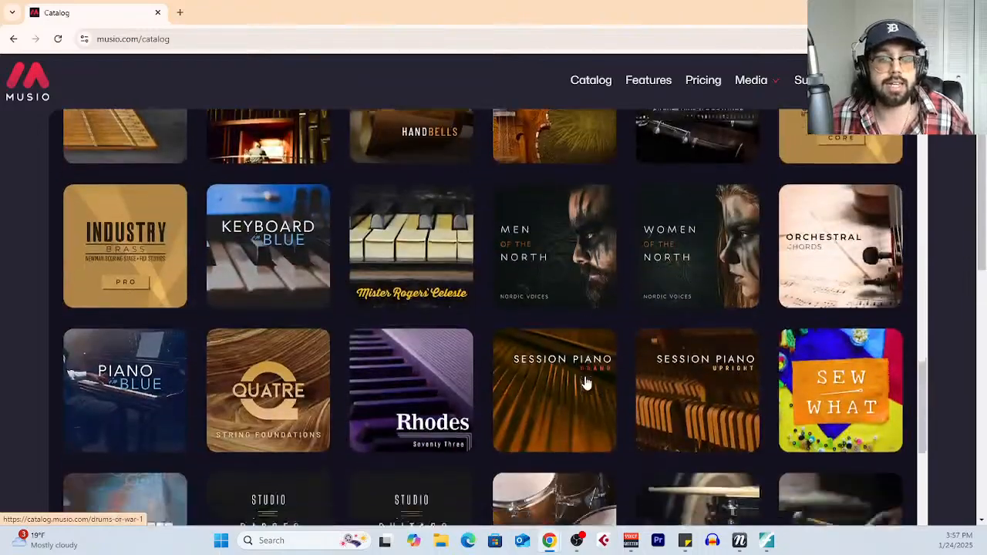
scroll(590, 378, down, 7)
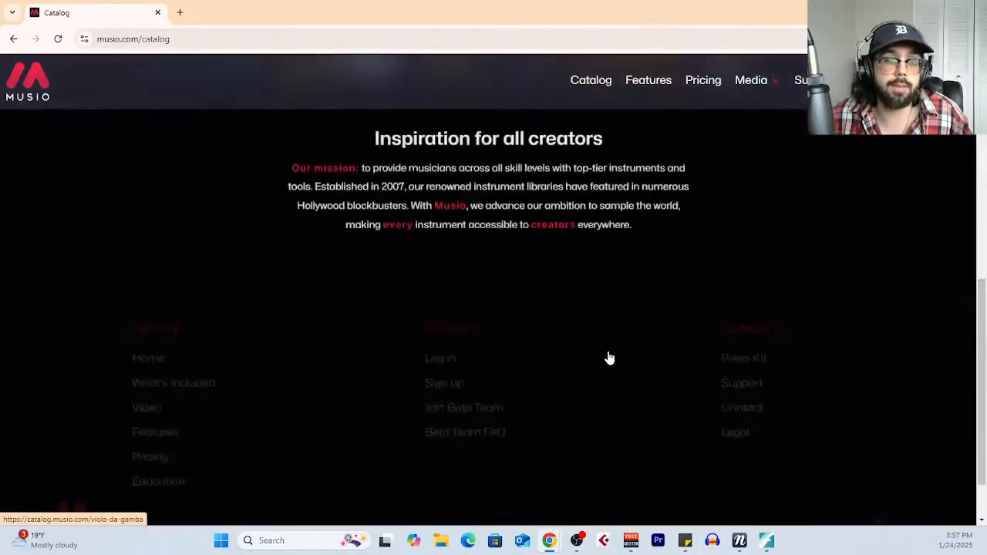
scroll(609, 357, up, 5)
Return to Musio's pricing page, switch the plans to monthly billing and review the Musio 1, Monthly Subscription and Education offers
click(706, 81)
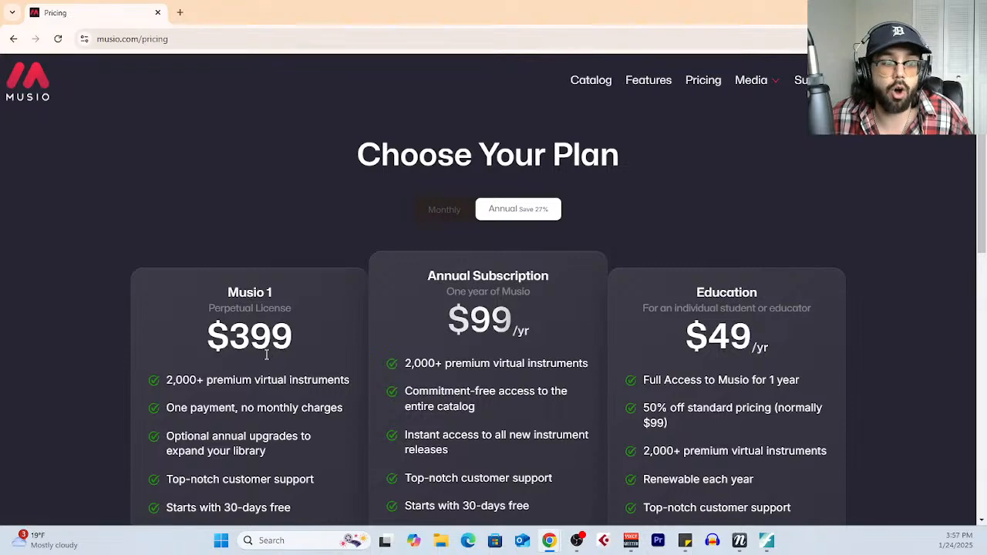
scroll(261, 372, down, 1)
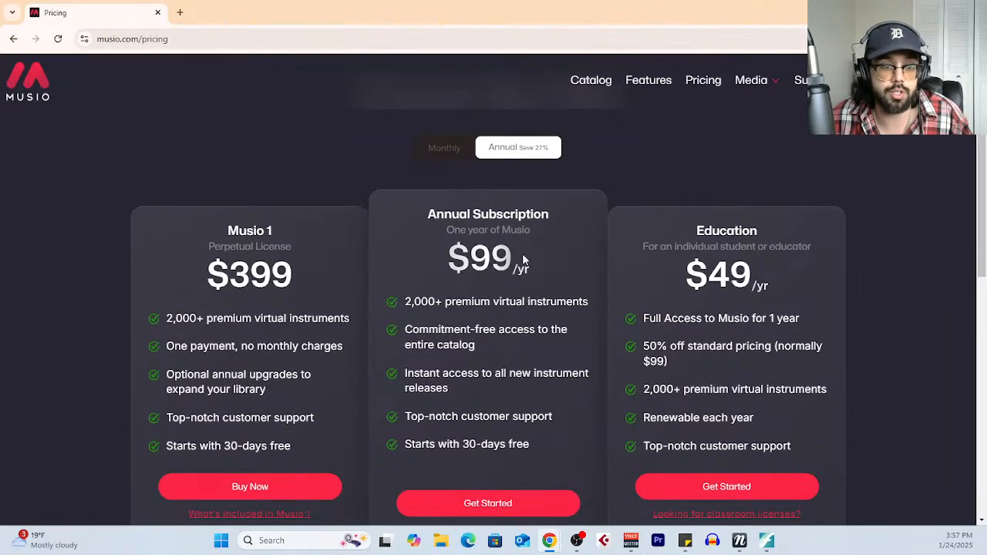
click(444, 150)
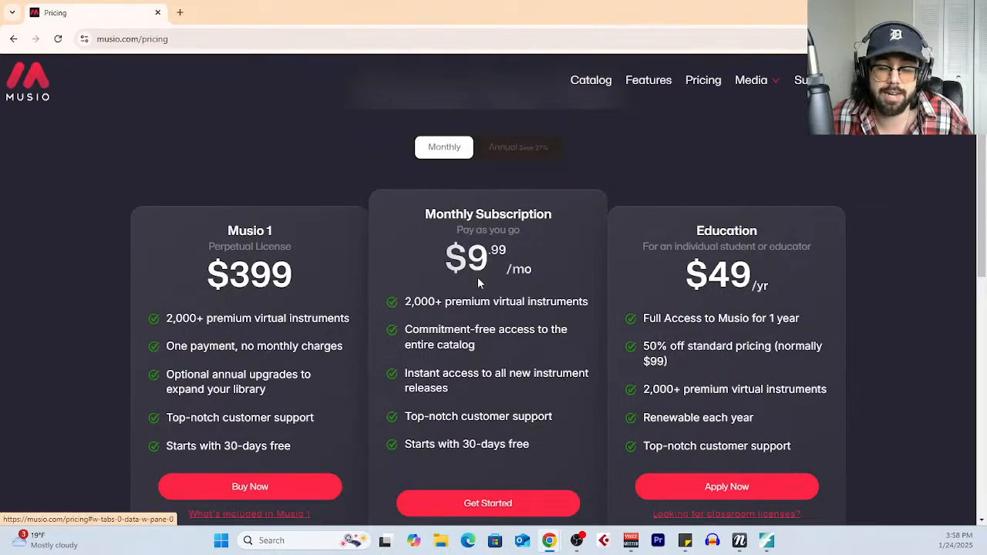
scroll(498, 332, down, 1)
scroll(499, 345, down, 3)
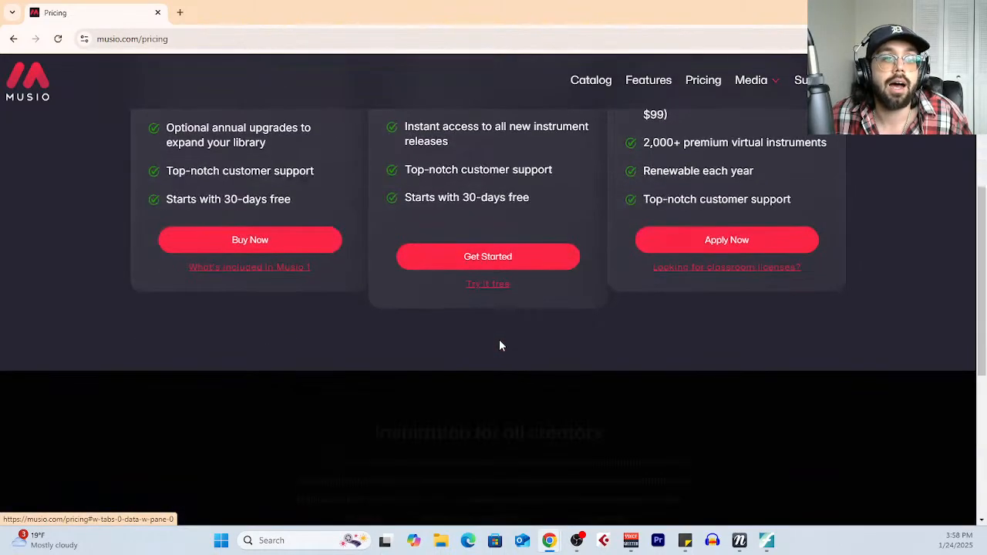
scroll(500, 345, up, 5)
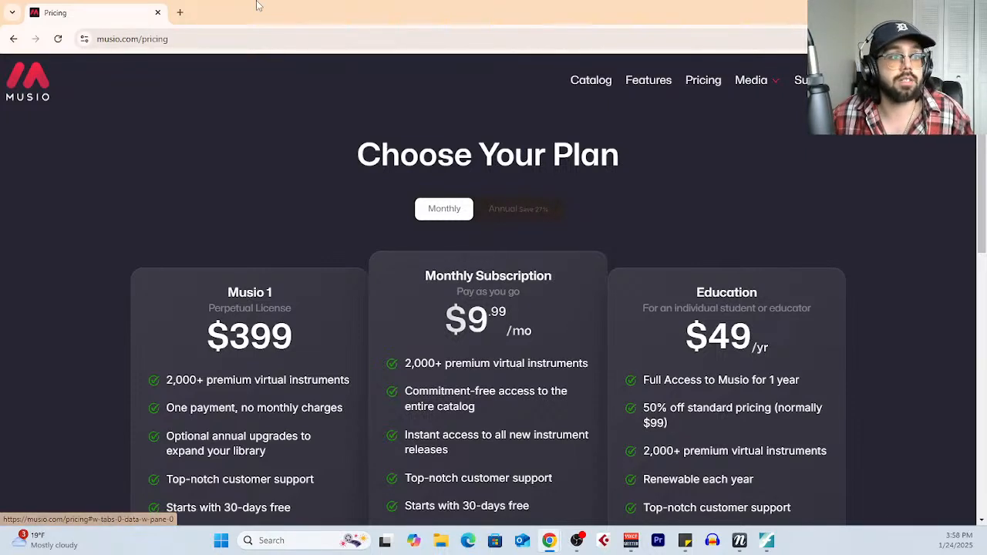
Open the Tabletop Composer website in a new browser tab and look through the available classes on its Academy page
click(180, 12)
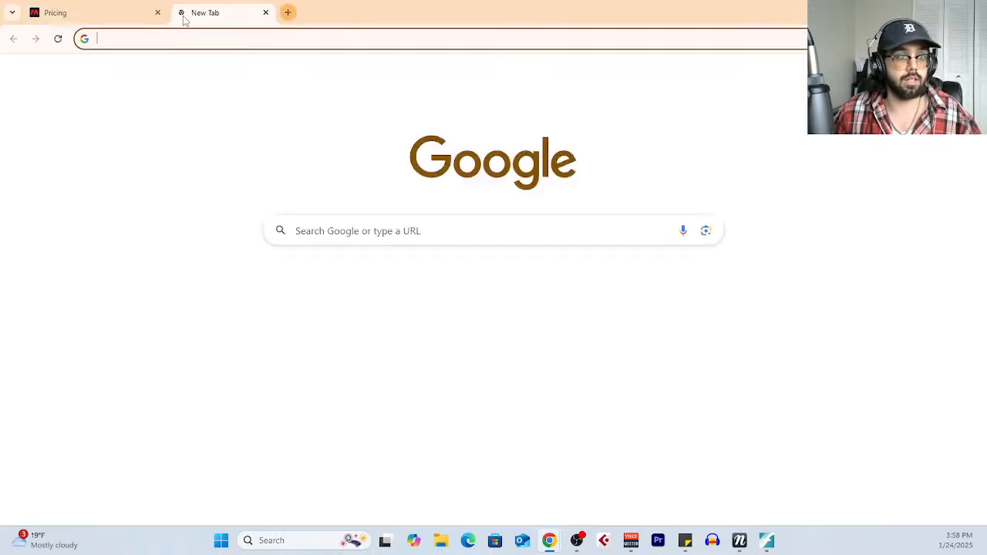
text(tabletopcompose)
key(Return)
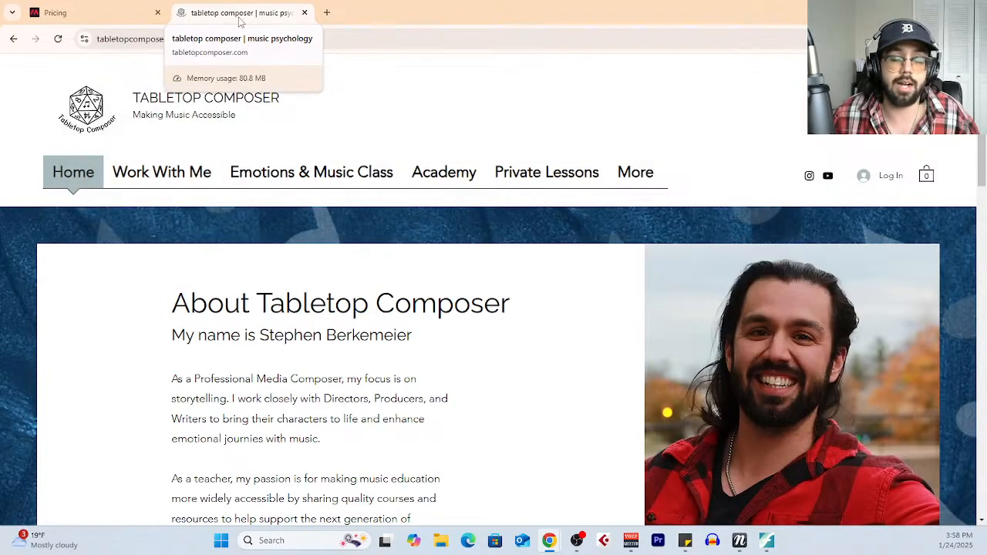
click(480, 180)
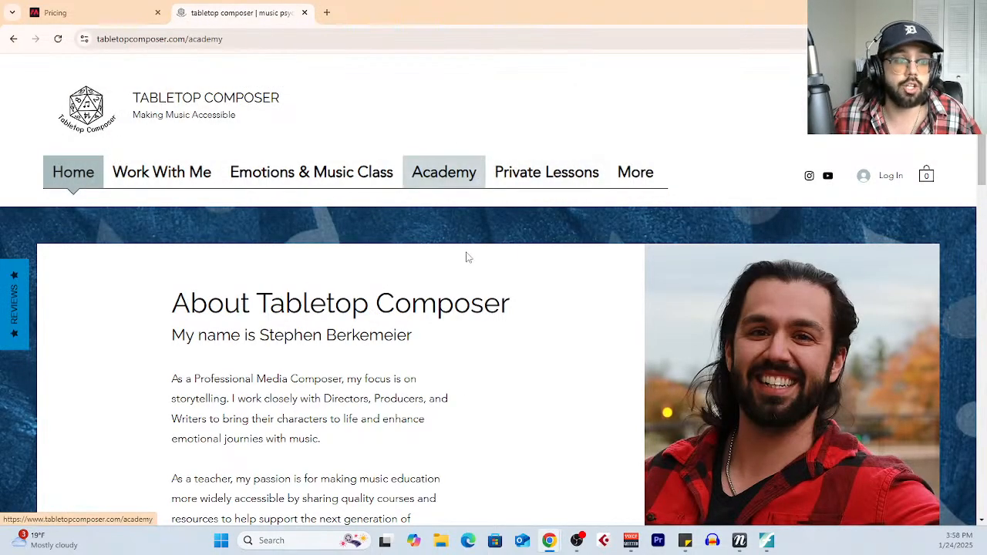
scroll(466, 272, down, 10)
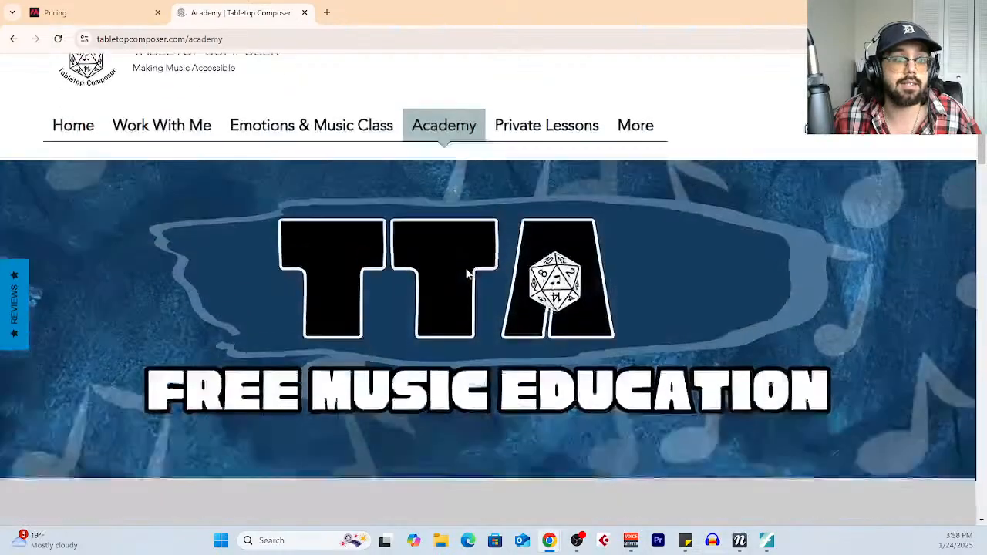
scroll(465, 273, down, 6)
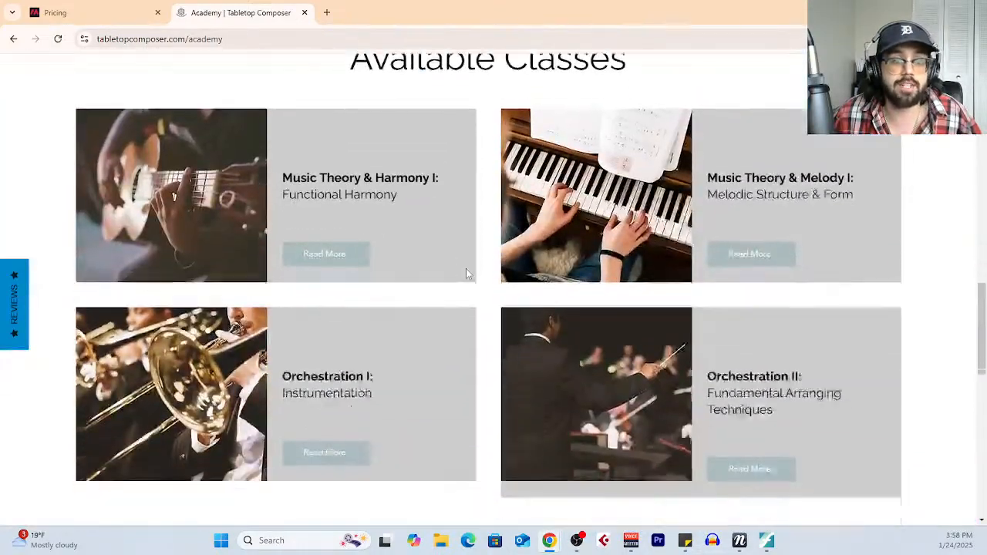
scroll(524, 309, up, 1)
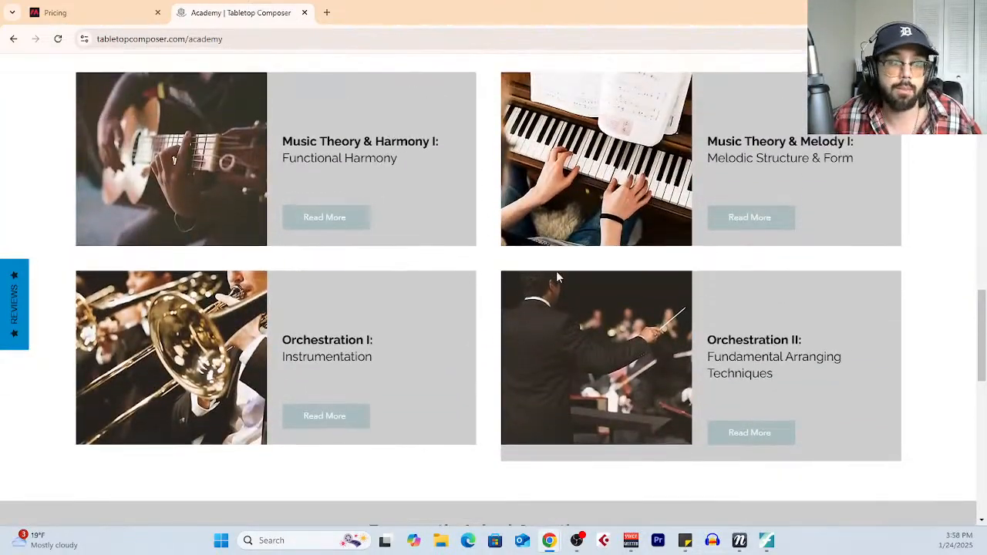
Go back to the open Musio pricing page and review what the perpetual, monthly and education plans include
click(99, 14)
scroll(570, 353, down, 2)
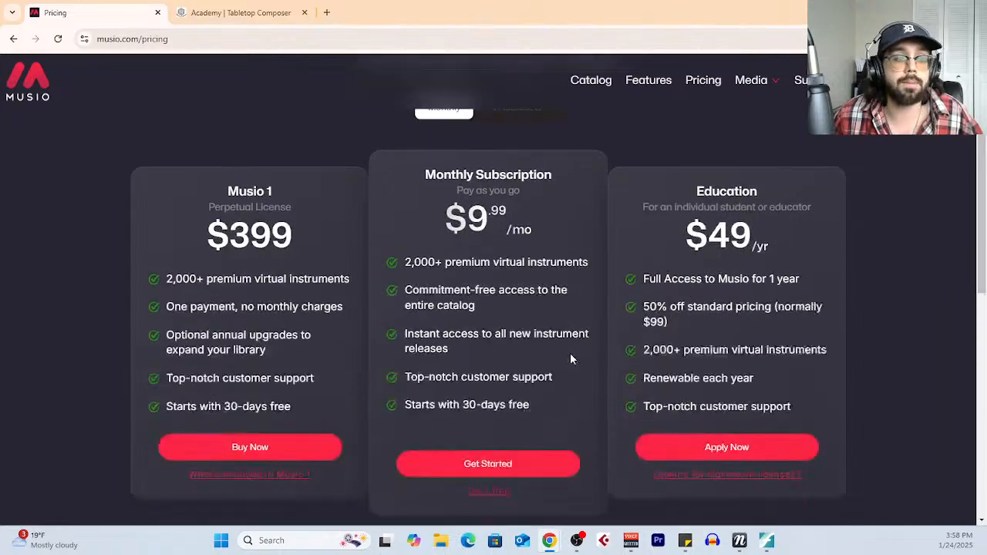
scroll(569, 352, down, 5)
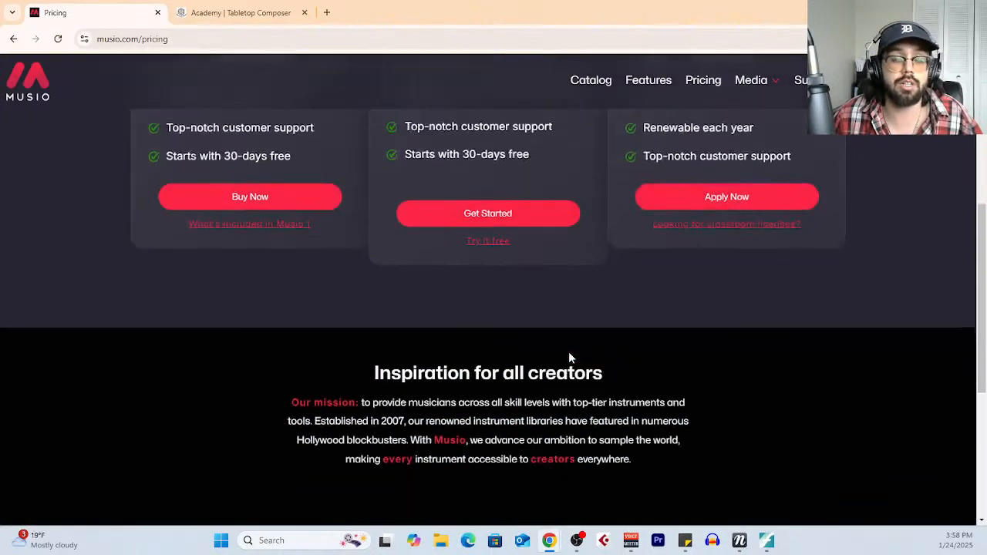
scroll(638, 220, up, 6)
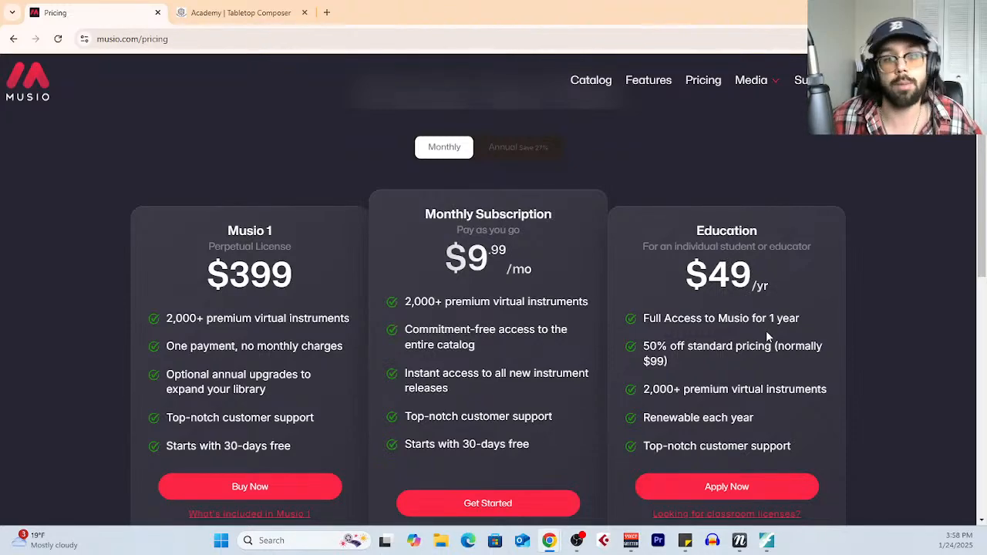
scroll(572, 381, up, 1)
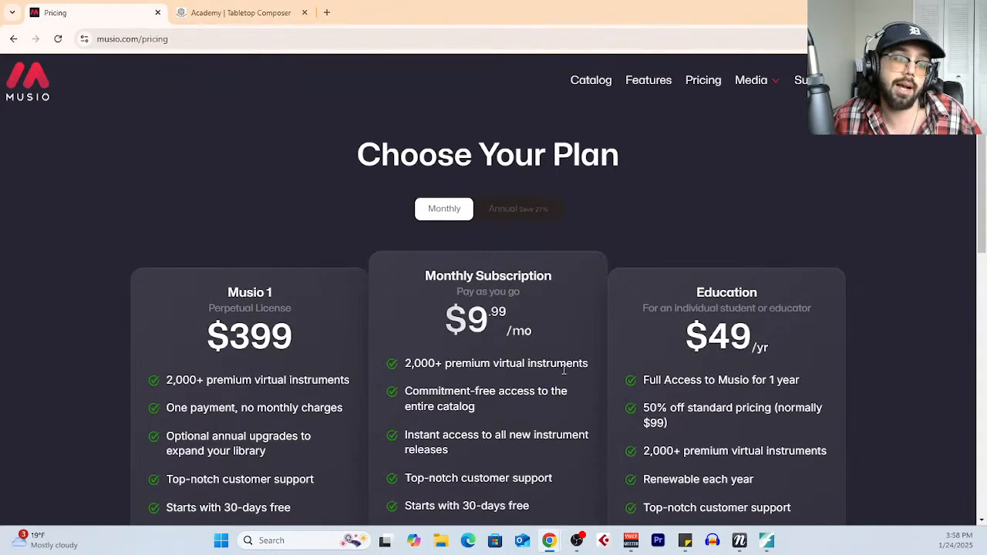
scroll(564, 335, down, 2)
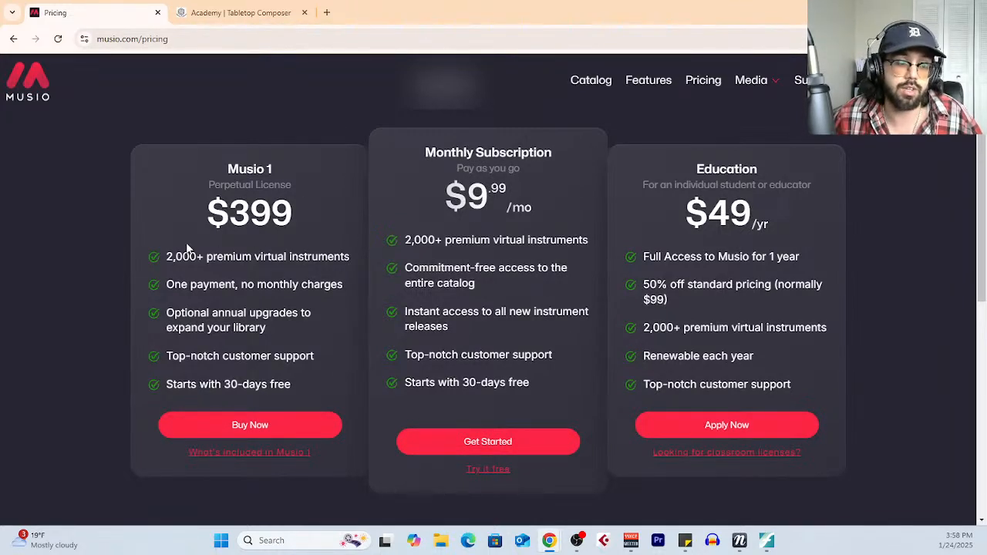
Reopen the Musio catalog and examine its range of libraries, including CineStrings, CineWinds, percussion, synthesizers and Voxos choirs
click(600, 84)
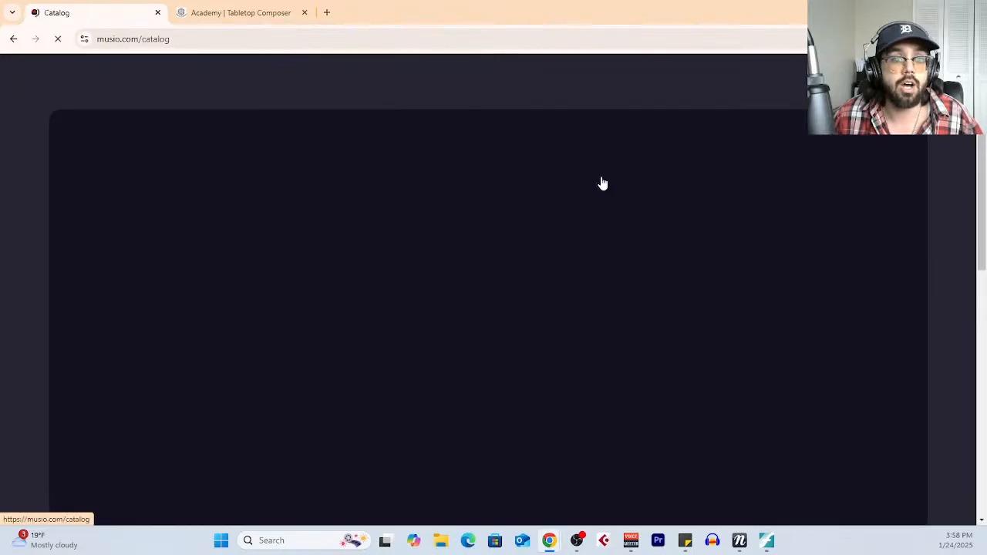
scroll(560, 382, down, 6)
scroll(561, 381, down, 20)
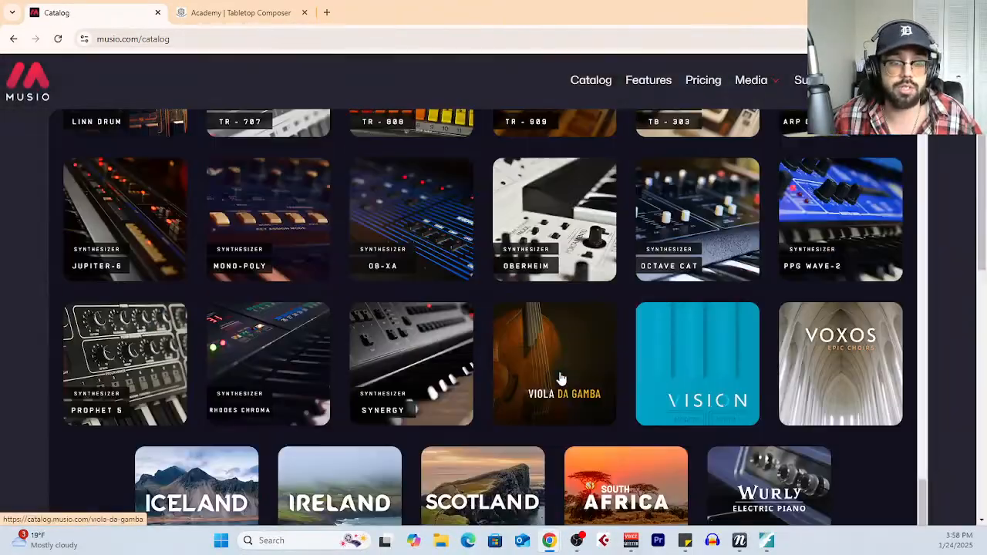
scroll(561, 378, up, 20)
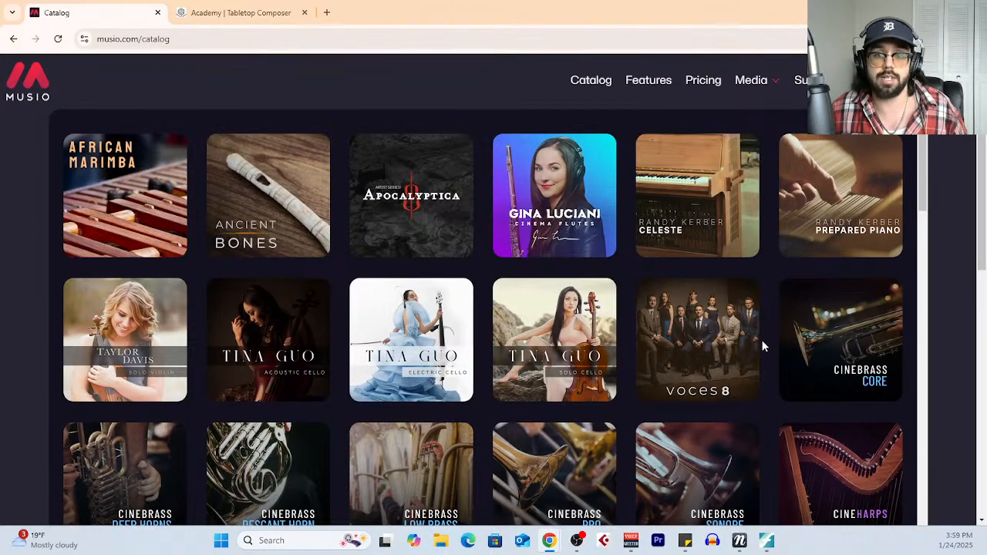
scroll(754, 355, down, 2)
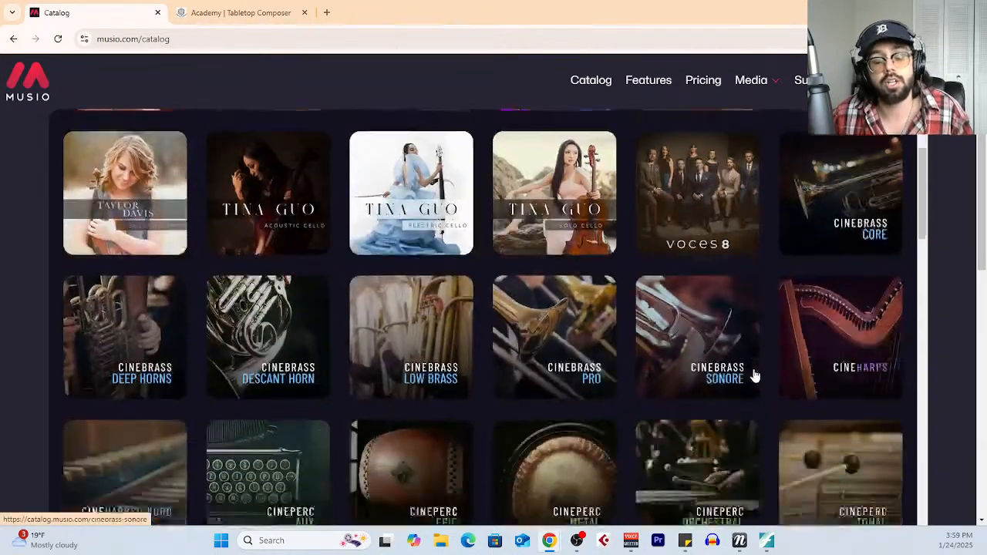
scroll(753, 382, down, 7)
scroll(754, 326, down, 2)
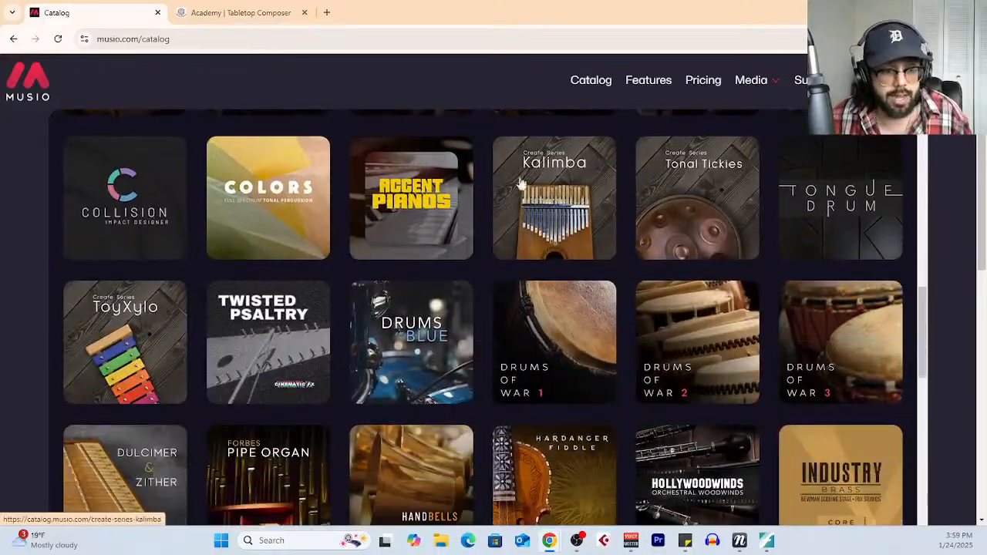
scroll(578, 359, down, 10)
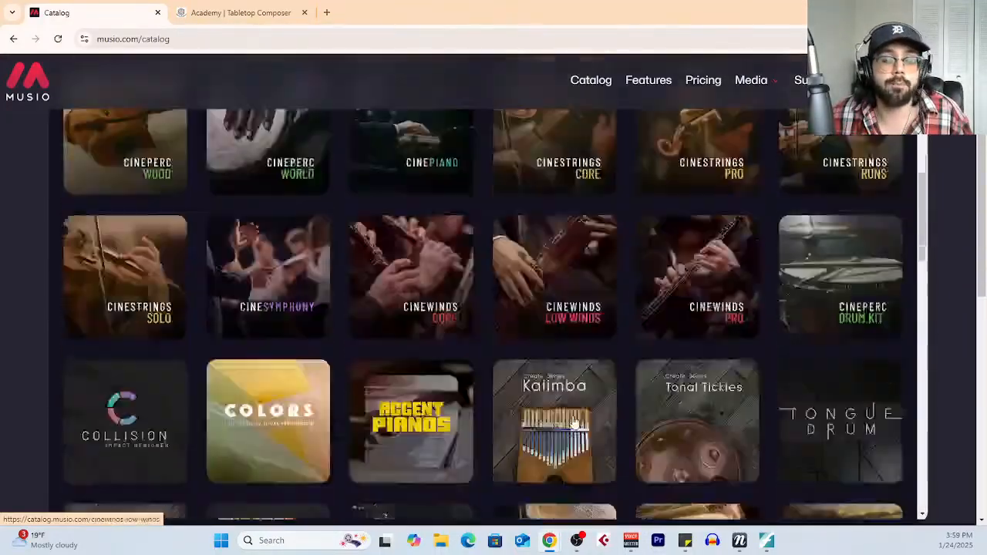
scroll(573, 422, down, 10)
scroll(573, 422, up, 15)
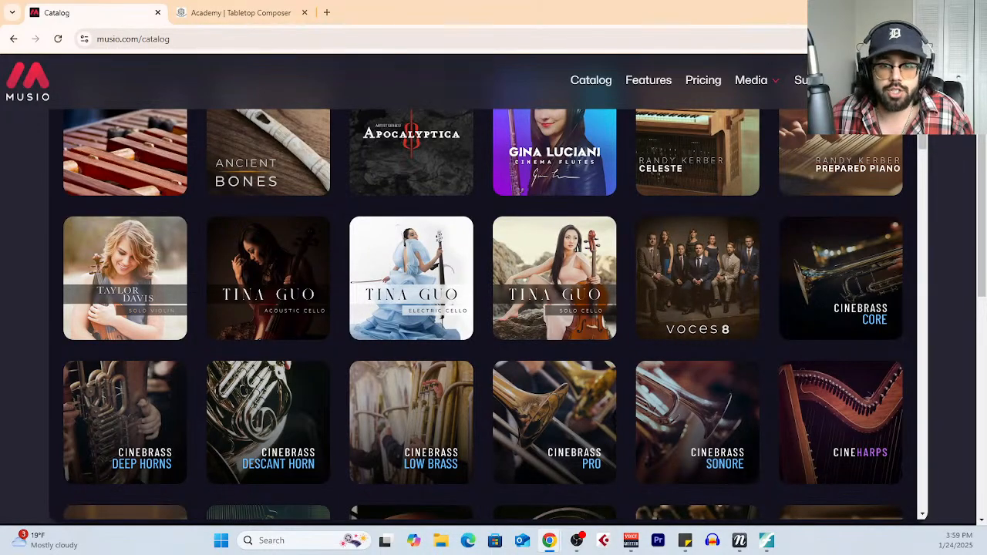
Switch to Finale and the NotePerformer Playback Engines window, review the Musio library assigned to each instrument, and minimize that window
key(alt+Tab)
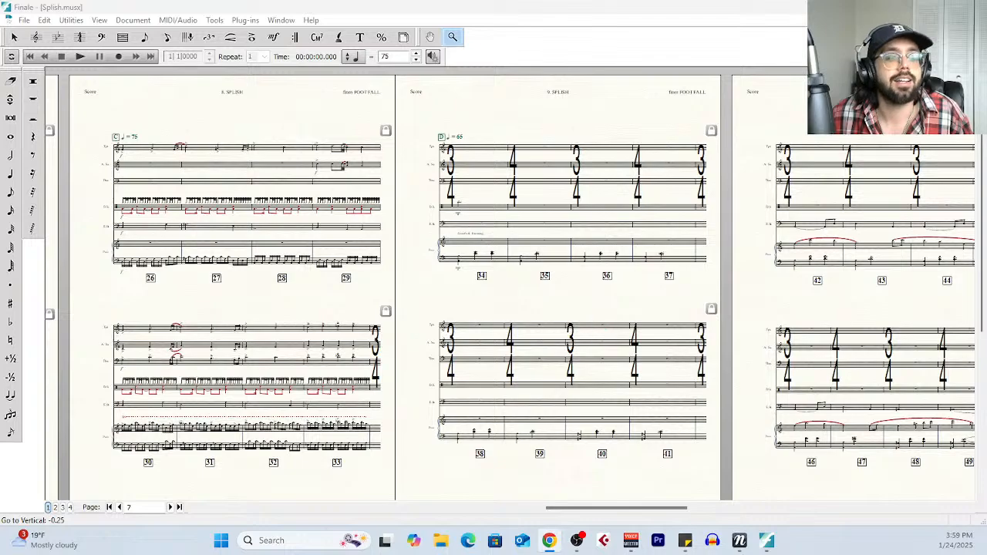
click(767, 540)
scroll(627, 389, down, 3)
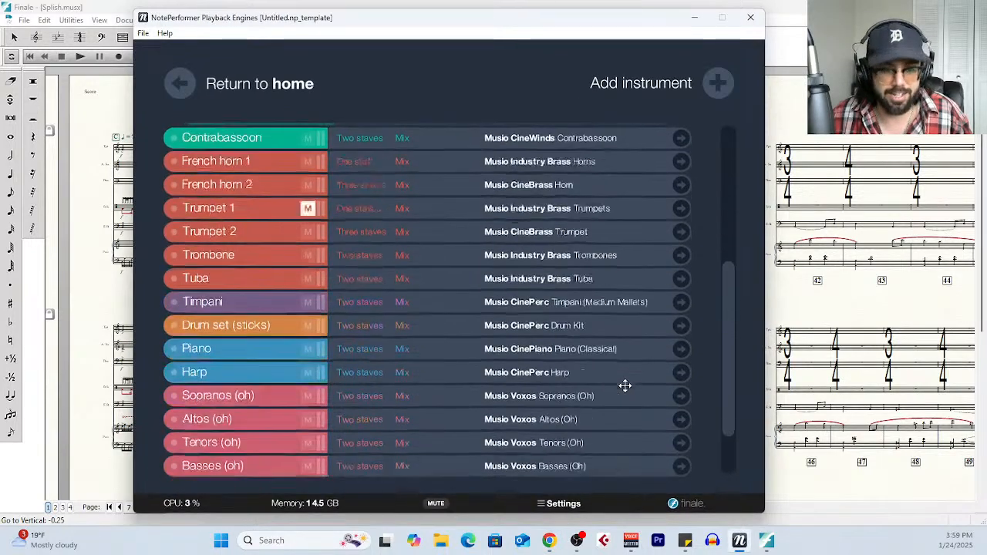
scroll(625, 386, down, 2)
scroll(626, 382, up, 5)
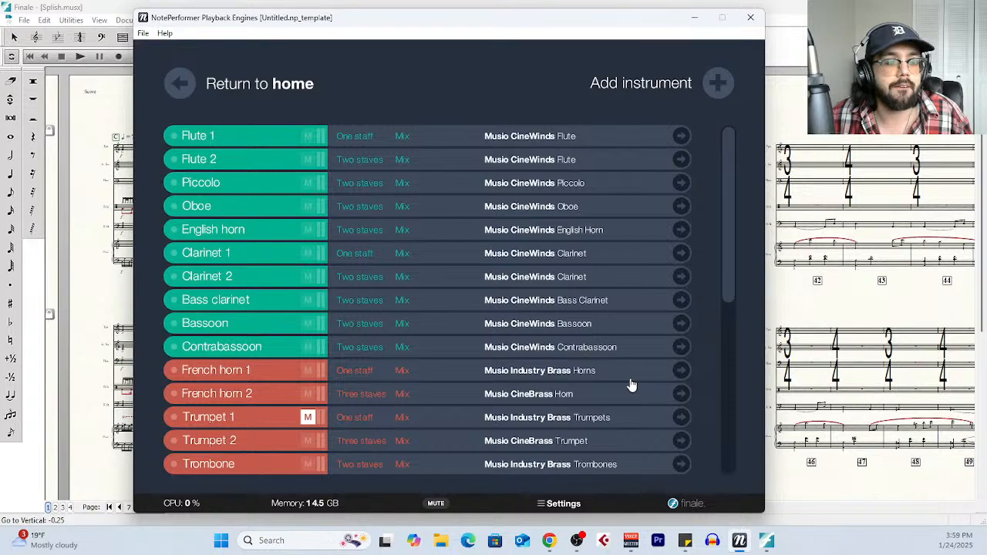
scroll(631, 384, down, 4)
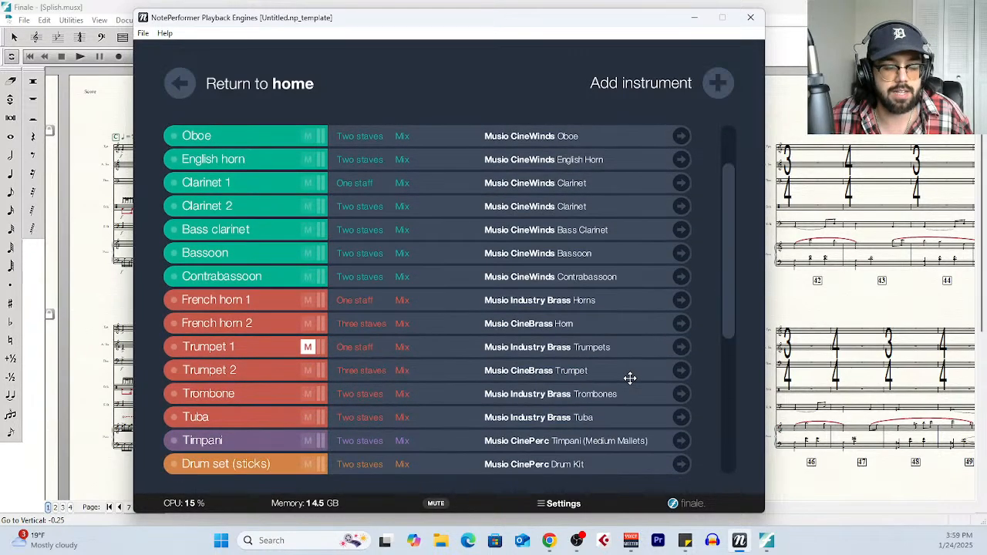
scroll(630, 378, down, 1)
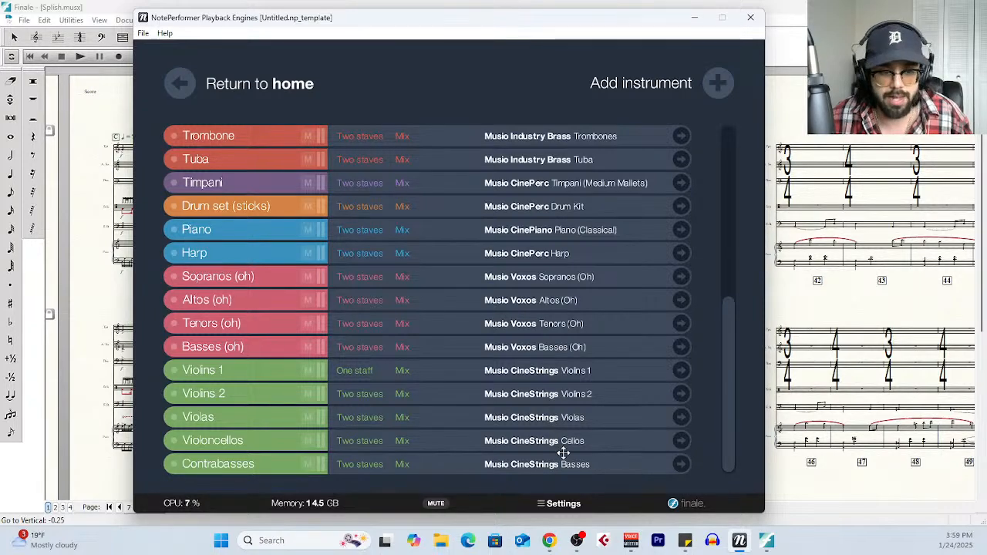
scroll(561, 402, up, 3)
scroll(562, 404, up, 1)
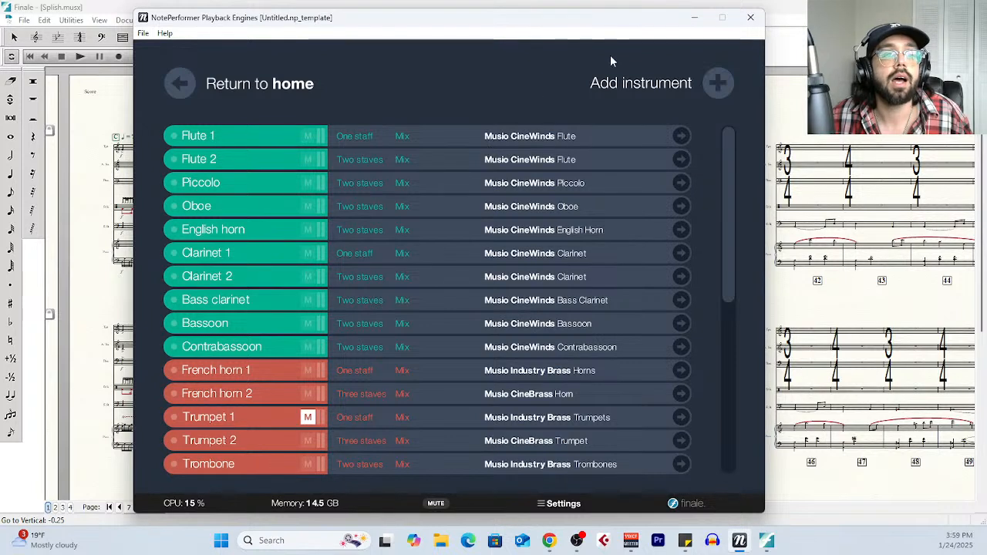
click(693, 22)
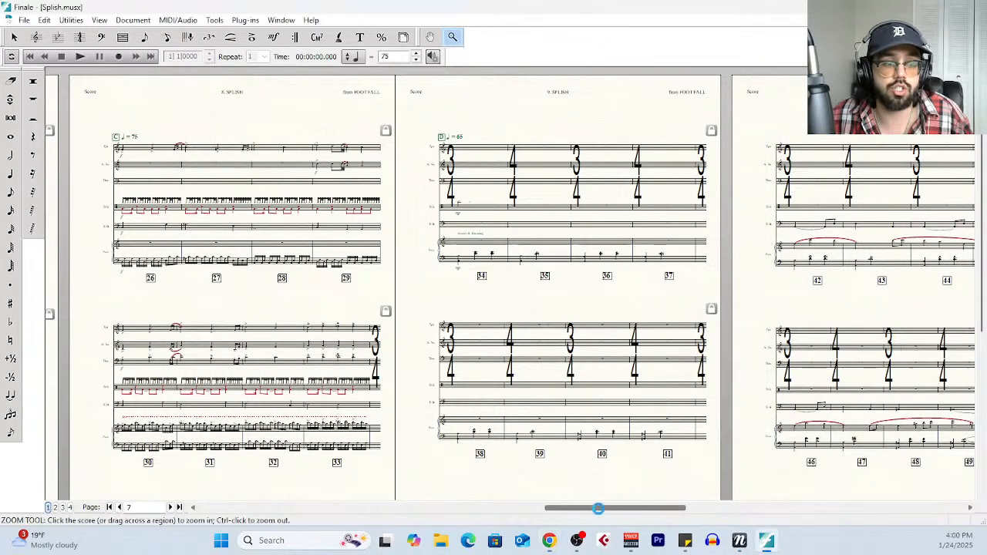
Look through the SPLISH score from its opening page to the final measures
drag(594, 509, 458, 524)
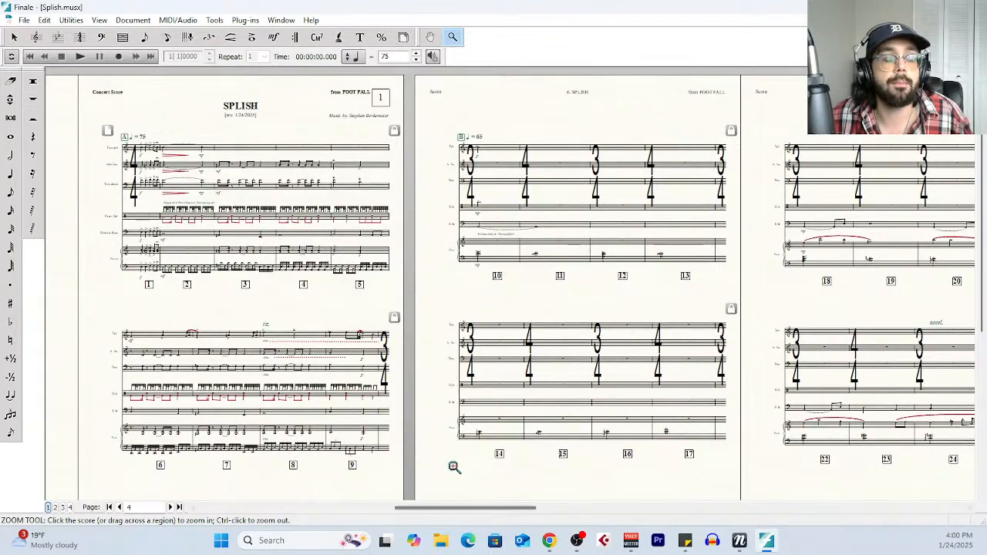
scroll(590, 435, down, 1)
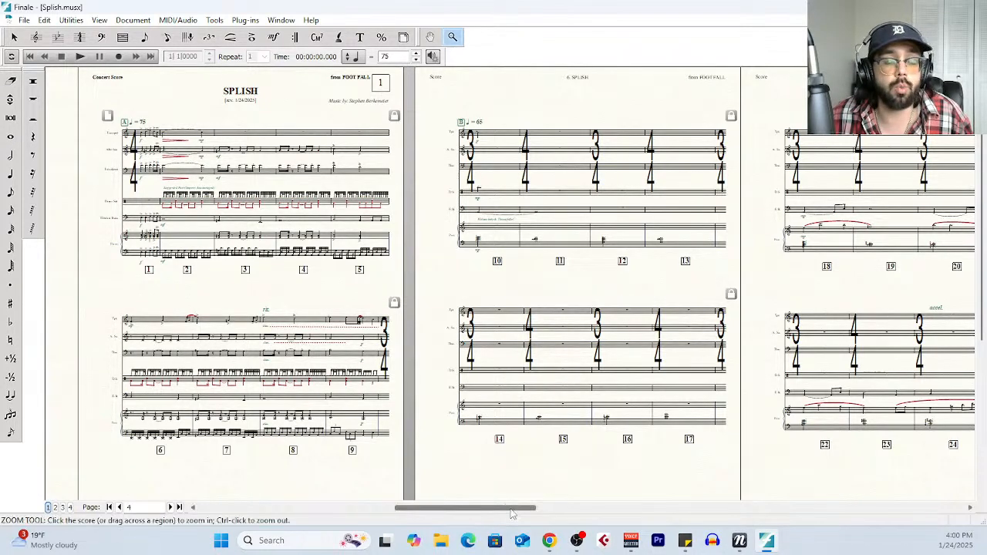
drag(519, 509, 897, 473)
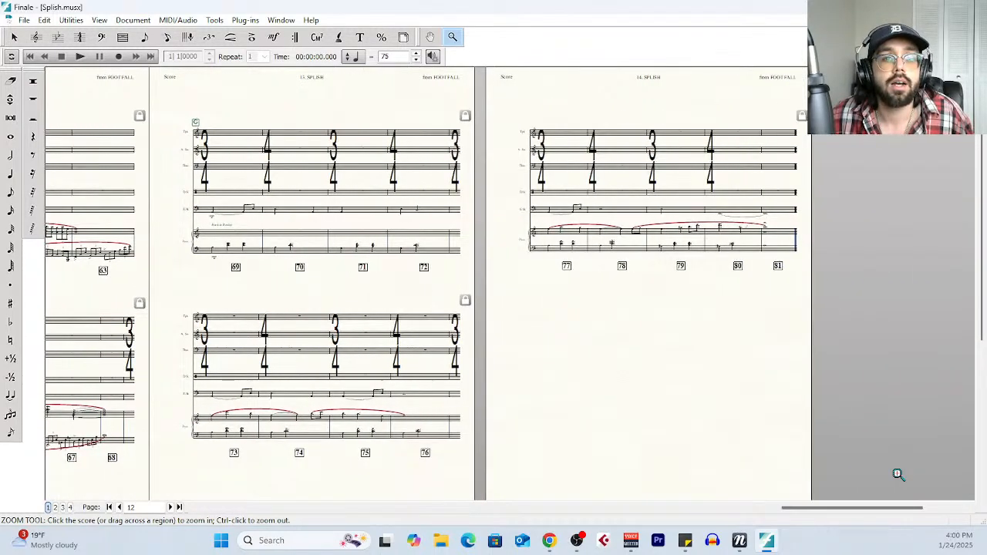
Reopen the NotePerformer Playback Engines window and review the Musio library assigned to each instrument, from flutes to contrabasses
mouse_move(746, 541)
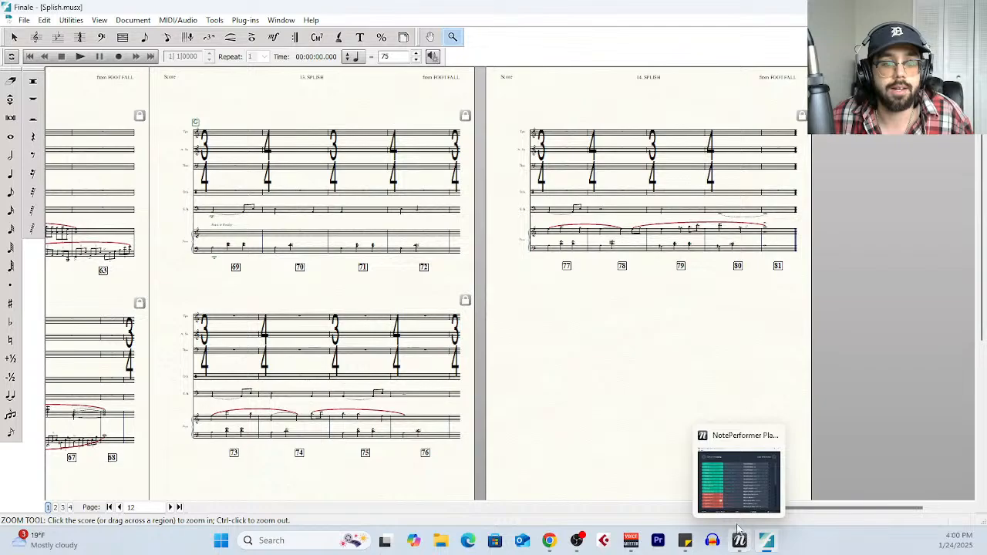
click(736, 496)
scroll(408, 349, down, 5)
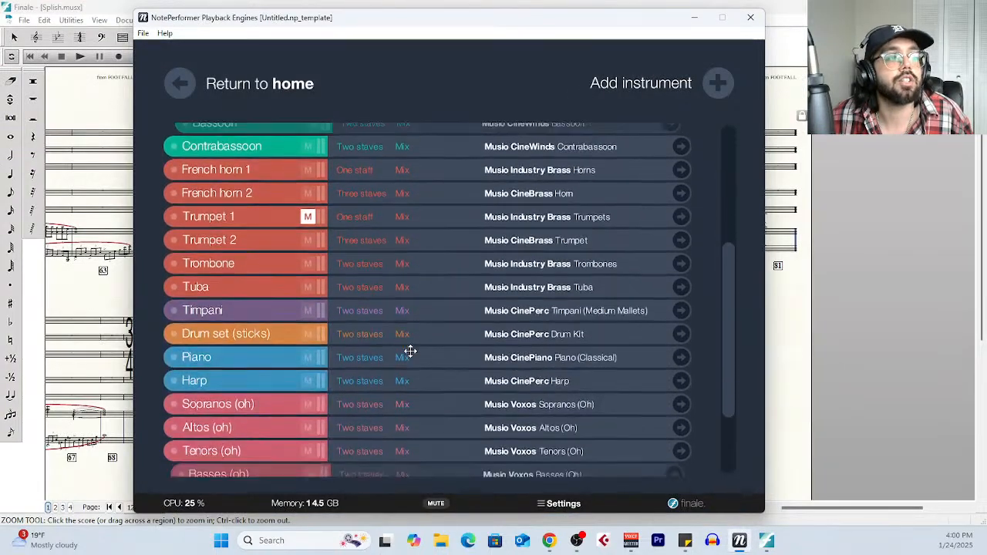
scroll(409, 375, down, 3)
scroll(412, 379, up, 4)
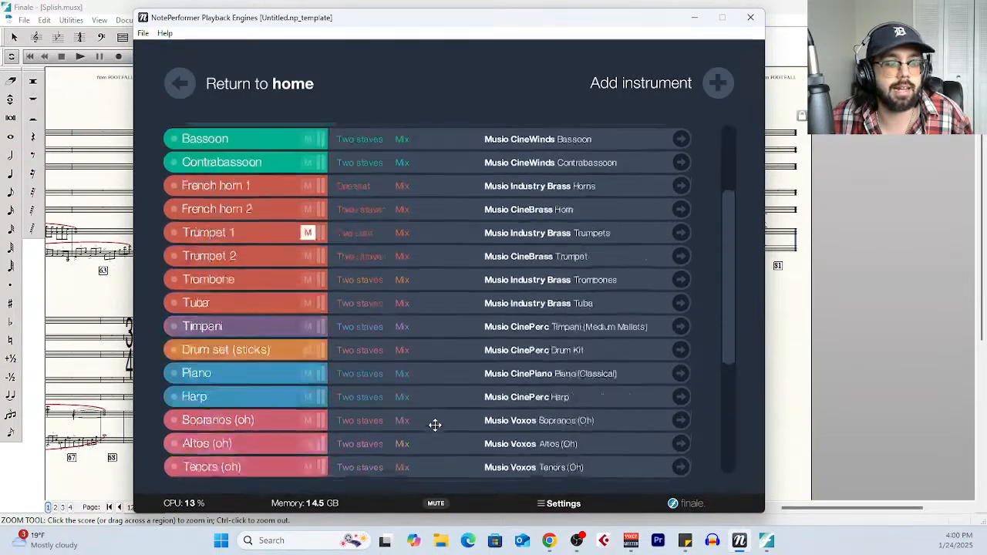
scroll(435, 425, up, 3)
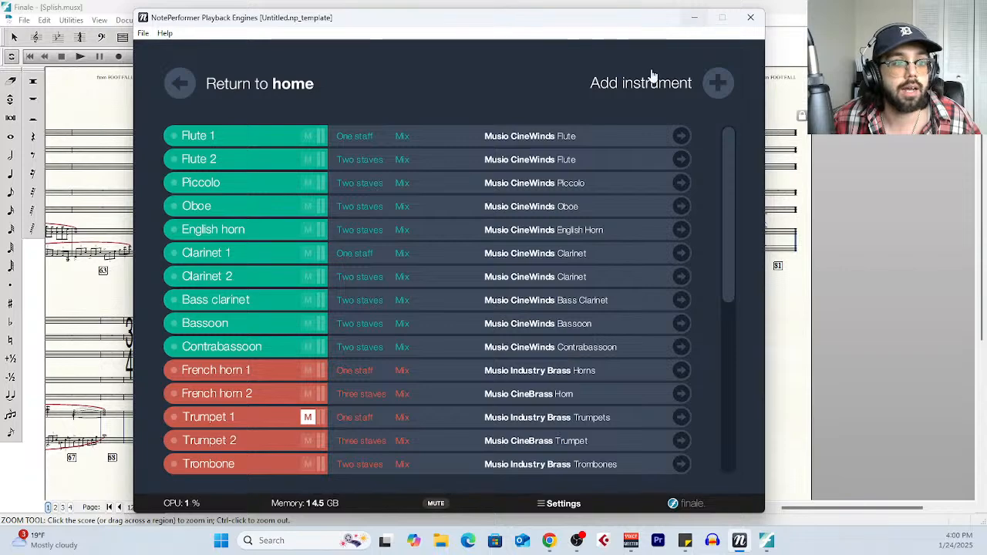
scroll(402, 364, down, 5)
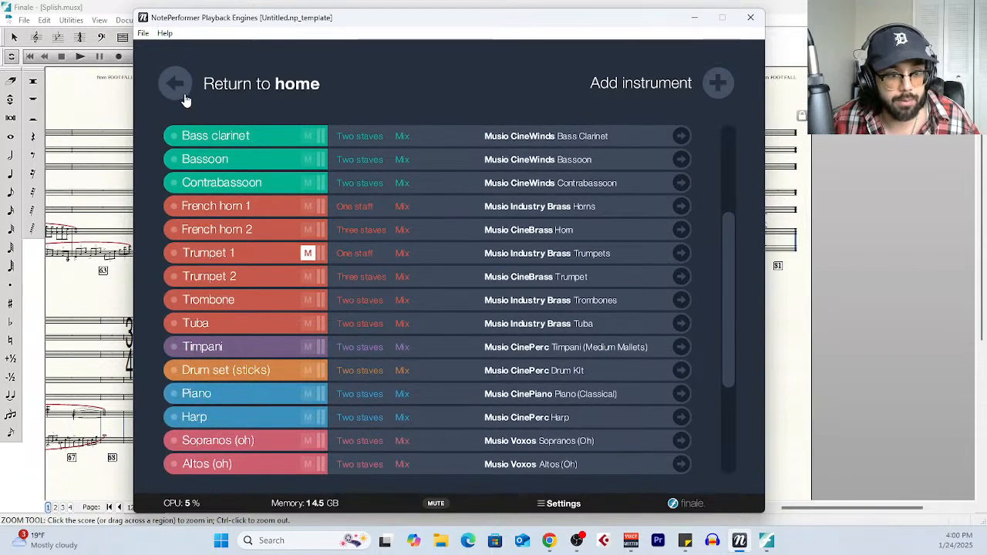
scroll(412, 368, down, 5)
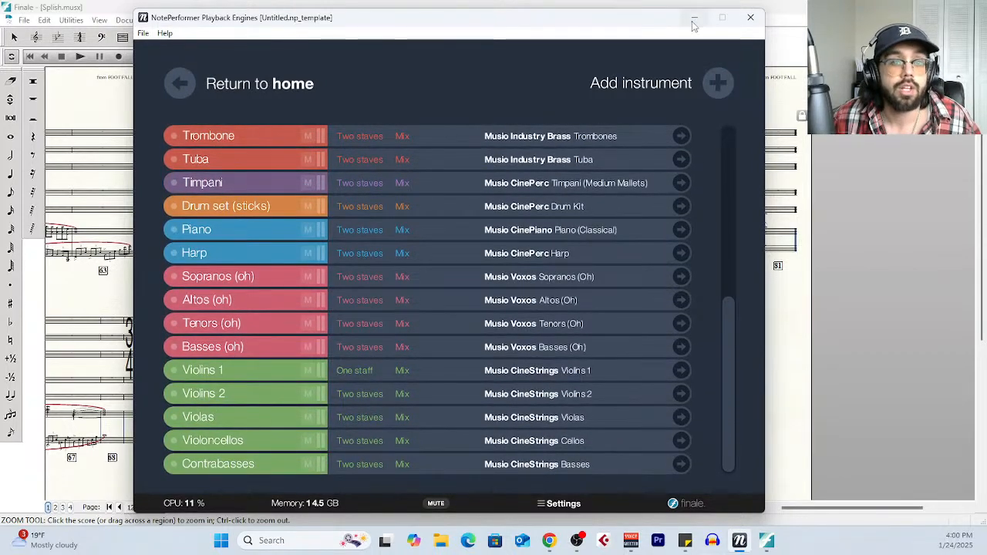
Switch to the NotePerformer website in a maximized browser window and open its page about Playback Engines
key(alt+Tab)
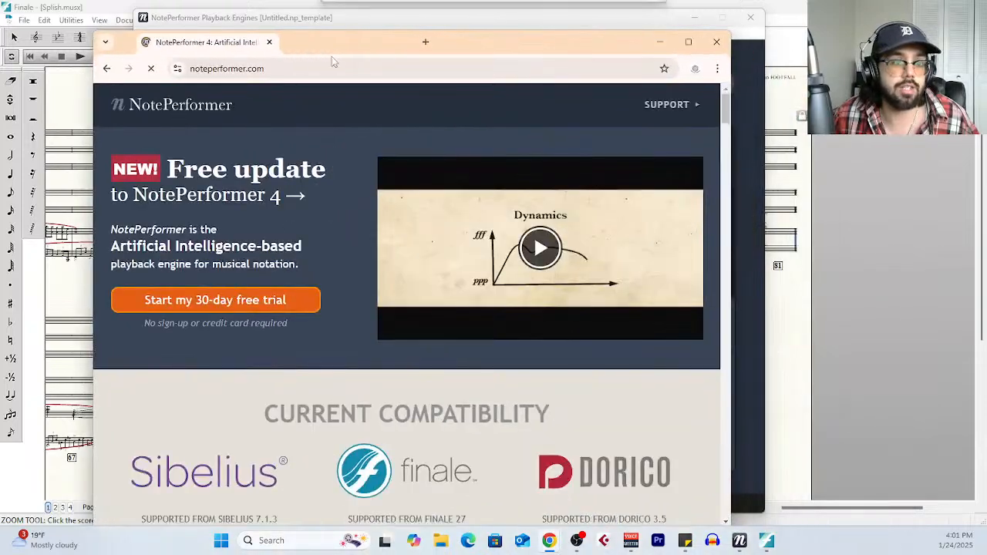
click(689, 42)
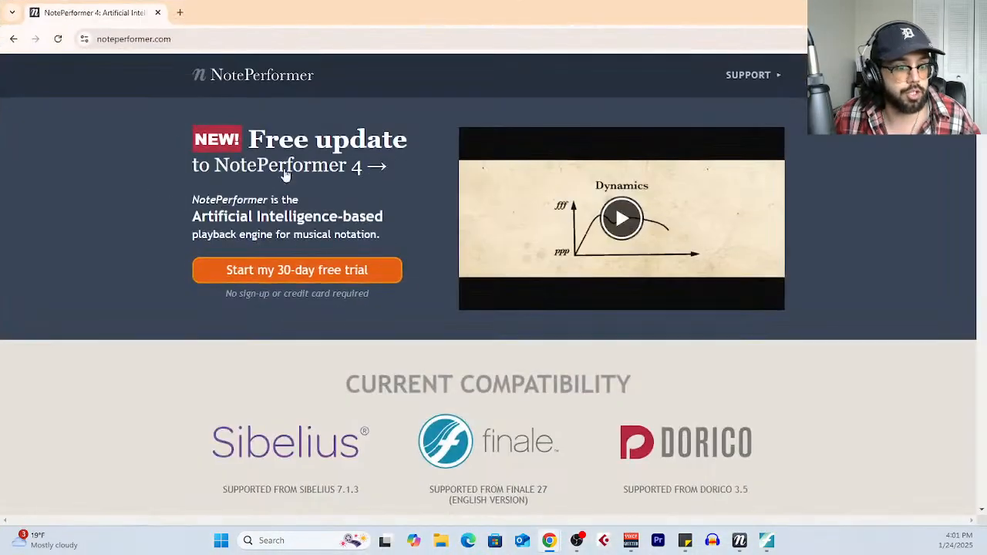
scroll(399, 331, down, 5)
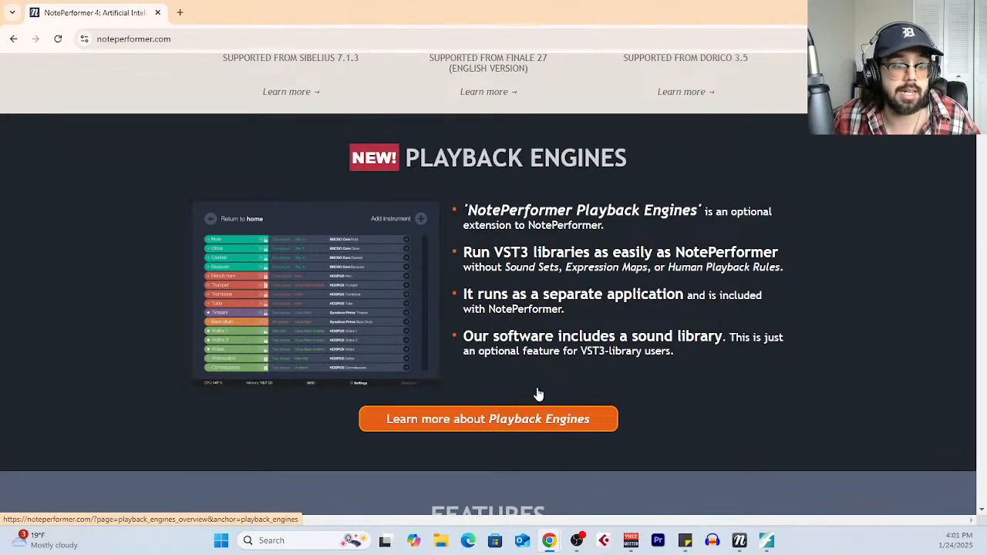
click(557, 431)
Examine the Playback Engines overview, covering purchase requirements, trial limits, instrument slots, microphone settings, templates and Kontakt advice
scroll(556, 432, down, 15)
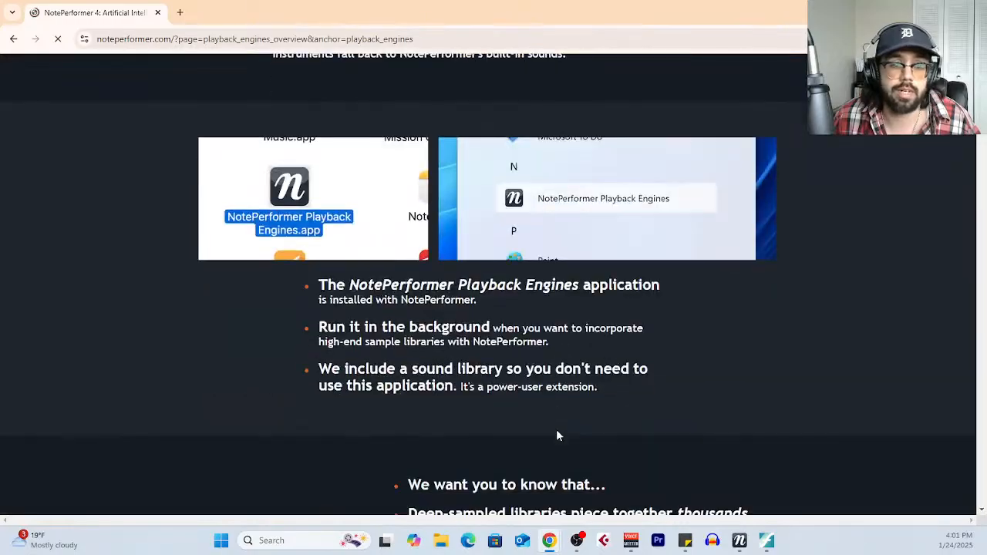
scroll(556, 432, down, 15)
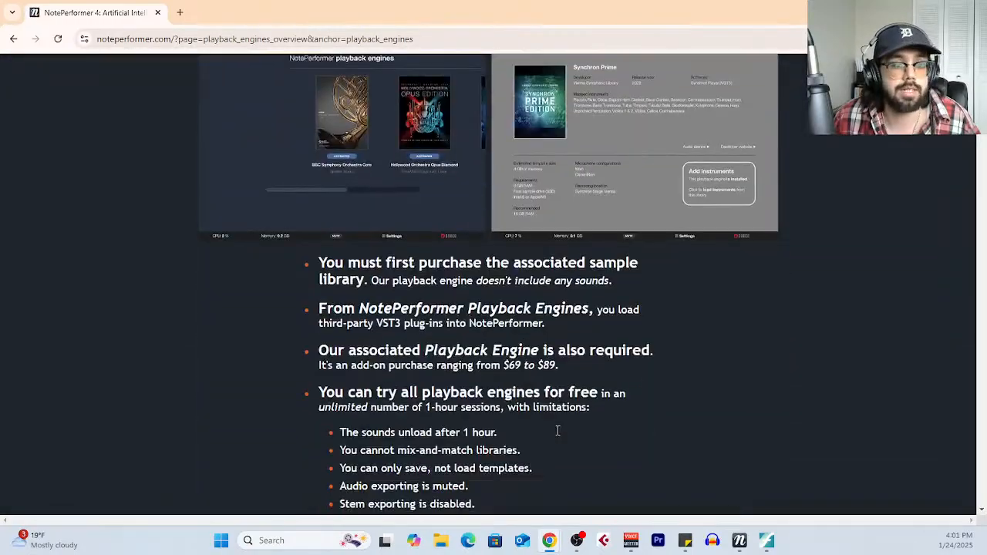
scroll(556, 432, down, 15)
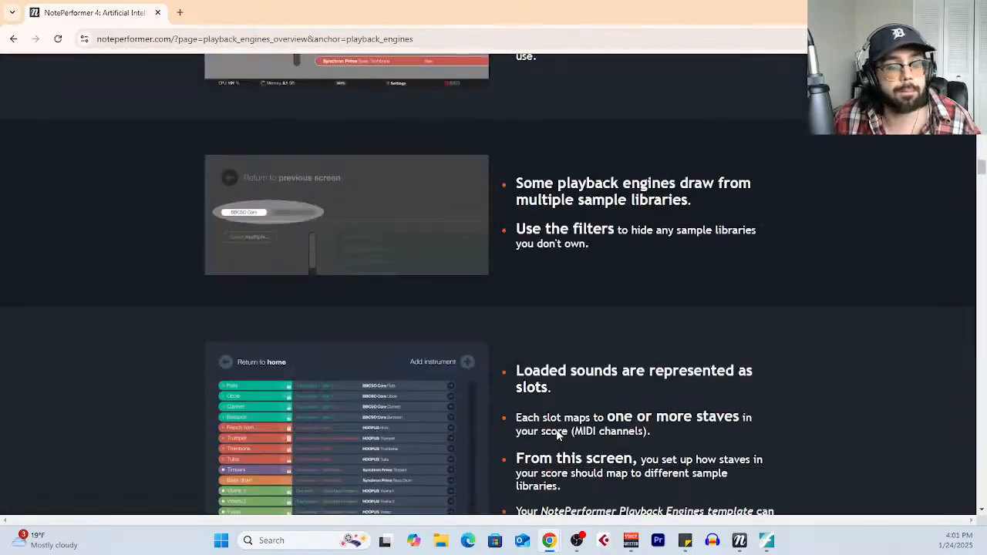
scroll(557, 433, down, 15)
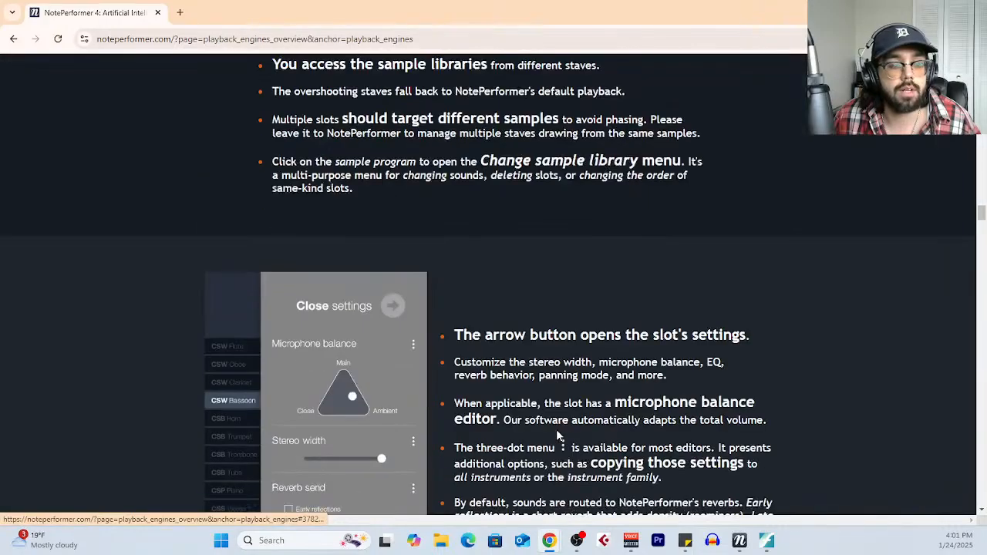
scroll(557, 436, down, 15)
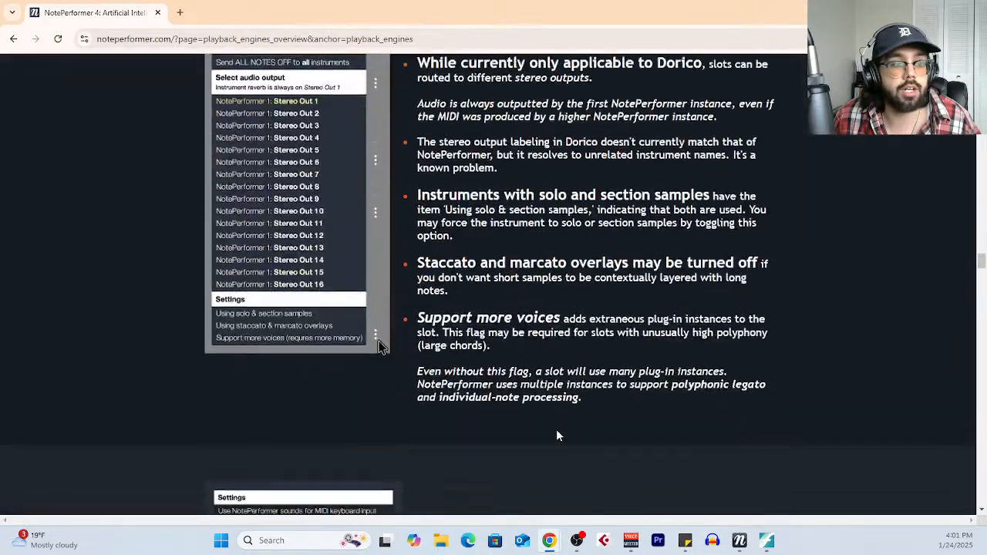
scroll(559, 436, down, 10)
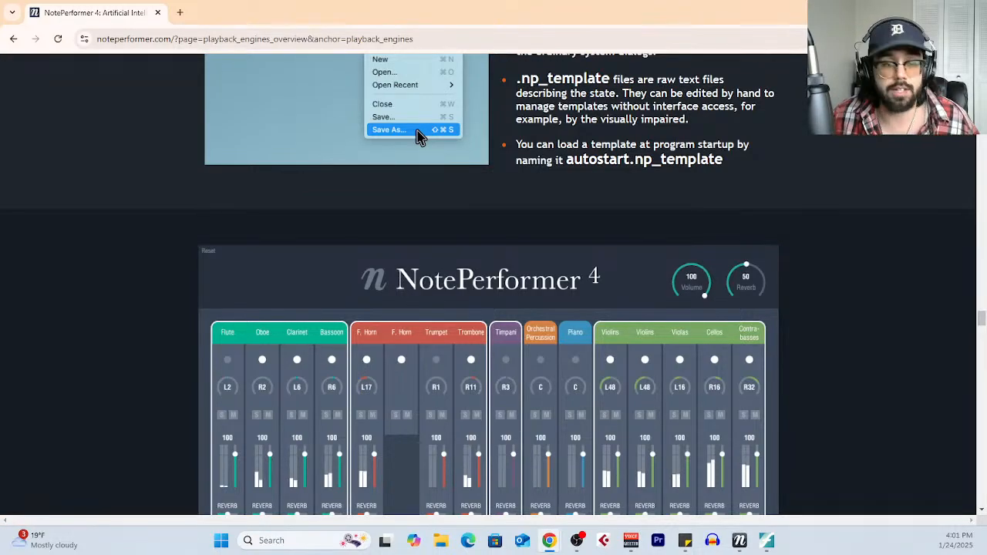
scroll(646, 320, down, 15)
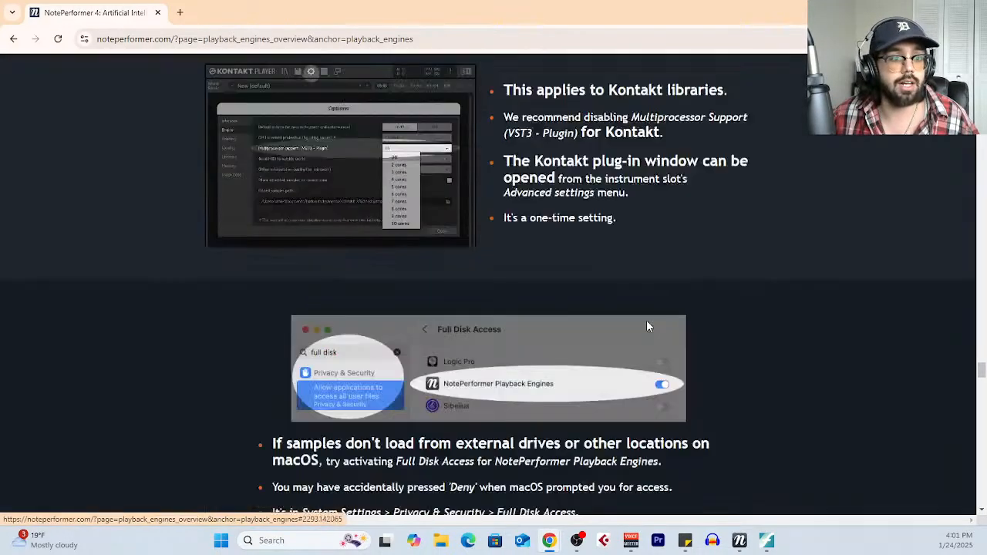
Review the library compatibility chart and the demo videos for the supported libraries, and return to the NotePerformer Playback Engines window
scroll(647, 327, down, 15)
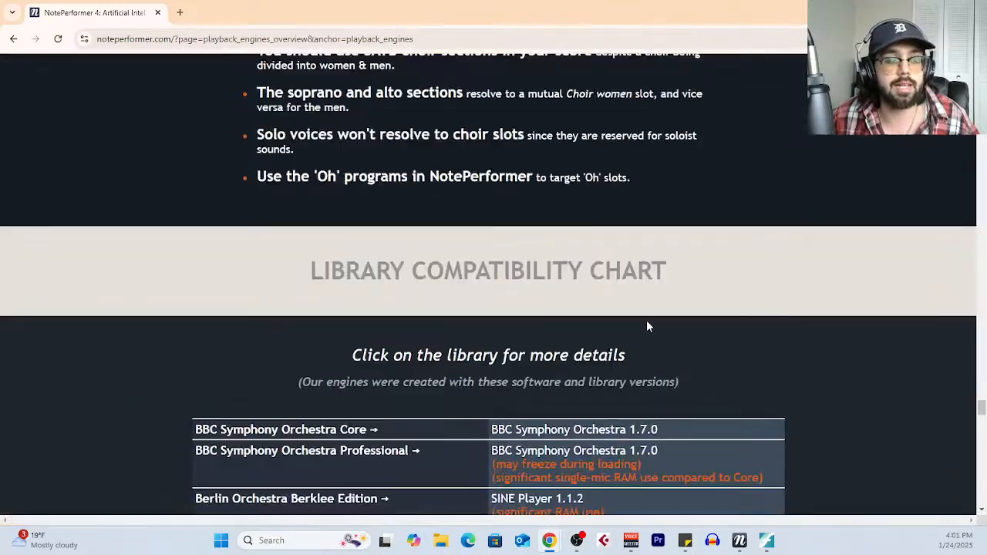
scroll(648, 326, down, 10)
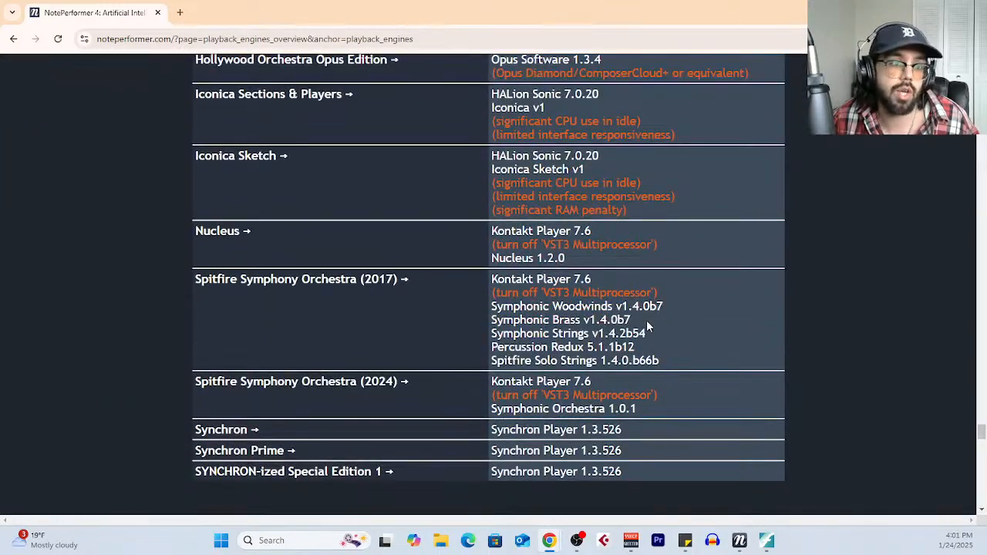
scroll(647, 326, down, 12)
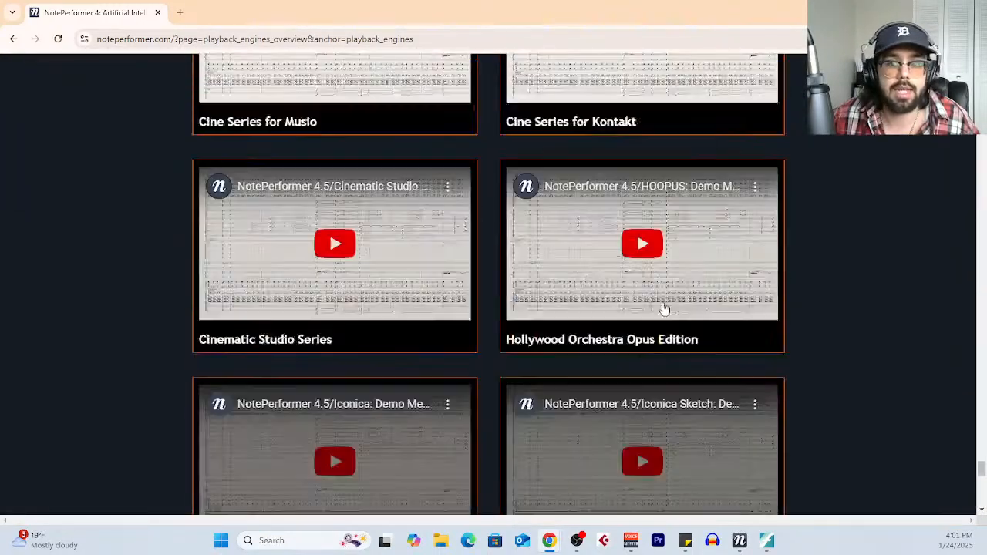
scroll(664, 308, down, 1)
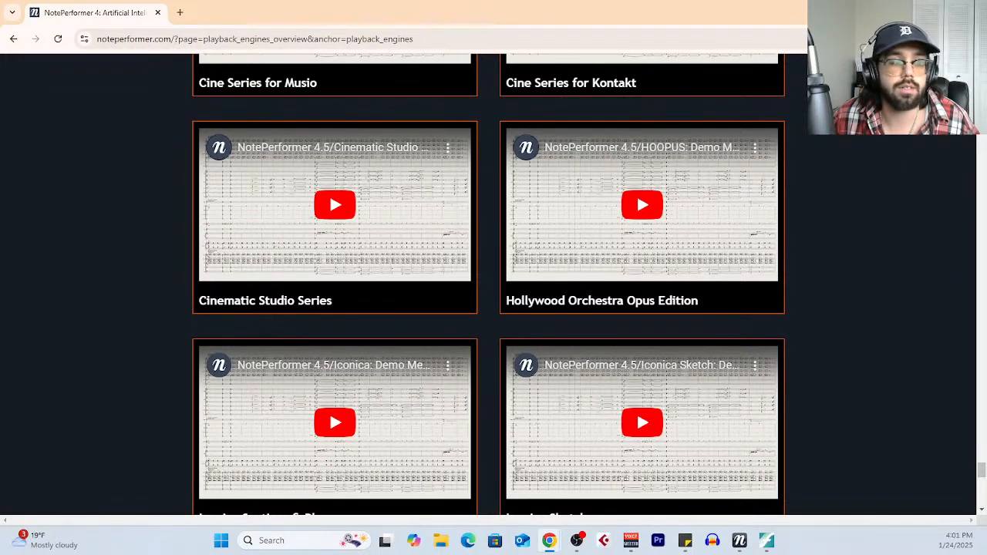
key(alt+Tab)
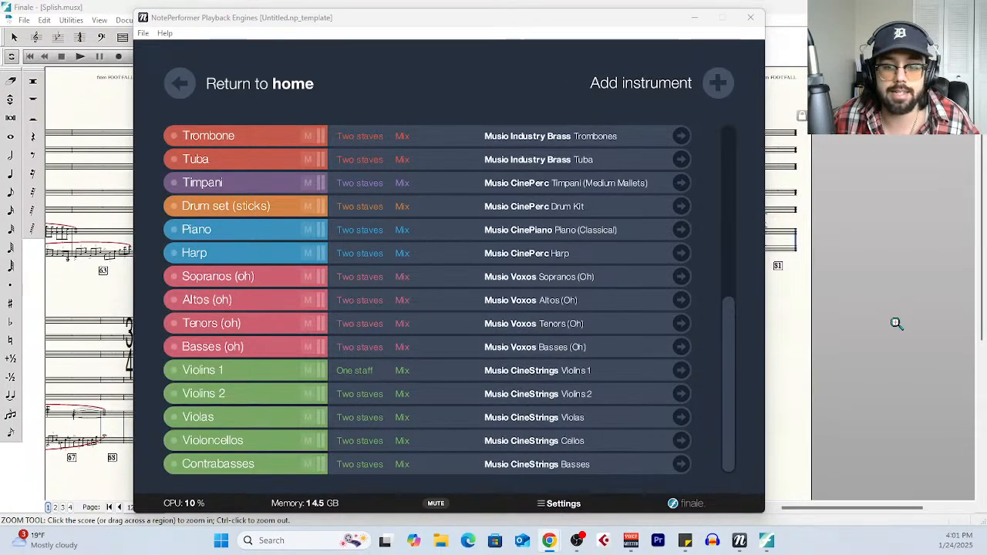